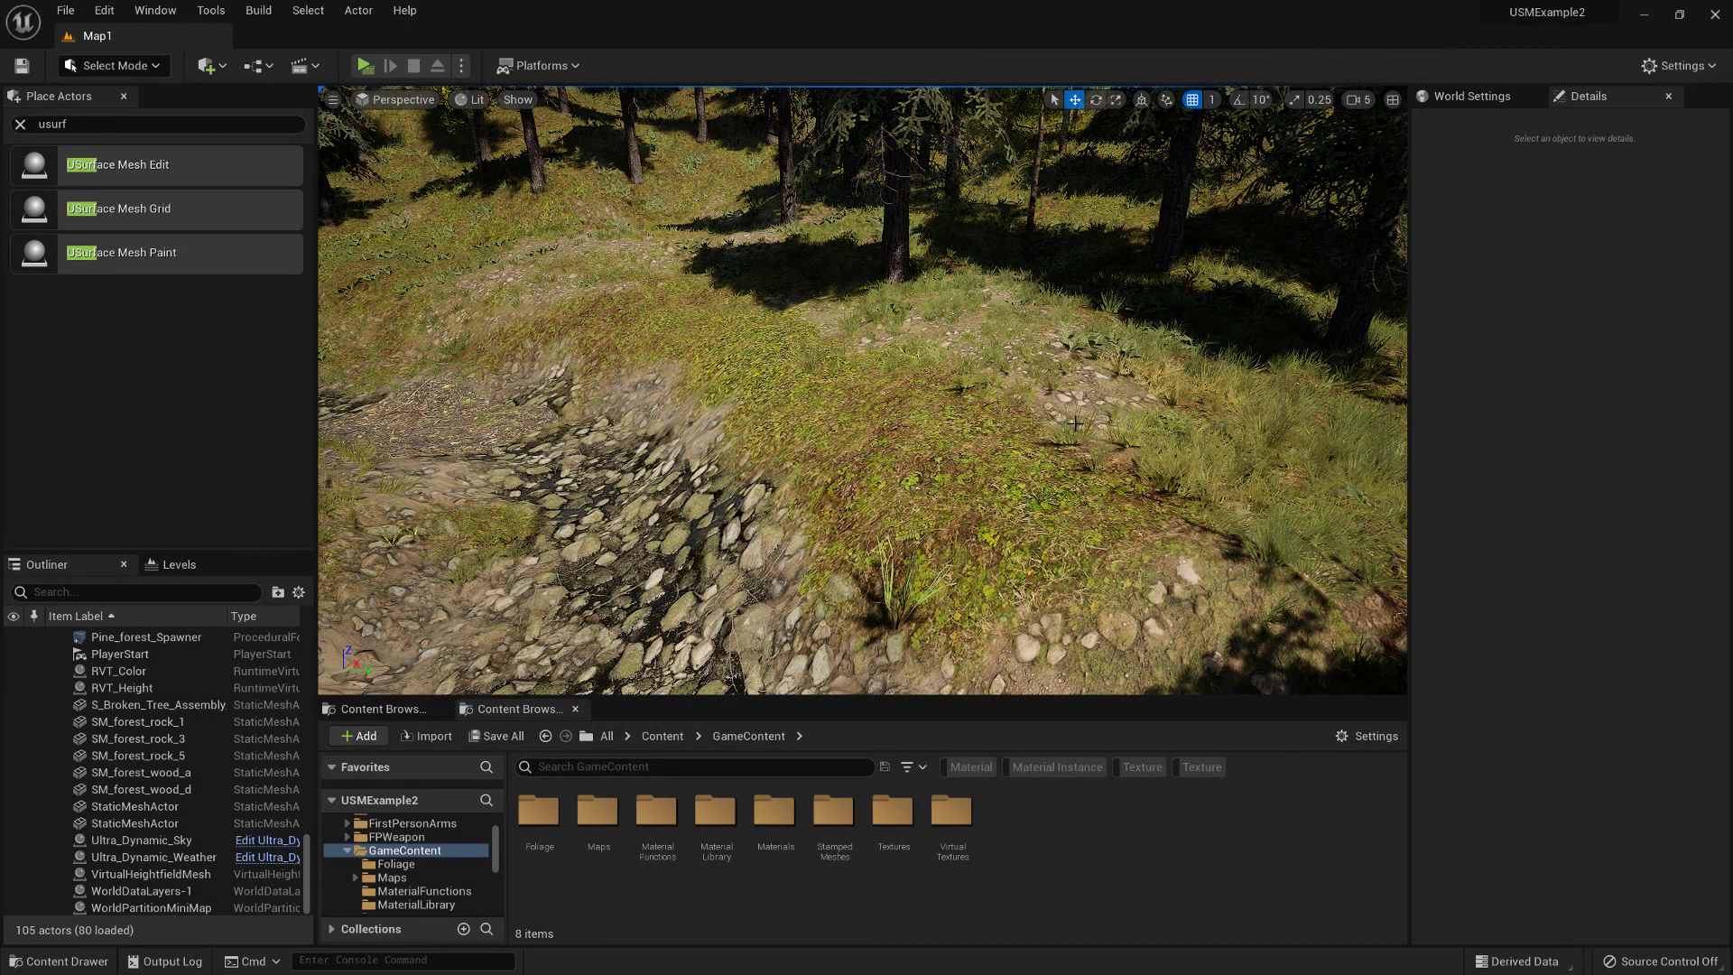
Step: Place a USurface Mesh Grid actor above the rocky creek bank and rotate it to span the bank
right_click_drag(955, 458, 918, 457)
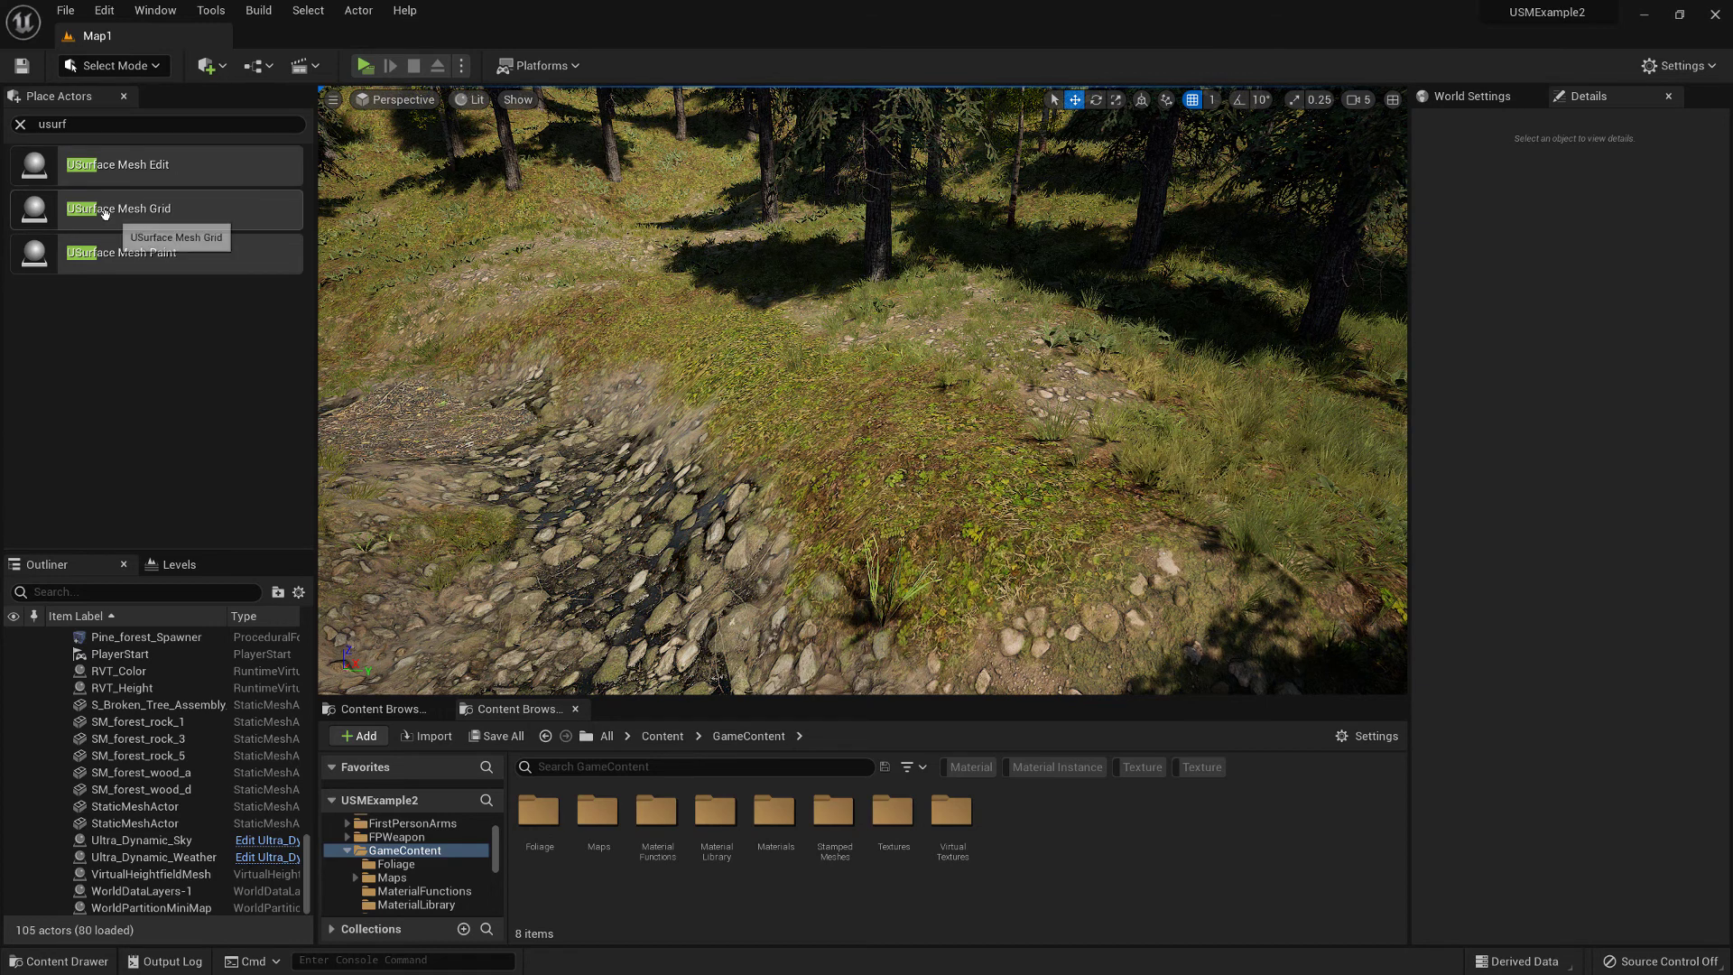
left_click_drag(152, 209, 726, 250)
right_click_drag(727, 249, 722, 334)
right_click_drag(886, 395, 886, 396)
key("e")
left_click_drag(885, 396, 841, 350)
key("w")
right_click_drag(866, 339, 867, 339)
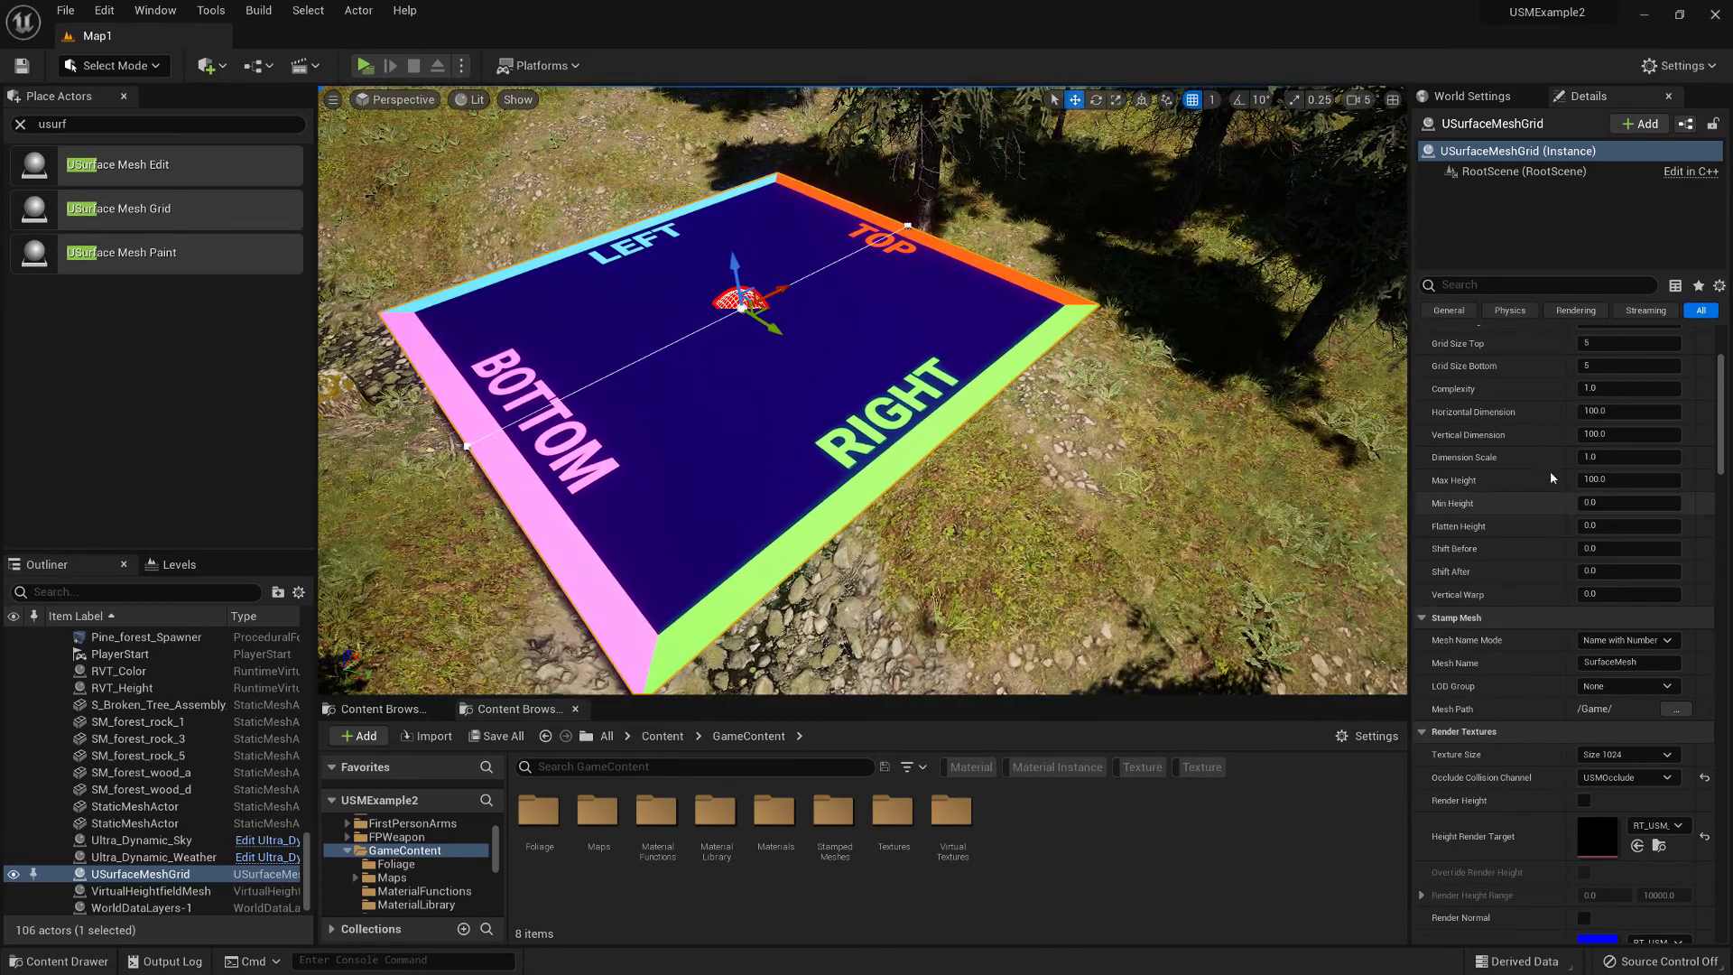
Step: Set both the top and bottom grid sizes of the mesh grid to 3
scroll(1551, 469, "up", 5)
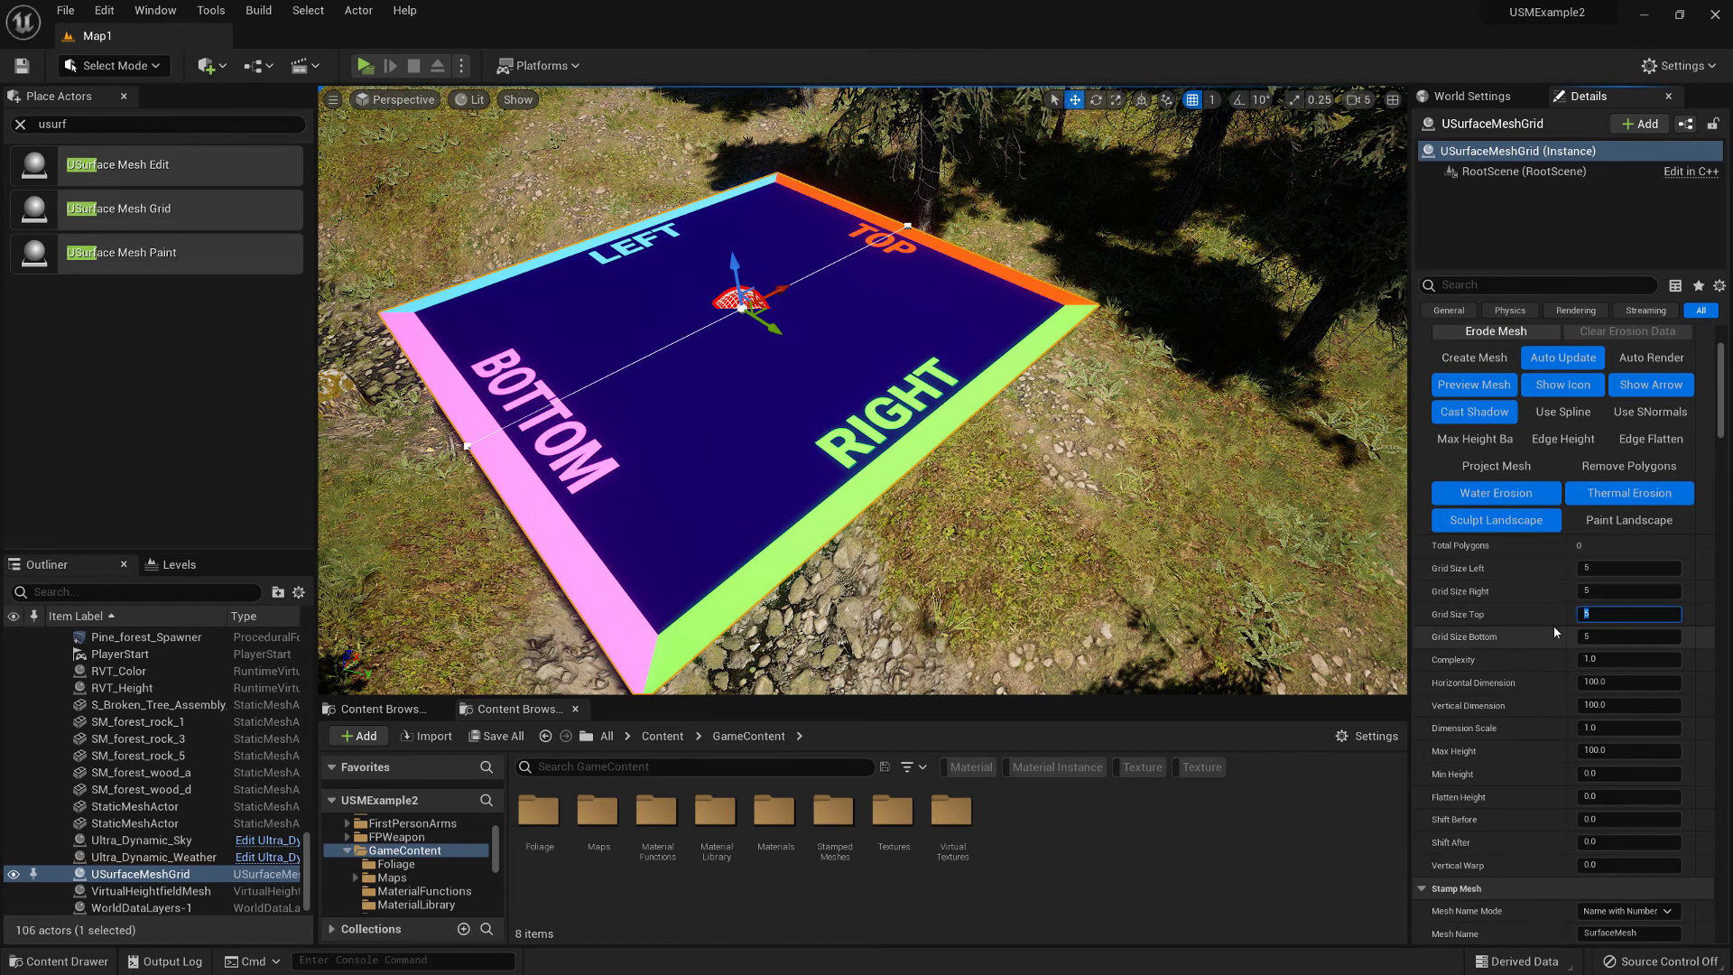
type("3")
key("Tab")
type("3")
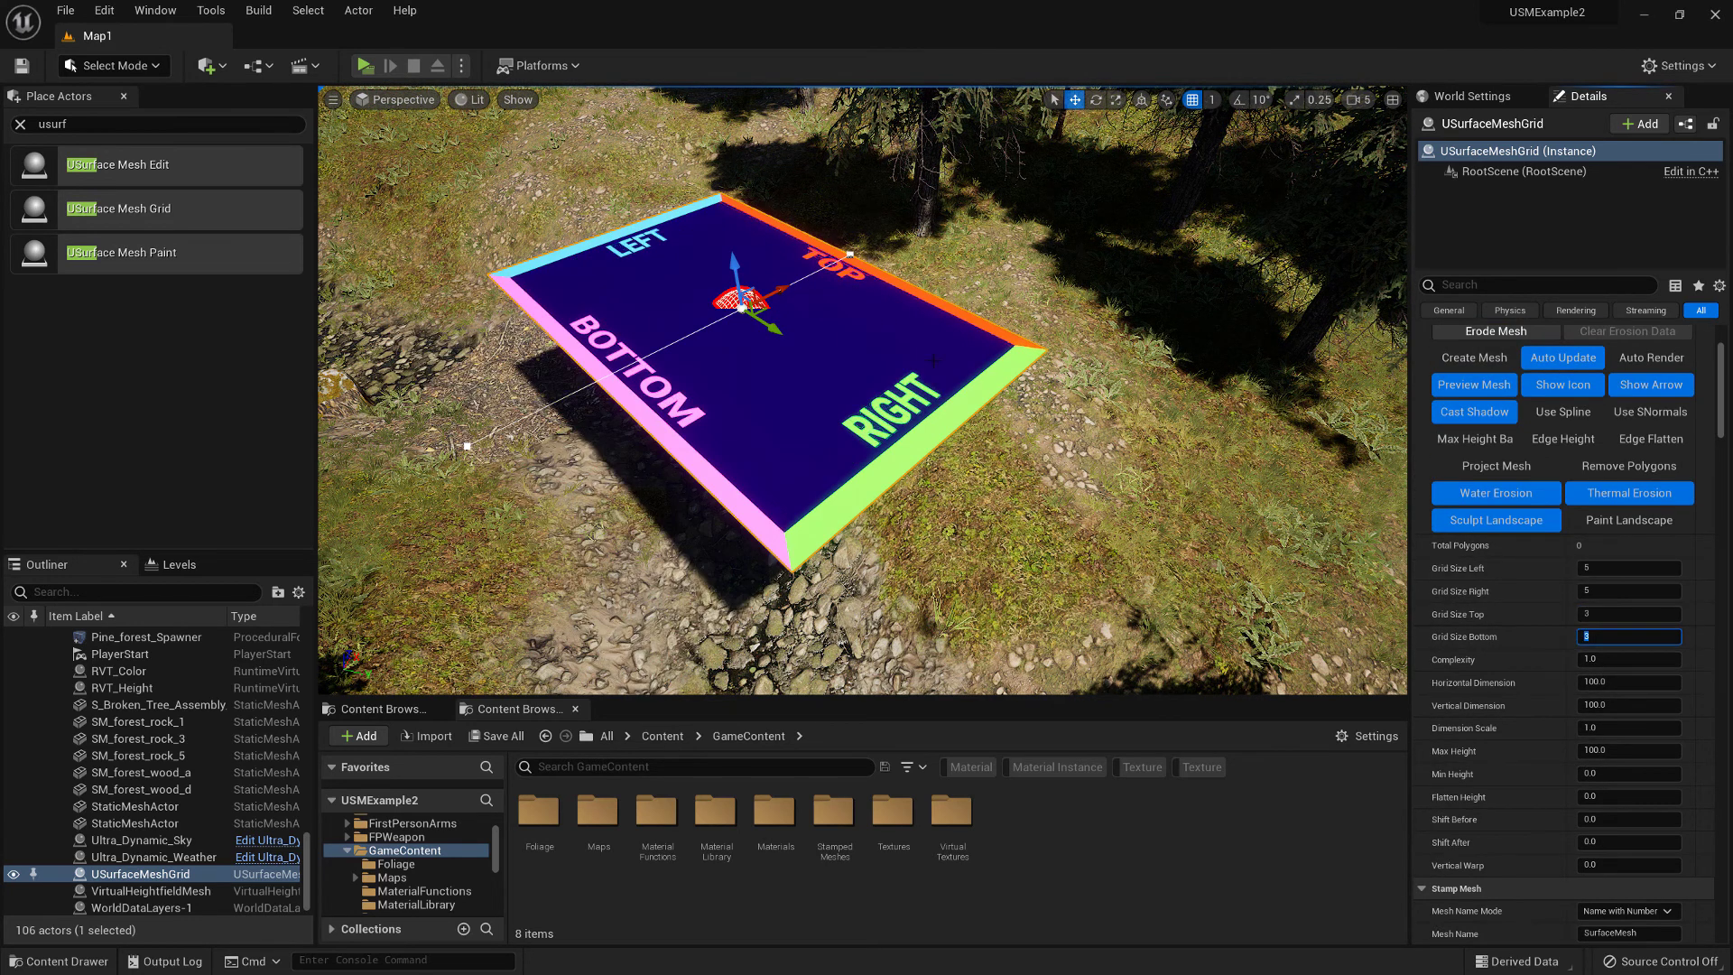
key("Return")
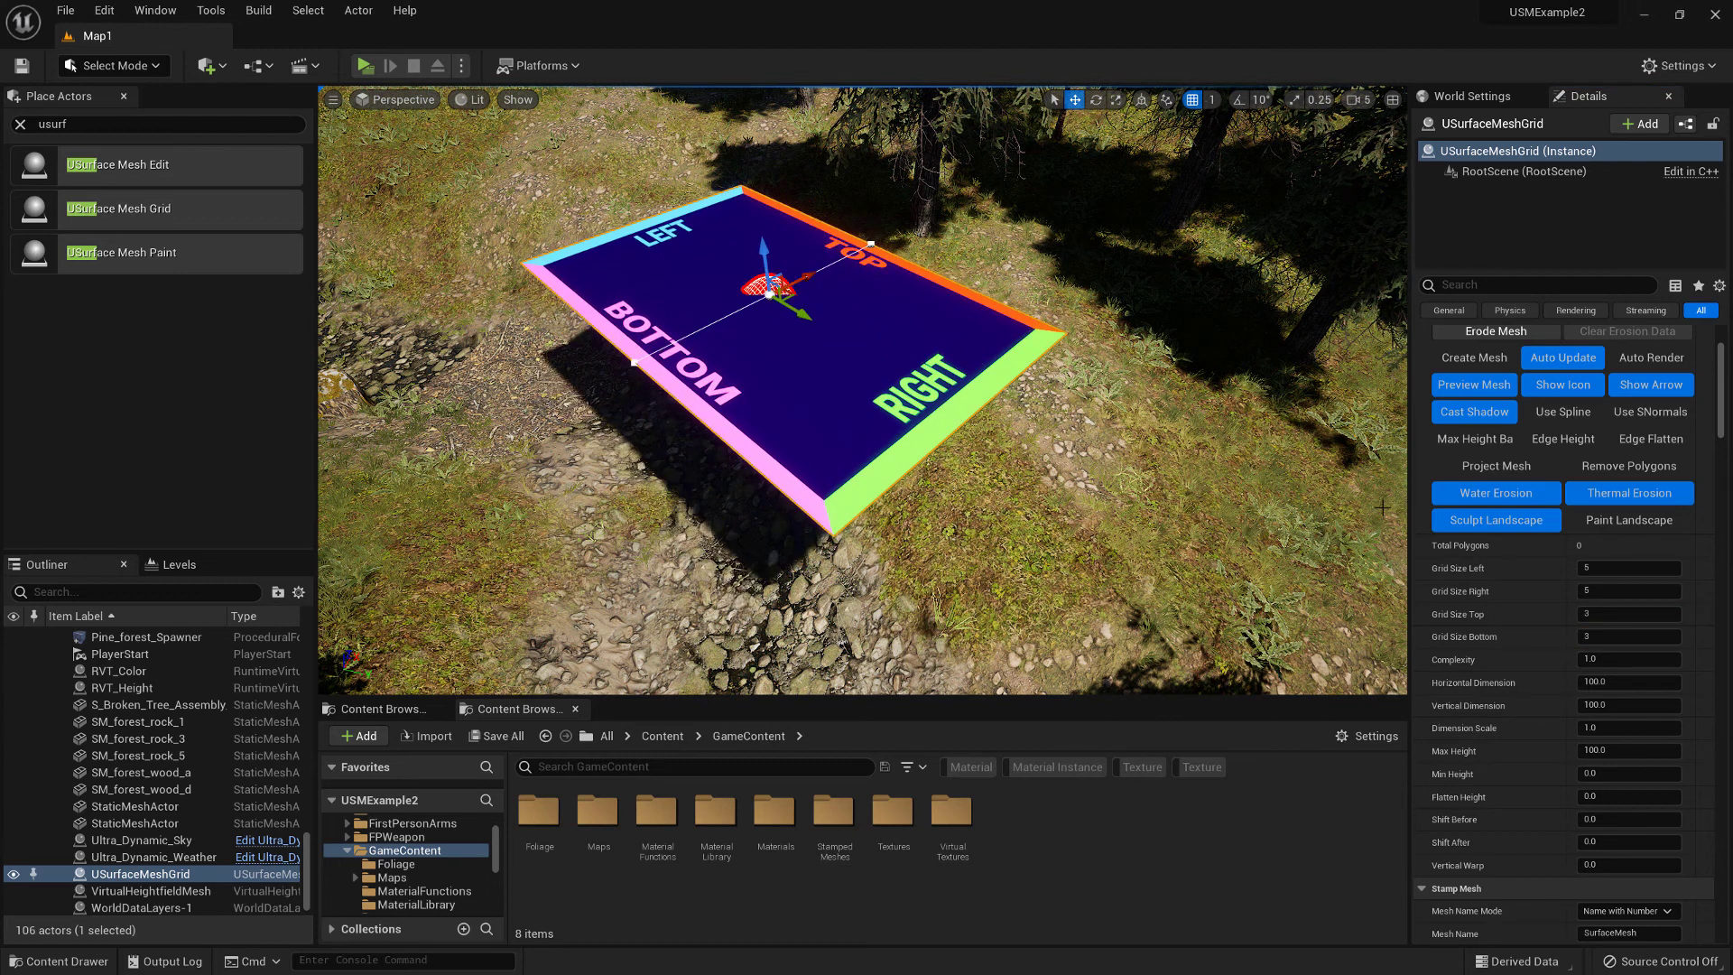
Step: Set the mesh grid's dimension scale to 1.3 and its complexity to 5.0
left_click(1598, 727)
type("1")
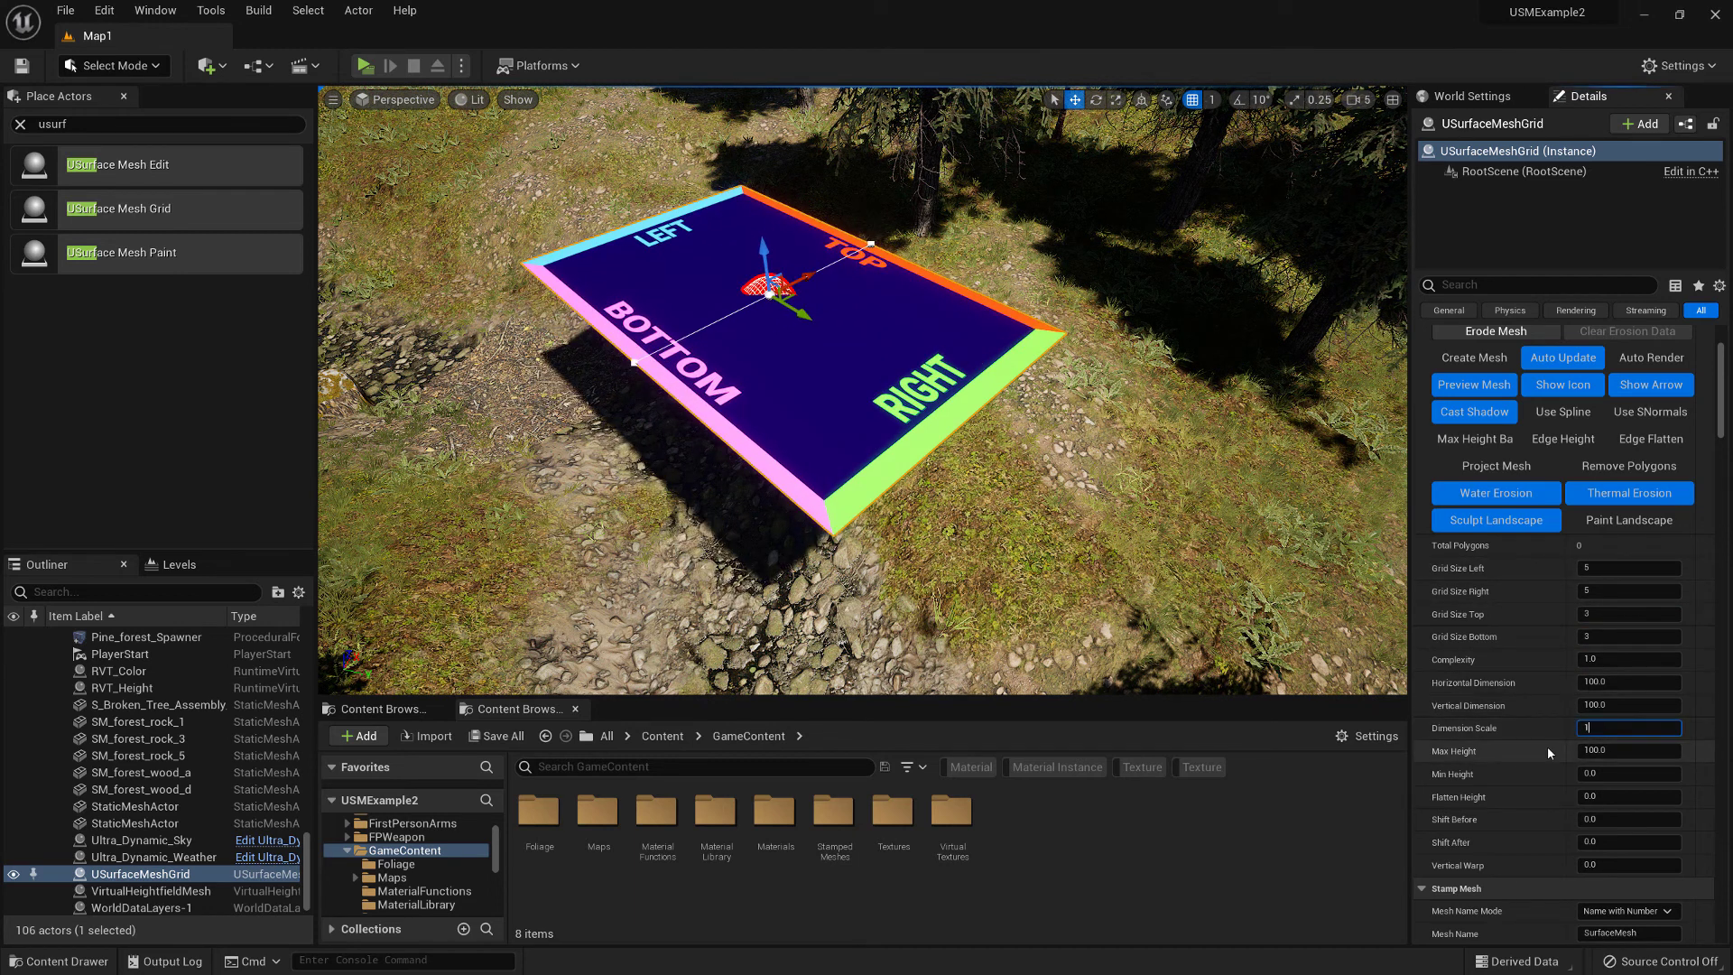
type(".3")
key("Return")
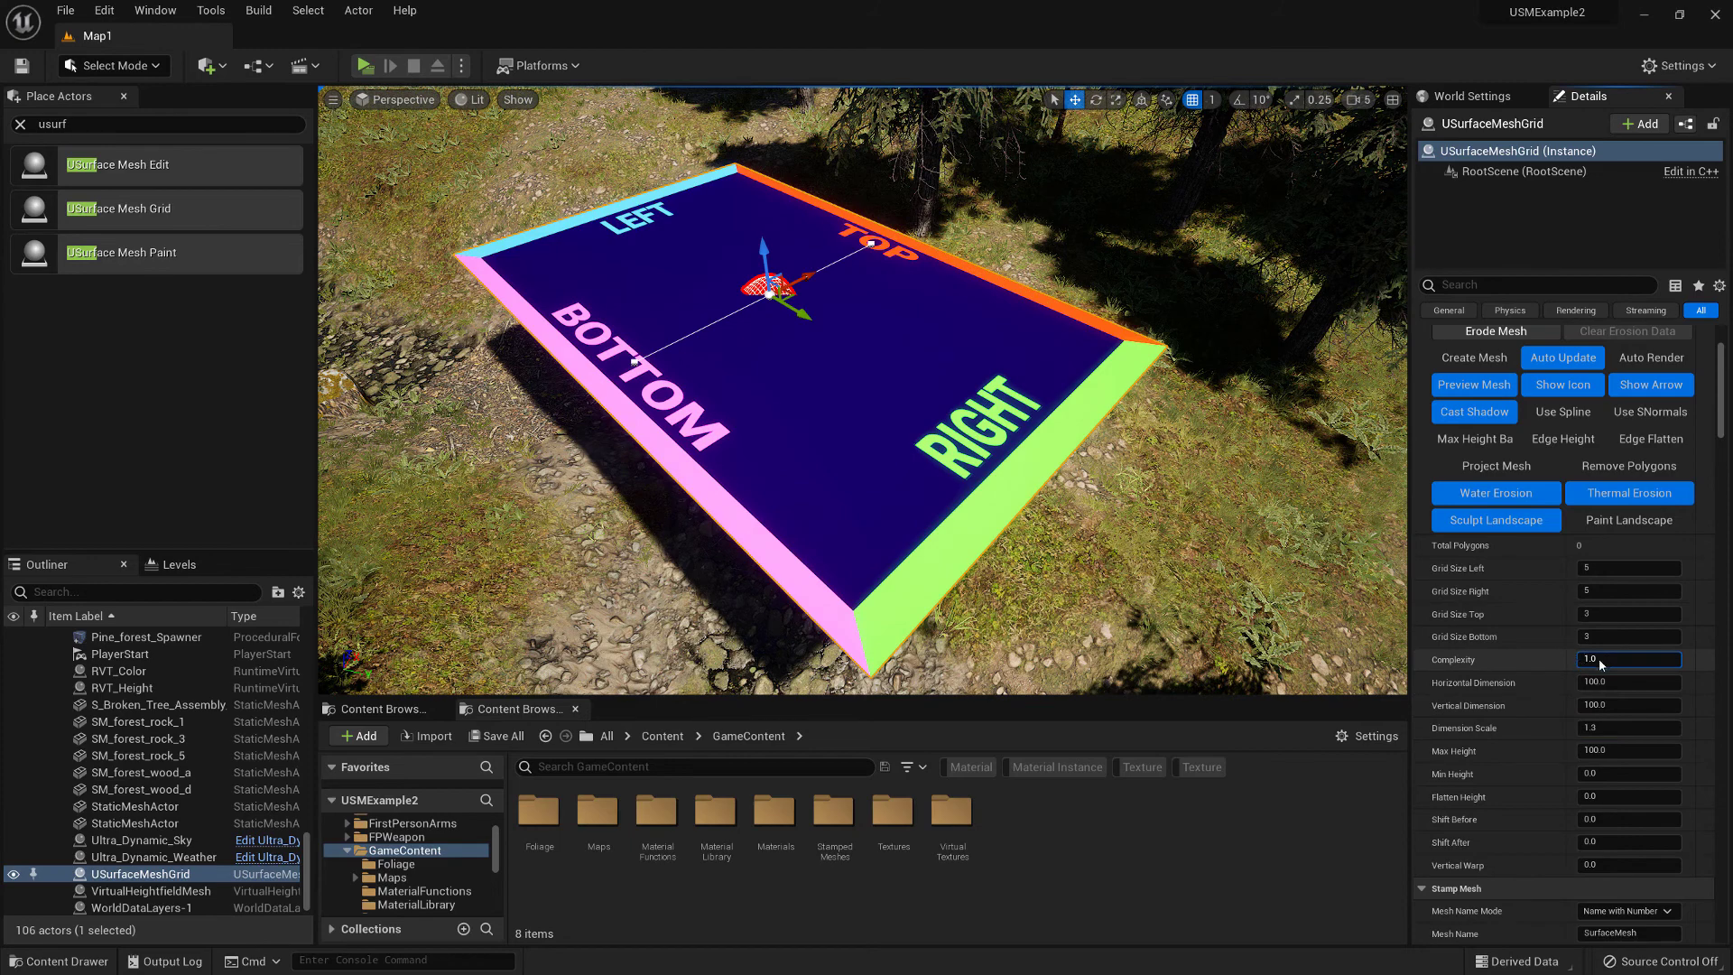
right_click_drag(946, 382, 948, 417)
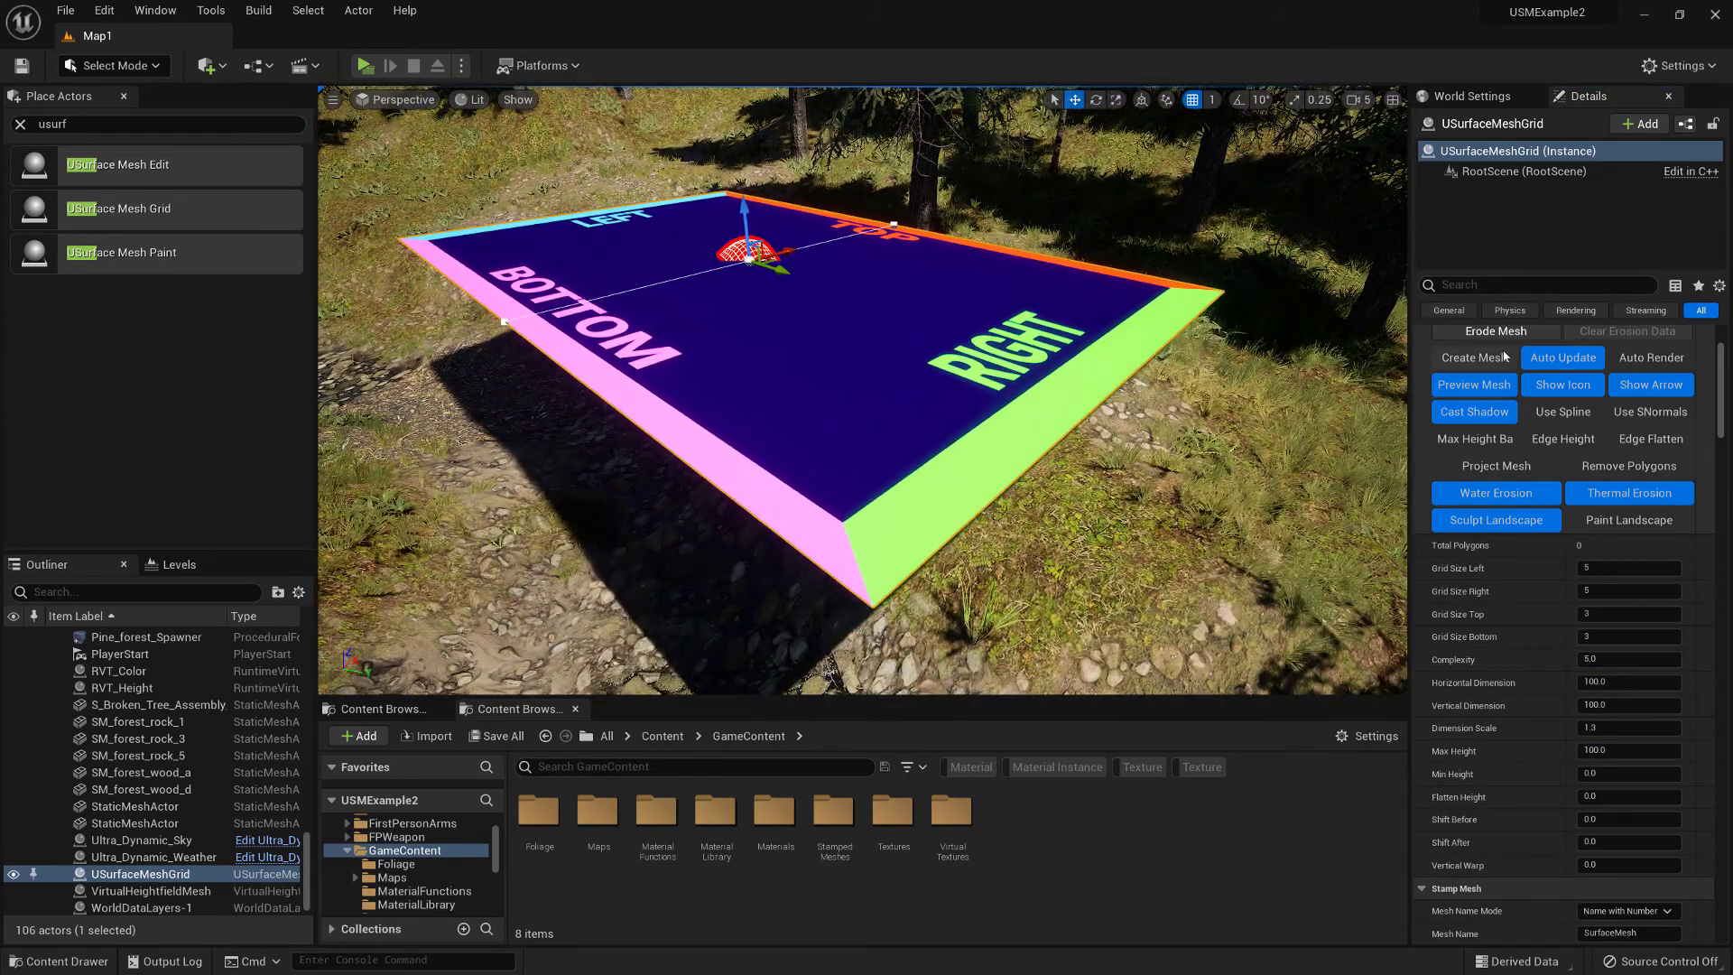
Step: Create the grid's mesh and inspect its topology in wireframe before returning to the lit view
left_click(1475, 357)
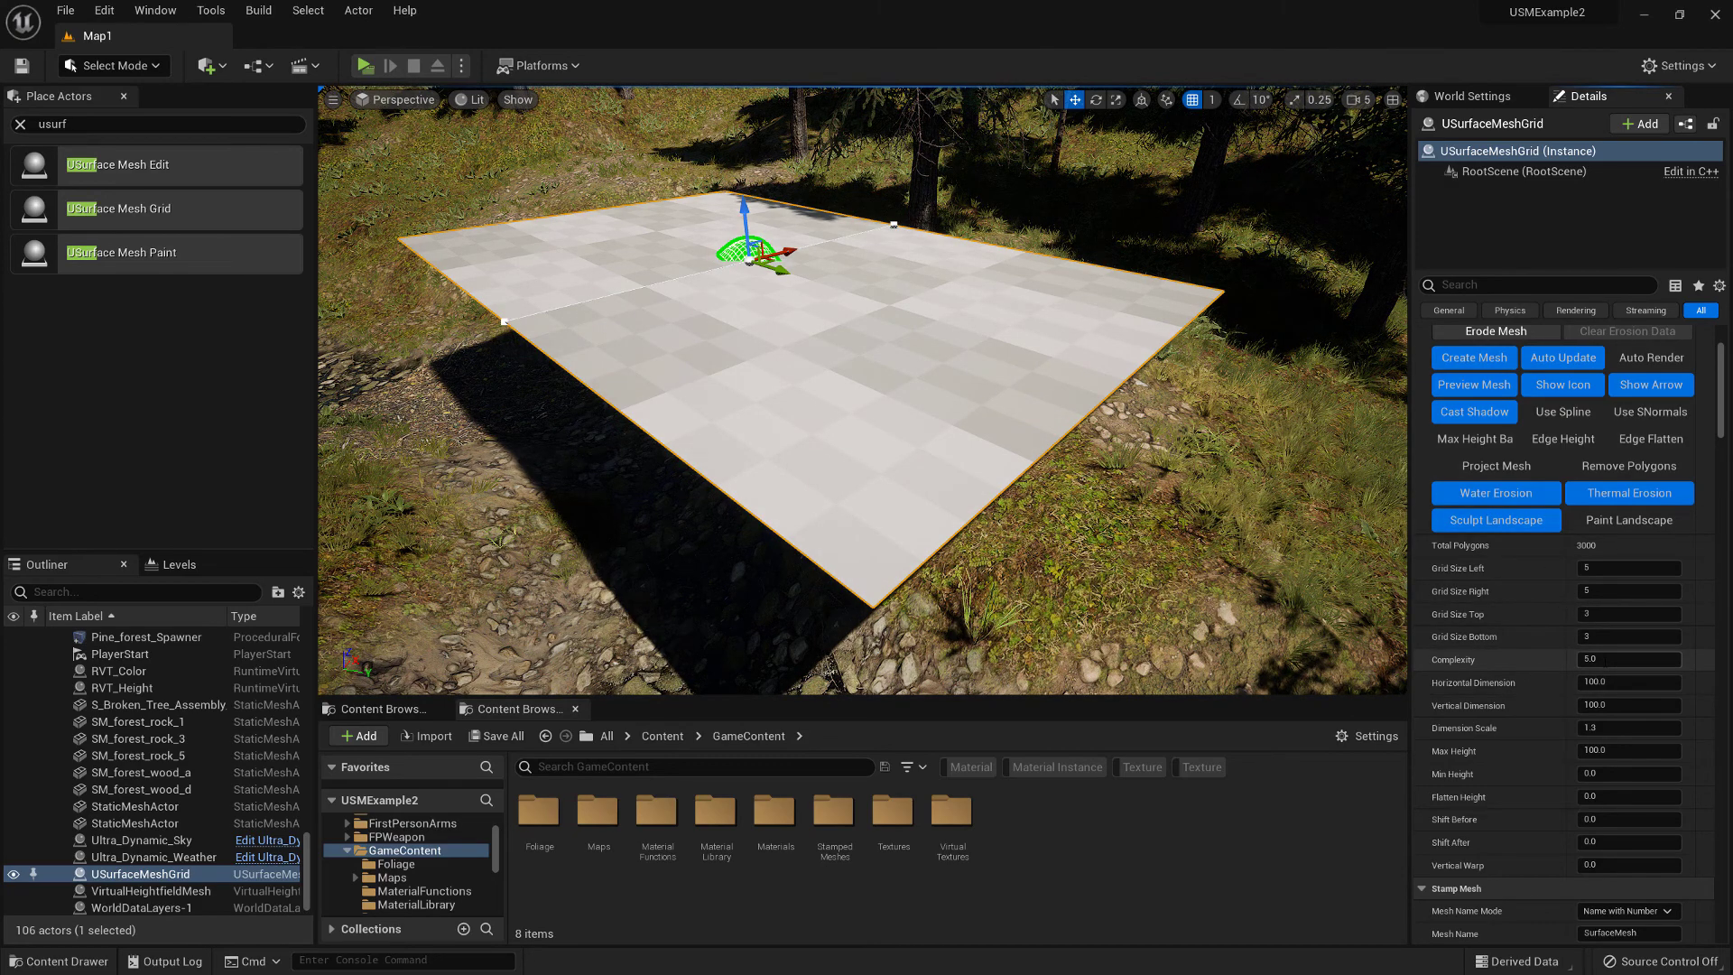
mouse_move(1036, 377)
right_mouse_down()
mouse_move(957, 388)
mouse_move(1052, 380)
mouse_move(1043, 352)
right_mouse_up()
right_click_drag(912, 430, 1002, 426)
key("alt+2")
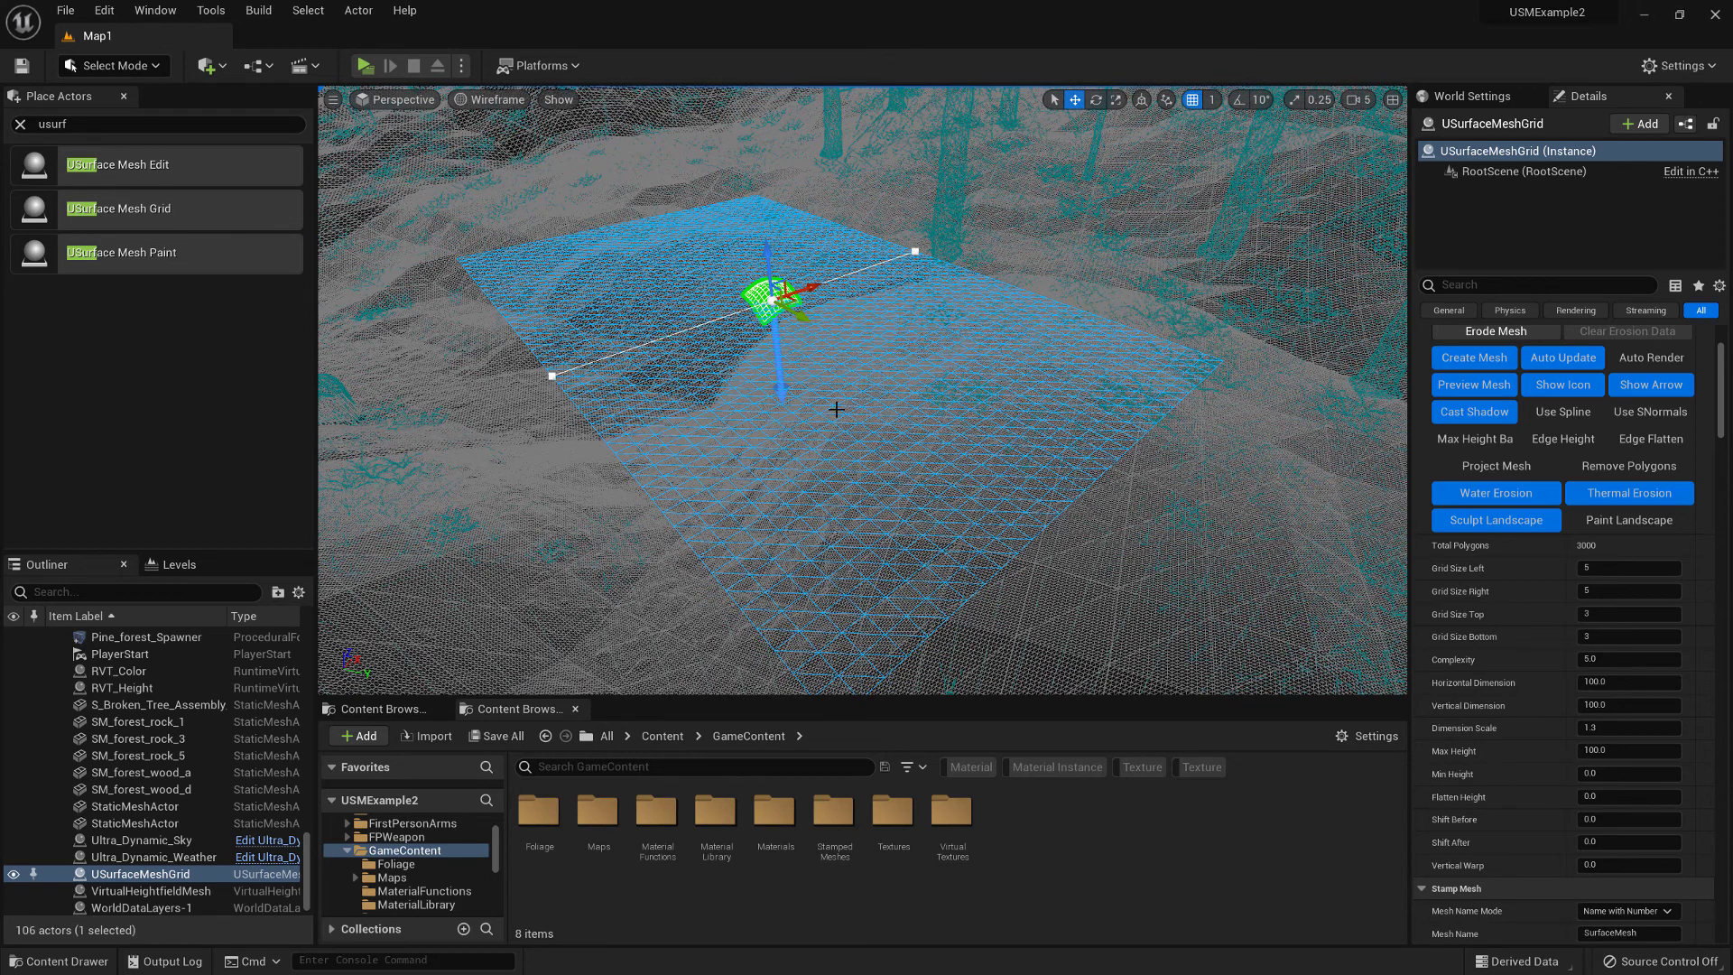
key("alt+4")
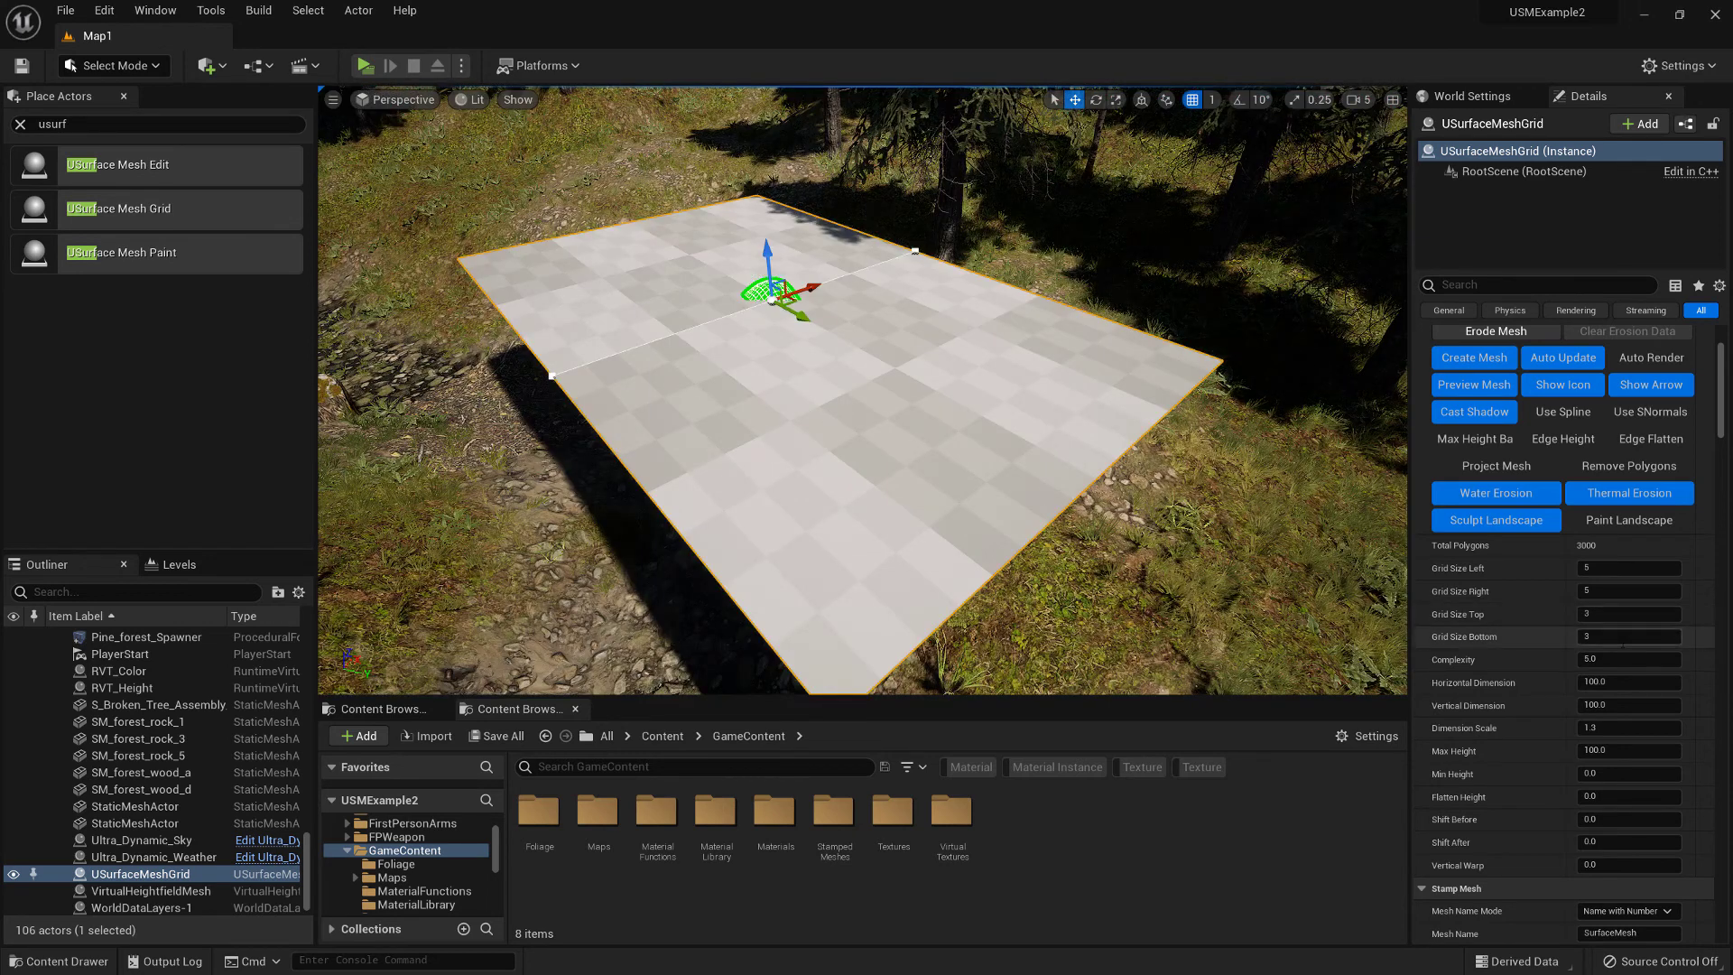
Step: Raise the mesh grid's complexity to 8.0 and capture the ground height onto the mesh
left_click(1616, 659)
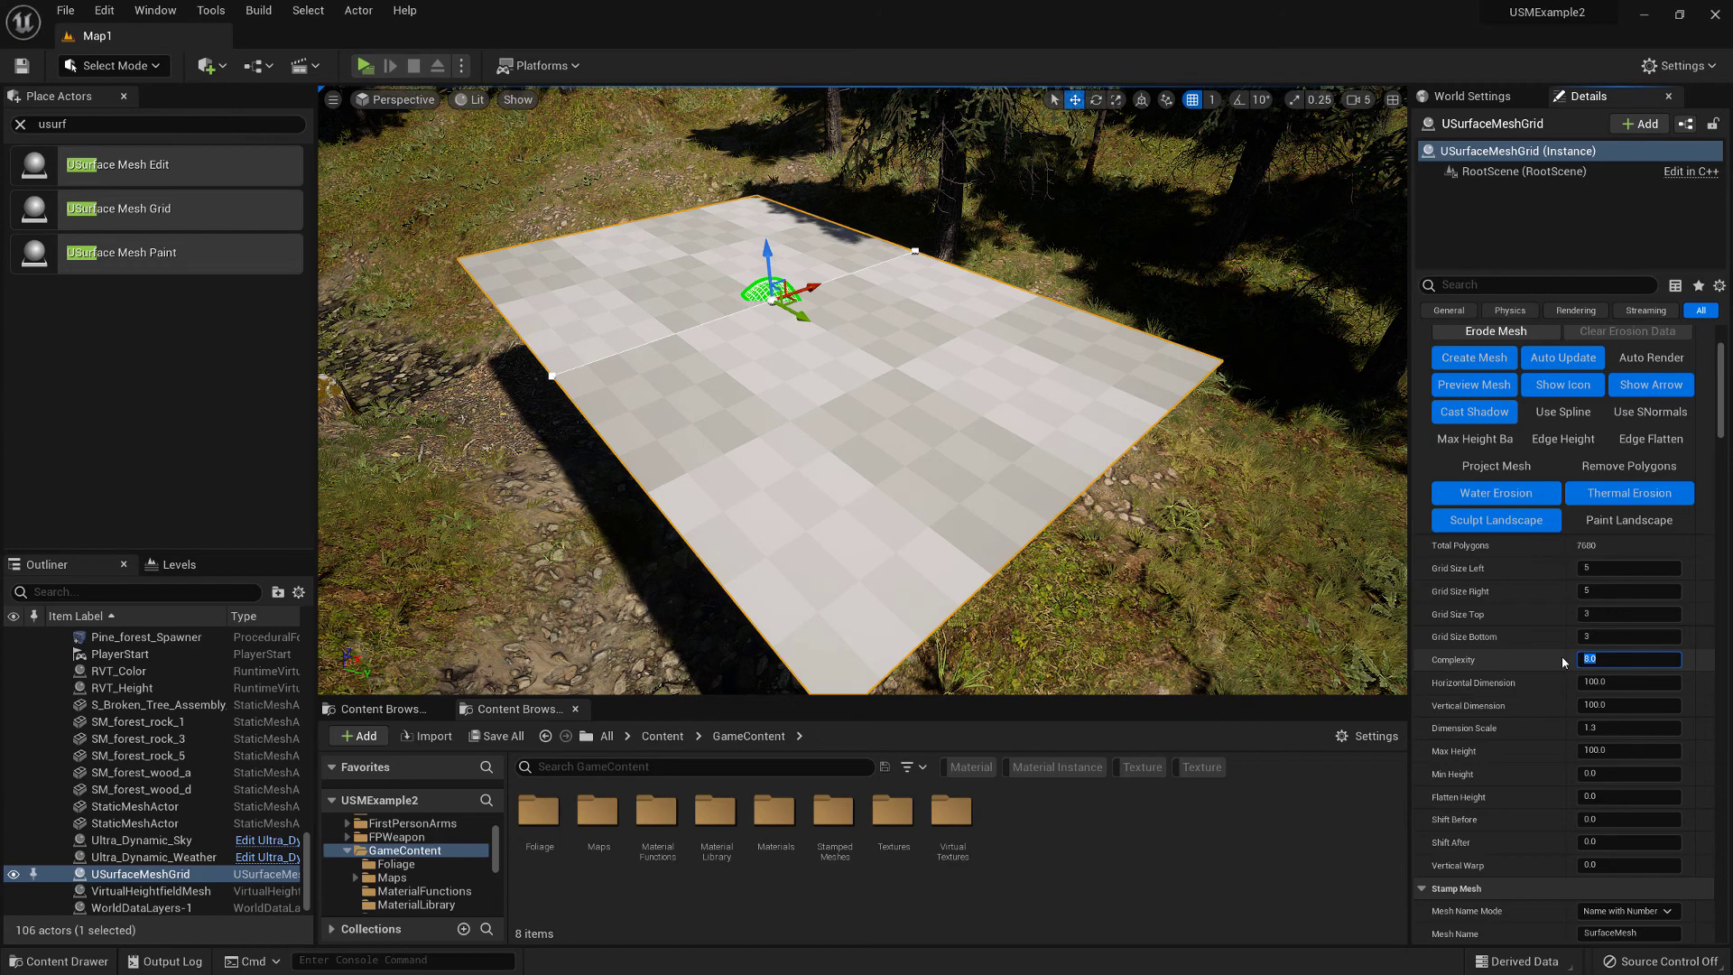
scroll(1589, 587, "up", 5)
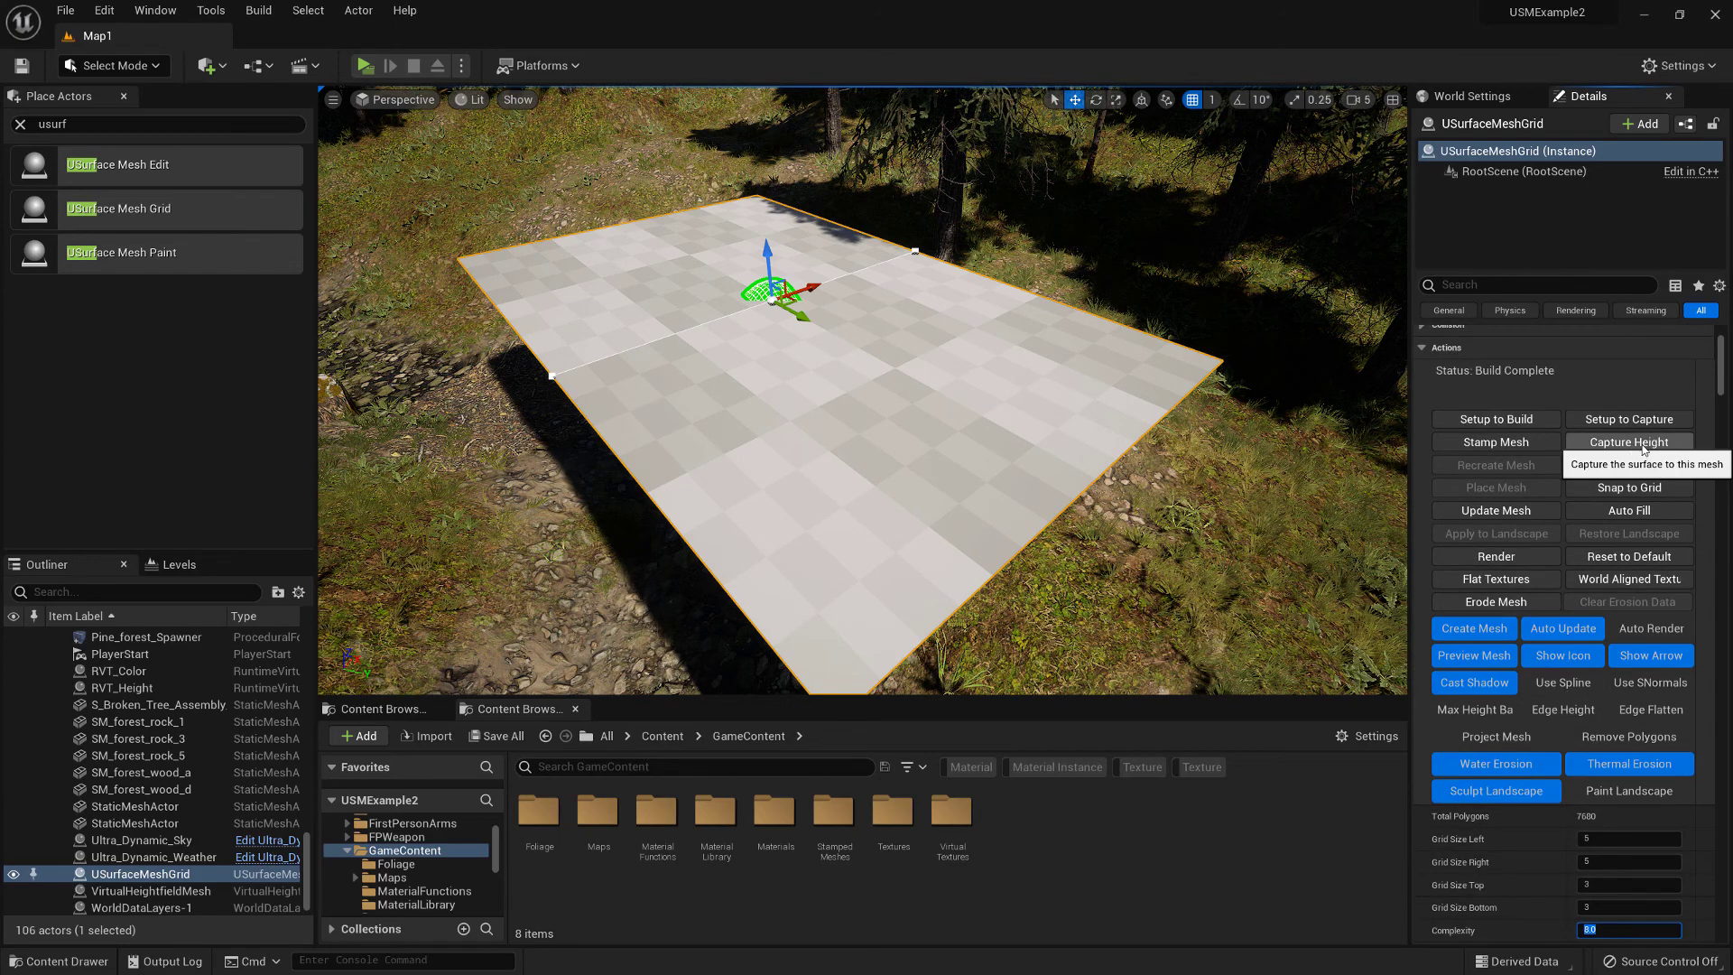
left_click(1643, 448)
right_click_drag(784, 545, 689, 495)
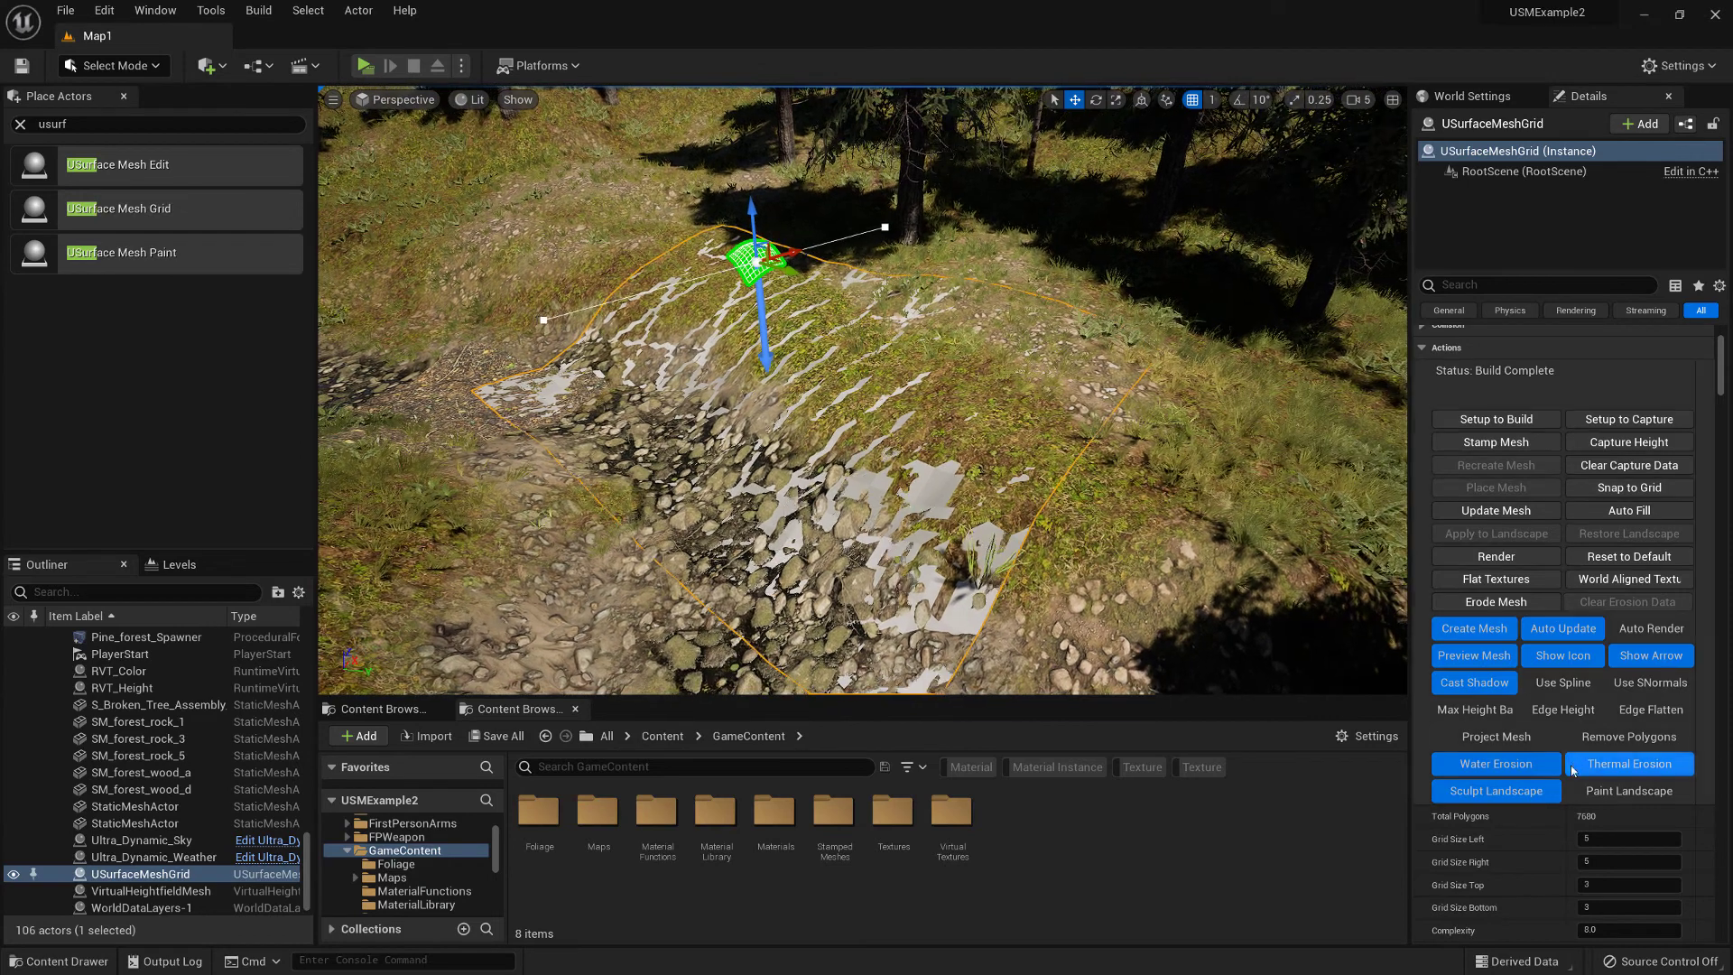
Step: Set both the left and right grid sizes of the mesh grid to 6
scroll(1571, 765, "down", 4)
left_click(1616, 649)
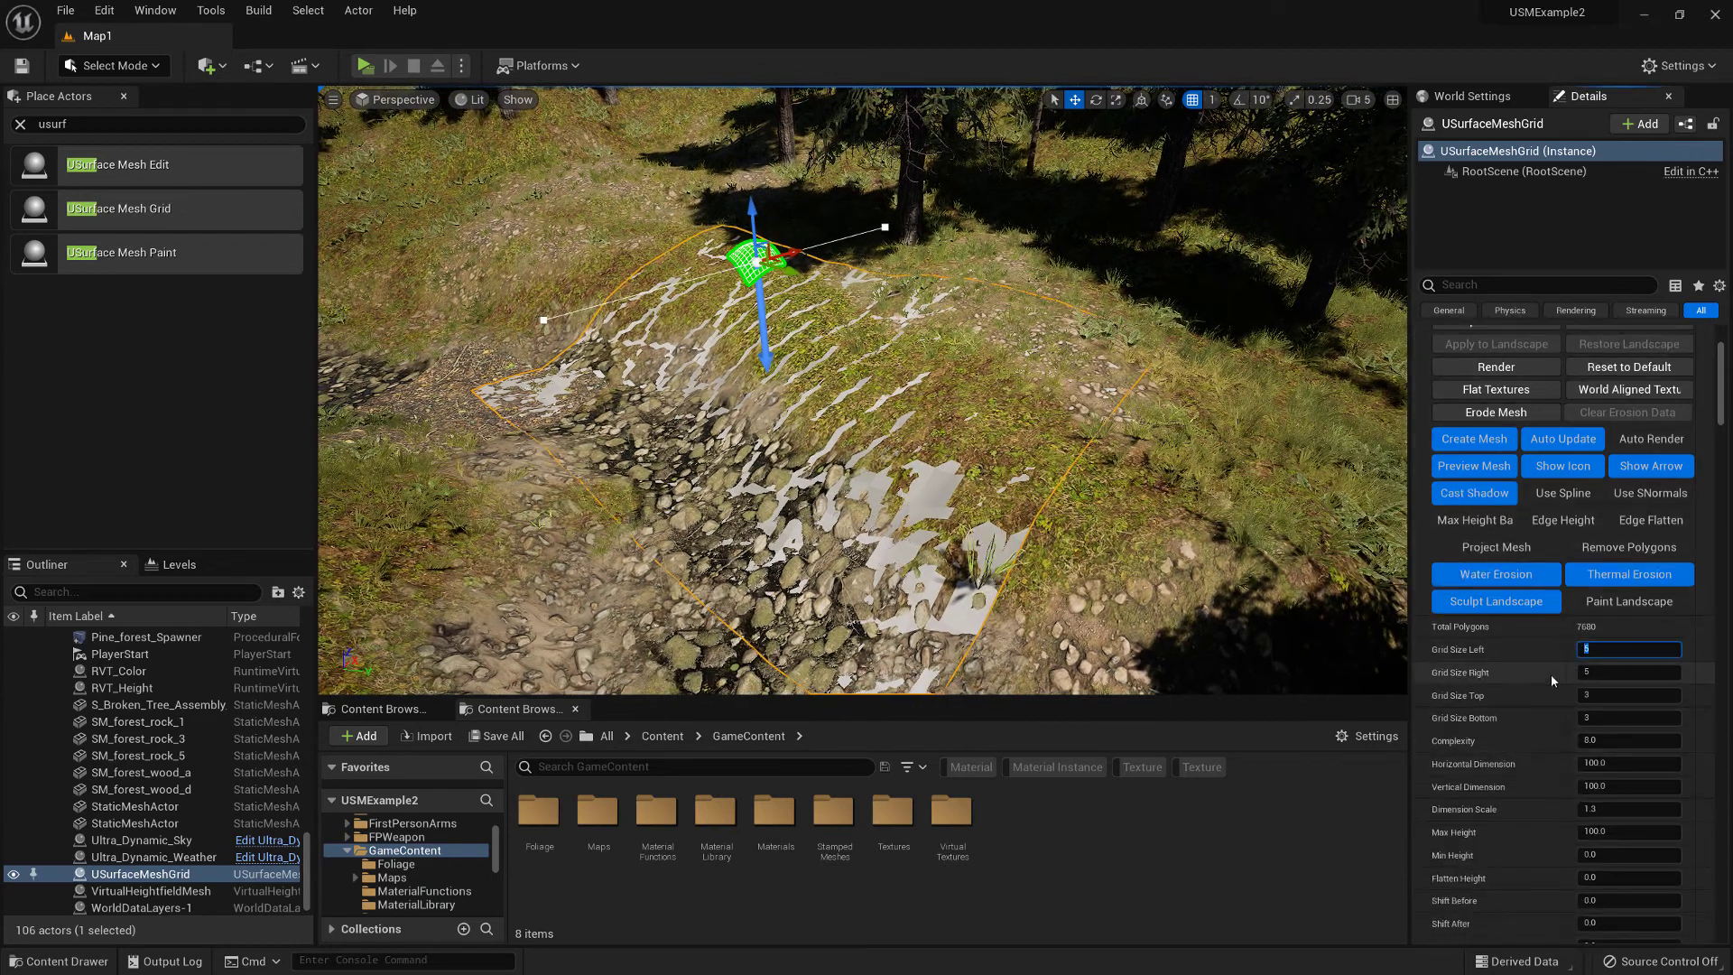
type("6")
key("Return")
key("Tab")
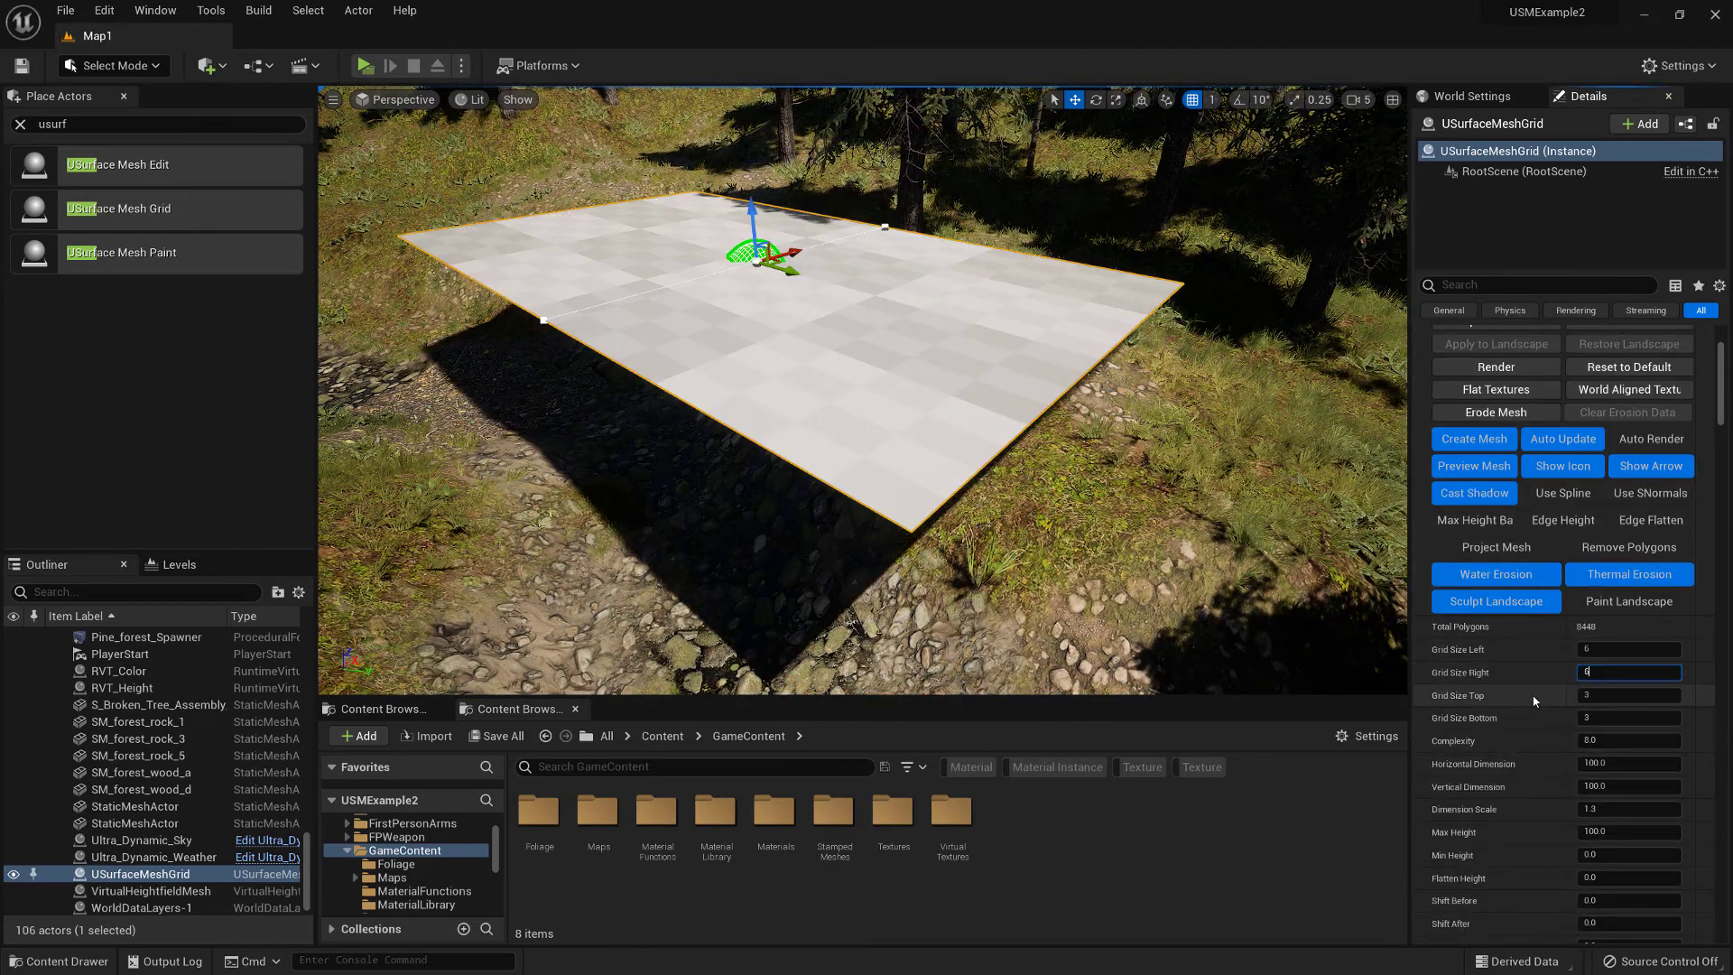
type("6")
key("Return")
middle_click_drag(945, 386, 944, 309)
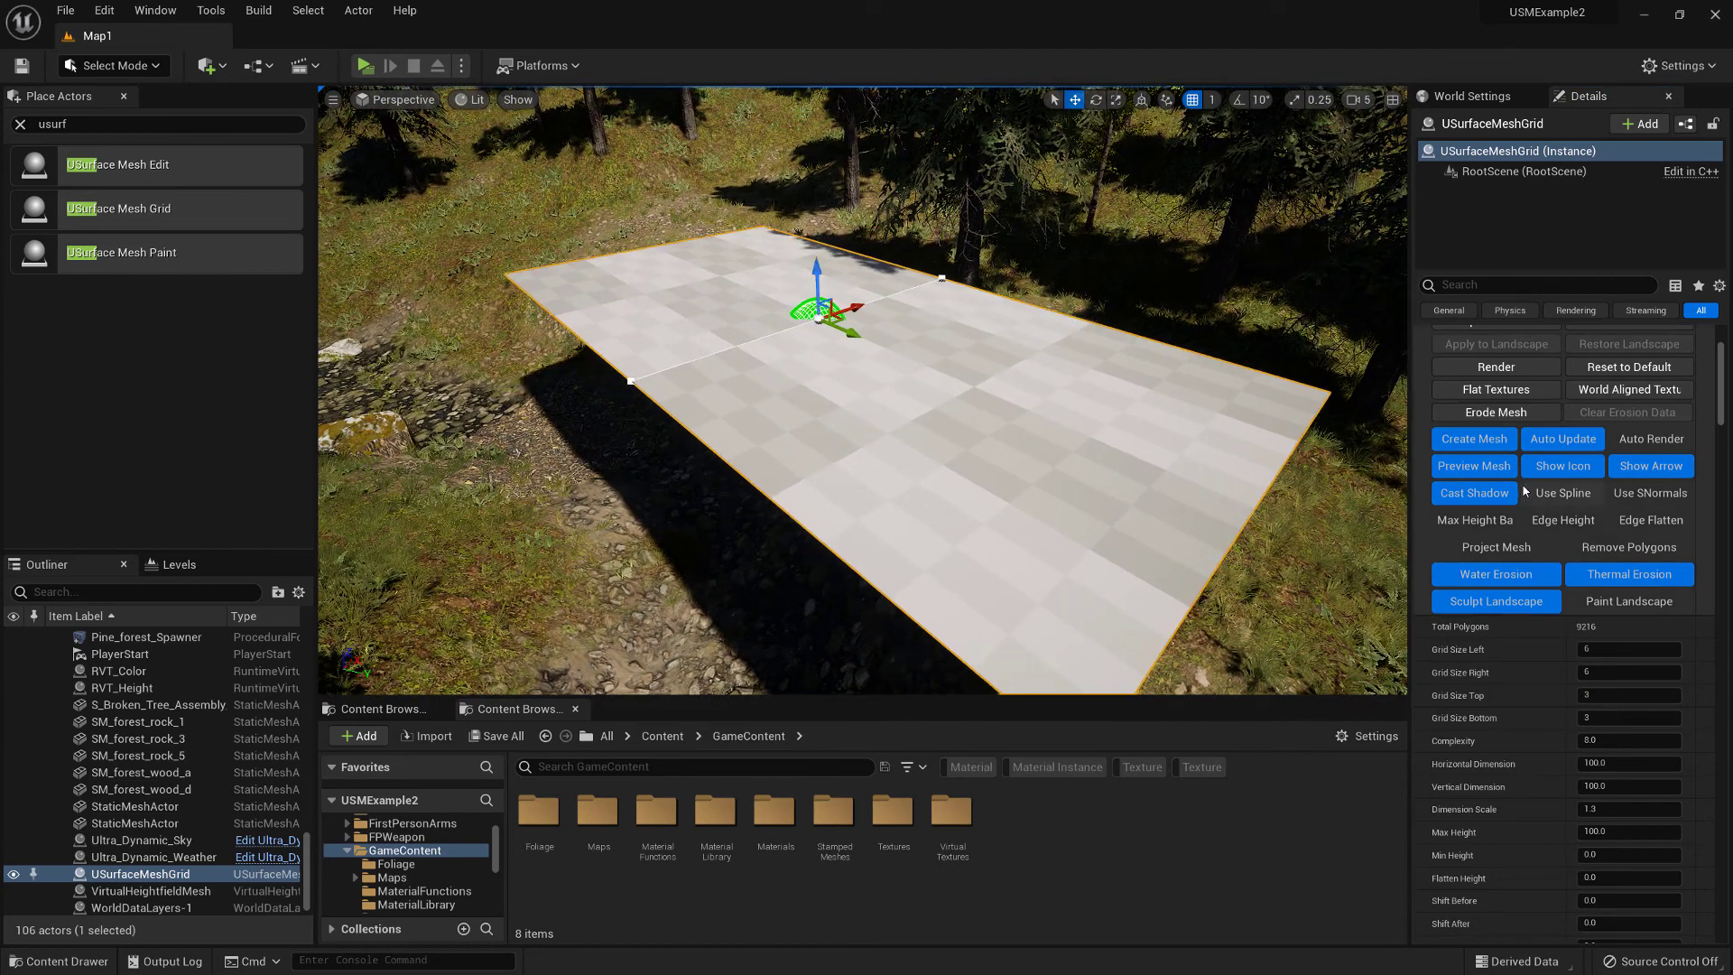
Step: Recapture the ground height onto the lengthened mesh grid
scroll(1551, 471, "up", 3)
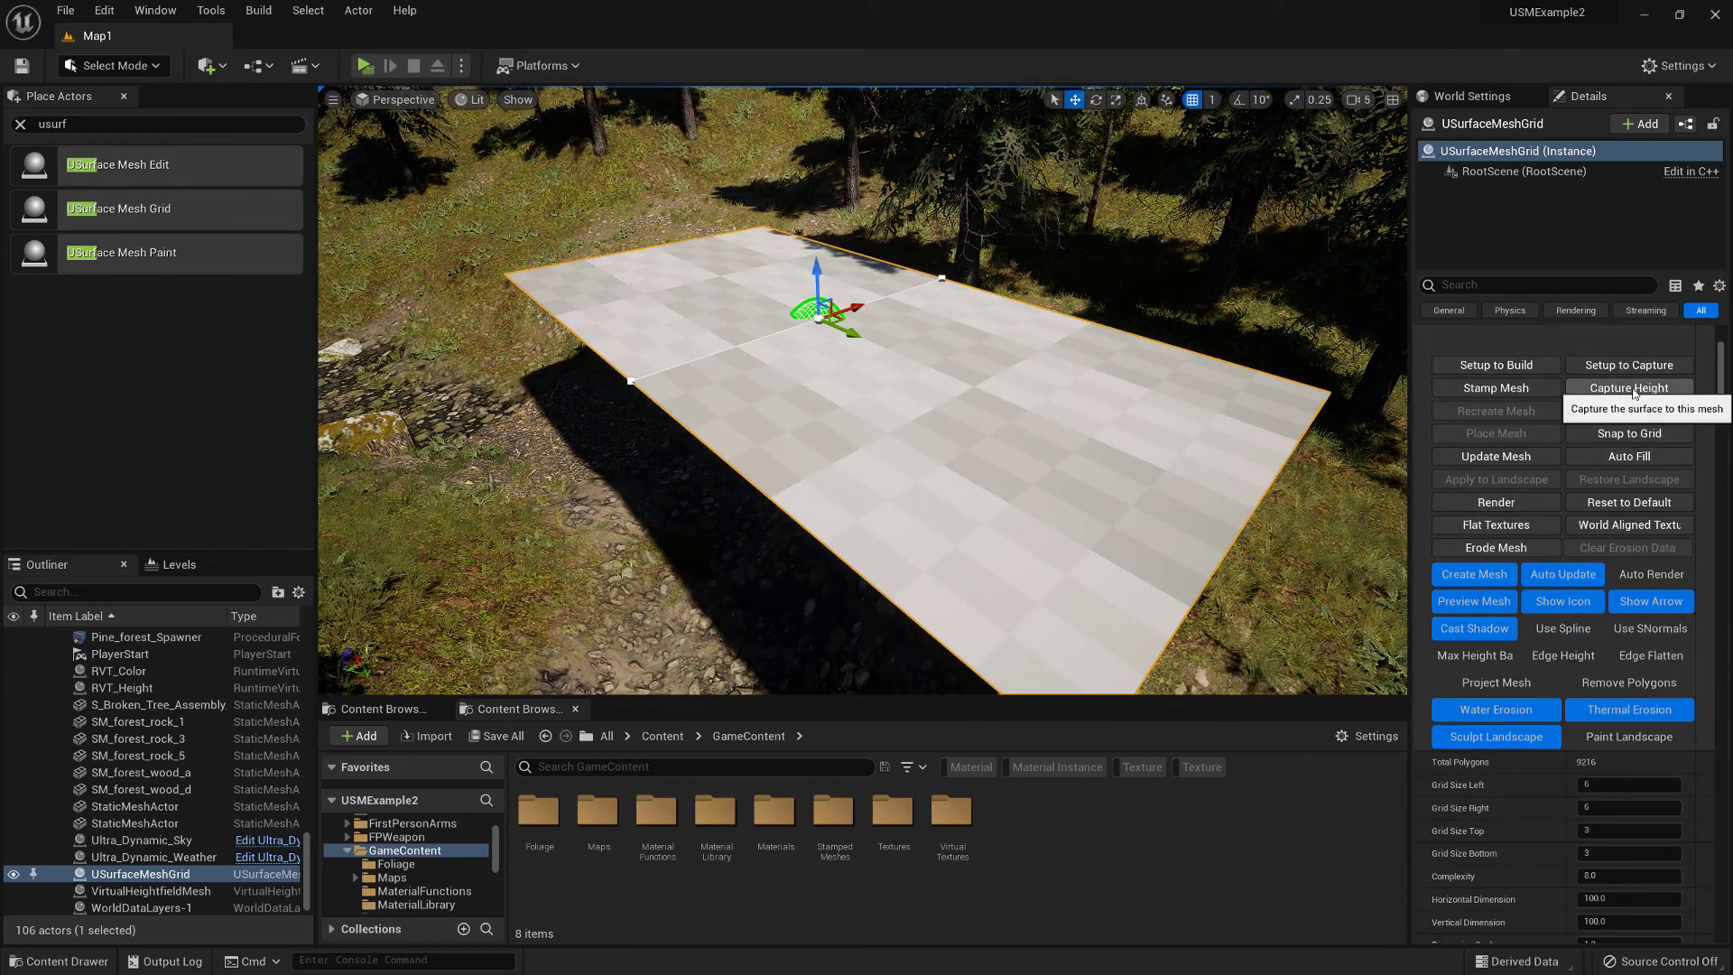
left_click(1630, 389)
right_click_drag(862, 390, 948, 479)
Step: Set the stamped mesh path to the Map1 folder inside GameContent/StampedMeshes
scroll(1542, 712, "down", 2)
scroll(1542, 712, "down", 7)
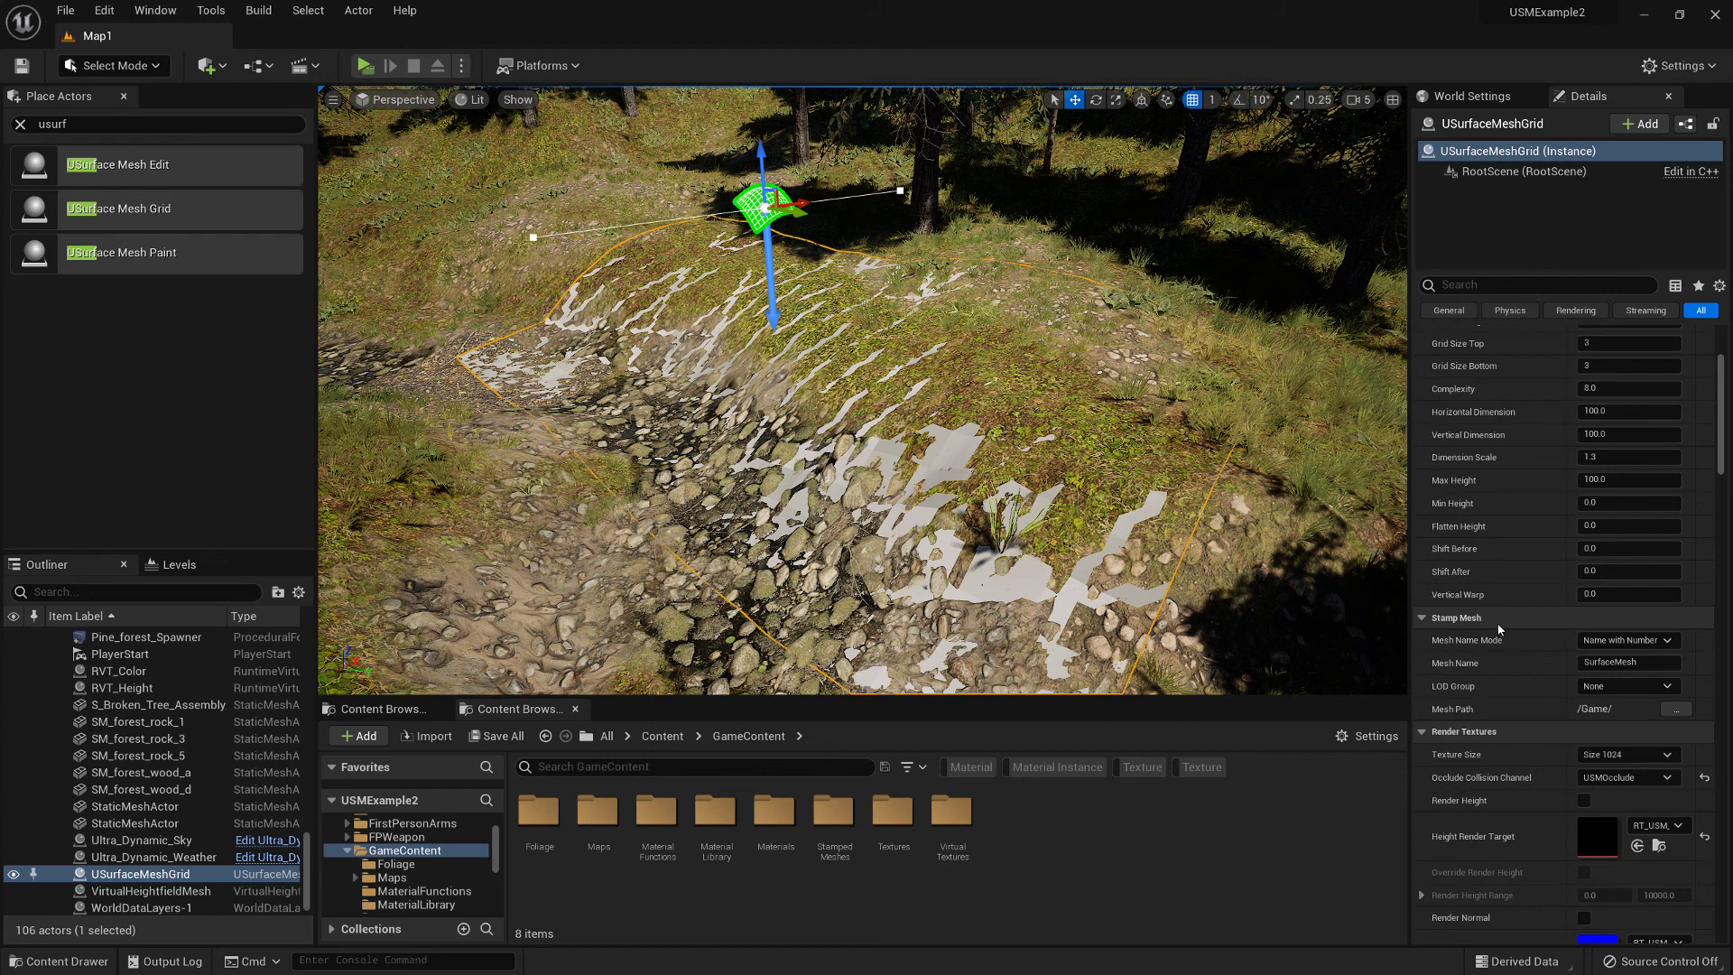
left_click(1677, 710)
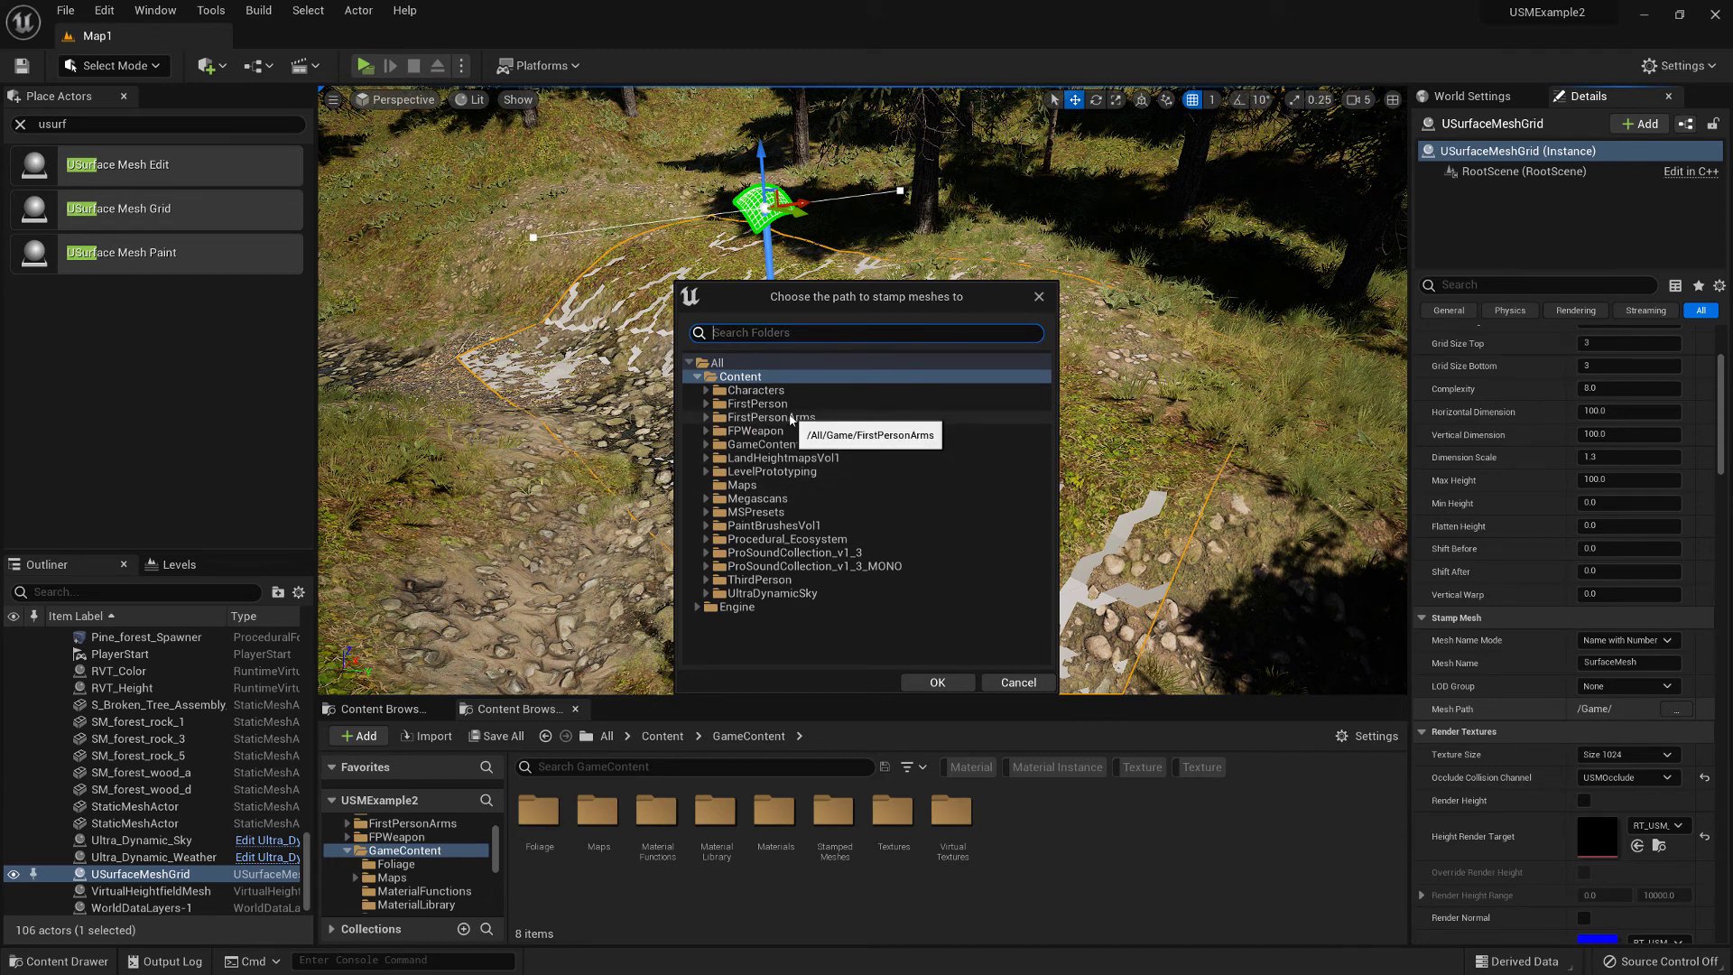
left_click(706, 445)
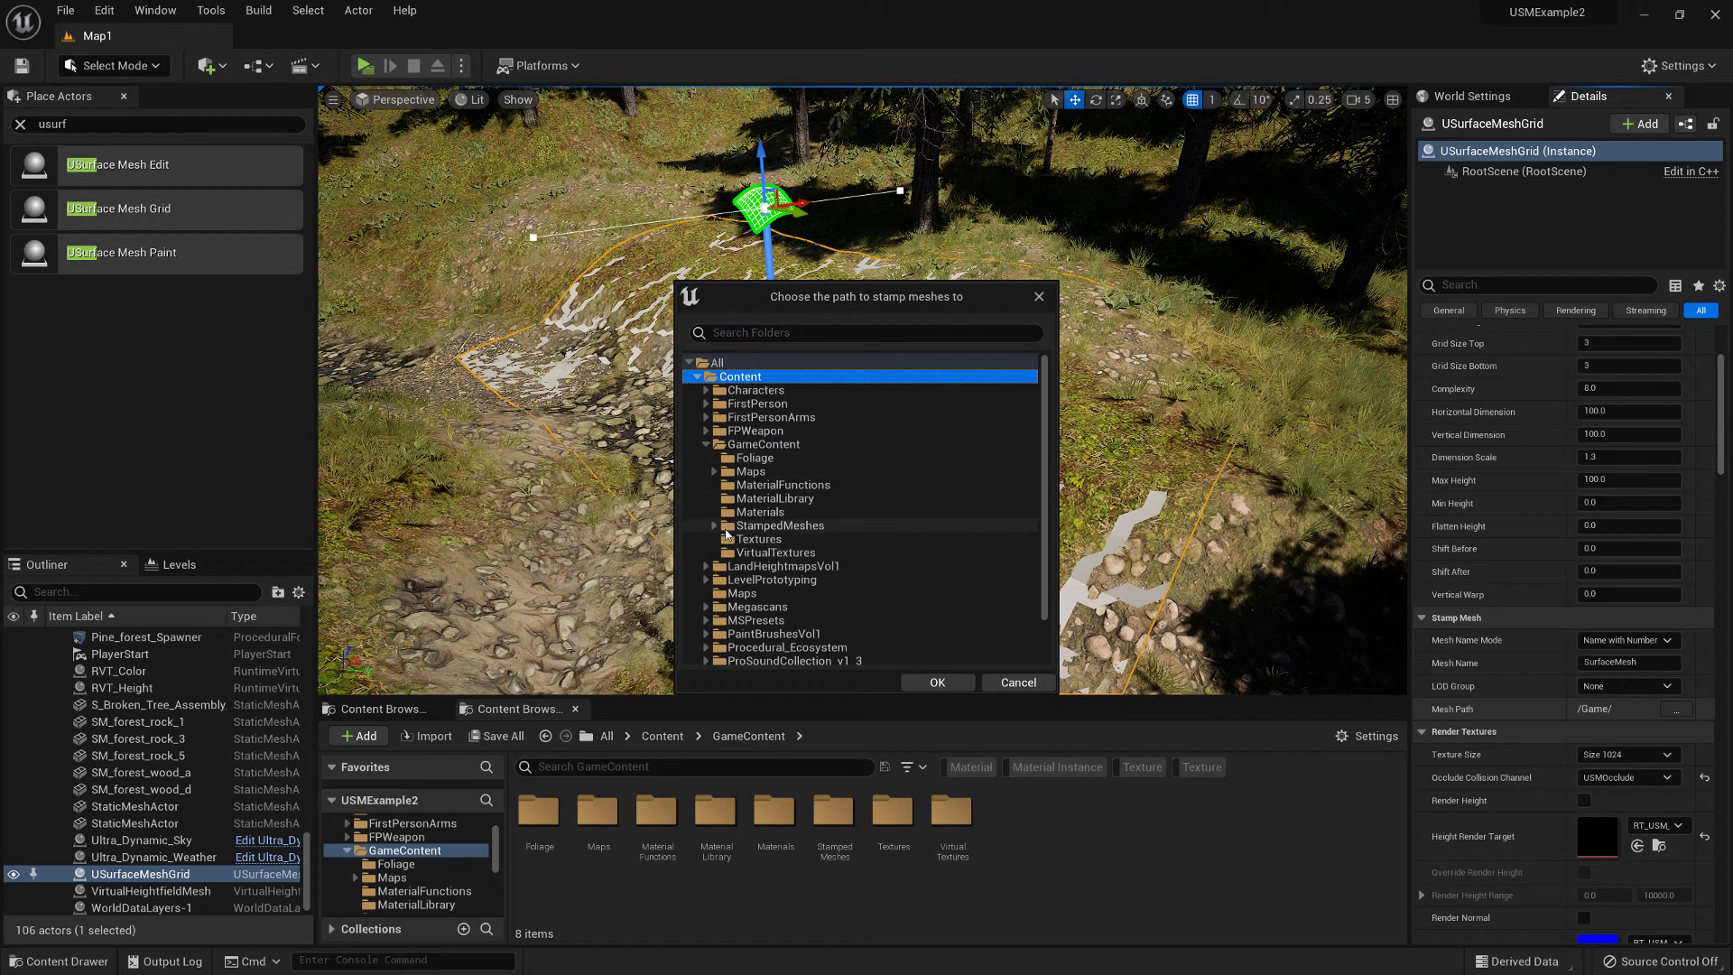
left_click(716, 528)
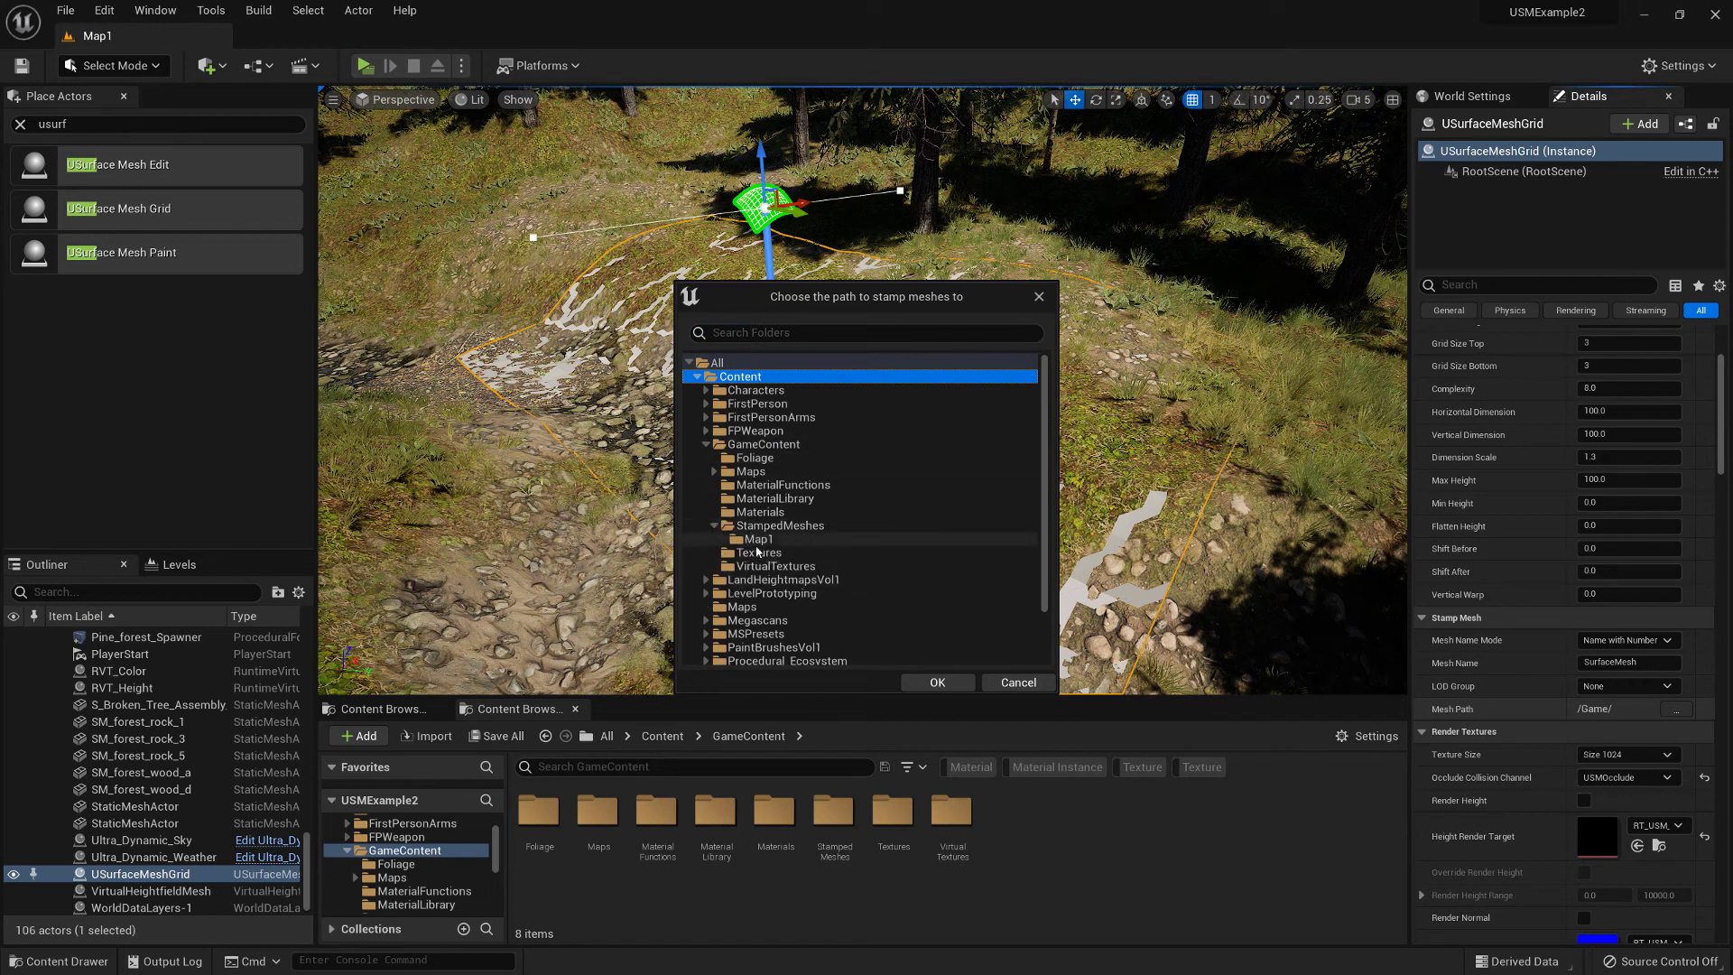
left_click(759, 539)
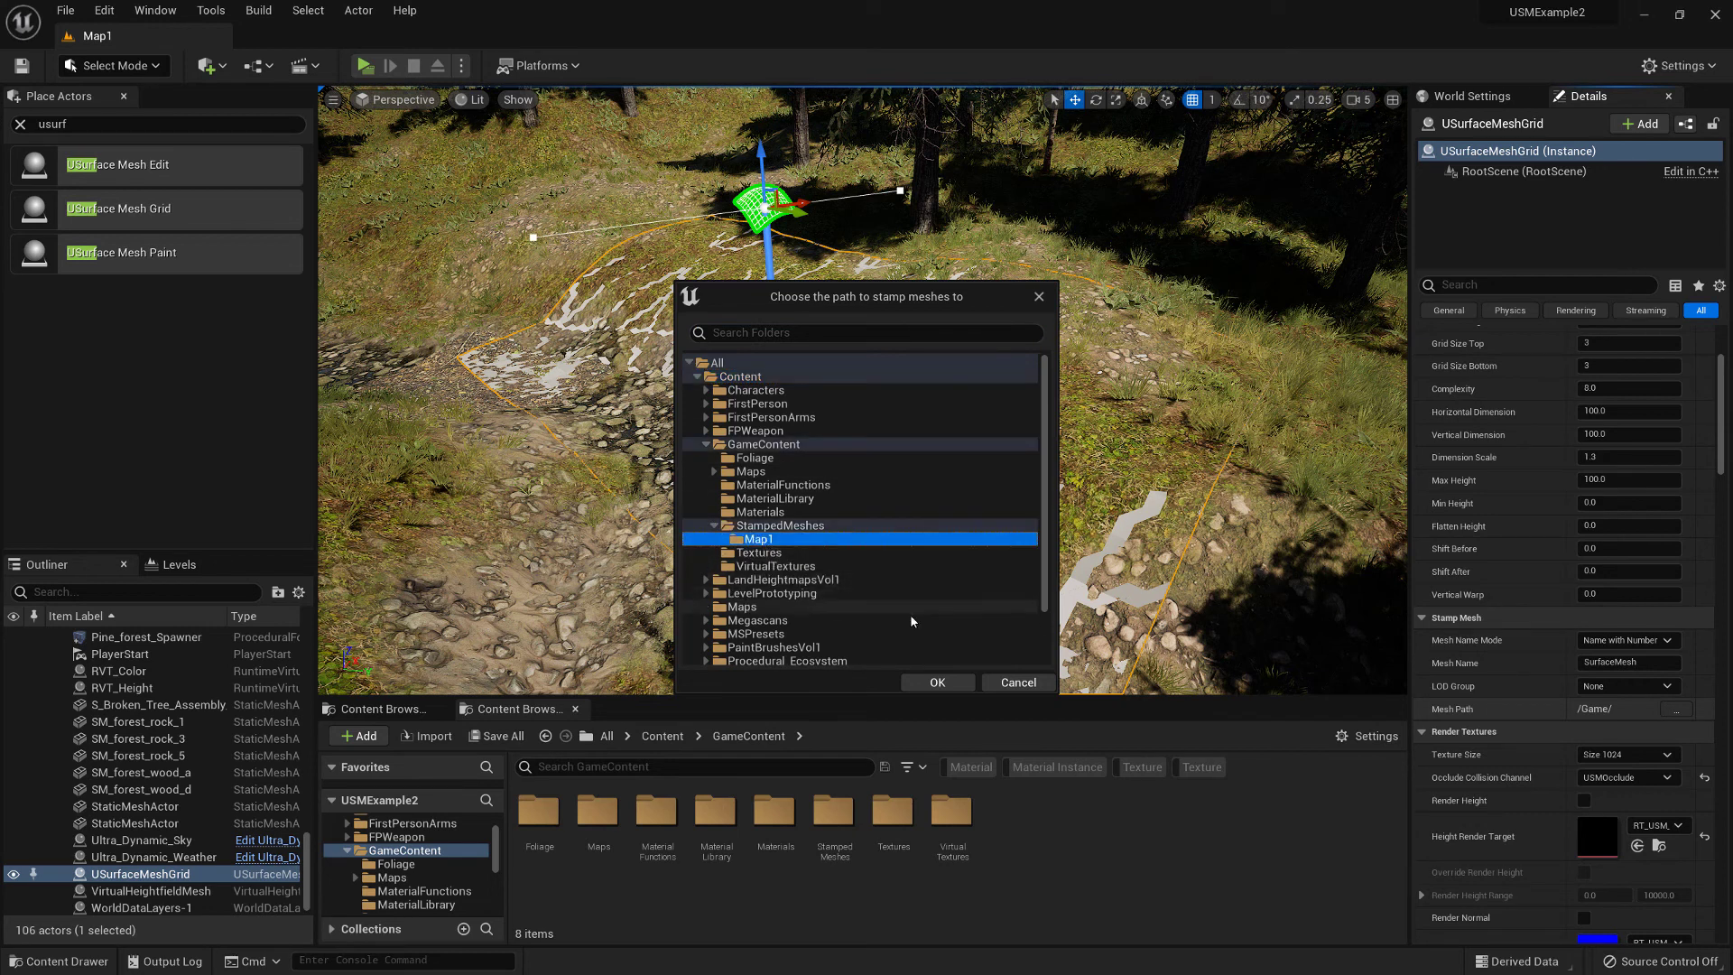
left_click(938, 683)
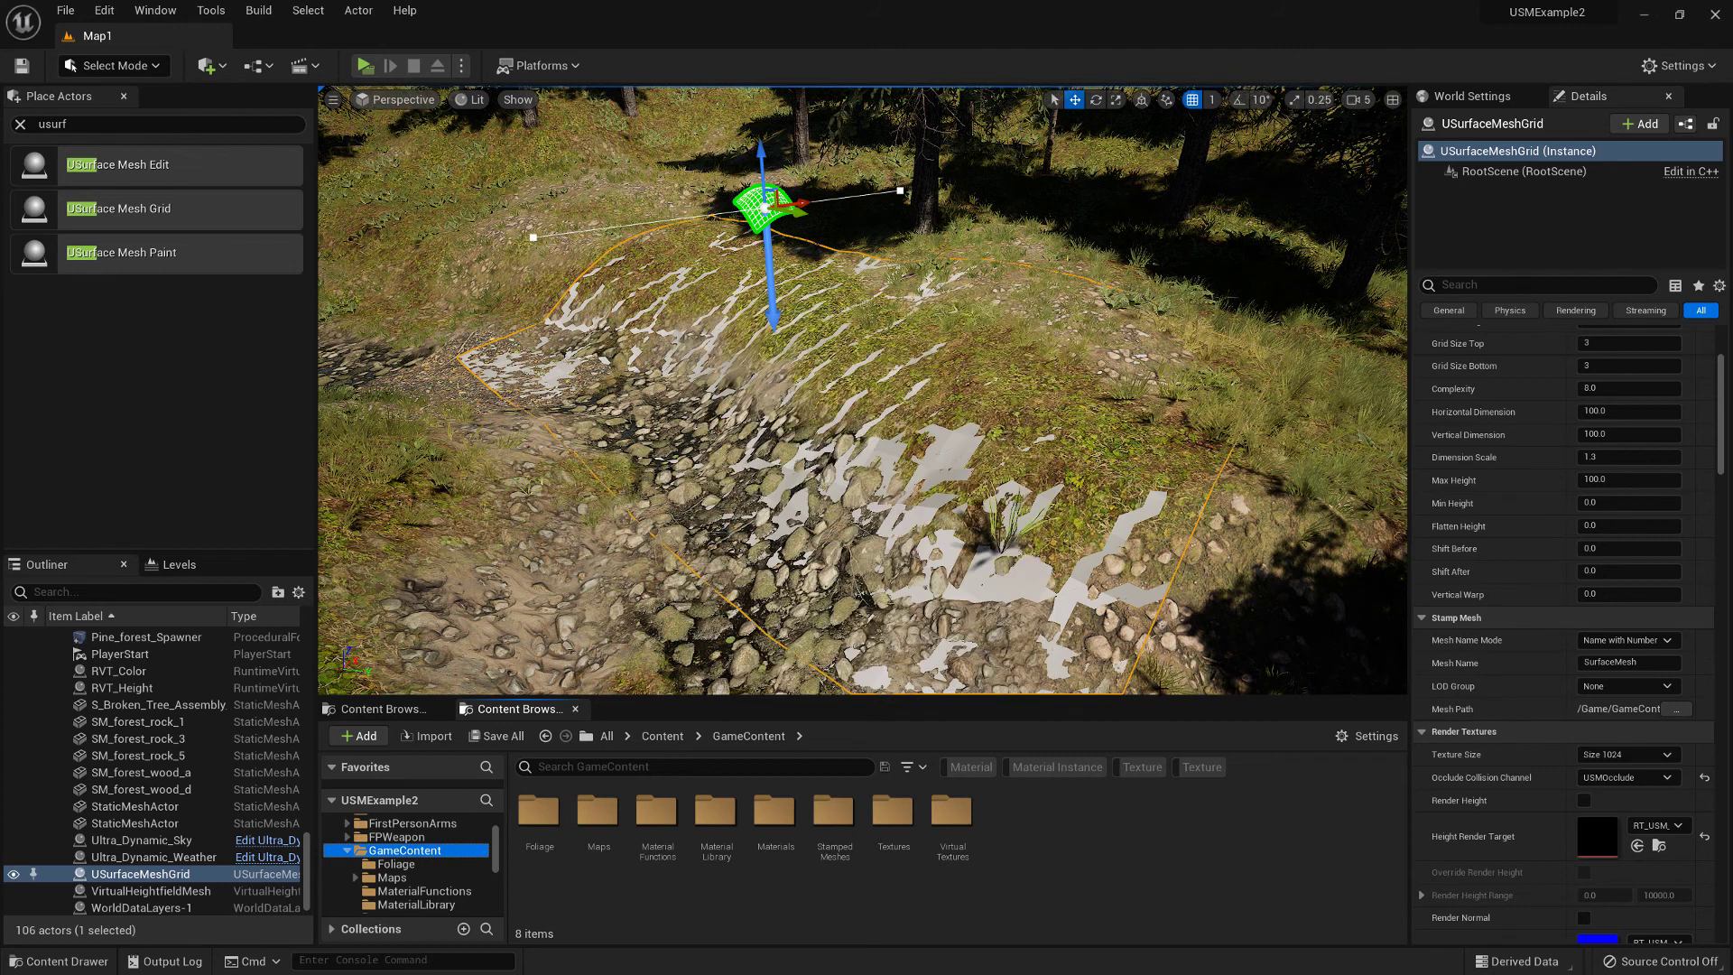
Step: Name the mesh to stamp VertexPaintMesh
left_click(1612, 663)
left_click_drag(1584, 661, 1612, 660)
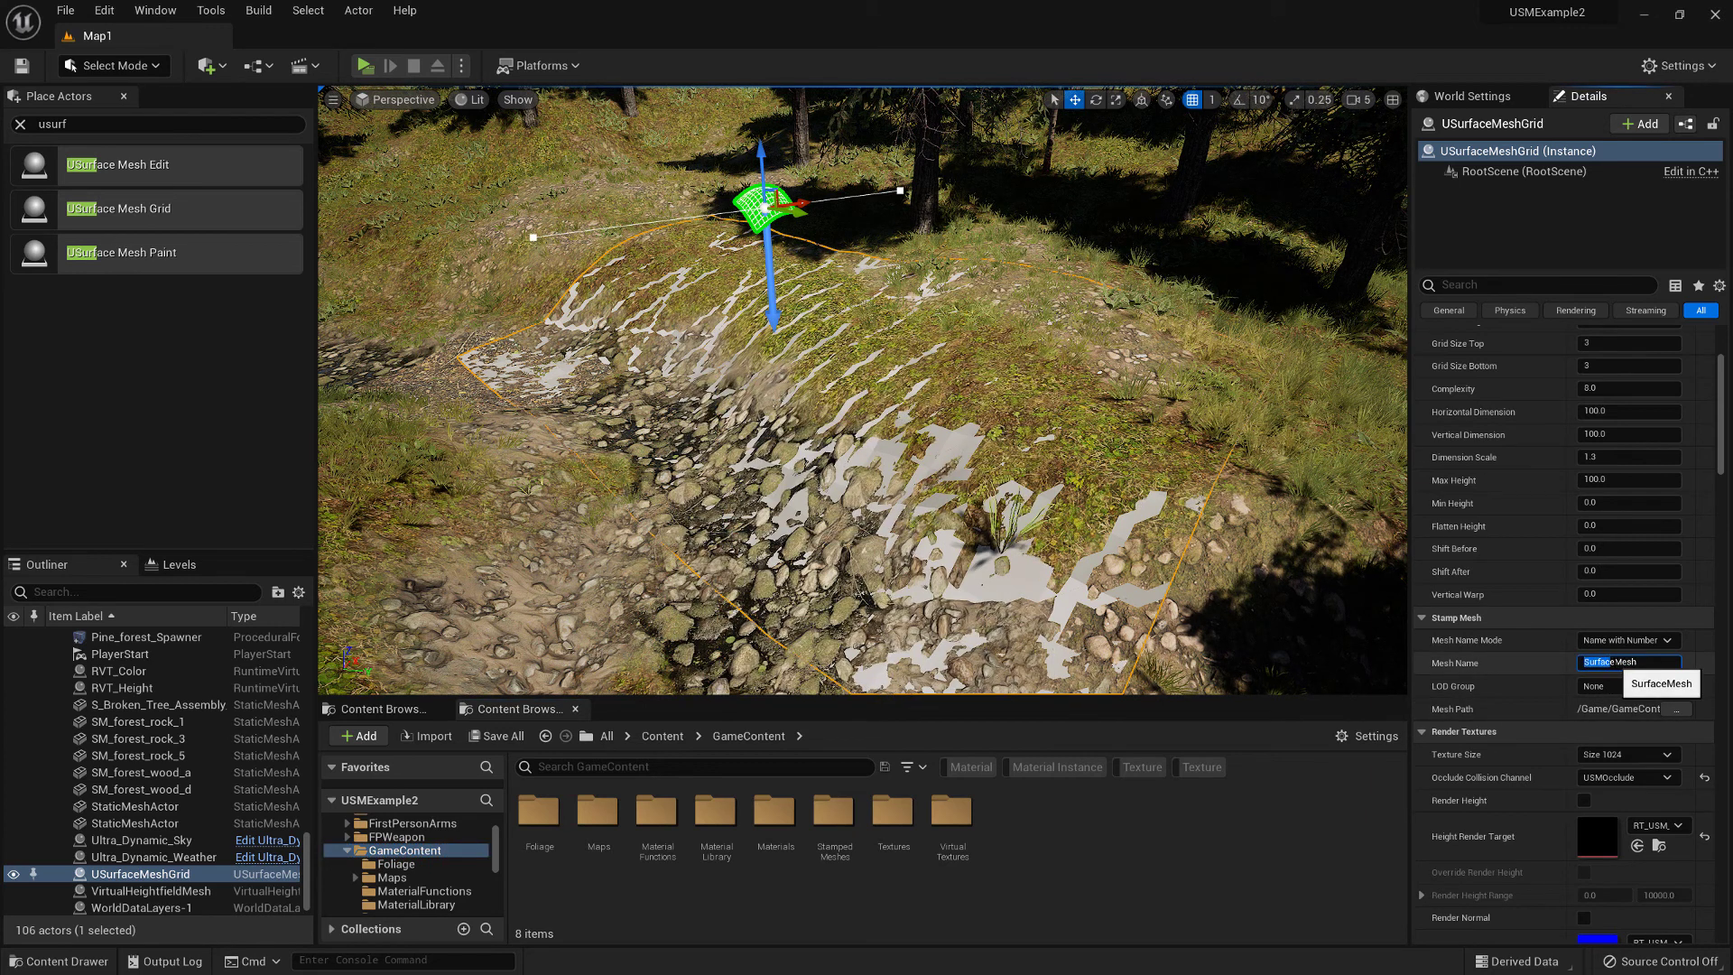
type("Ver")
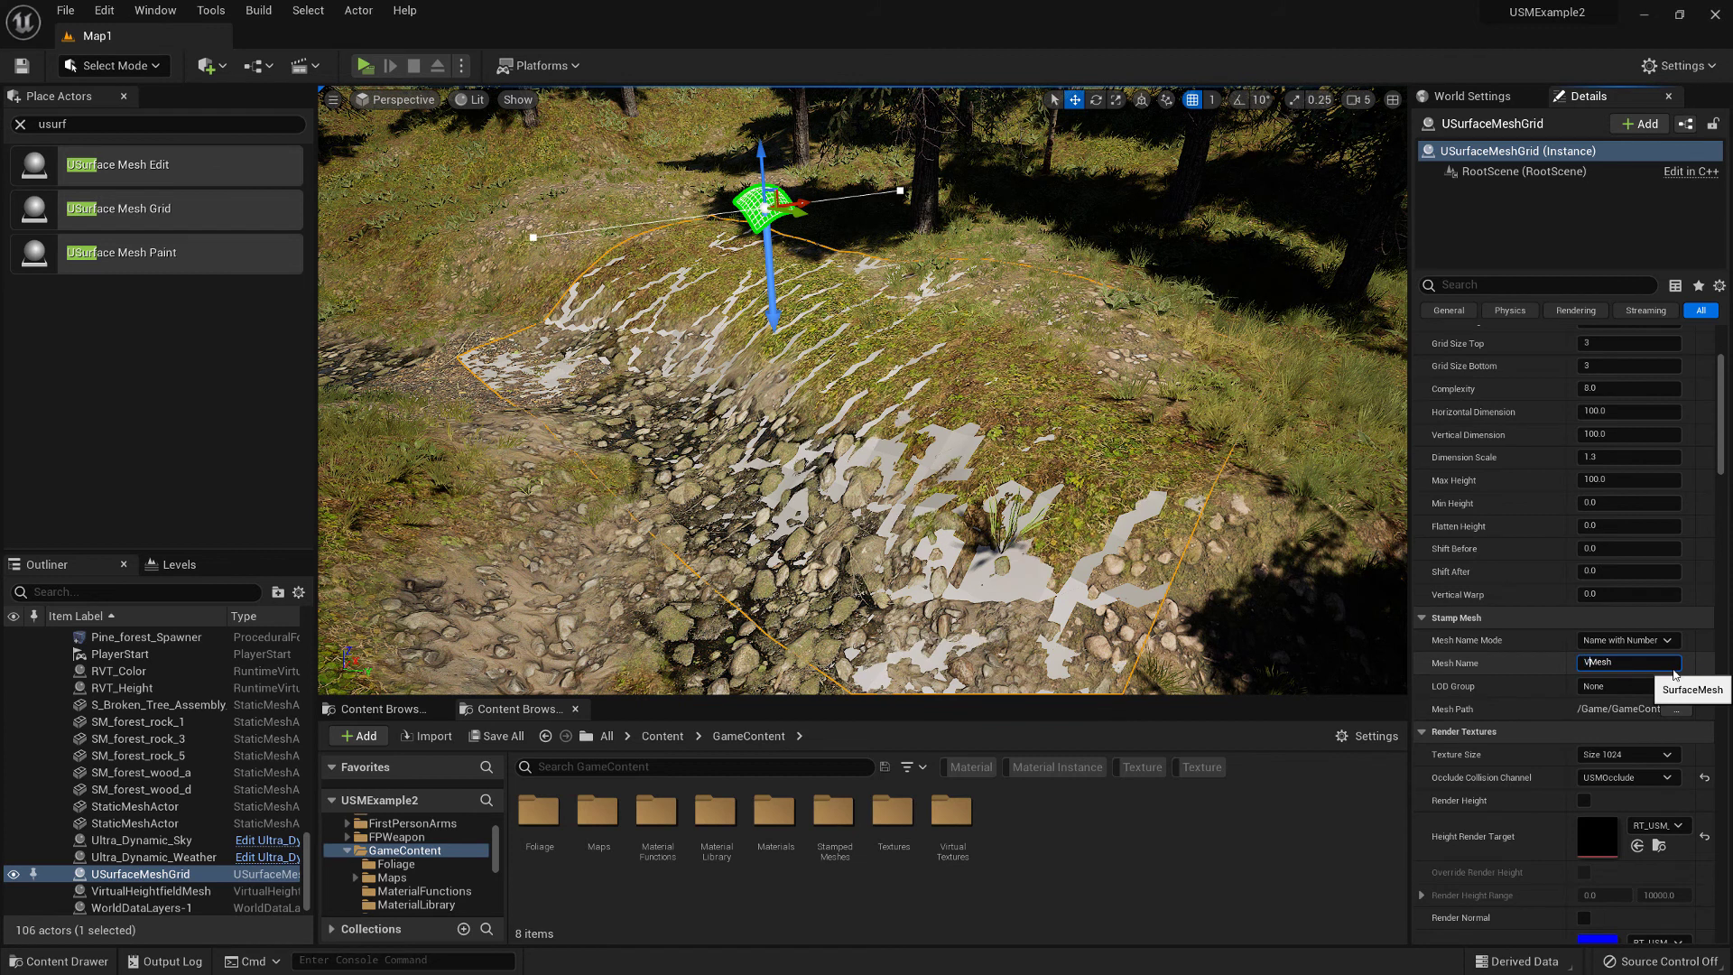
key("Return")
key("e")
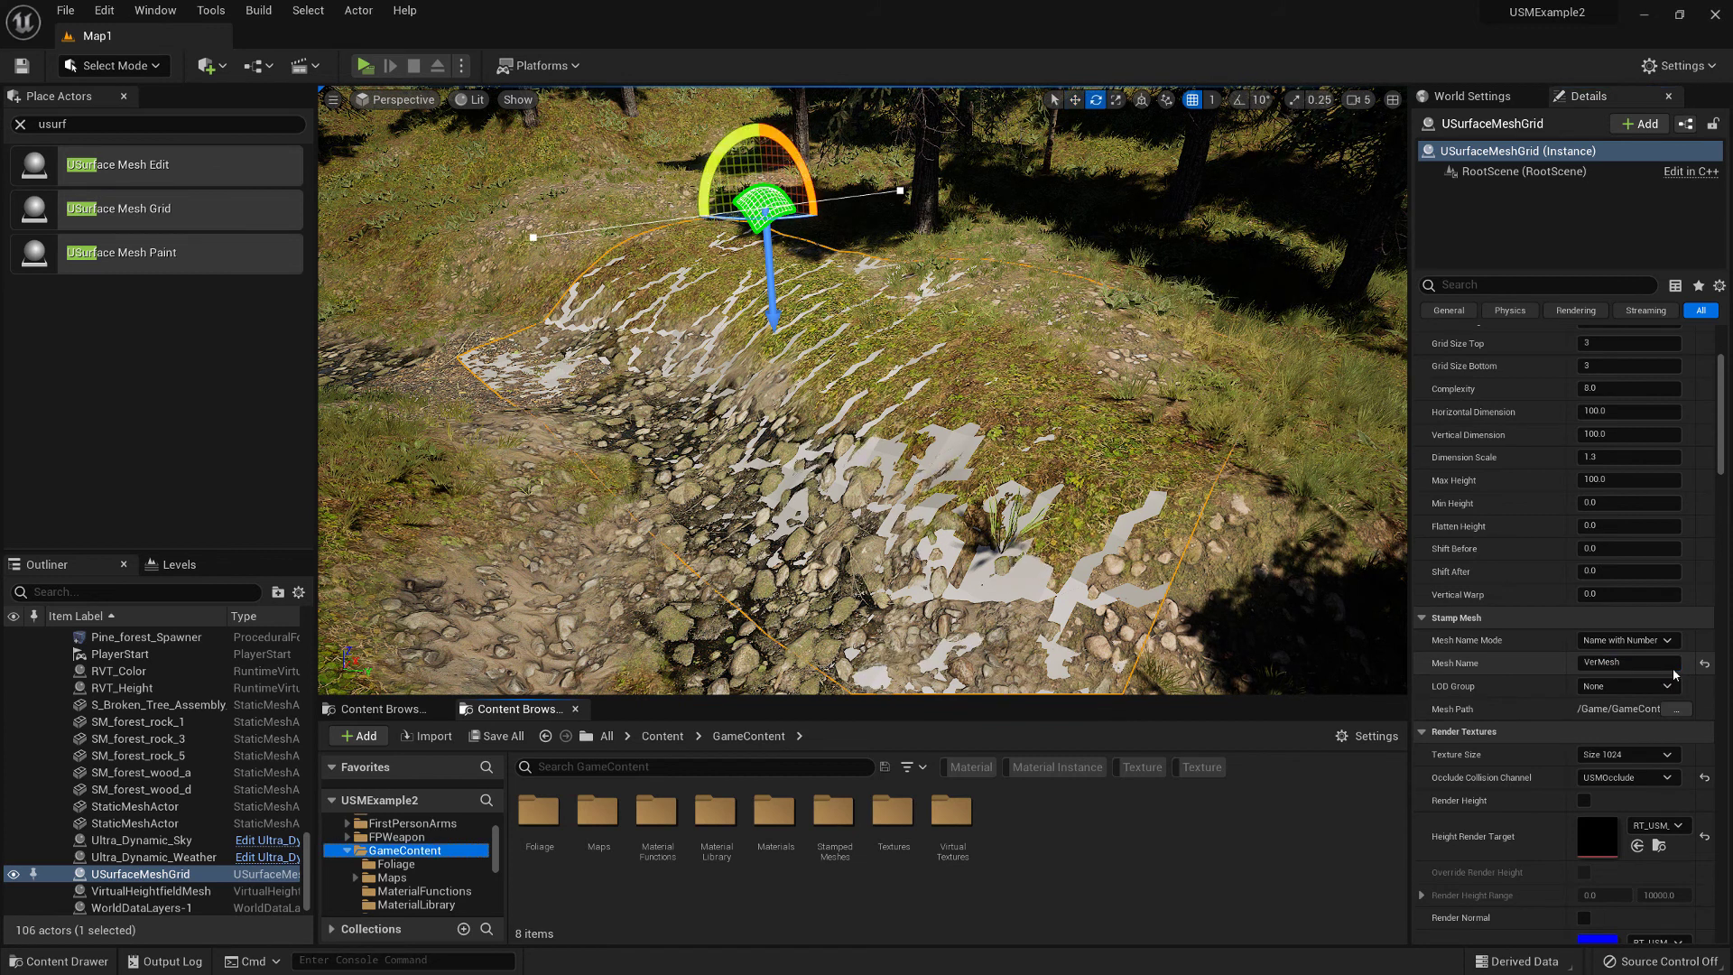
left_click(1601, 665)
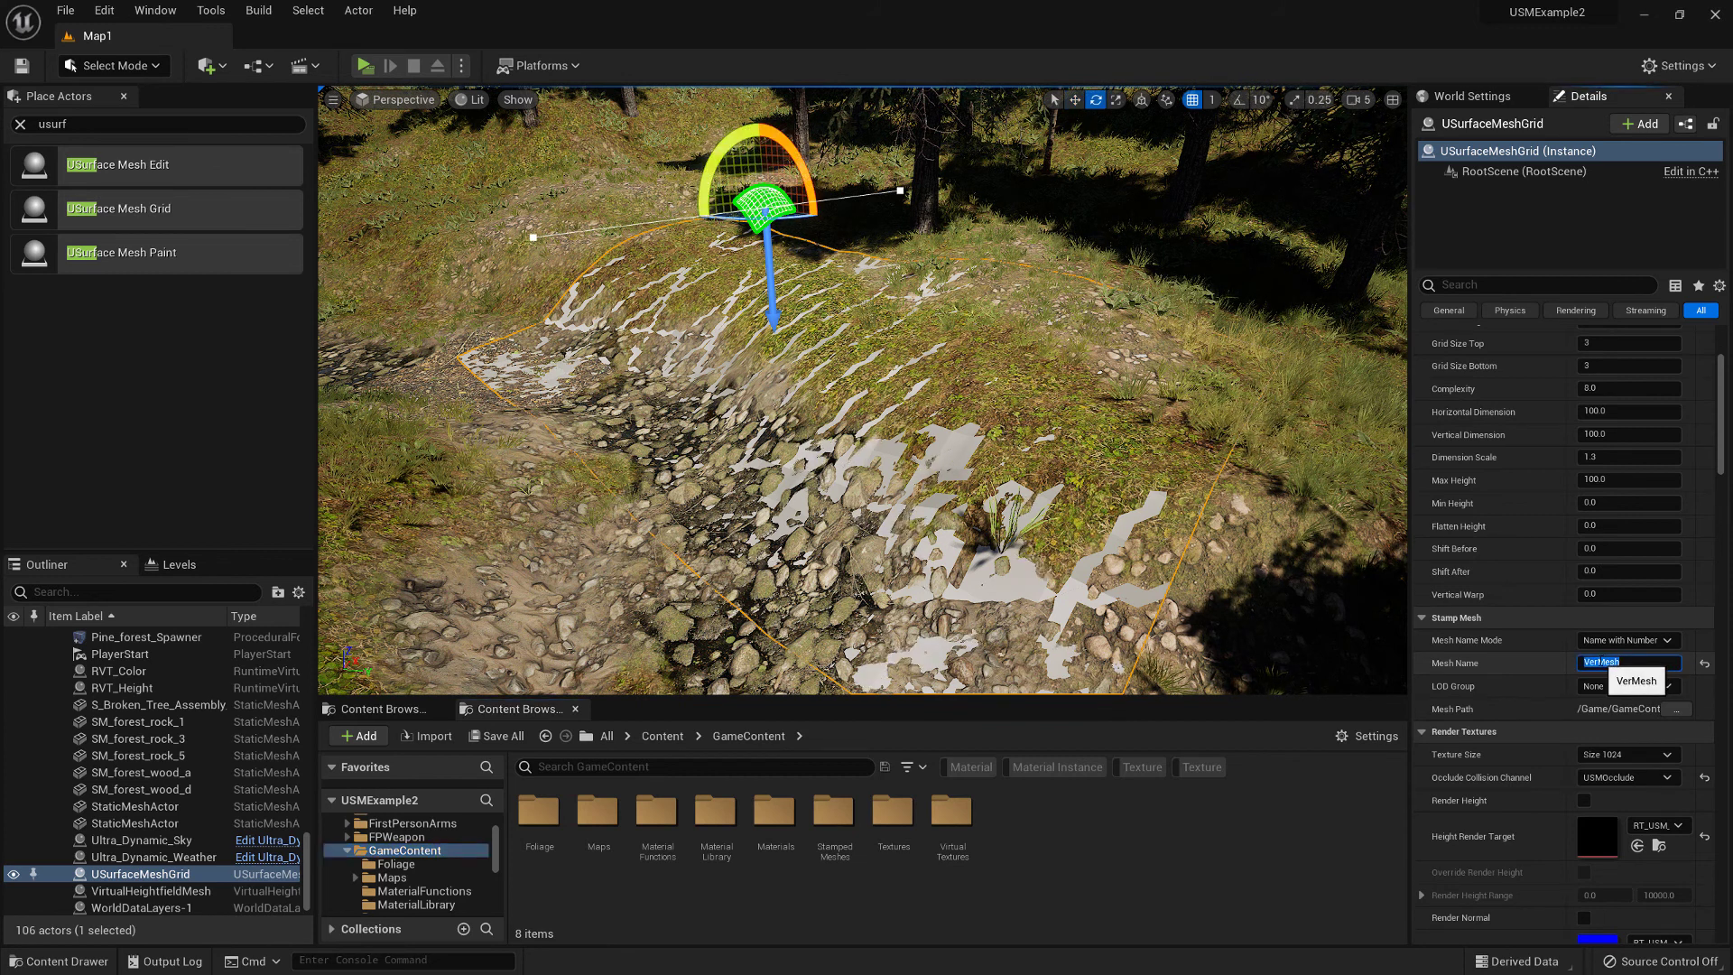
left_click(1602, 665)
type("texPa")
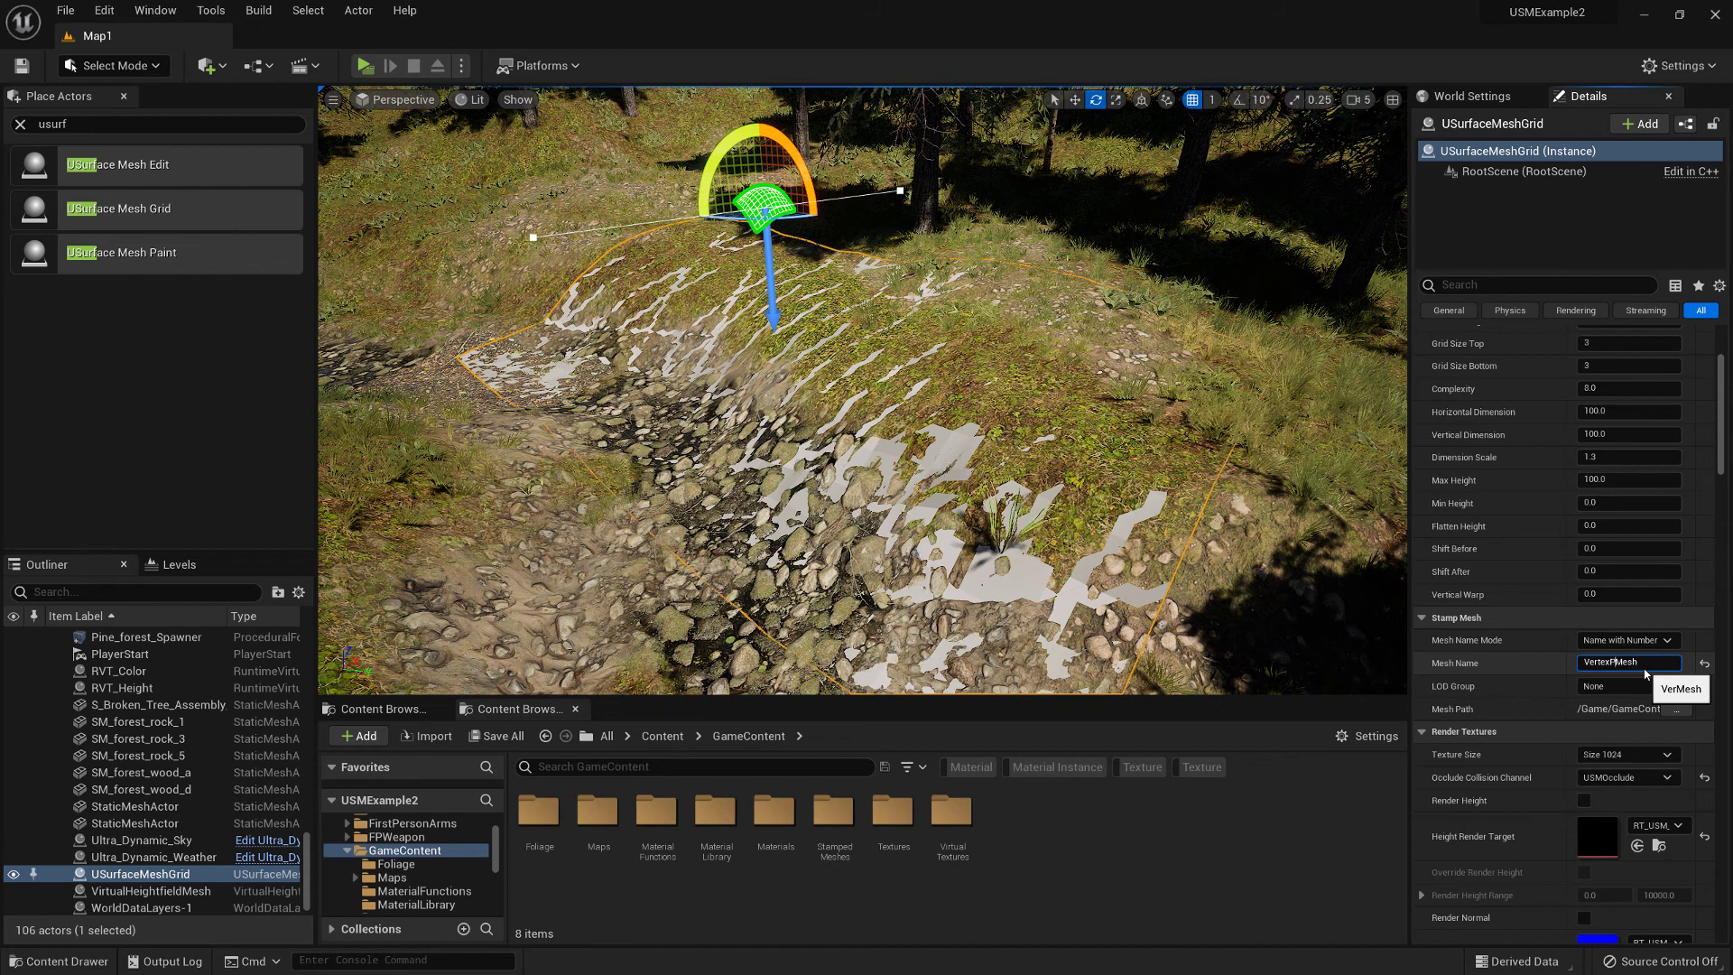
type("int")
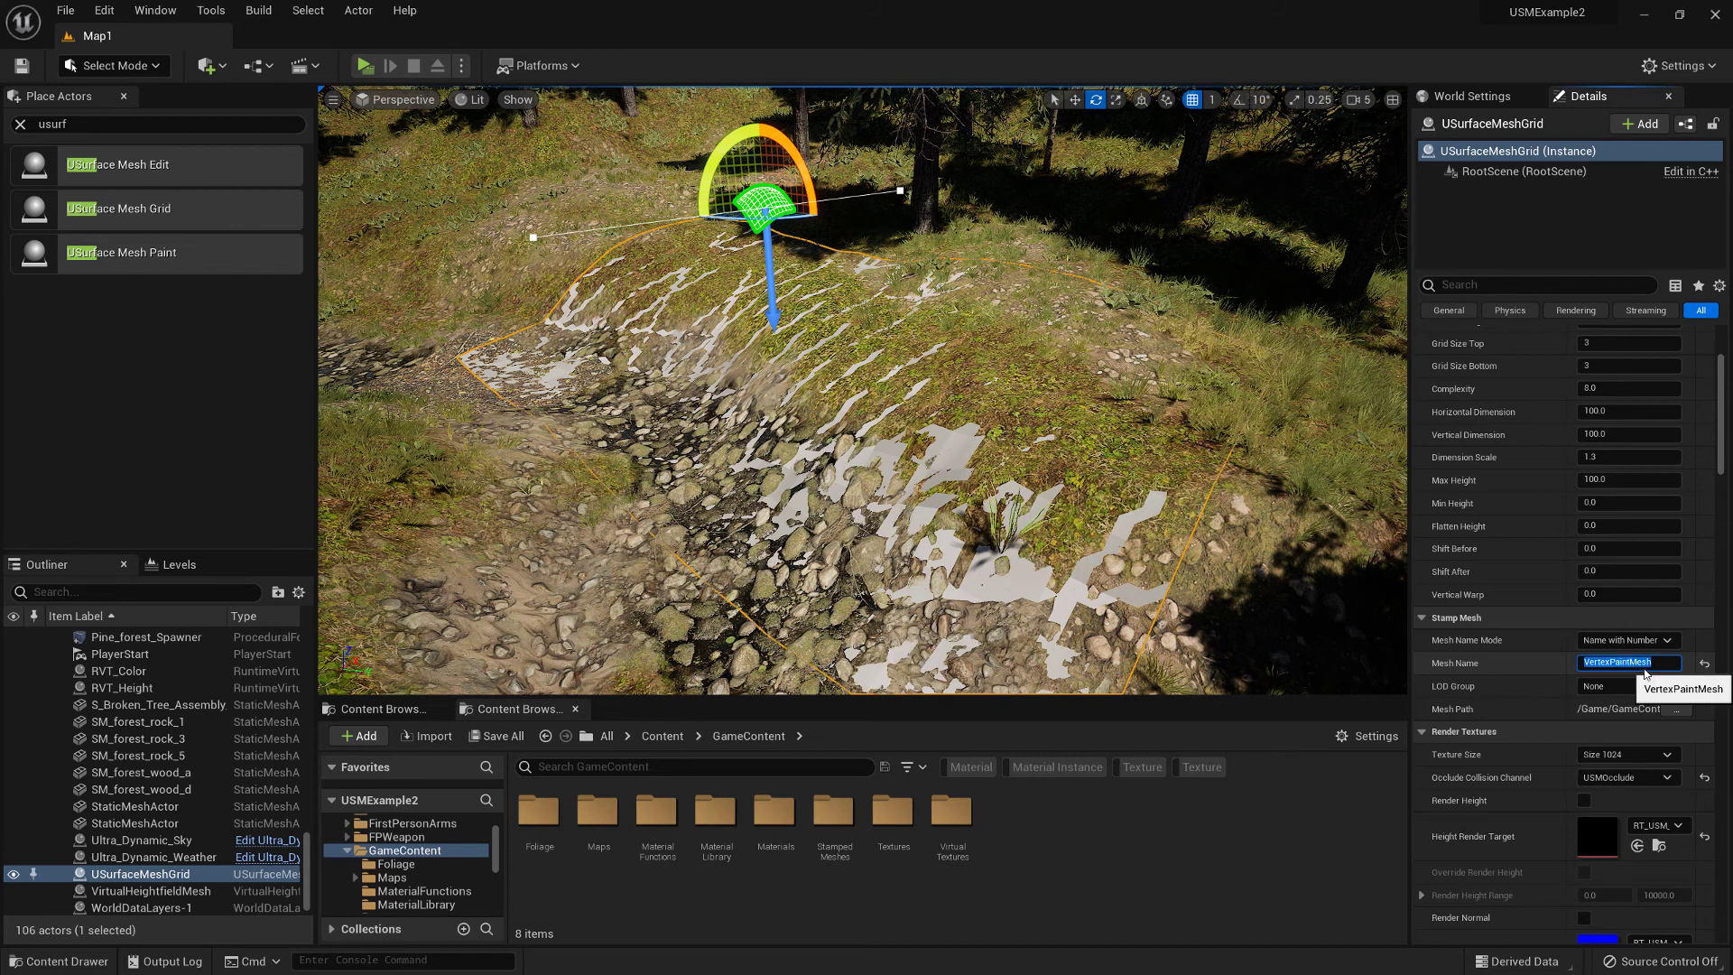
key("Return")
Step: Stamp the captured grid as a static mesh and select the stamped mesh over the creek bank
scroll(1549, 613, "up", 10)
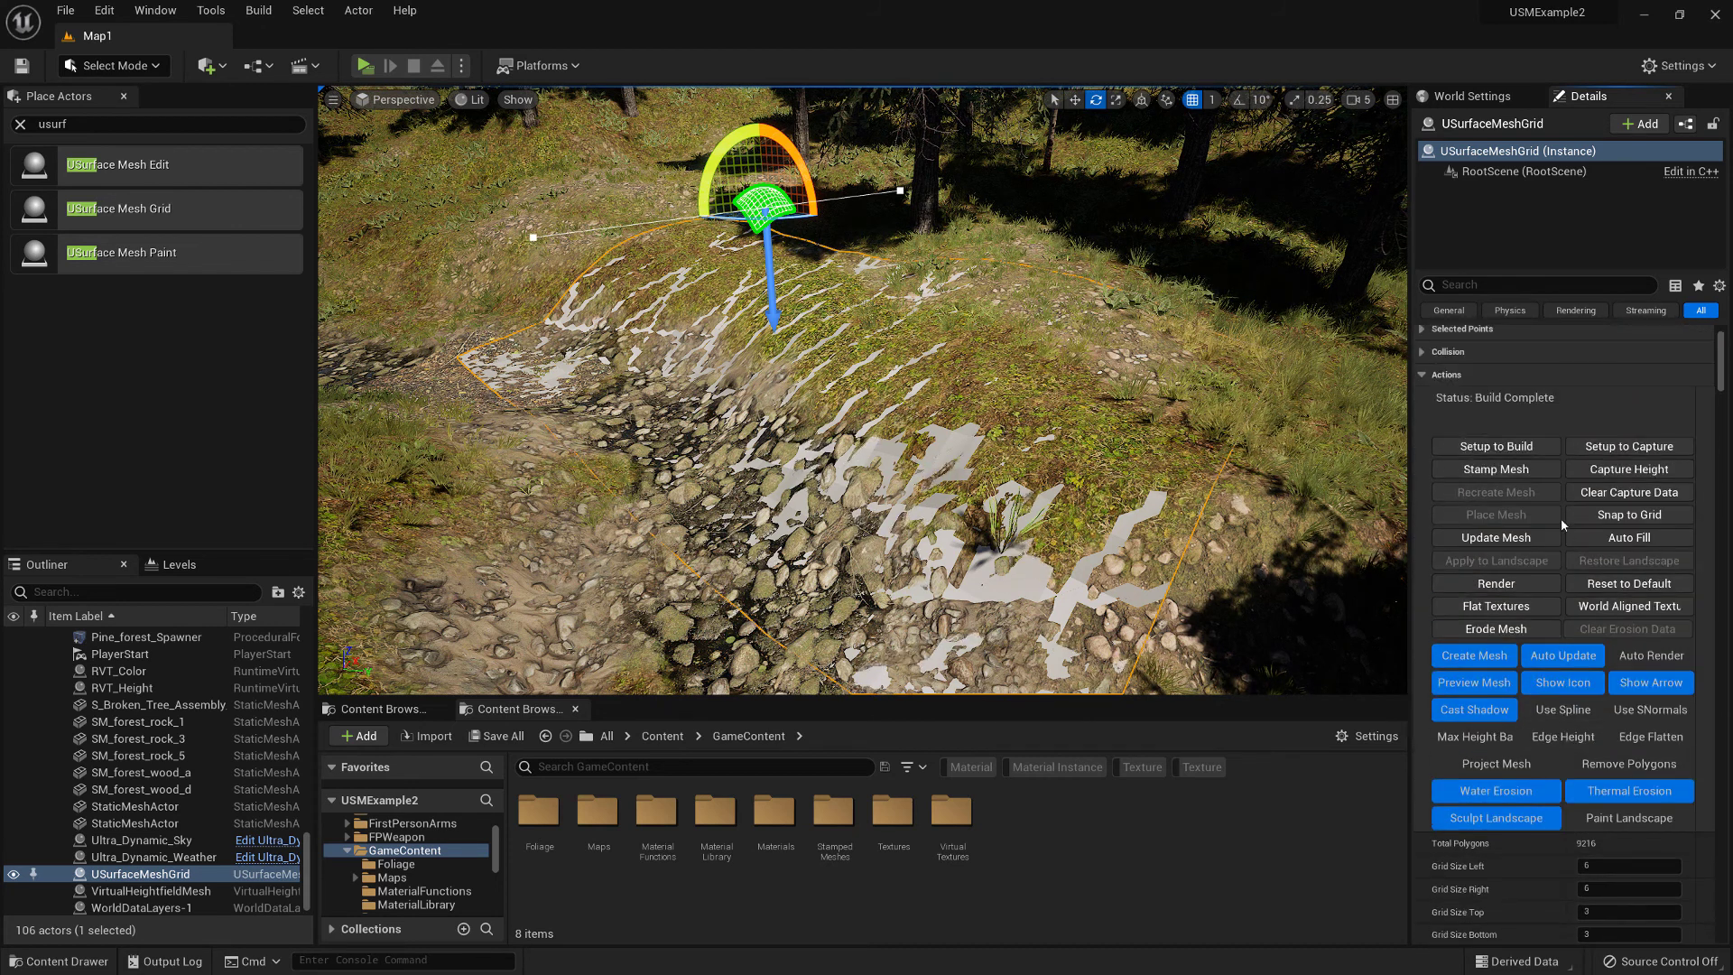
left_click(1509, 471)
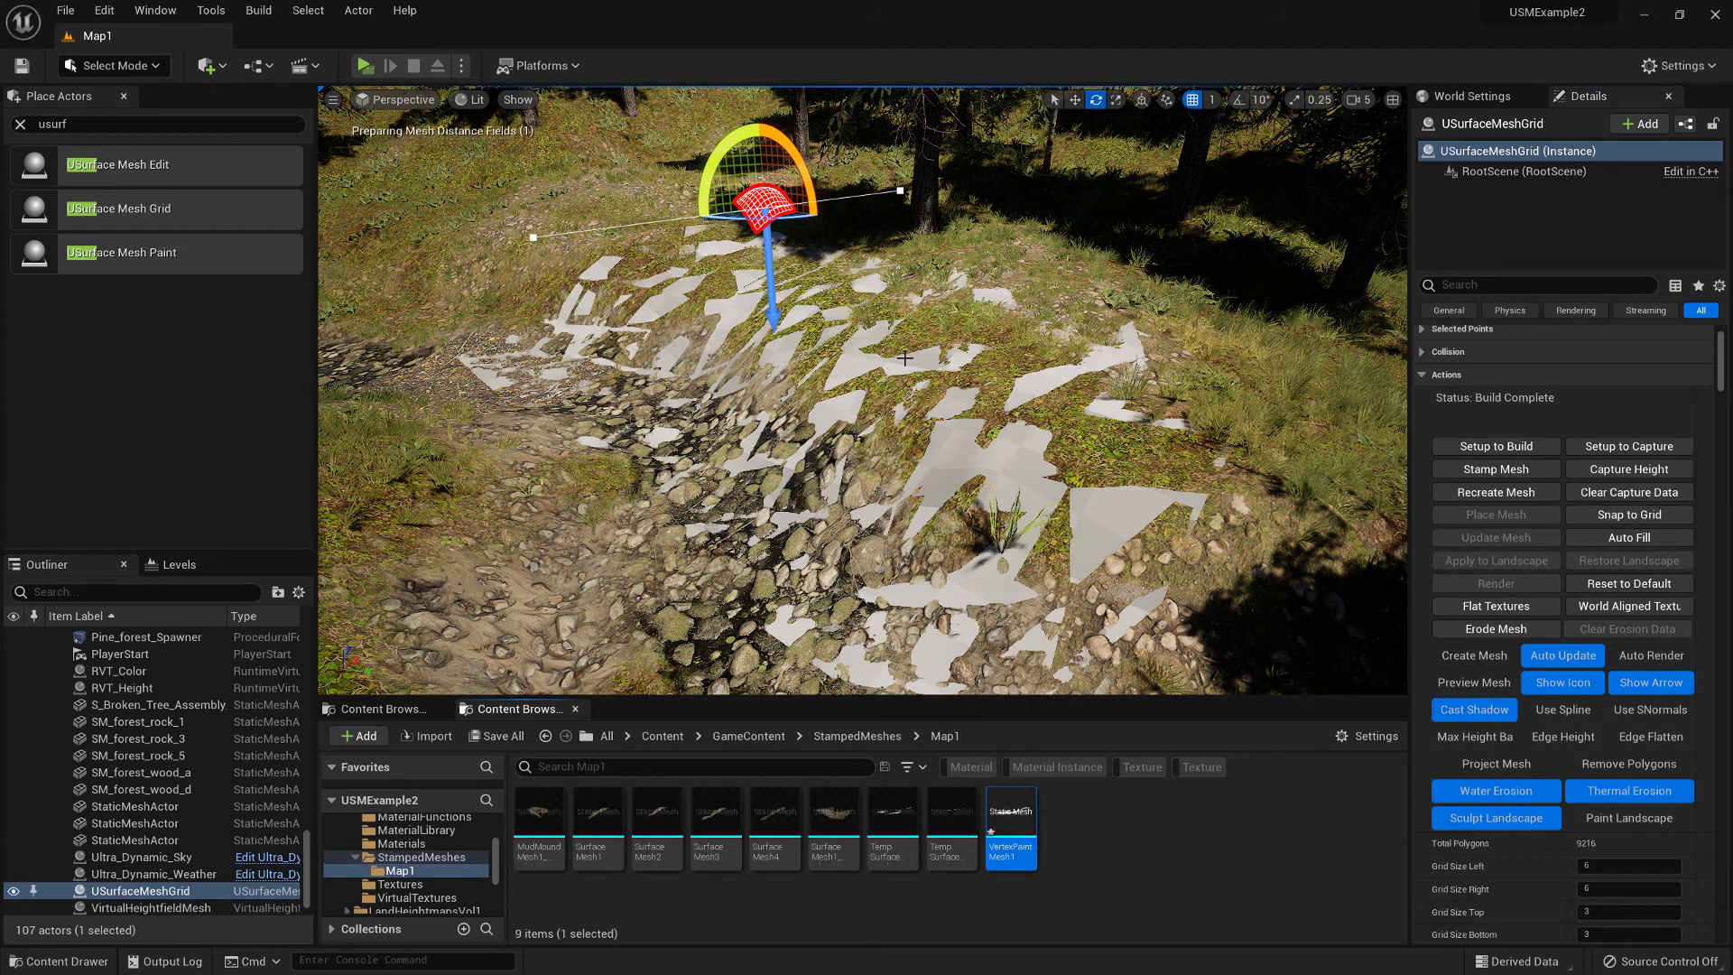
mouse_move(855, 353)
right_mouse_down()
mouse_move(894, 361)
mouse_move(848, 370)
mouse_move(886, 393)
mouse_move(873, 445)
mouse_move(944, 407)
mouse_move(838, 372)
right_mouse_up()
left_click(886, 398)
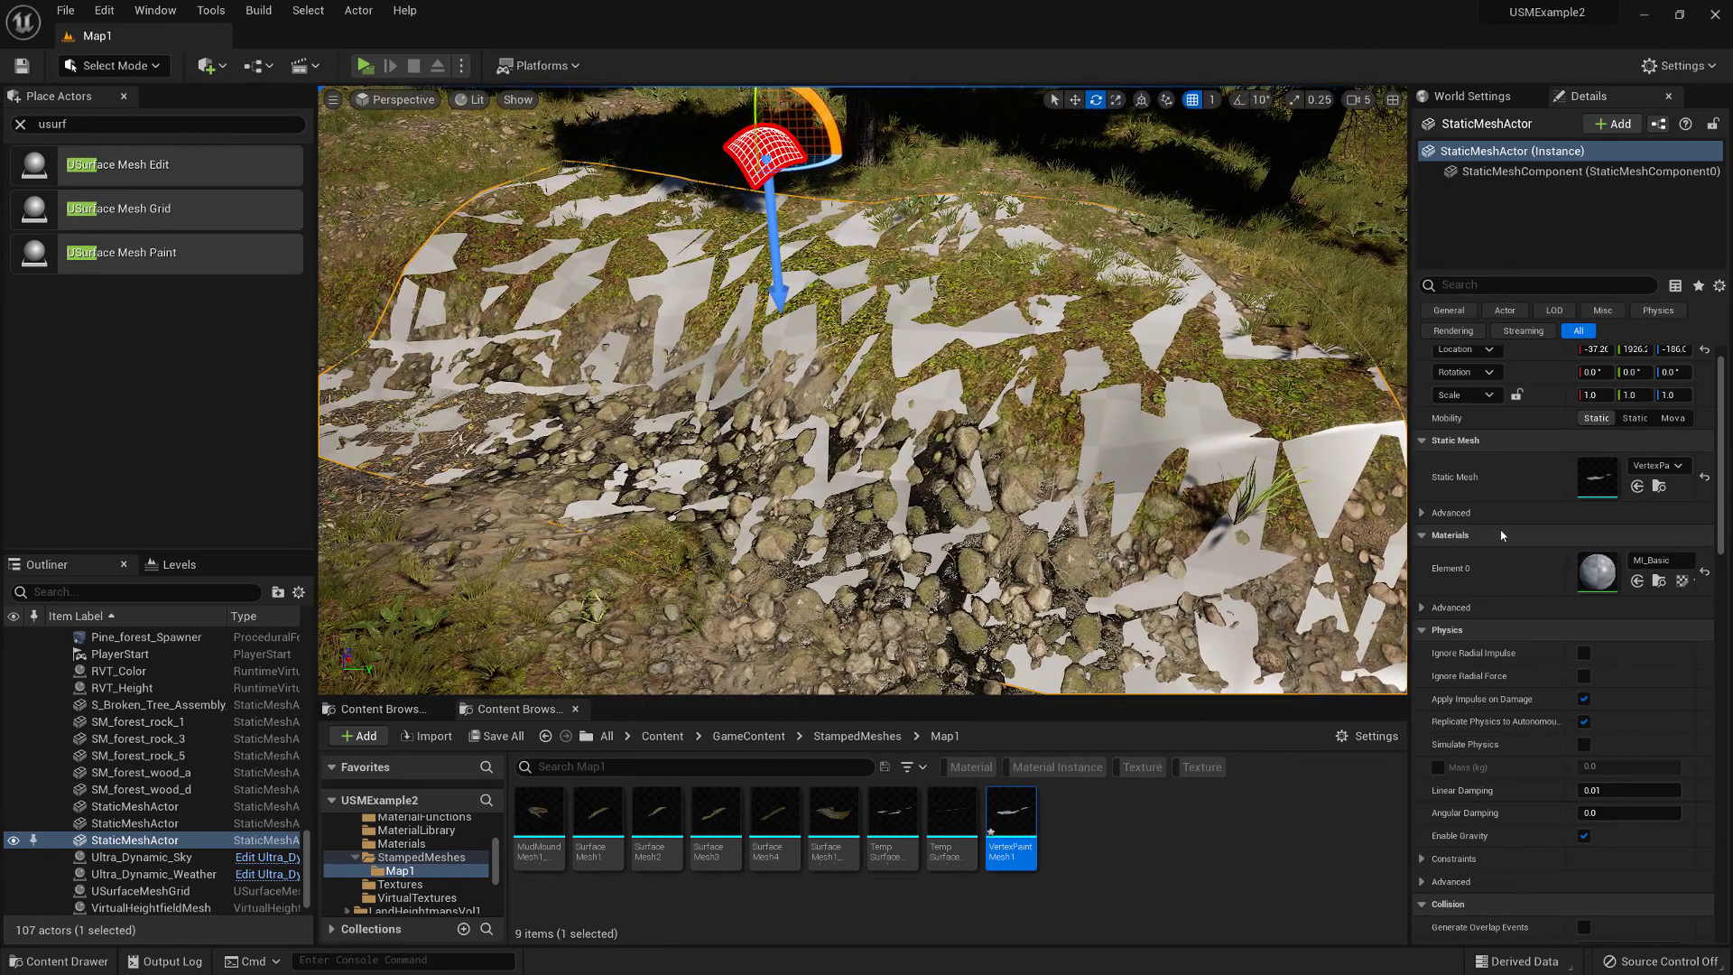
Step: Apply the M_VertexColors material from the USurfaceMesh Content Materials/Visualize folder to the stamped mesh over the creek bank
left_click(384, 708)
scroll(480, 868, "up", 4)
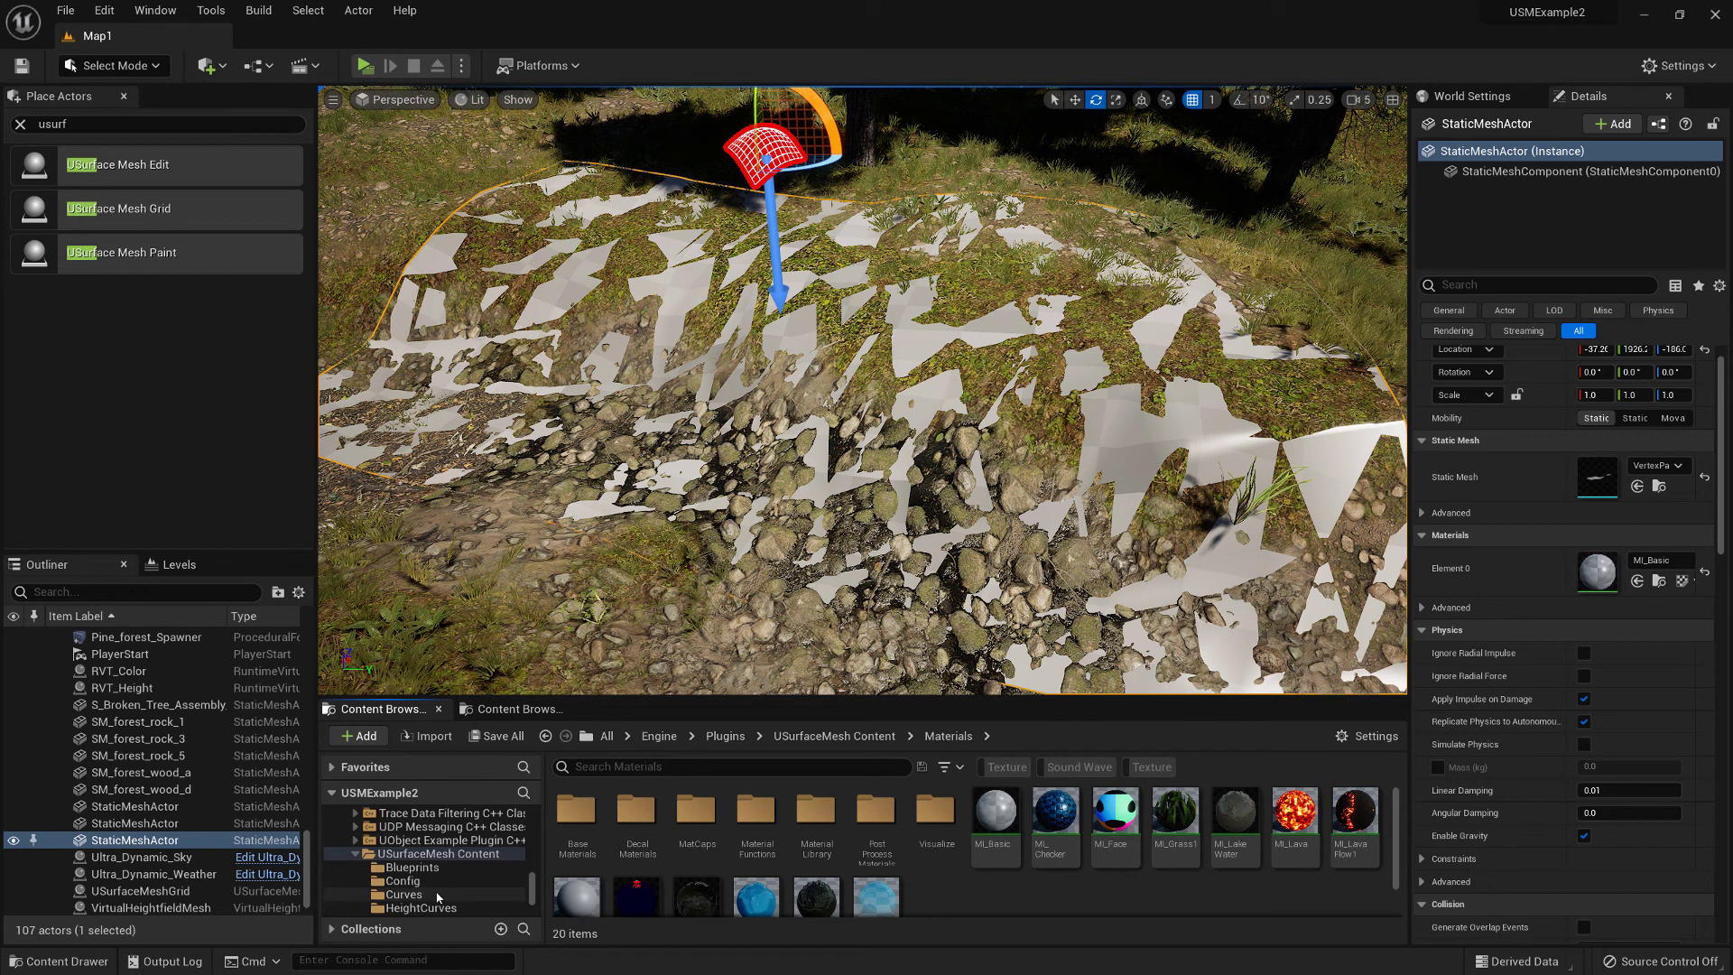
scroll(450, 891, "down", 3)
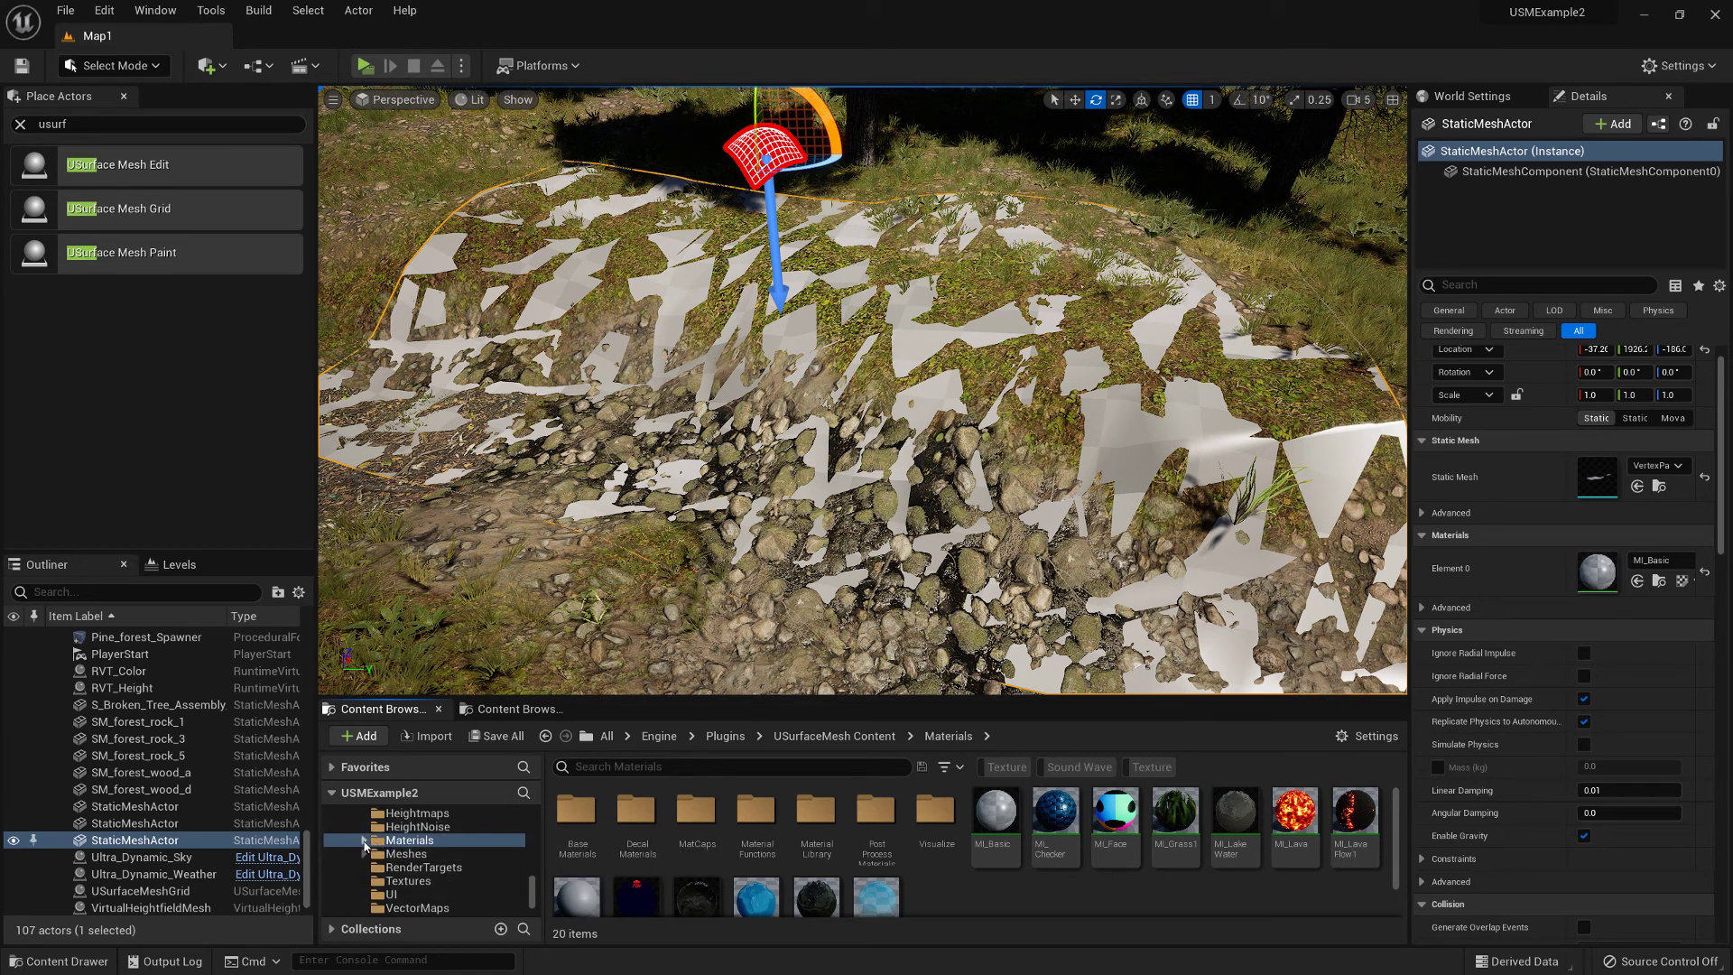
left_click(363, 841)
scroll(448, 869, "down", 2)
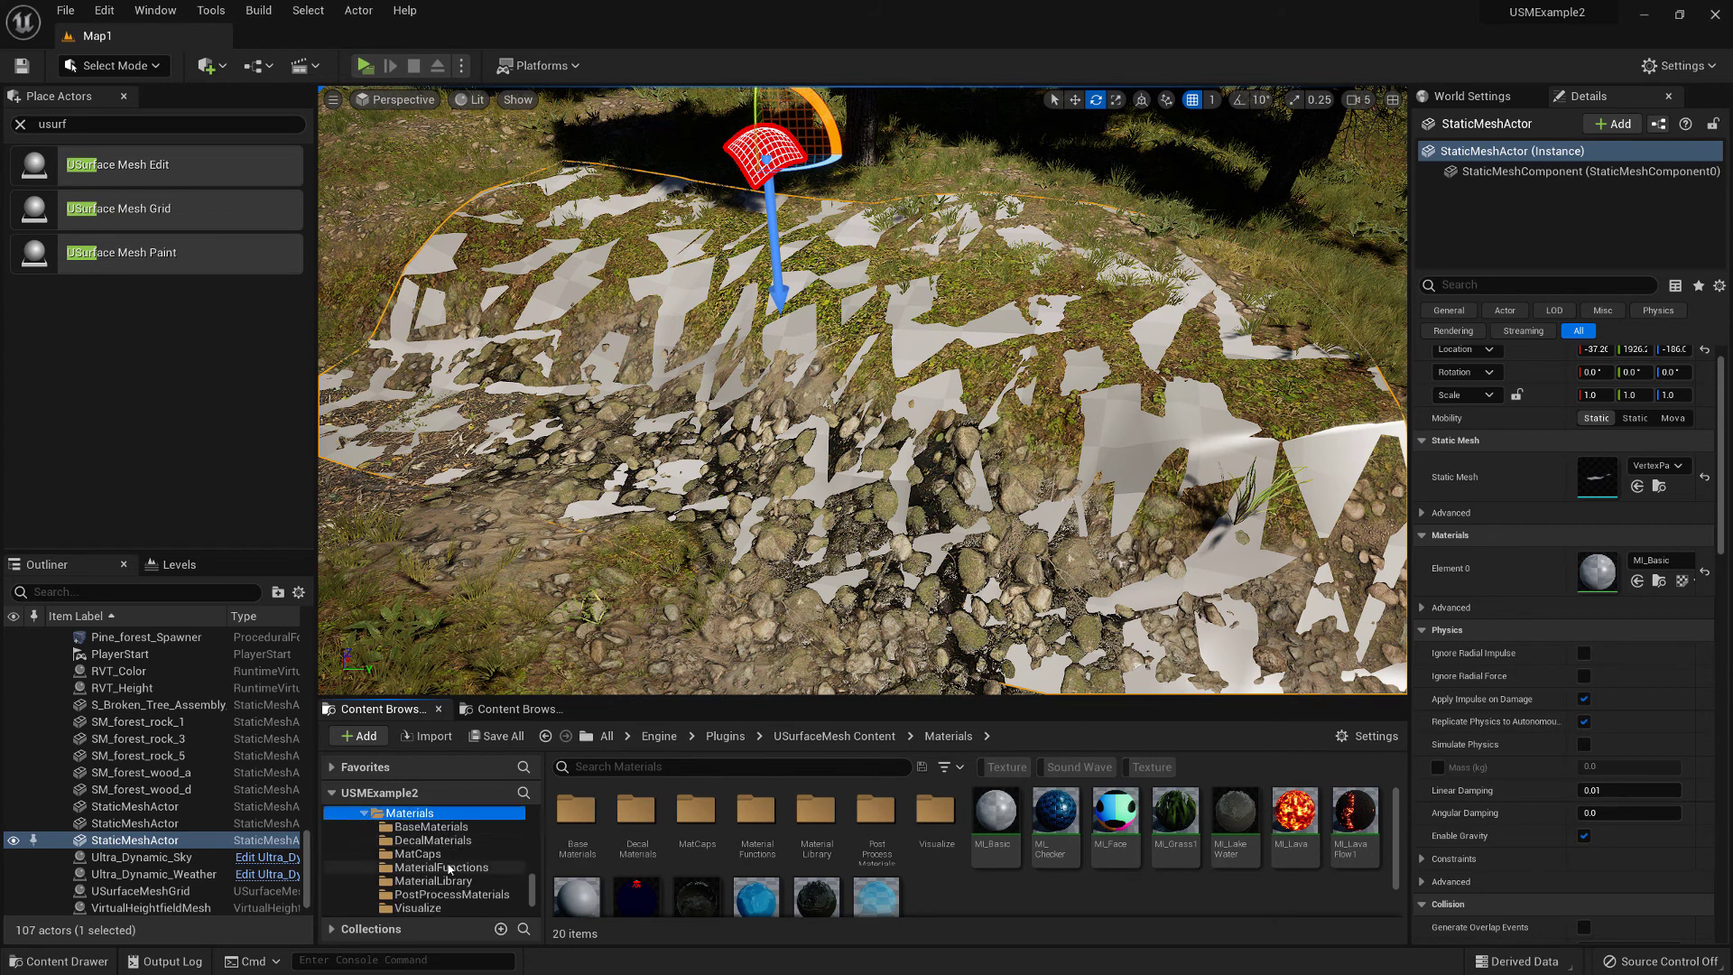
left_click(424, 858)
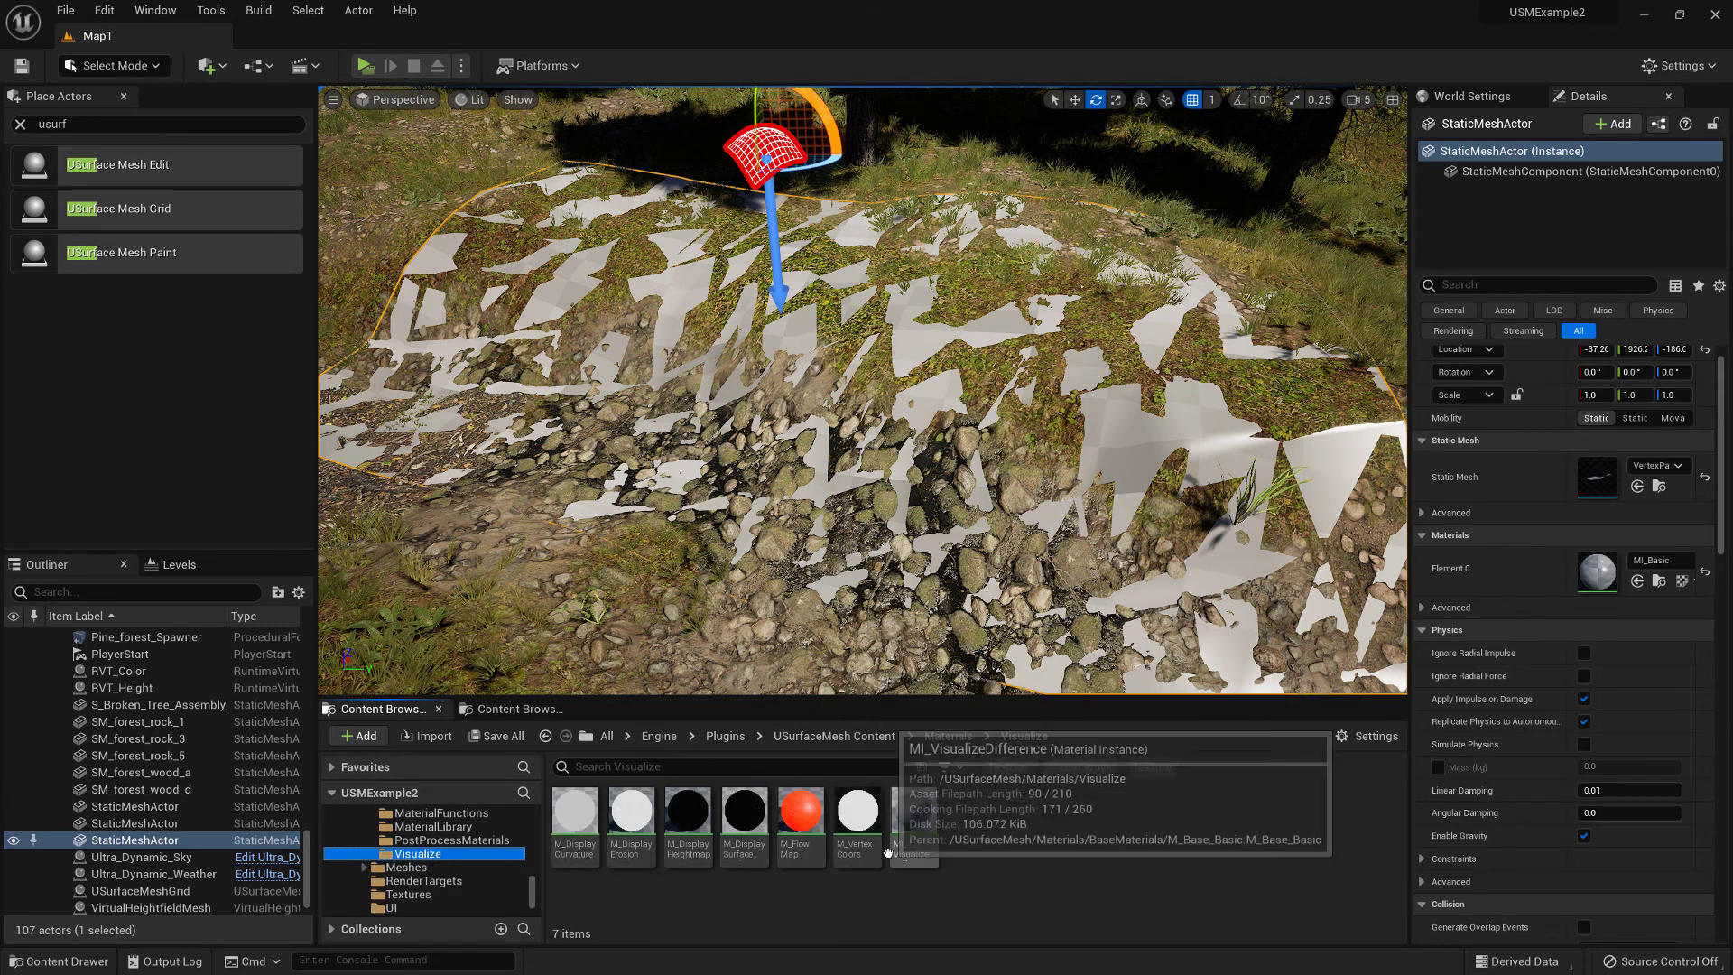
mouse_move(867, 846)
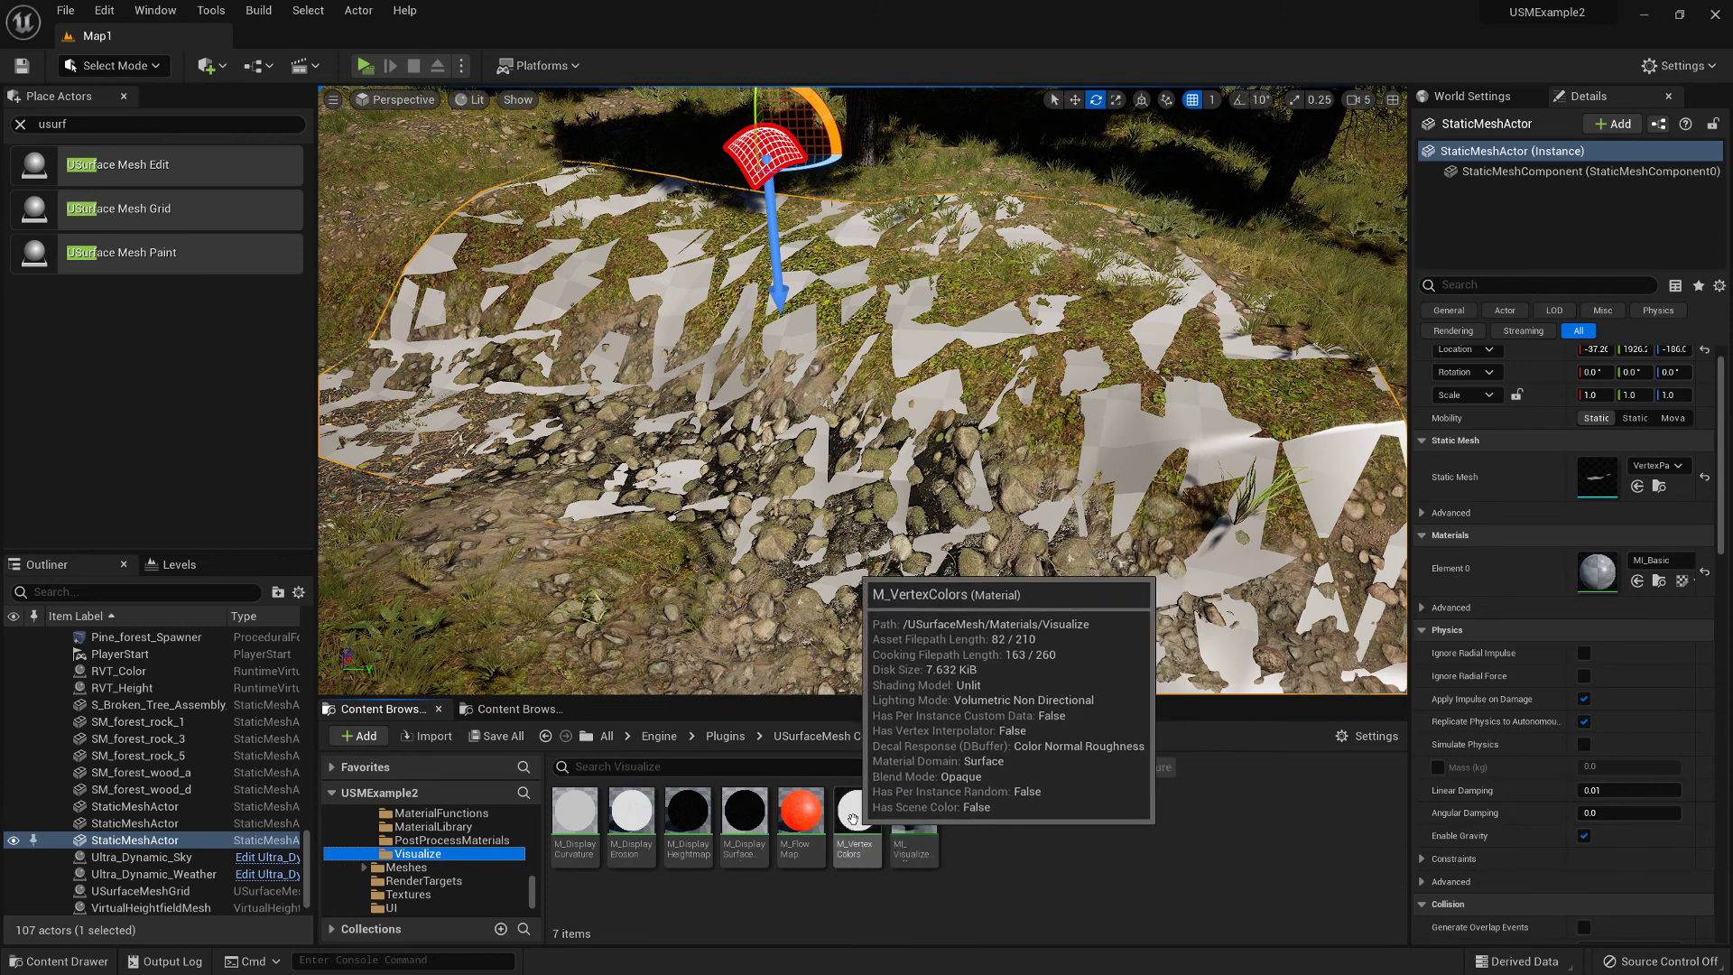
left_click_drag(858, 816, 938, 394)
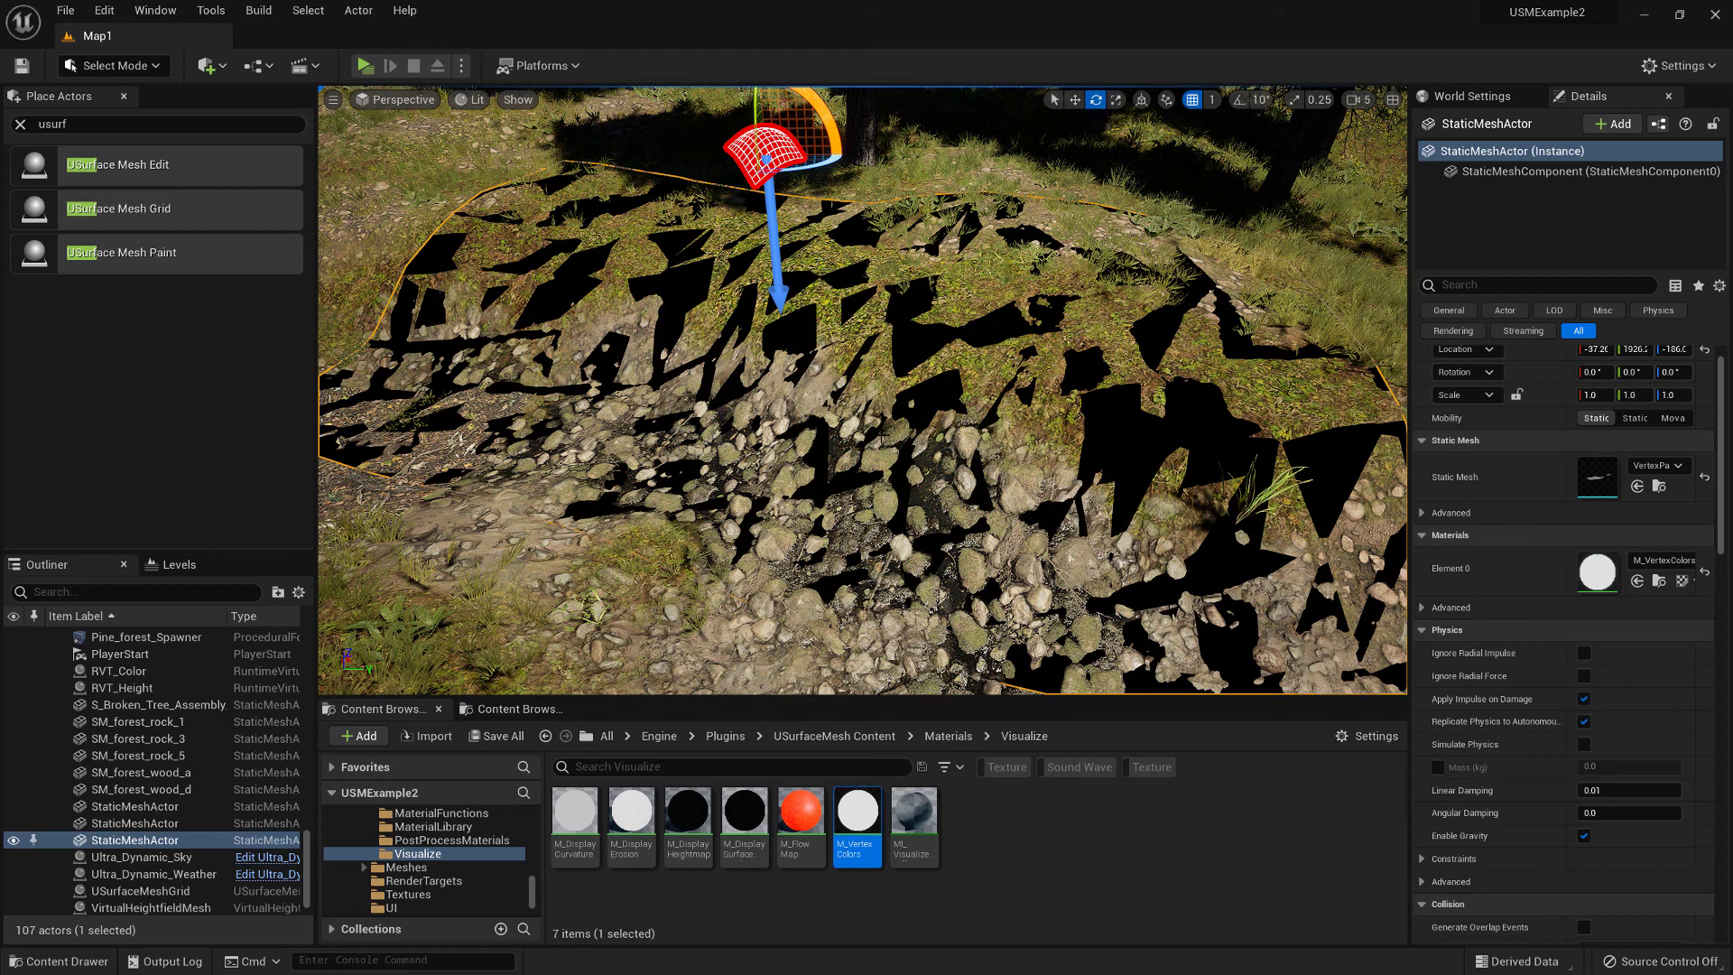
Step: Raise the stamped mesh by 1 unit, setting its Z location to -185.0
right_click_drag(752, 415, 757, 362)
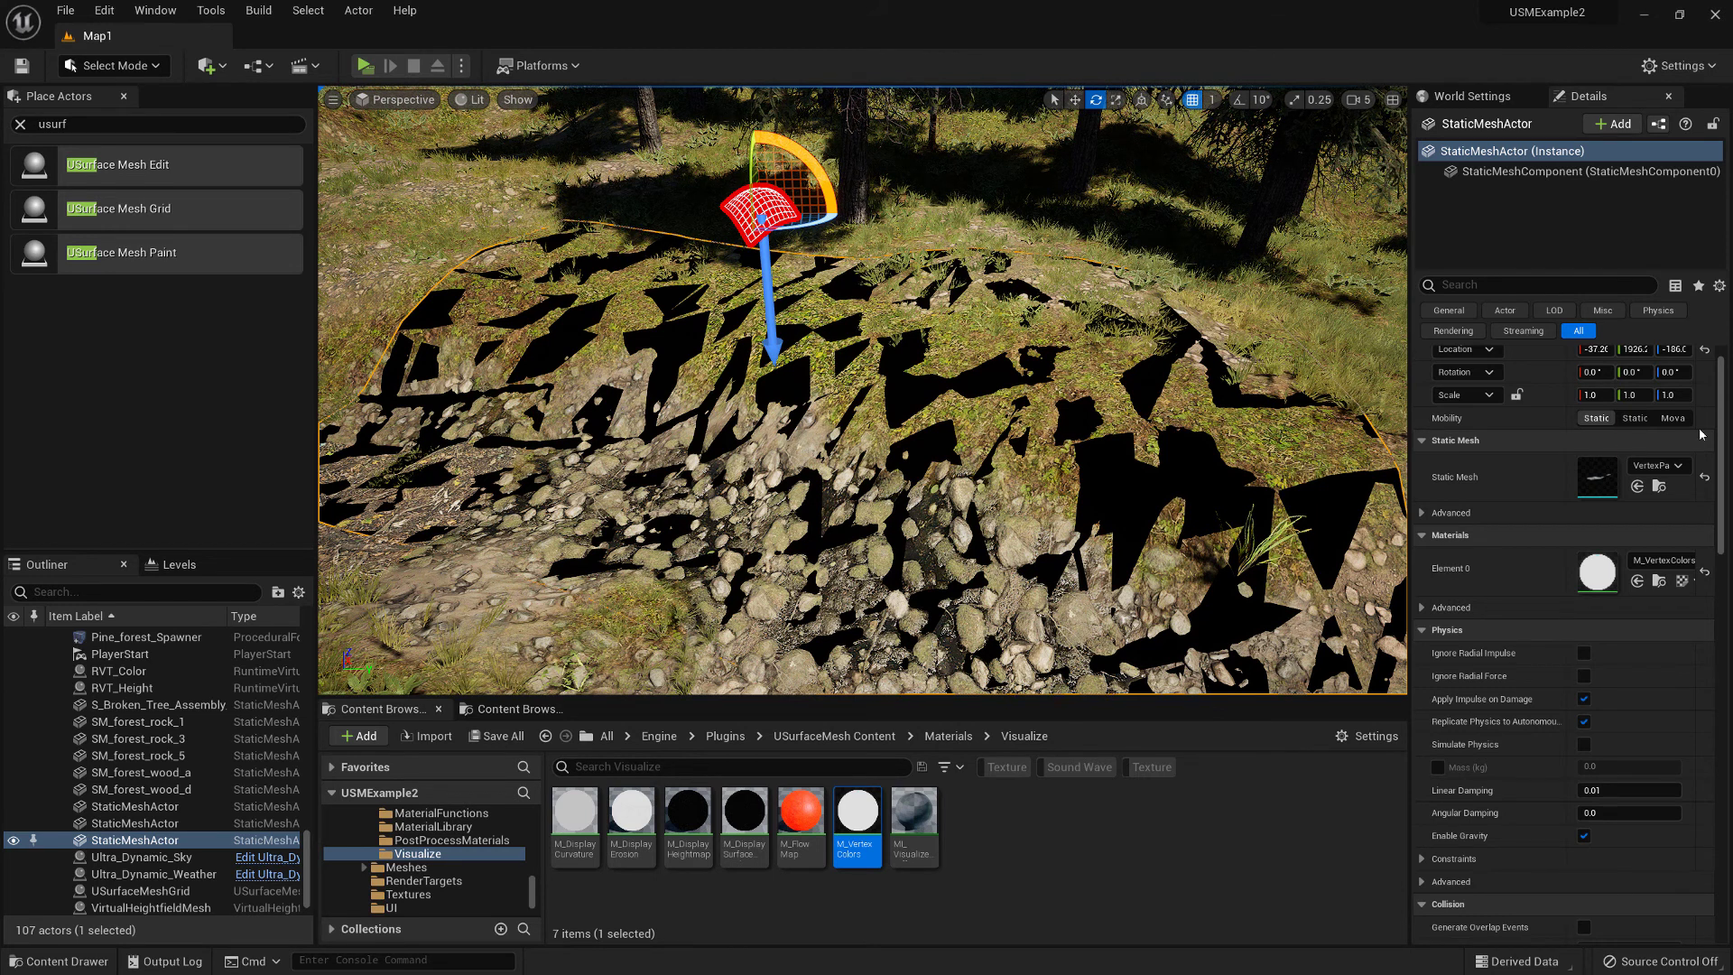
scroll(1526, 395, "up", 1)
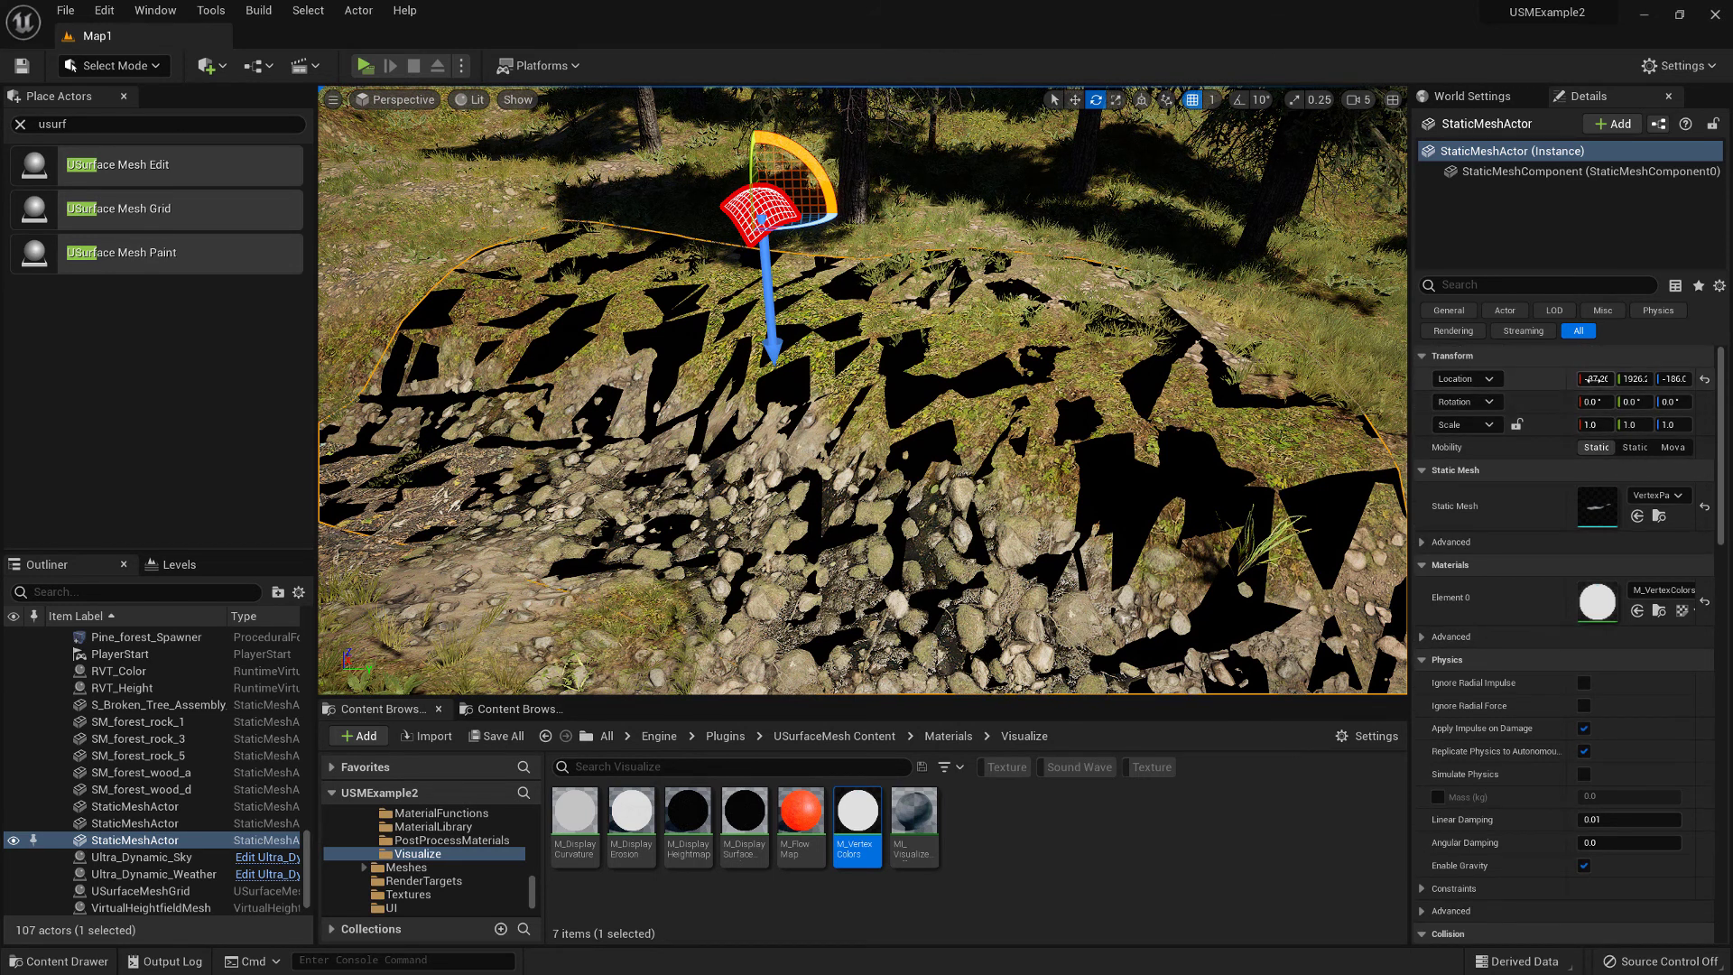
left_click_drag(1568, 387, 1547, 386)
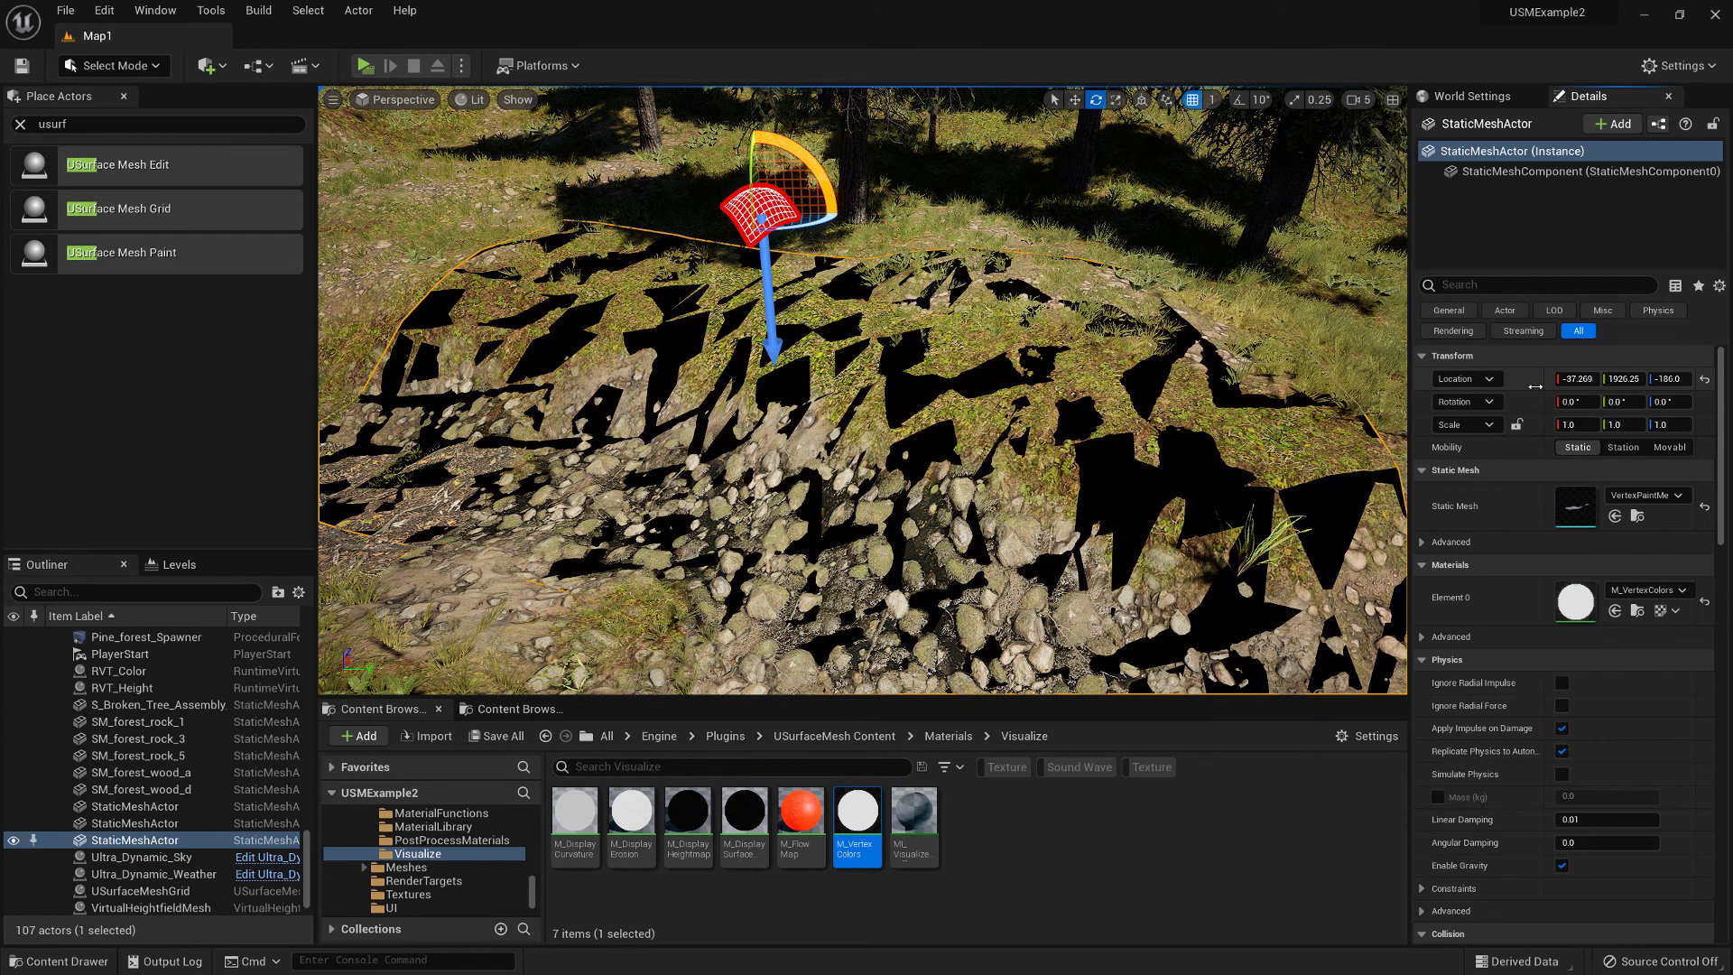
left_click(1670, 379)
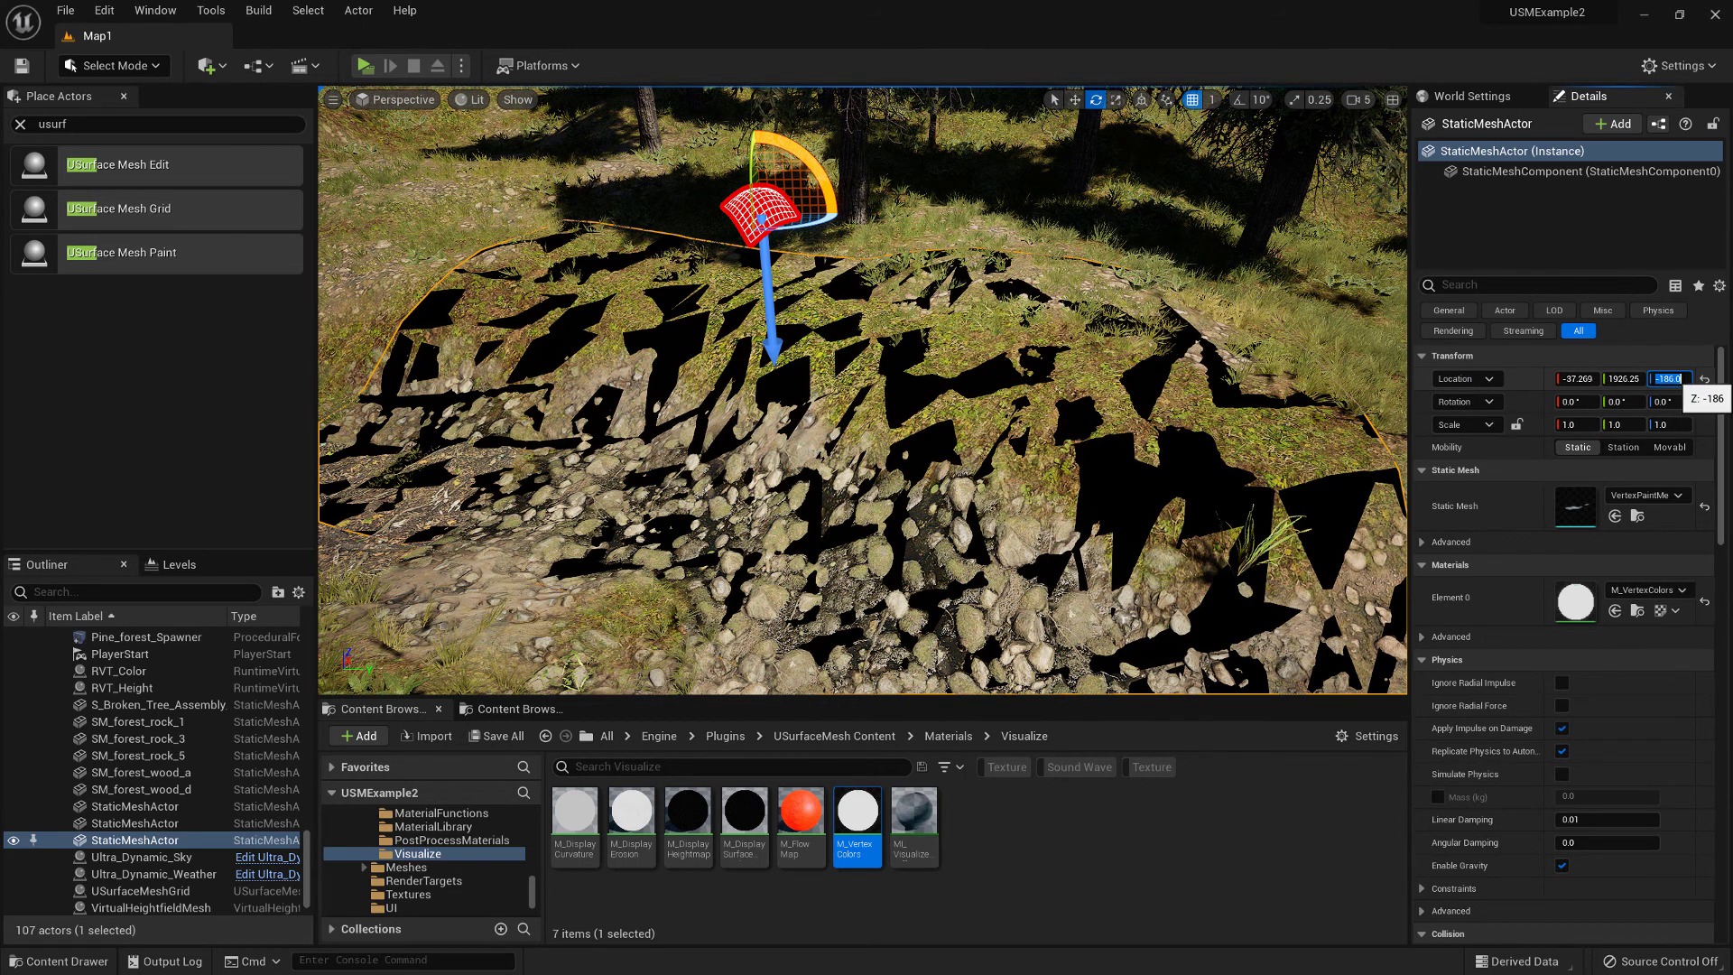
key("Return")
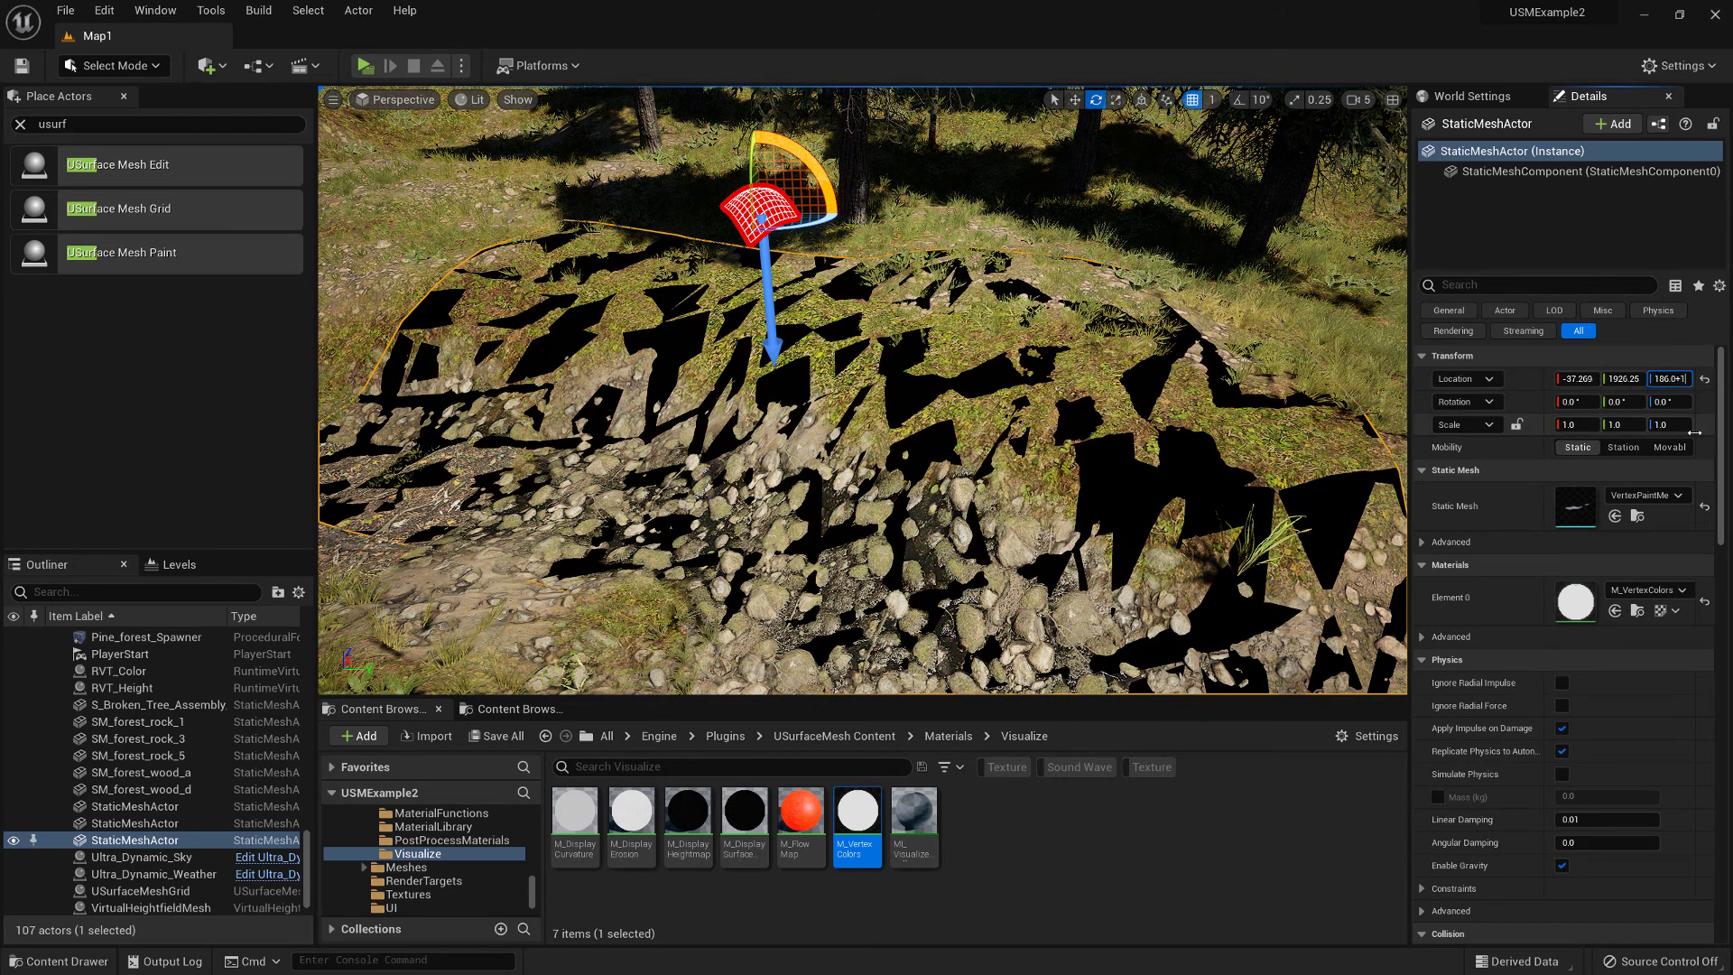
key("Return")
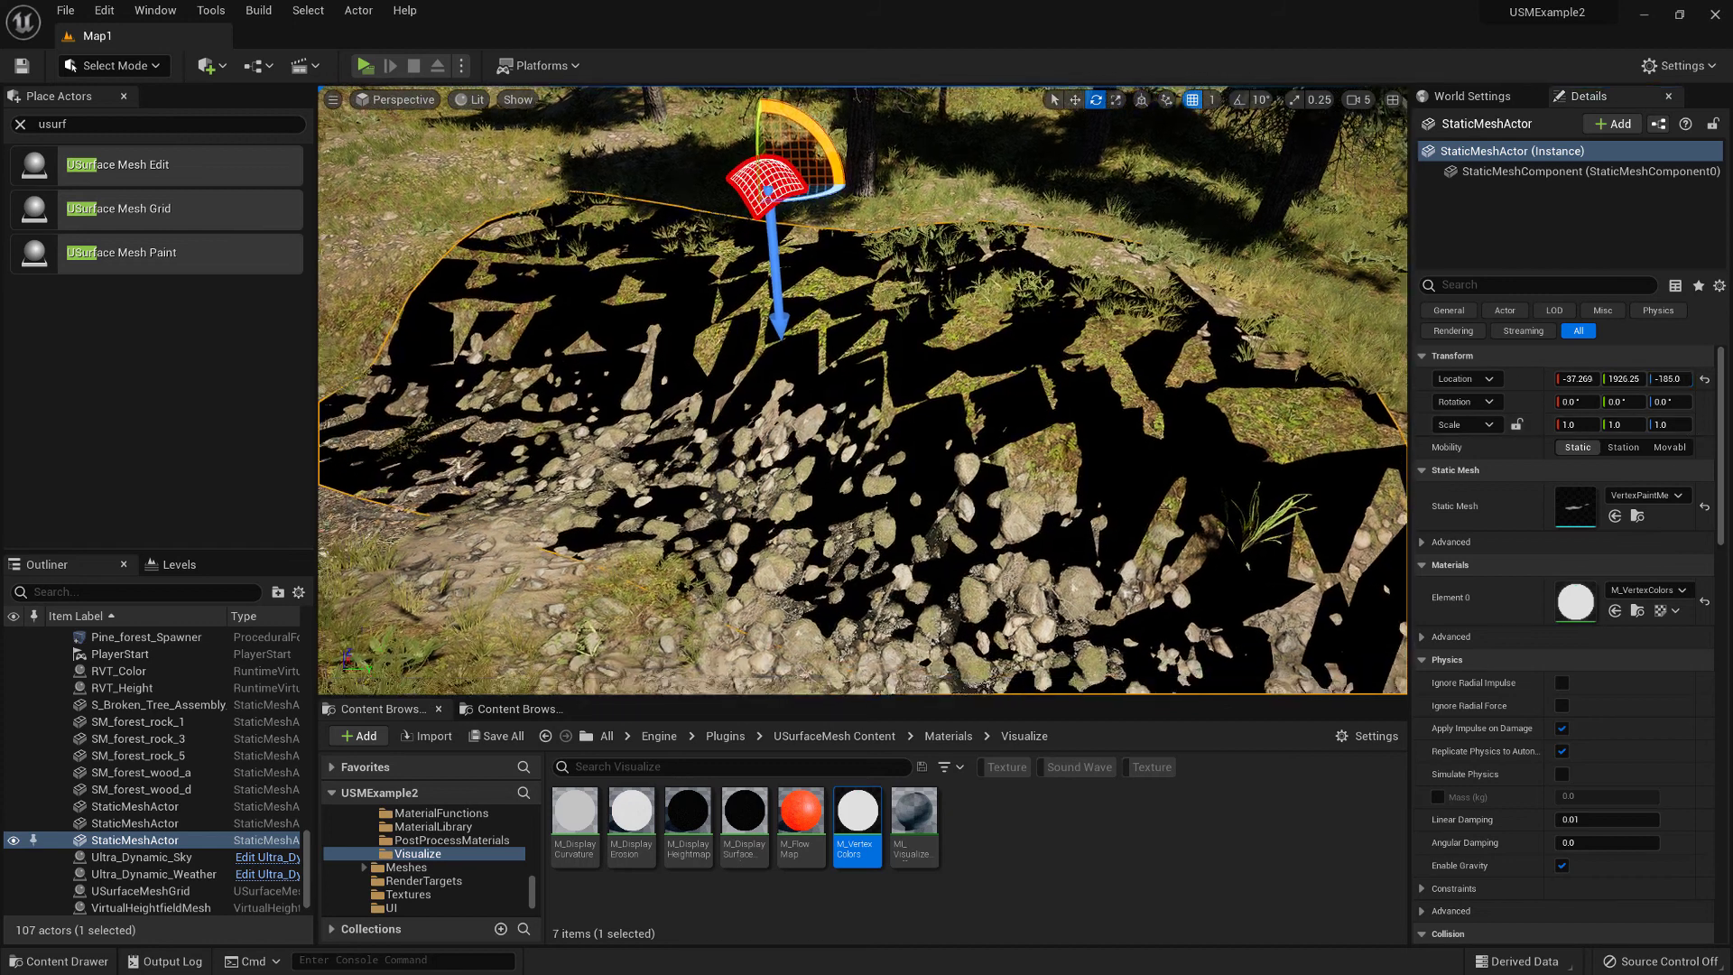
Step: Enter Mesh Paint mode and swap the paint and erase colors so white becomes the paint color
left_click(129, 67)
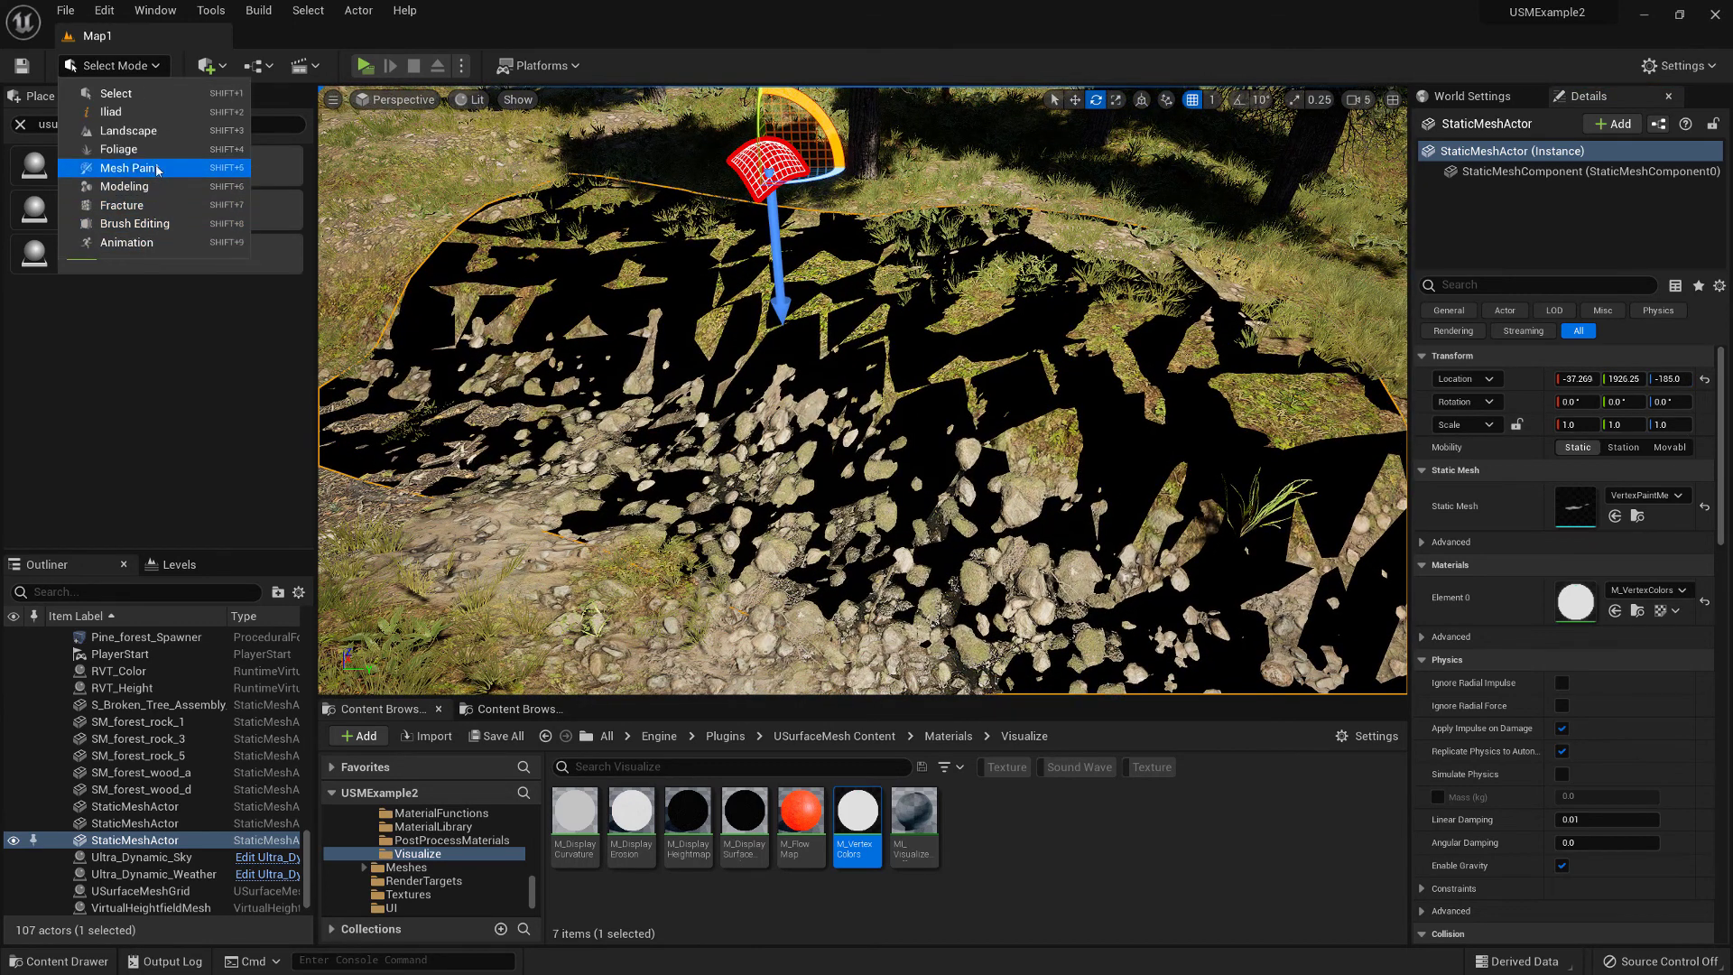
left_click(130, 169)
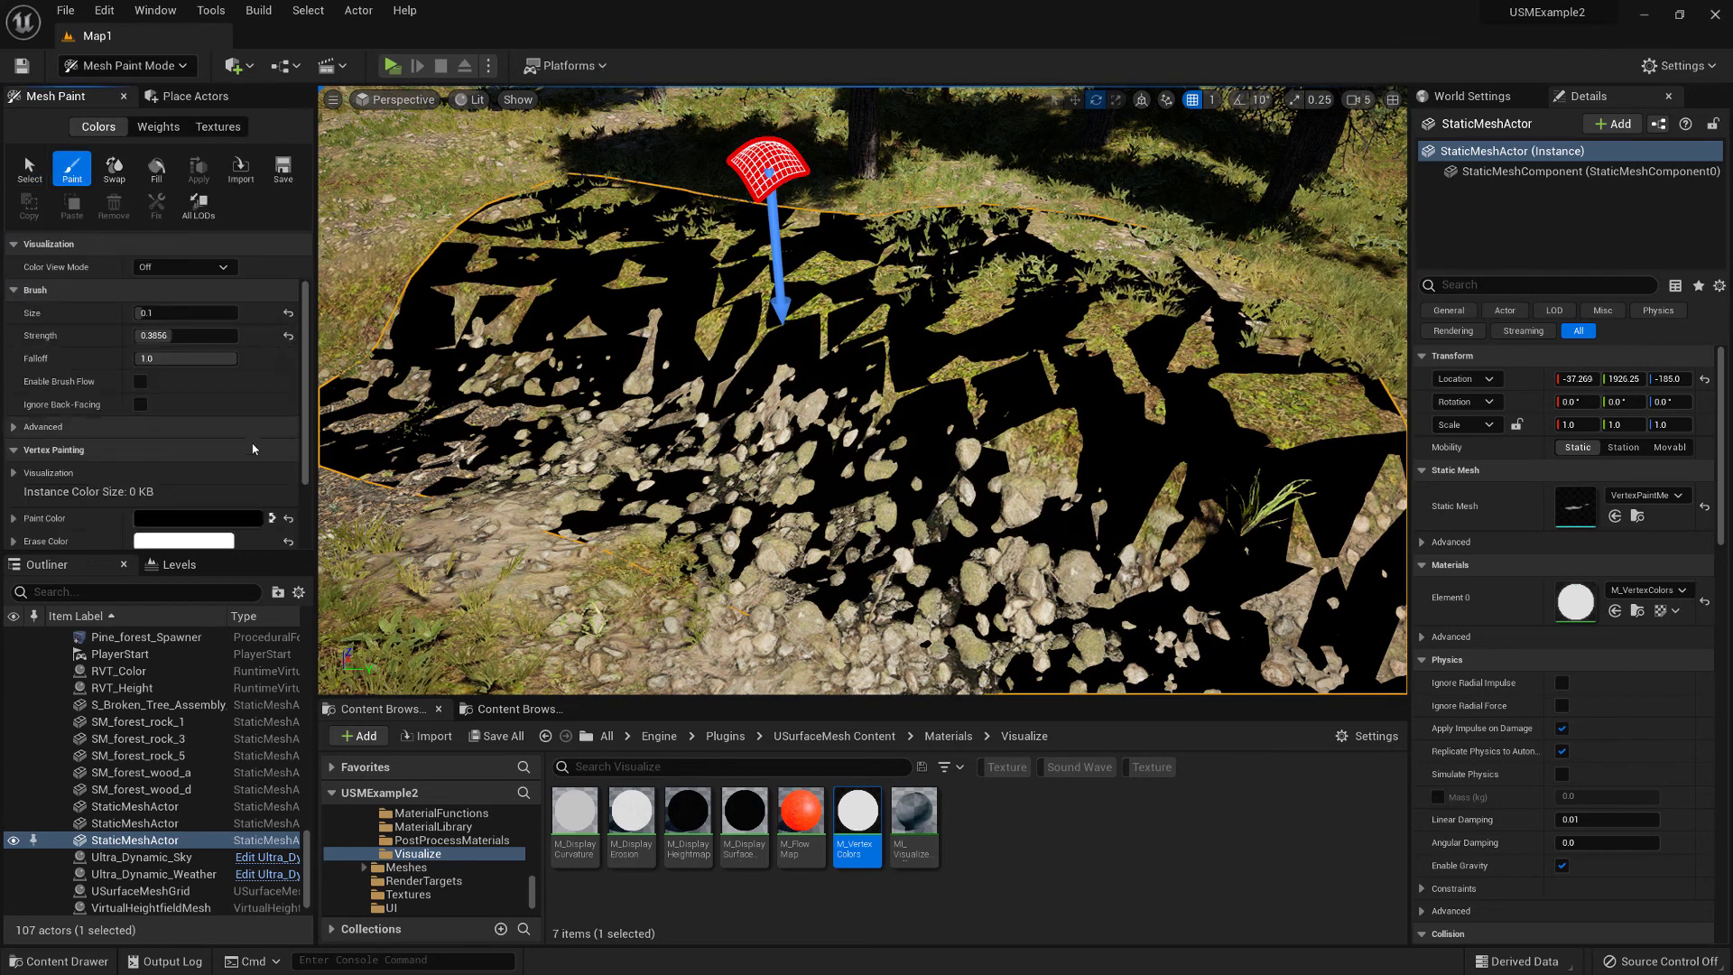
scroll(256, 443, "down", 3)
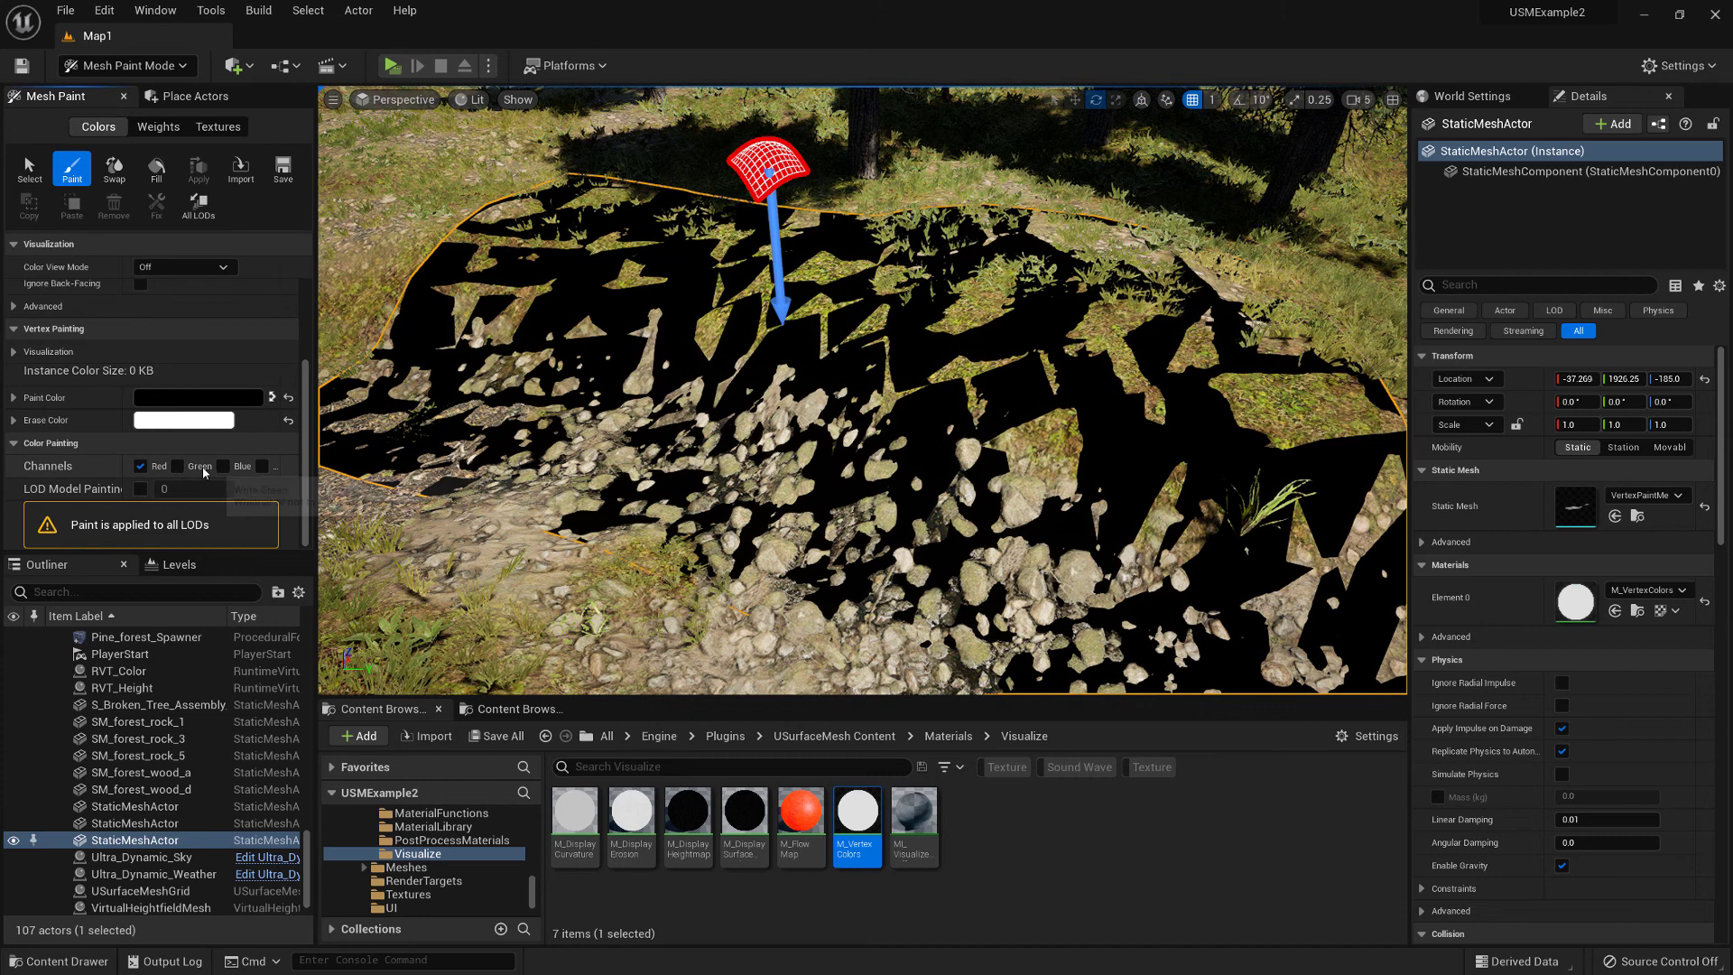
left_click(272, 397)
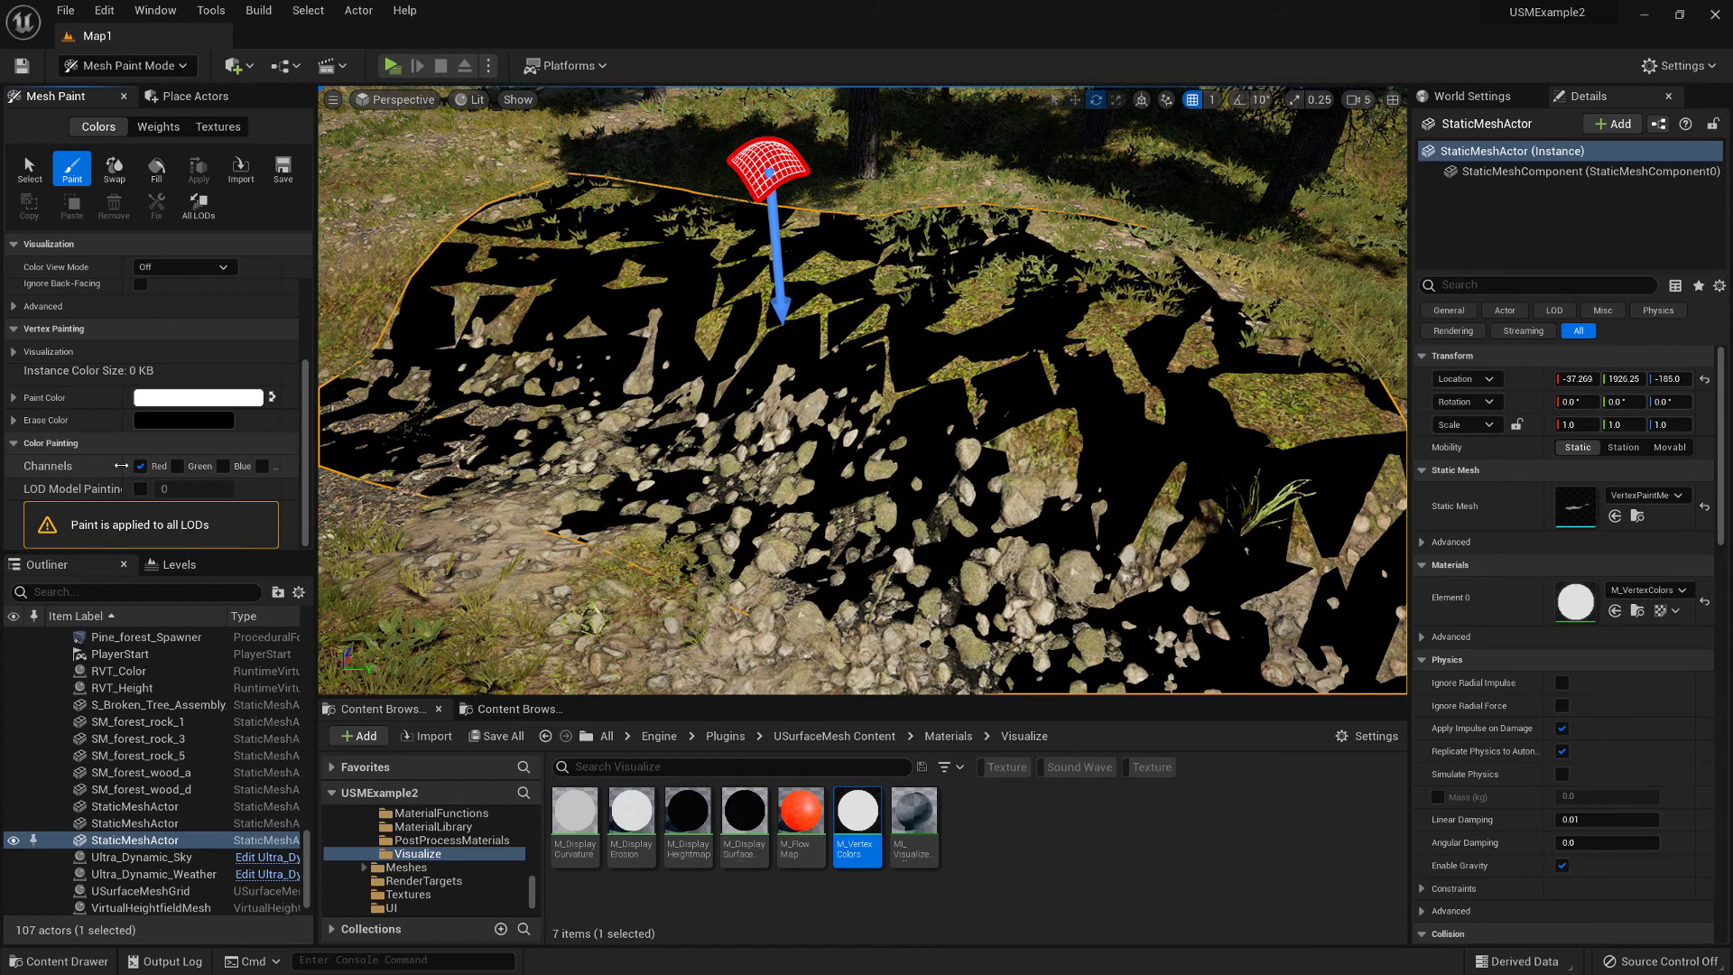
left_click_drag(121, 465, 105, 466)
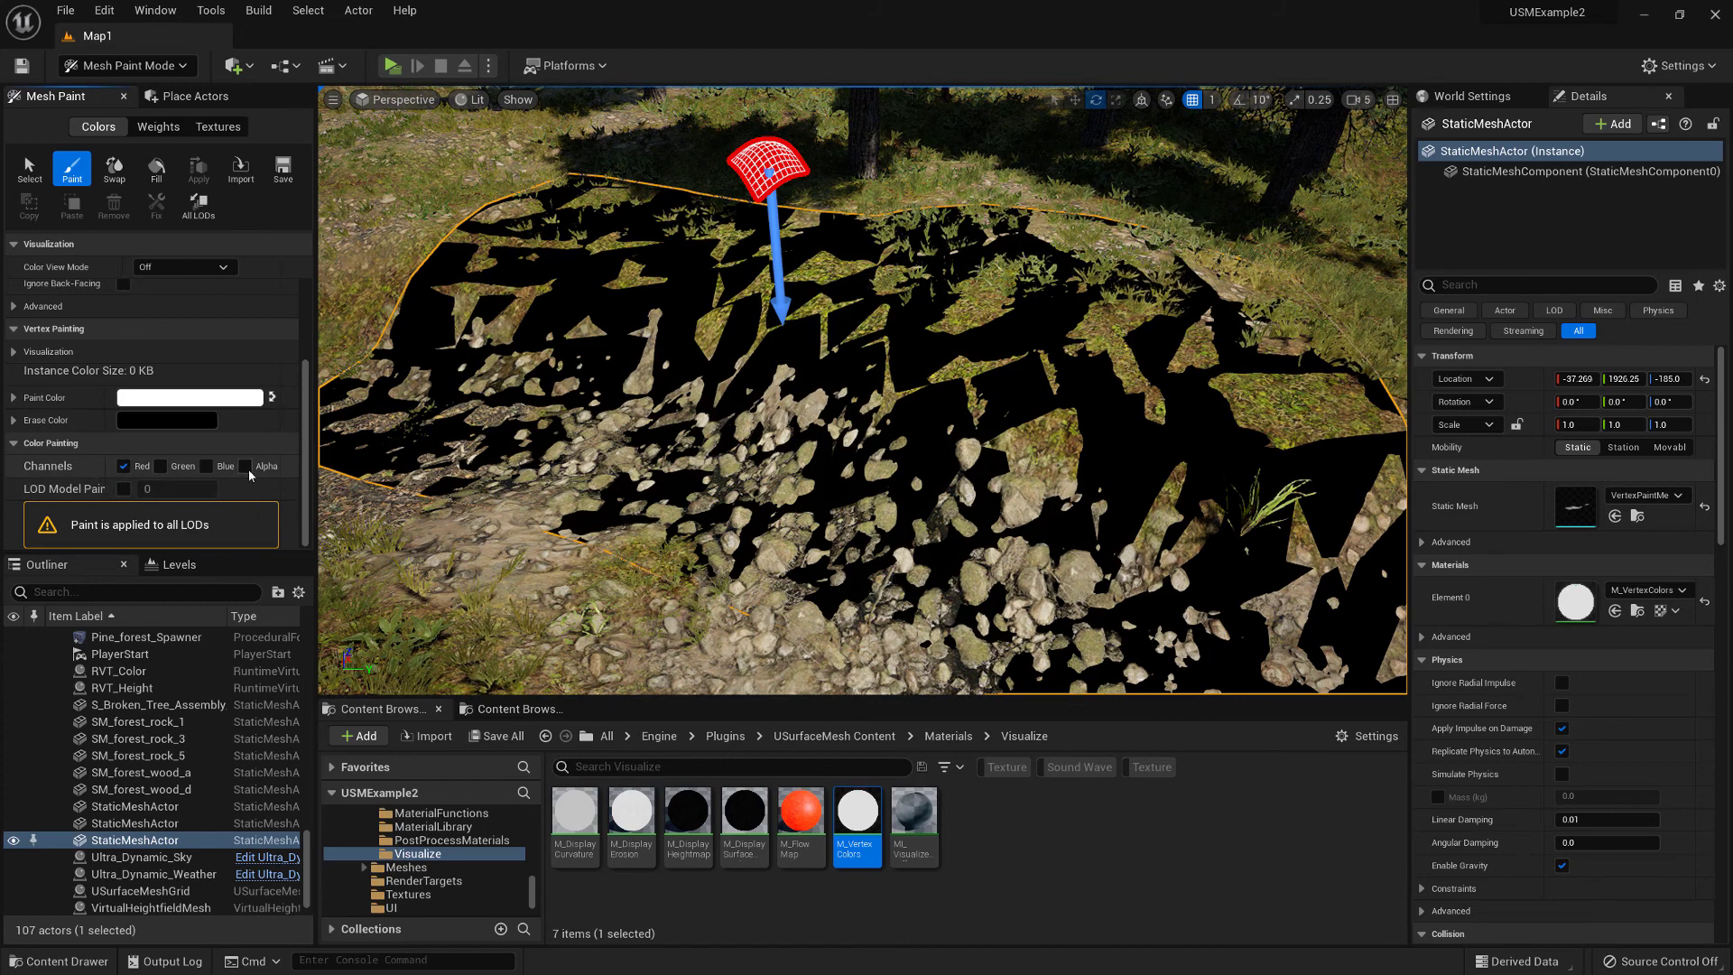
Step: Paint the red channel in a broad band along the creek bank mesh with brush size 0.25 and strength 1.0
right_click_drag(870, 419, 864, 401)
key("s")
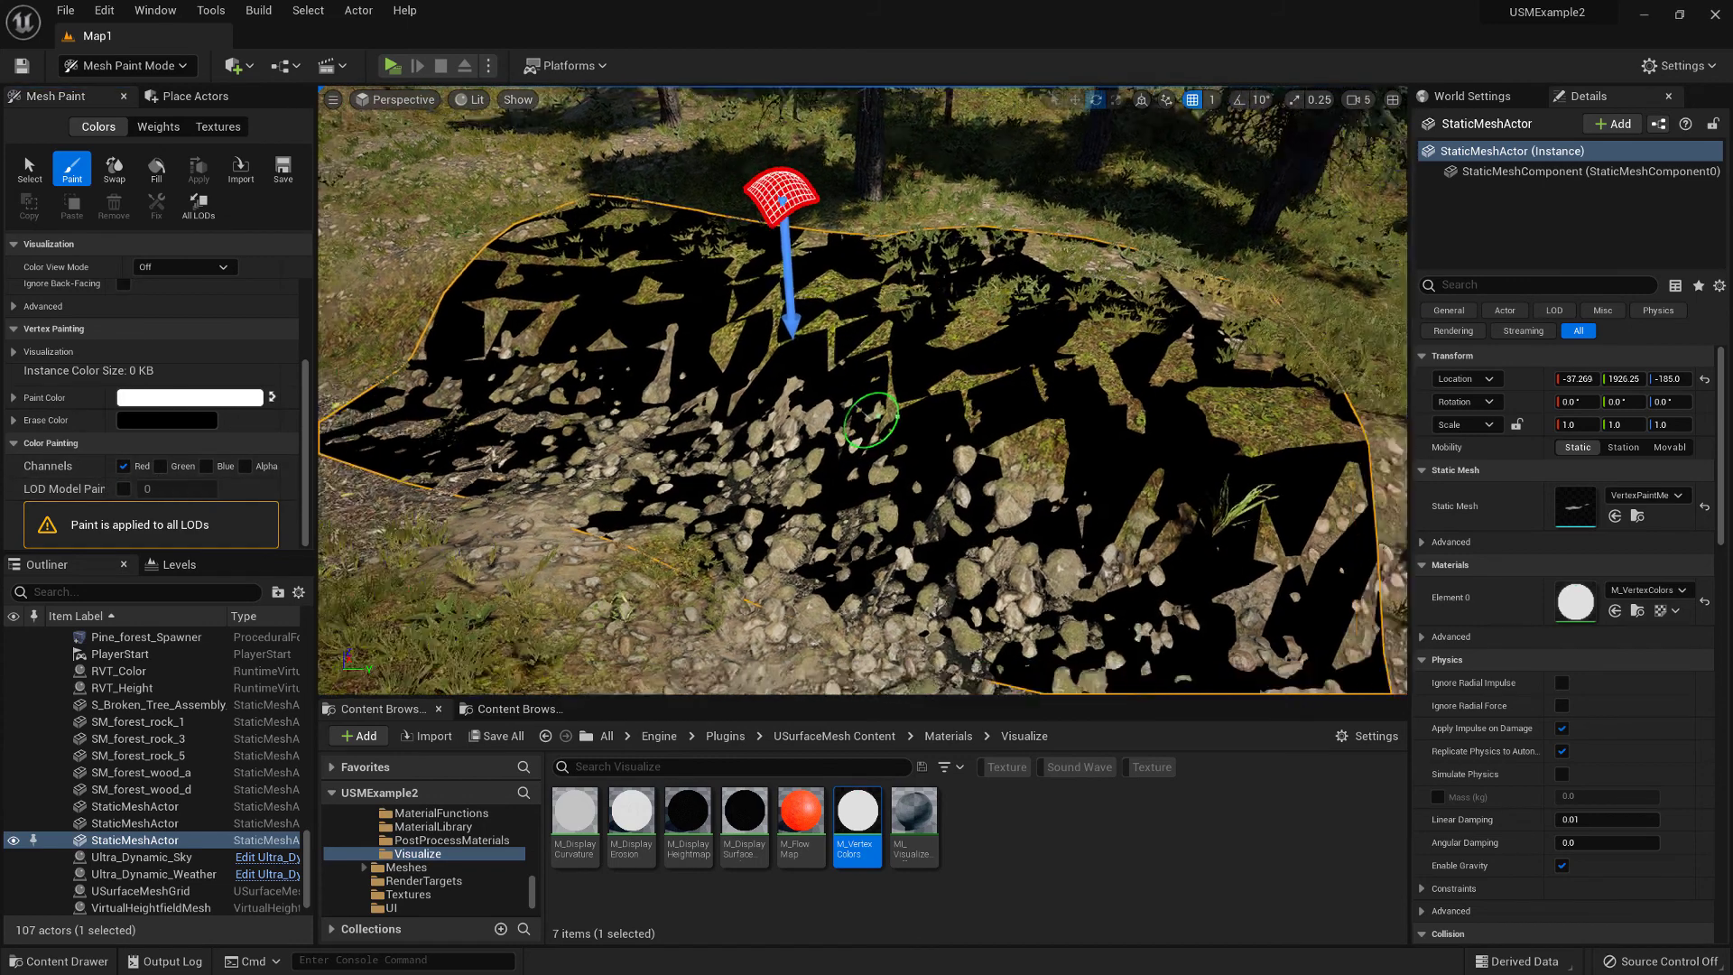
scroll(870, 420, "down", 1)
scroll(203, 334, "up", 3)
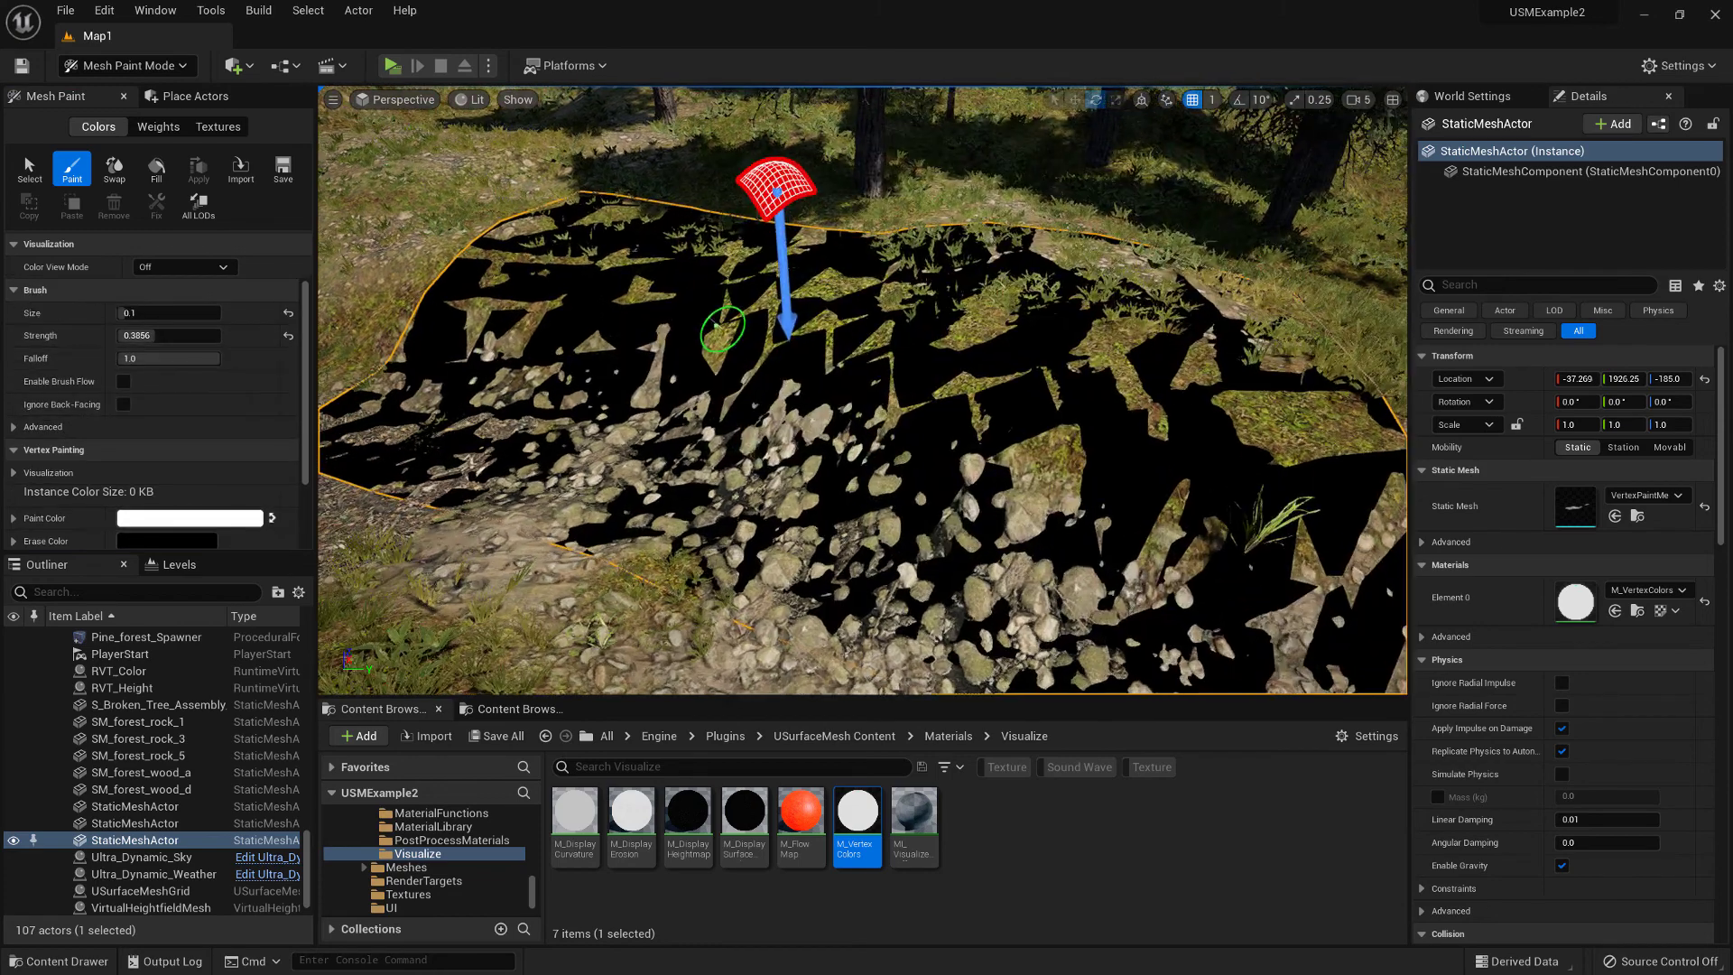
right_click_drag(723, 329, 722, 311)
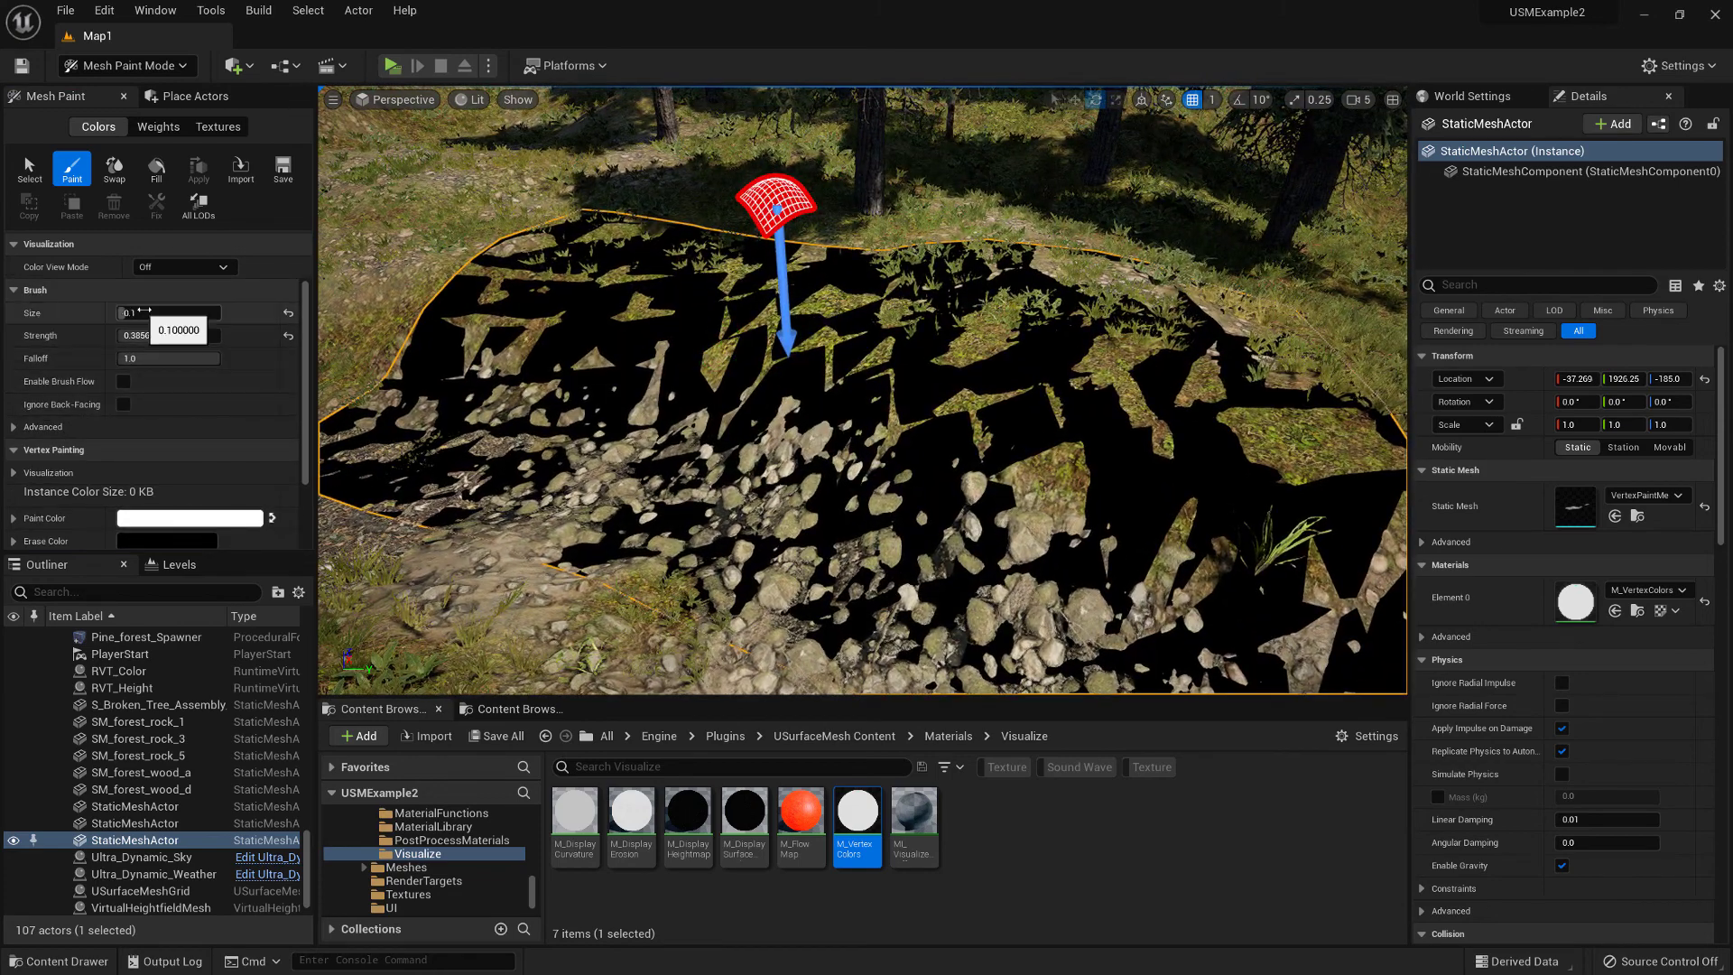
left_click(143, 312)
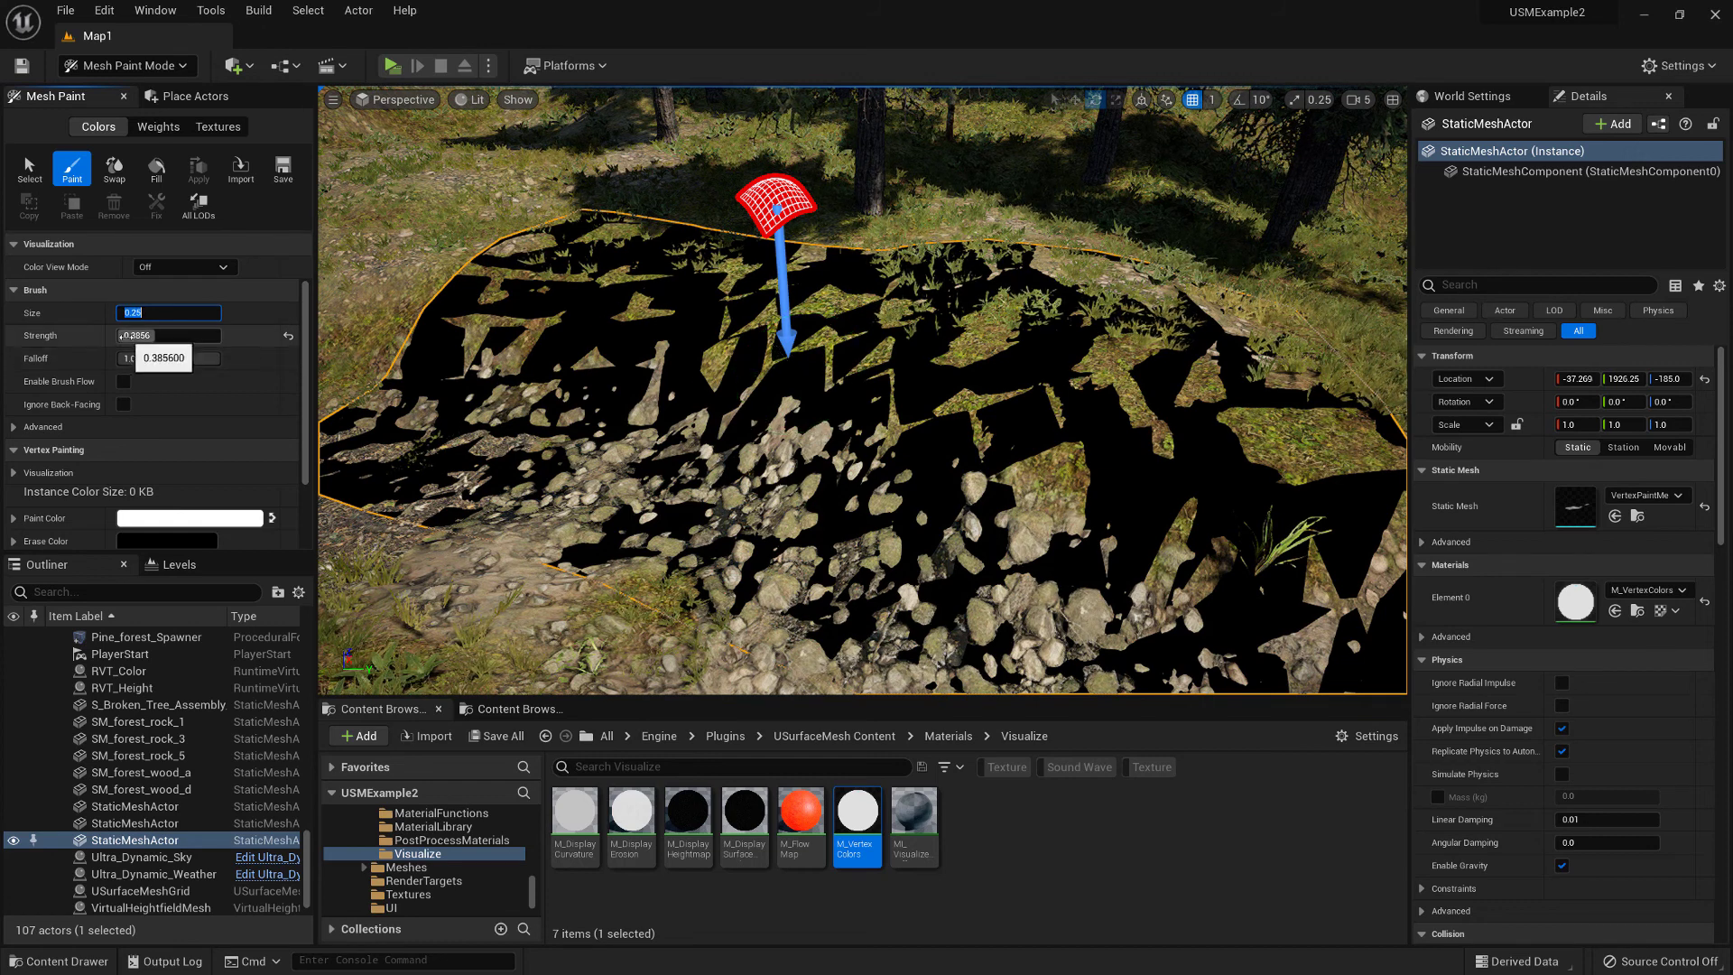
left_click_drag(147, 336, 174, 335)
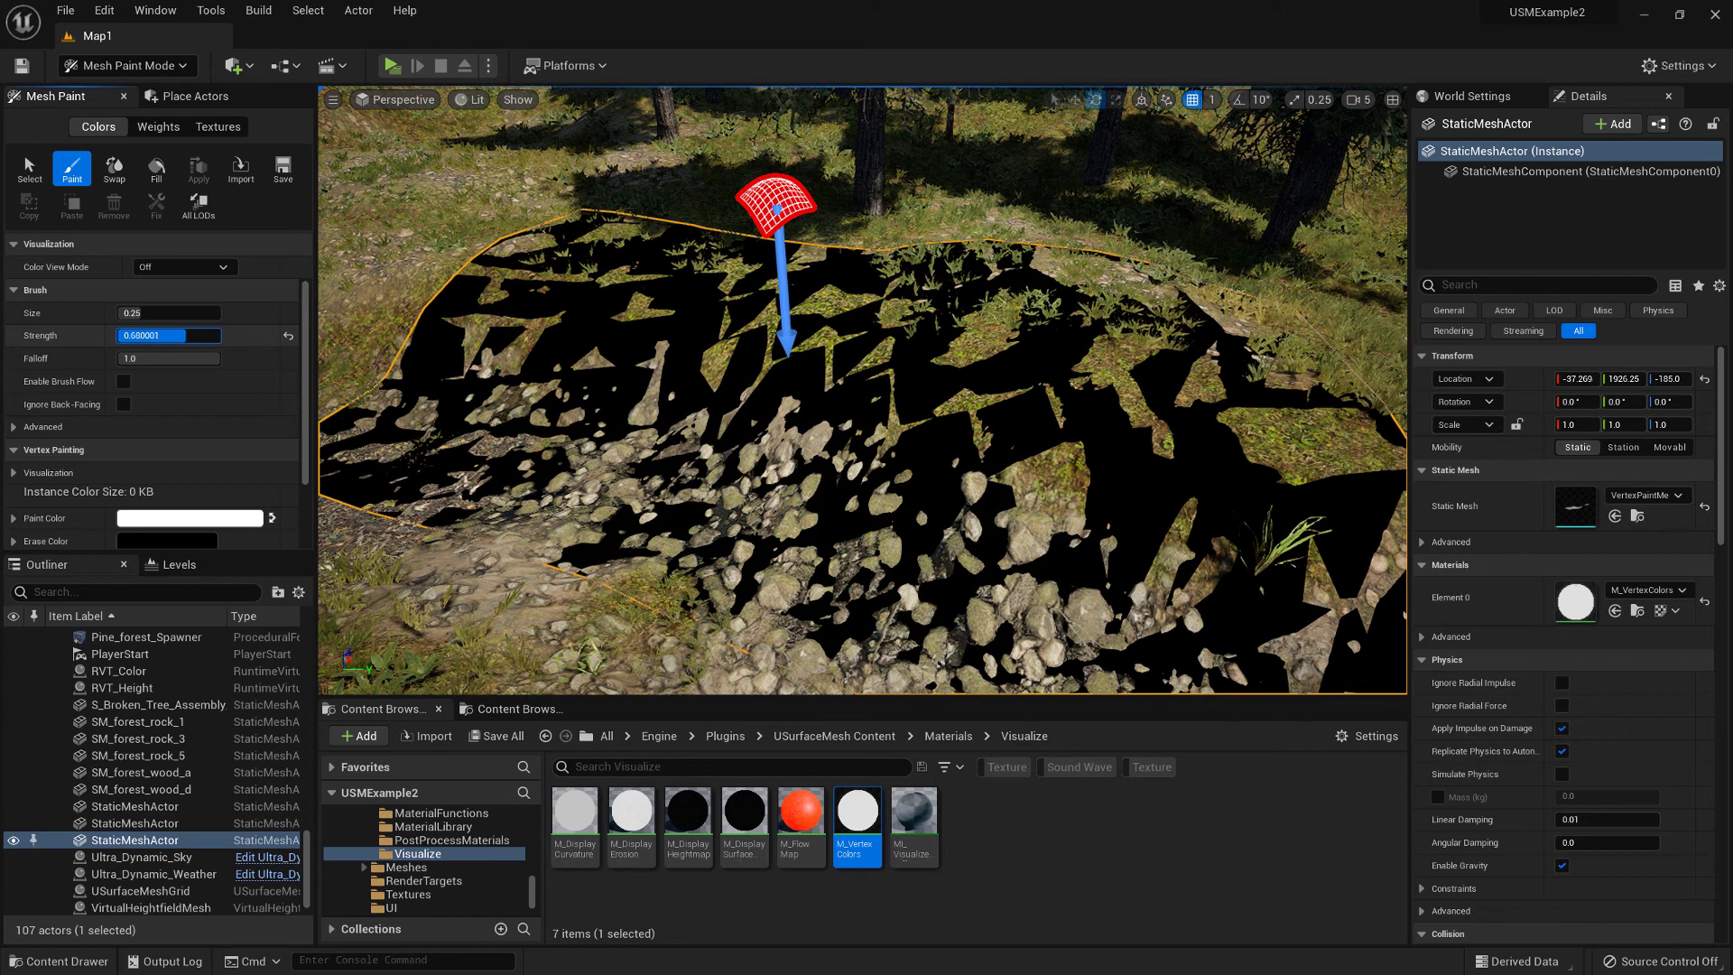
left_click_drag(186, 335, 222, 335)
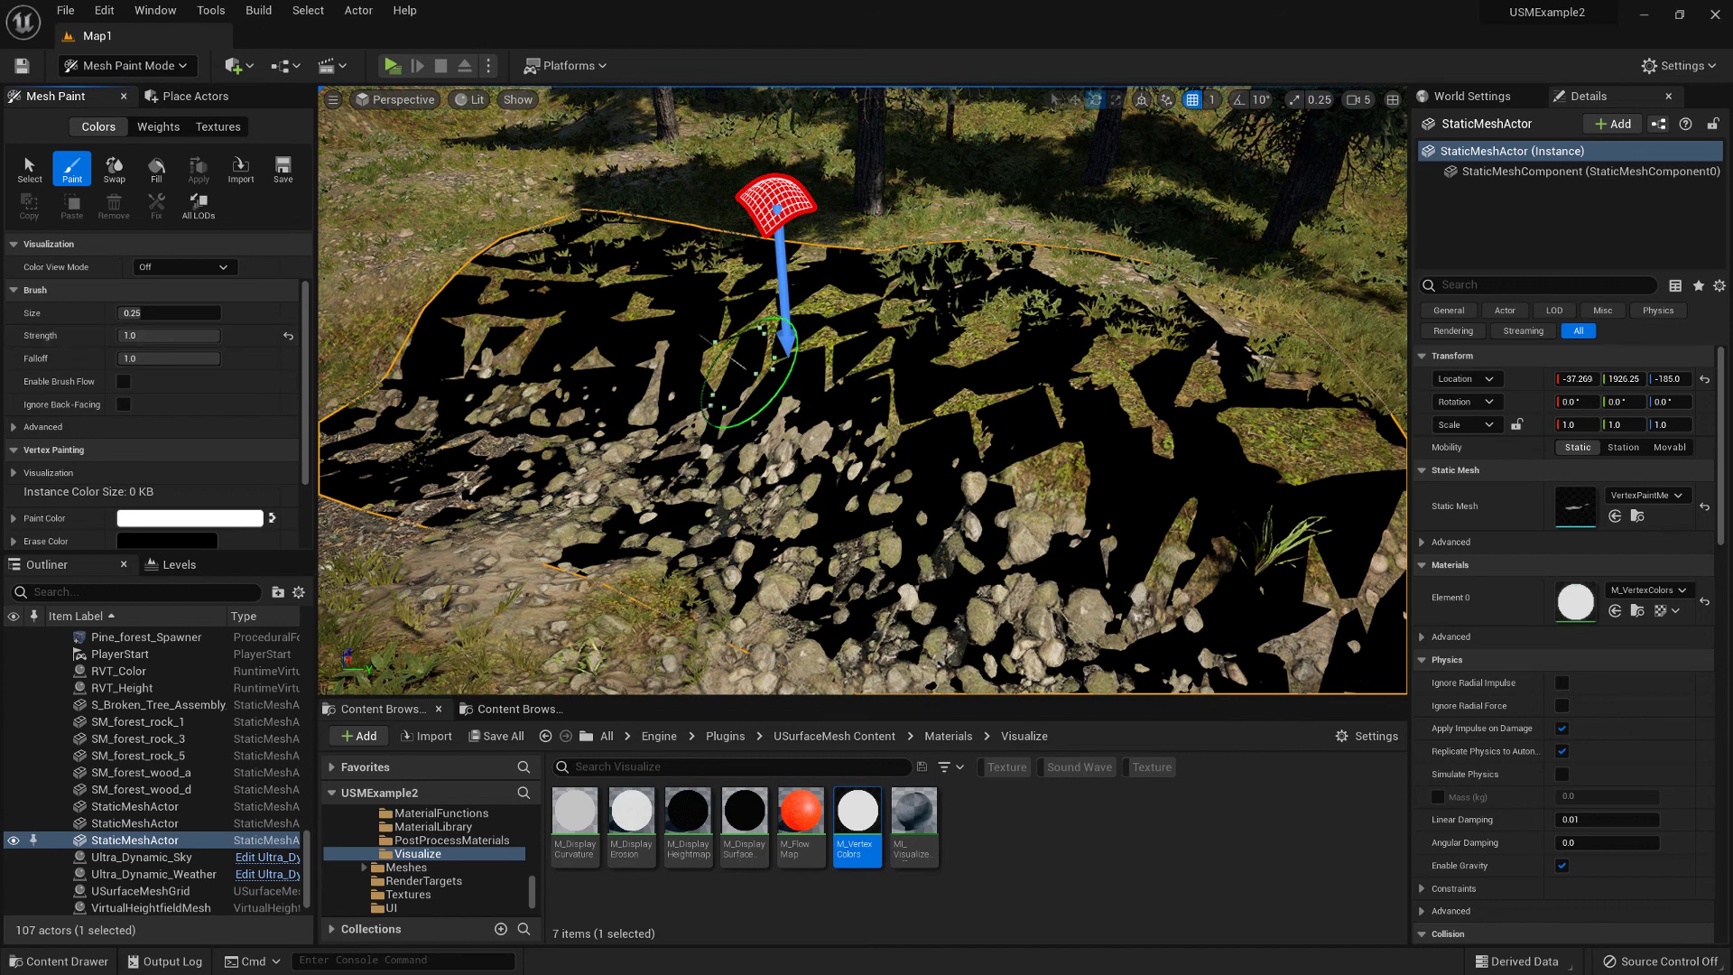
mouse_move(581, 316)
left_mouse_down()
mouse_move(794, 367)
mouse_move(1066, 487)
mouse_move(1237, 506)
mouse_move(722, 343)
mouse_move(541, 319)
mouse_move(790, 438)
mouse_move(1033, 501)
mouse_move(737, 346)
left_mouse_up()
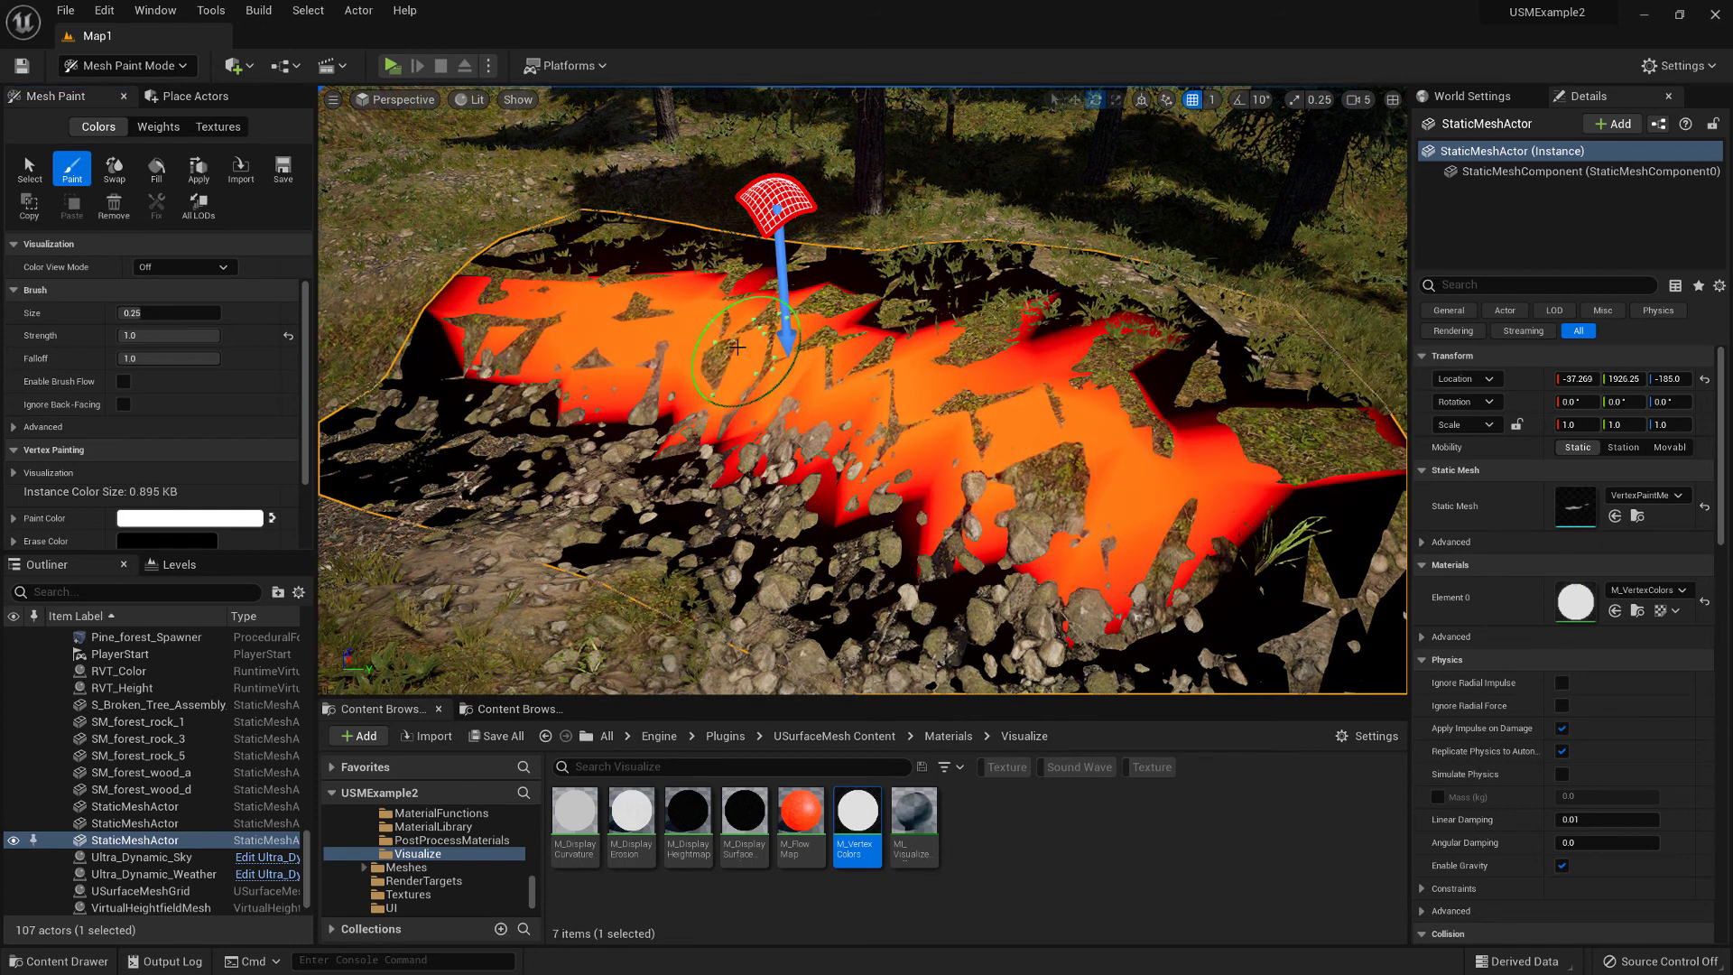
Step: Compare the painted mesh in lit and wireframe views to examine its vertex density
right_click_drag(738, 347, 704, 356)
key("alt+2")
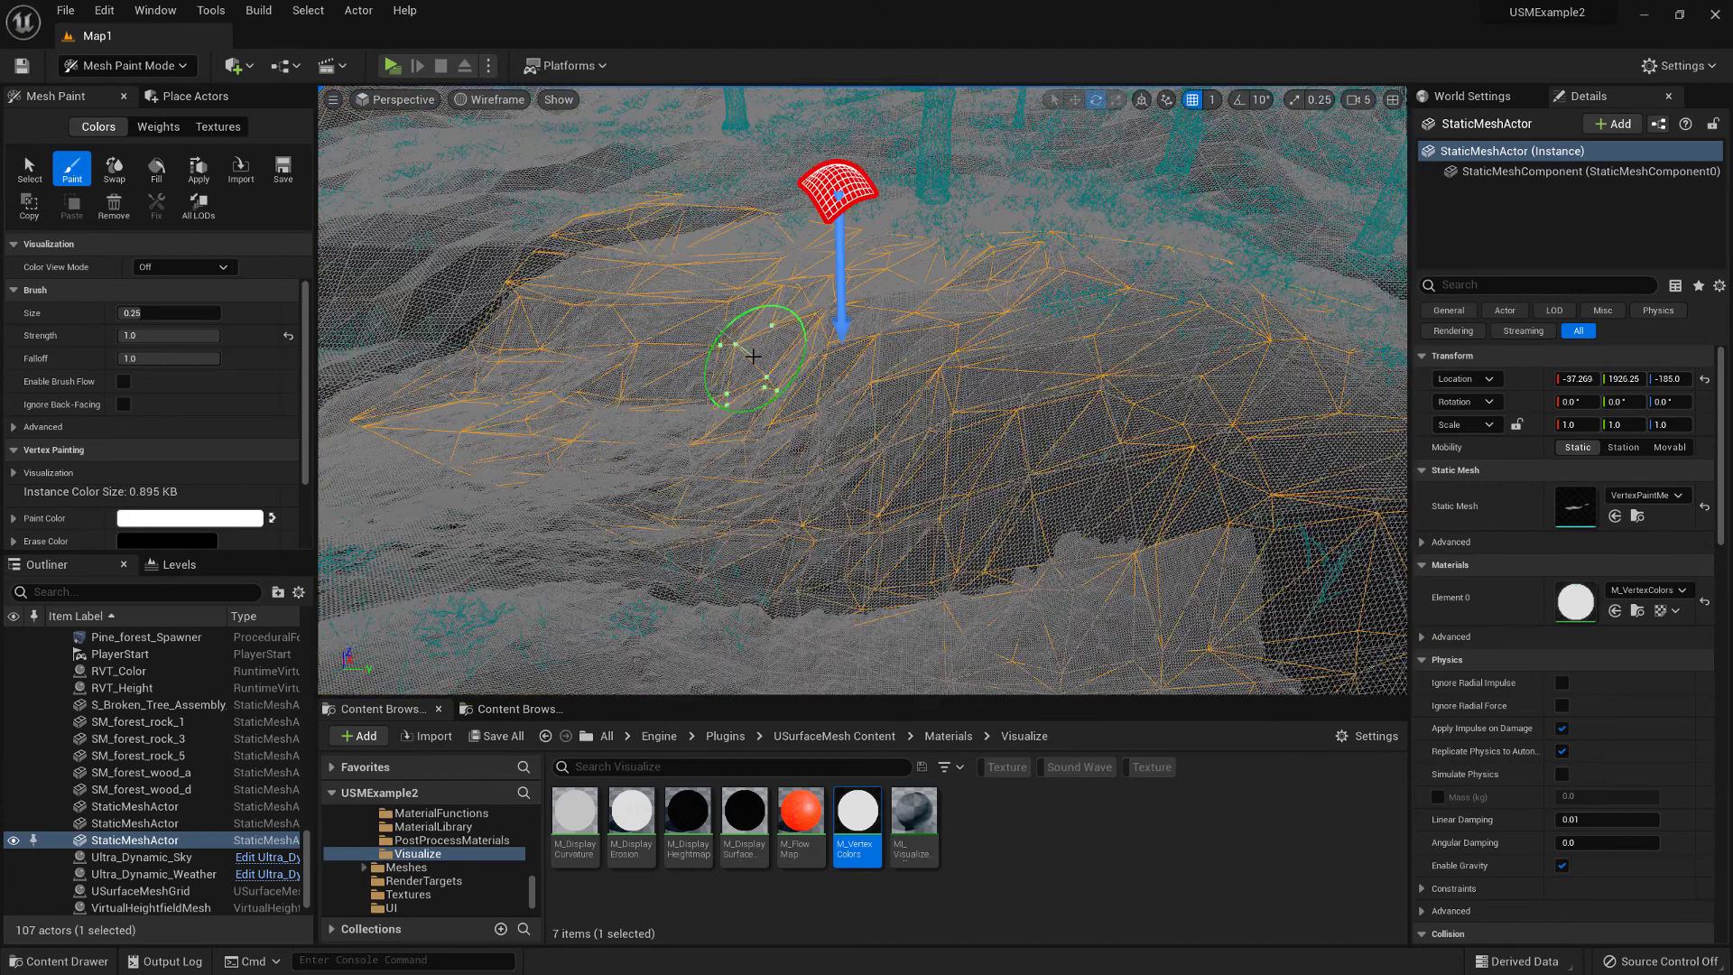
key("F4")
right_click_drag(948, 430, 1002, 431)
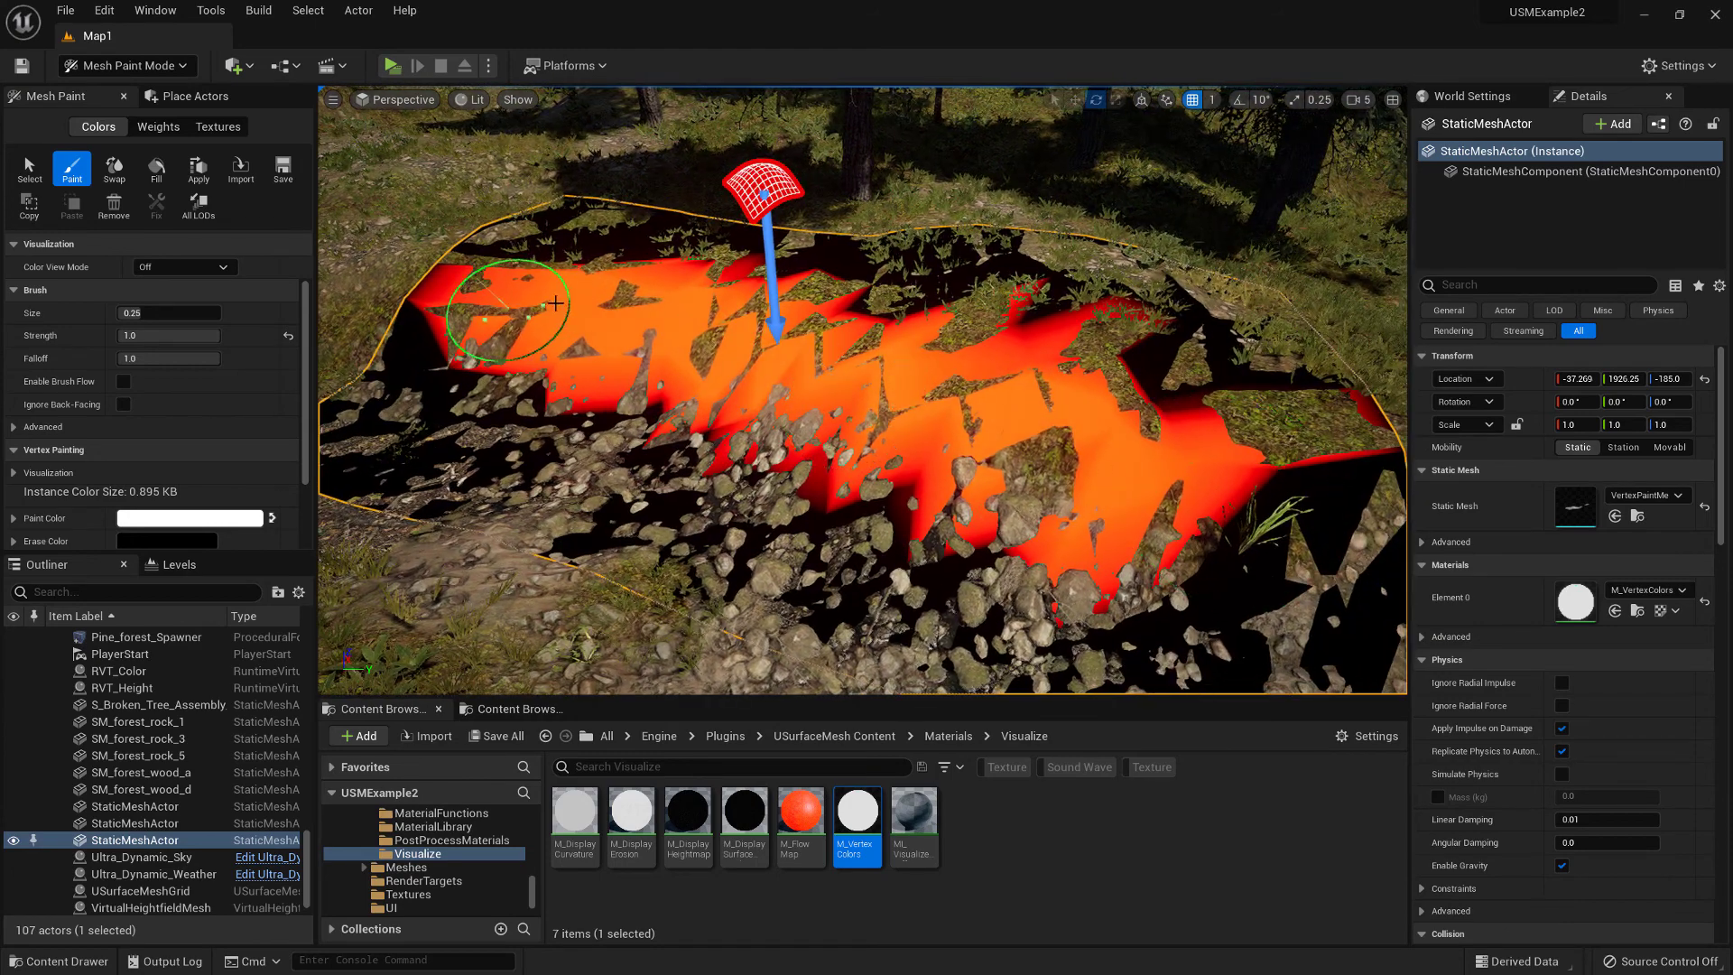
right_click_drag(541, 321, 496, 318)
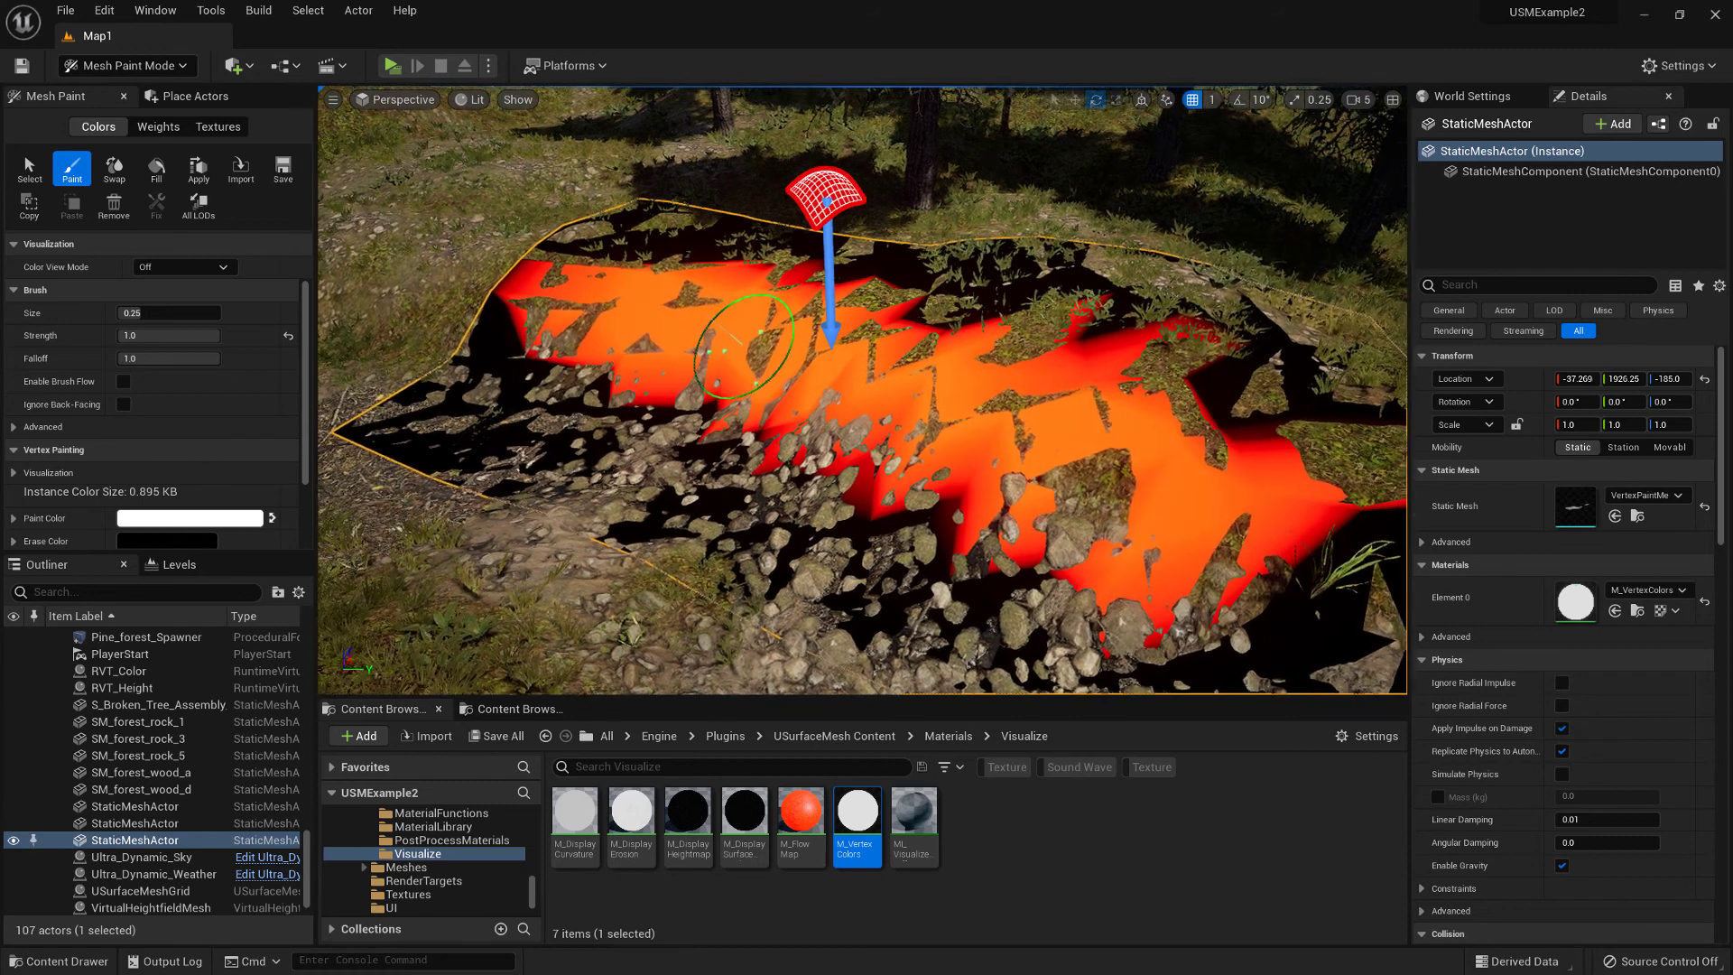
key("alt+2")
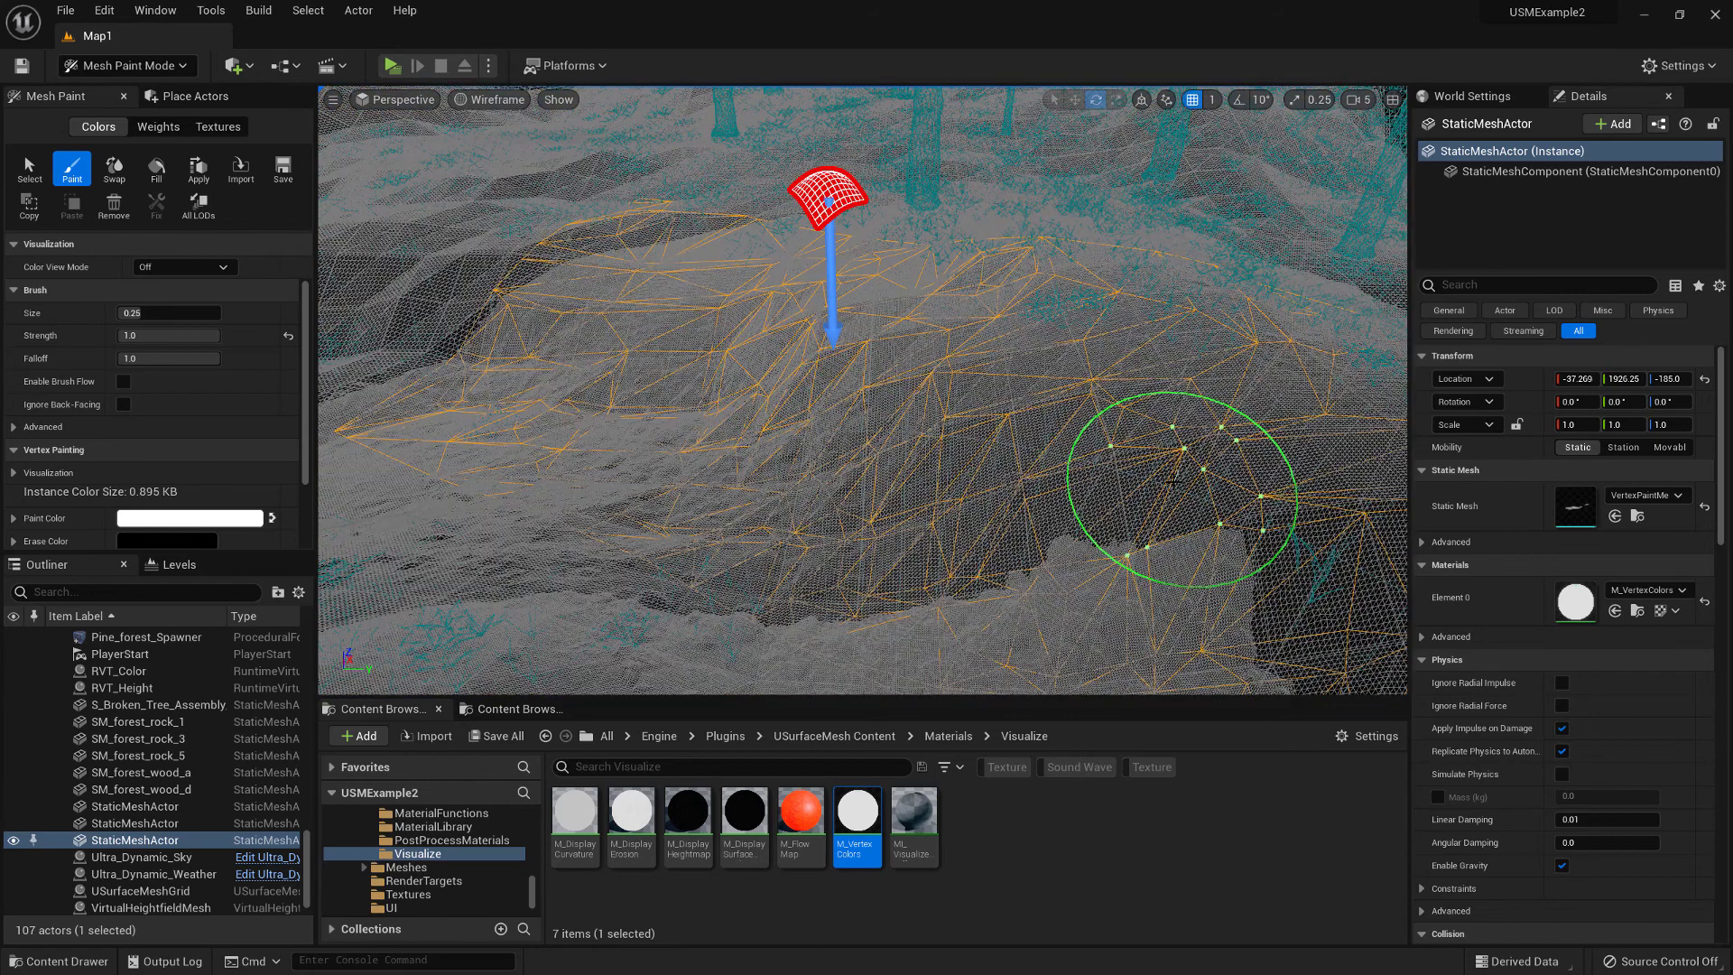
Step: Return to Select mode and switch the viewport back to lit shading
left_click(129, 67)
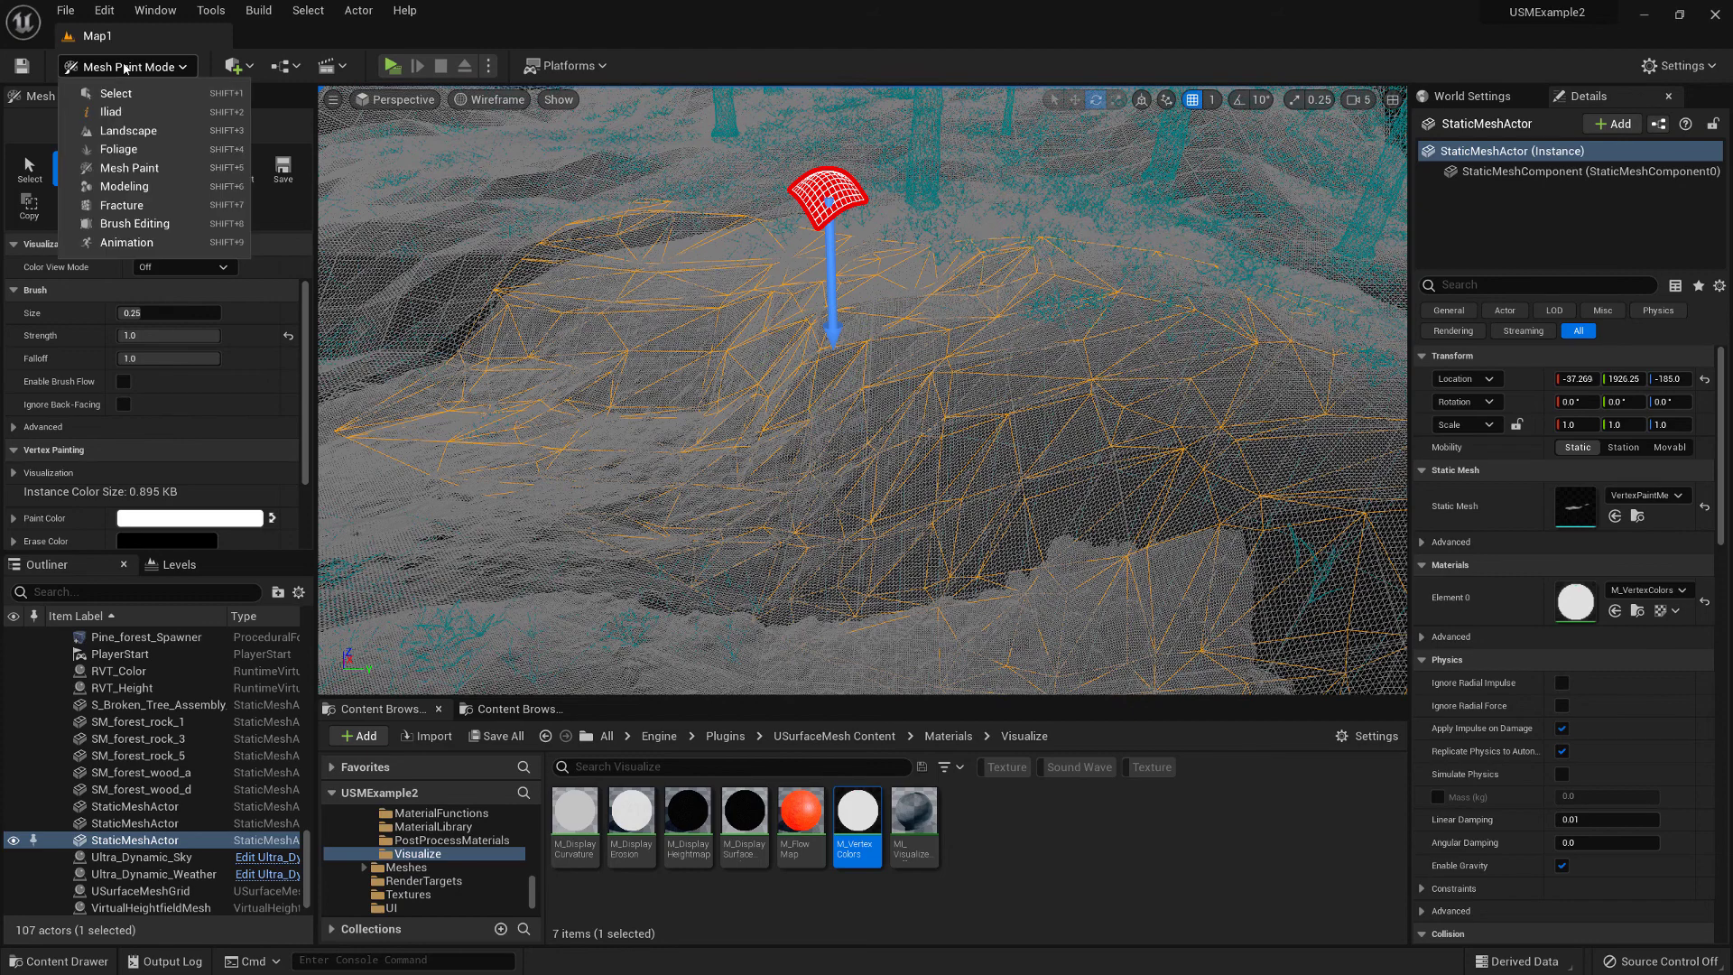
left_click(126, 99)
right_click_drag(889, 413, 947, 414)
key("alt+4")
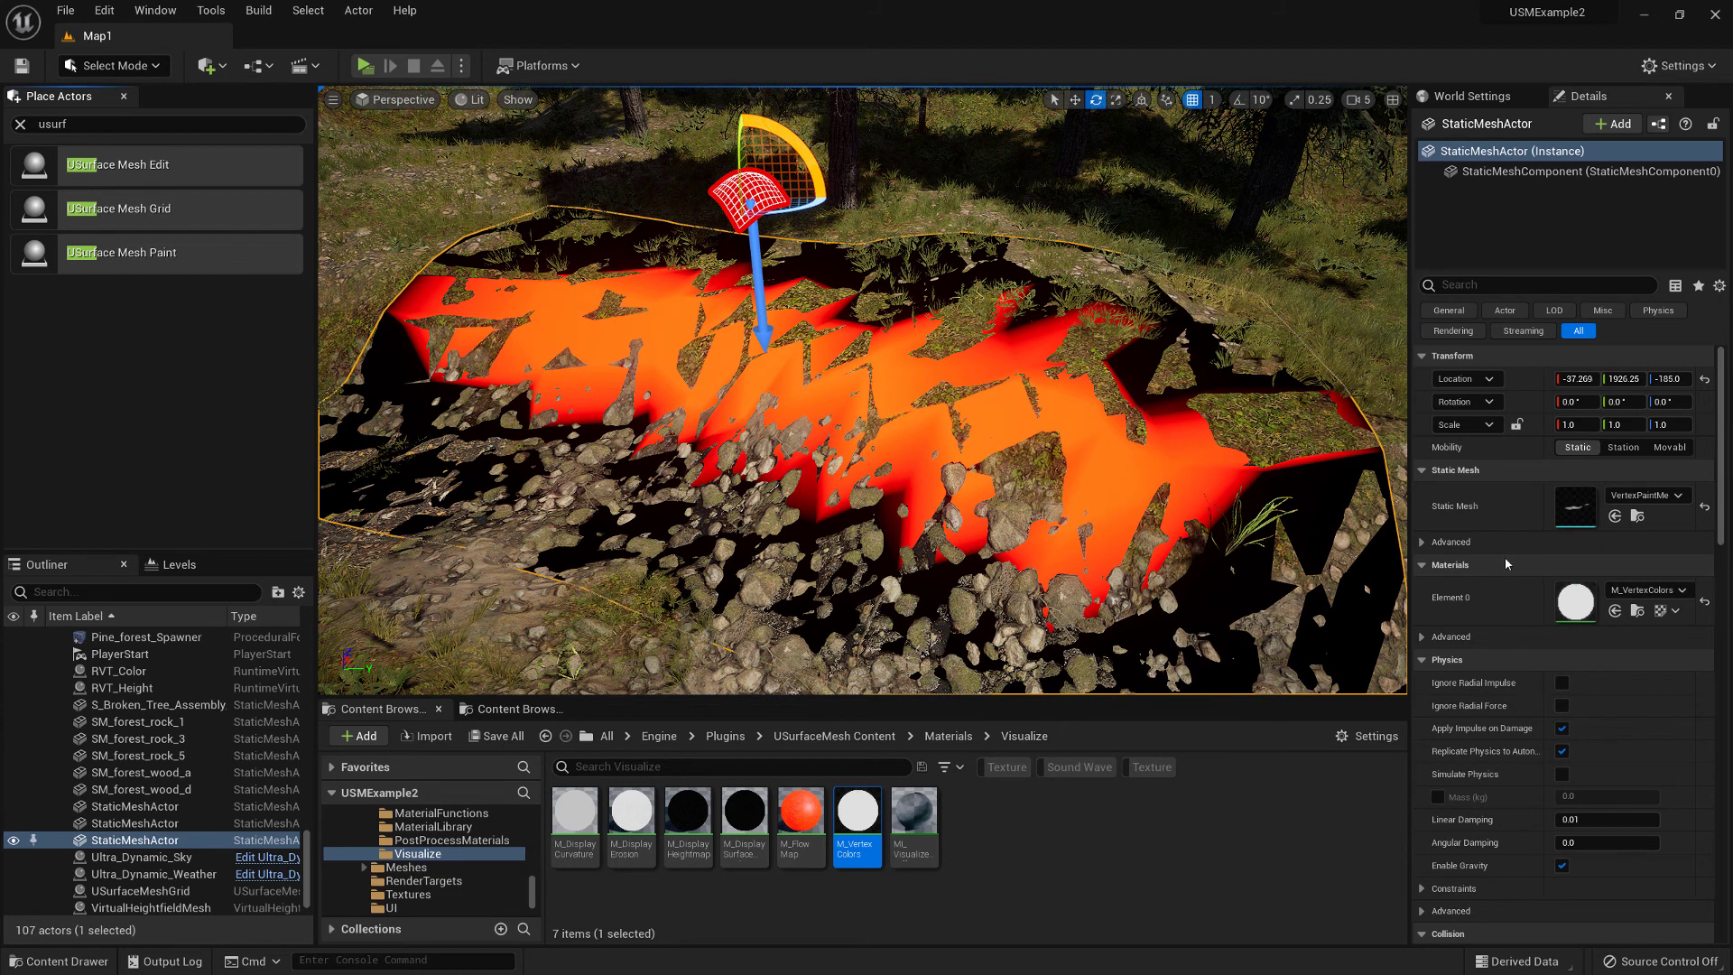
Step: Disable Nanite on the stamped VertexPaintMesh1 asset and show its triangles in wireframe view
left_click(1637, 516)
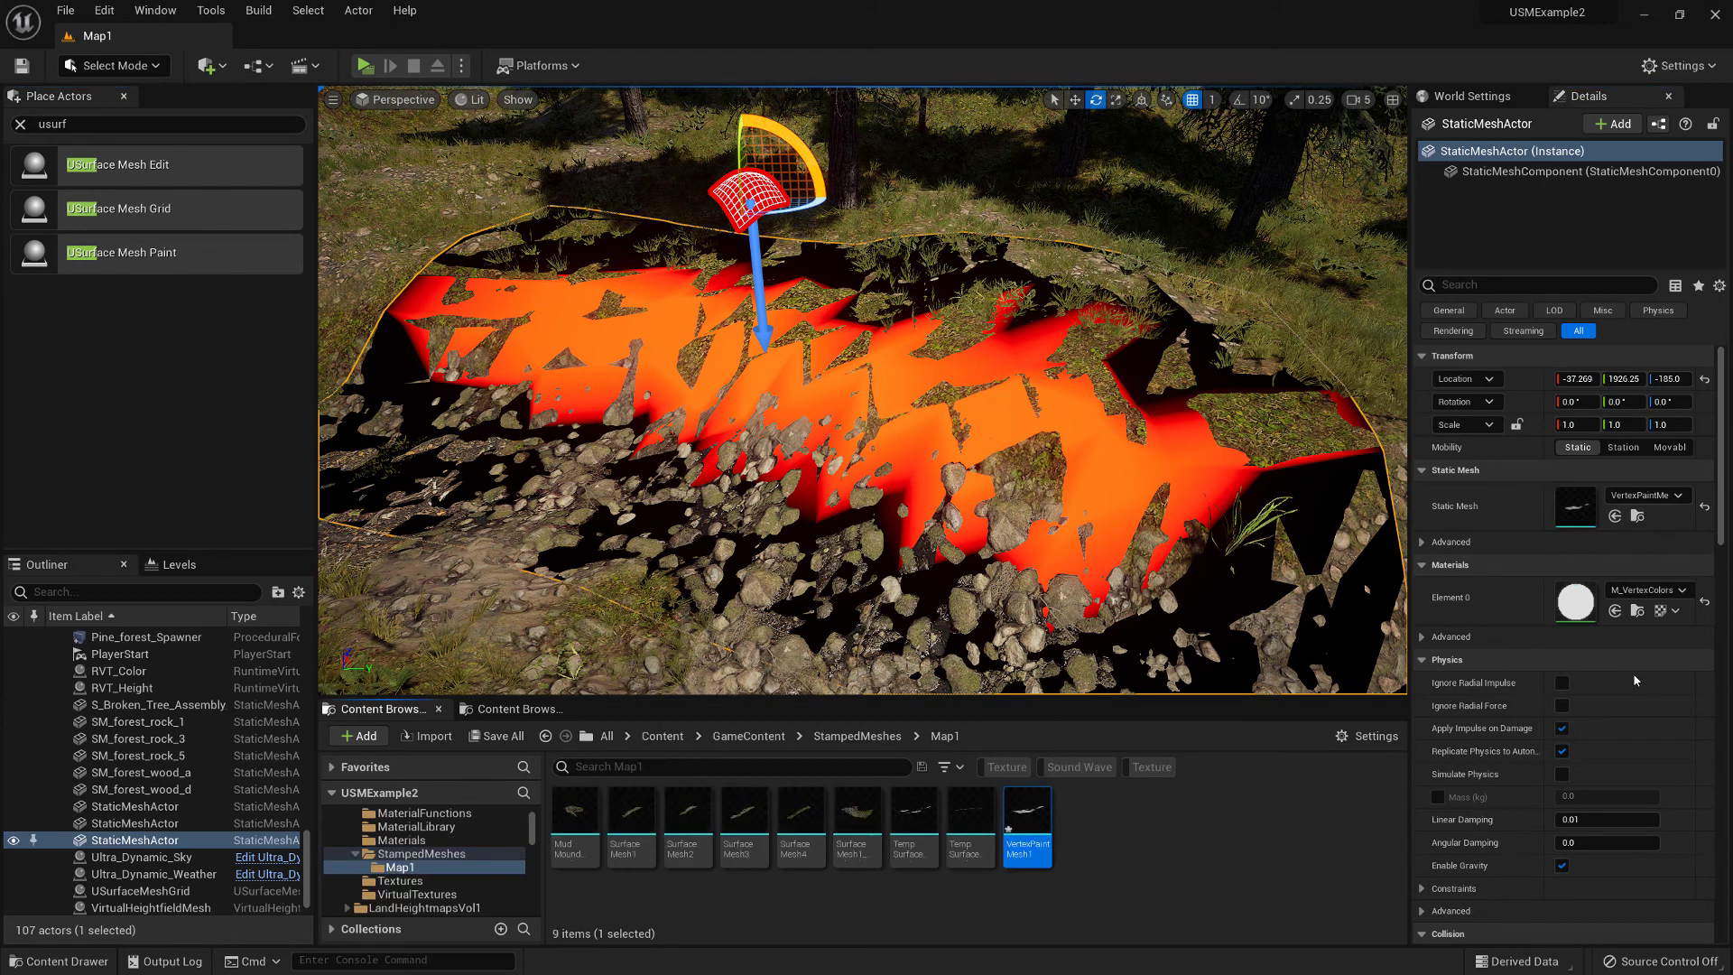
right_click(1029, 817)
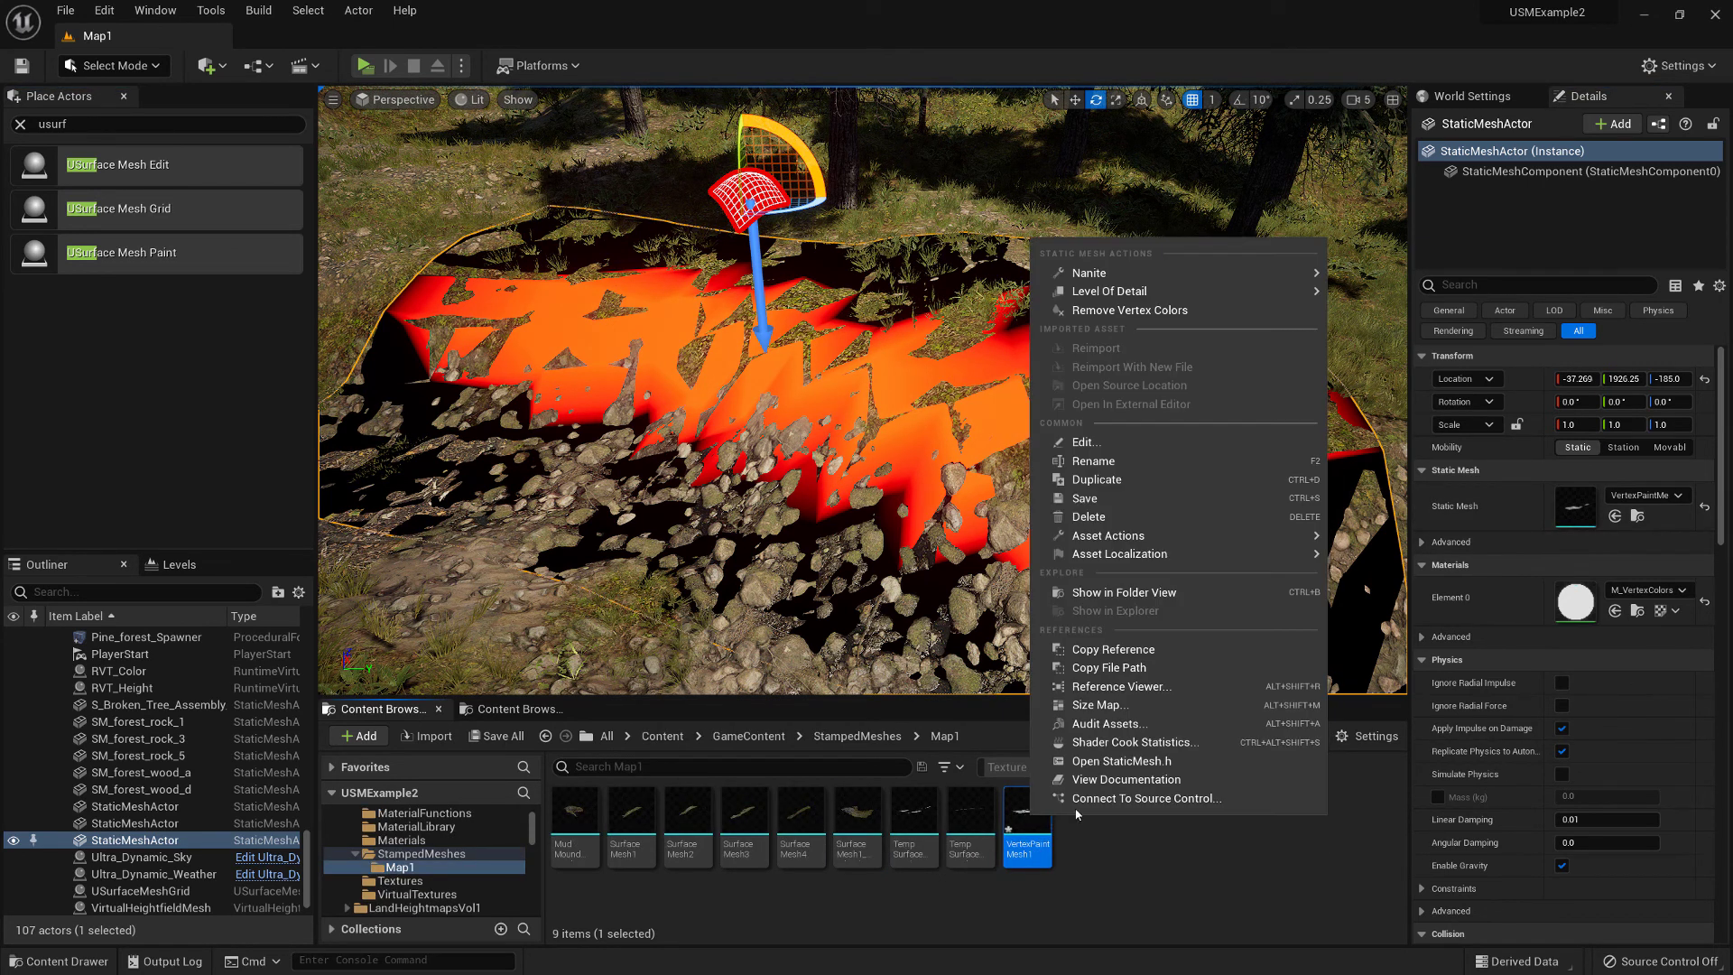
mouse_move(1282, 273)
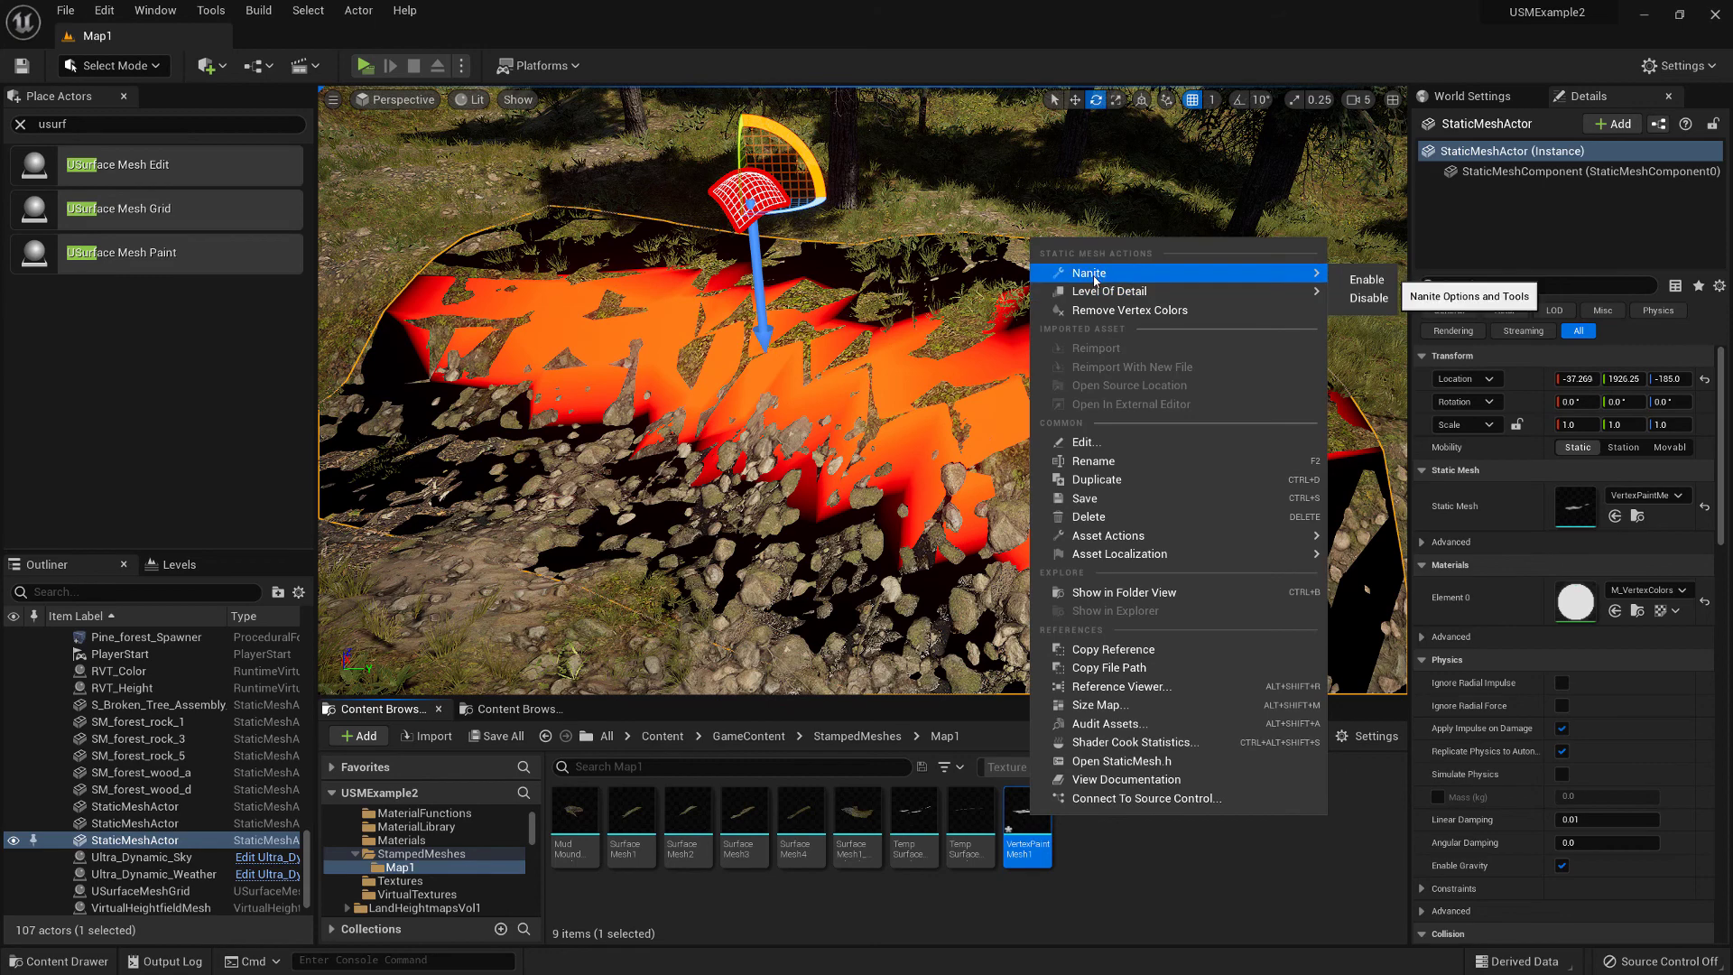
left_click(1368, 298)
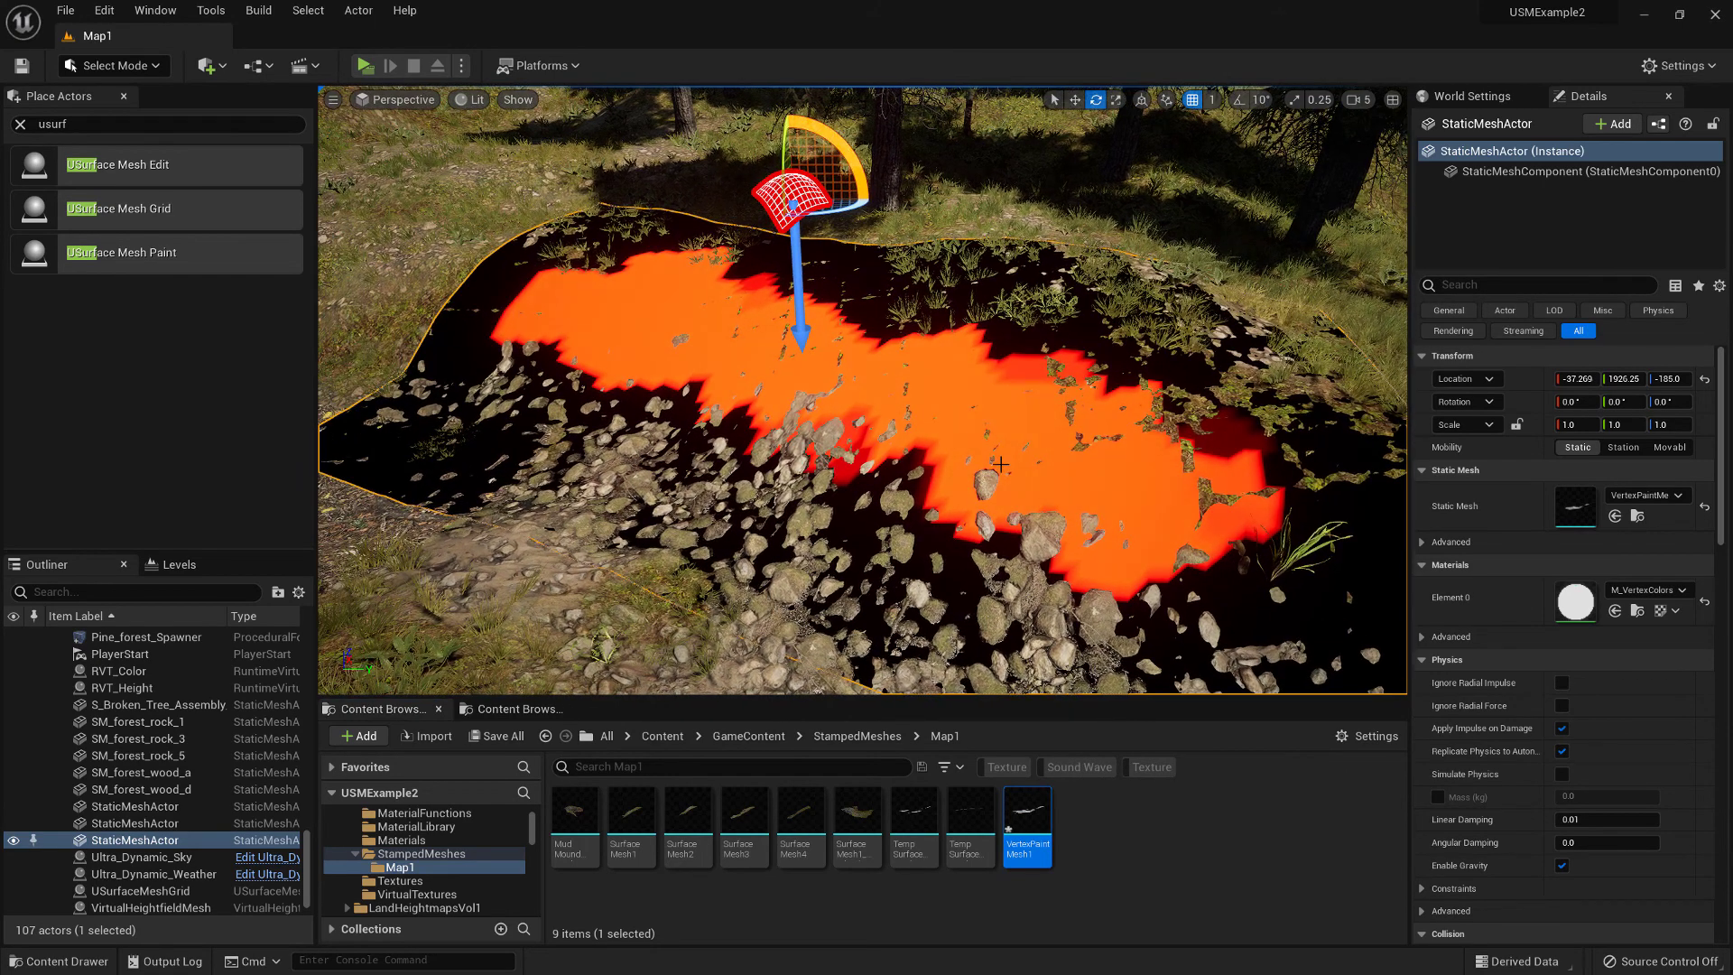
key("alt+2")
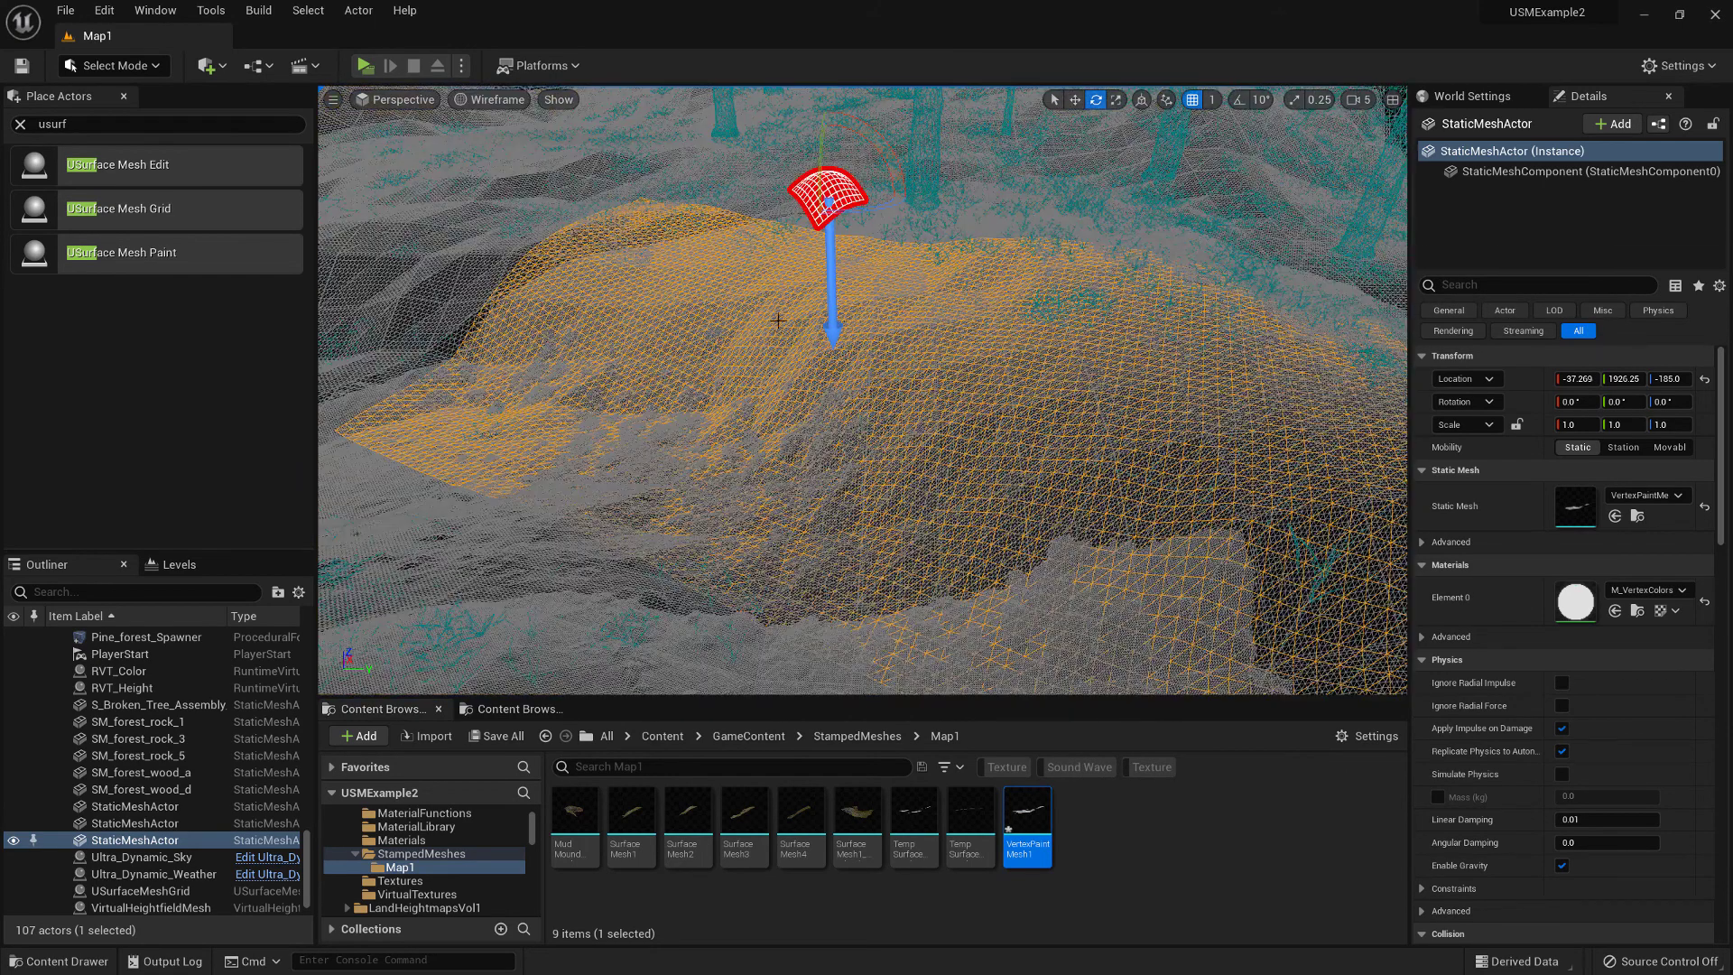
Step: Switch the viewport back to lit shading and activate the Paint tool in Mesh Paint mode
right_click_drag(931, 428, 988, 427)
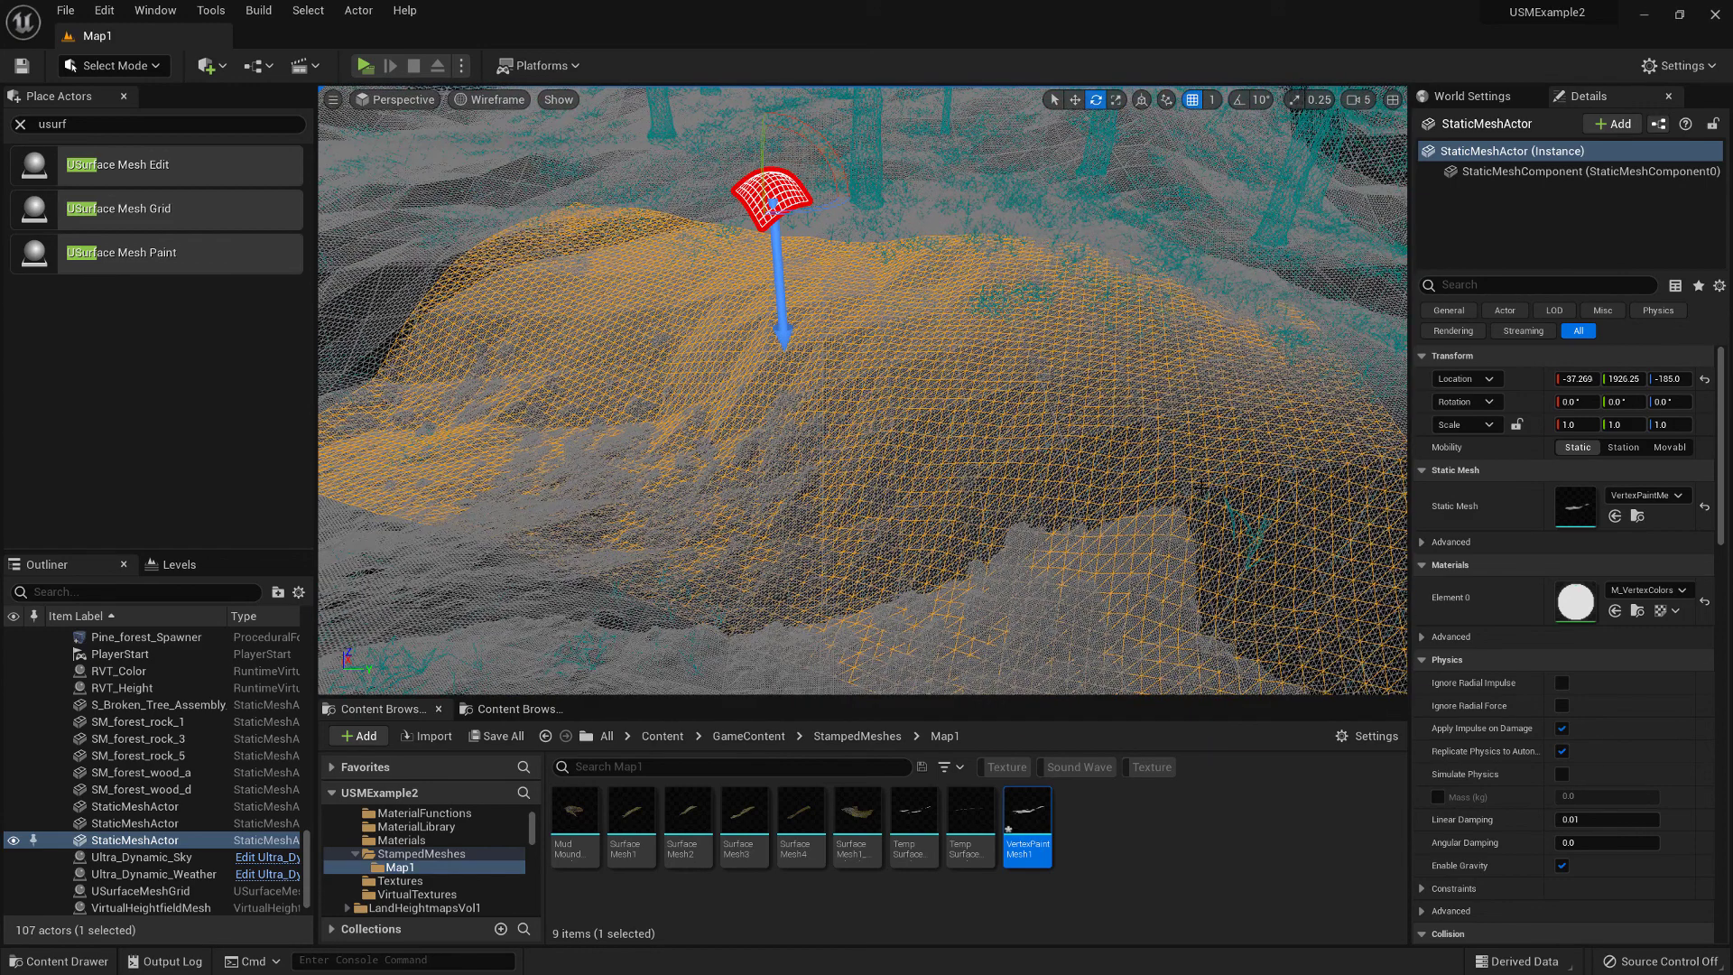
key("alt+4")
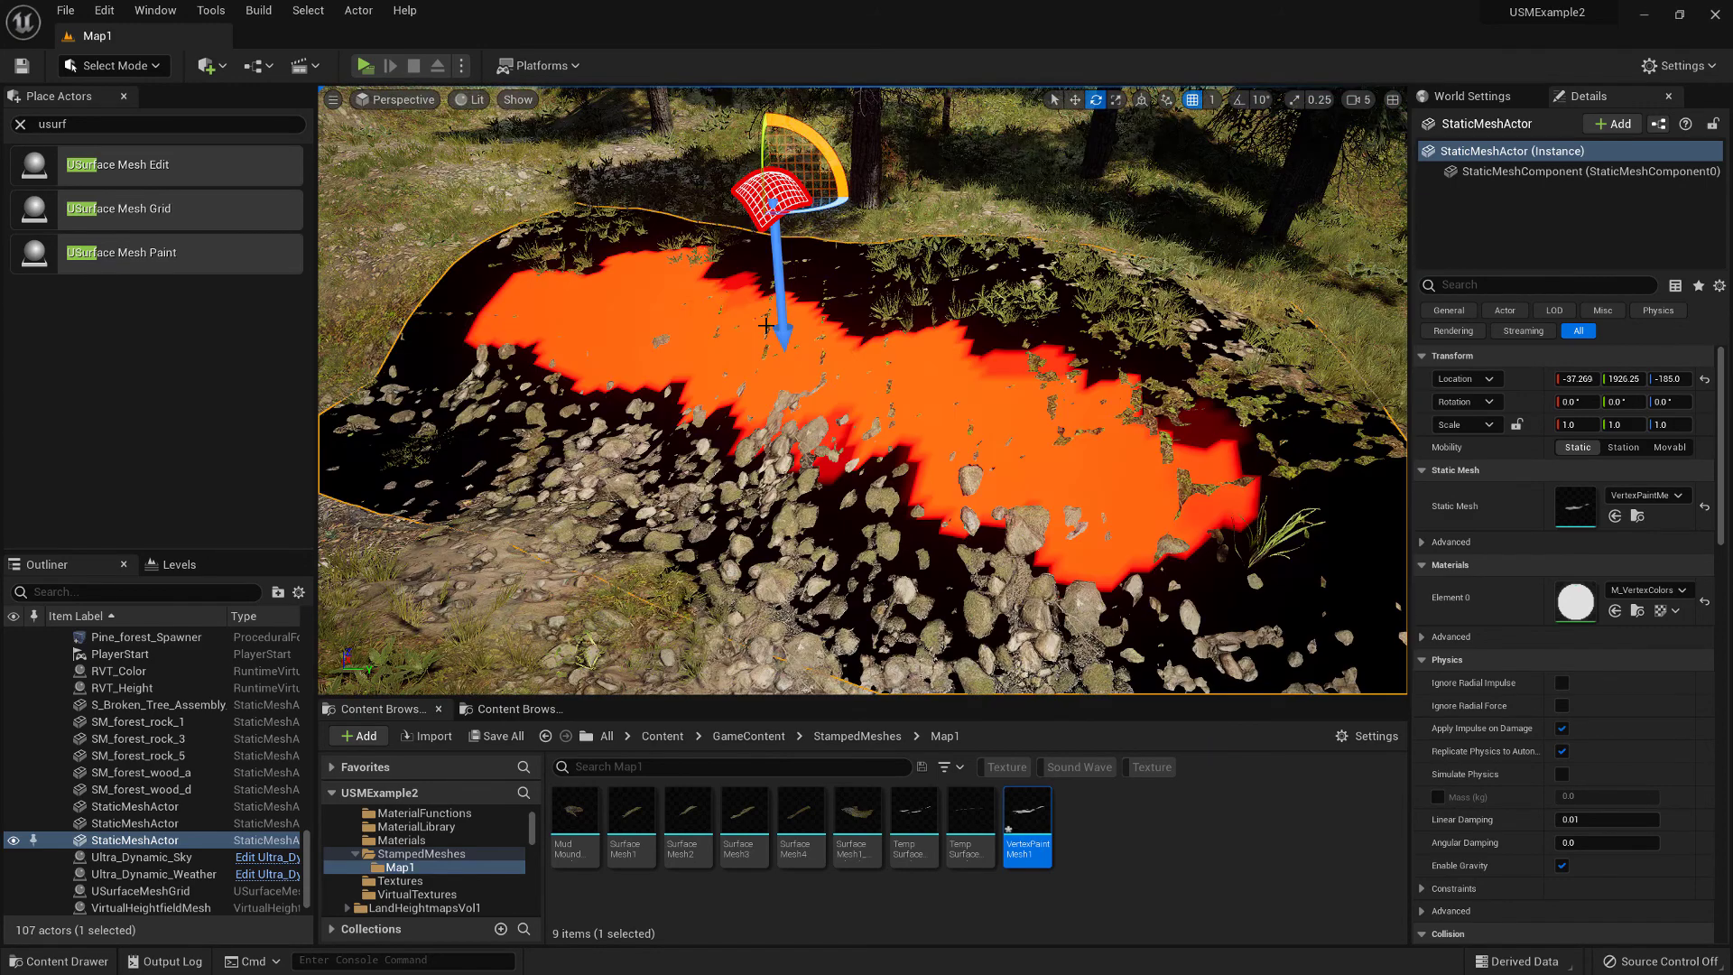
left_click(154, 66)
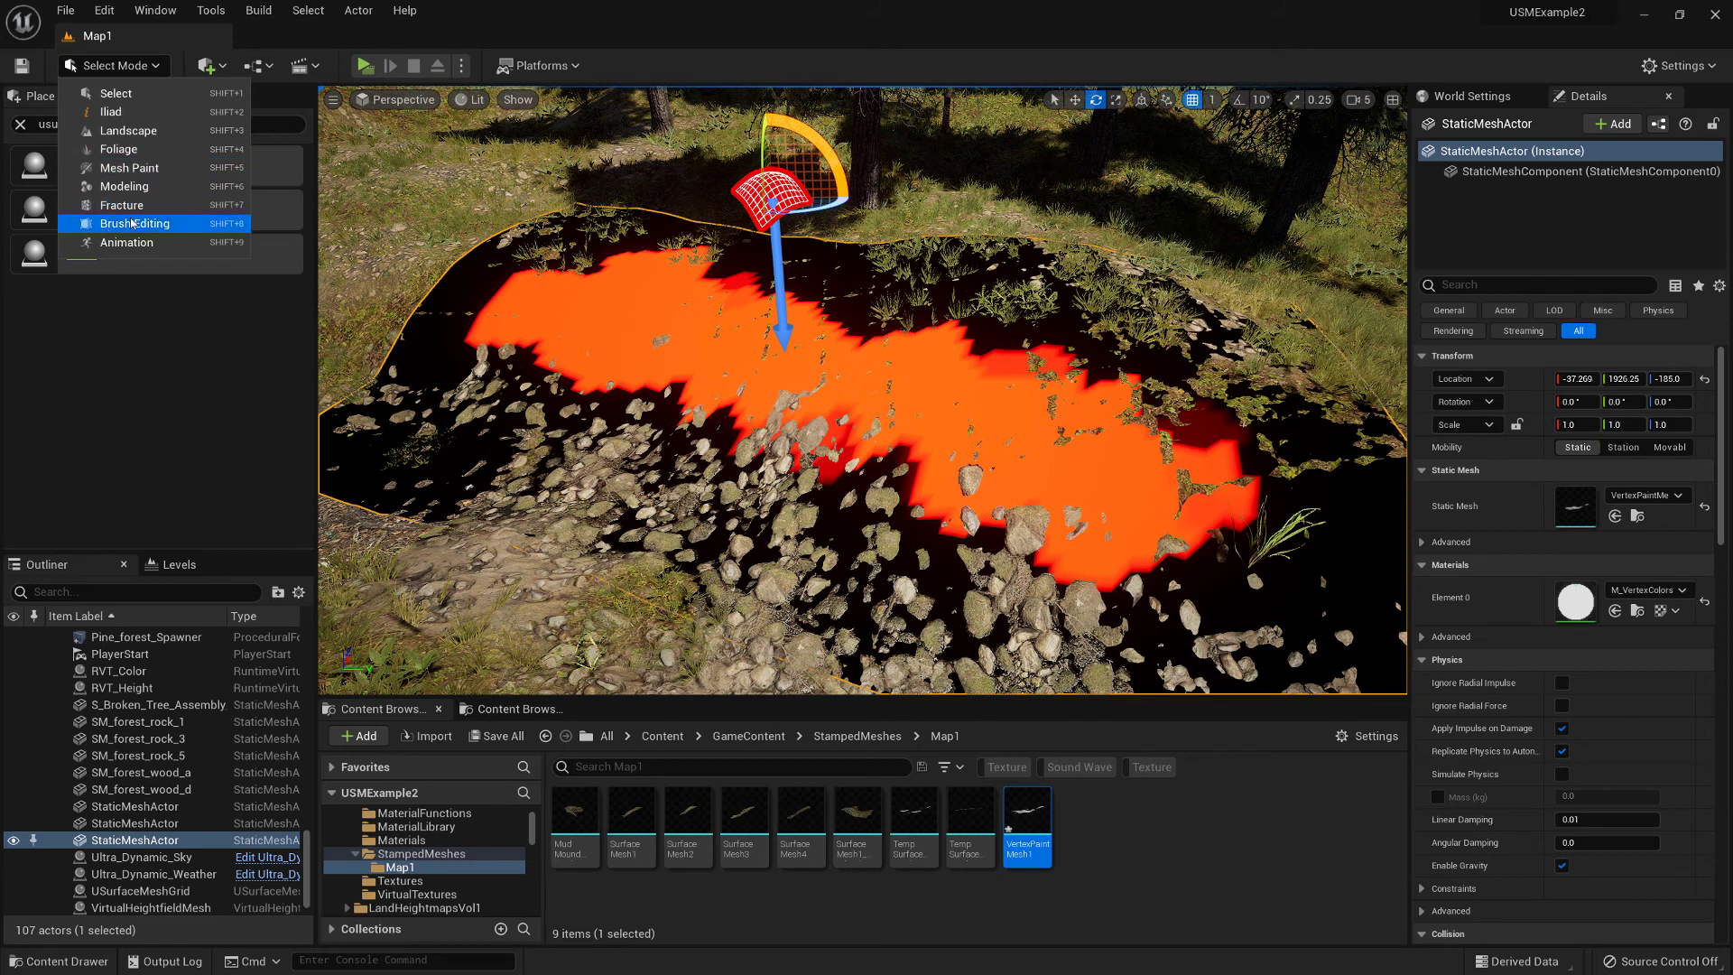
left_click(145, 168)
left_click(74, 170)
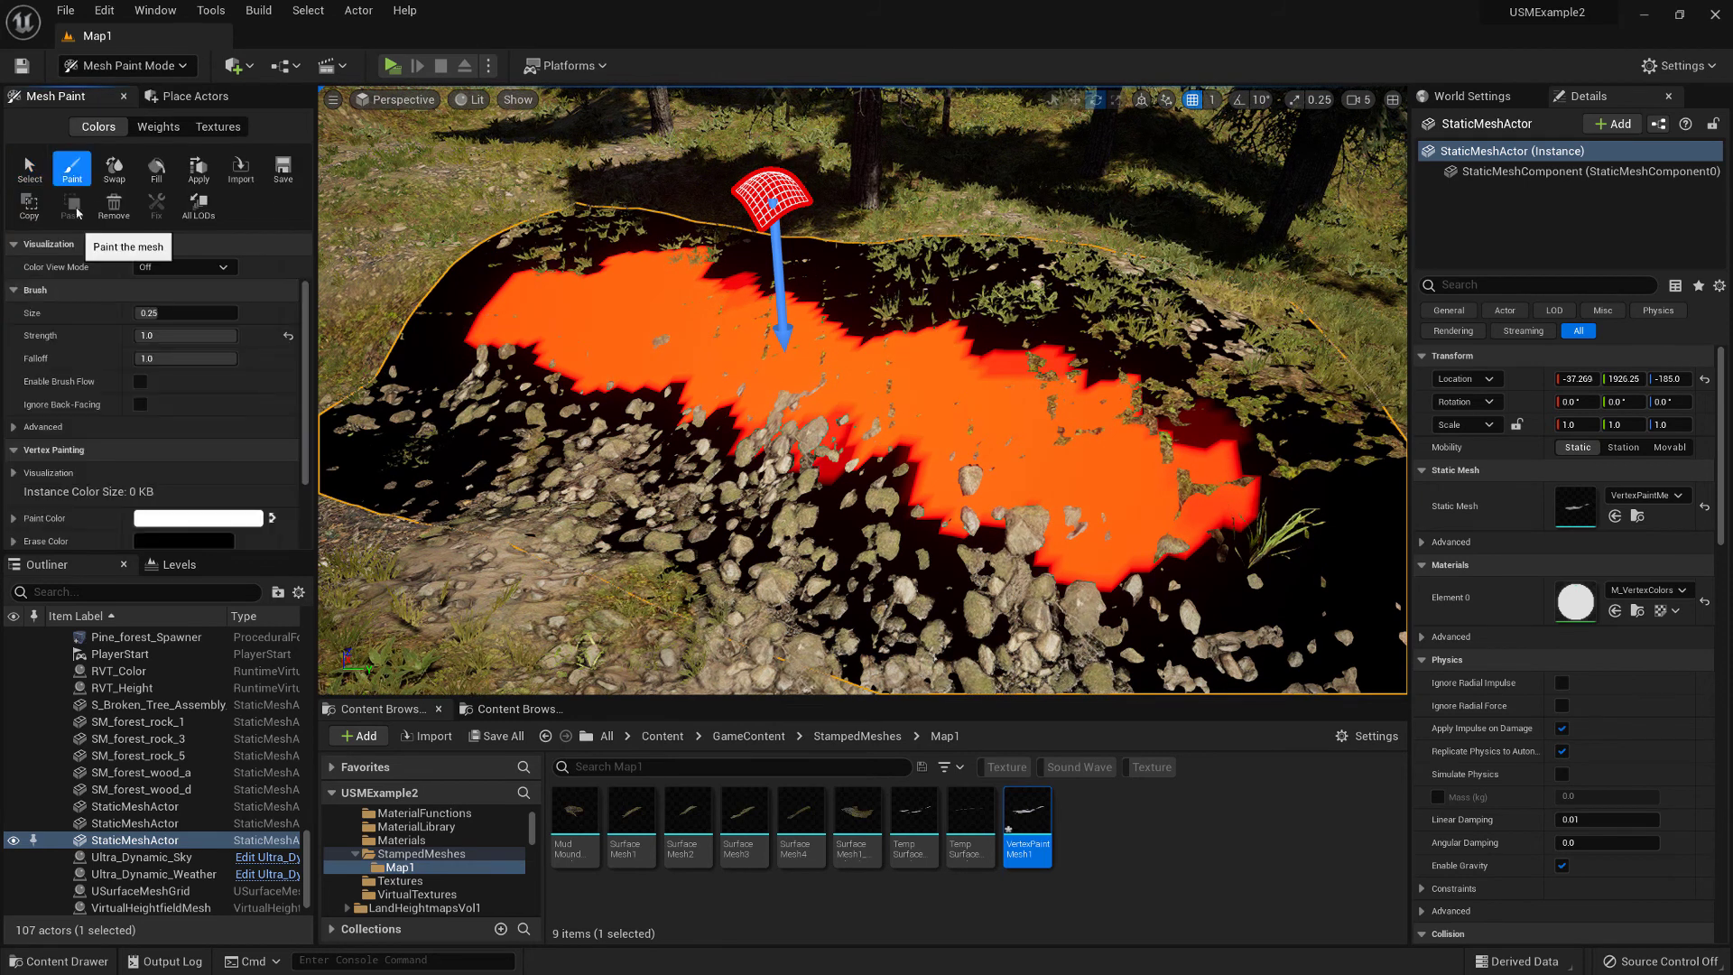
Step: Fill the mesh's red channel with black to clear the old paint, then restore white as the paint color
scroll(163, 451, "down", 3)
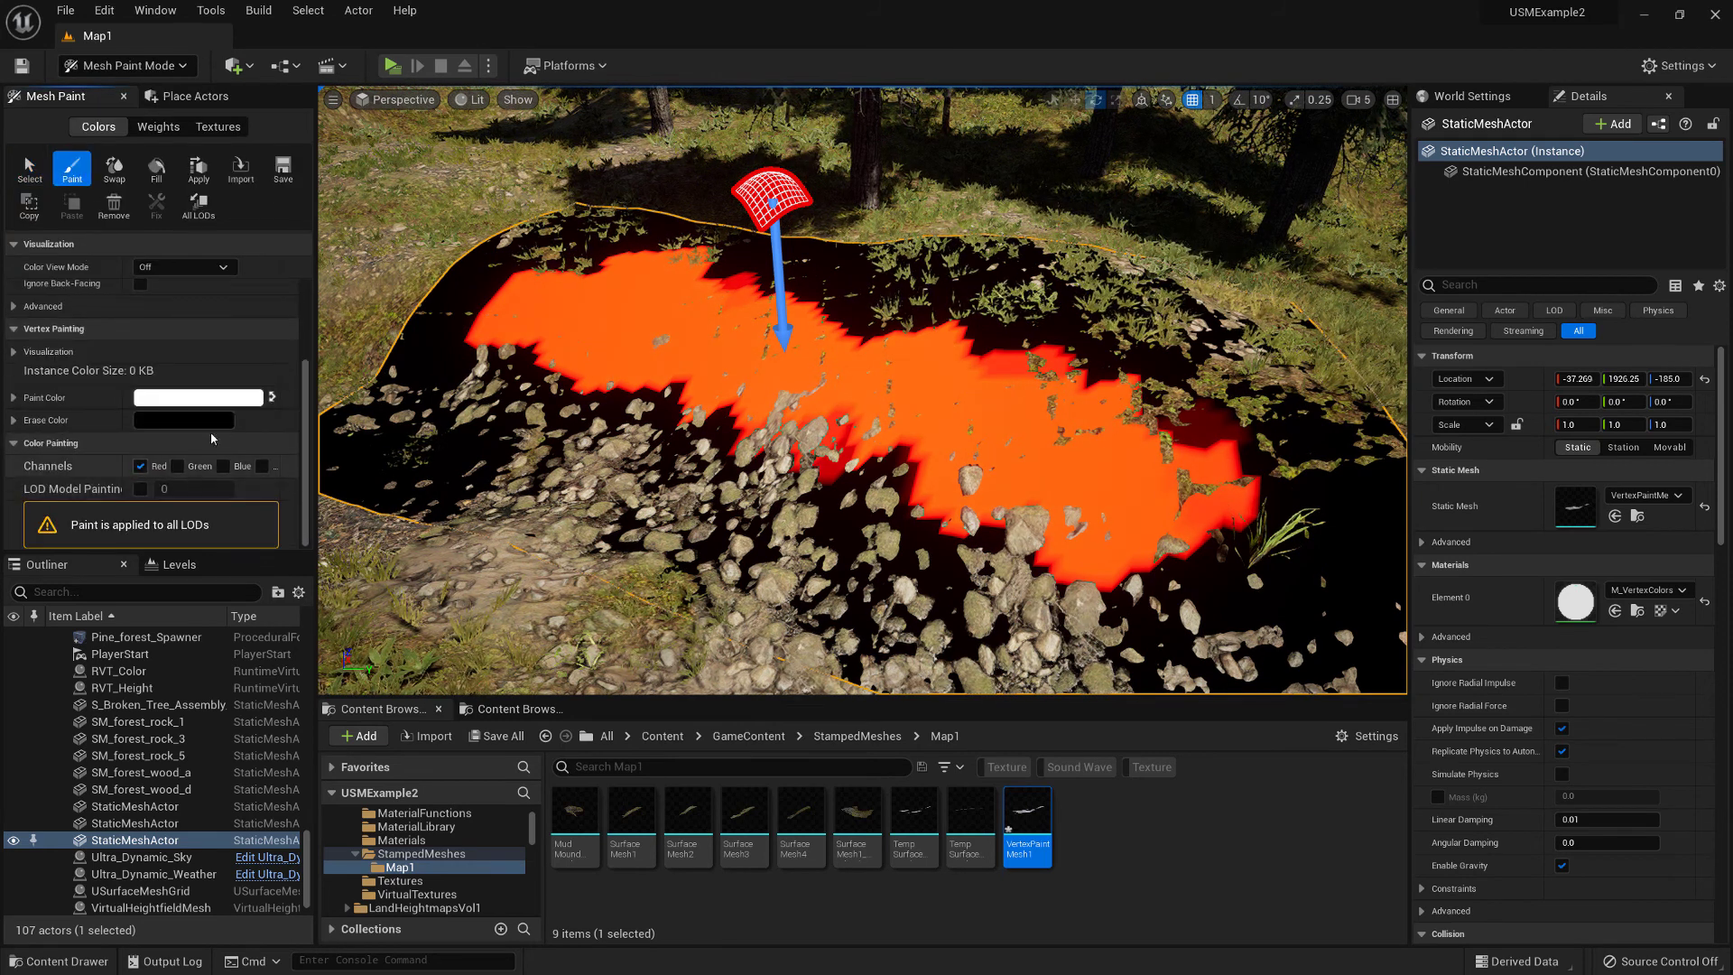
left_click(272, 398)
left_click(156, 167)
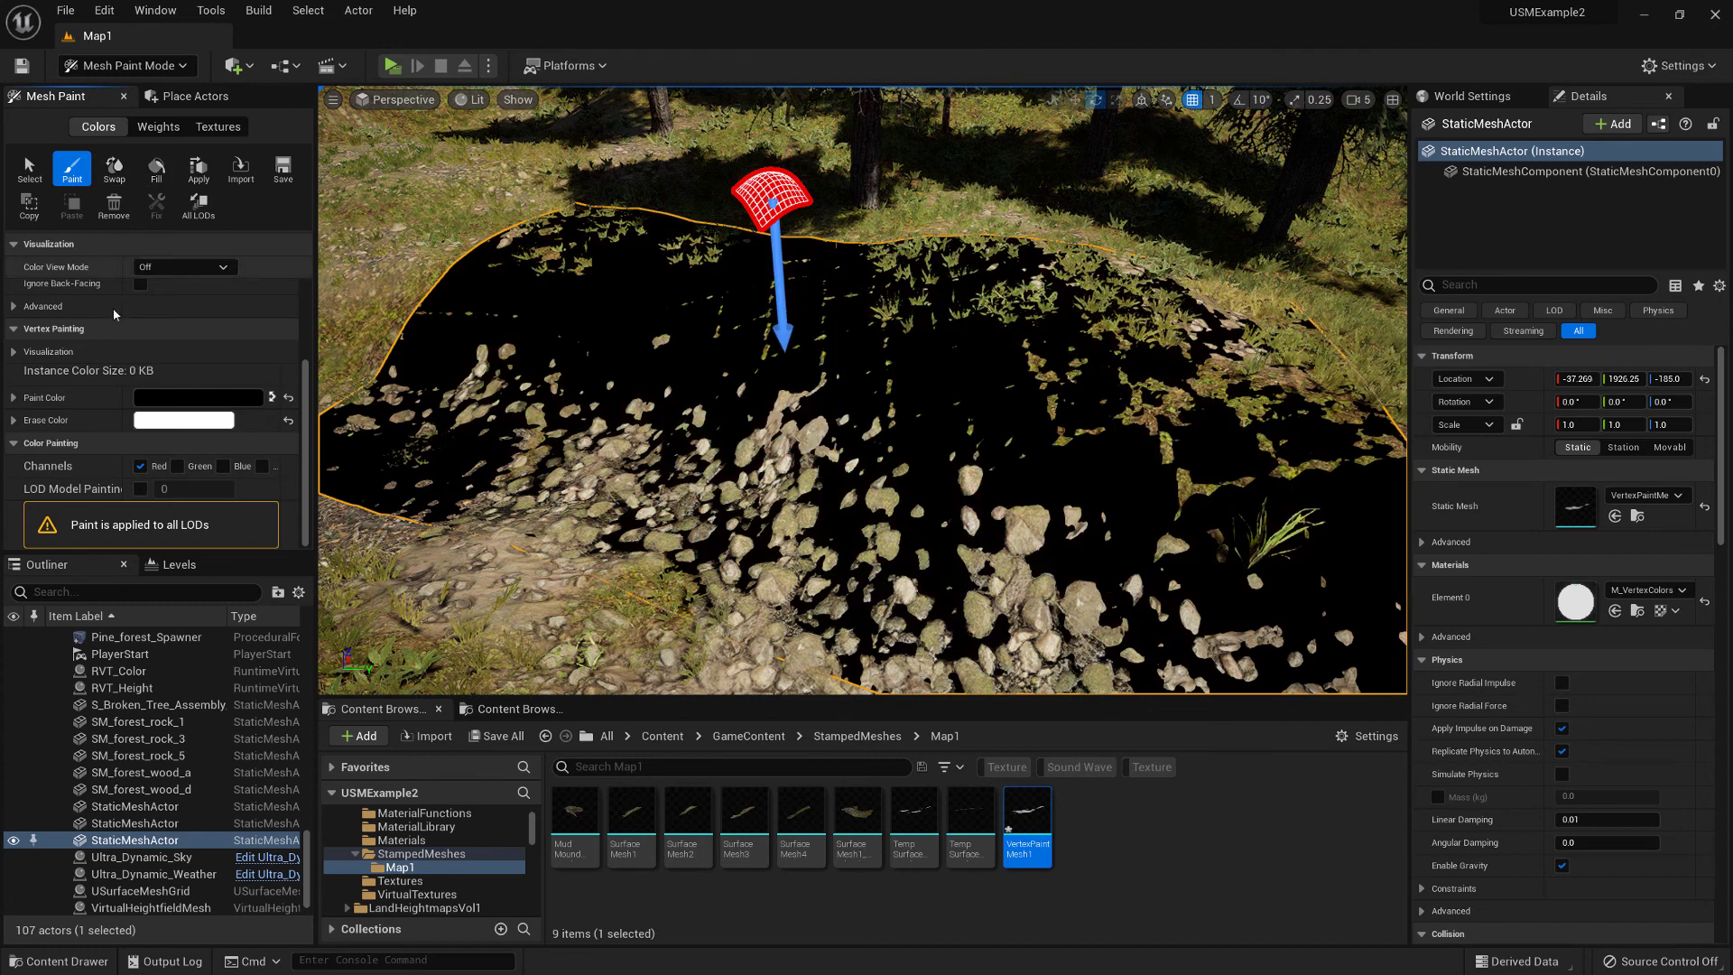
left_click(272, 397)
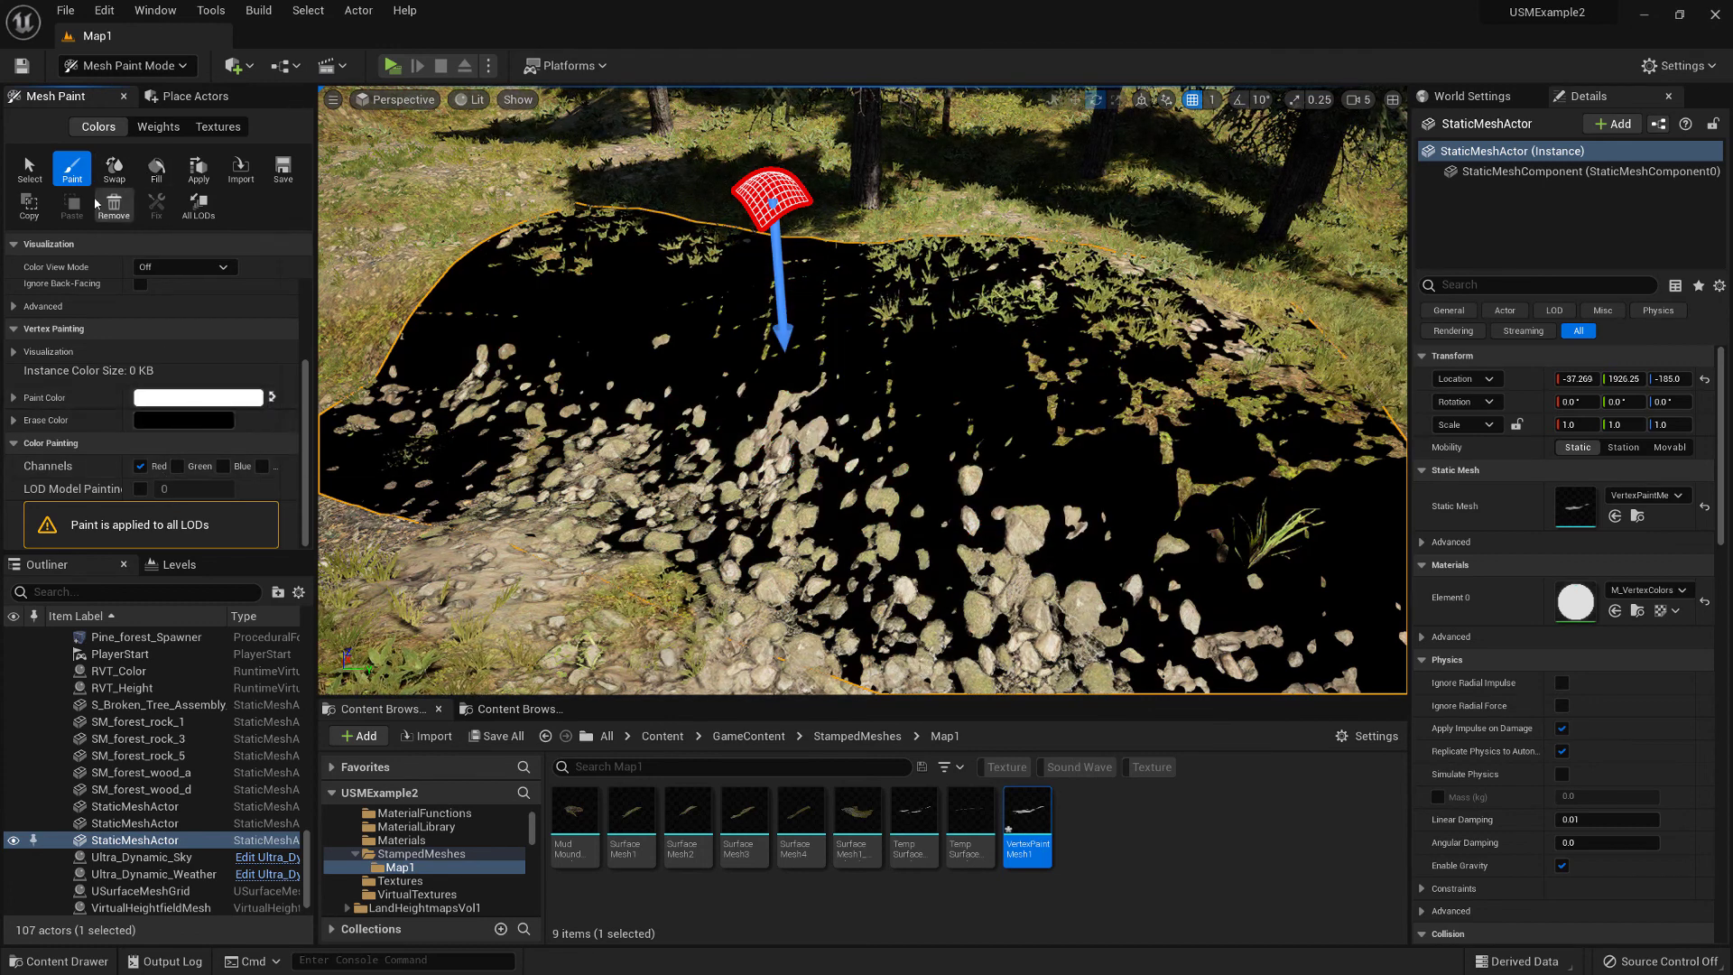
Step: Paint a broad band of the red channel along the length of the creek bank mesh
right_click_drag(791, 403, 885, 379)
mouse_move(639, 410)
right_mouse_down()
mouse_move(677, 368)
mouse_move(581, 367)
mouse_move(917, 388)
mouse_move(689, 290)
mouse_move(689, 367)
mouse_move(716, 328)
mouse_move(973, 460)
right_mouse_up()
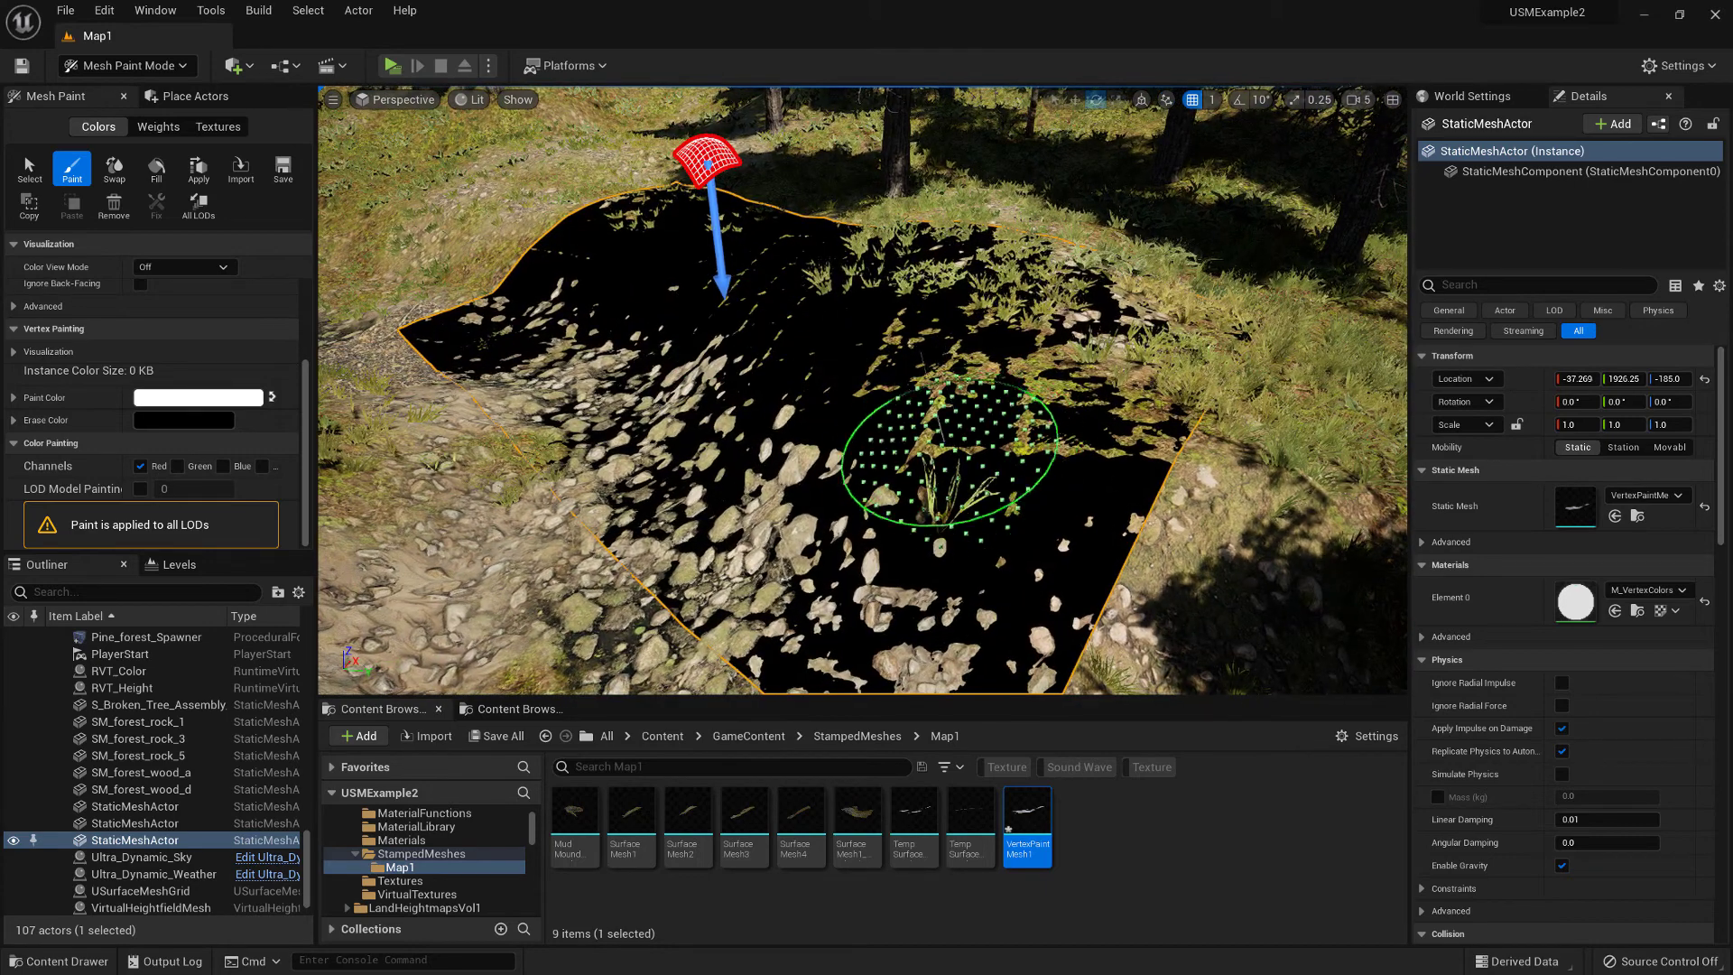
mouse_move(971, 454)
left_mouse_down()
mouse_move(808, 388)
mouse_move(795, 358)
left_mouse_up()
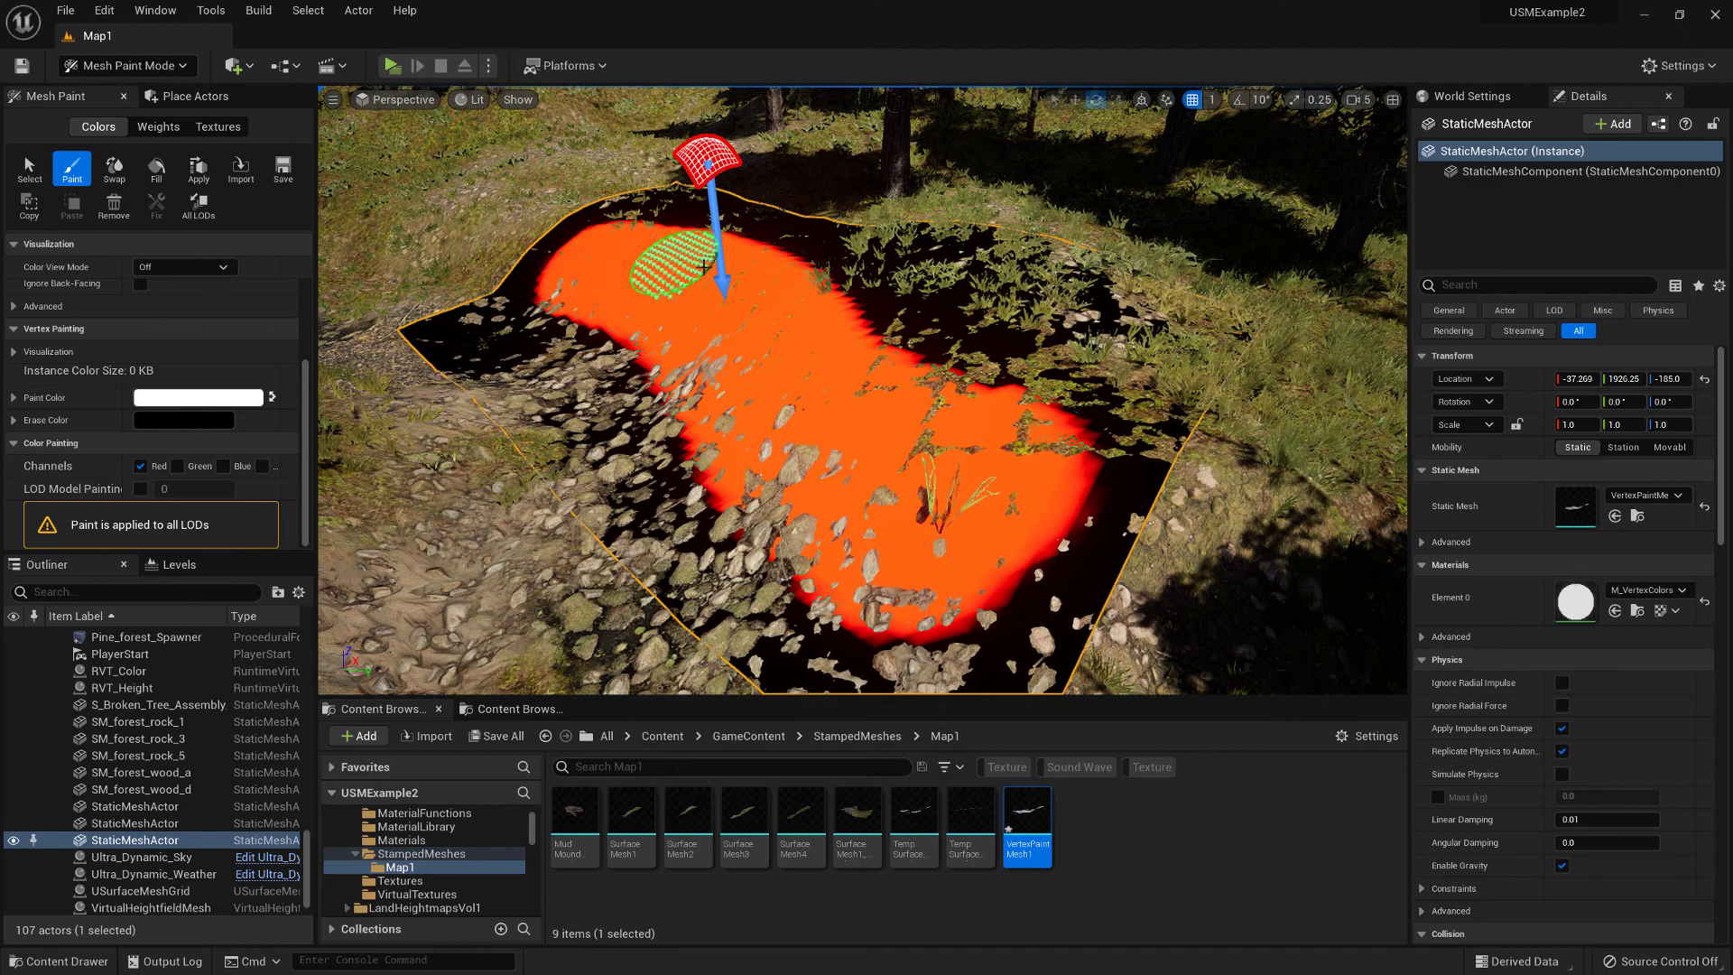
left_click_drag(968, 453, 965, 451)
right_click_drag(966, 451, 799, 354)
key("w")
mouse_move(804, 448)
right_mouse_down()
mouse_move(716, 553)
mouse_move(977, 614)
mouse_move(960, 503)
mouse_move(890, 472)
mouse_move(912, 503)
mouse_move(870, 388)
mouse_move(872, 425)
right_mouse_up()
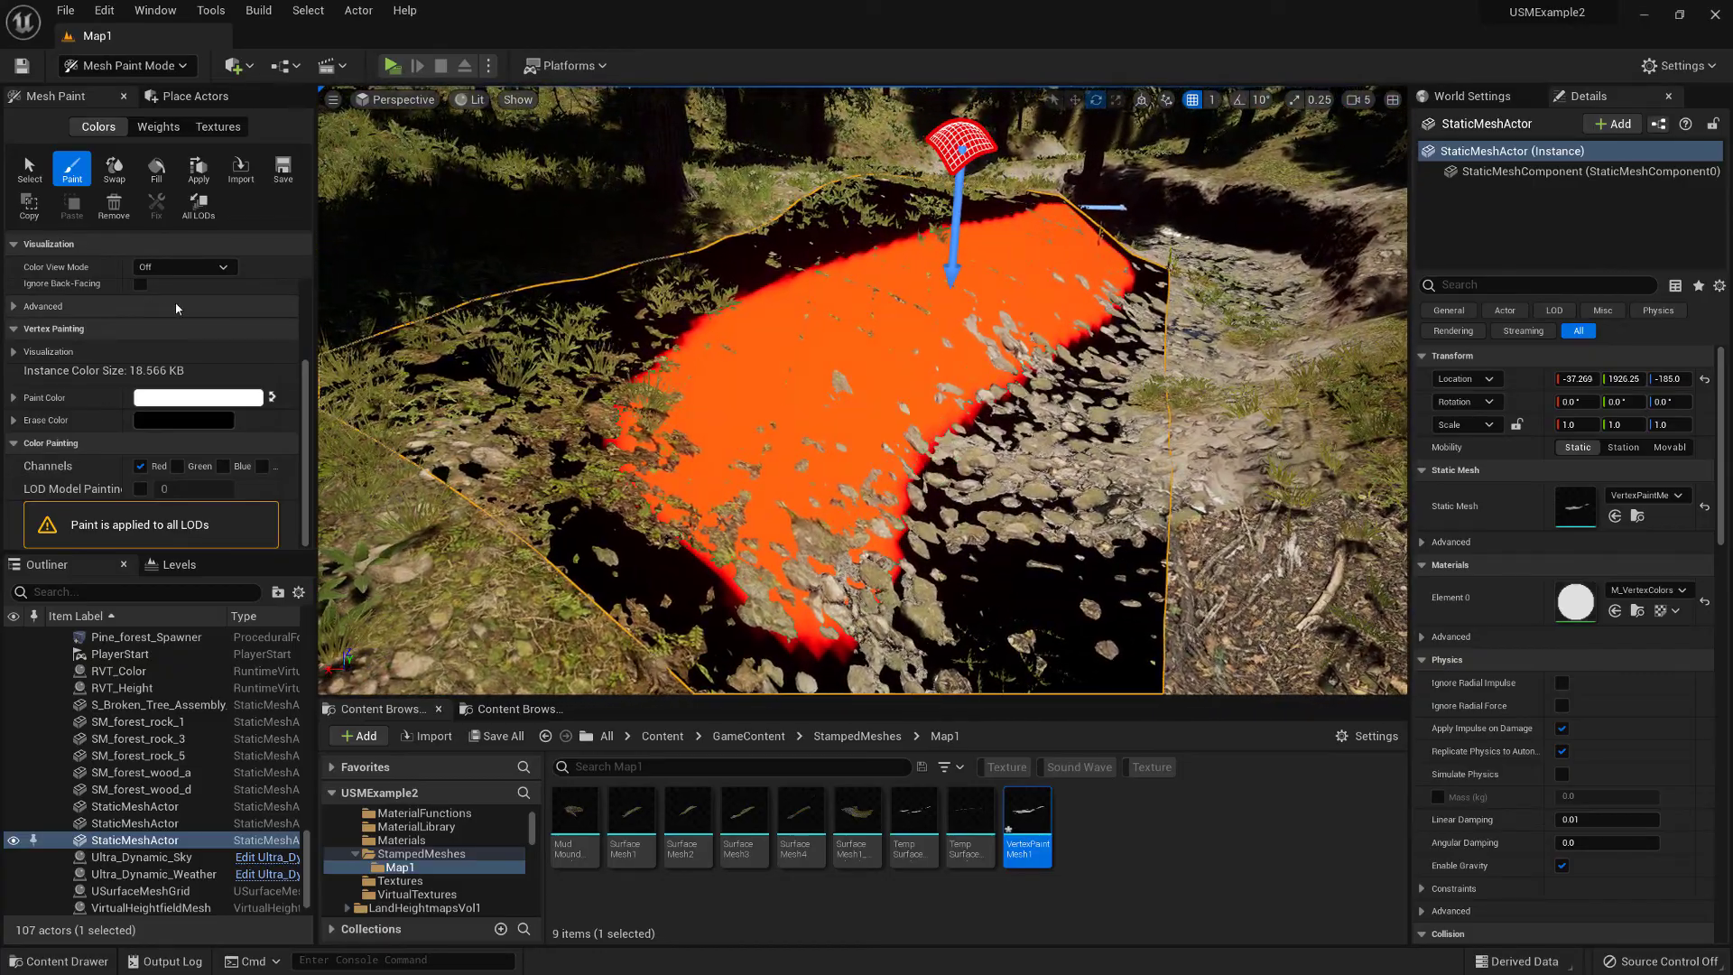
Step: Erase along the red band's edges to narrow and soften it, using brush size 0.2 and strength 0.5
scroll(175, 302, "up", 3)
left_click(180, 335)
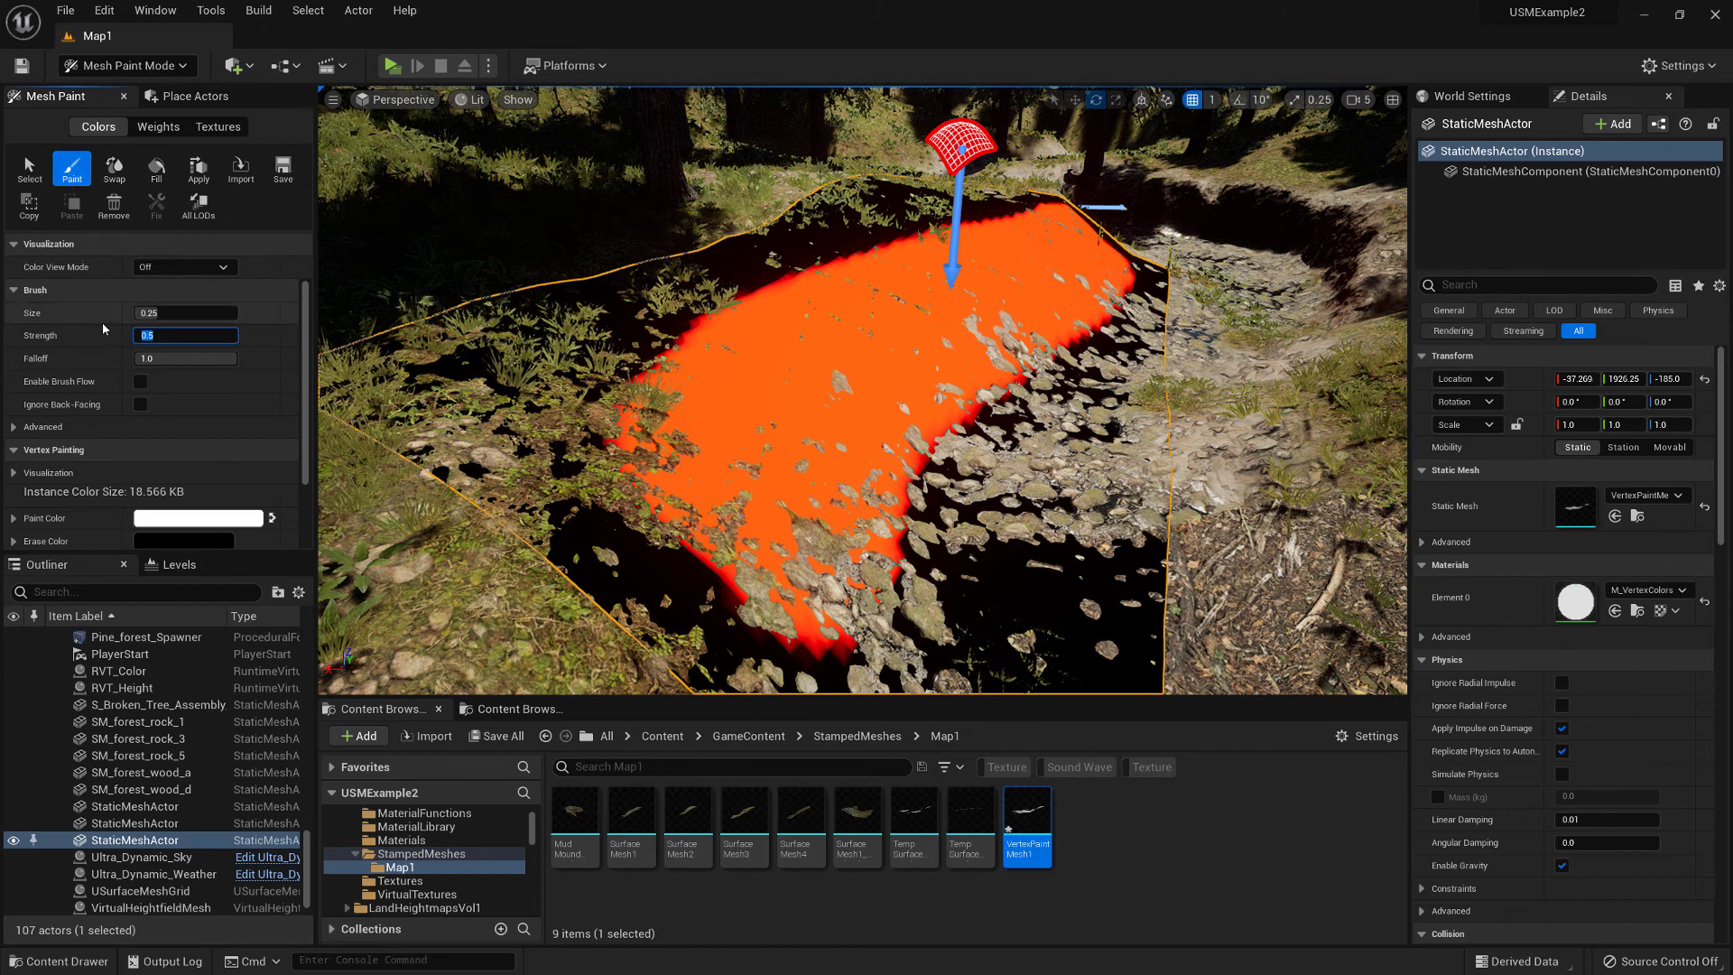
left_click(152, 313)
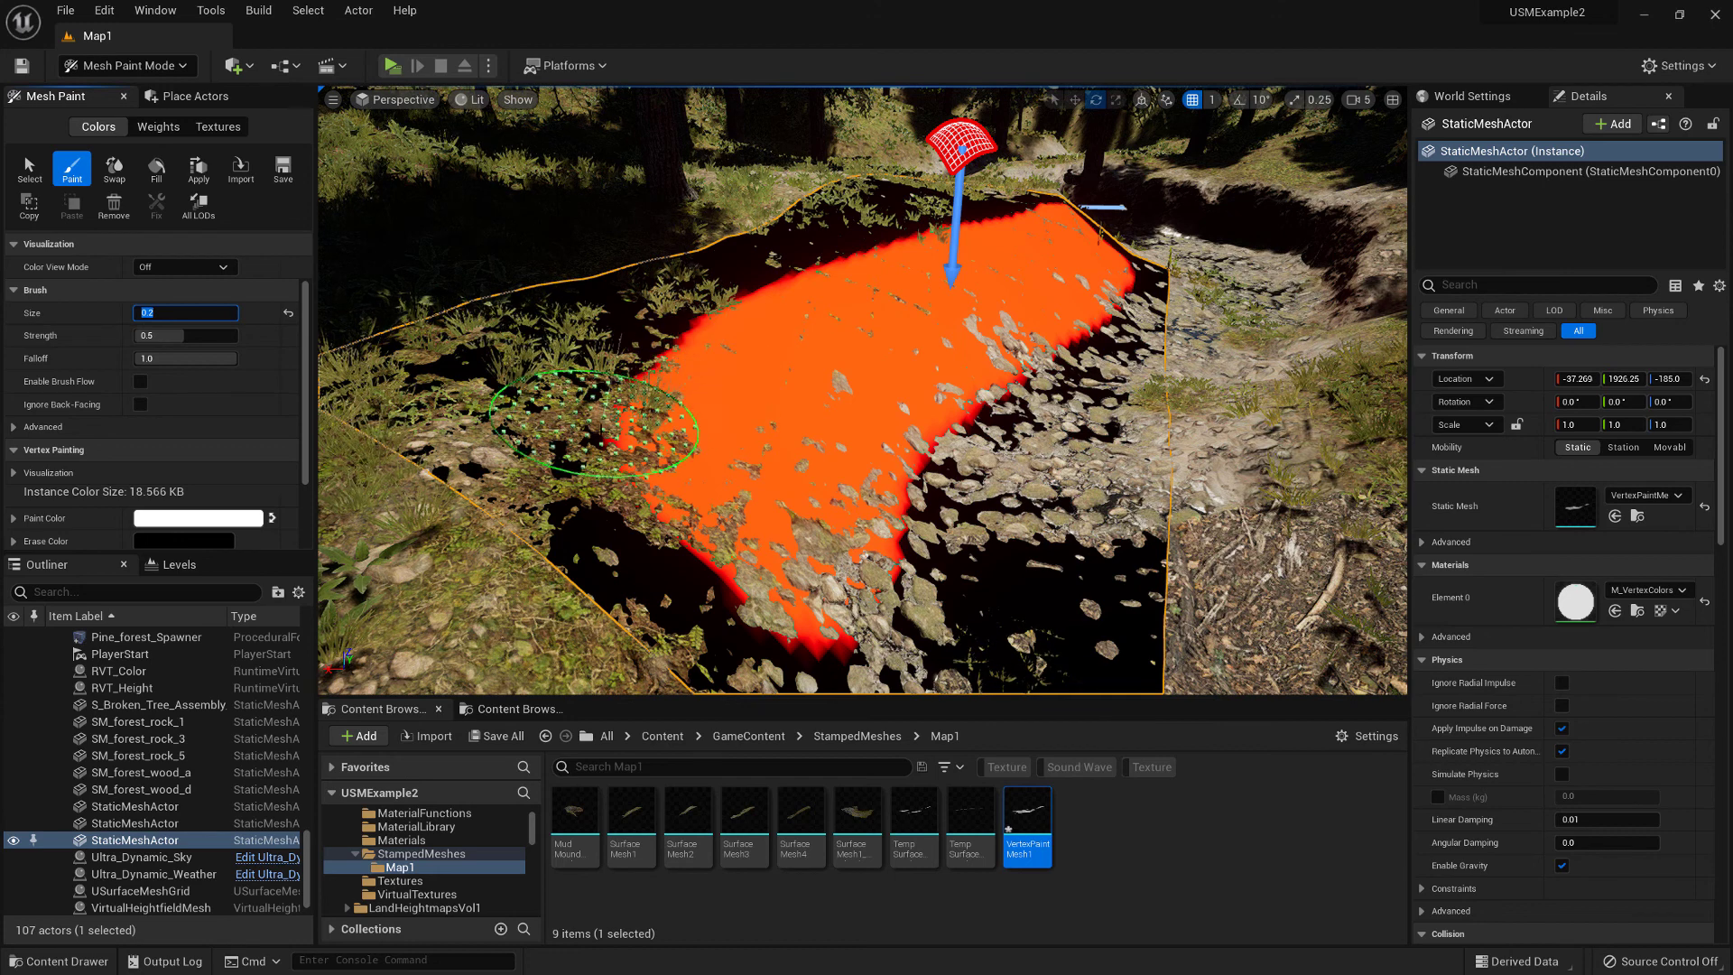
left_click_drag(599, 435, 544, 492)
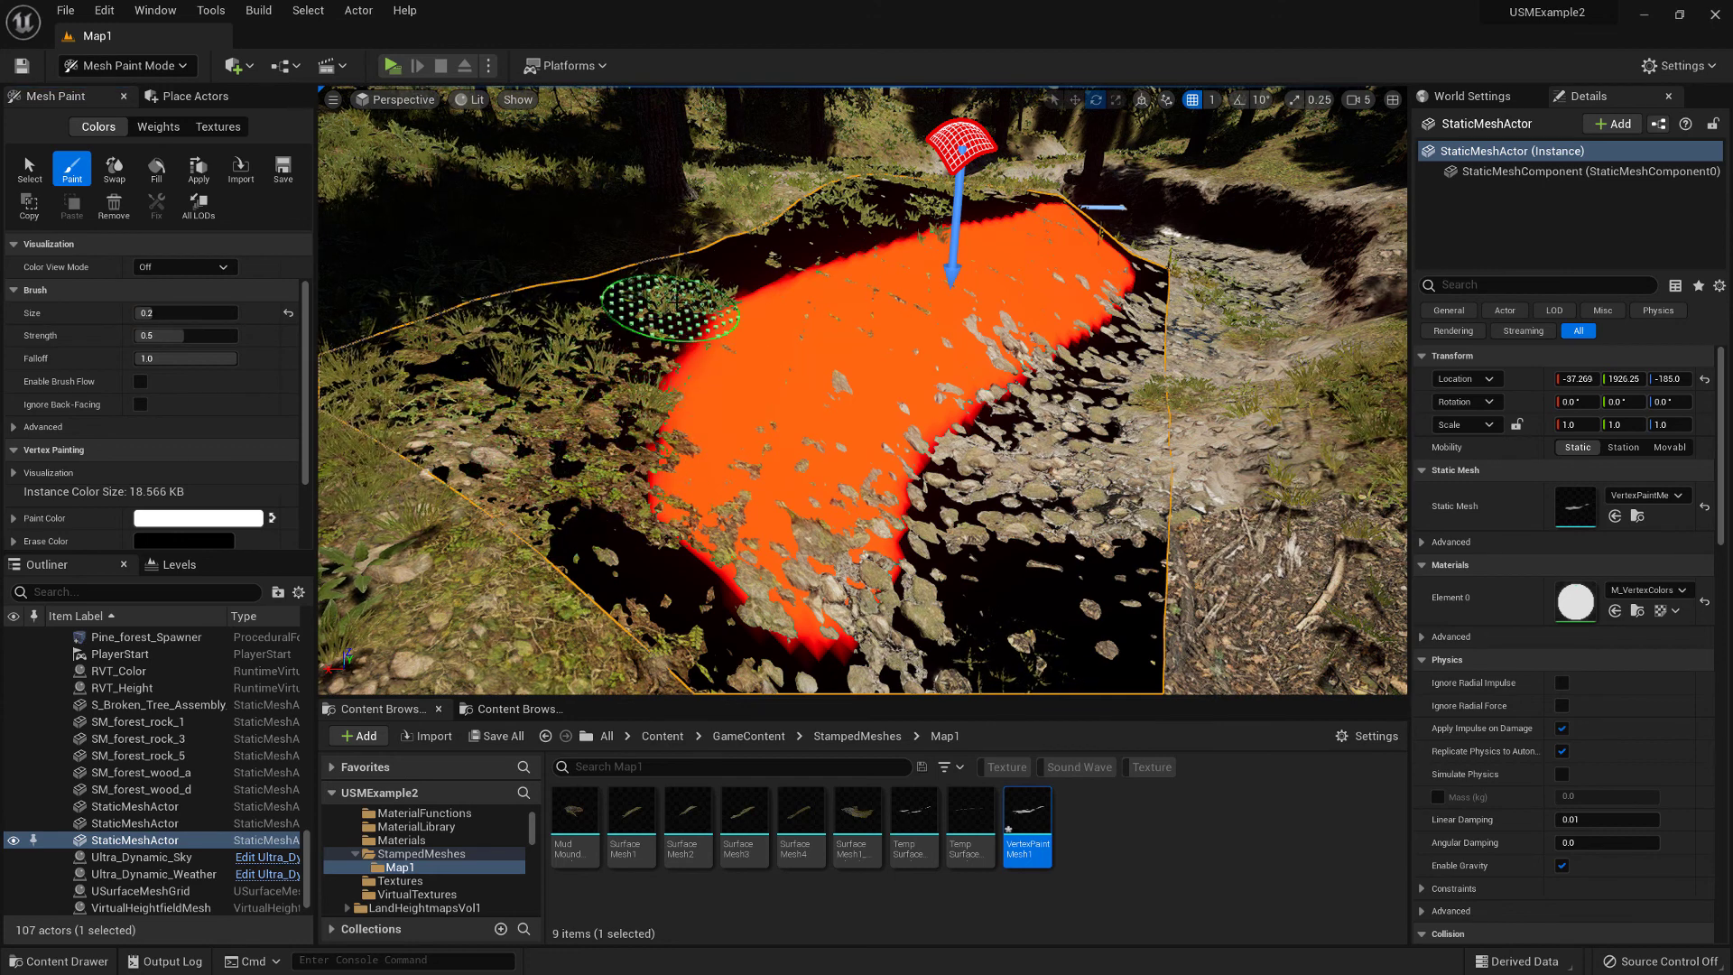
left_click_drag(605, 436, 565, 508)
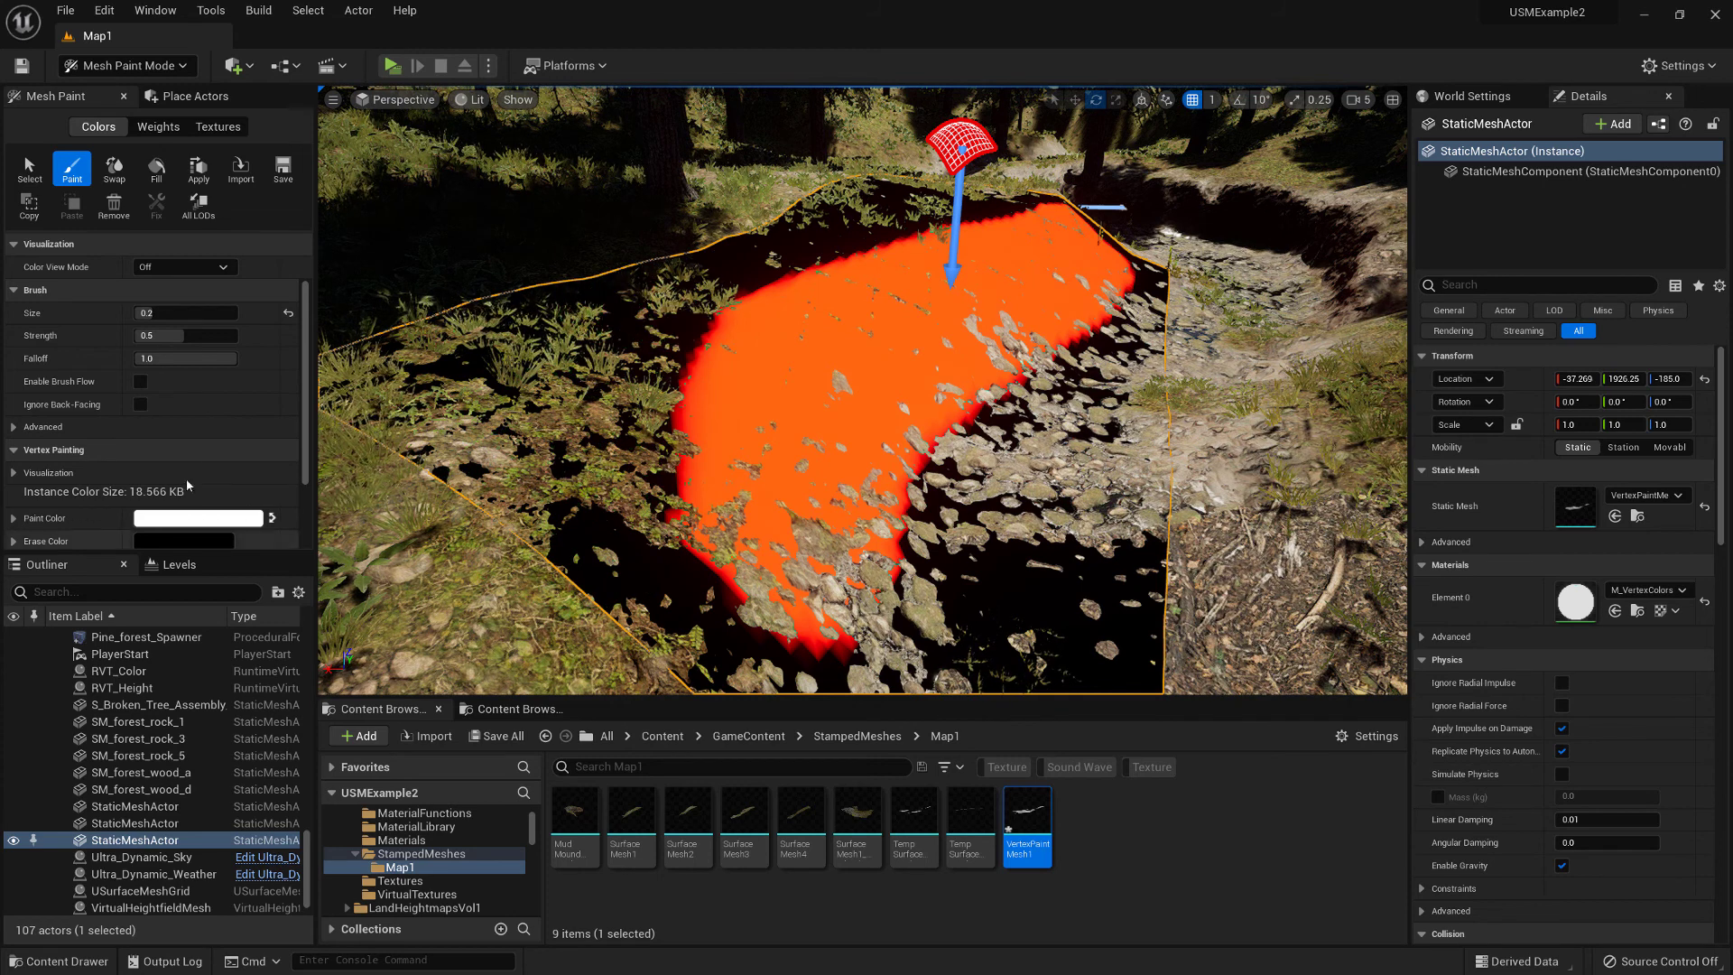
scroll(172, 486, "down", 2)
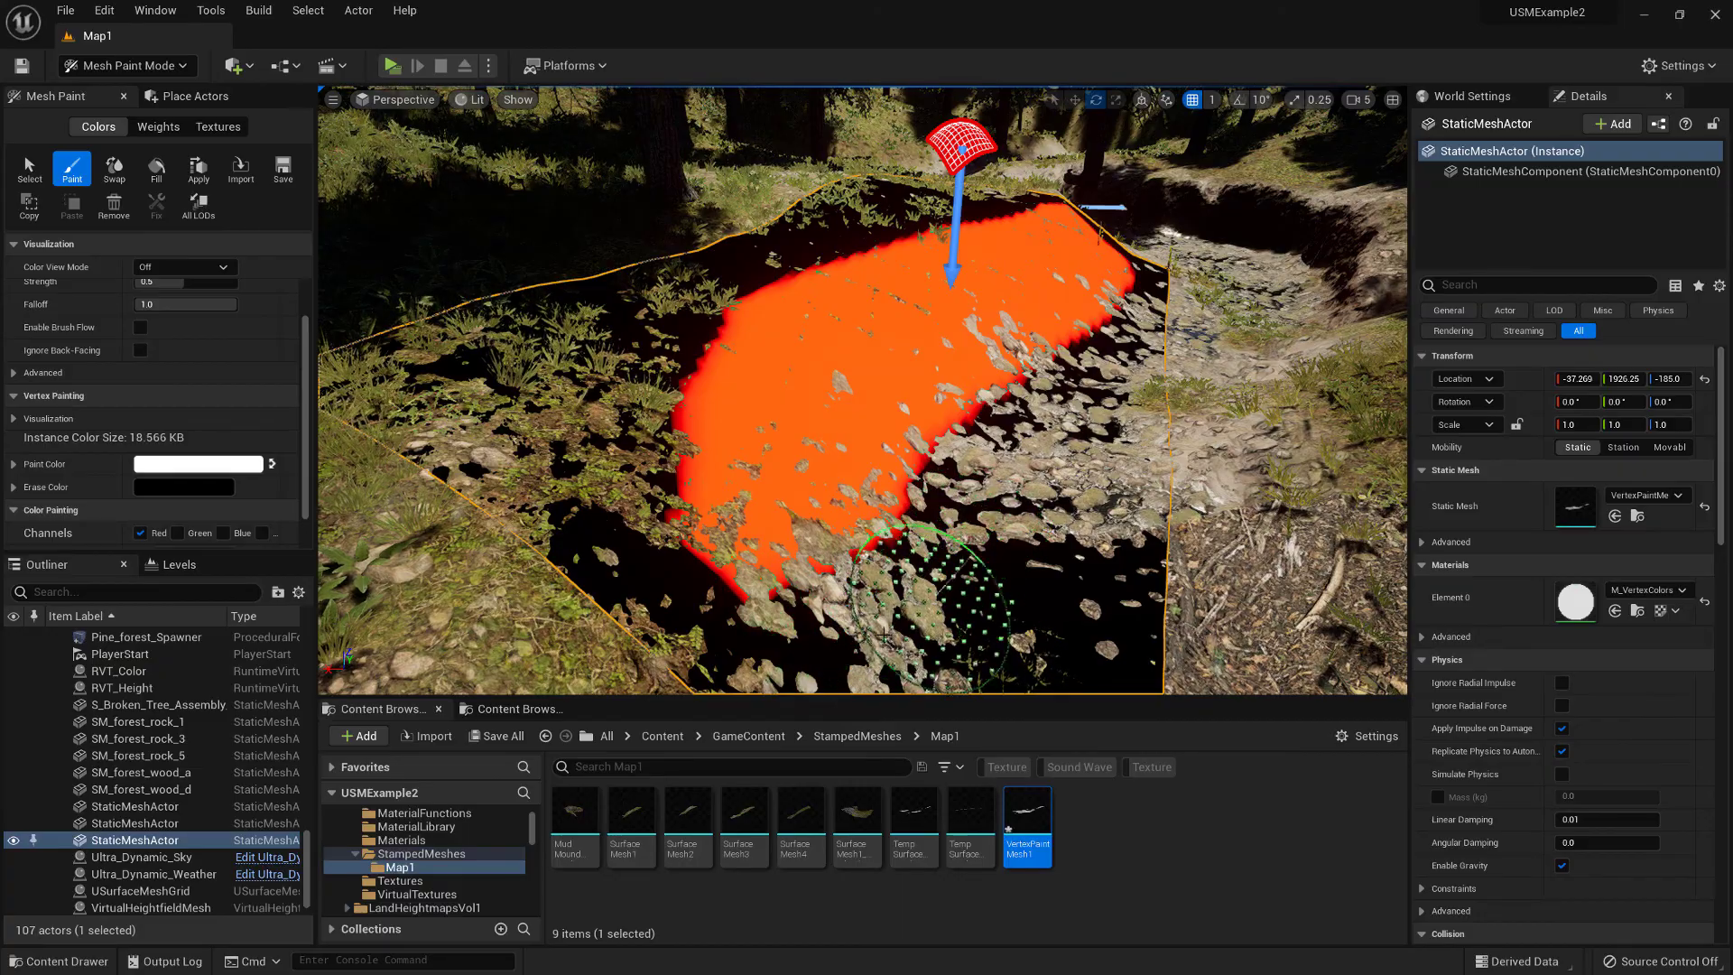
mouse_move(616, 316)
right_mouse_down()
mouse_move(843, 424)
mouse_move(426, 456)
mouse_move(379, 362)
mouse_move(408, 271)
mouse_move(738, 248)
mouse_move(746, 228)
mouse_move(733, 344)
right_mouse_up()
mouse_move(998, 312)
left_mouse_down("shift")
mouse_move(1029, 379)
mouse_move(1006, 401)
left_mouse_up("shift")
mouse_move(646, 438)
left_mouse_down("shift")
mouse_move(801, 621)
mouse_move(939, 614)
left_mouse_up("shift")
mouse_move(802, 442)
right_mouse_down()
mouse_move(689, 402)
mouse_move(877, 496)
mouse_move(926, 482)
right_mouse_up()
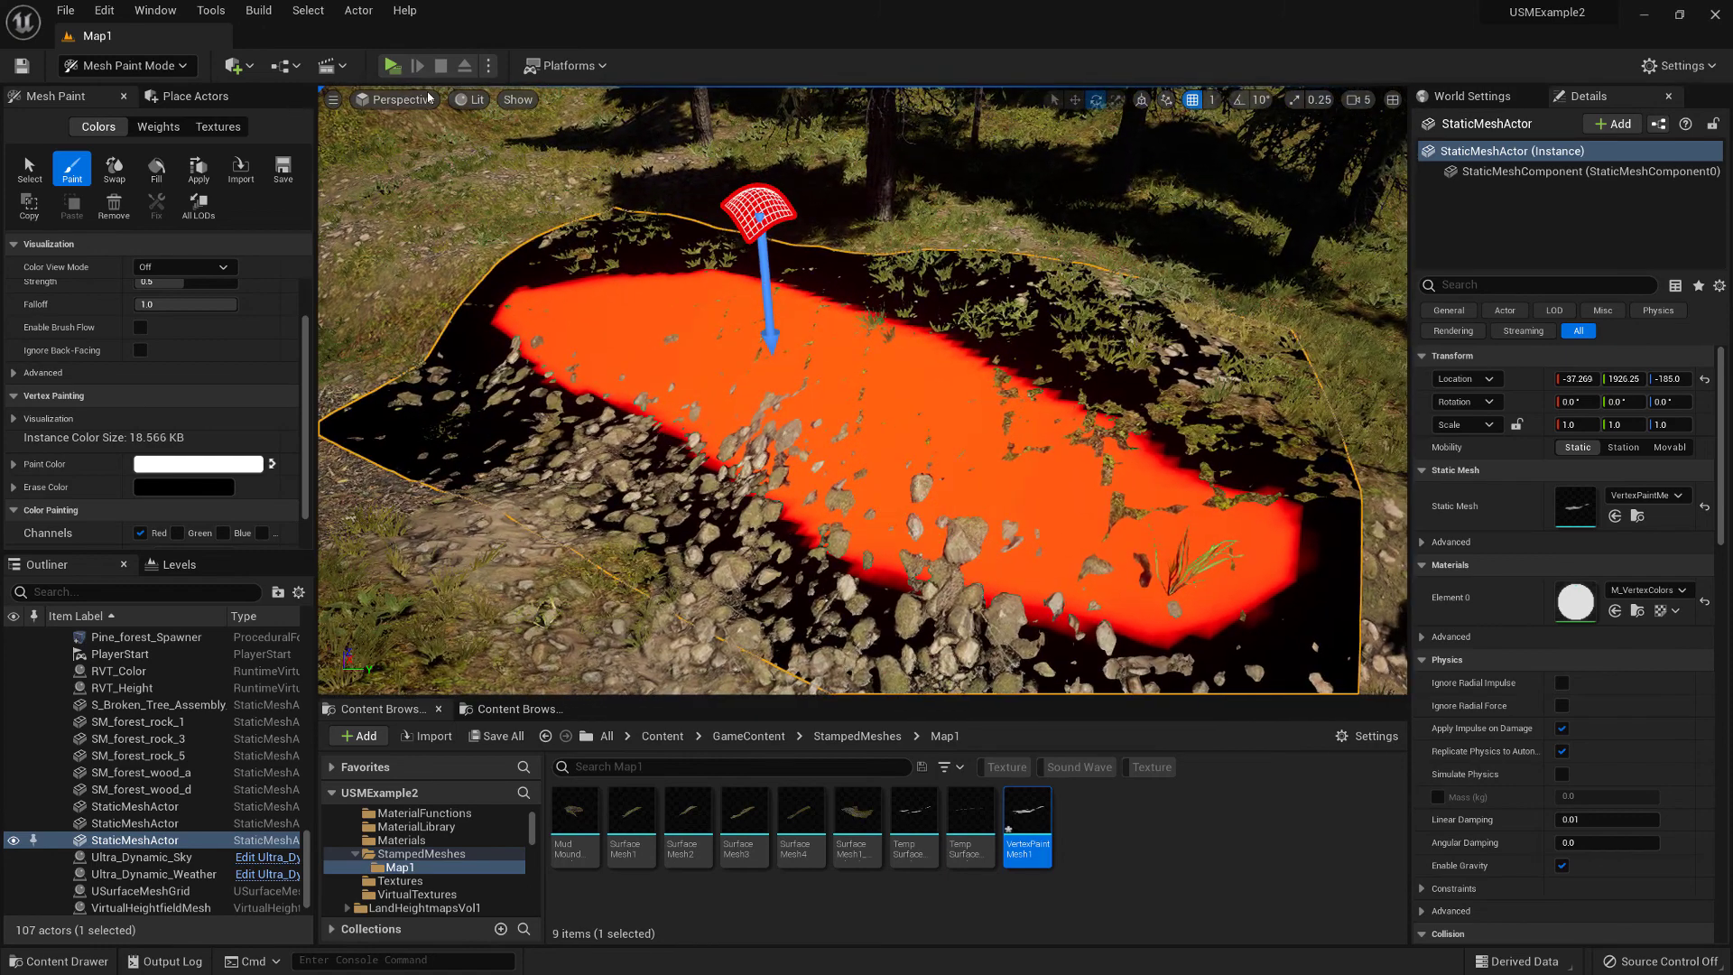
Step: Return to Select mode and place a USurface Mesh Paint actor on the ground beside the painted mesh
left_click(127, 69)
left_click(118, 87)
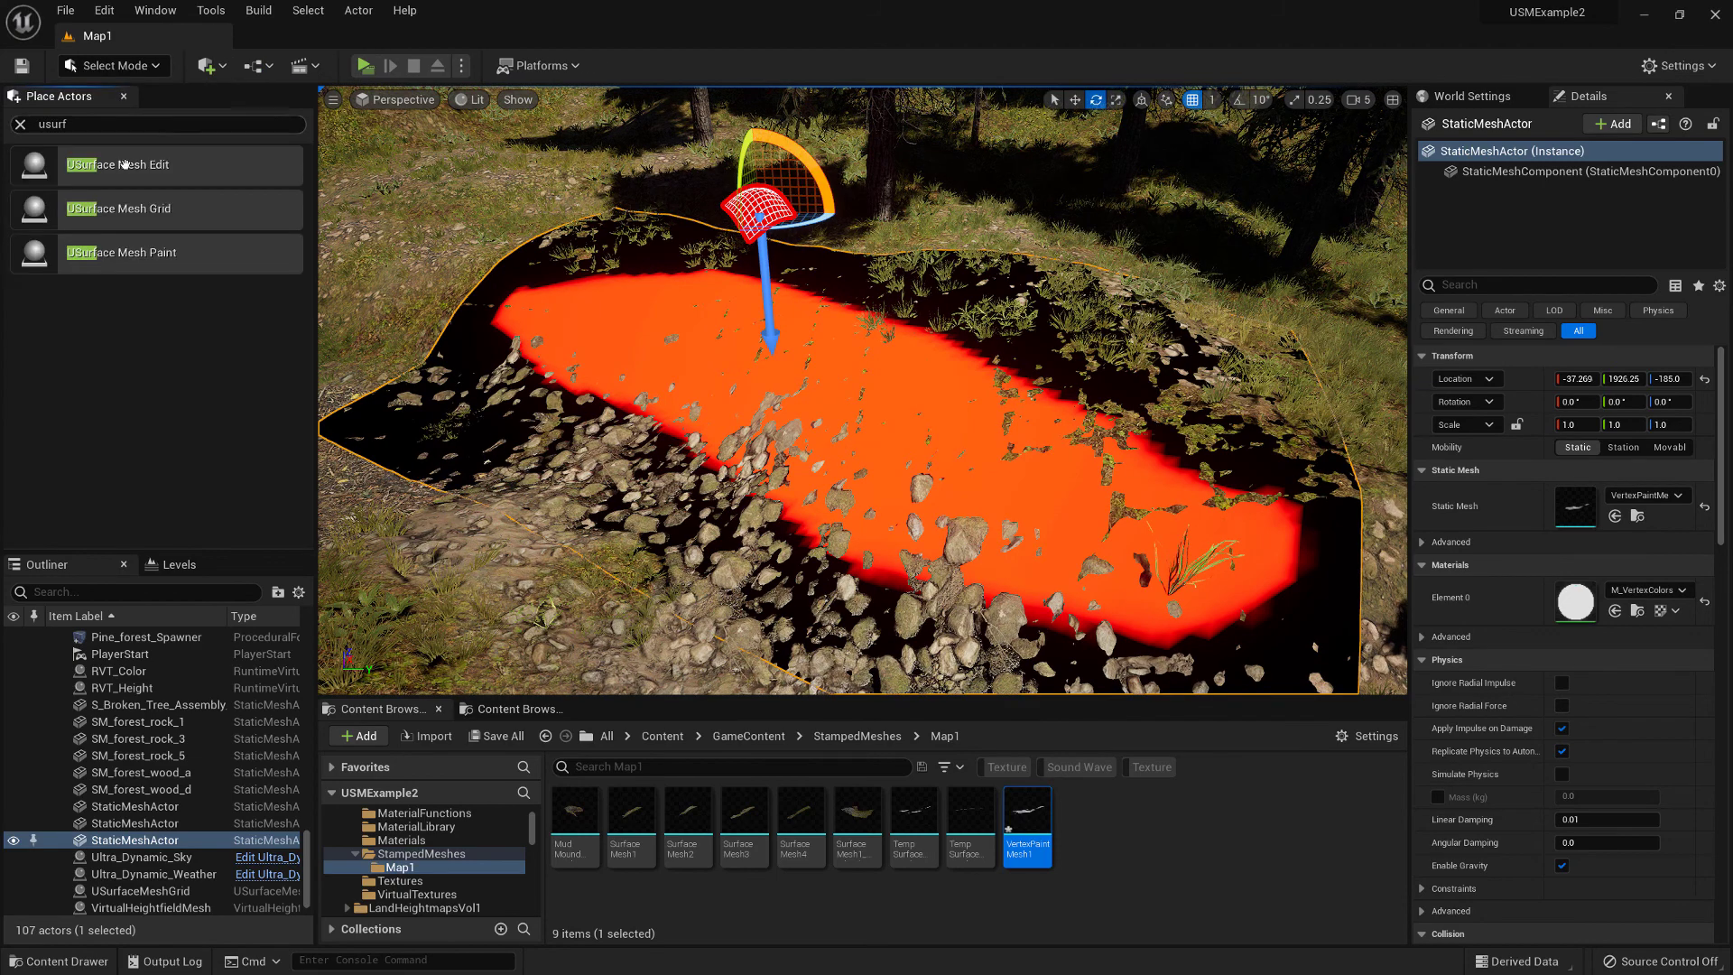
mouse_move(494, 198)
right_mouse_down()
mouse_move(544, 198)
mouse_move(524, 198)
right_mouse_up()
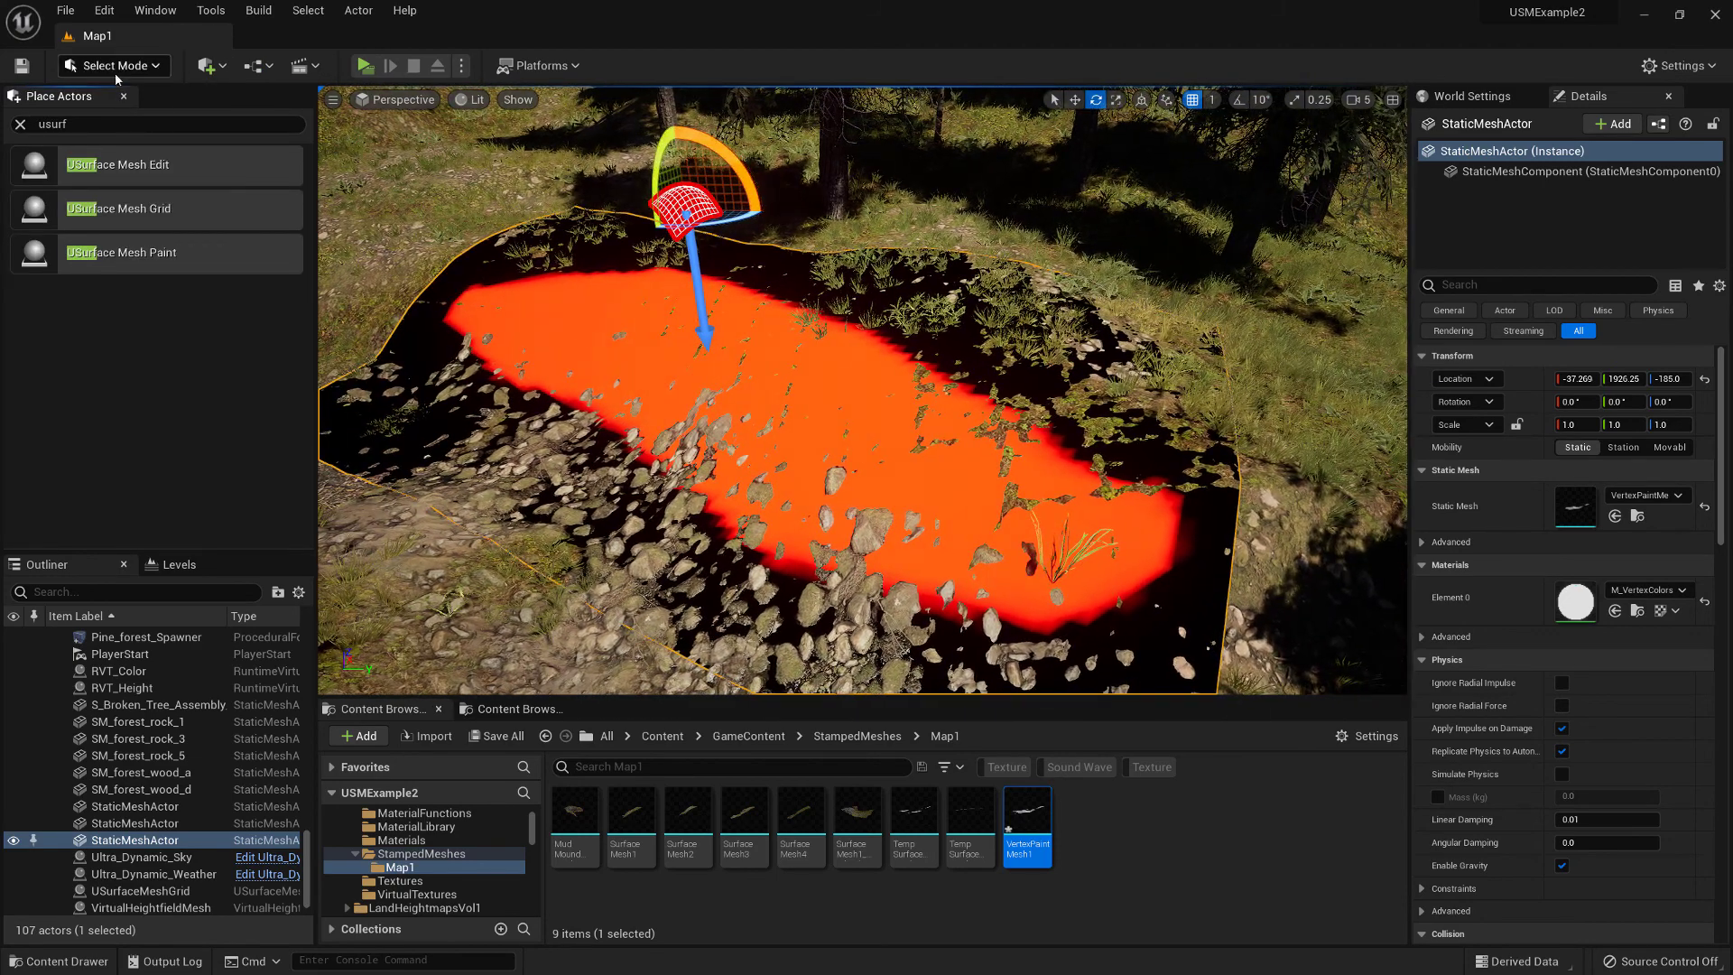
right_click_drag(910, 326, 836, 336)
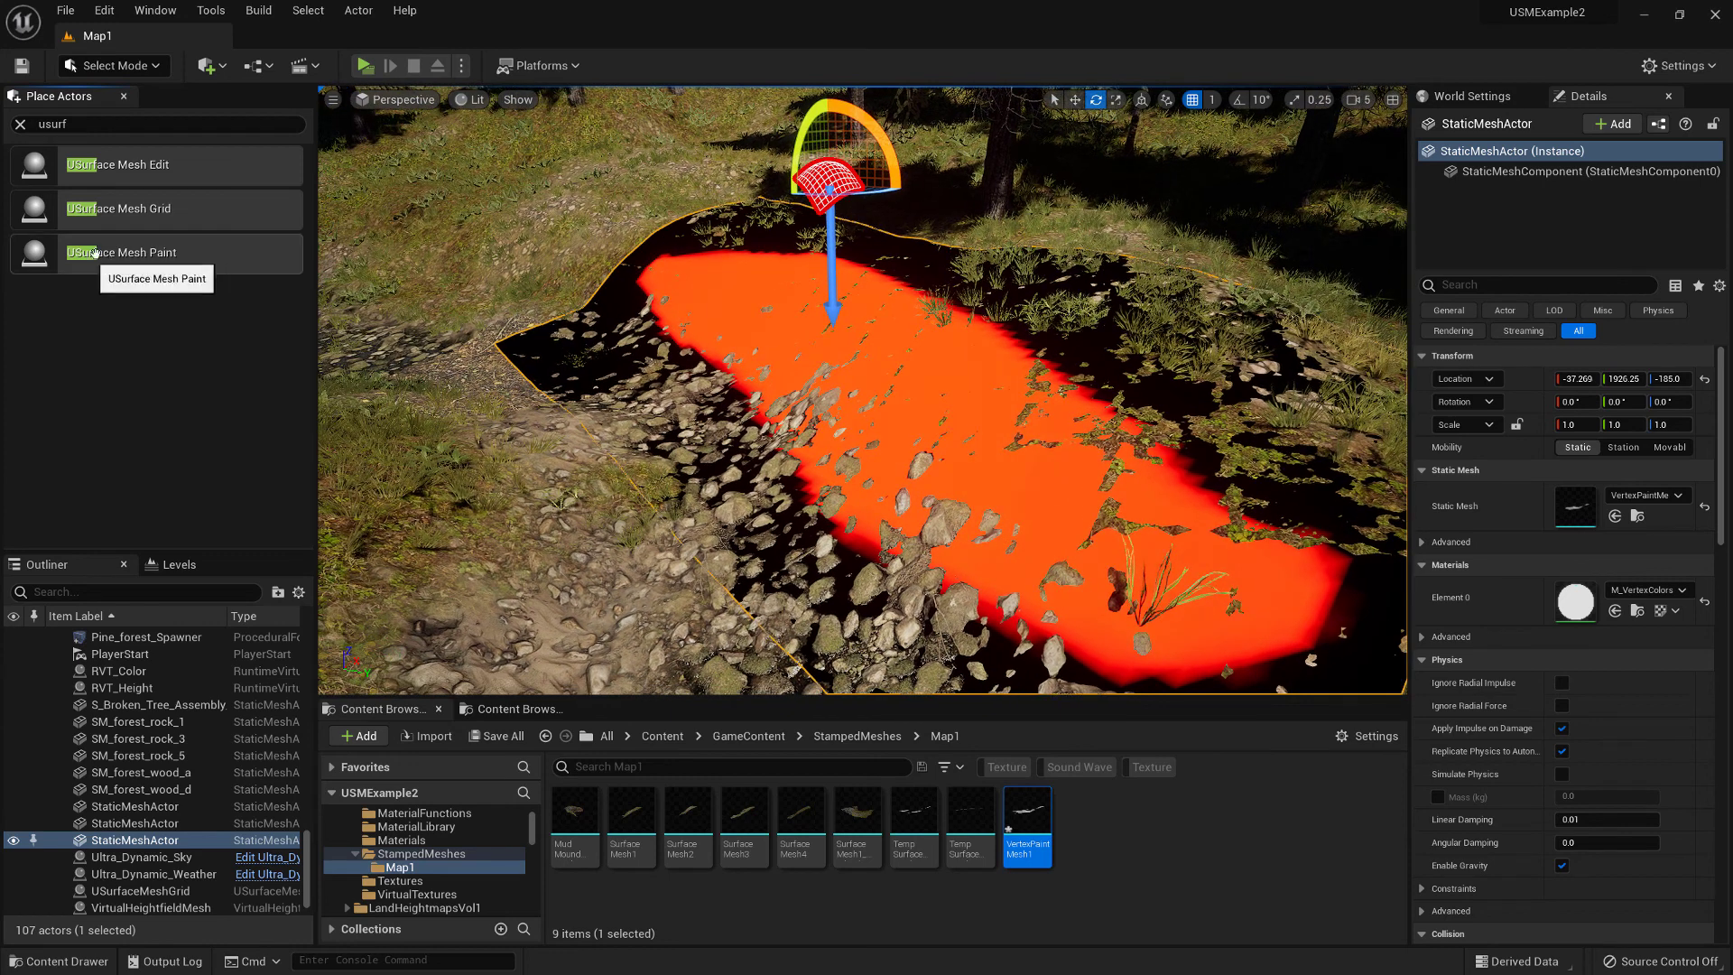
mouse_move(456, 319)
left_mouse_down()
mouse_move(525, 462)
mouse_move(473, 345)
left_mouse_up()
key("w")
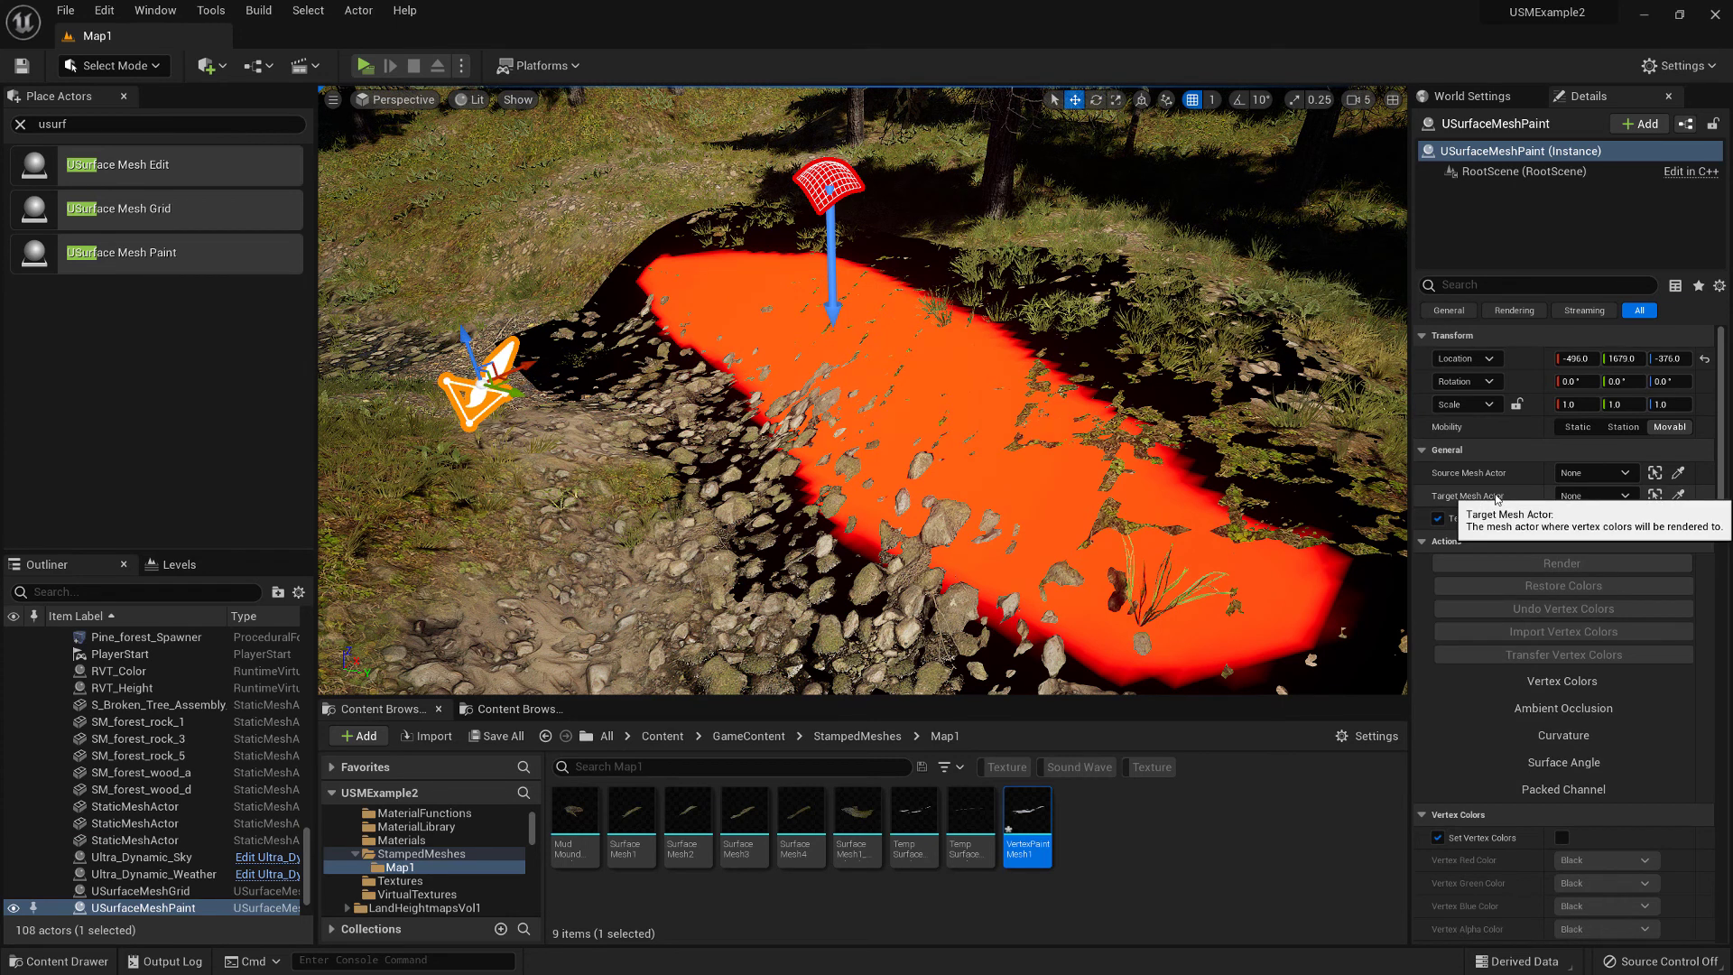
Step: Pick the painted creek bank mesh as the USurfaceMeshPaint actor's Target Mesh Actor
left_click(1679, 496)
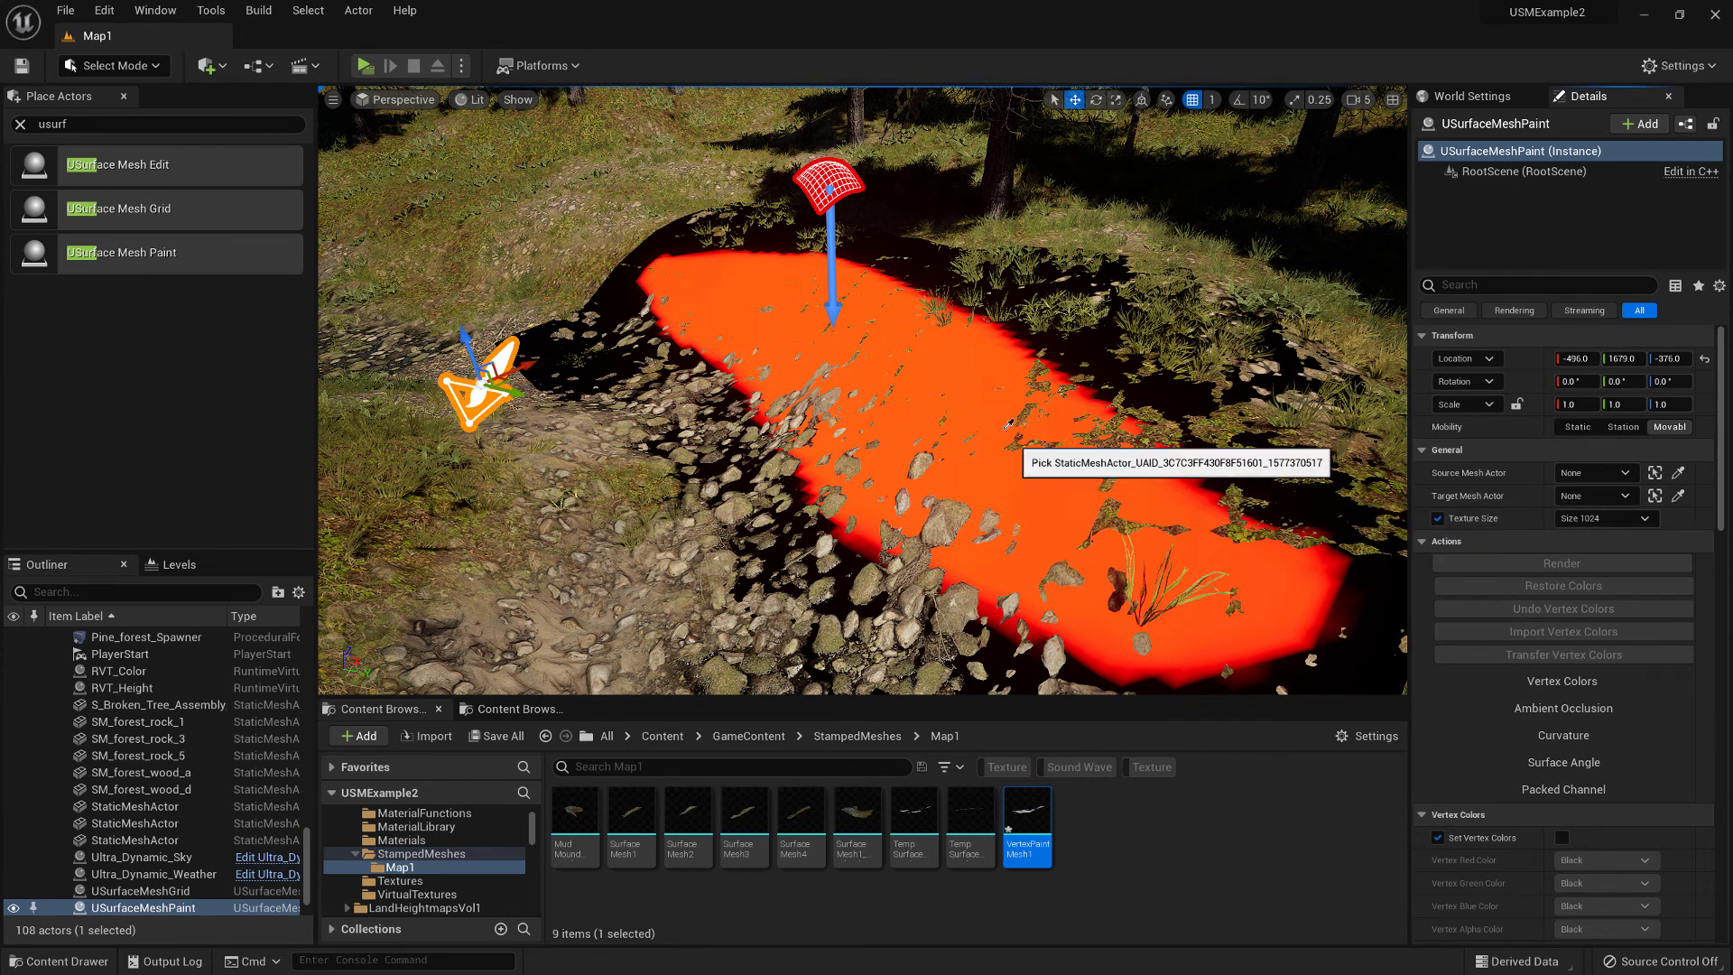
left_click(956, 378)
right_click_drag(991, 468, 1058, 472)
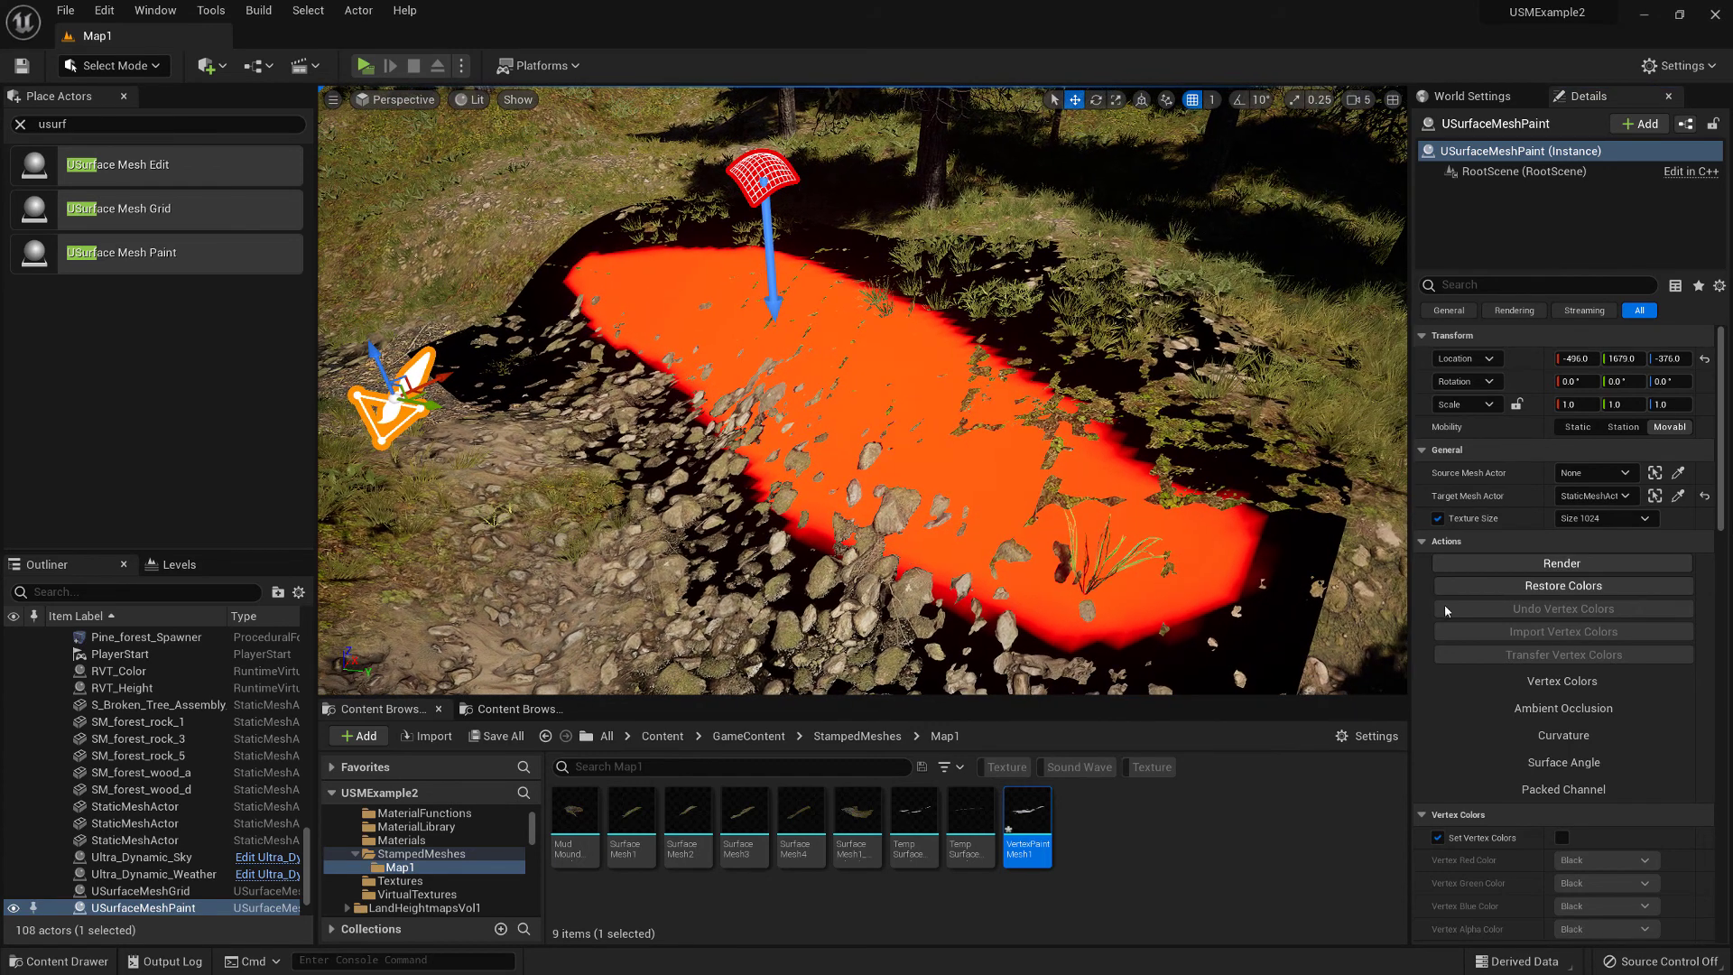
Step: Enable Render Packed Channel Texture on the USurfaceMeshPaint actor, widening the property area so the option names are readable
scroll(1516, 665, "down", 5)
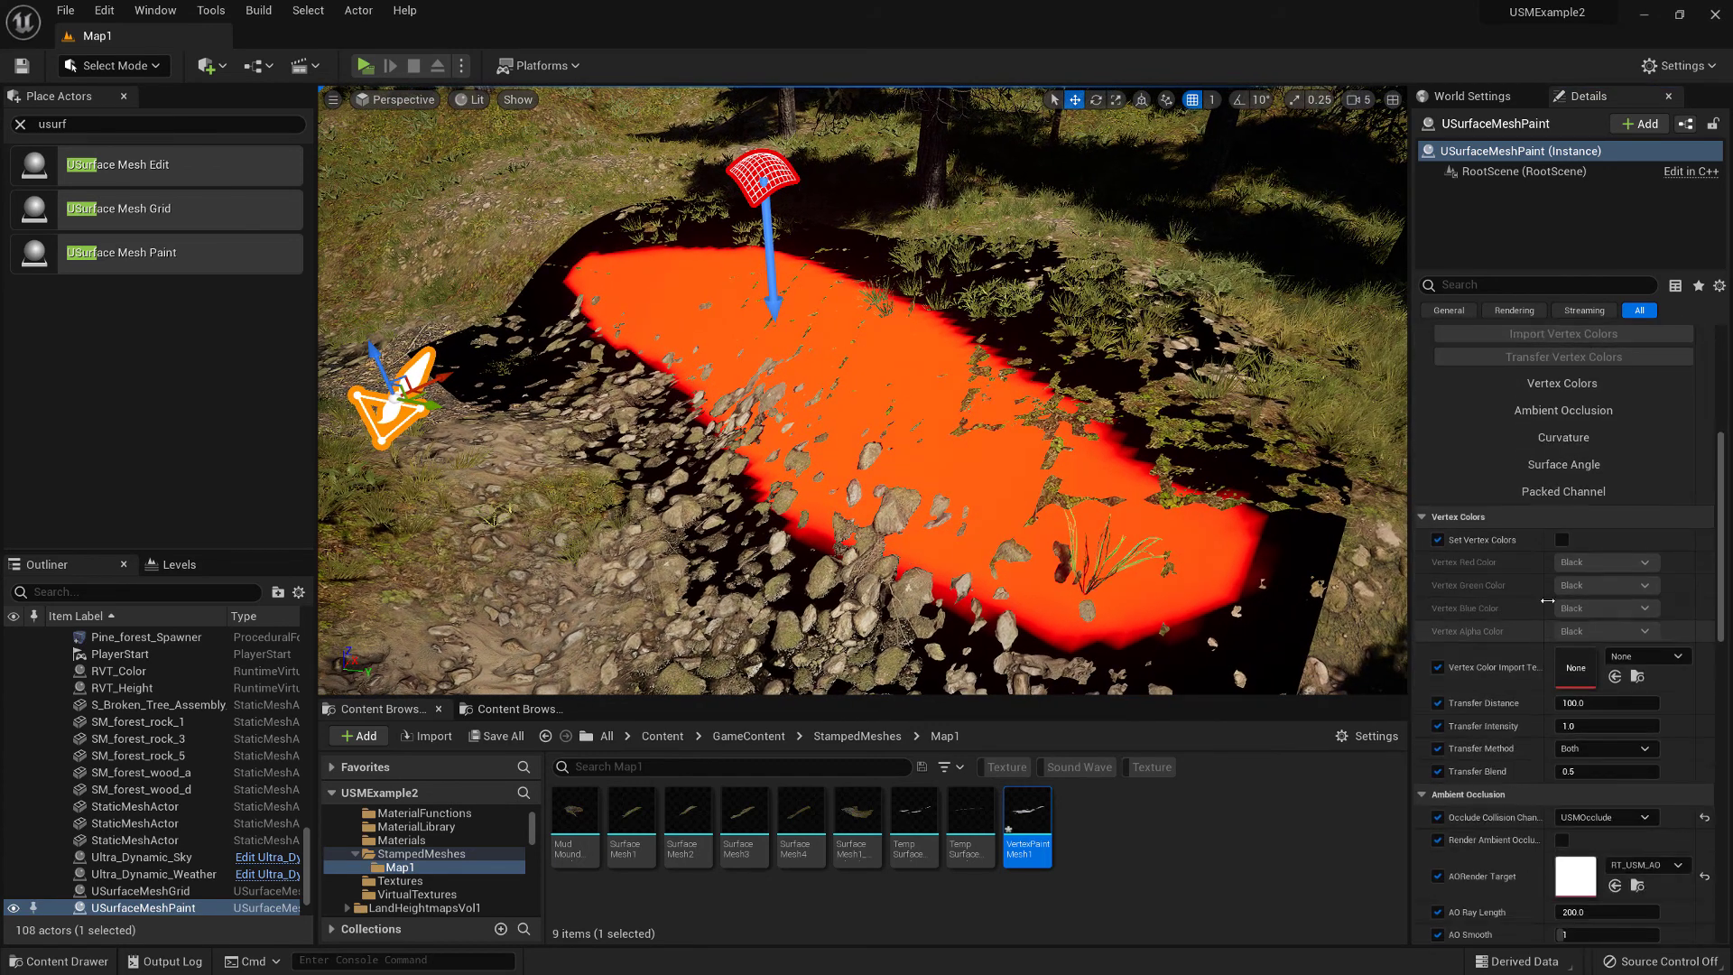
scroll(1721, 504, "down", 12)
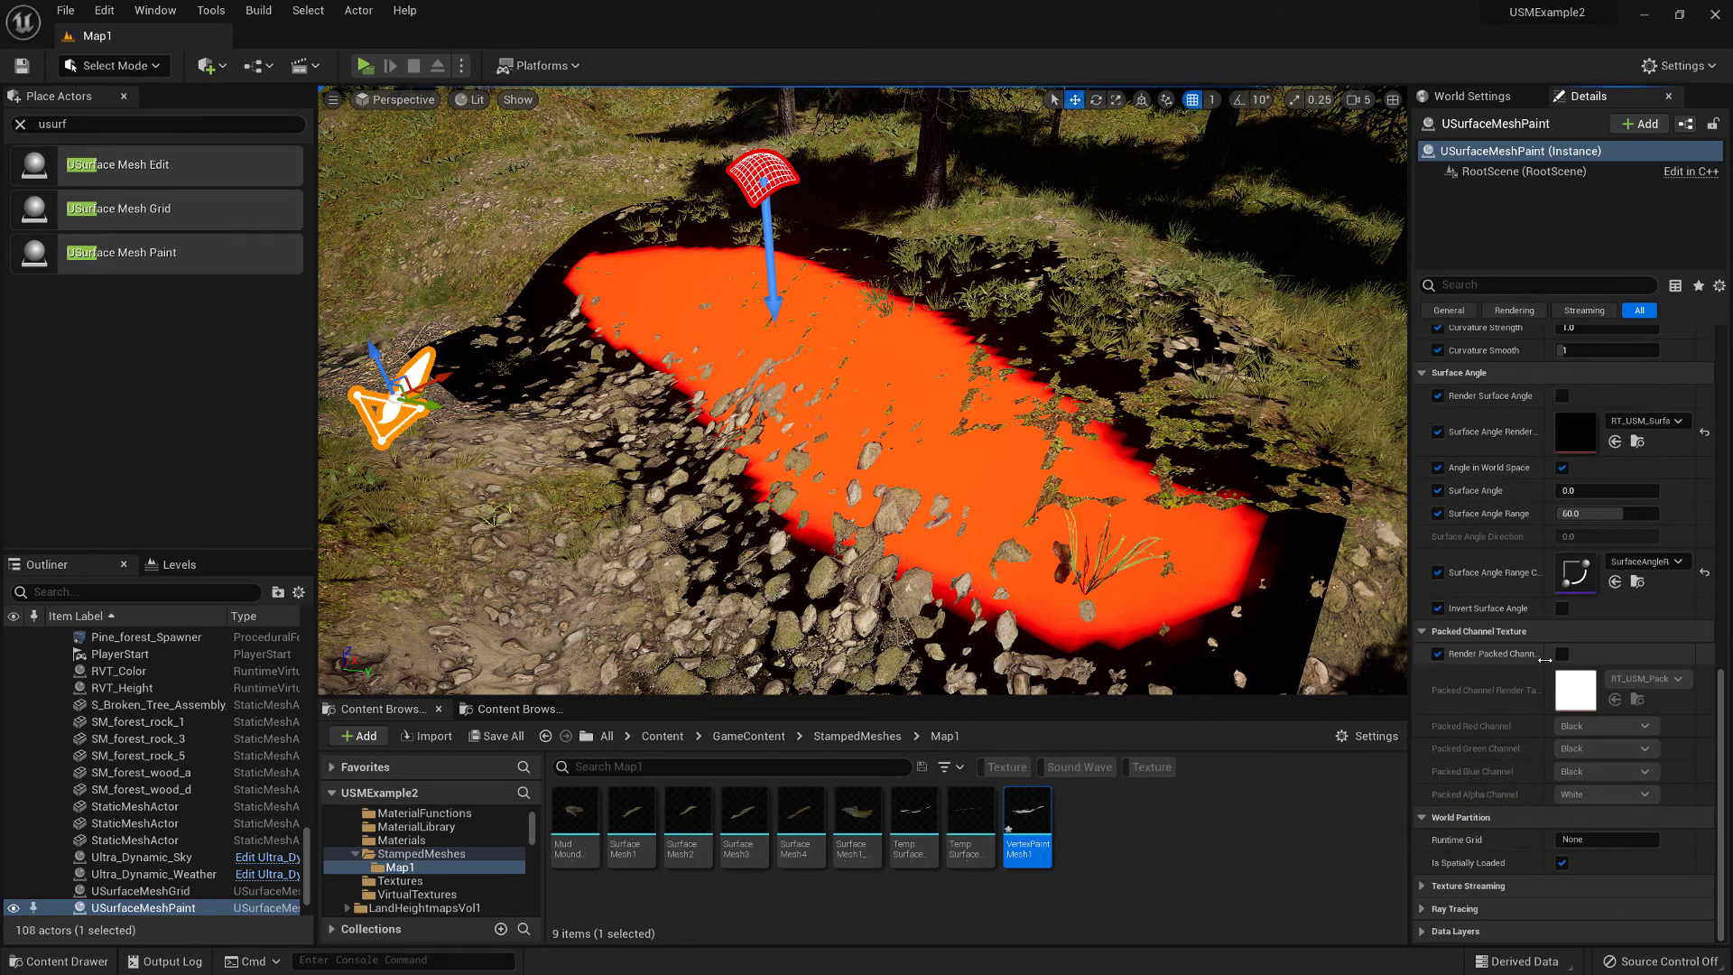
left_click_drag(1532, 662, 1563, 662)
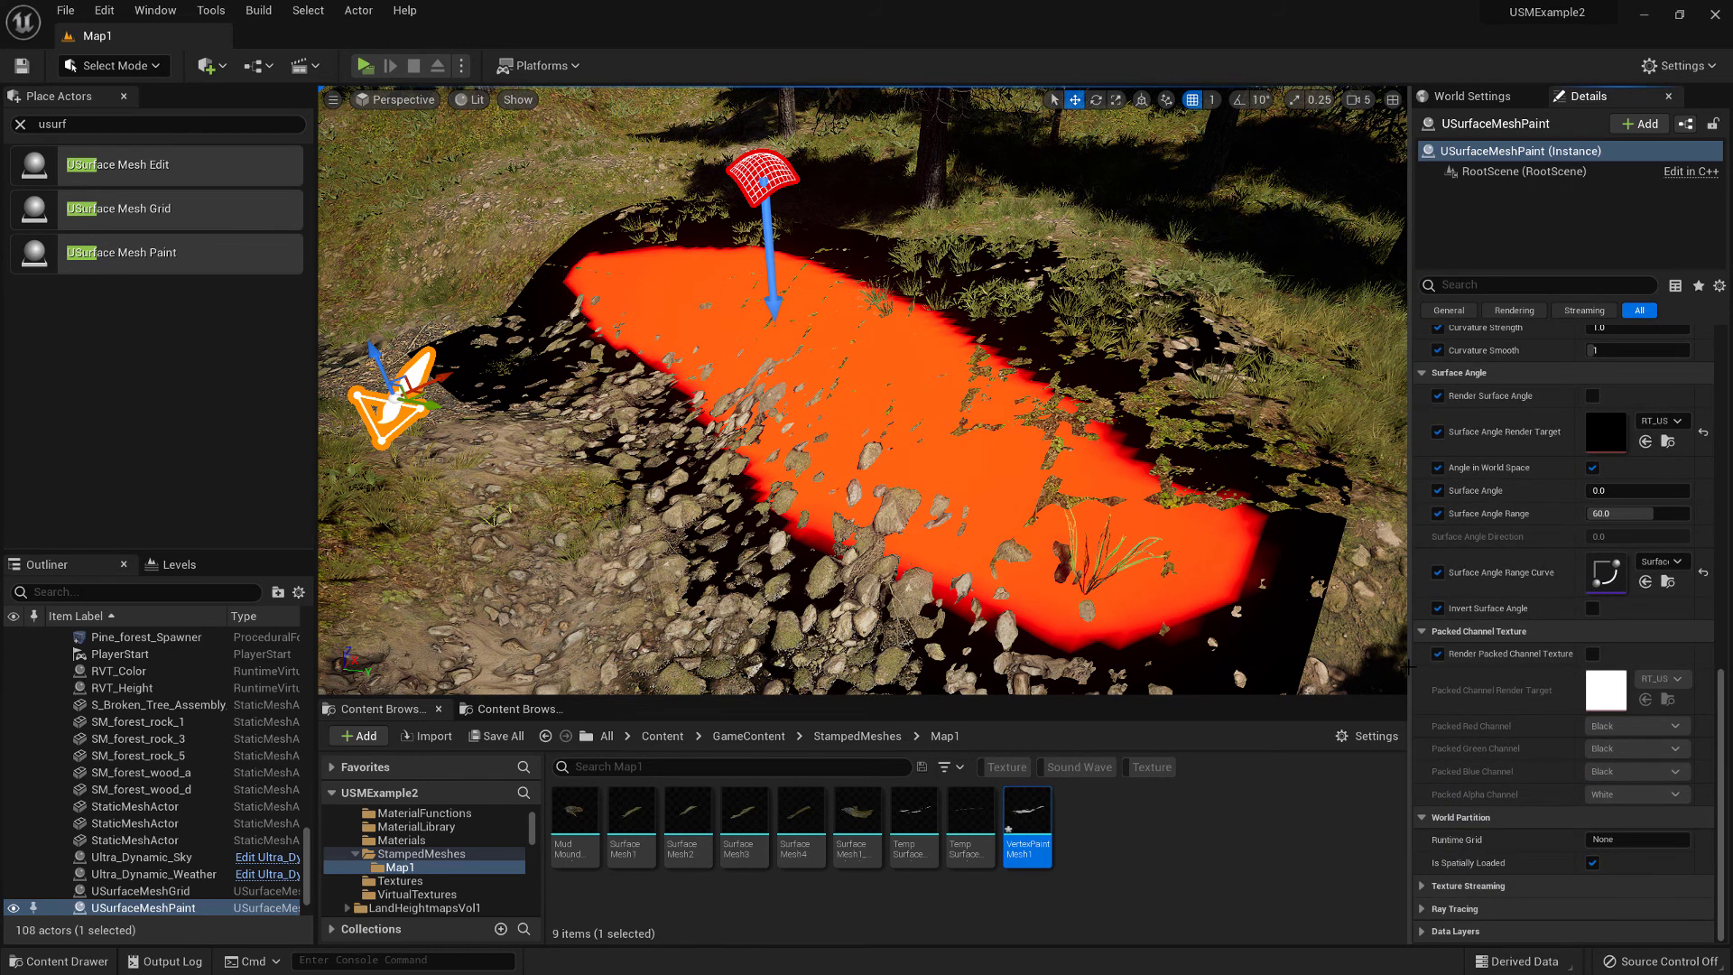
left_click_drag(1411, 667, 1389, 667)
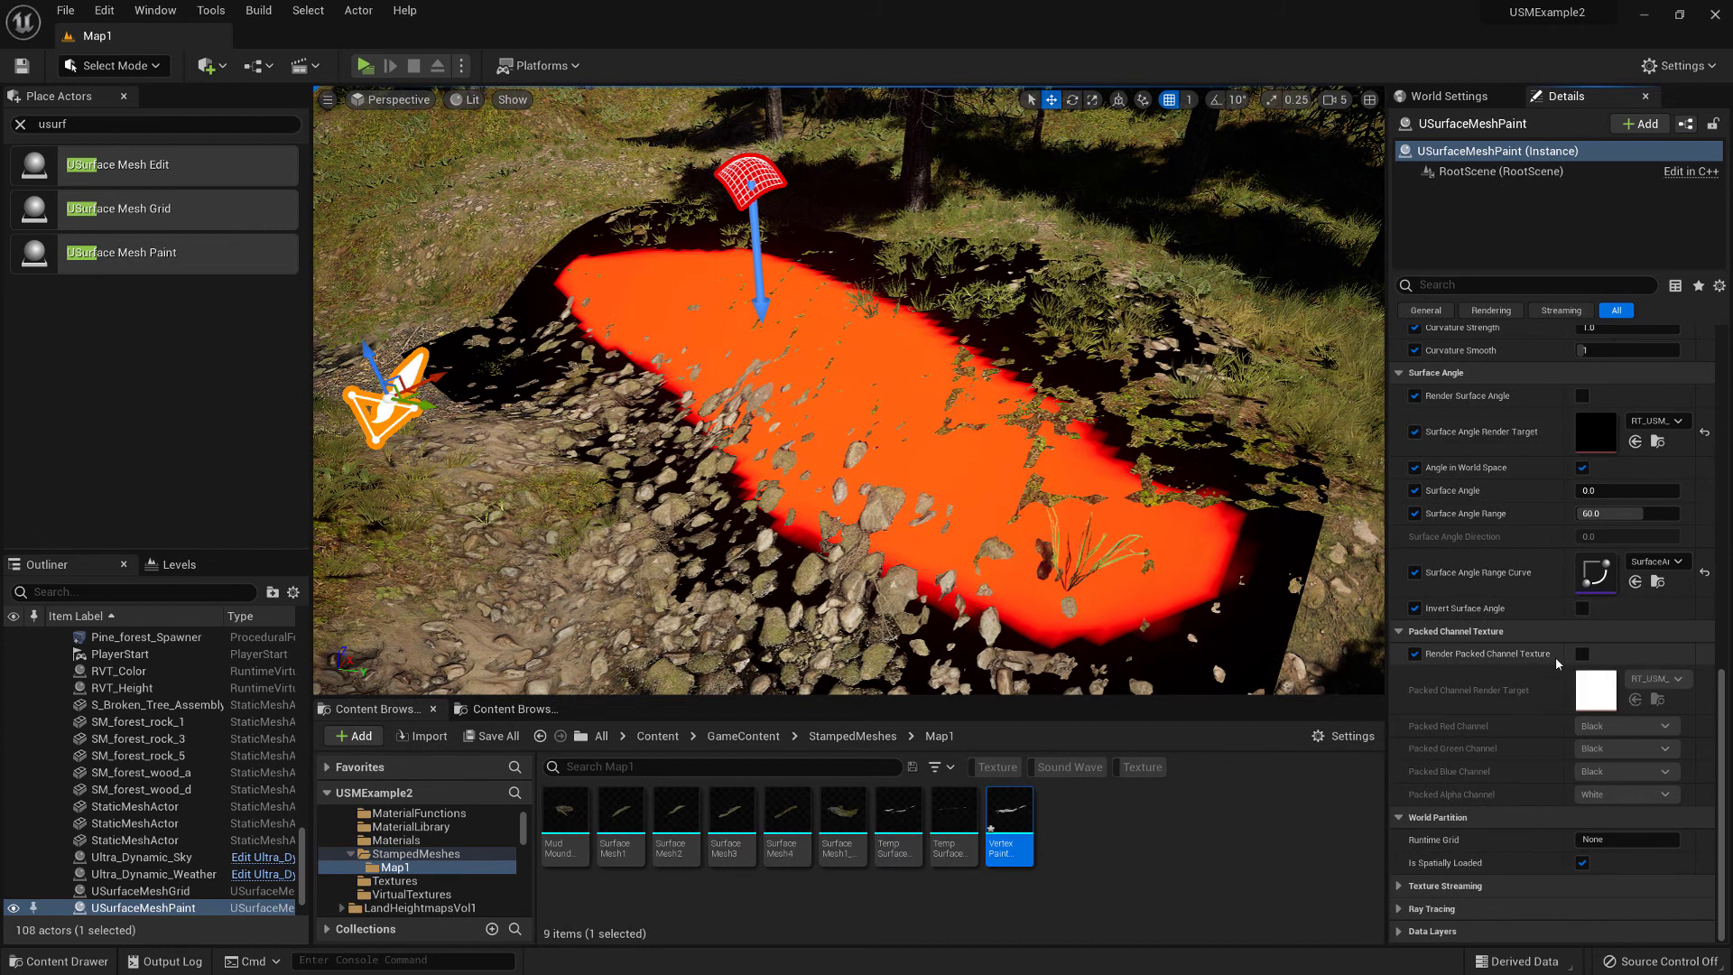
left_click(1583, 655)
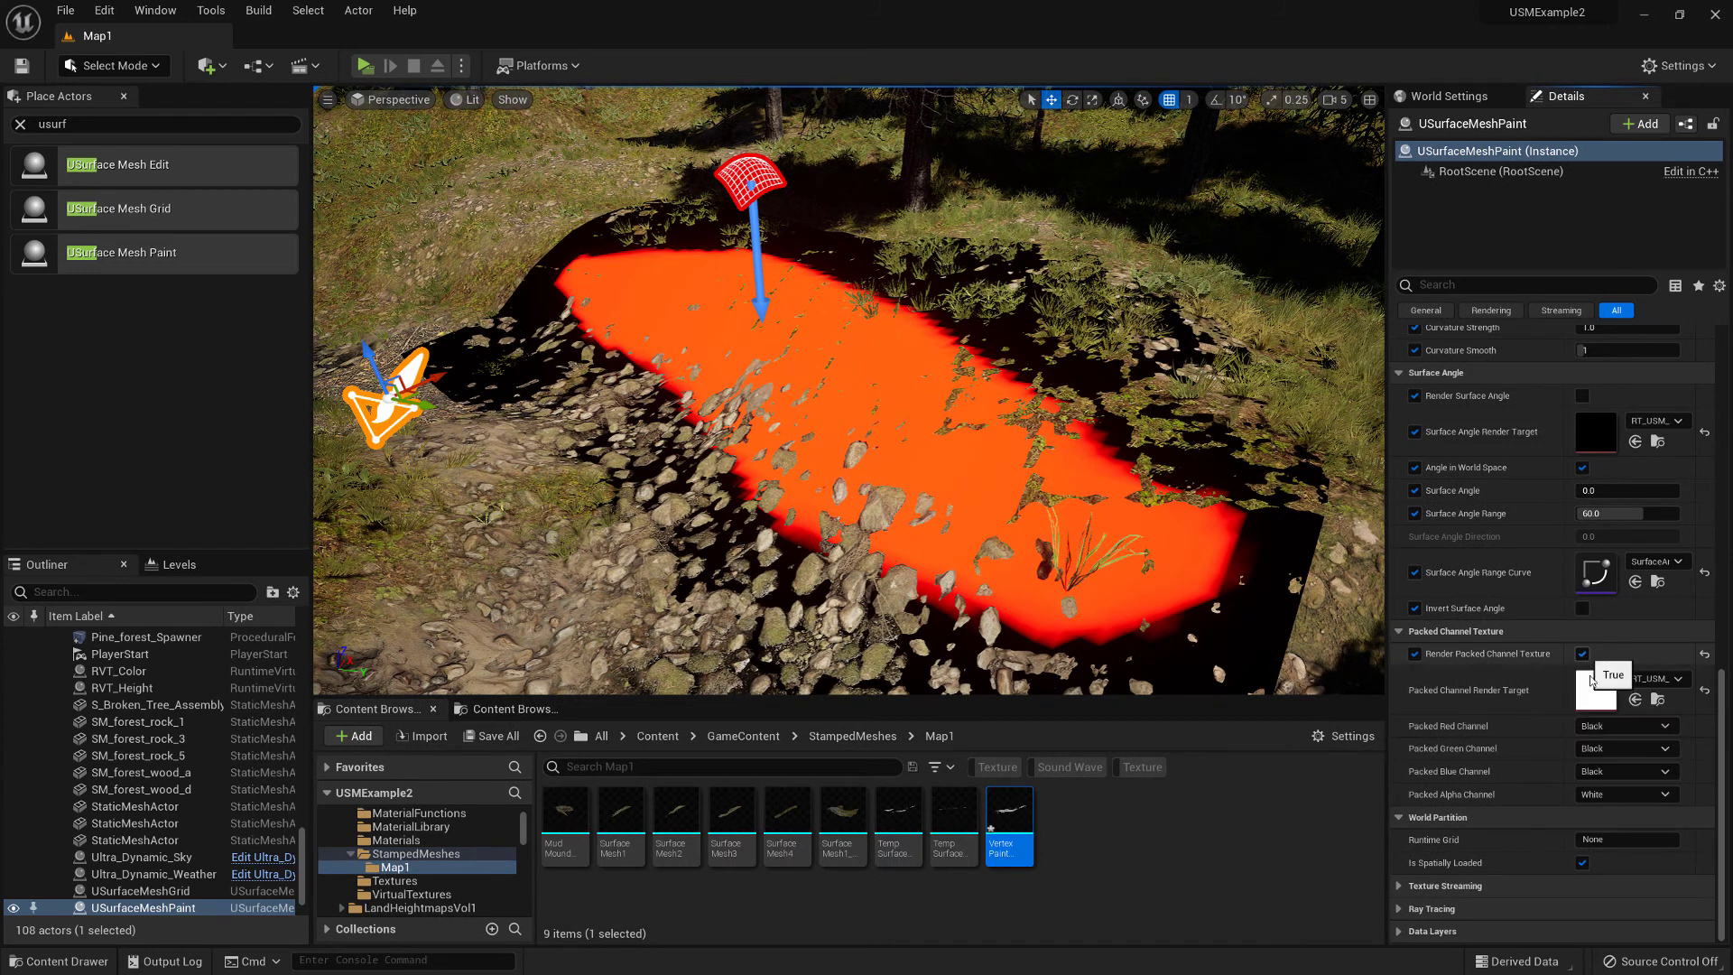
Step: Open the RT_USM_Packed render target in a floating window, enlarged and placed beside the painted mesh
left_click(1659, 701)
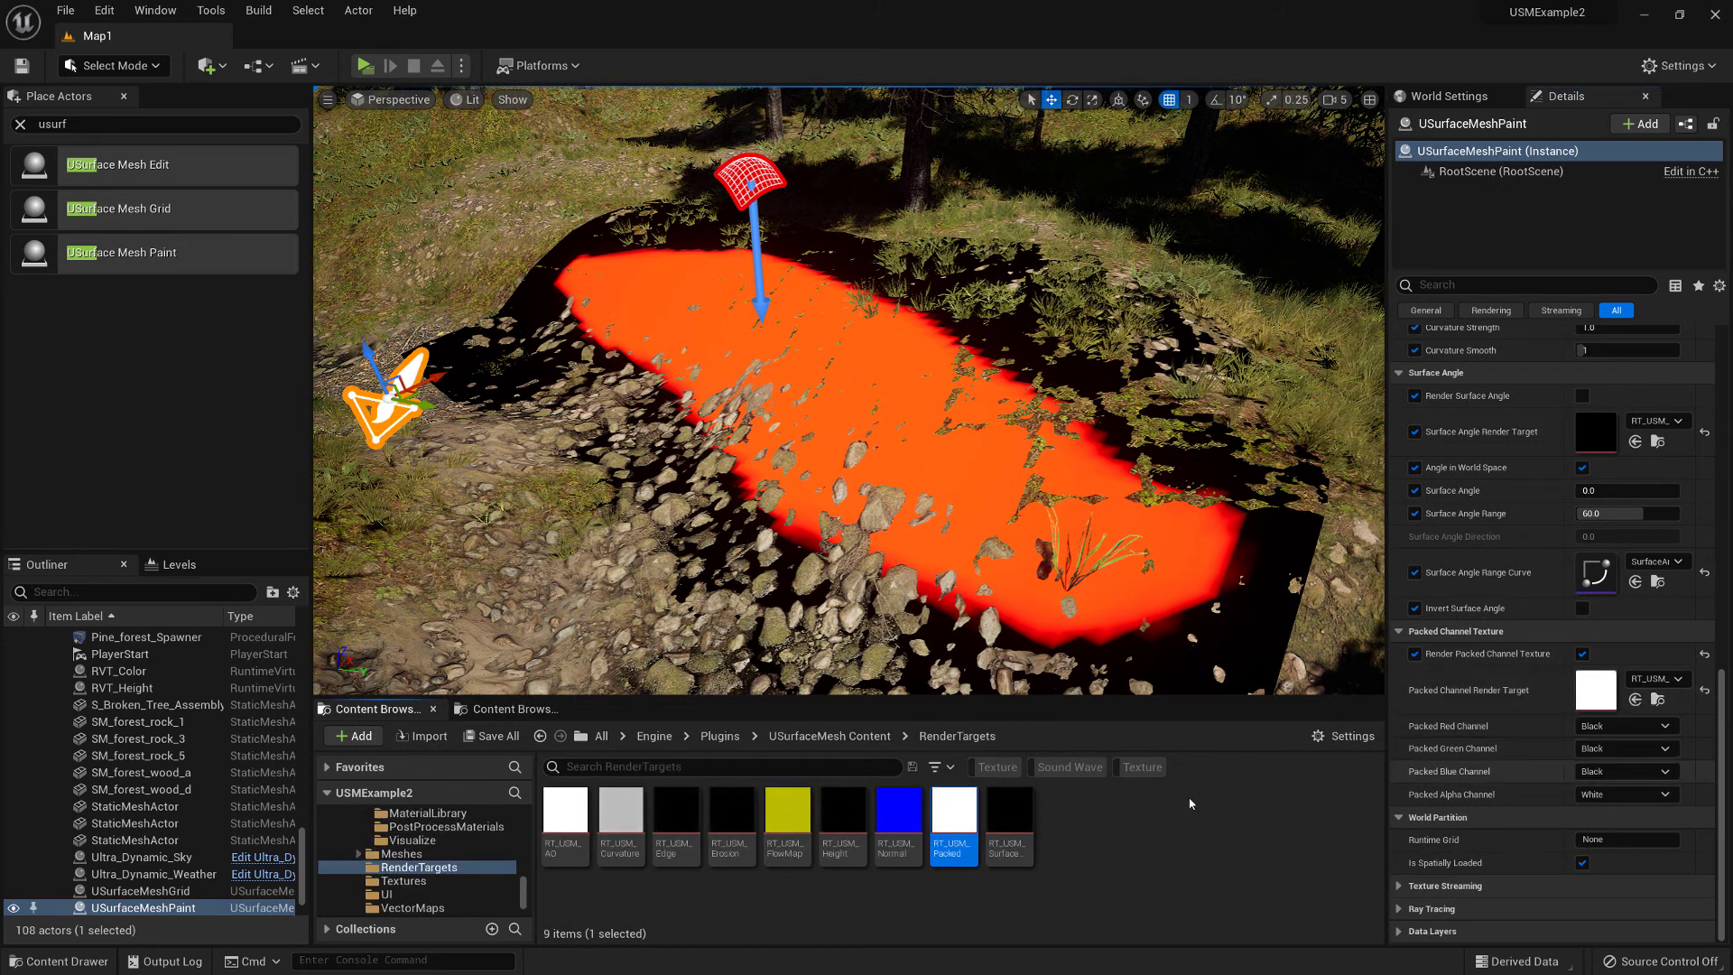
double_click(954, 804)
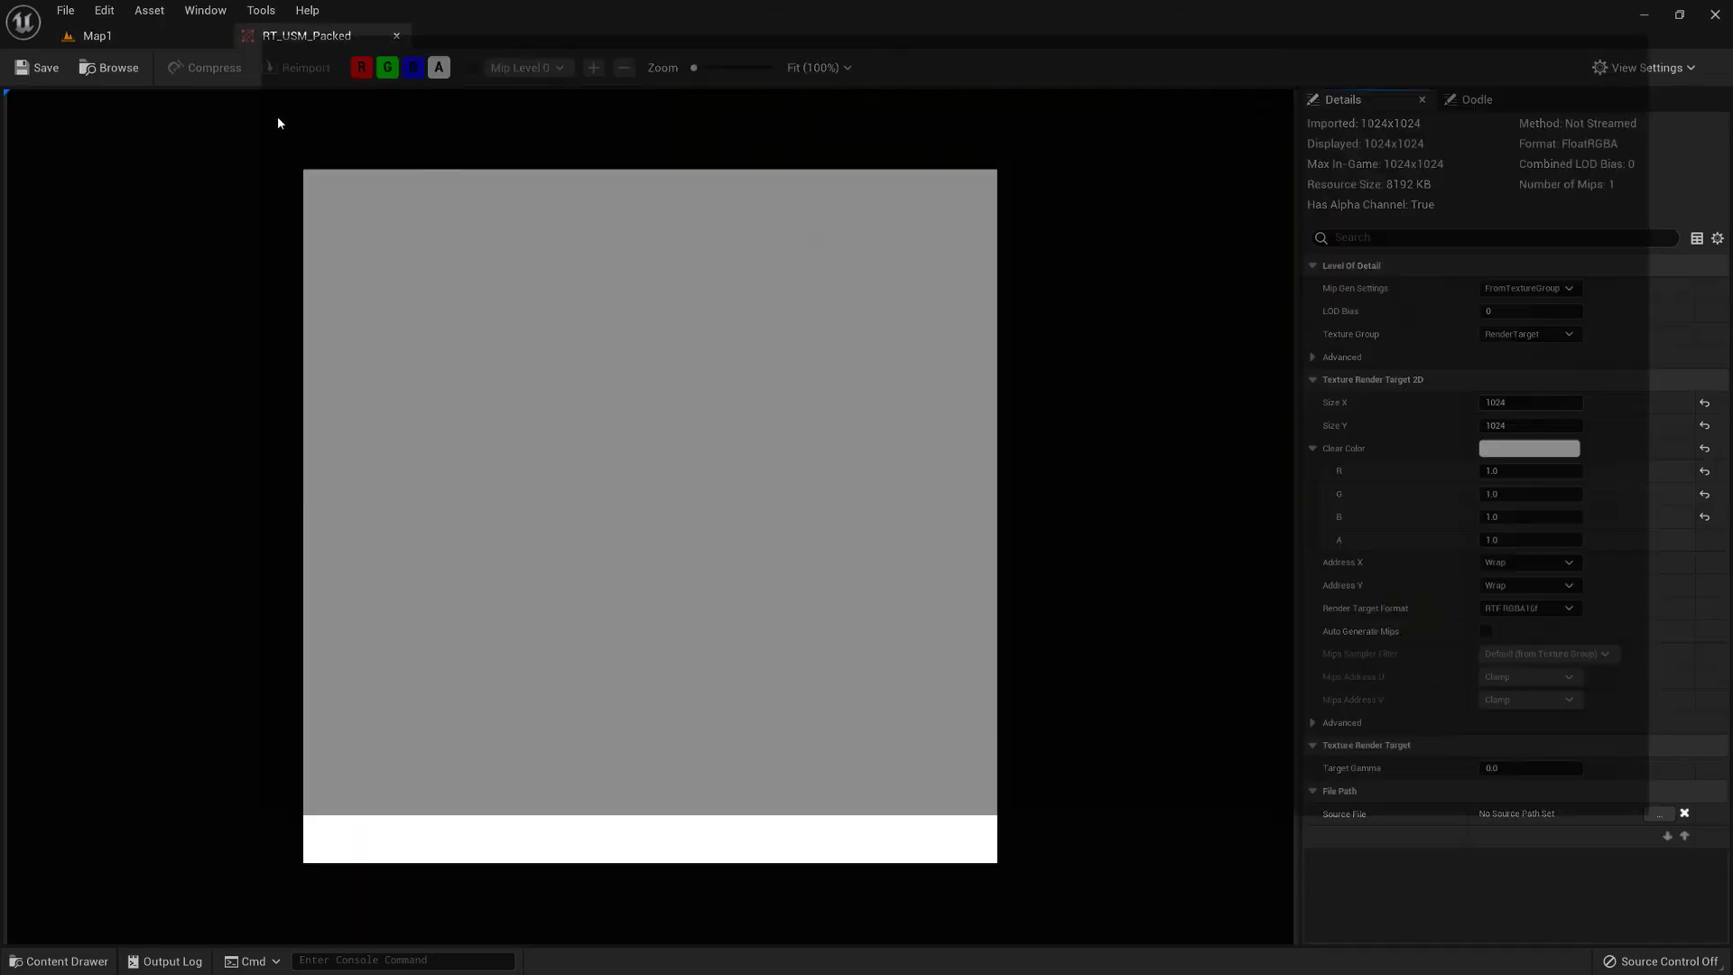
left_click_drag(278, 118, 59, 360)
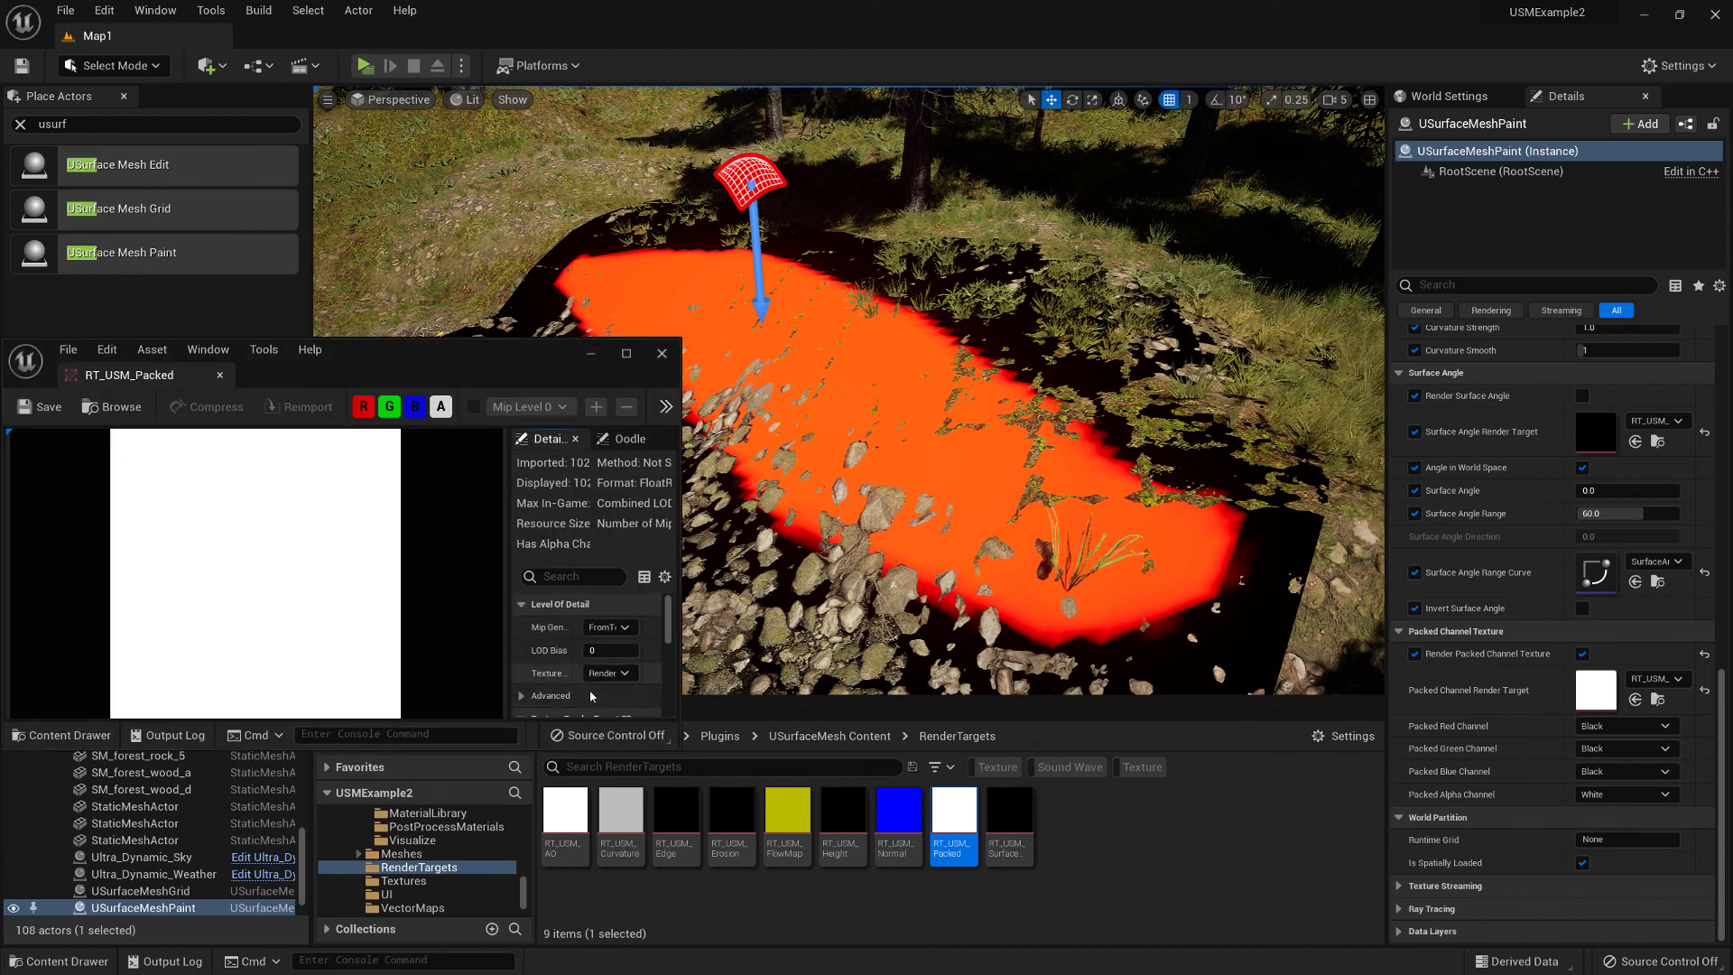
left_click_drag(677, 746, 695, 937)
right_click_drag(1049, 492, 1000, 491)
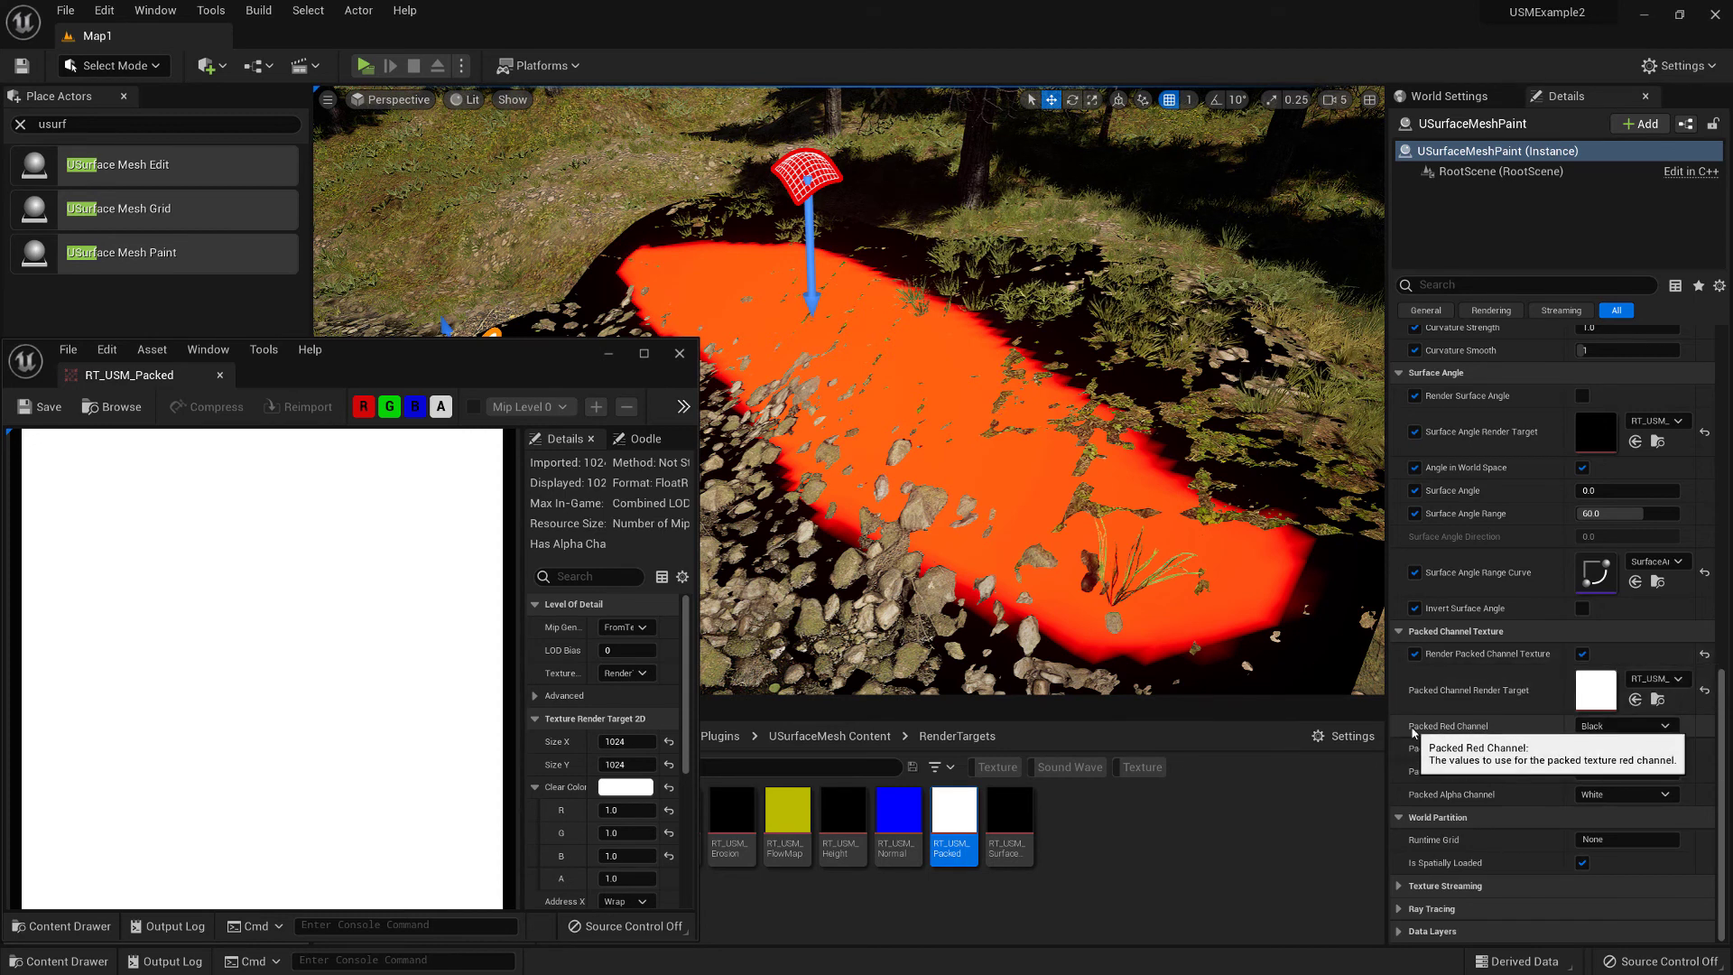
Step: Set Packed Red Channel to Vertex Color Red Channel and accept enabling Set Vertex Colors
left_click(1604, 727)
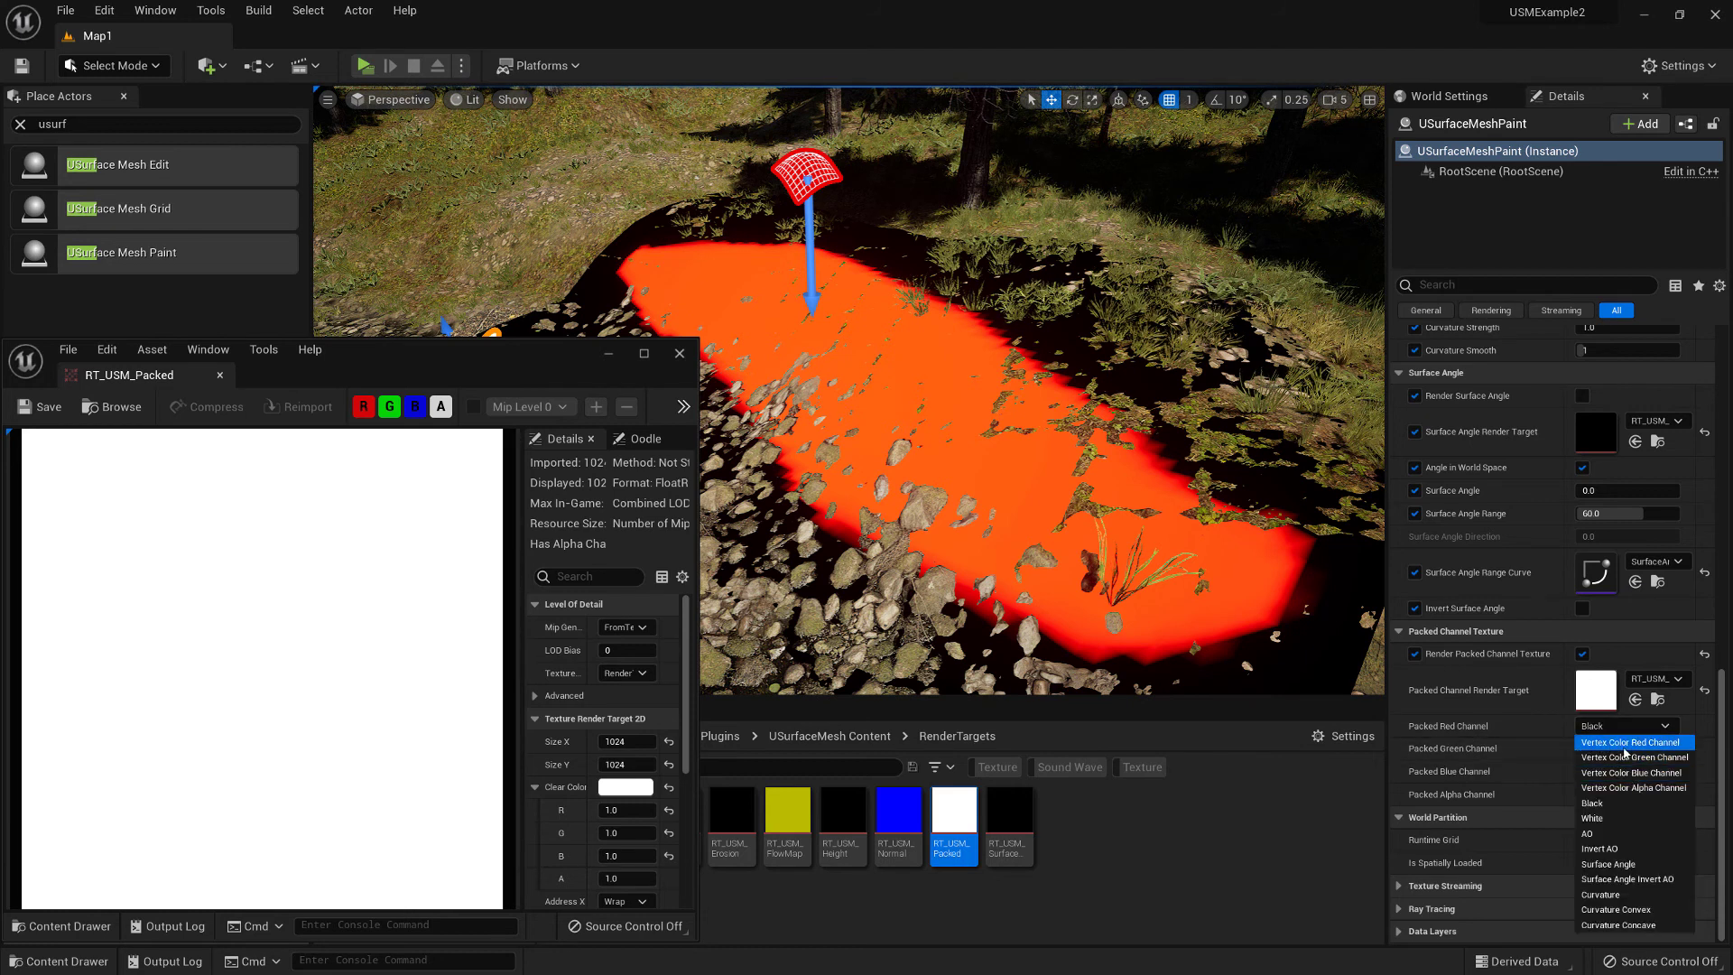
left_click(1656, 743)
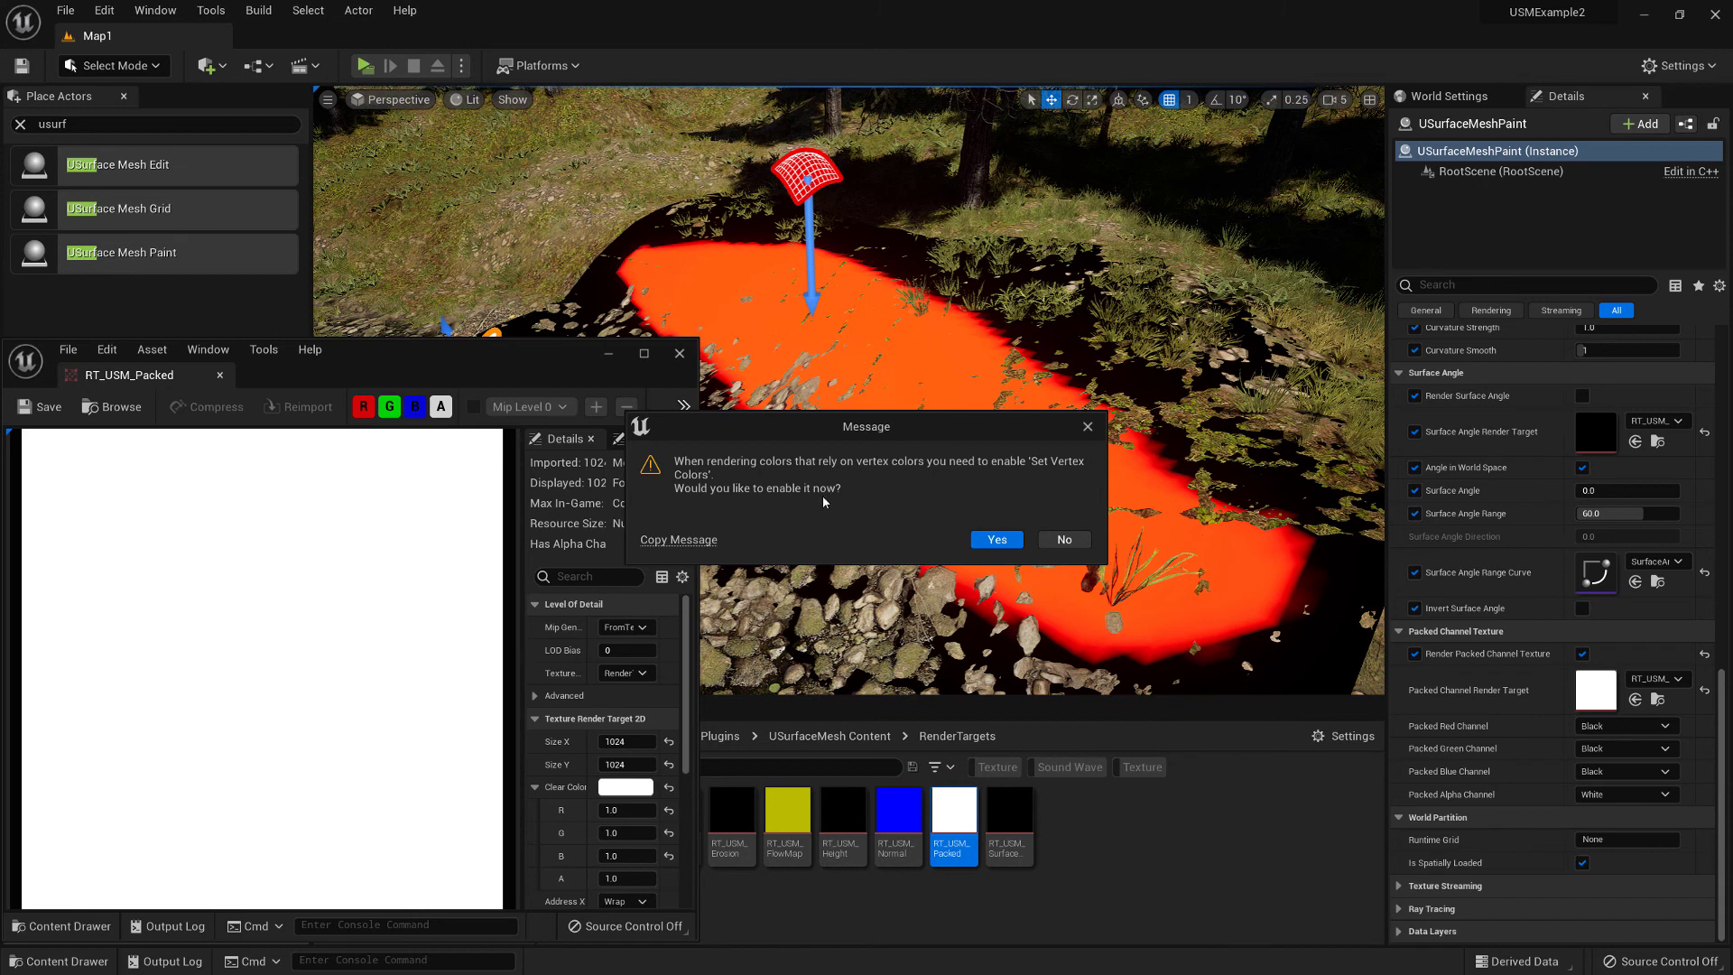
left_click(1001, 540)
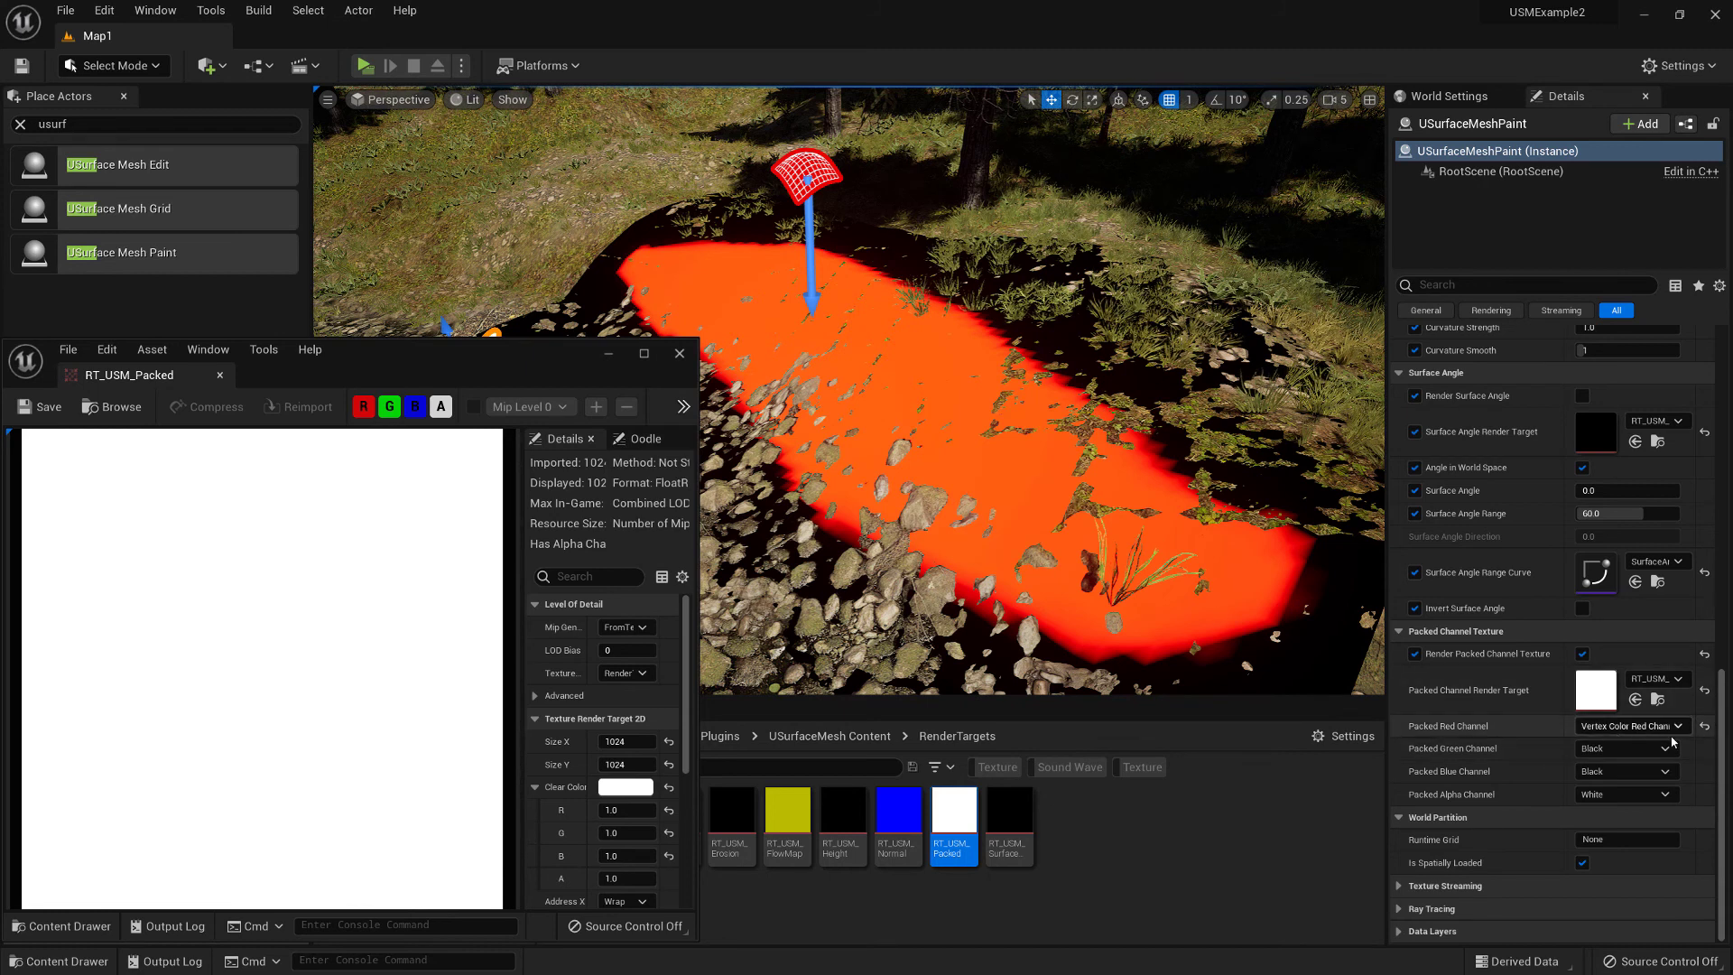
left_click_drag(1564, 733, 1535, 733)
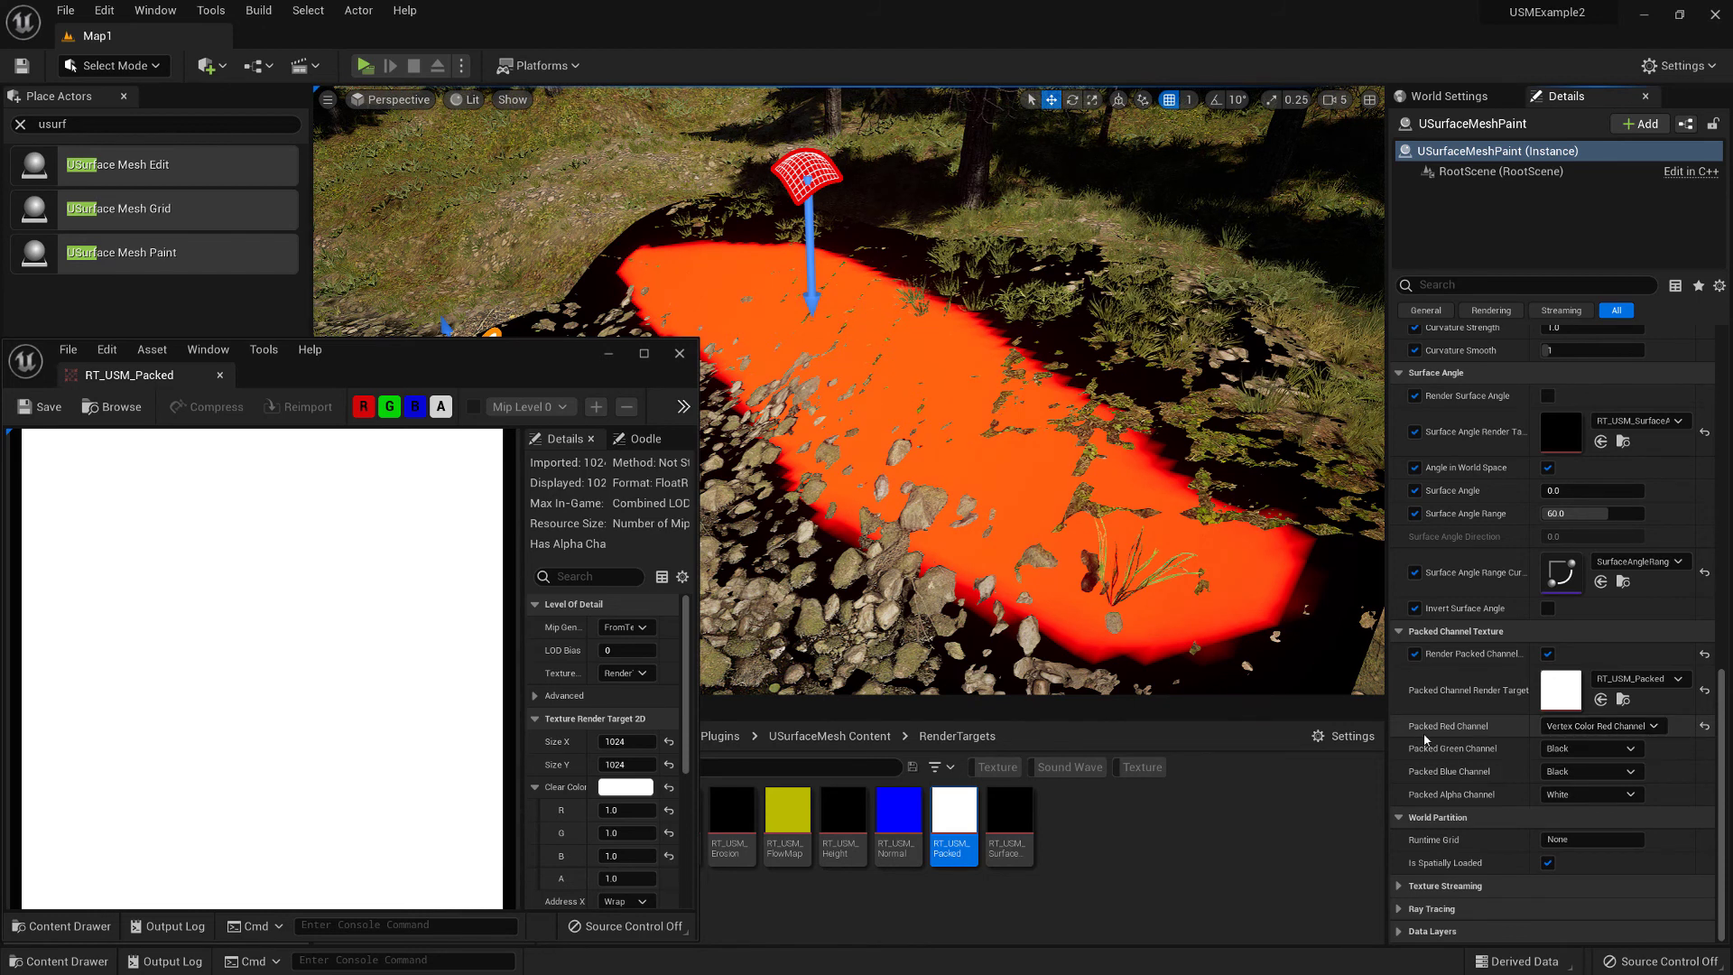
Step: Set Vertex Red Color to Preserve in the USurfaceMeshPaint actor's Vertex Colors settings
scroll(1497, 727, "up", 10)
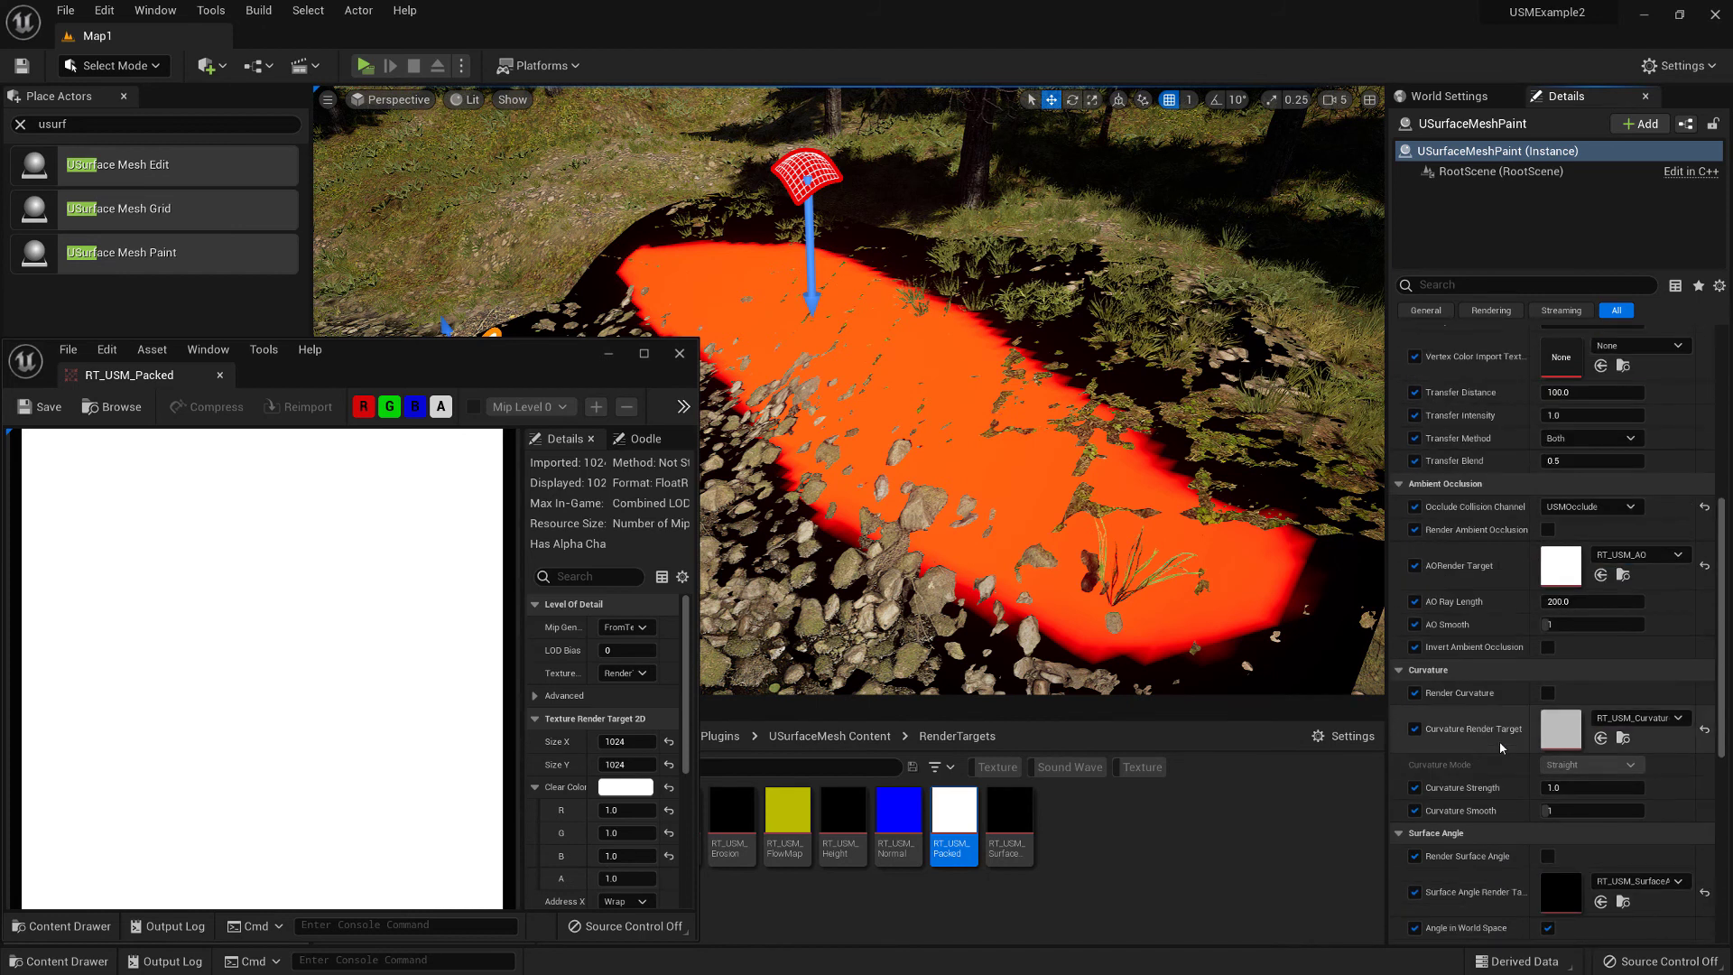
scroll(1499, 740, "up", 2)
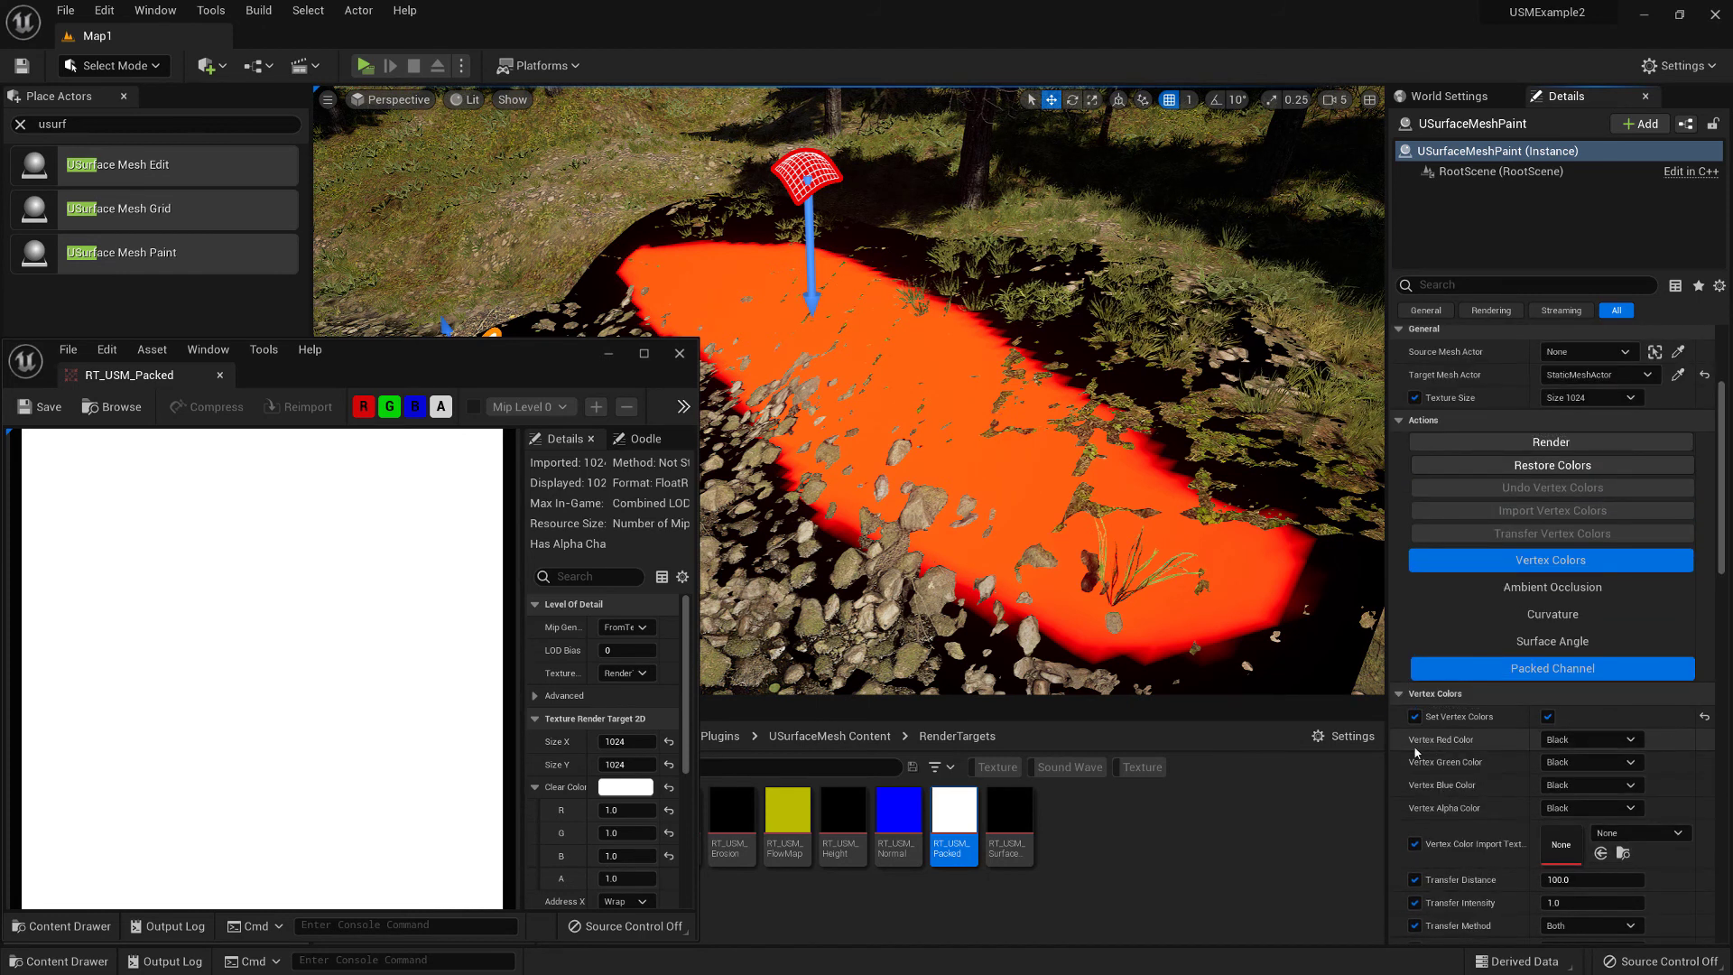
scroll(1463, 746, "down", 2)
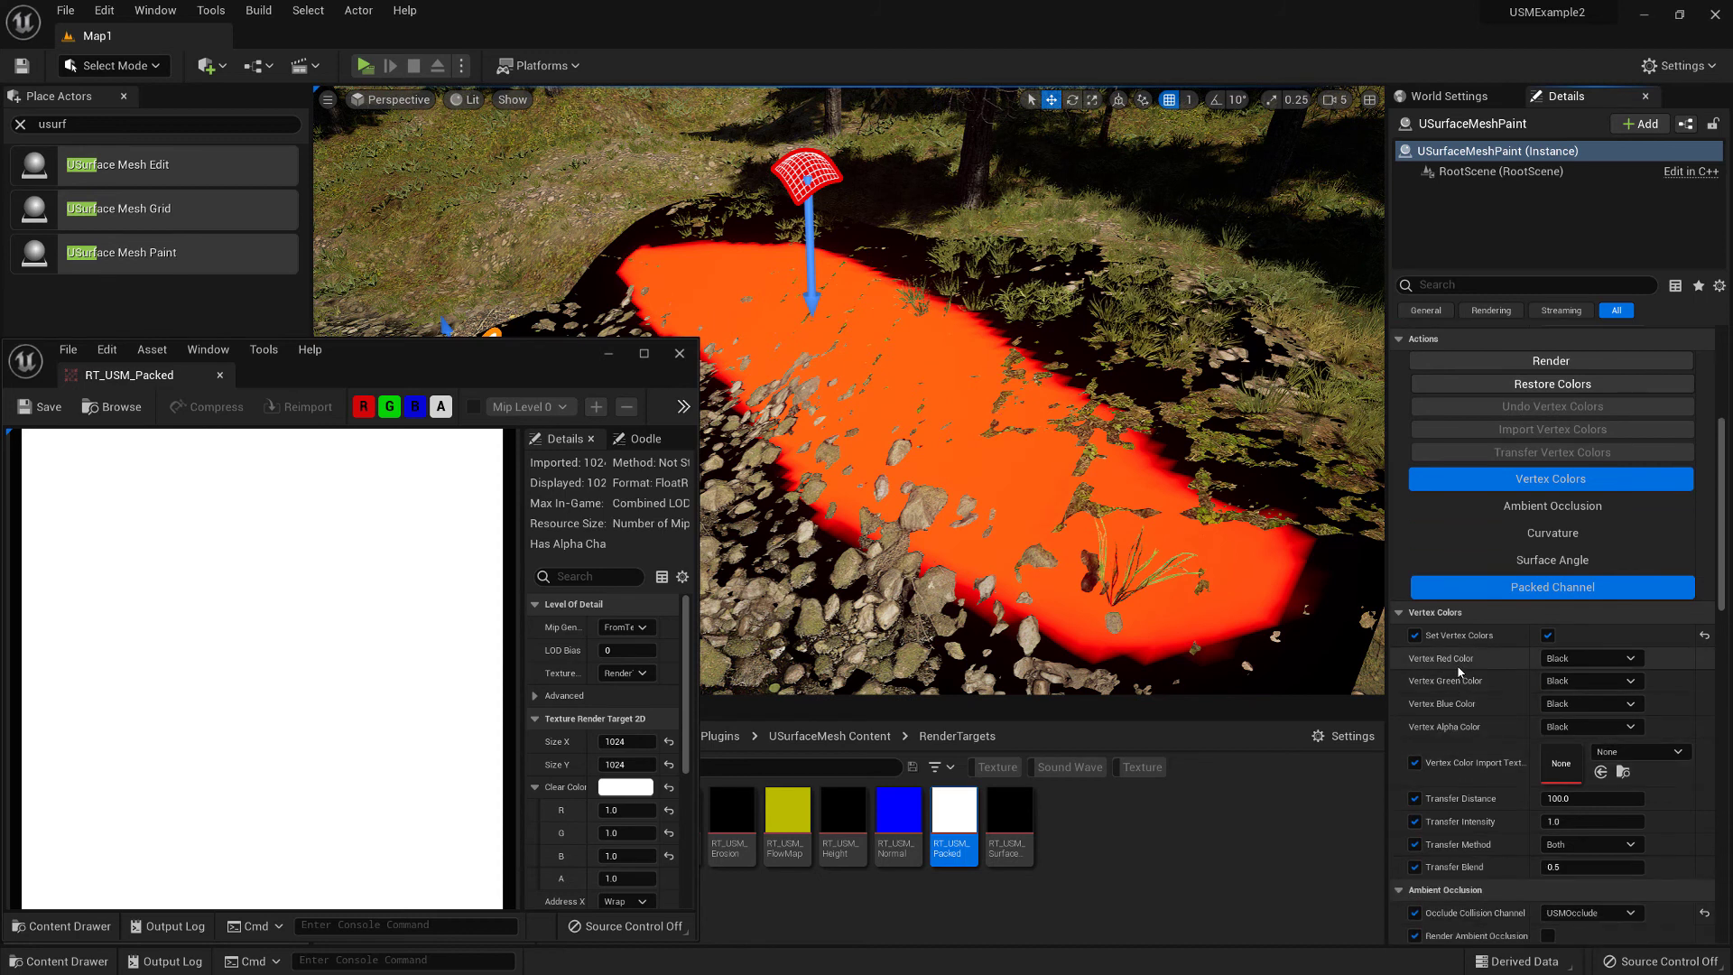
left_click(1565, 665)
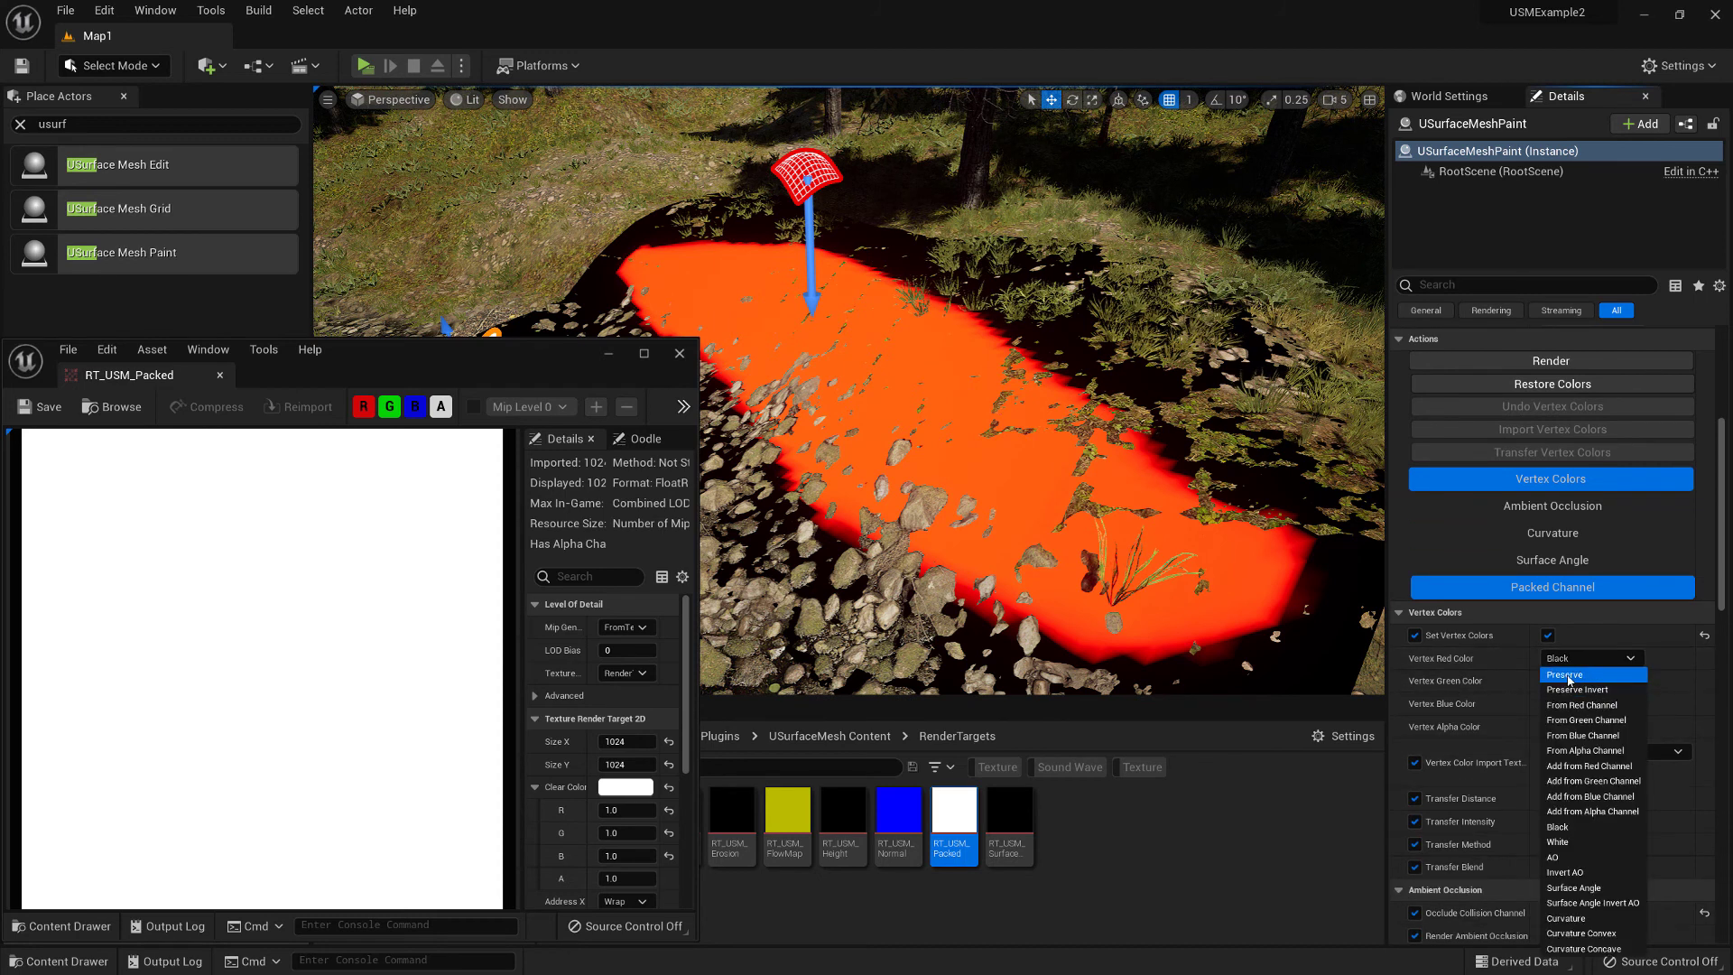
left_click(1577, 679)
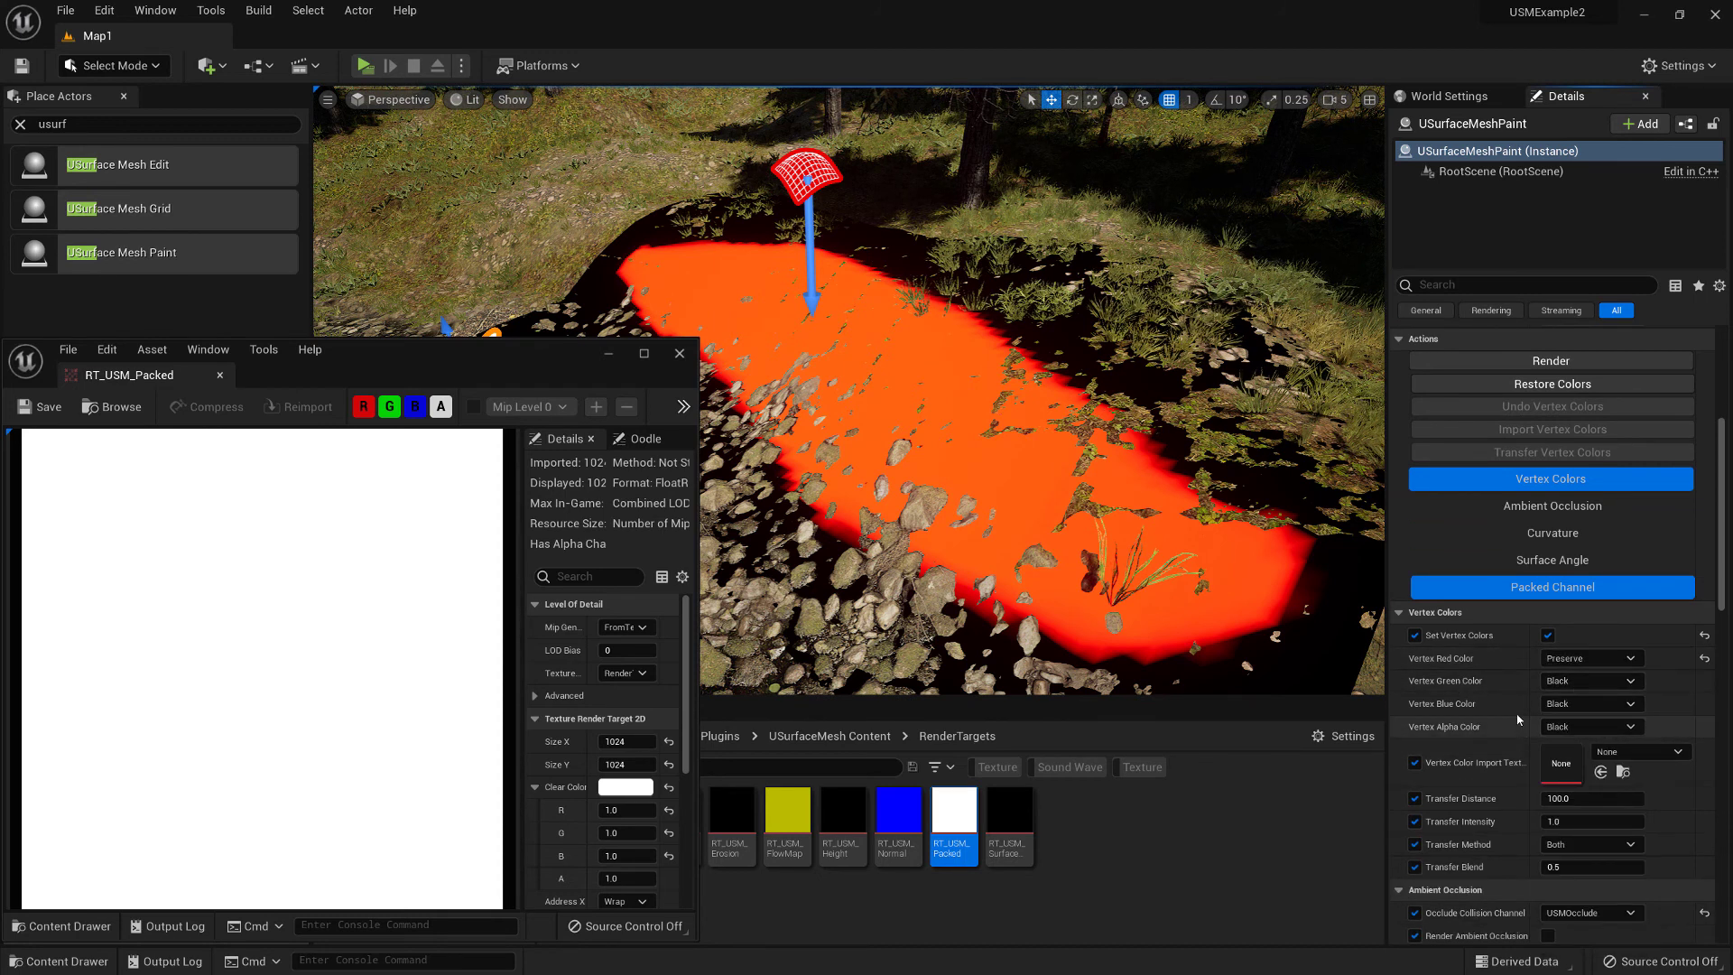
scroll(1518, 720, "down", 1)
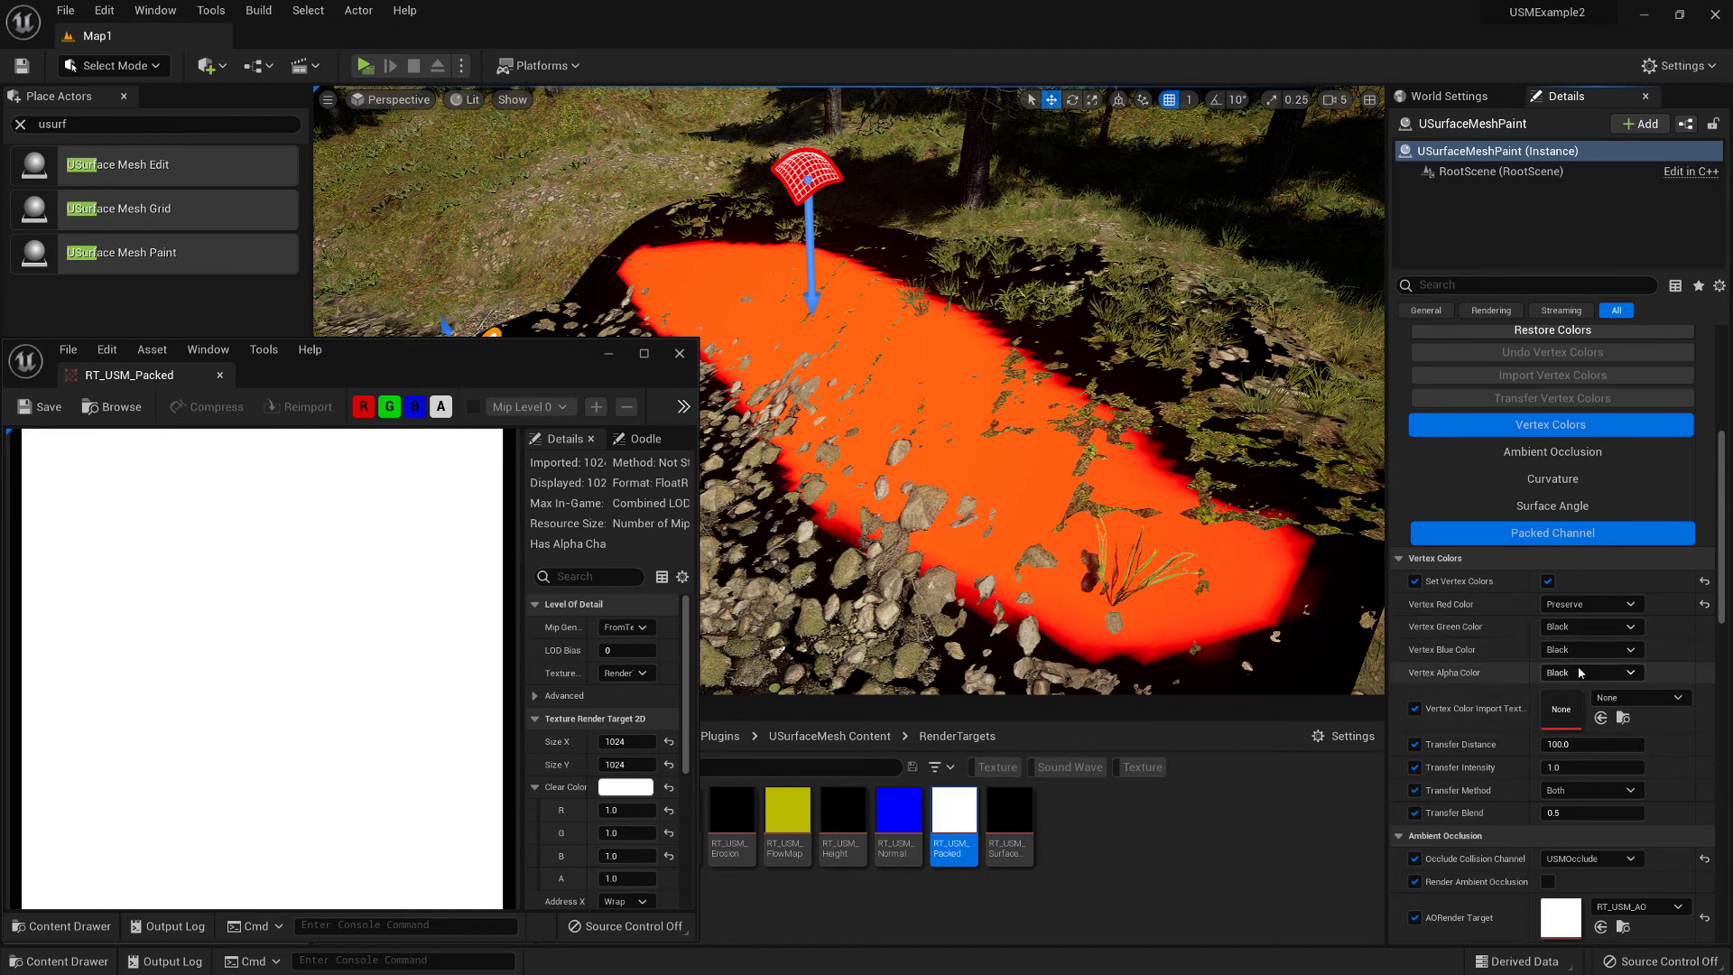
left_click(1578, 627)
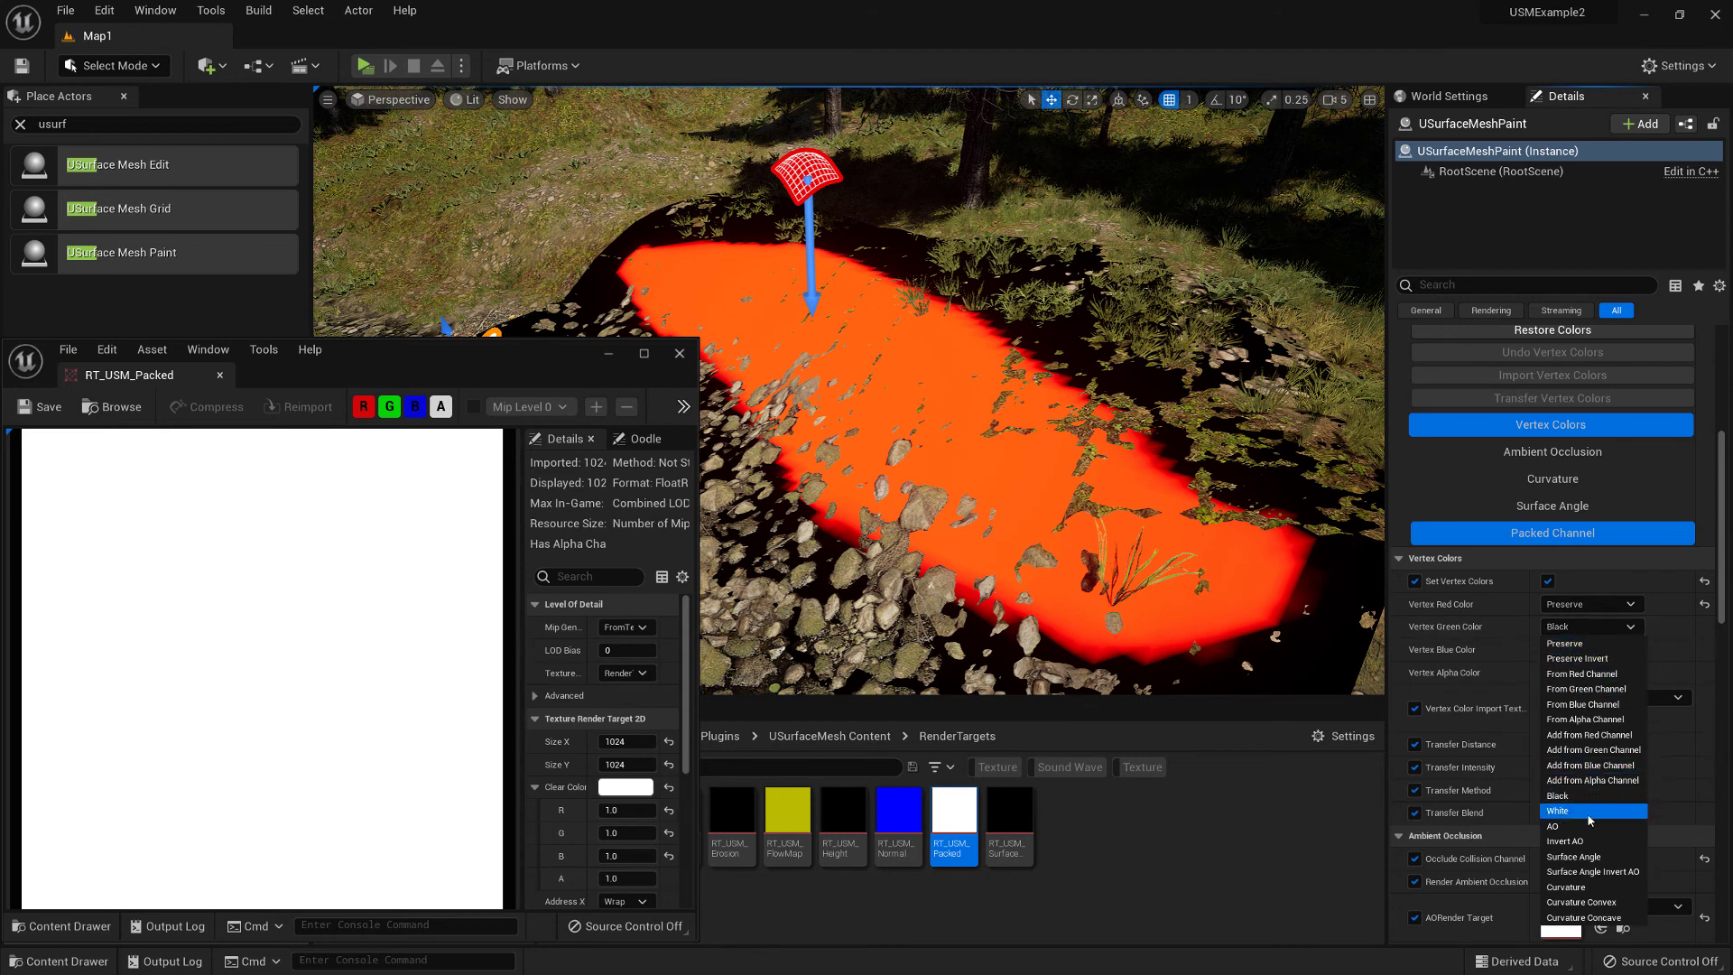
left_click(1571, 629)
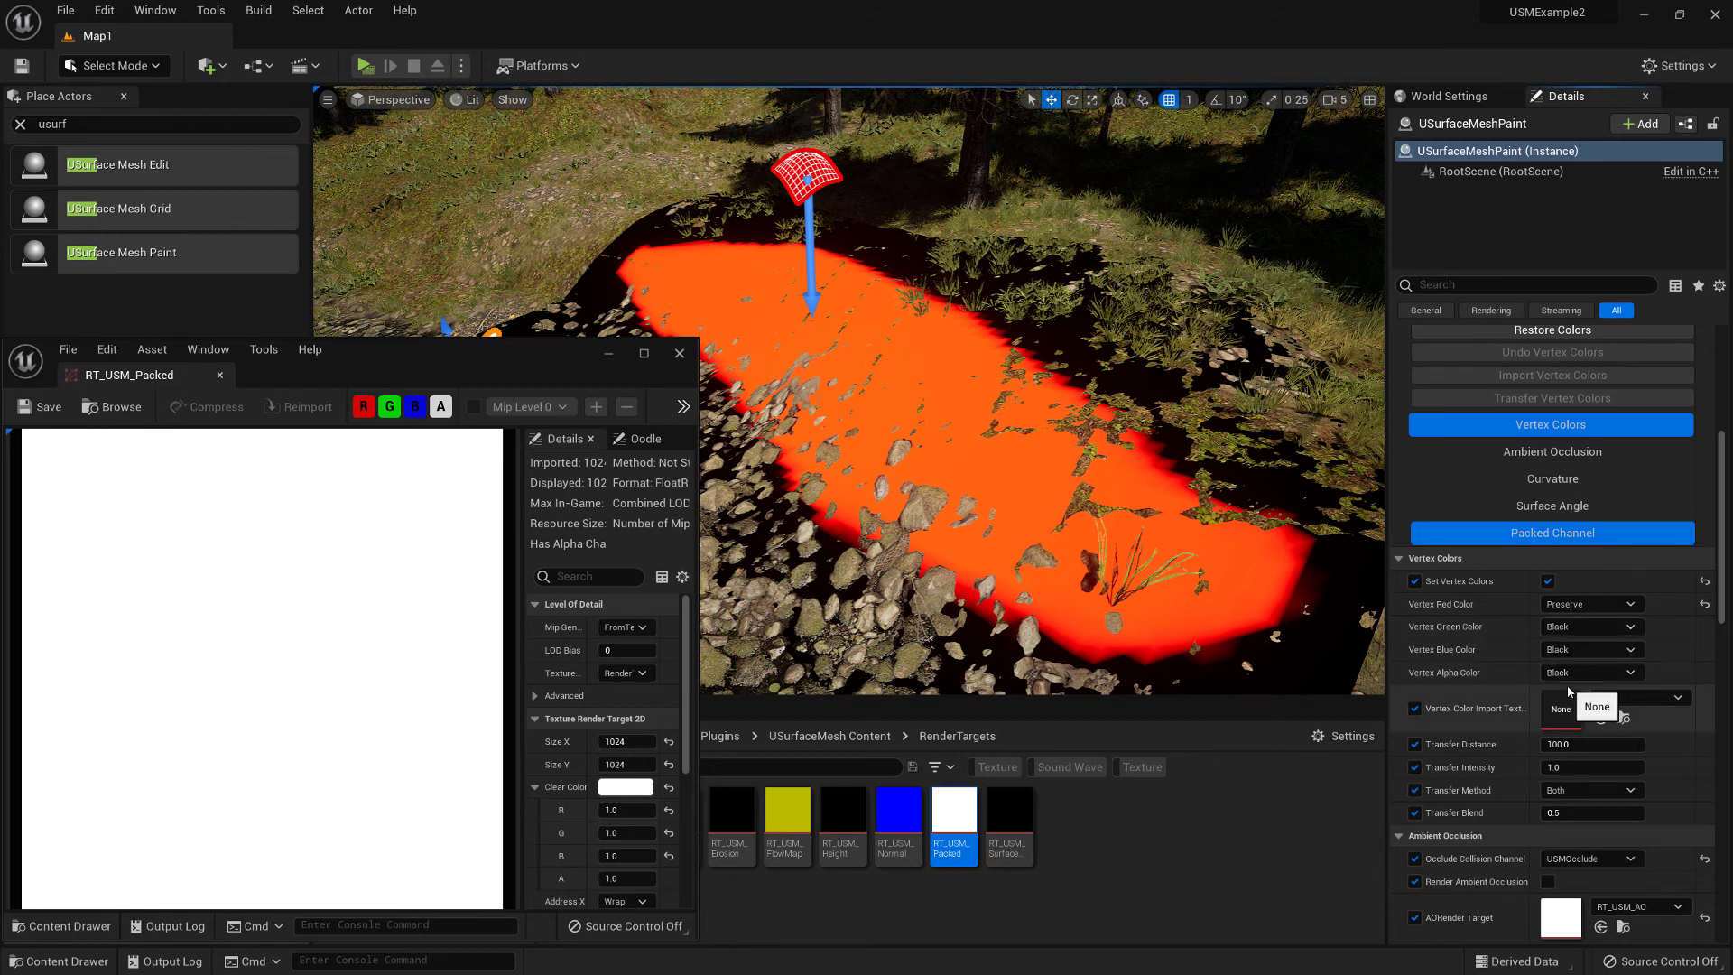
Step: Render the painted mesh's vertex colors into the packed texture and show only the red channel of RT_USM_Packed
scroll(1539, 650, "up", 5)
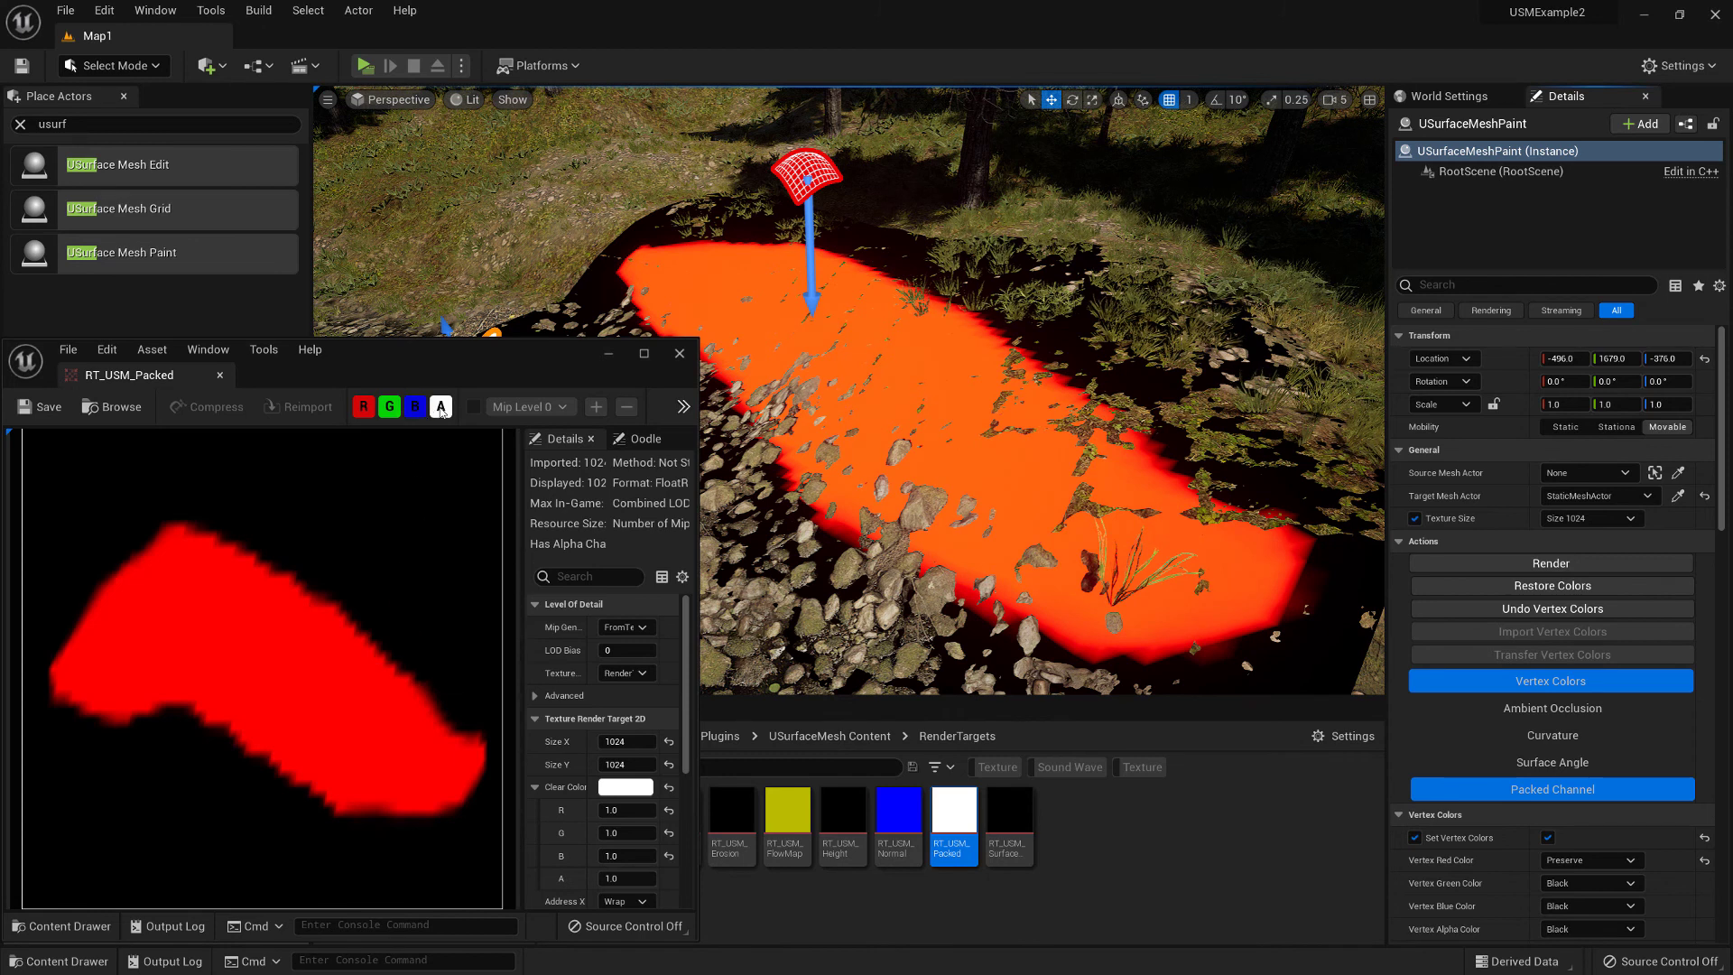
left_click(390, 408)
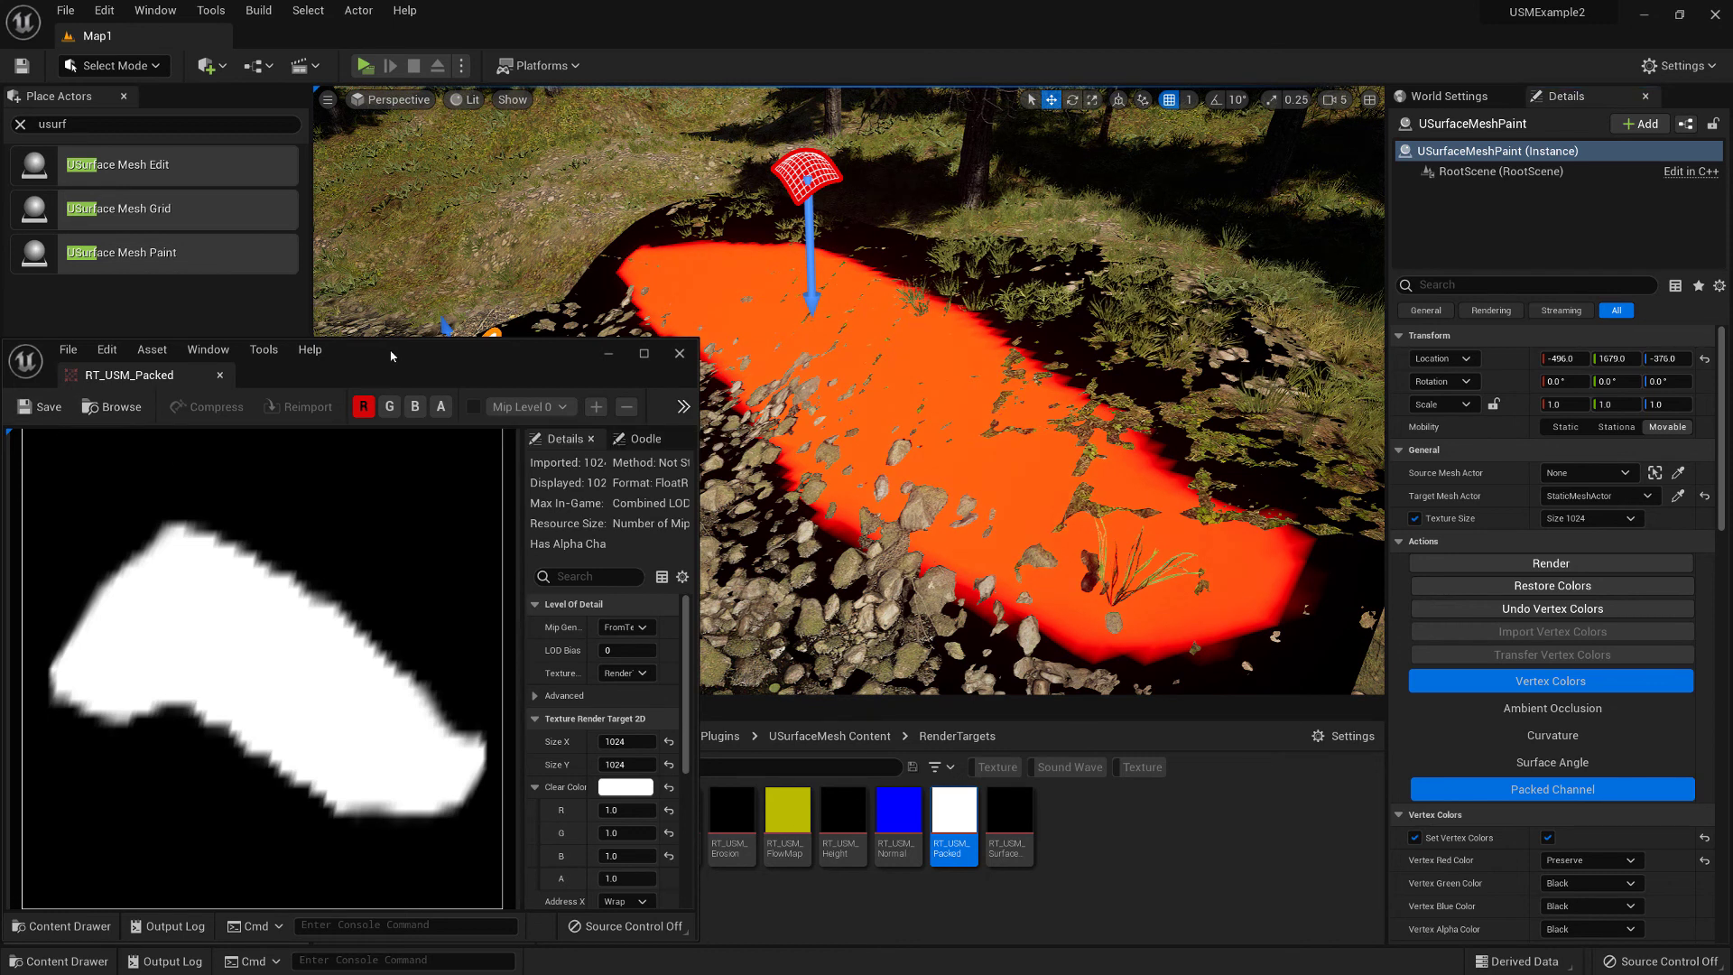
Step: Create a static texture from the RT_USM_Packed render target, then close the floating render target window
left_click_drag(391, 356, 415, 145)
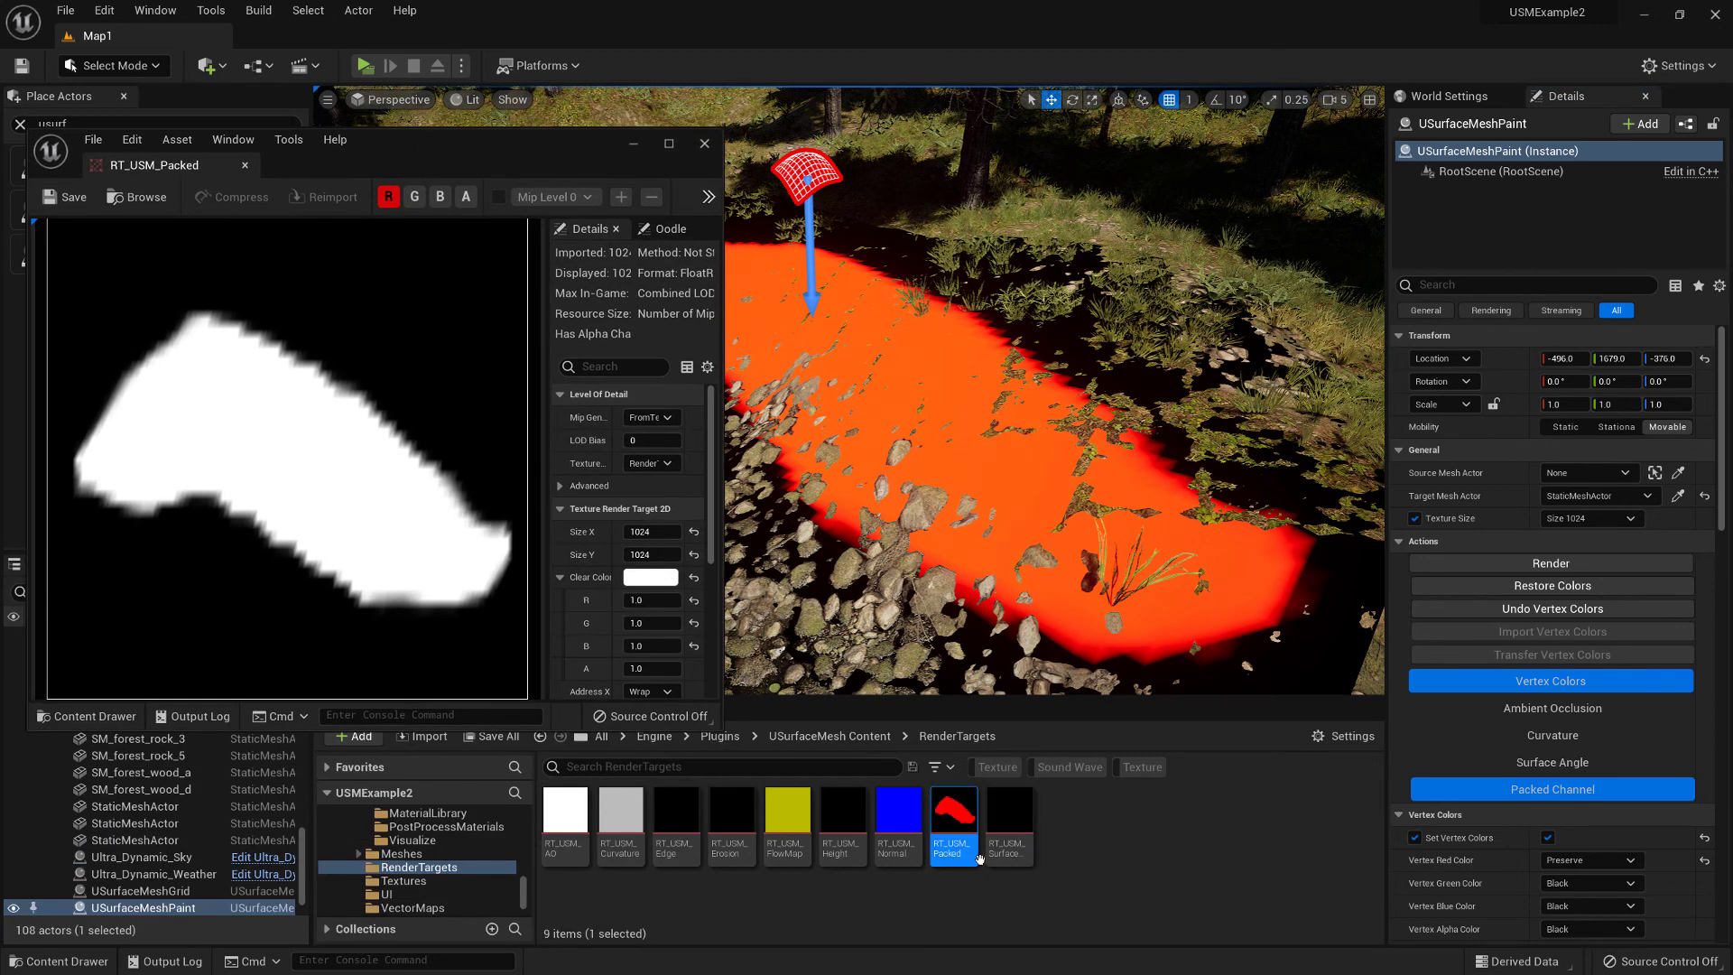
right_click(961, 815)
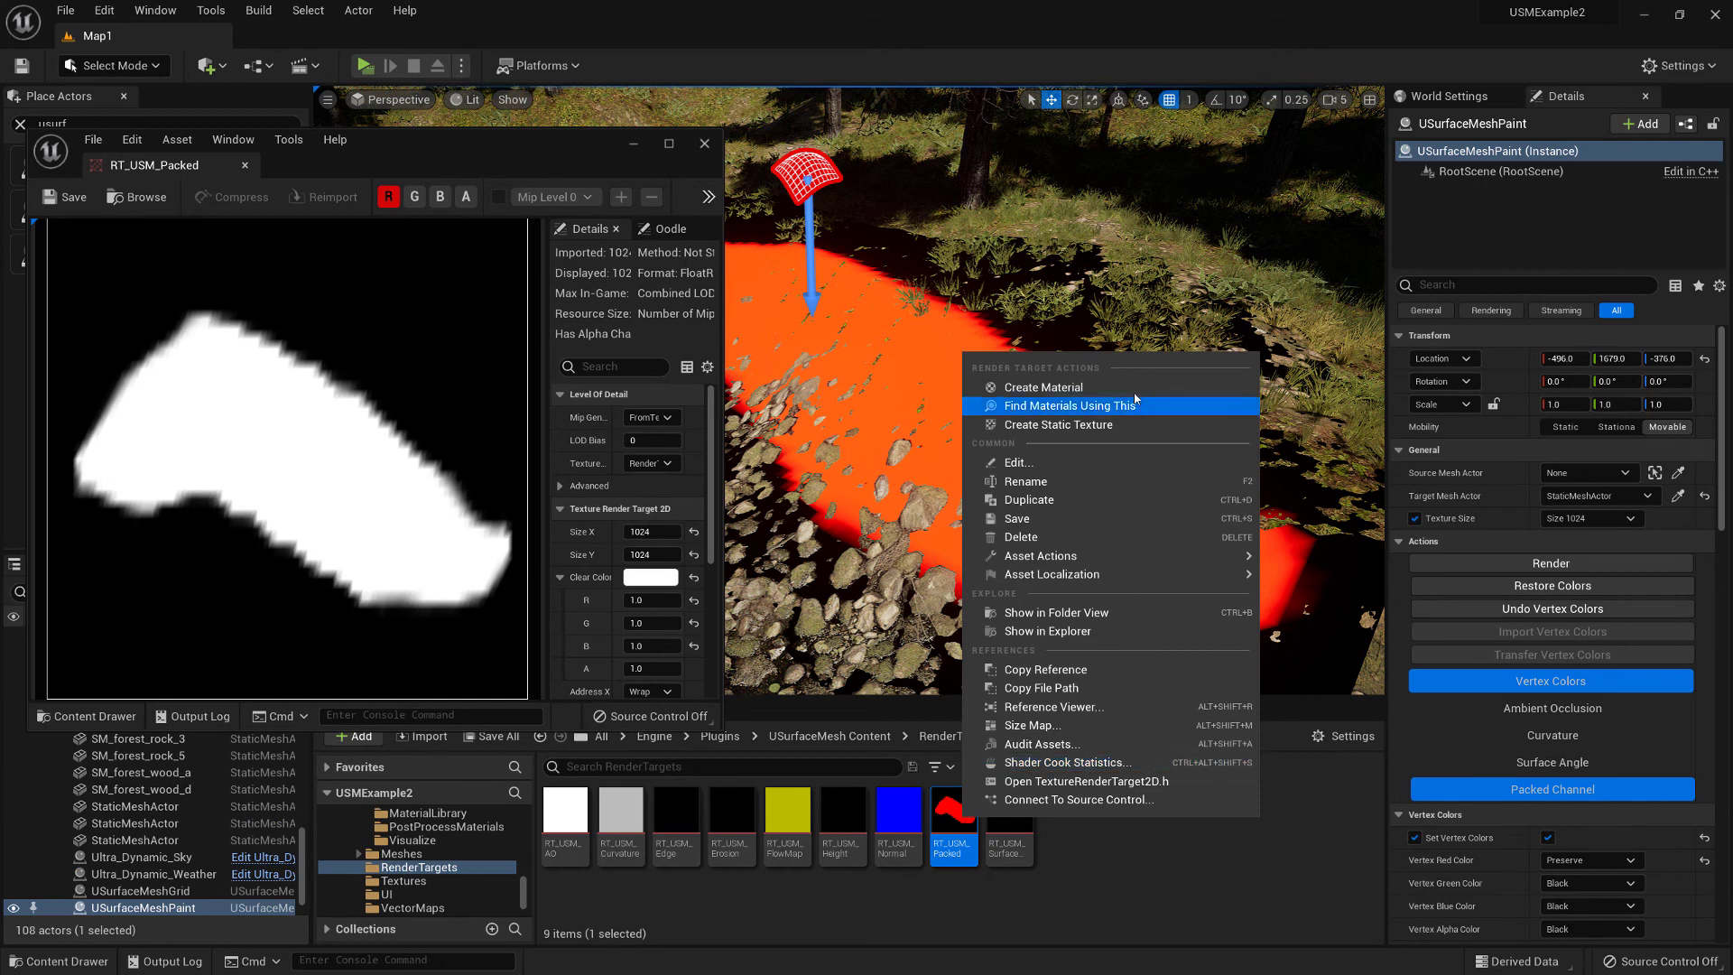
left_click(1070, 426)
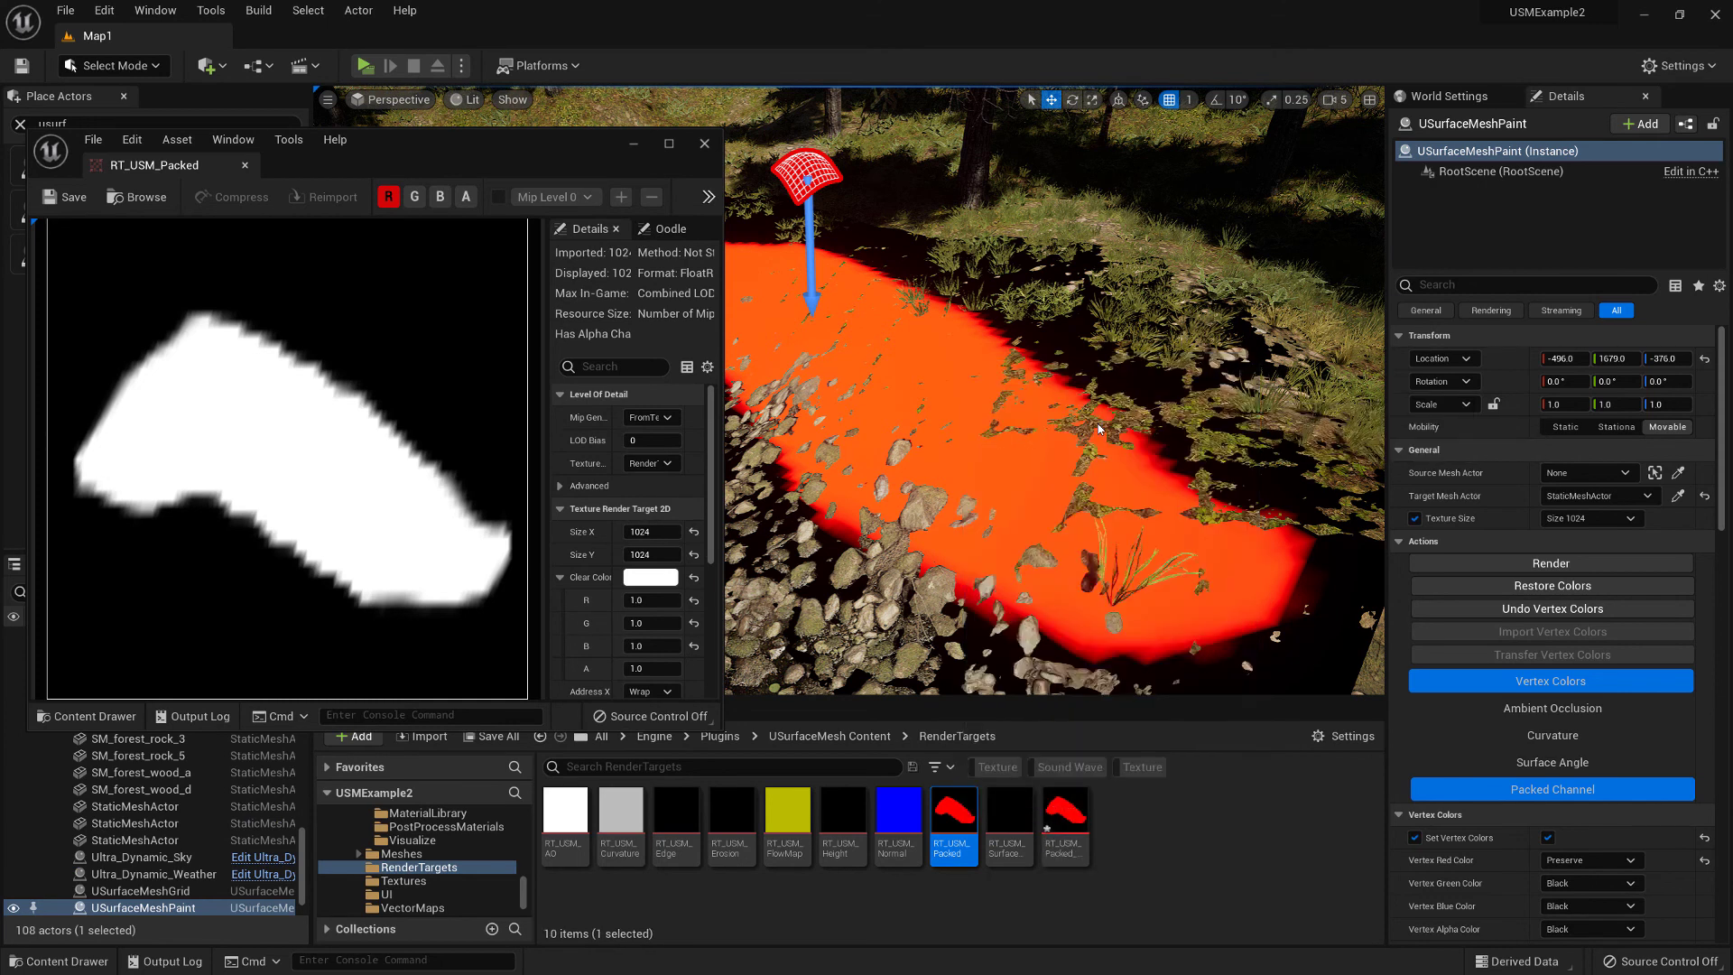
left_click(1062, 817)
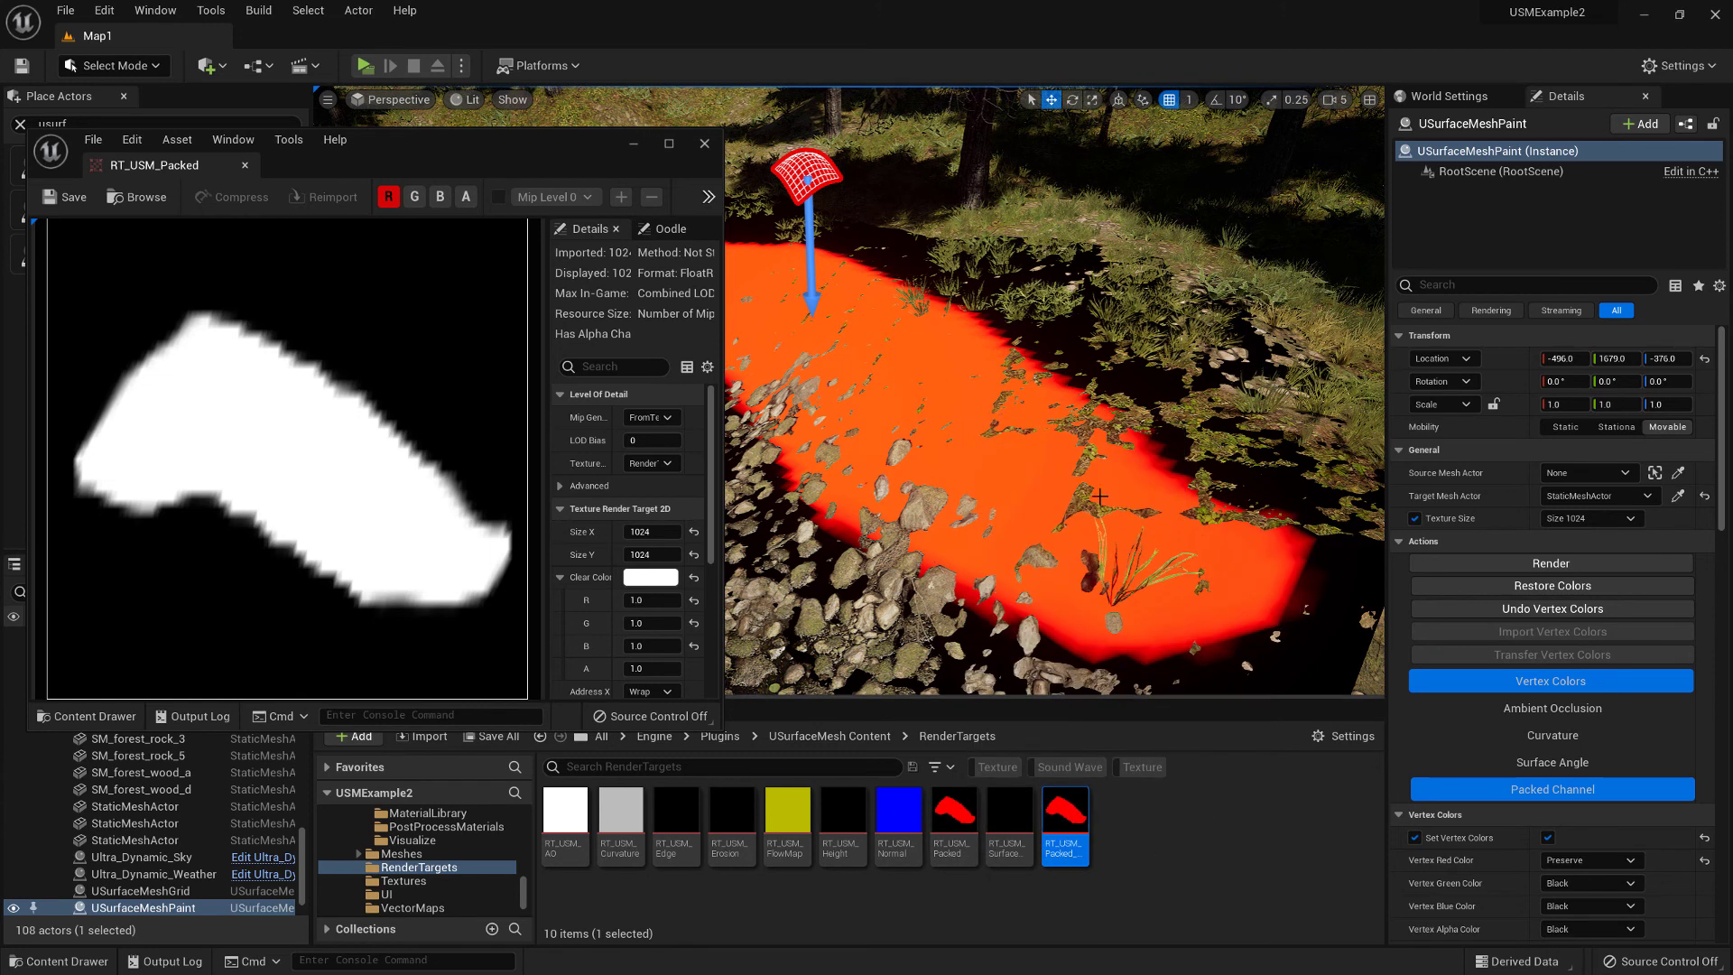
left_click(704, 142)
Step: Delete the USurfaceMeshPaint actor and the red-painted static mesh from the creek bank
right_click_drag(892, 366, 863, 320)
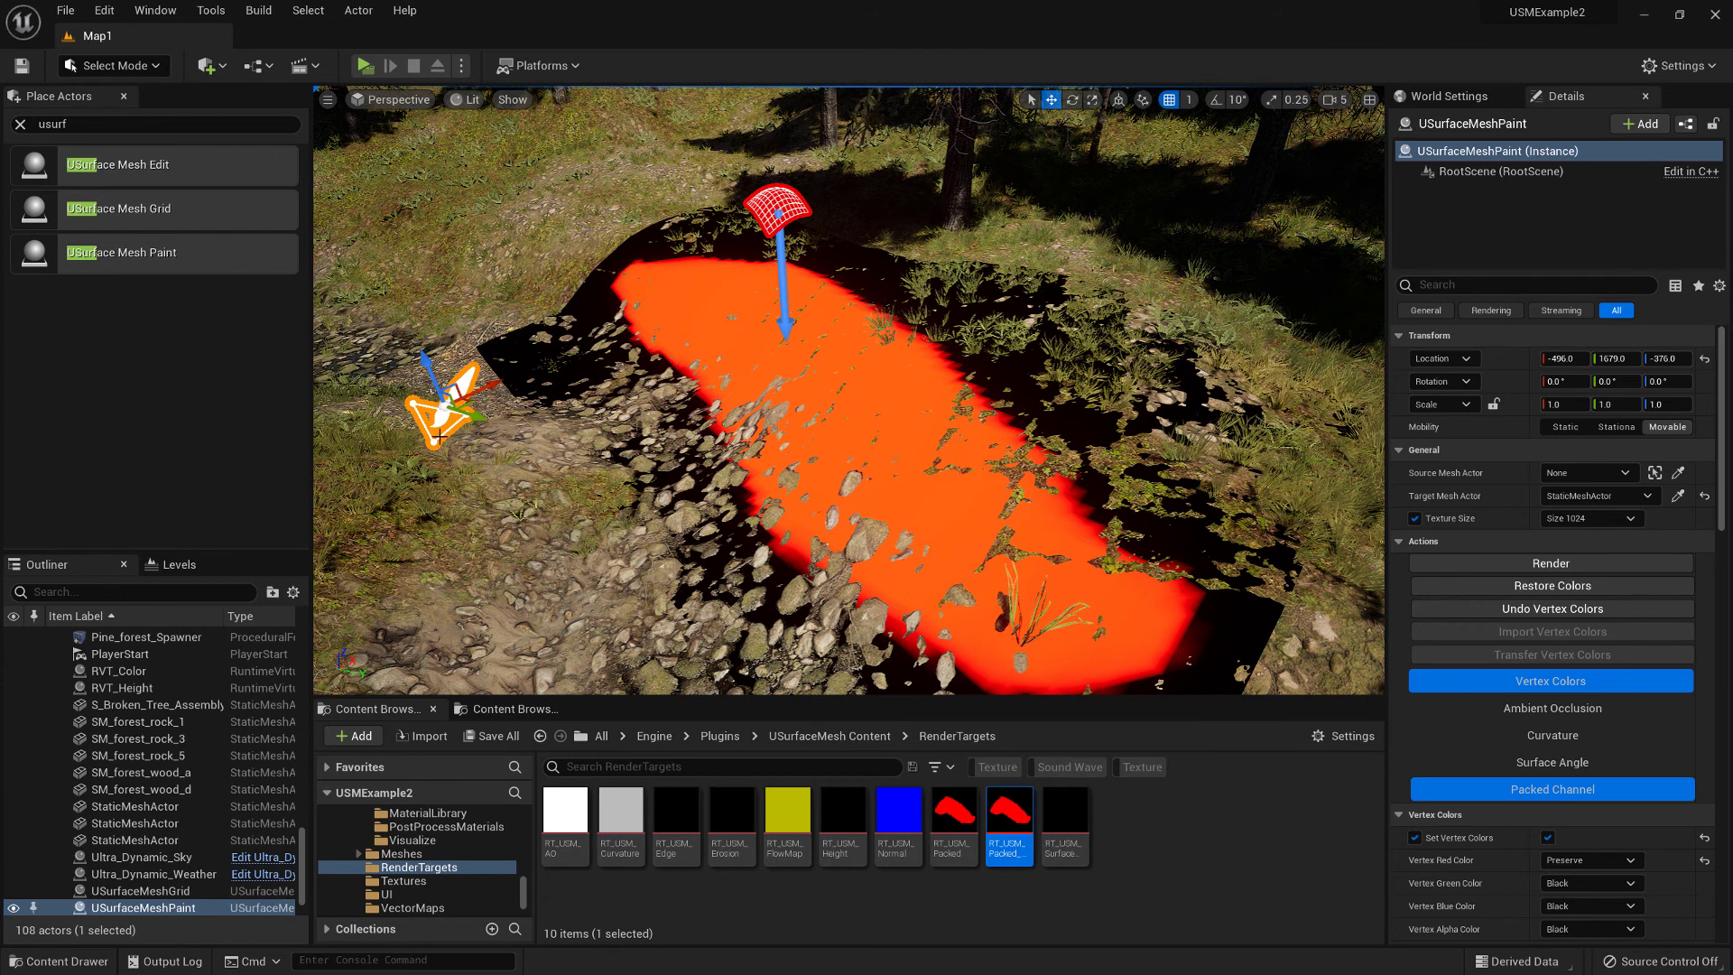
key("Delete")
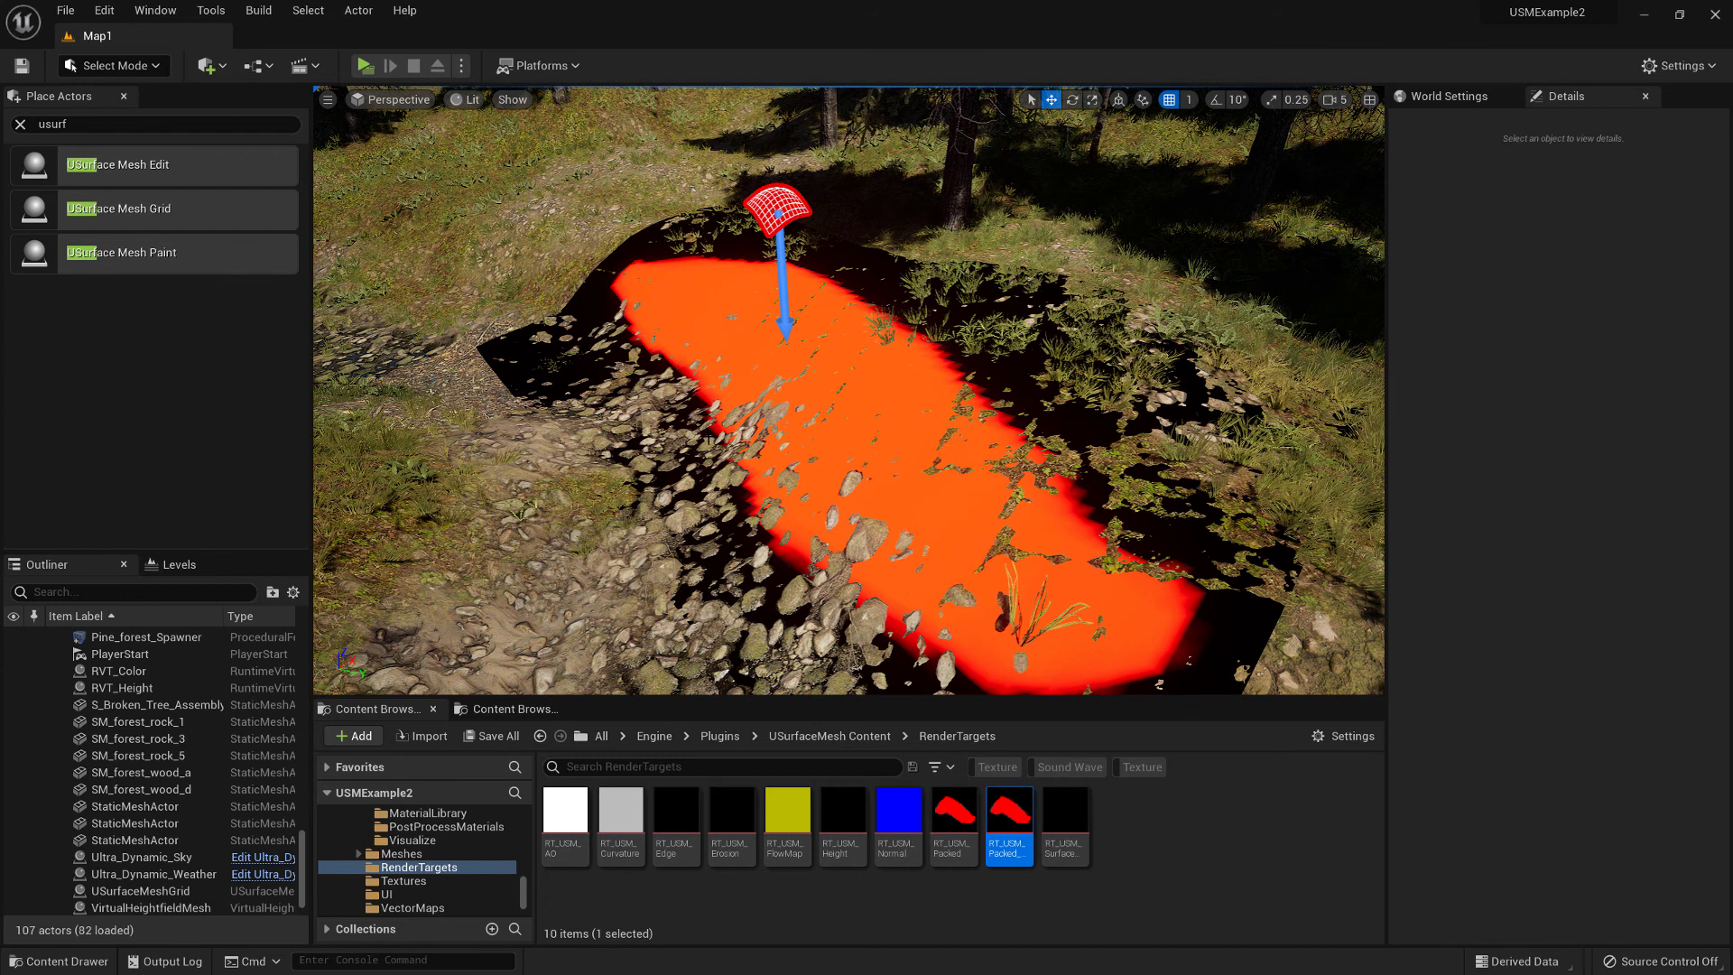
left_click(799, 376)
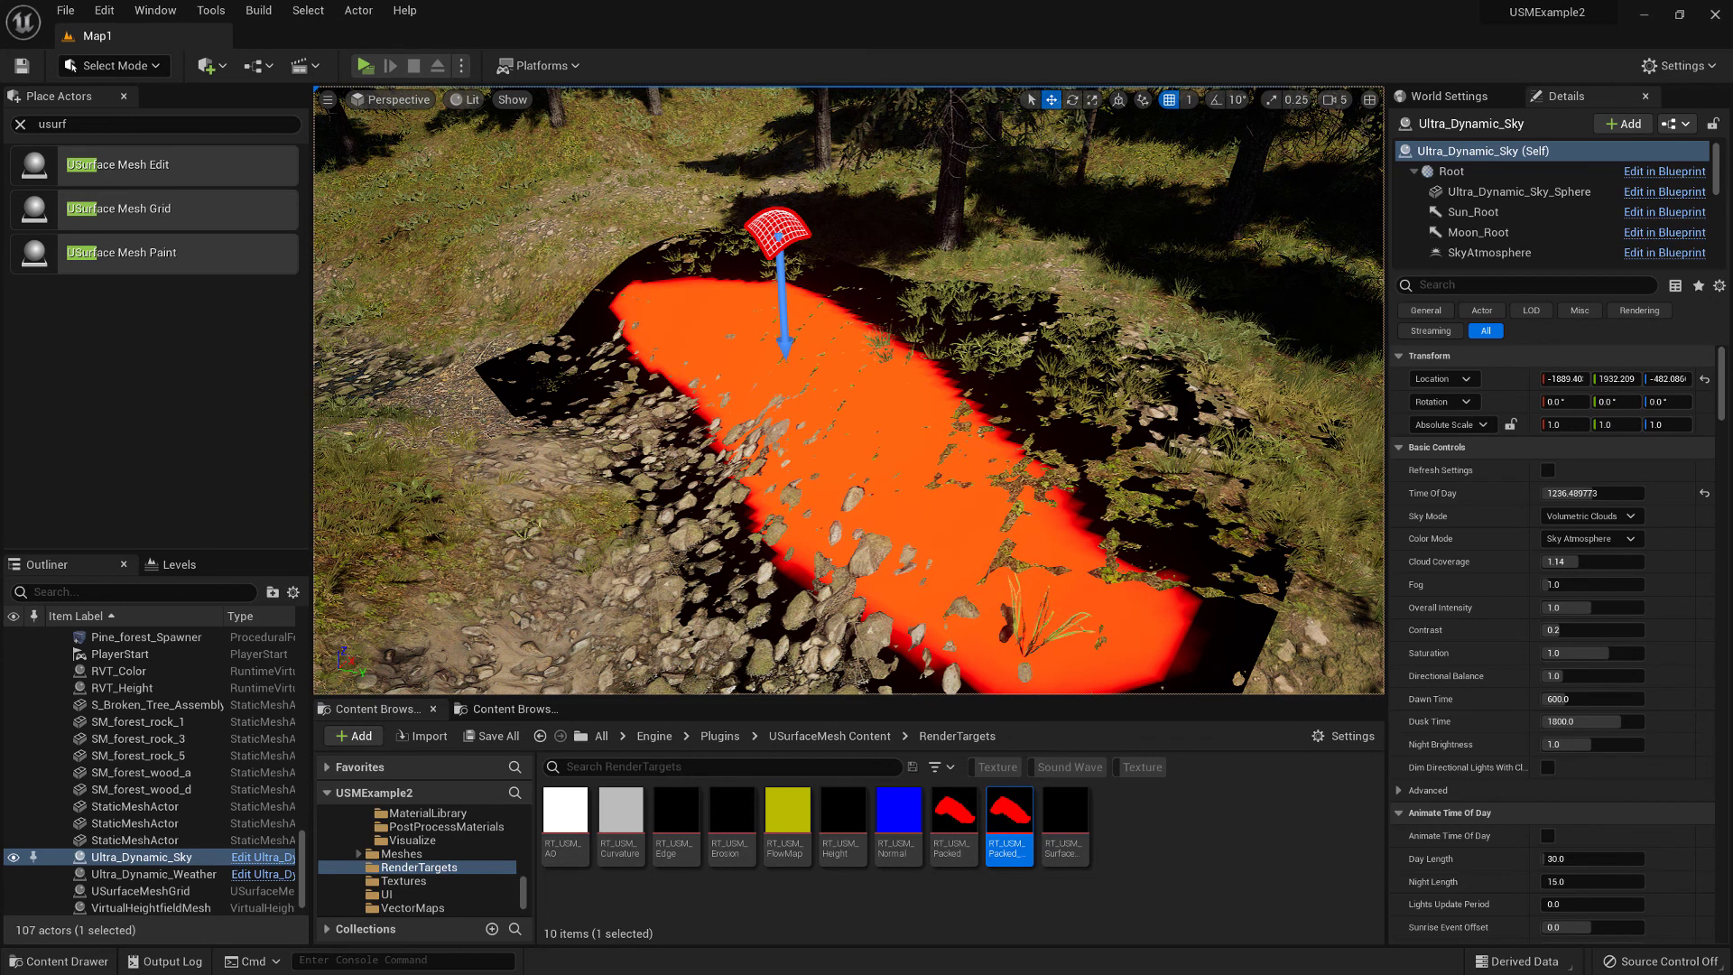
left_click(782, 331)
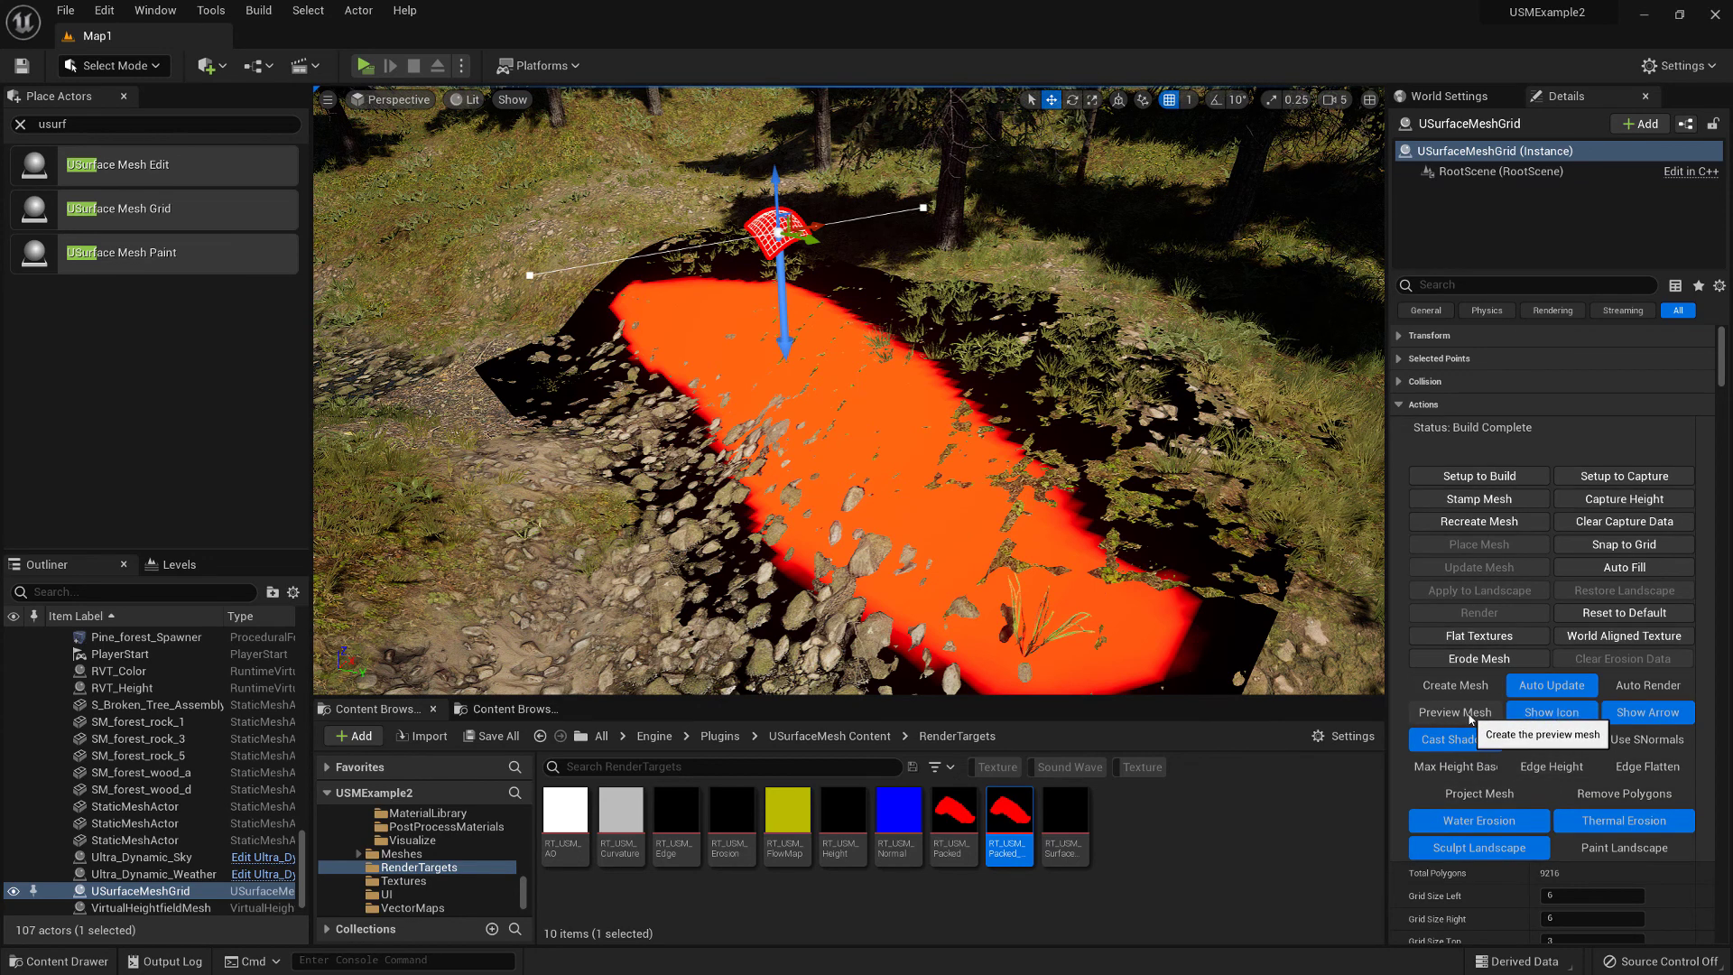
right_click_drag(930, 367, 977, 398)
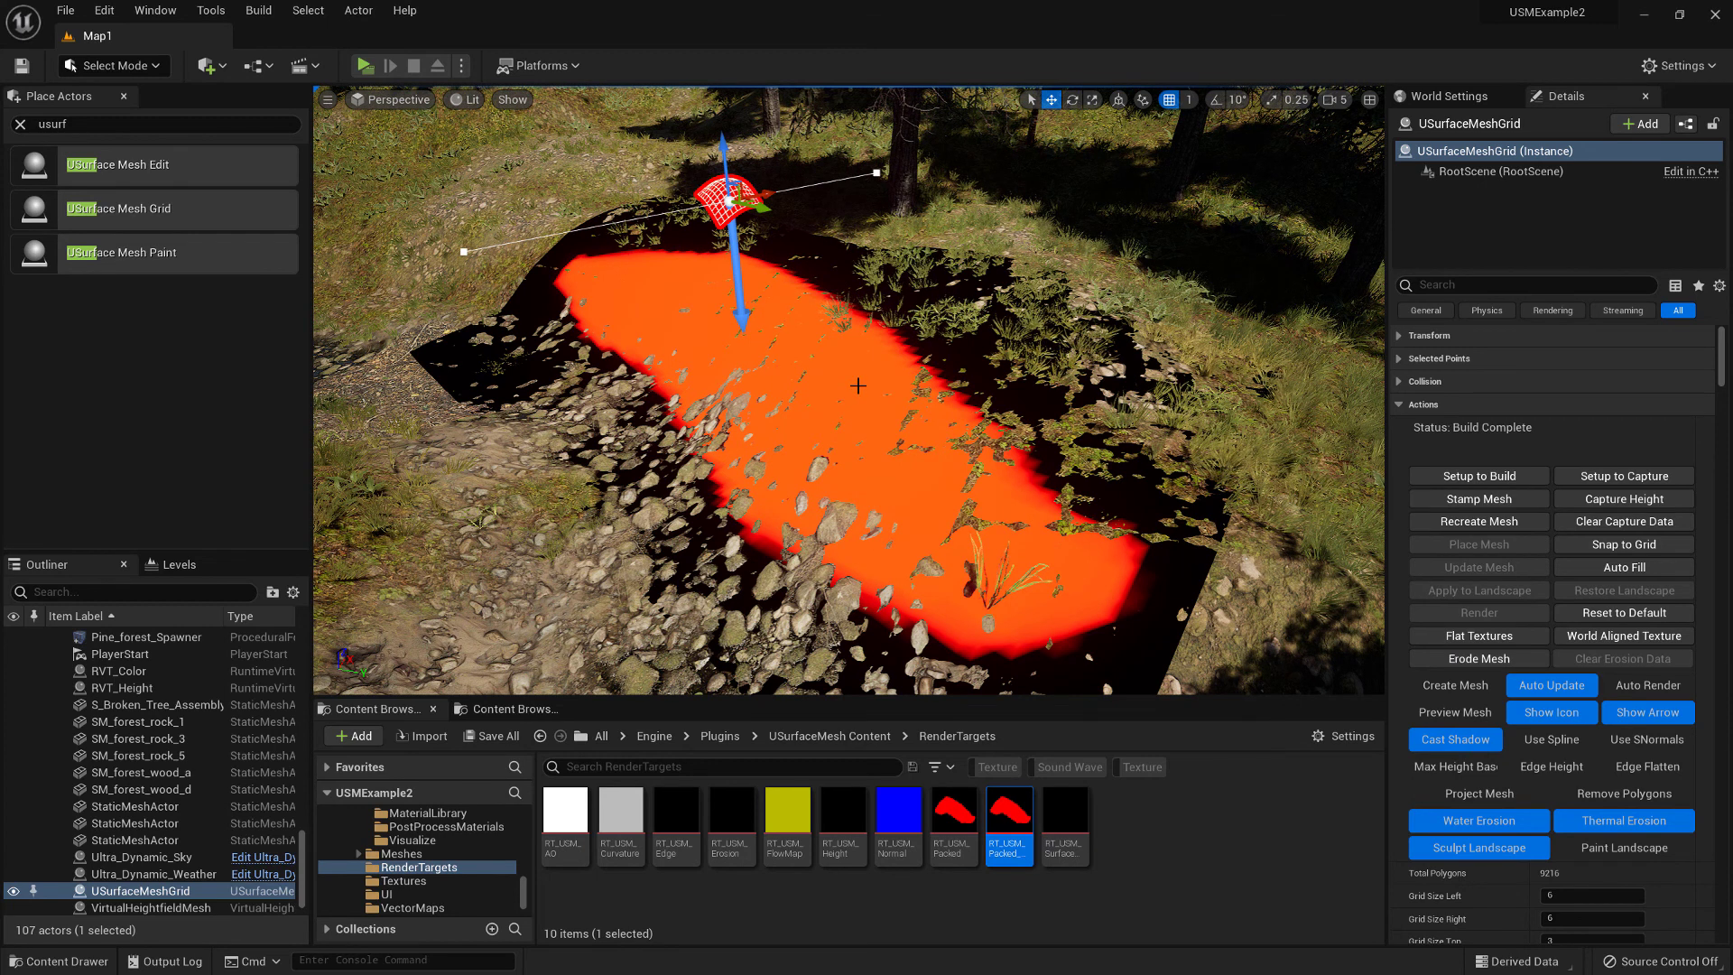
left_click(867, 415)
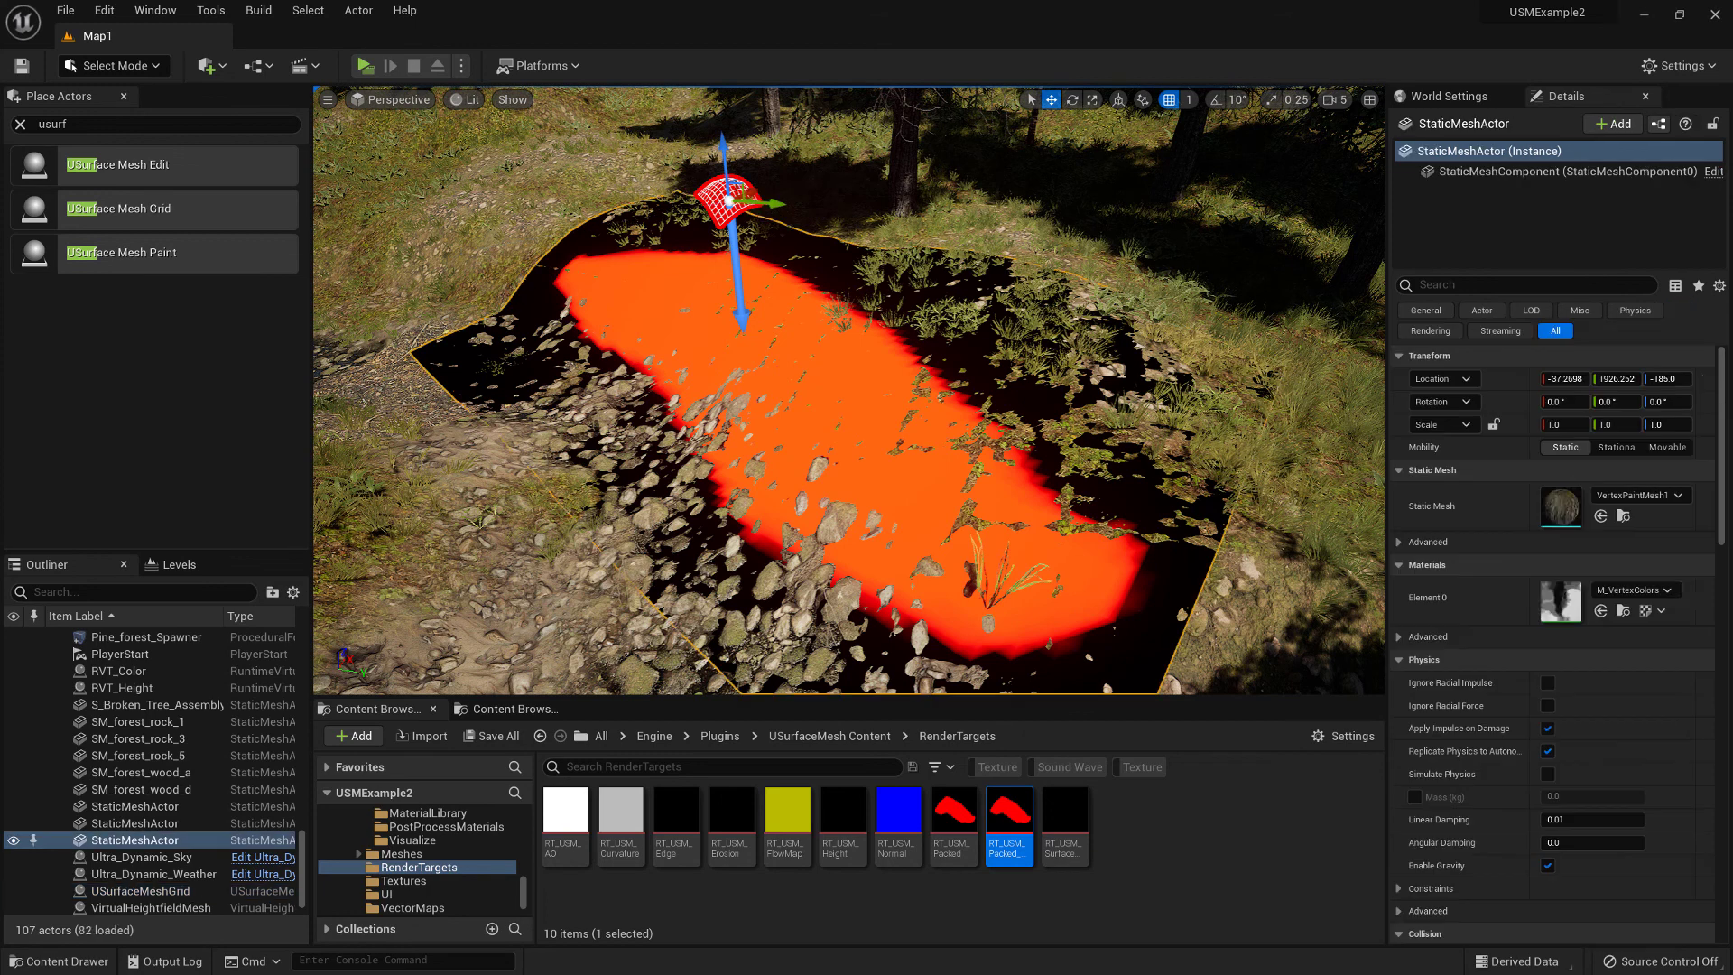
key("Delete")
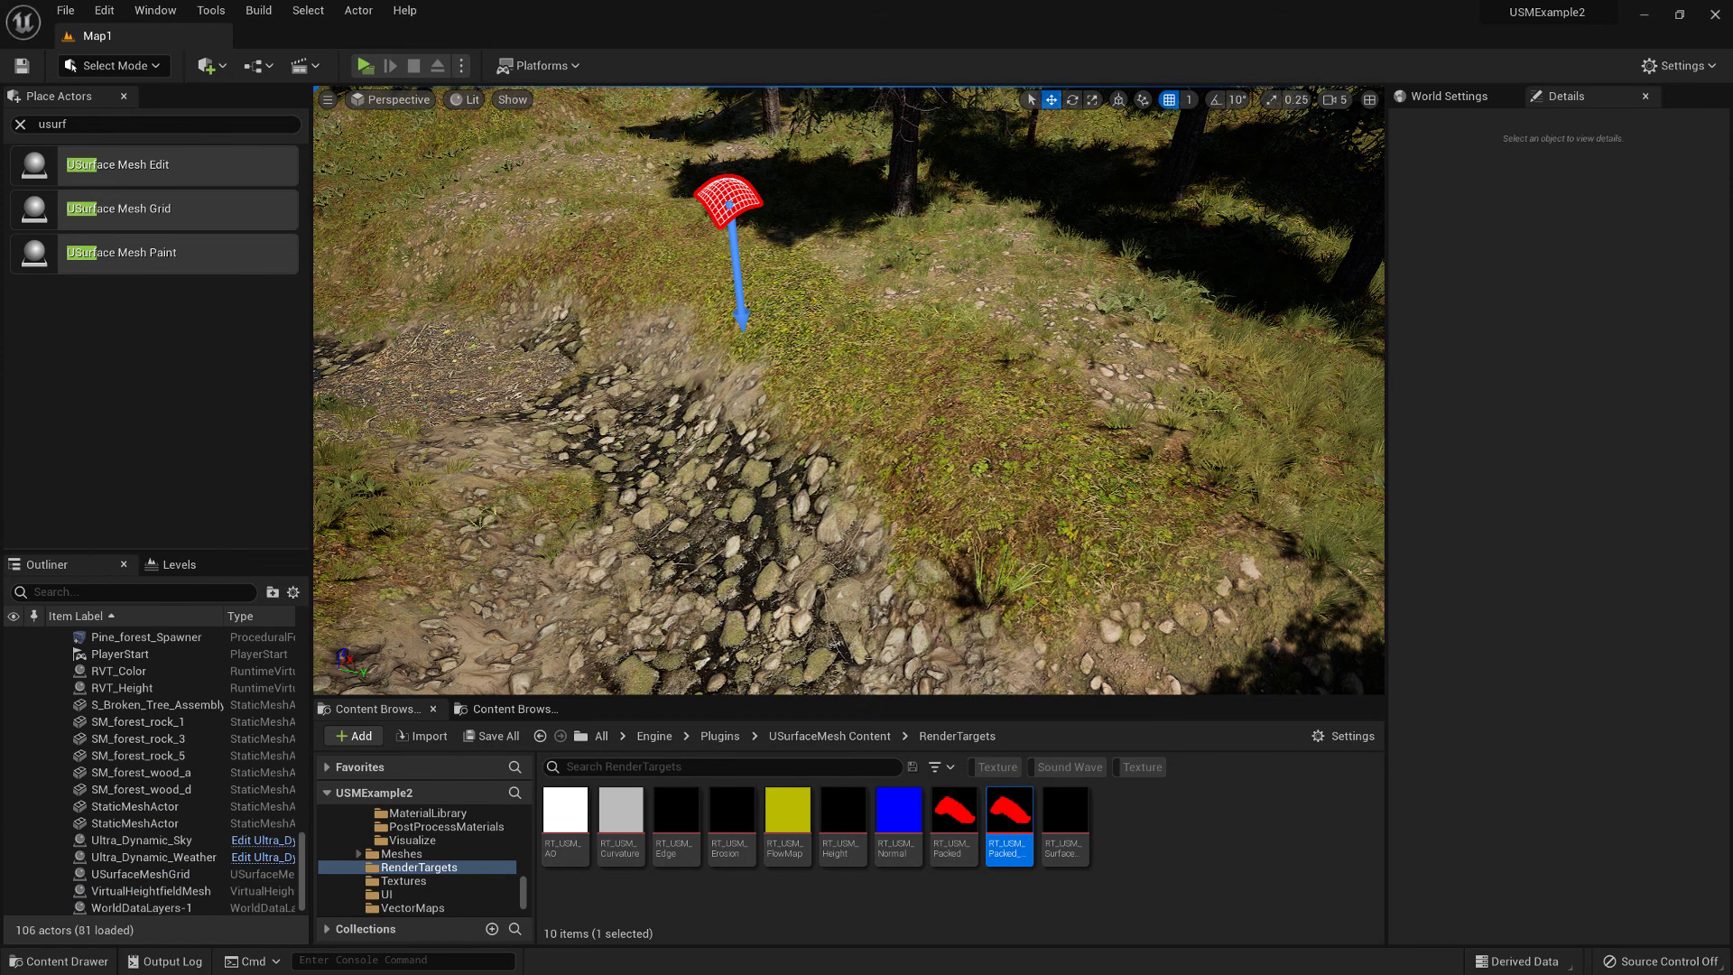
Step: Turn on Create Mesh and Remove Polygons for the USurfaceMeshGrid actor over the creek bank
left_click(857, 296)
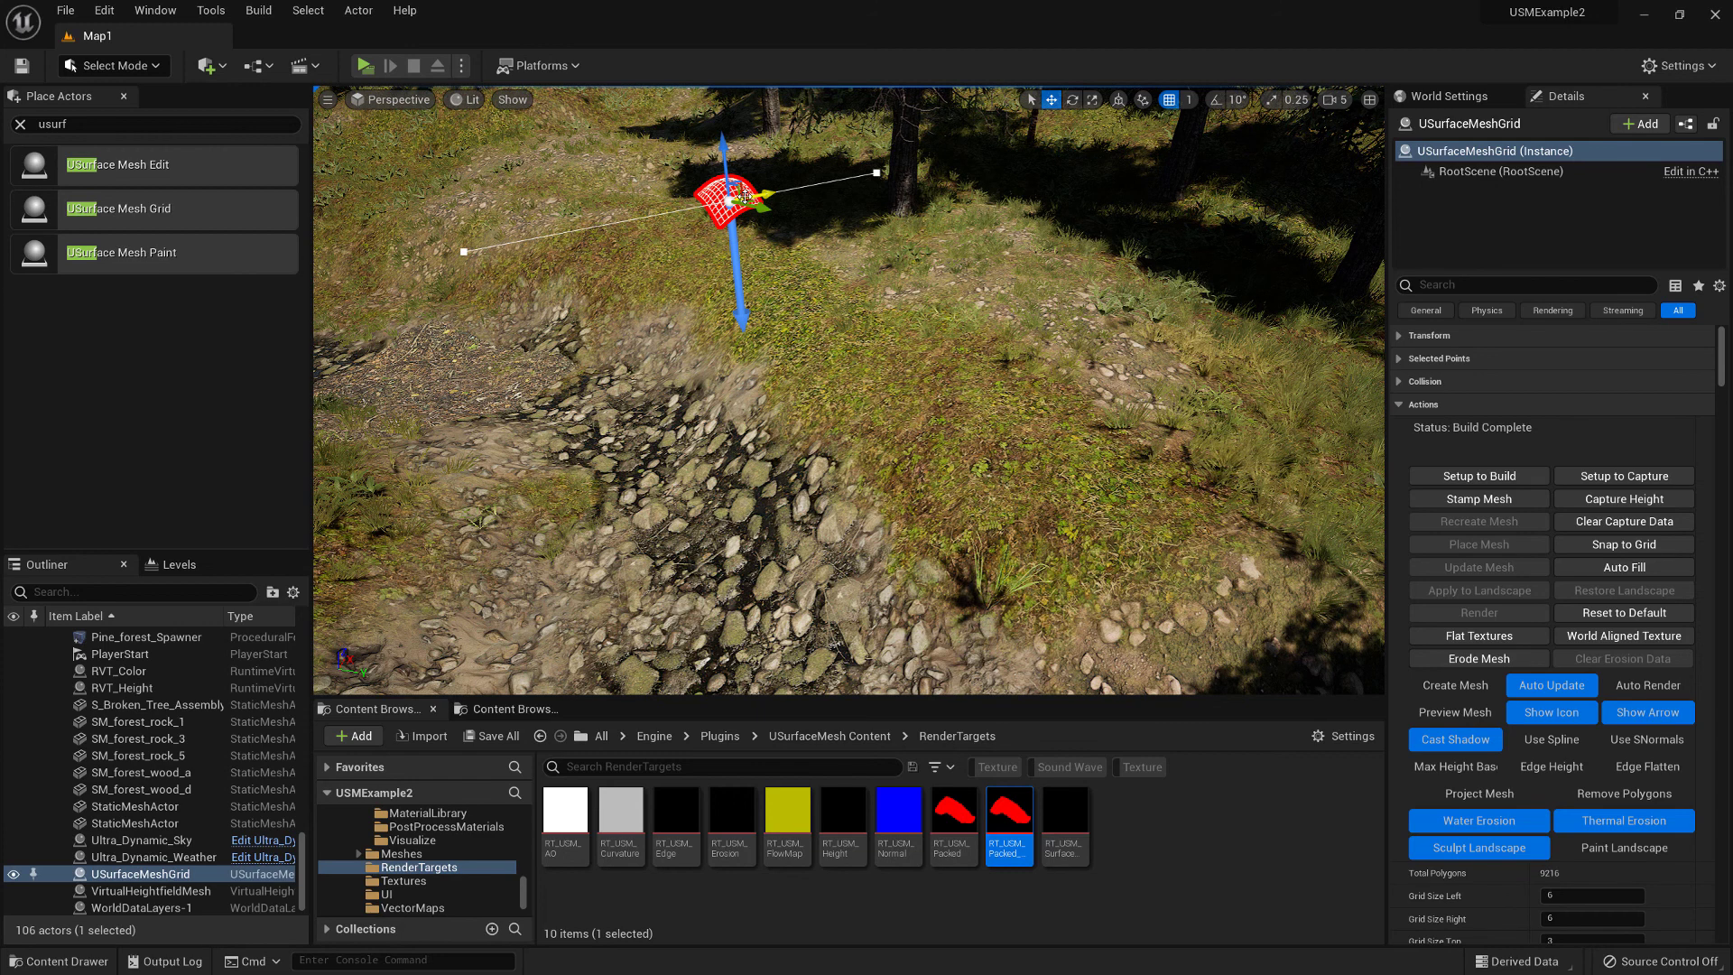
left_click(1453, 685)
right_click_drag(1099, 606, 1047, 495)
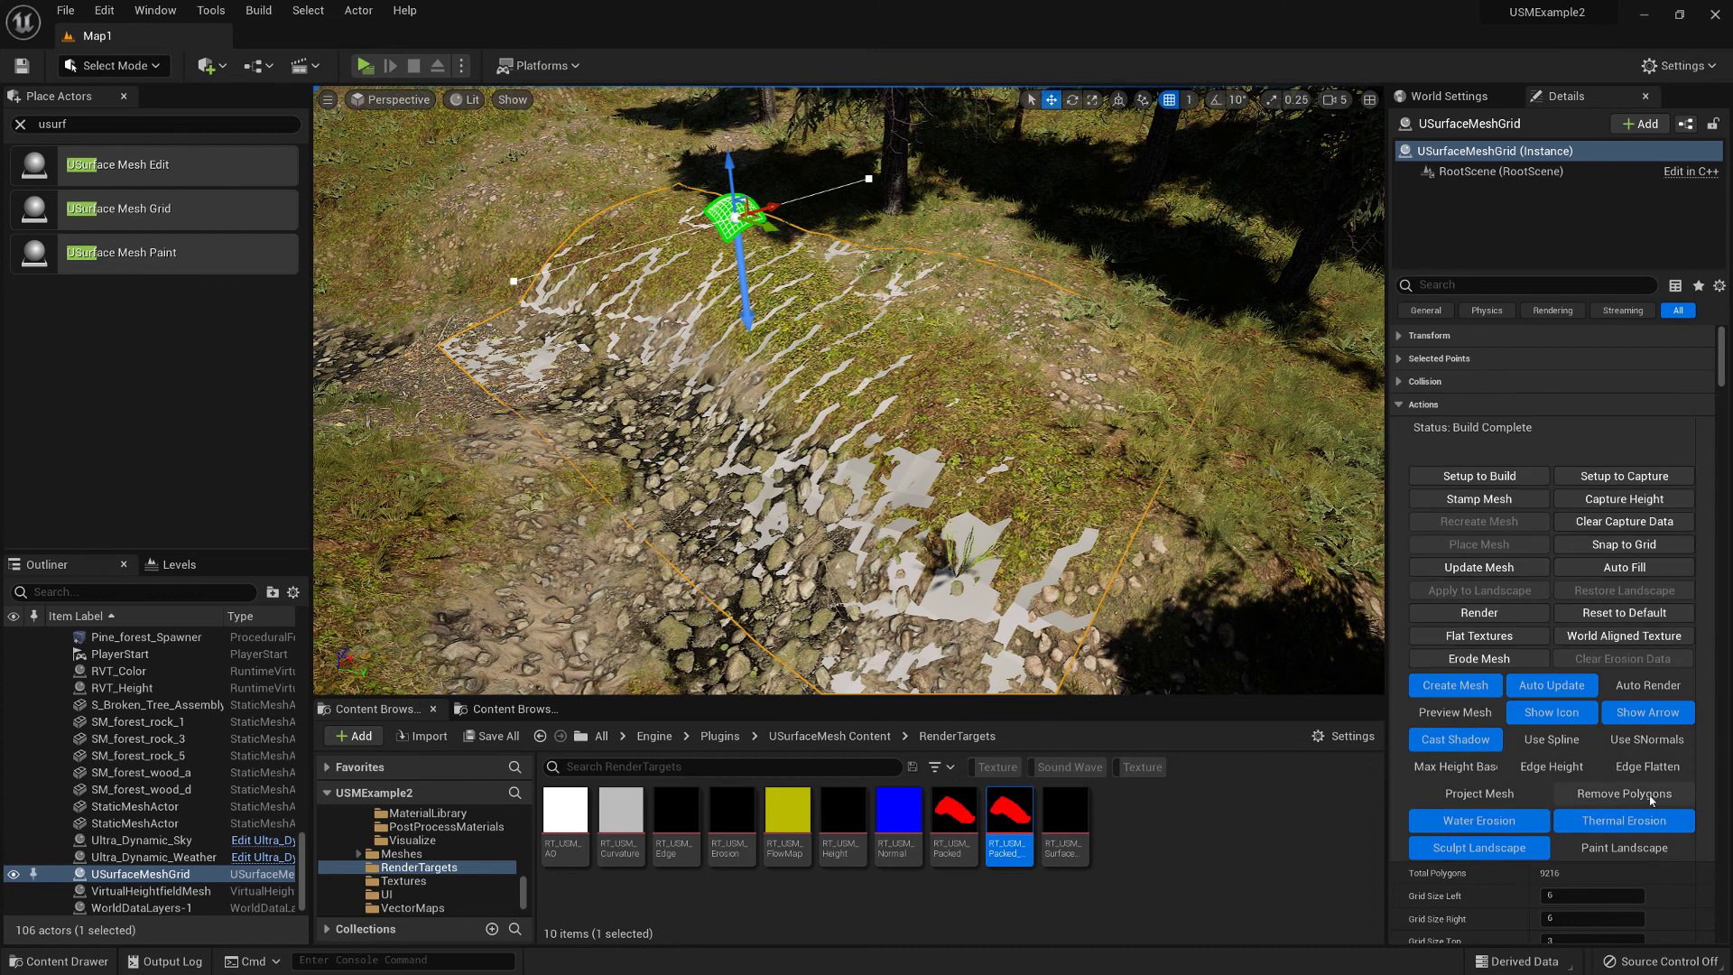
left_click(1604, 800)
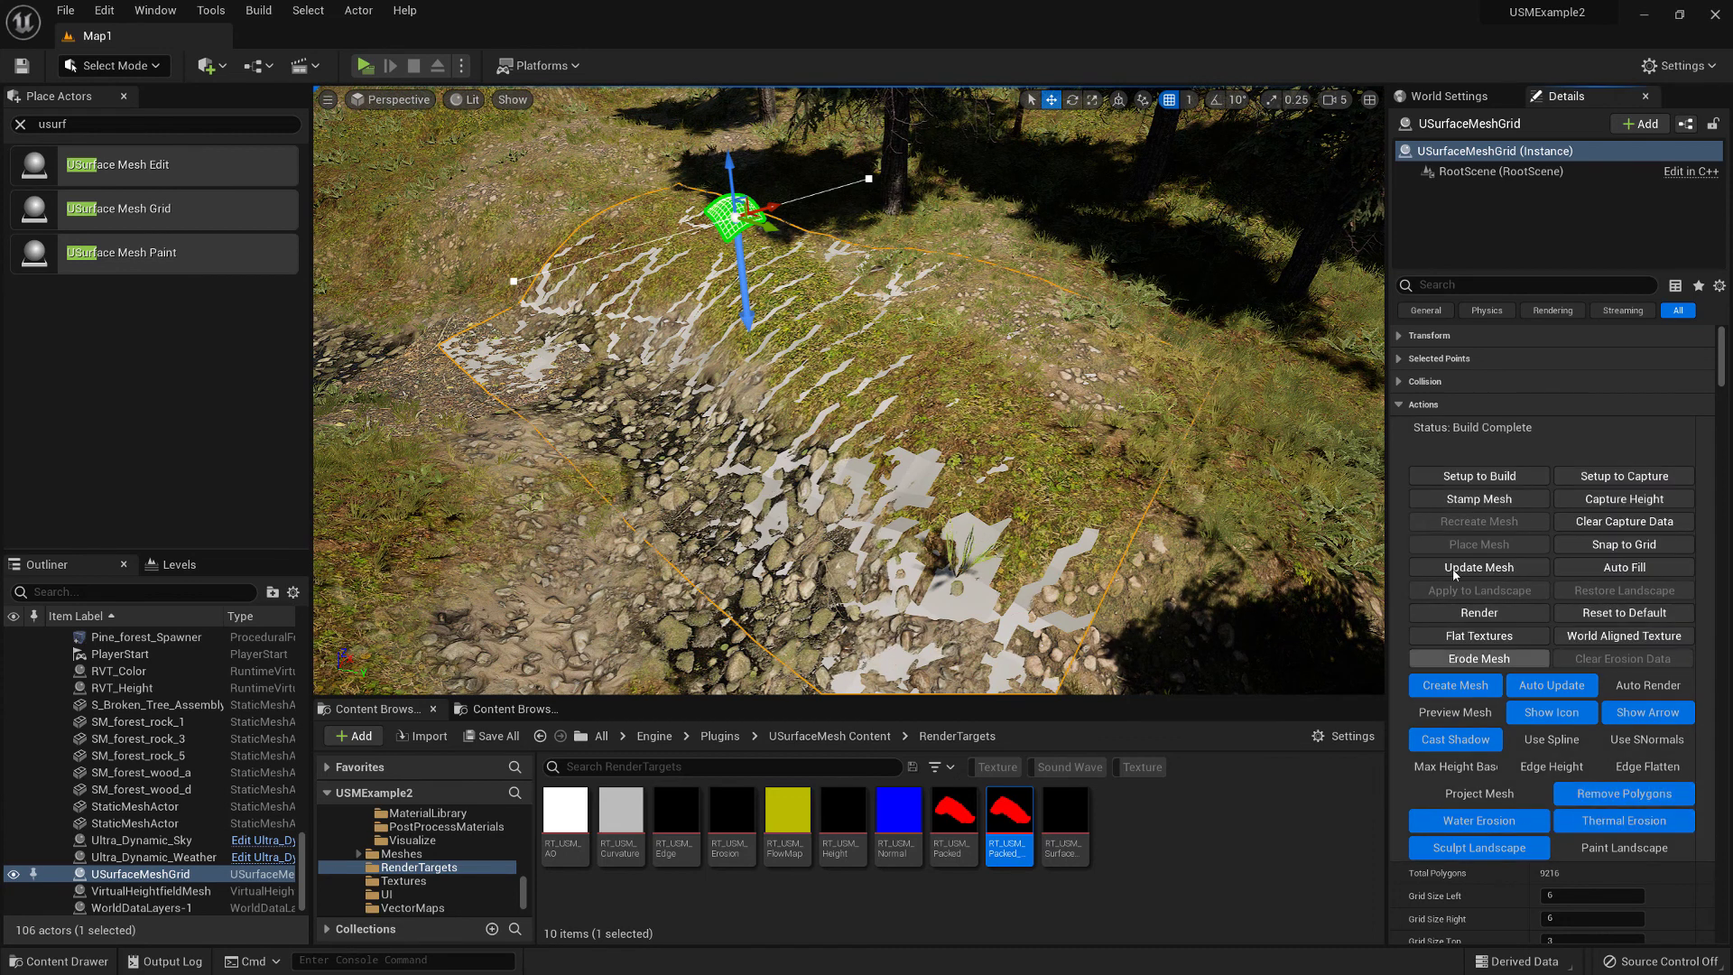
Step: Enable the mask texture on the USurfaceMeshGrid and assign the new static packed texture as Mask Texture
left_click_drag(1722, 370, 1730, 811)
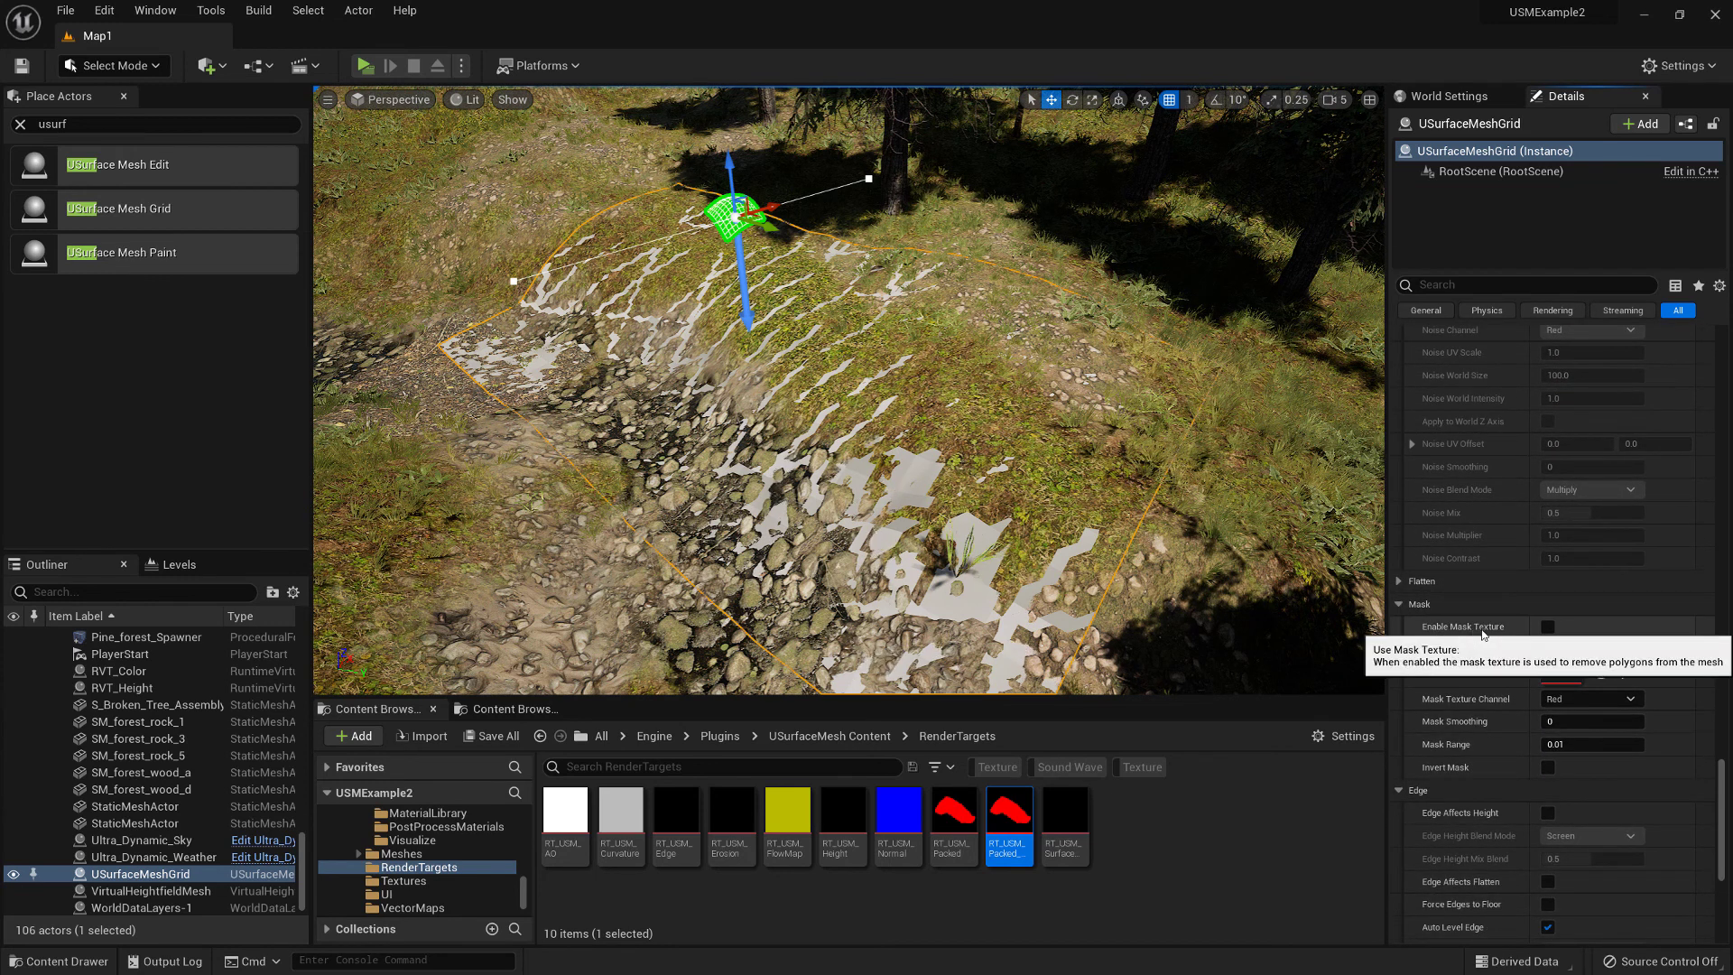
left_click(1548, 626)
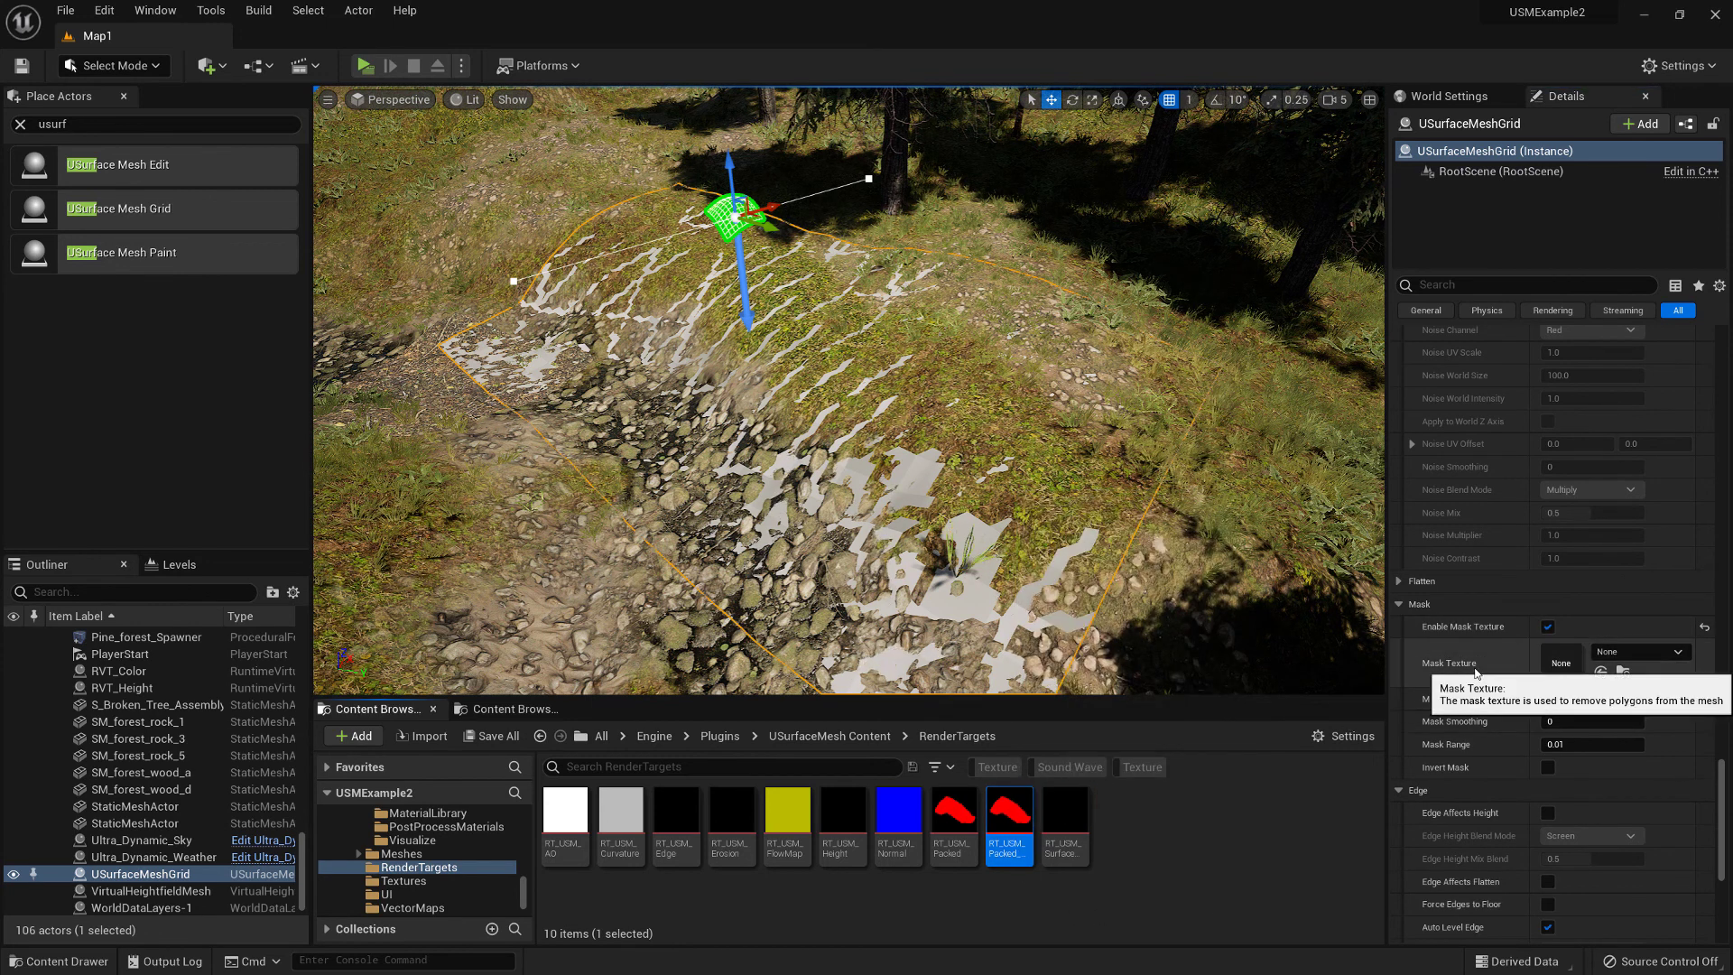
left_click(1600, 672)
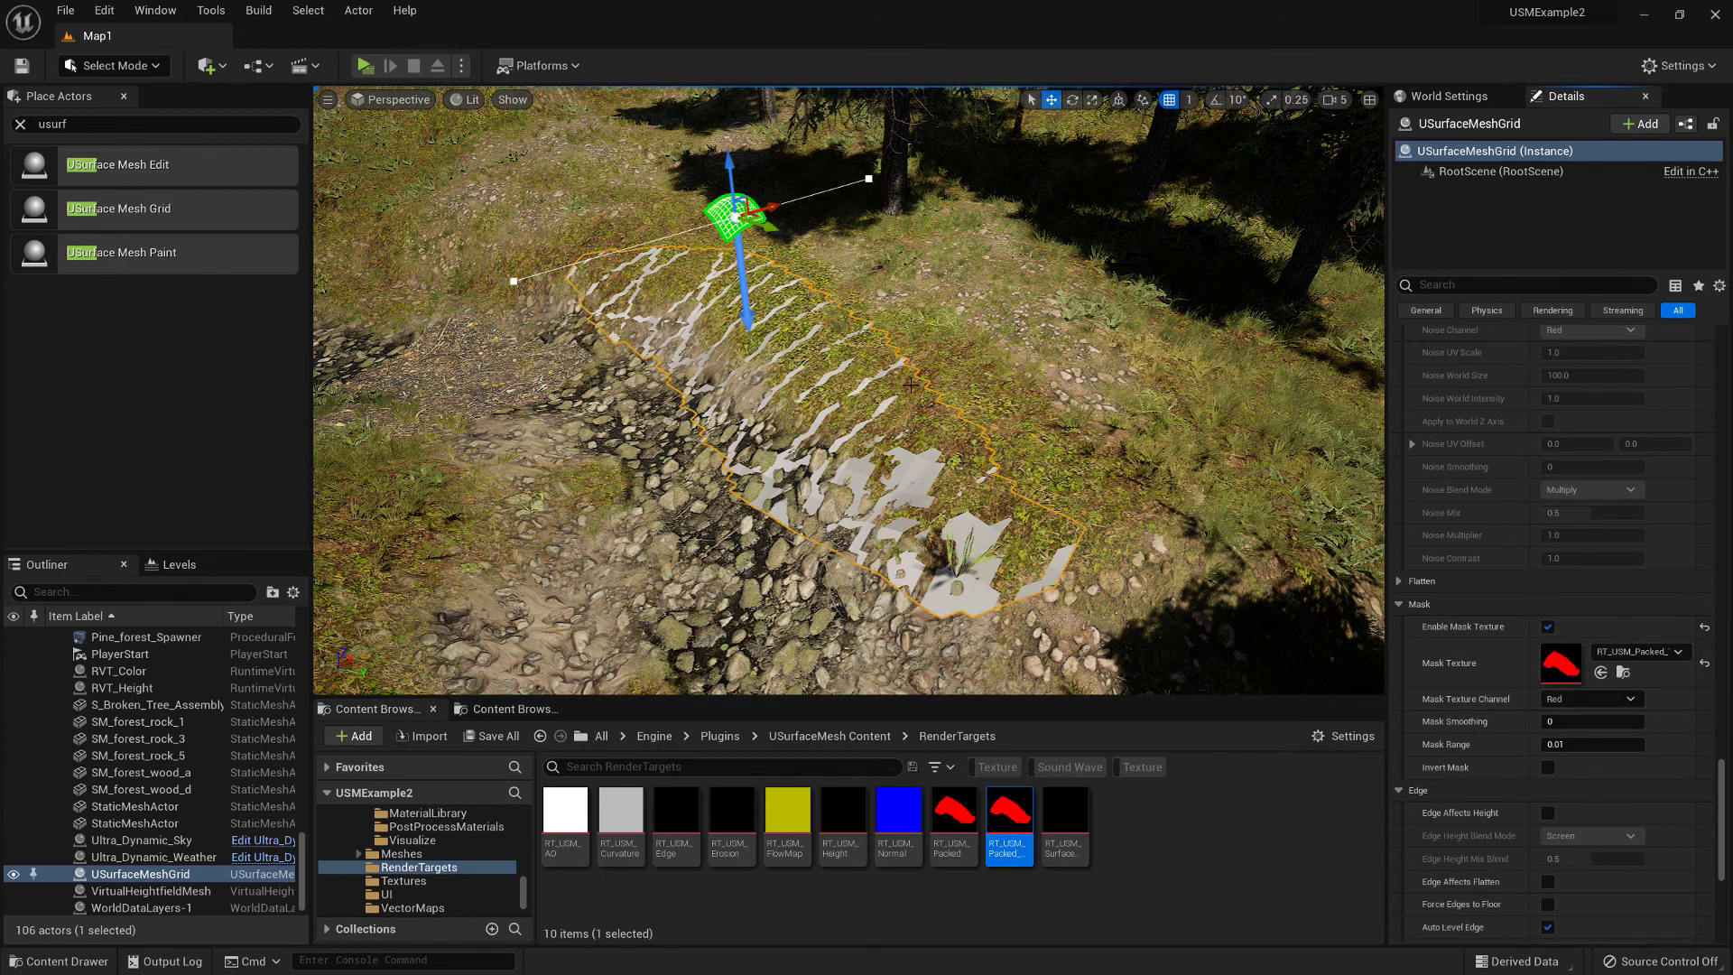
Step: Enable Use SNormals on the masked grid mesh and capture the surface height to it
right_click_drag(874, 422, 865, 386)
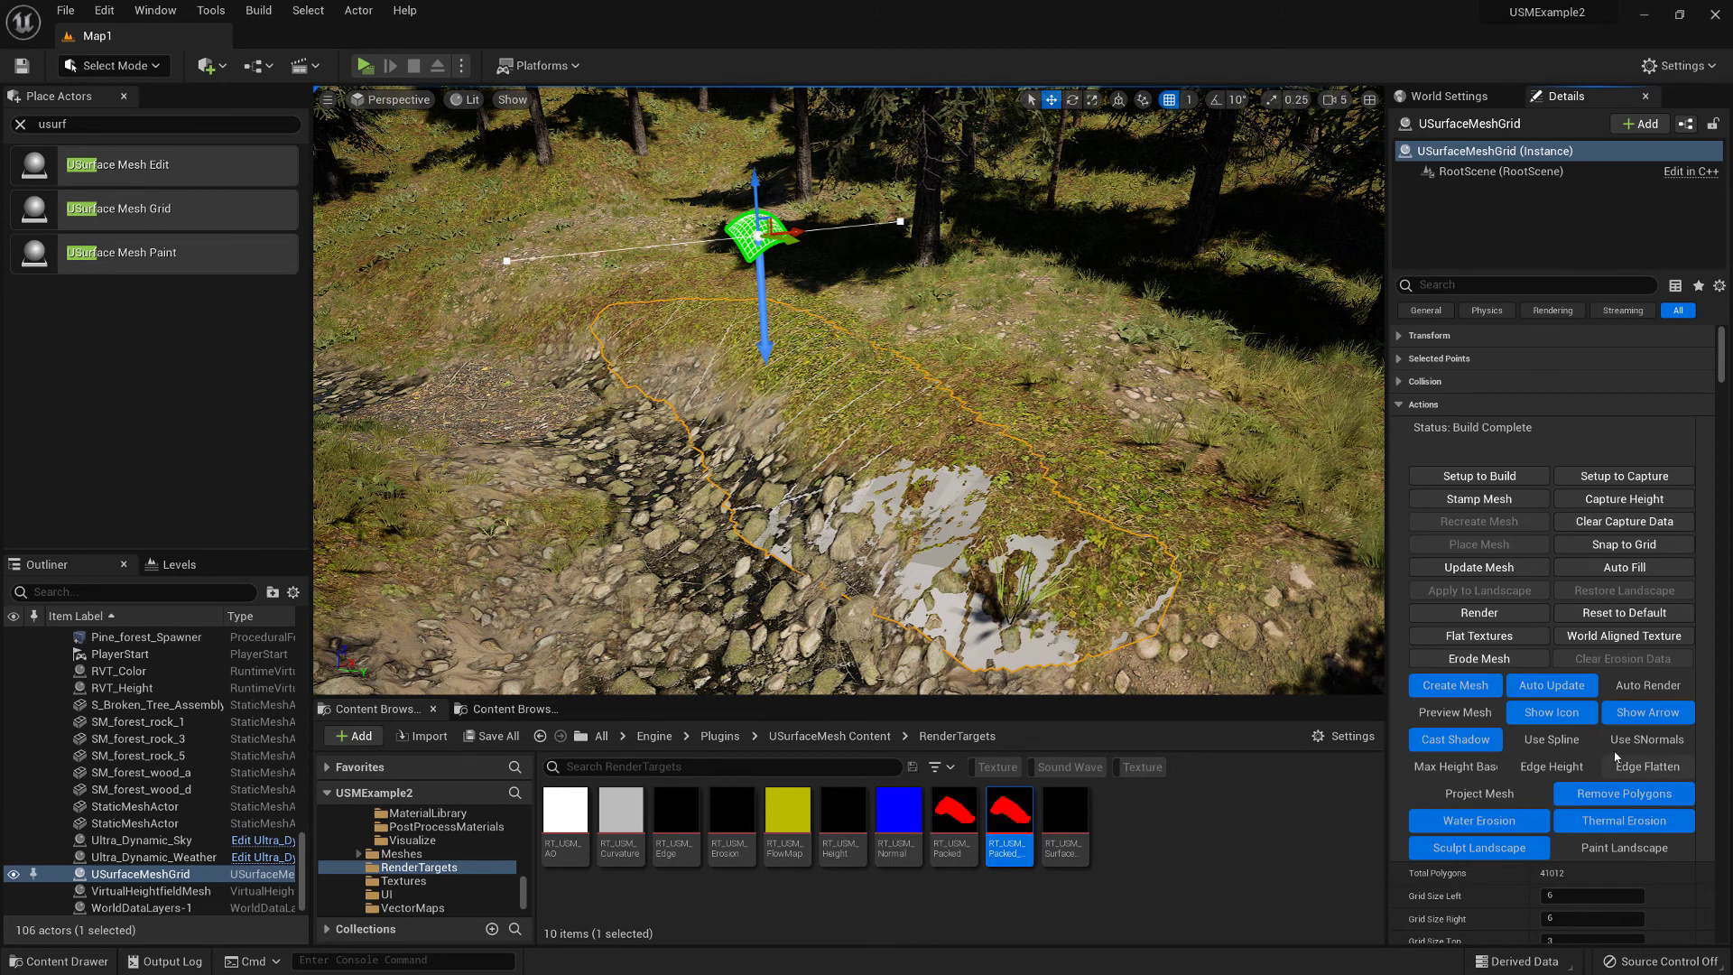
left_click(1666, 742)
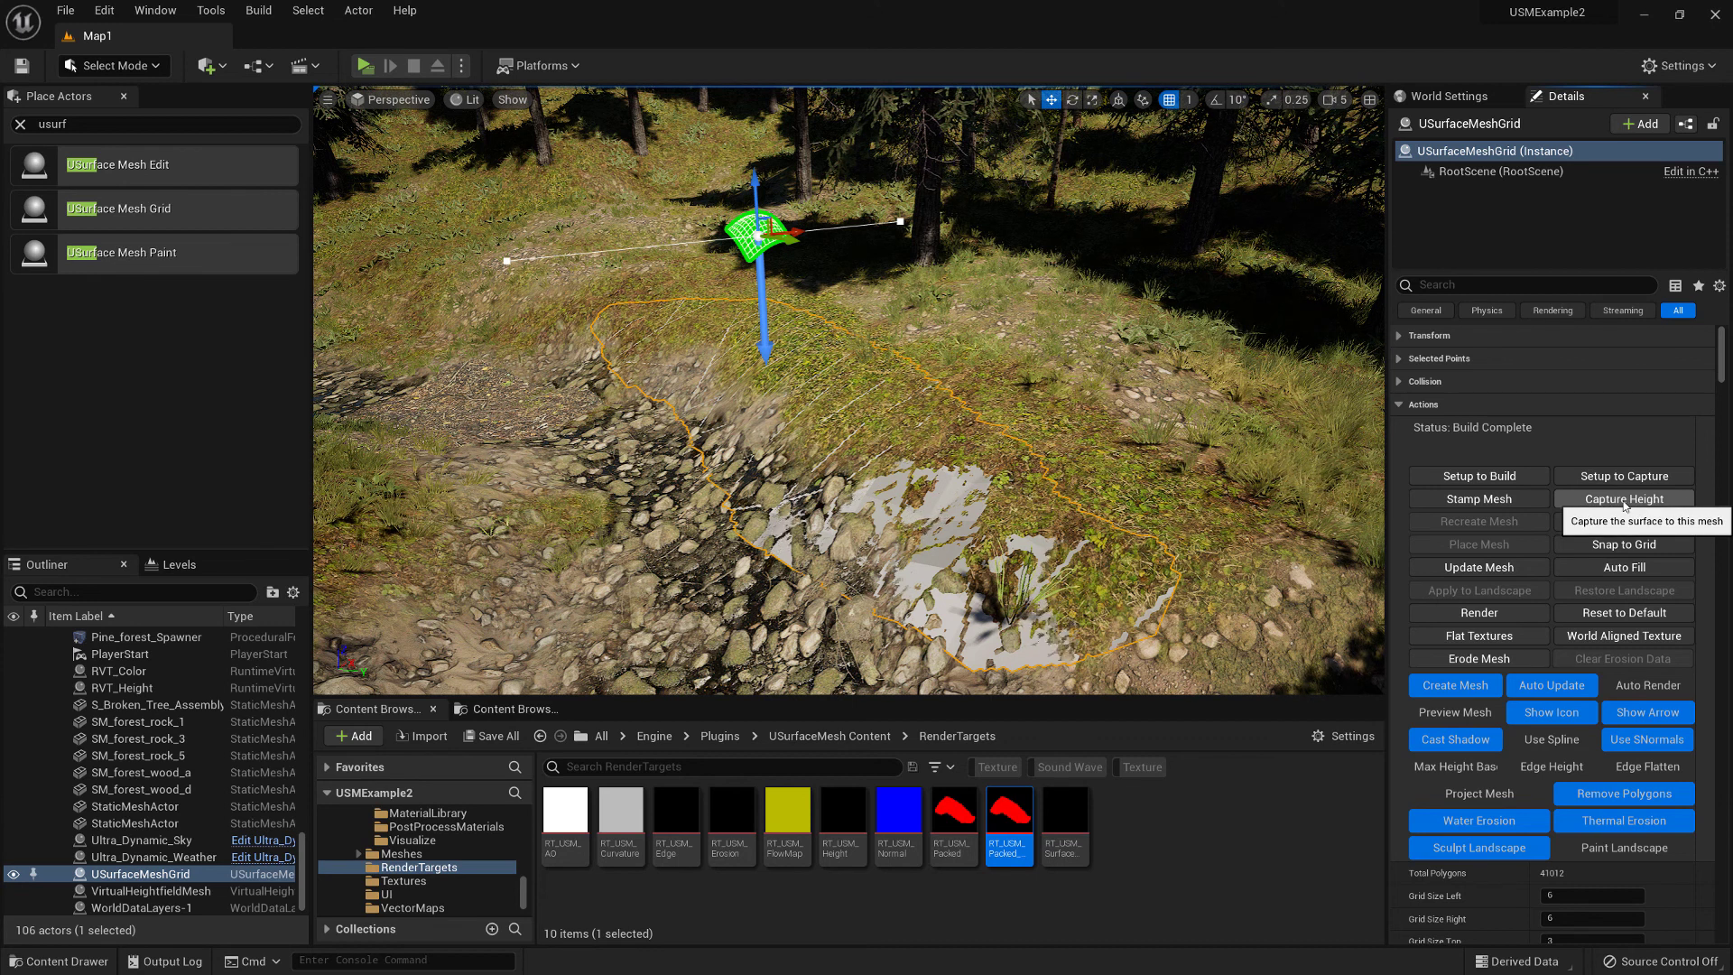
left_click(1625, 502)
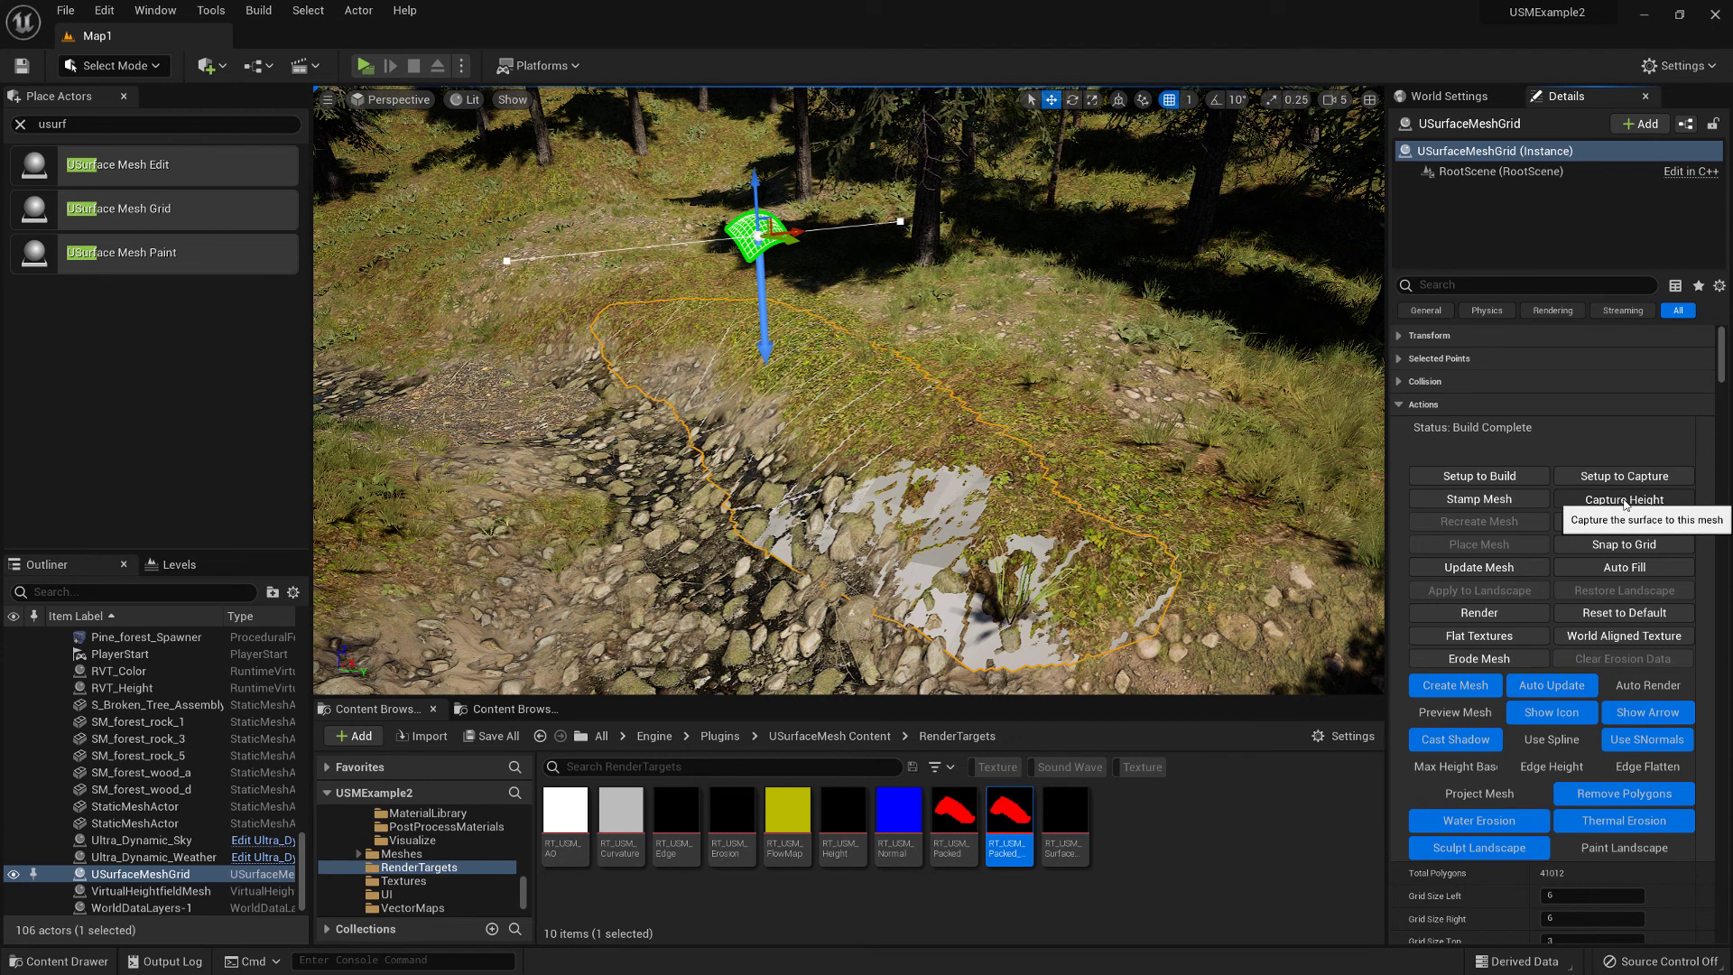
Step: Enable Edge Height on the masked USurfaceMeshGrid mesh and inspect its shape along the creek bank
left_click(1549, 769)
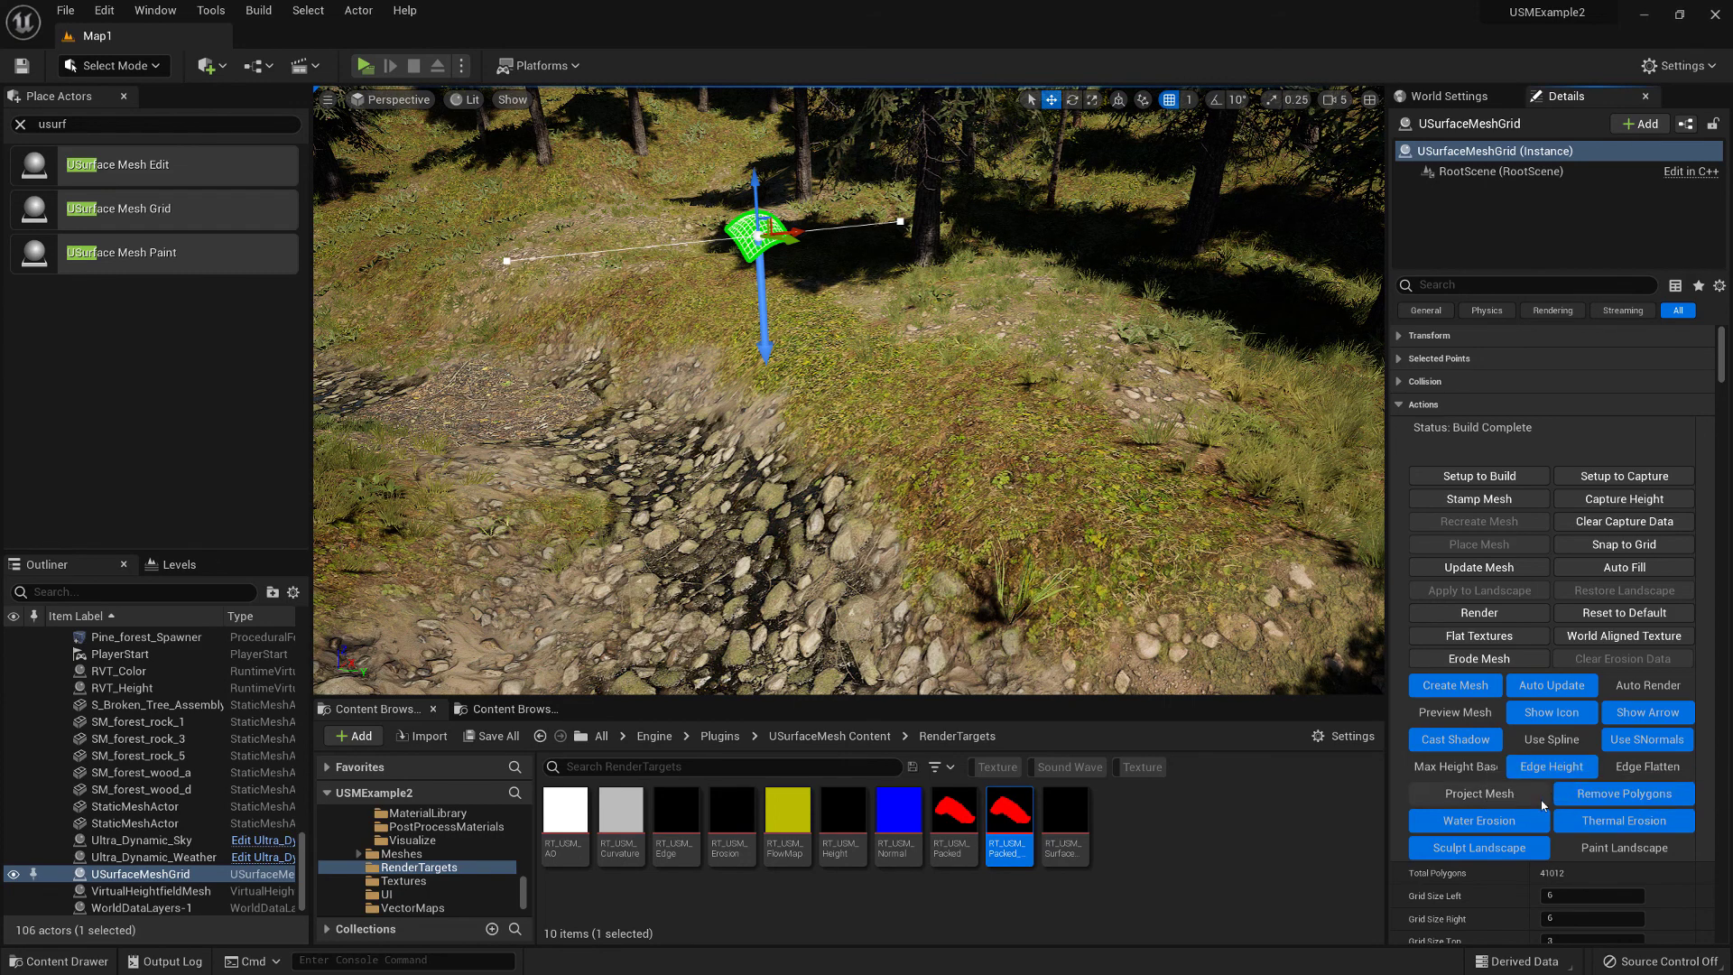
right_click_drag(1155, 470, 1129, 428)
right_click_drag(881, 434, 872, 434)
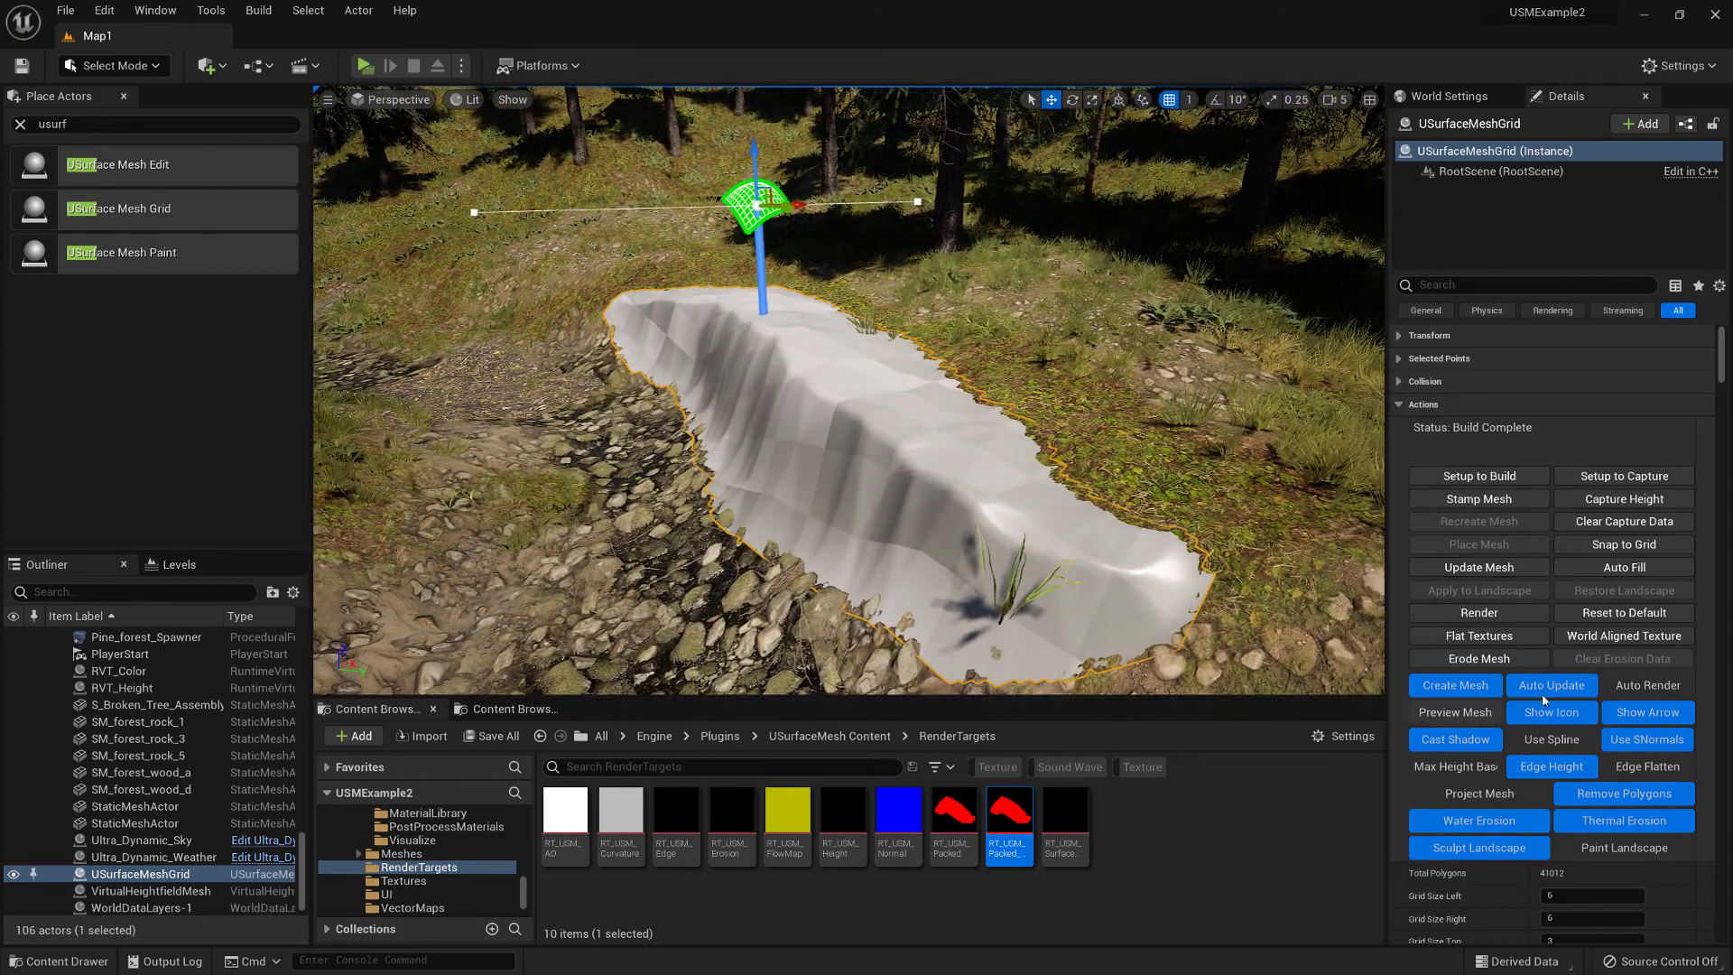
Step: Set Shift Before to -4.0 for the USurfaceMeshGrid mesh
scroll(1495, 788, "down", 1)
scroll(1494, 788, "down", 10)
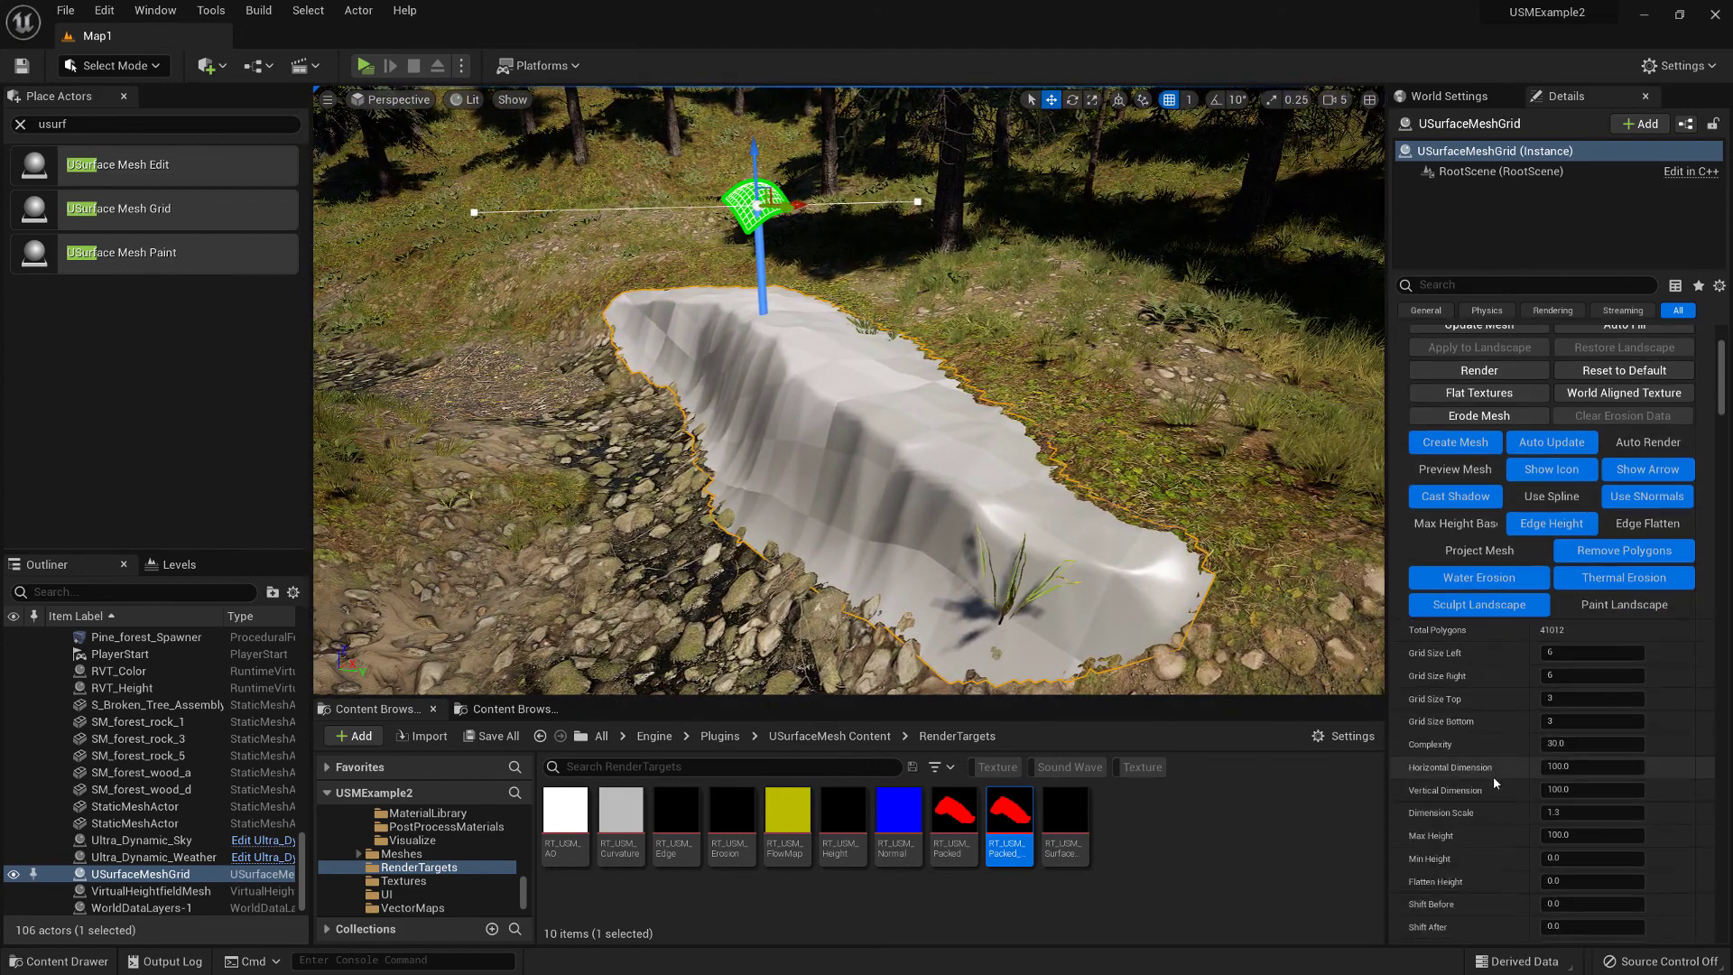
scroll(1496, 780, "down", 3)
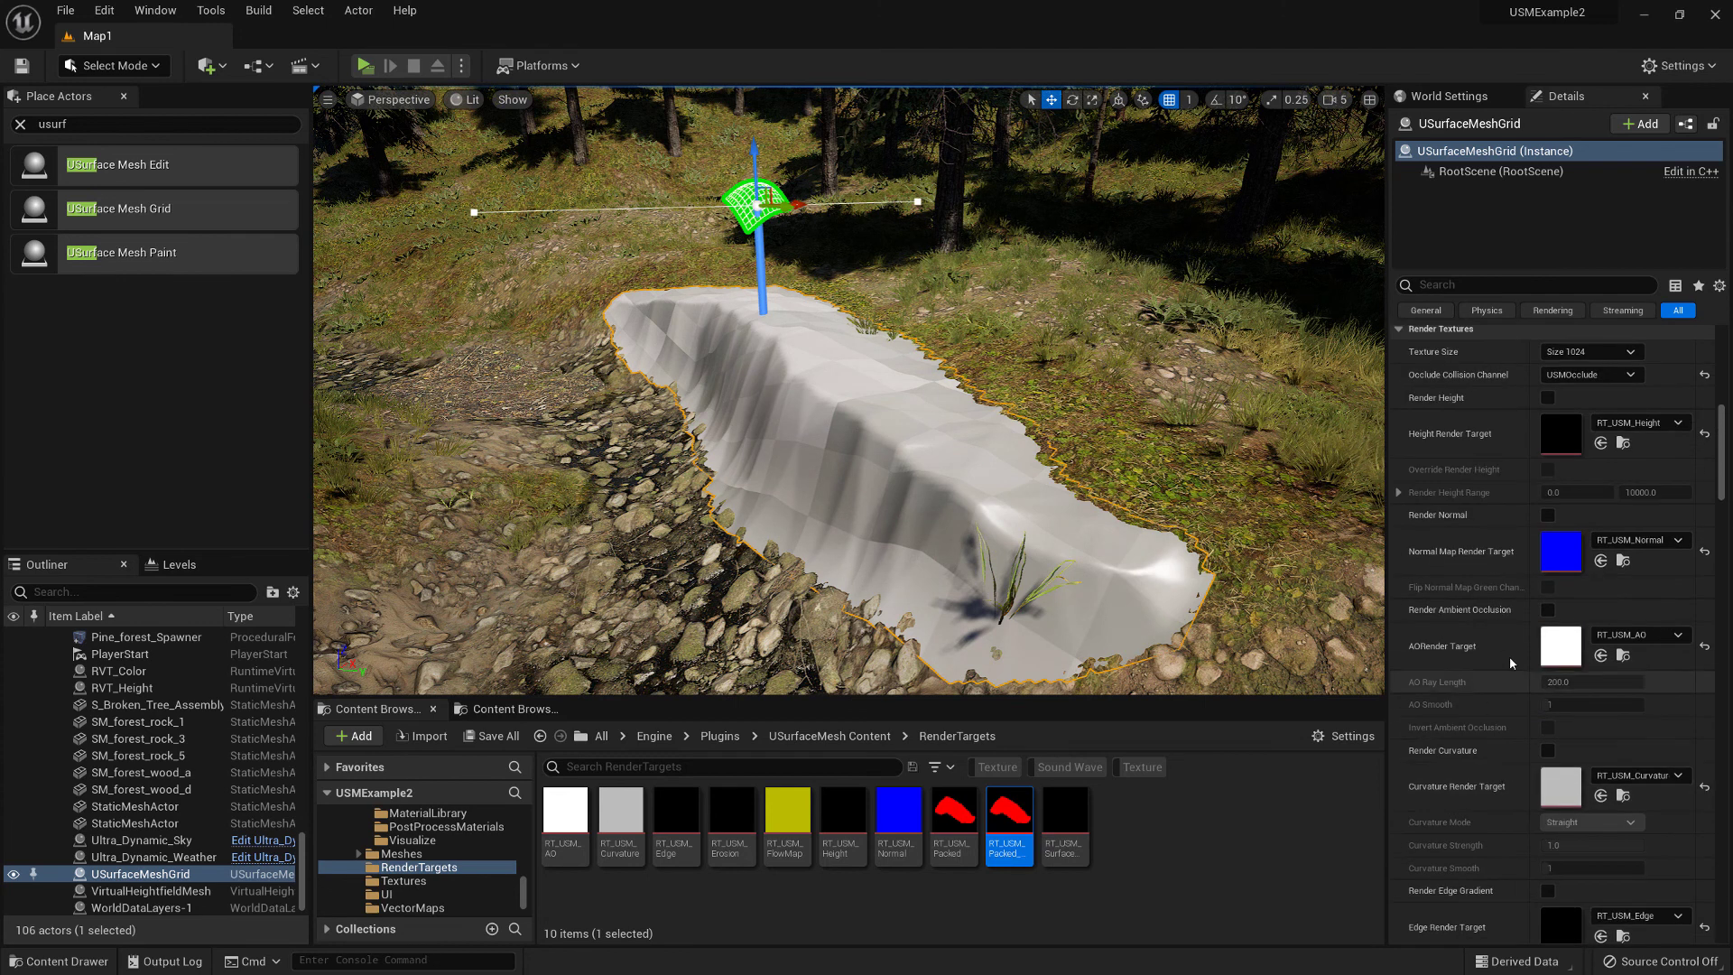
scroll(1517, 695, "up", 8)
scroll(1517, 696, "up", 6)
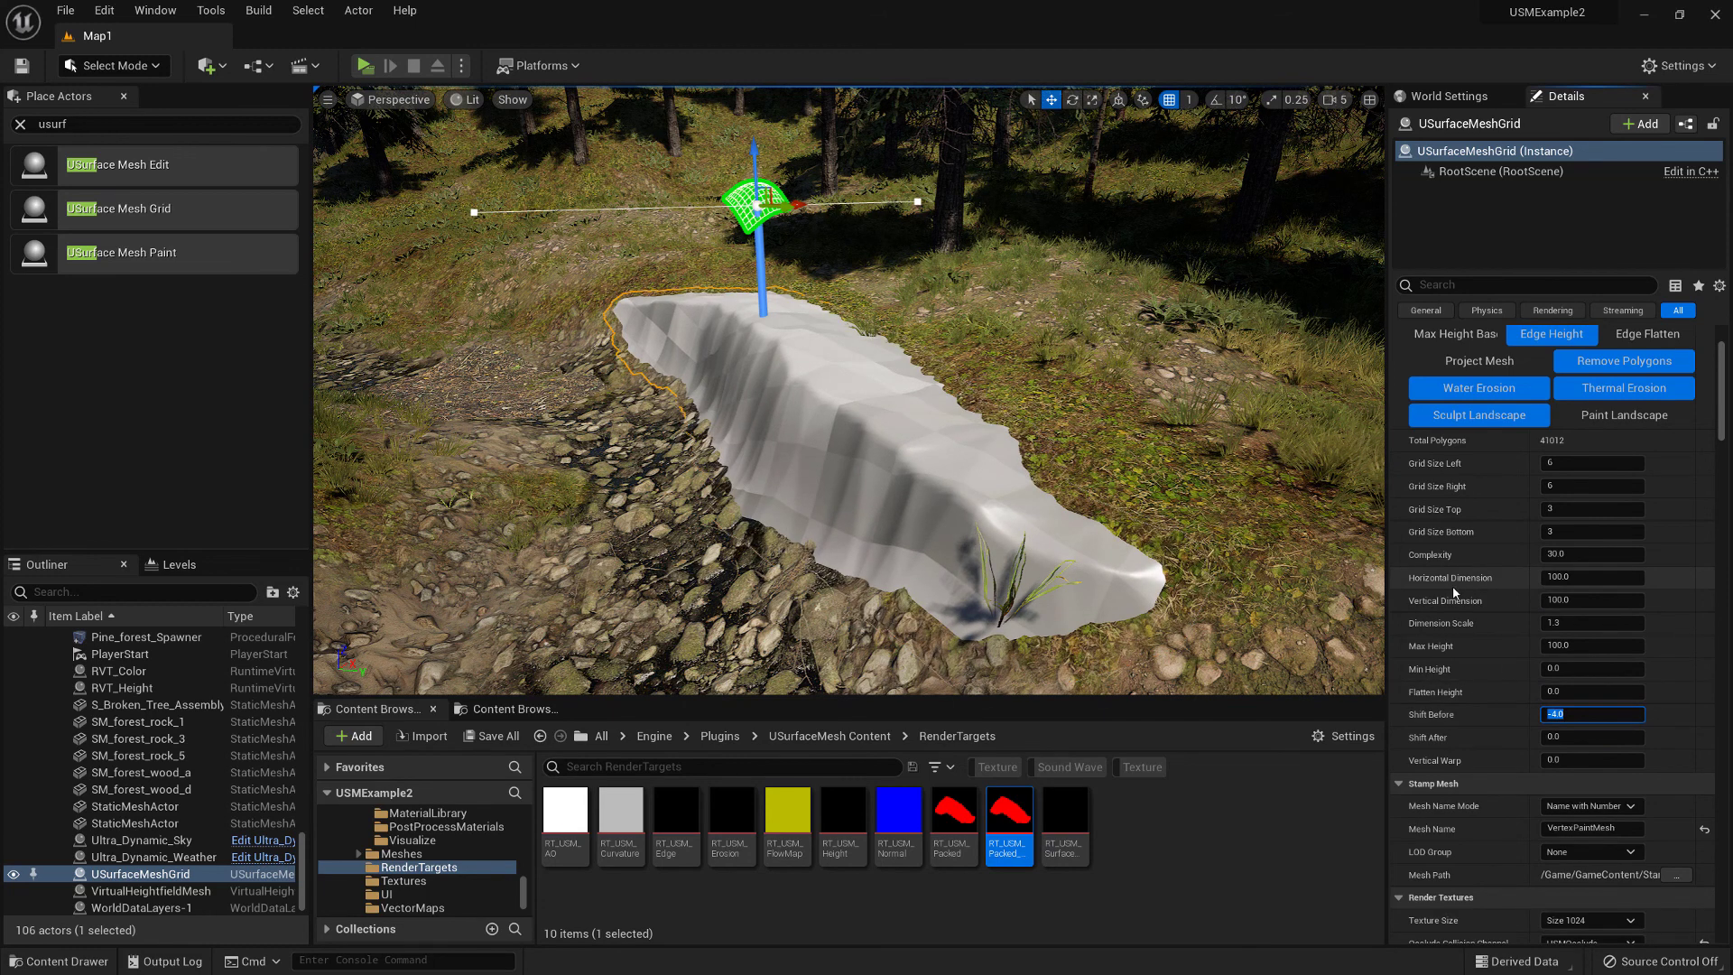
Step: Enable the height noise texture on the USurfaceMeshGrid mesh and set Noise Alignment to World Aligned
scroll(1481, 596, "down", 5)
scroll(1476, 593, "down", 3)
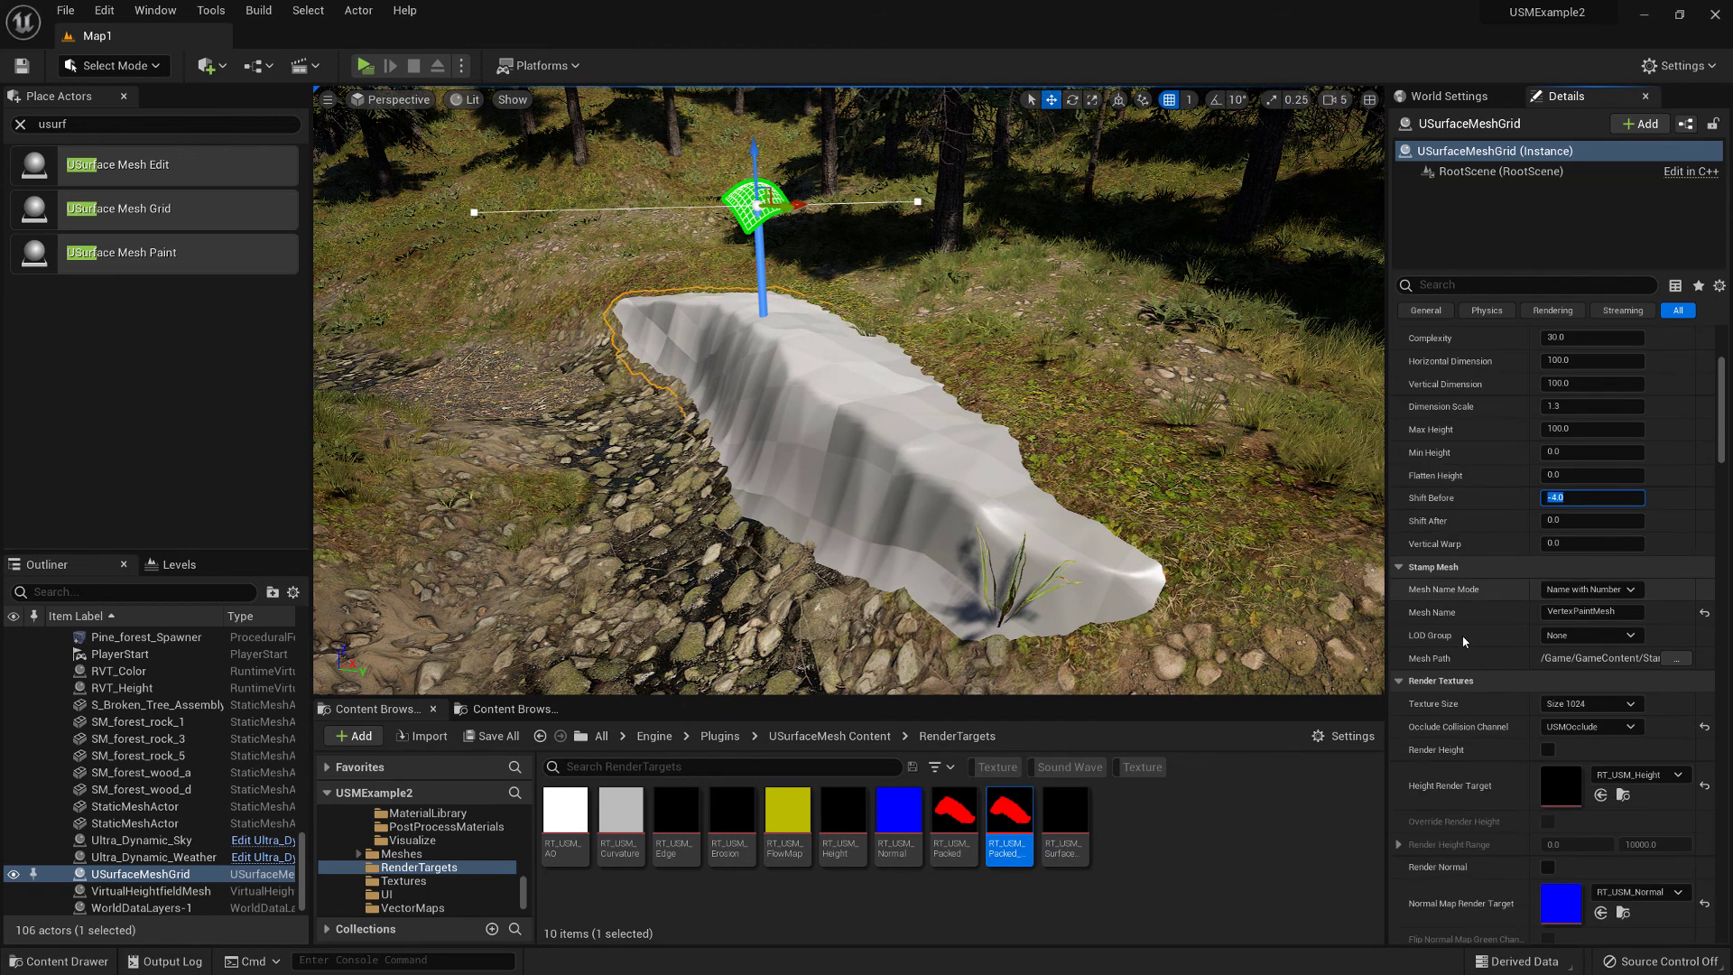
left_click(1400, 682)
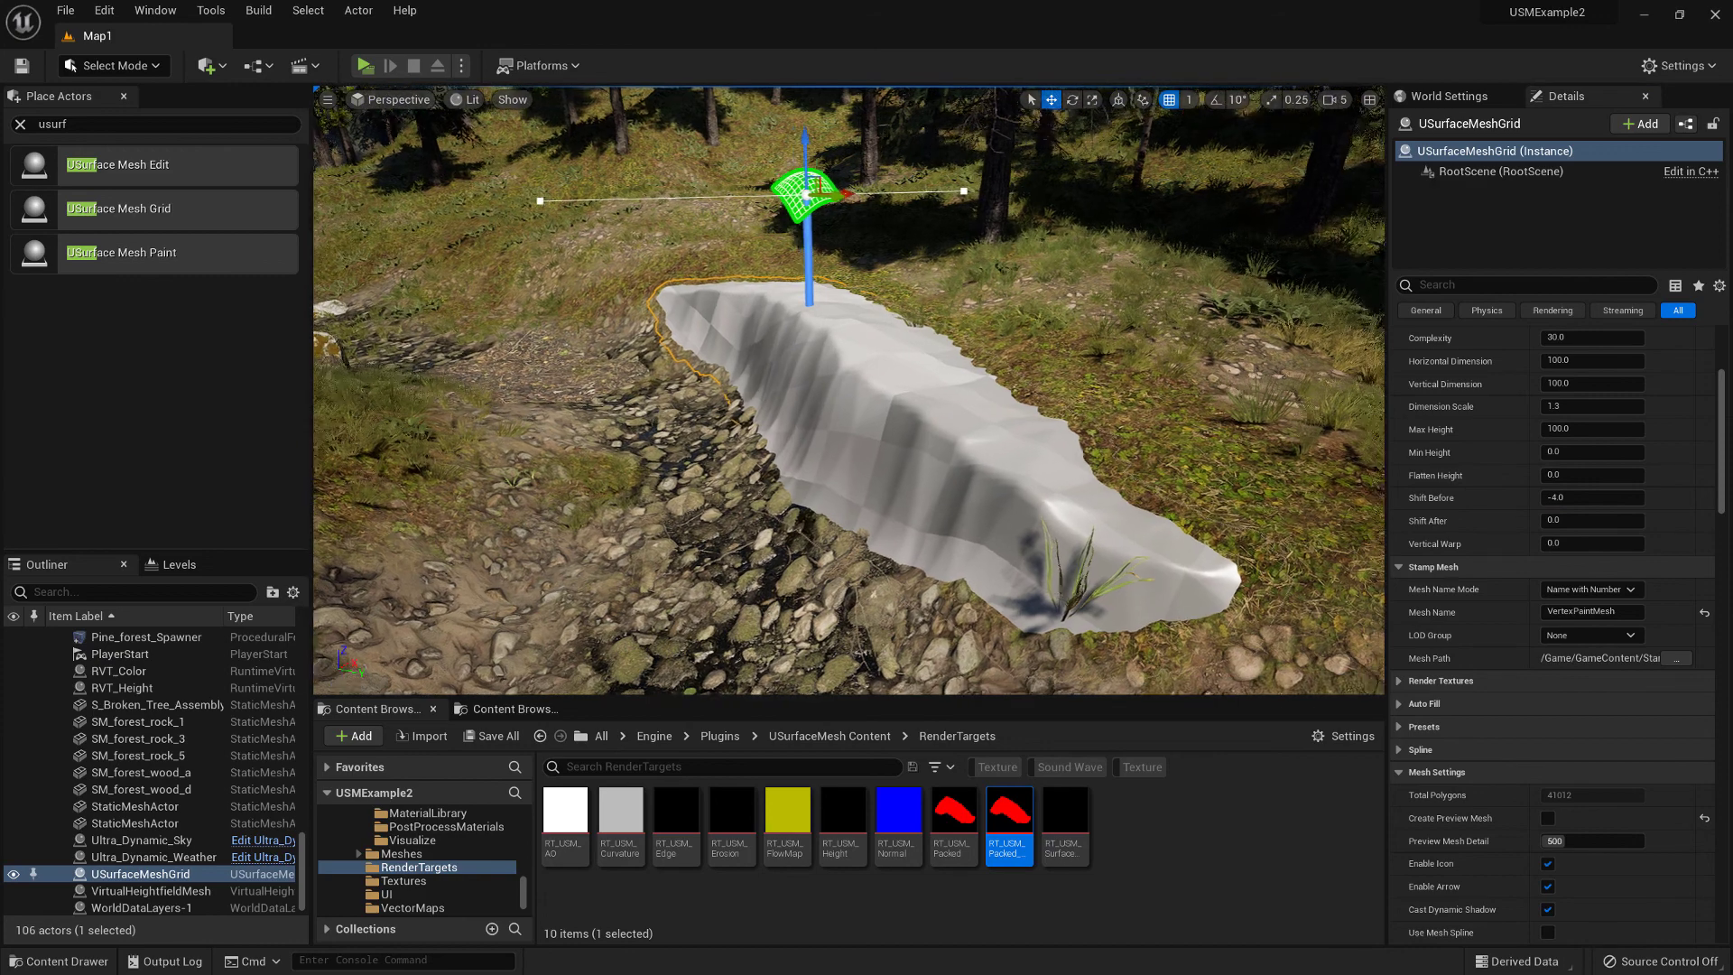
key("w")
right_click_drag(958, 520, 1031, 520)
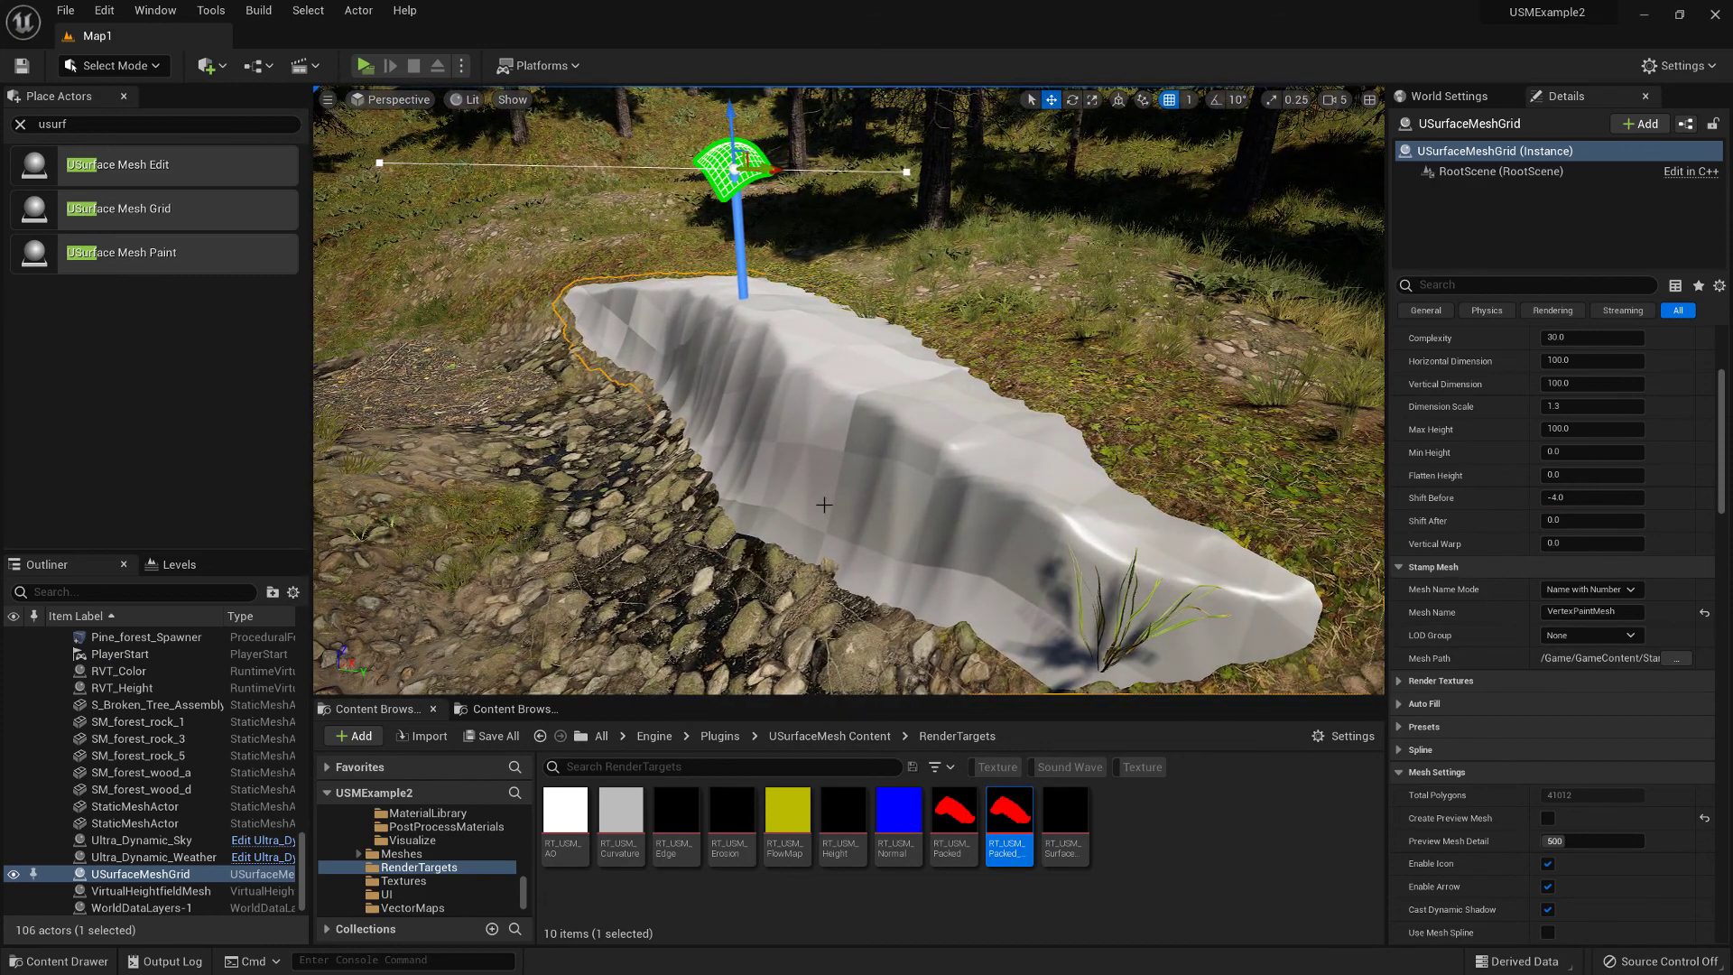
key("s")
mouse_move(884, 500)
right_mouse_down()
mouse_move(883, 536)
mouse_move(884, 520)
right_mouse_up()
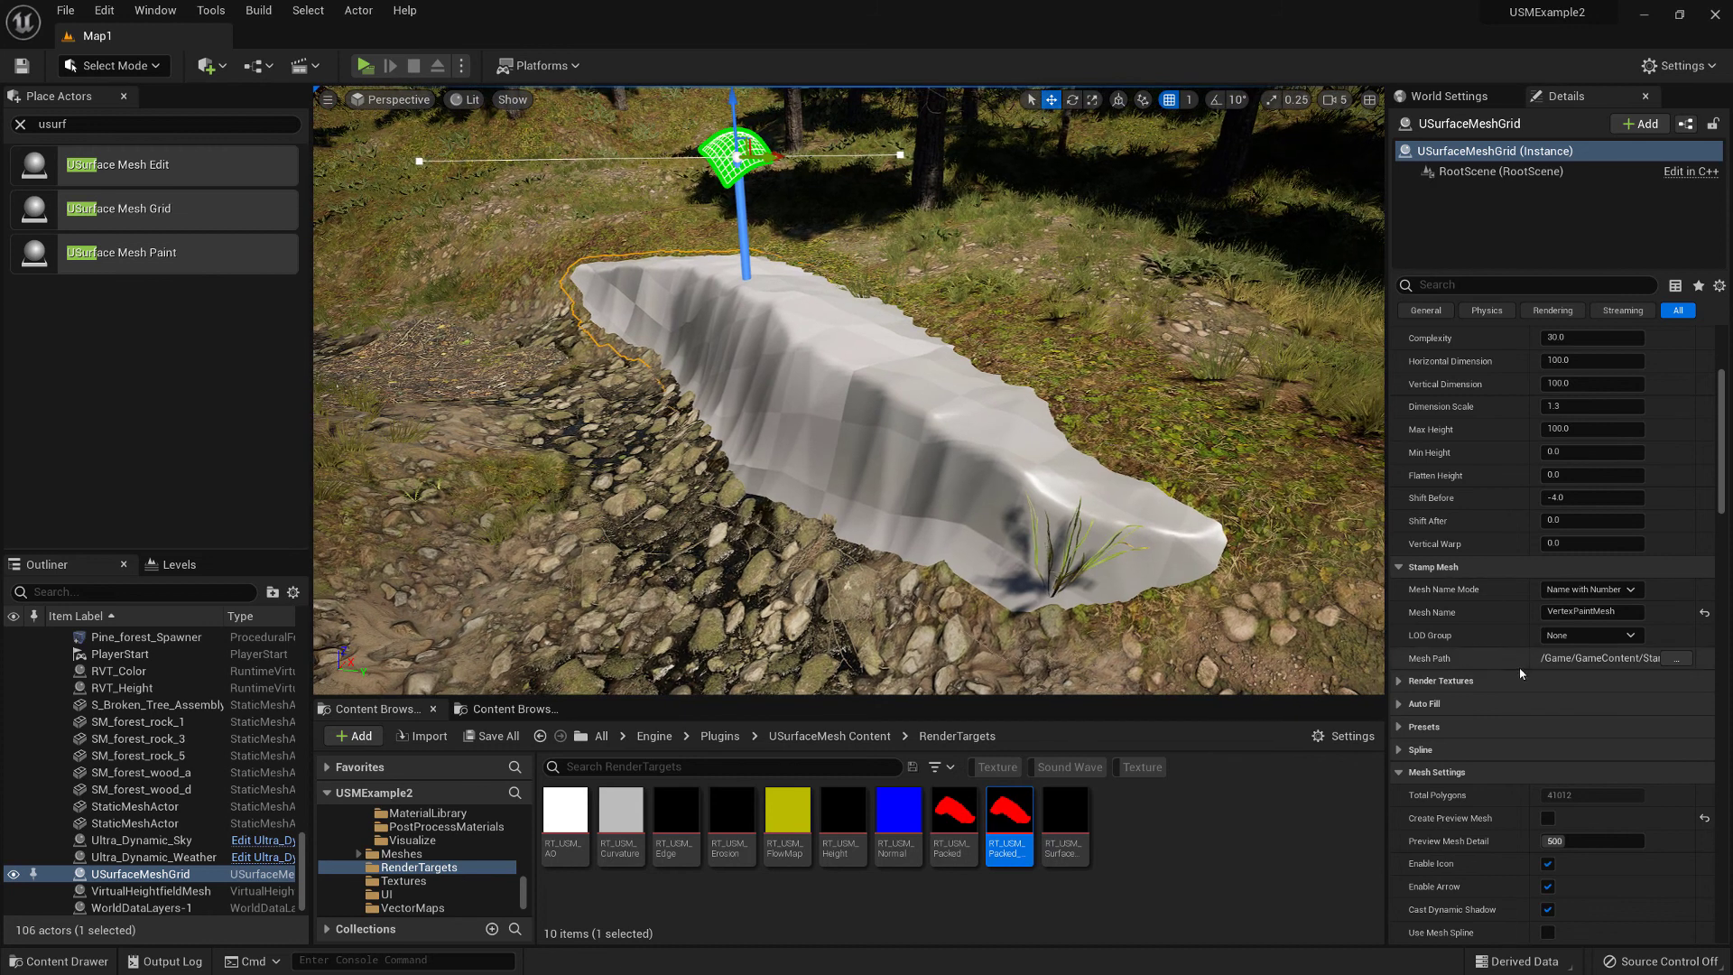
scroll(1488, 713, "down", 10)
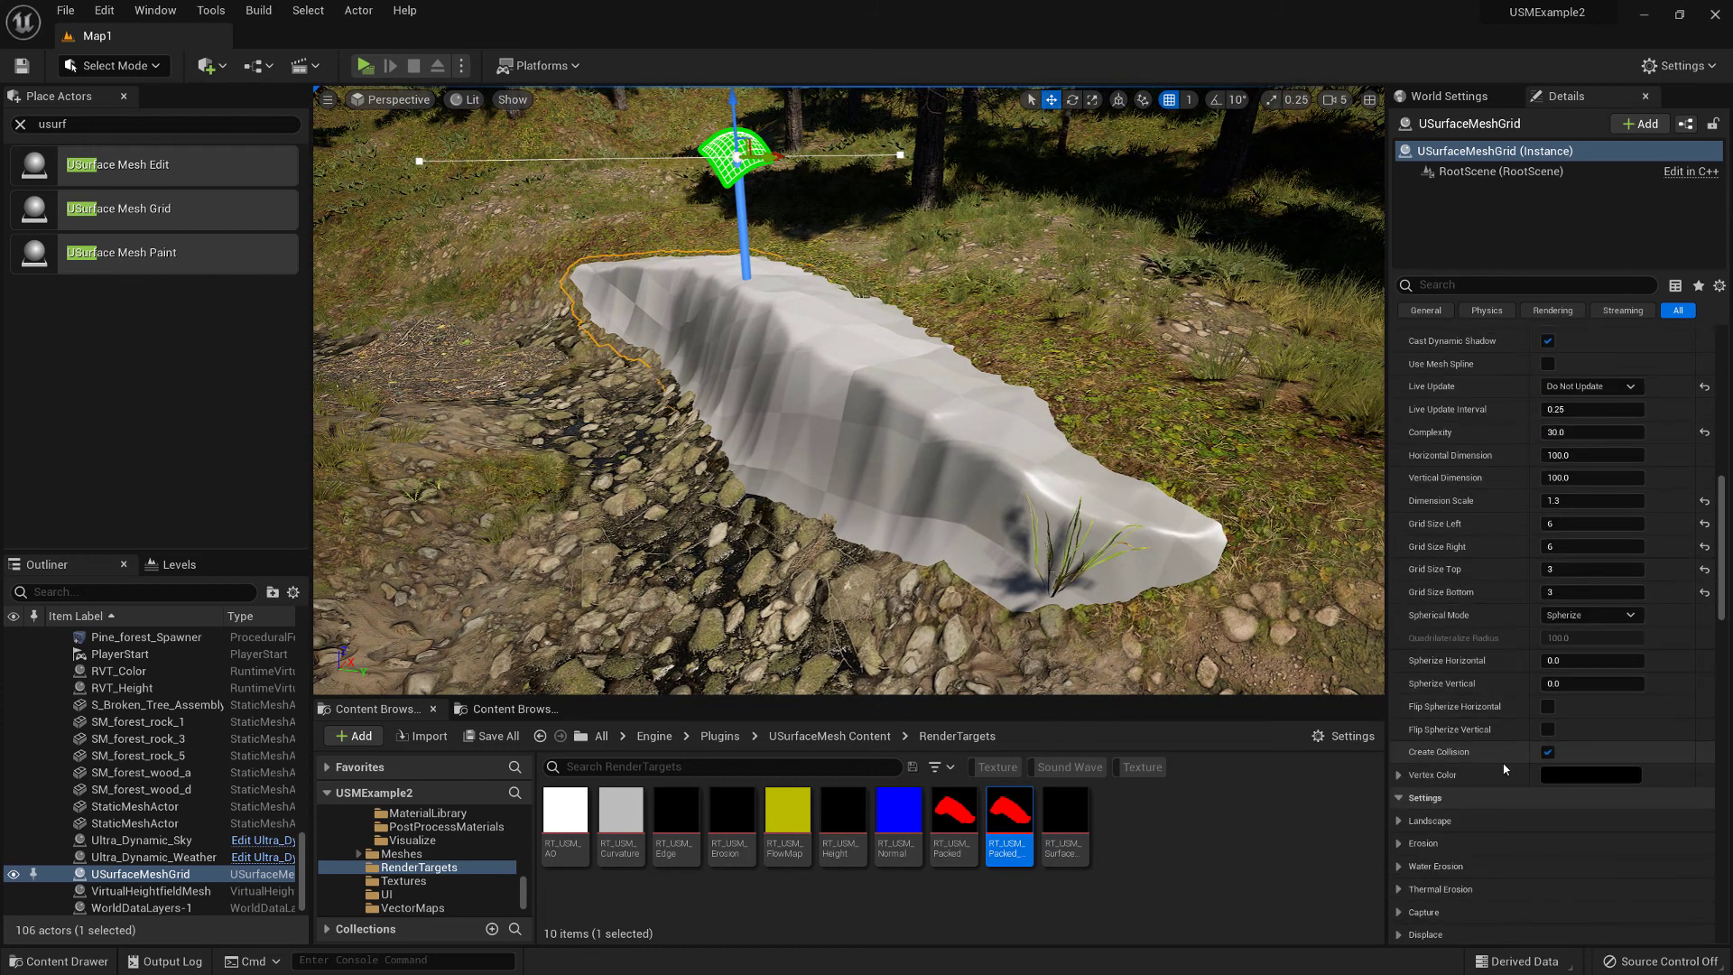
scroll(1448, 616, "down", 3)
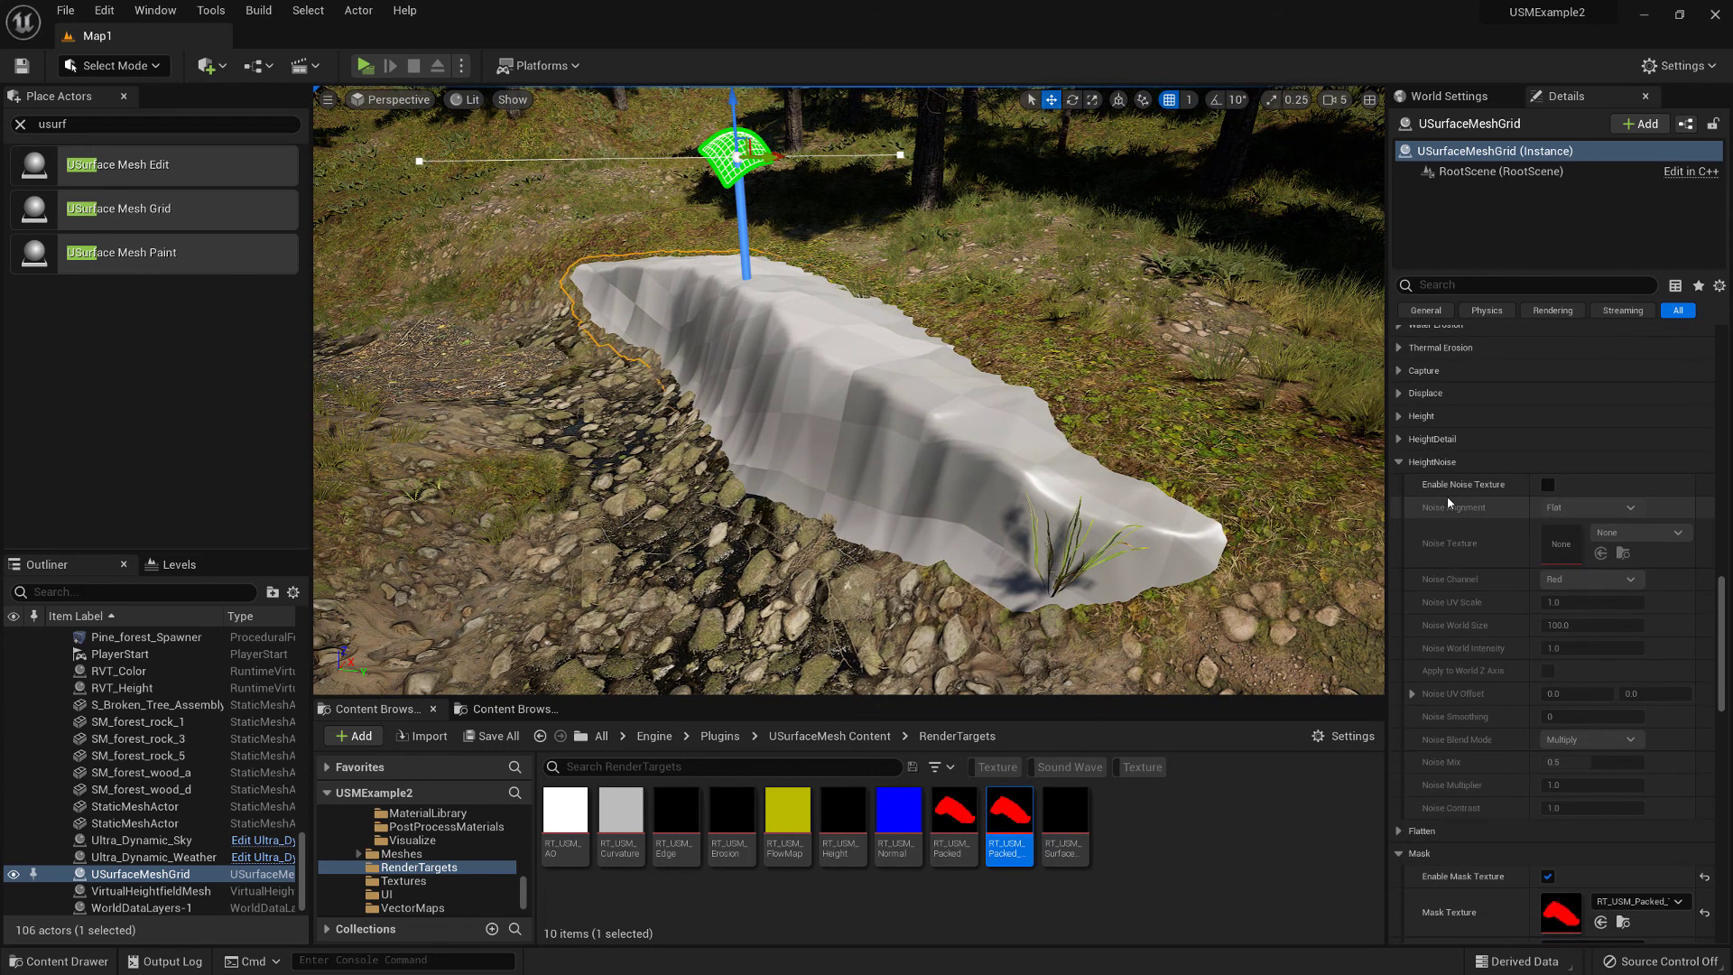
left_click(1547, 485)
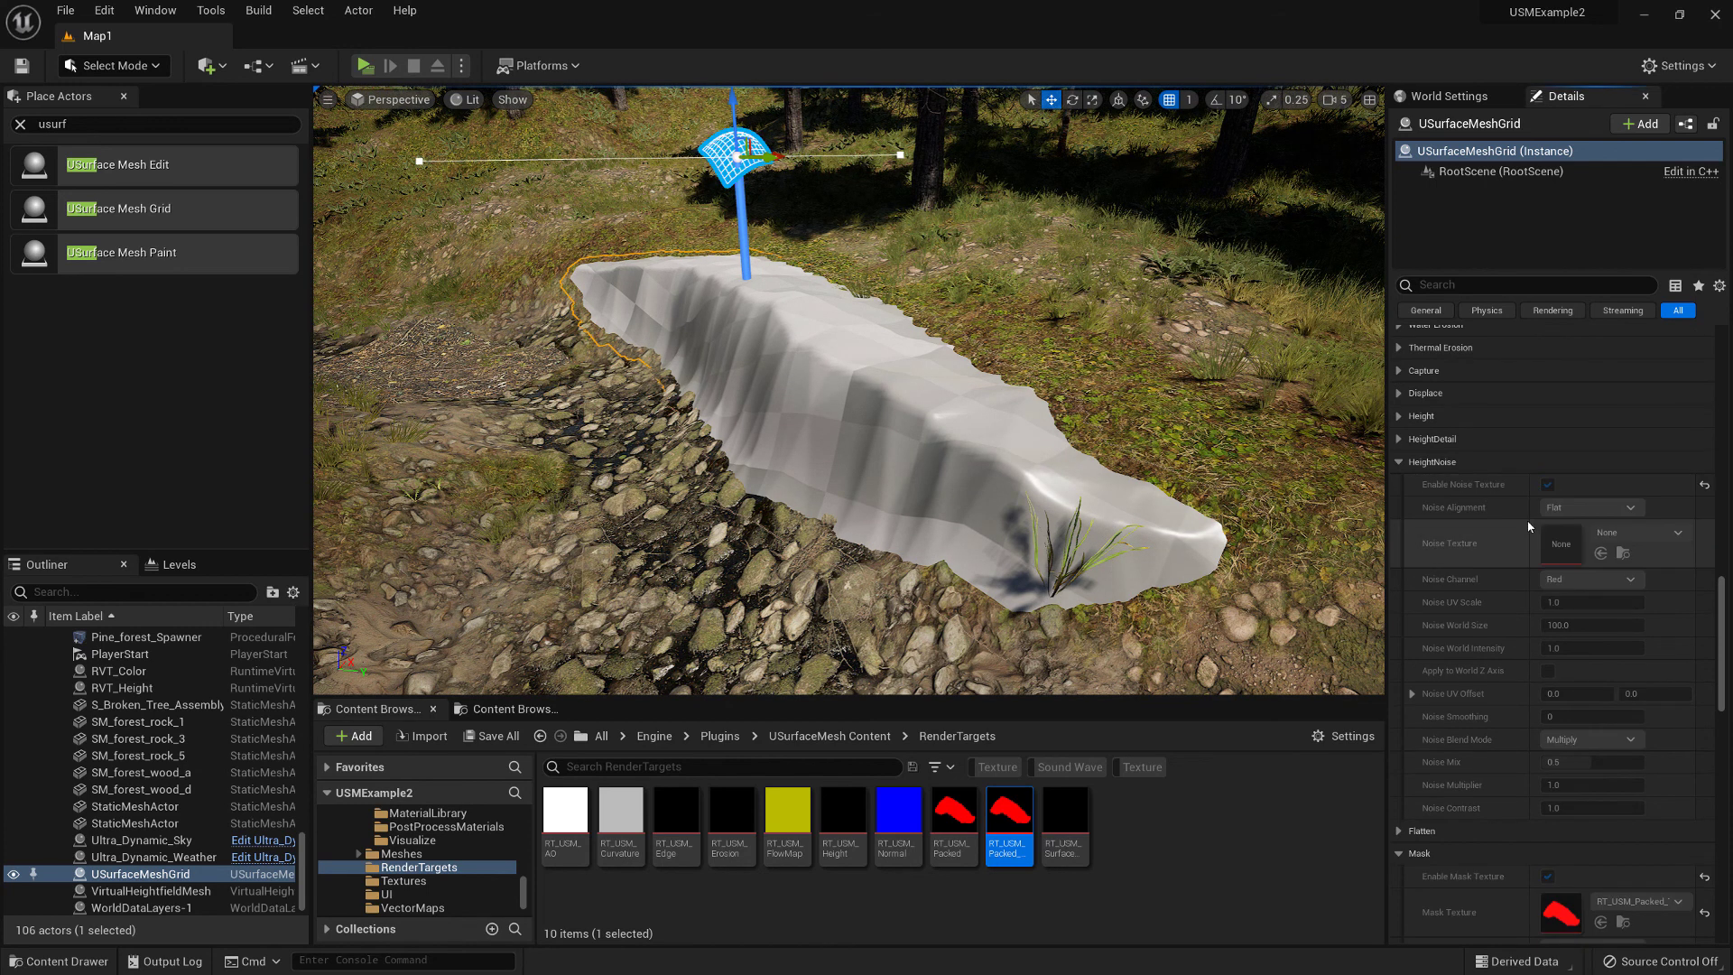
left_click(1557, 507)
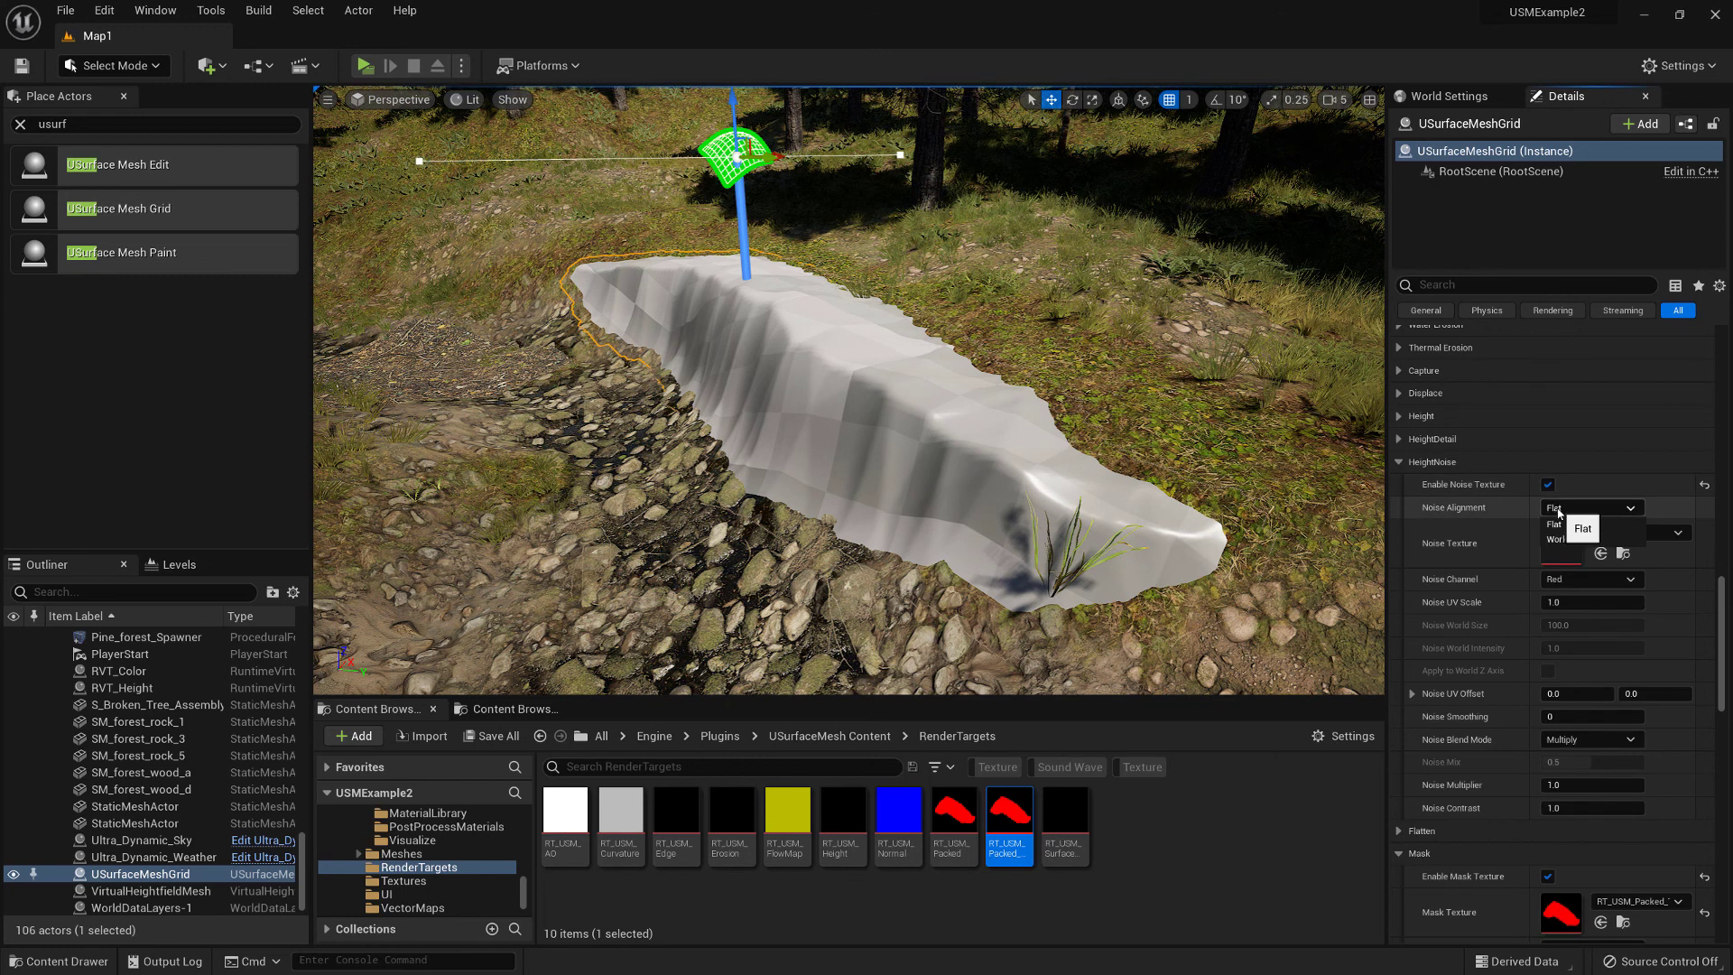
left_click(1571, 542)
Step: Set the height noise's Noise World Size to 300 and assign T_HeightNoise03 as Noise Texture
left_click(1594, 625)
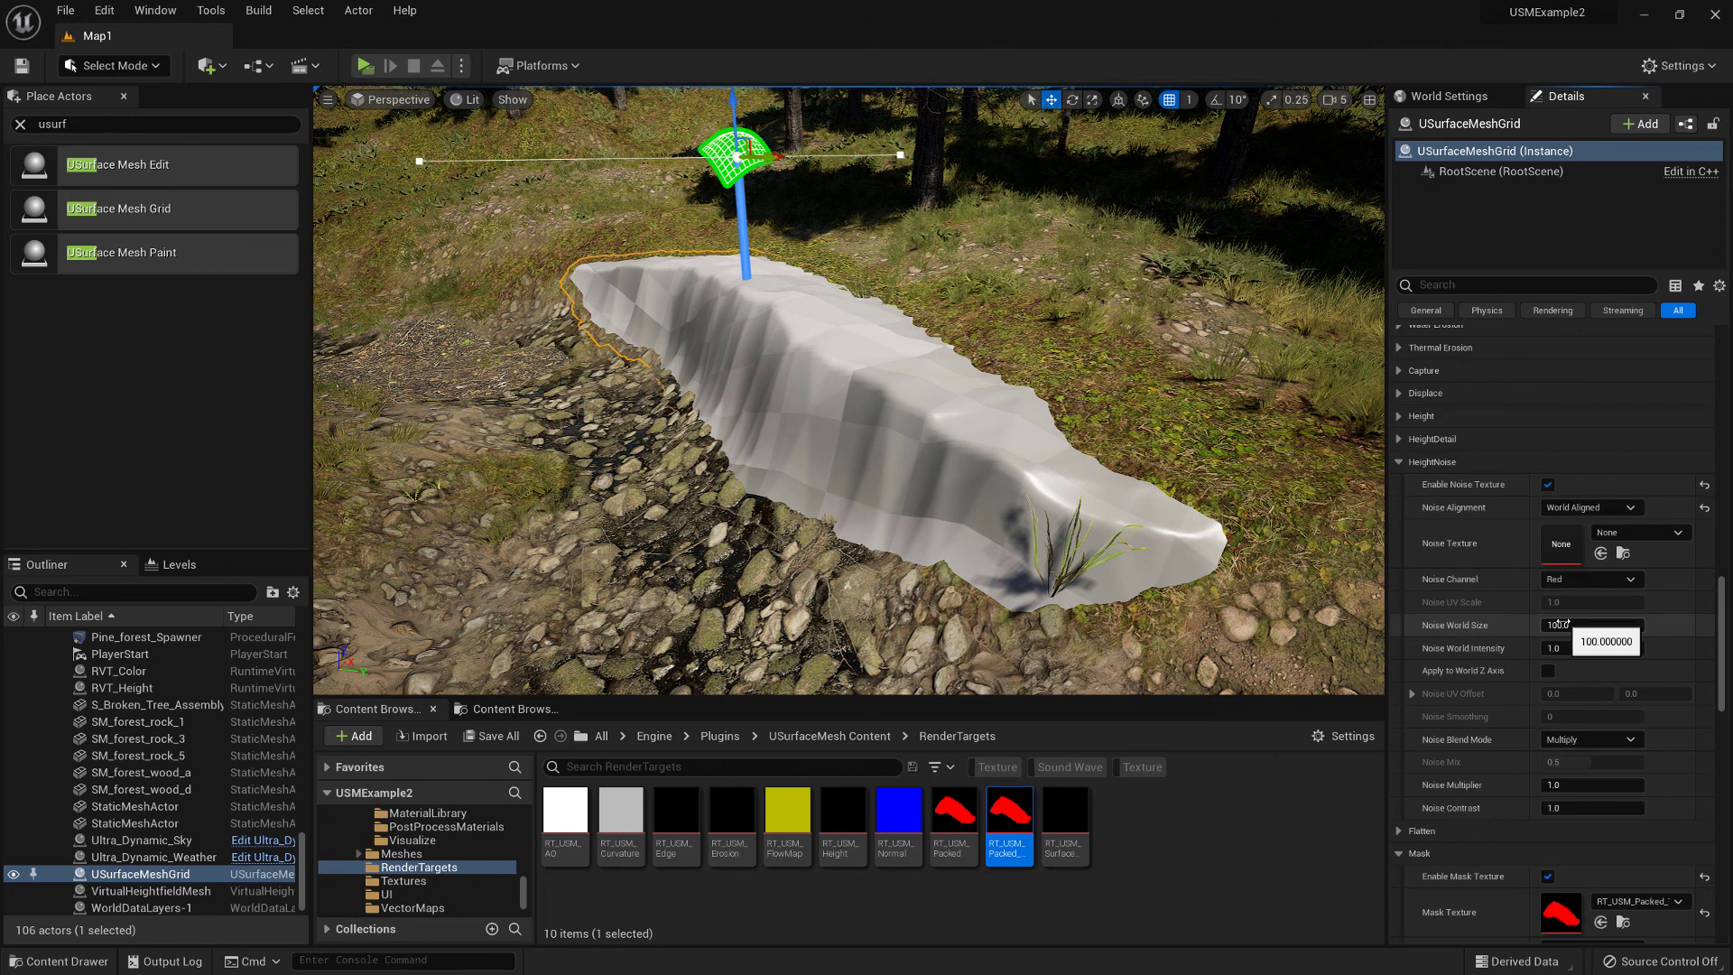
type("5")
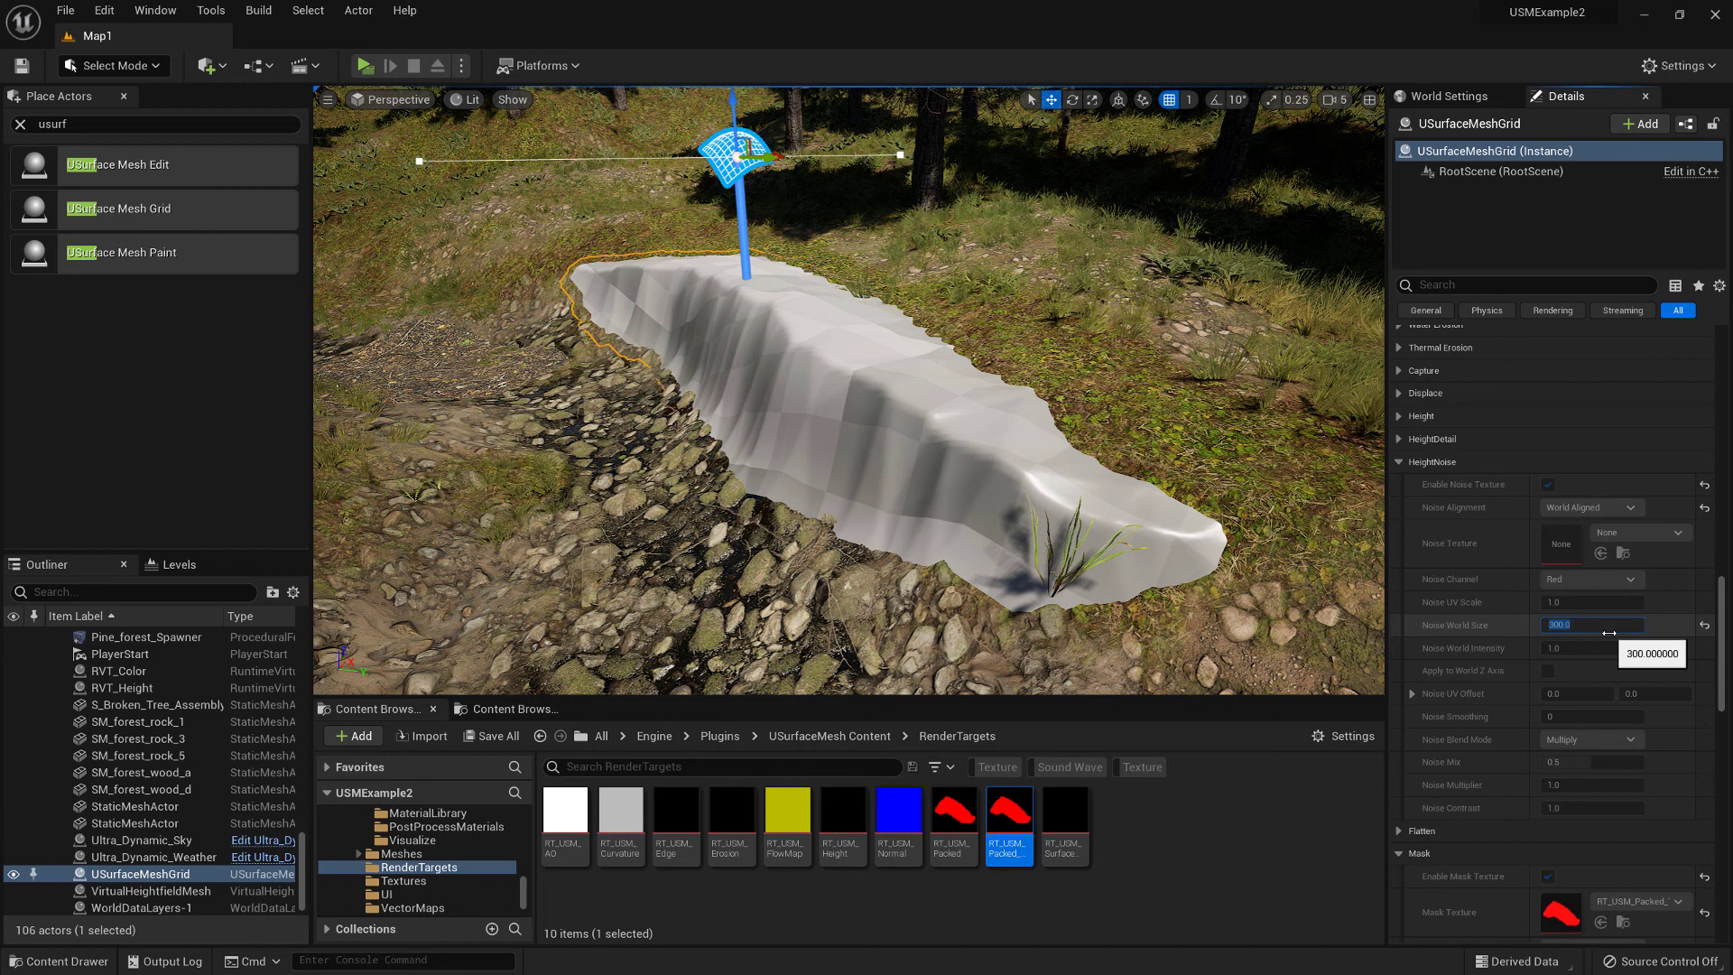
left_click(1639, 532)
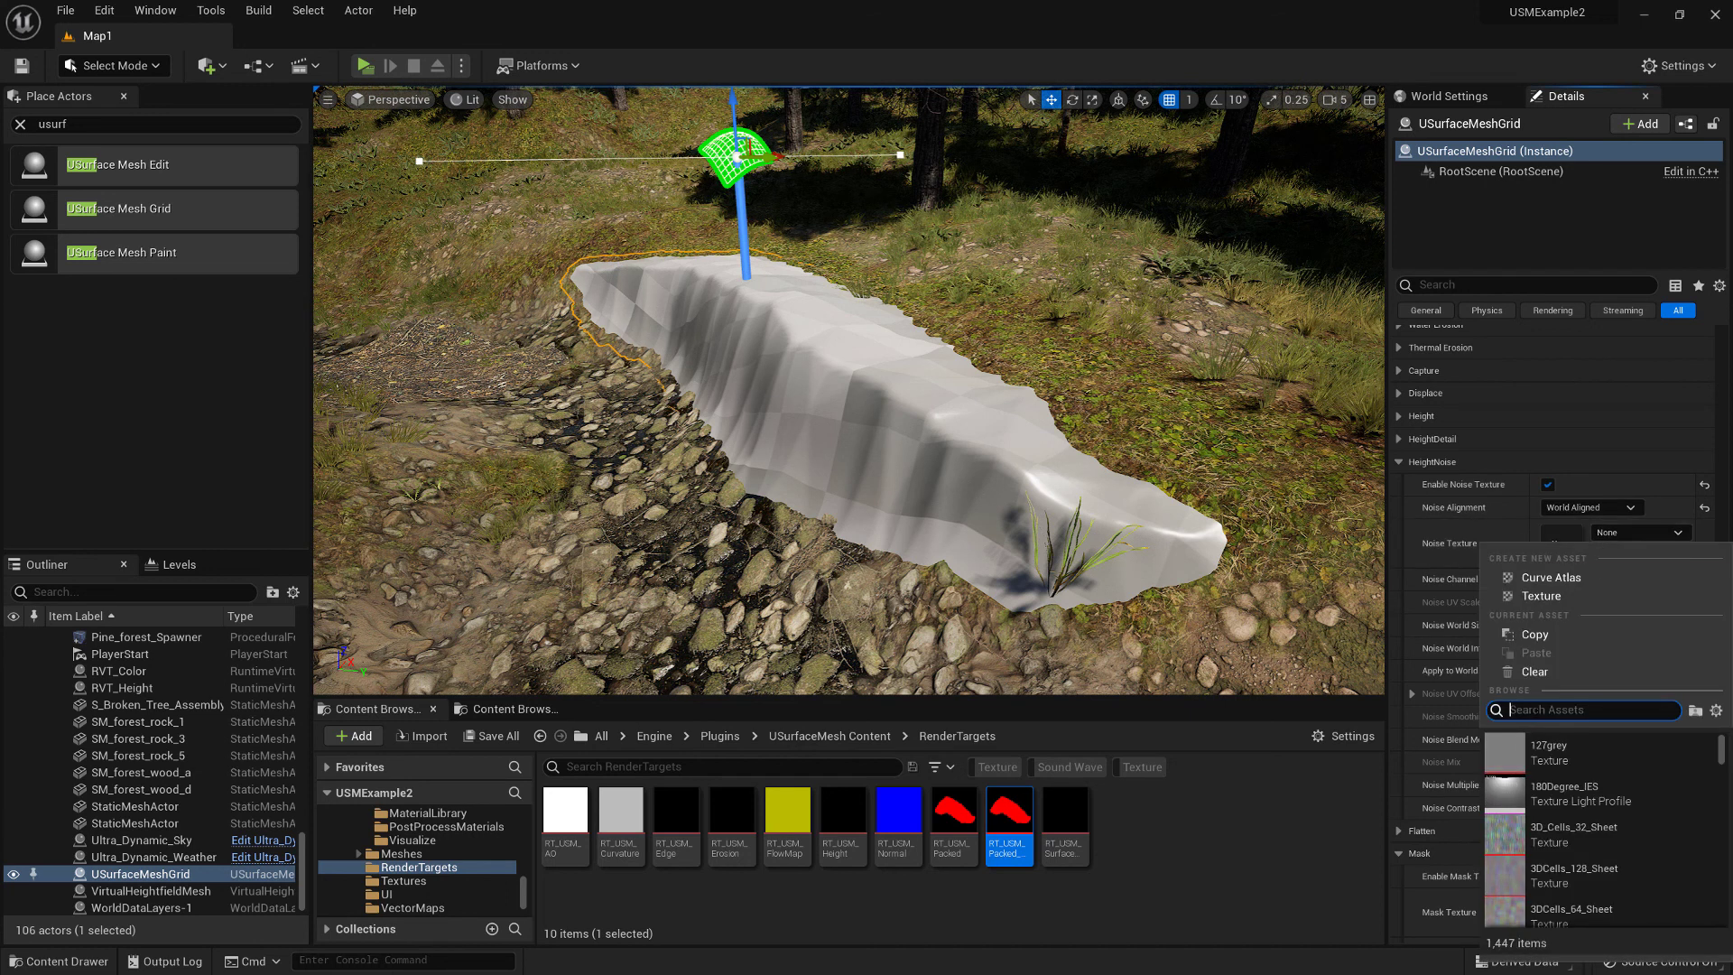
type("heightnois")
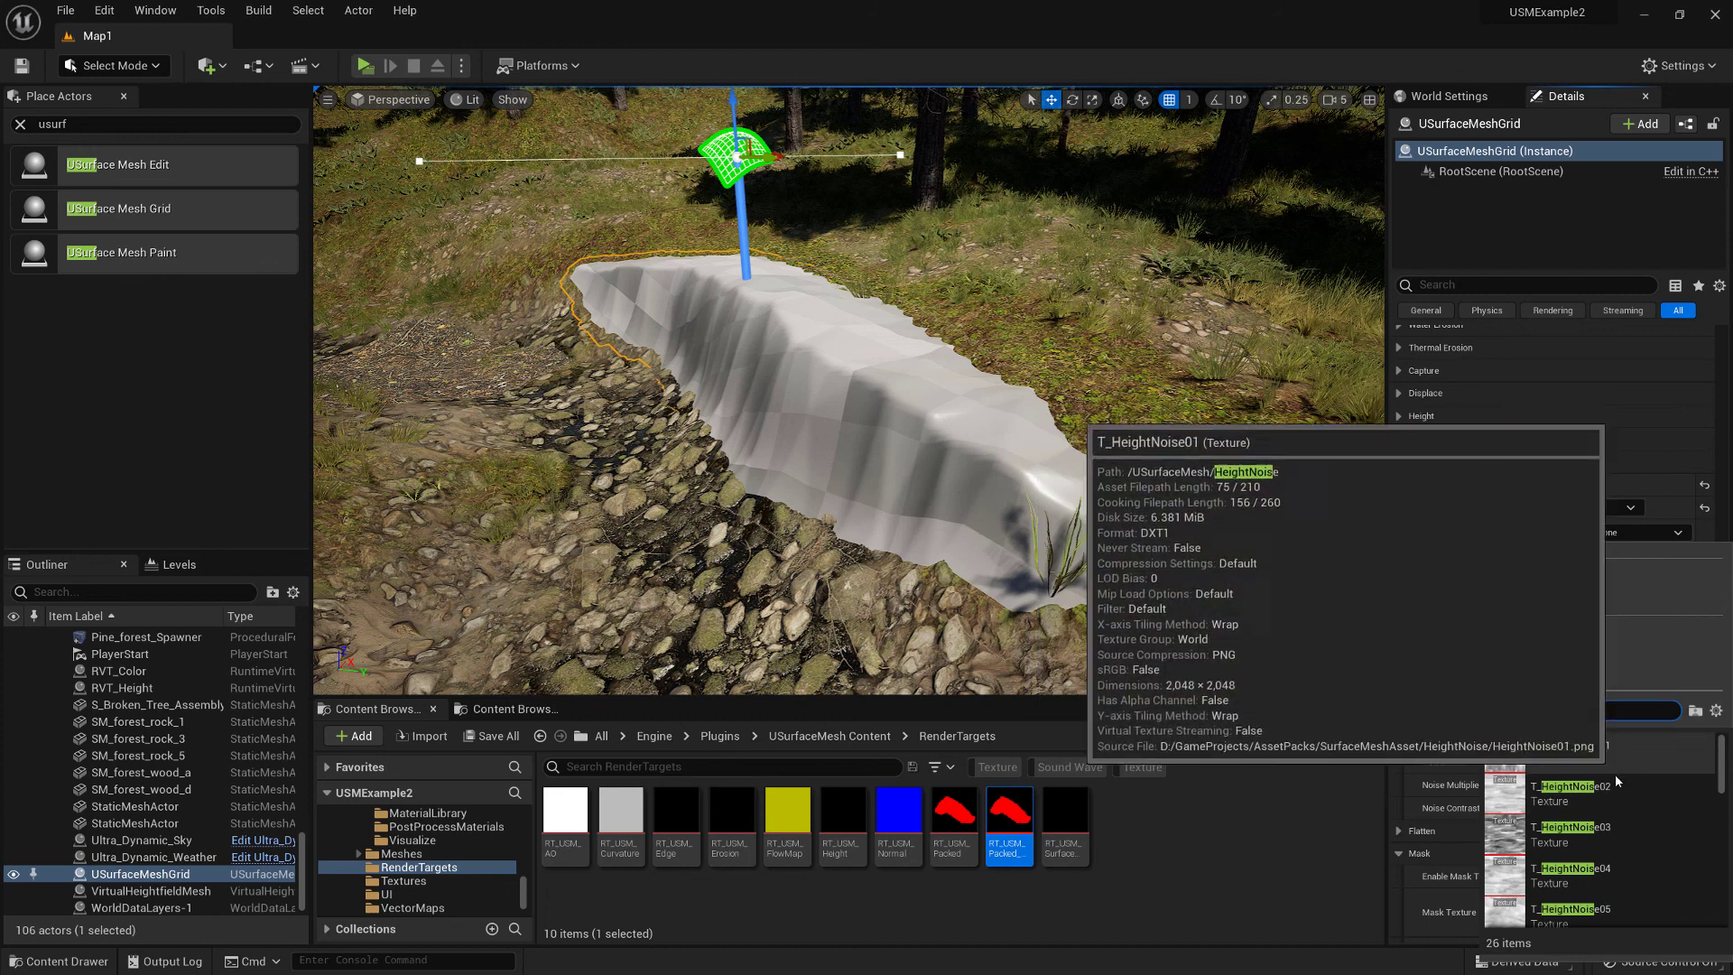
left_click(1582, 827)
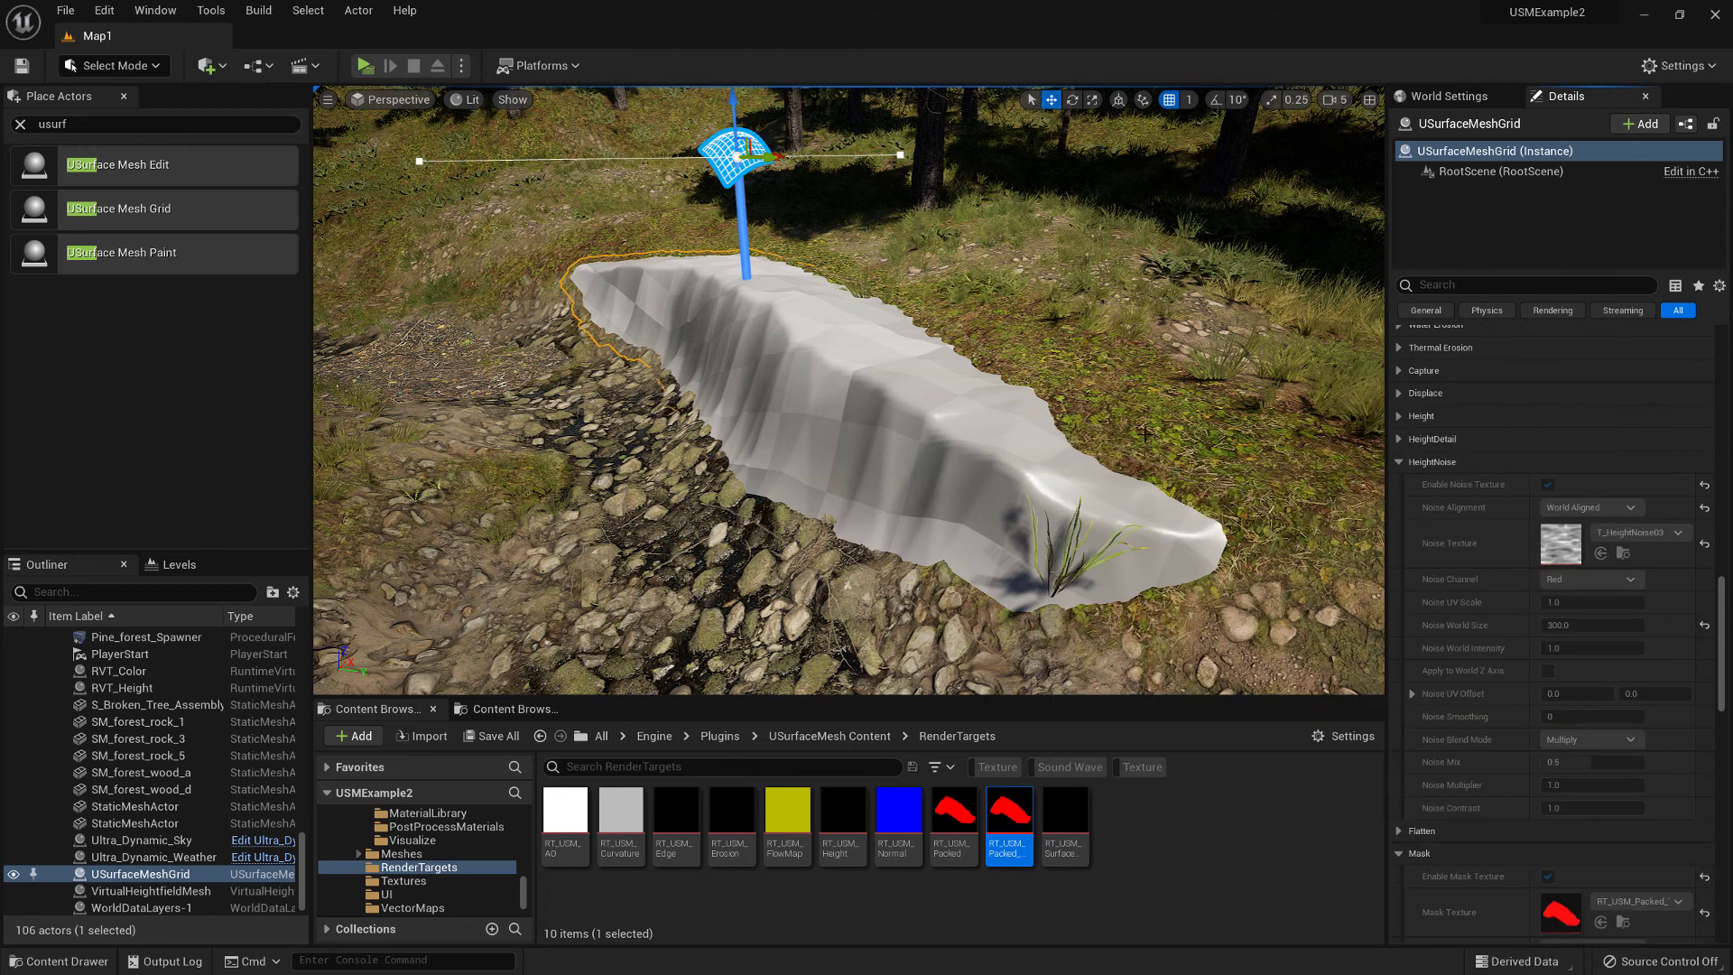
Step: Set Noise Contrast to 0.8 for the height noise texture
scroll(1535, 632, "up", 1)
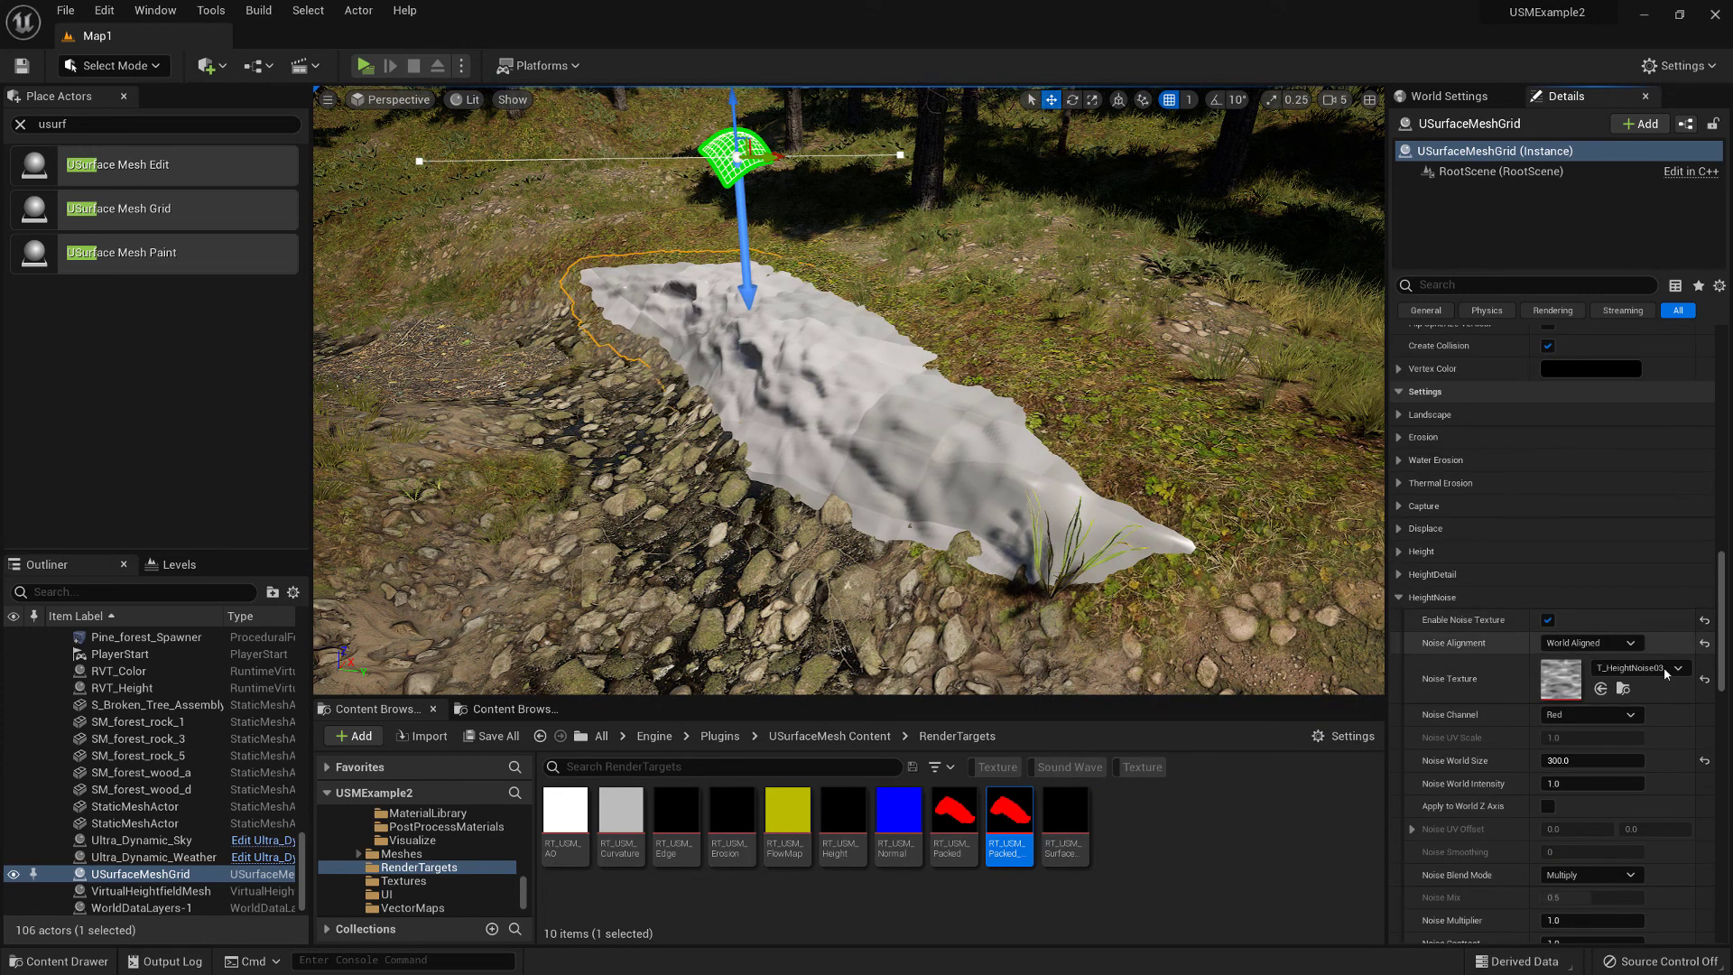
left_click(1572, 835)
type(".8")
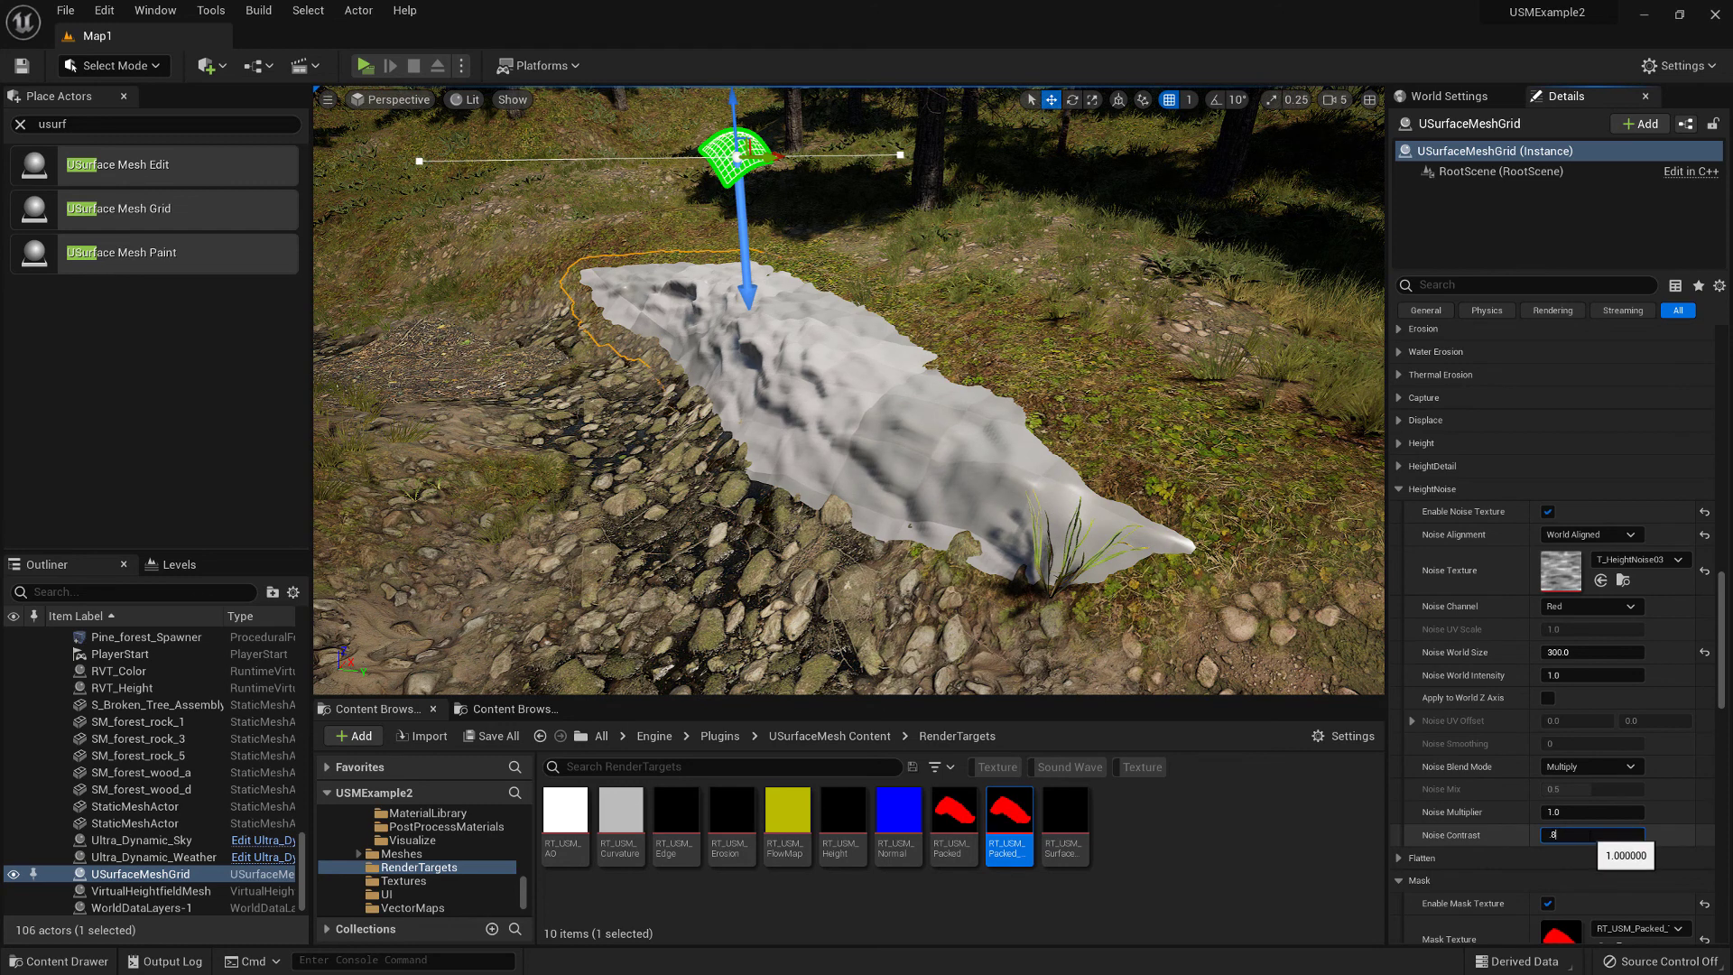
key("Return")
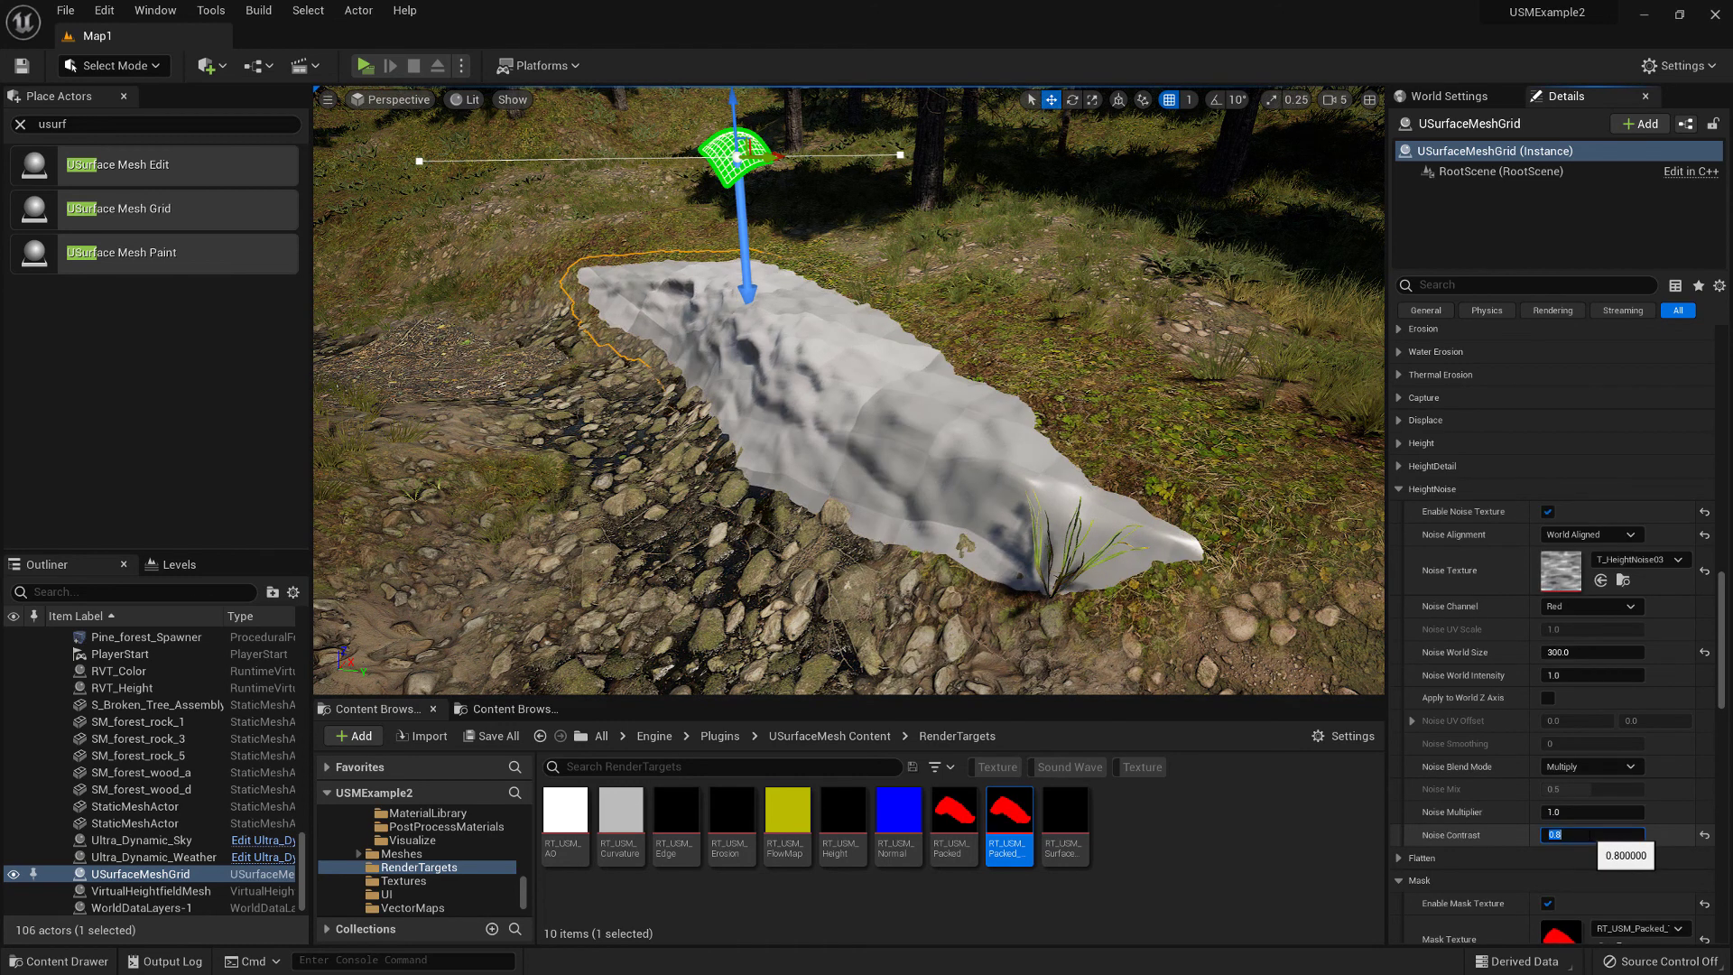
Step: Enable the height detail texture with World Aligned alignment and a Noise World Size of 500
right_click_drag(1174, 506, 1214, 497)
scroll(1654, 718, "up", 2)
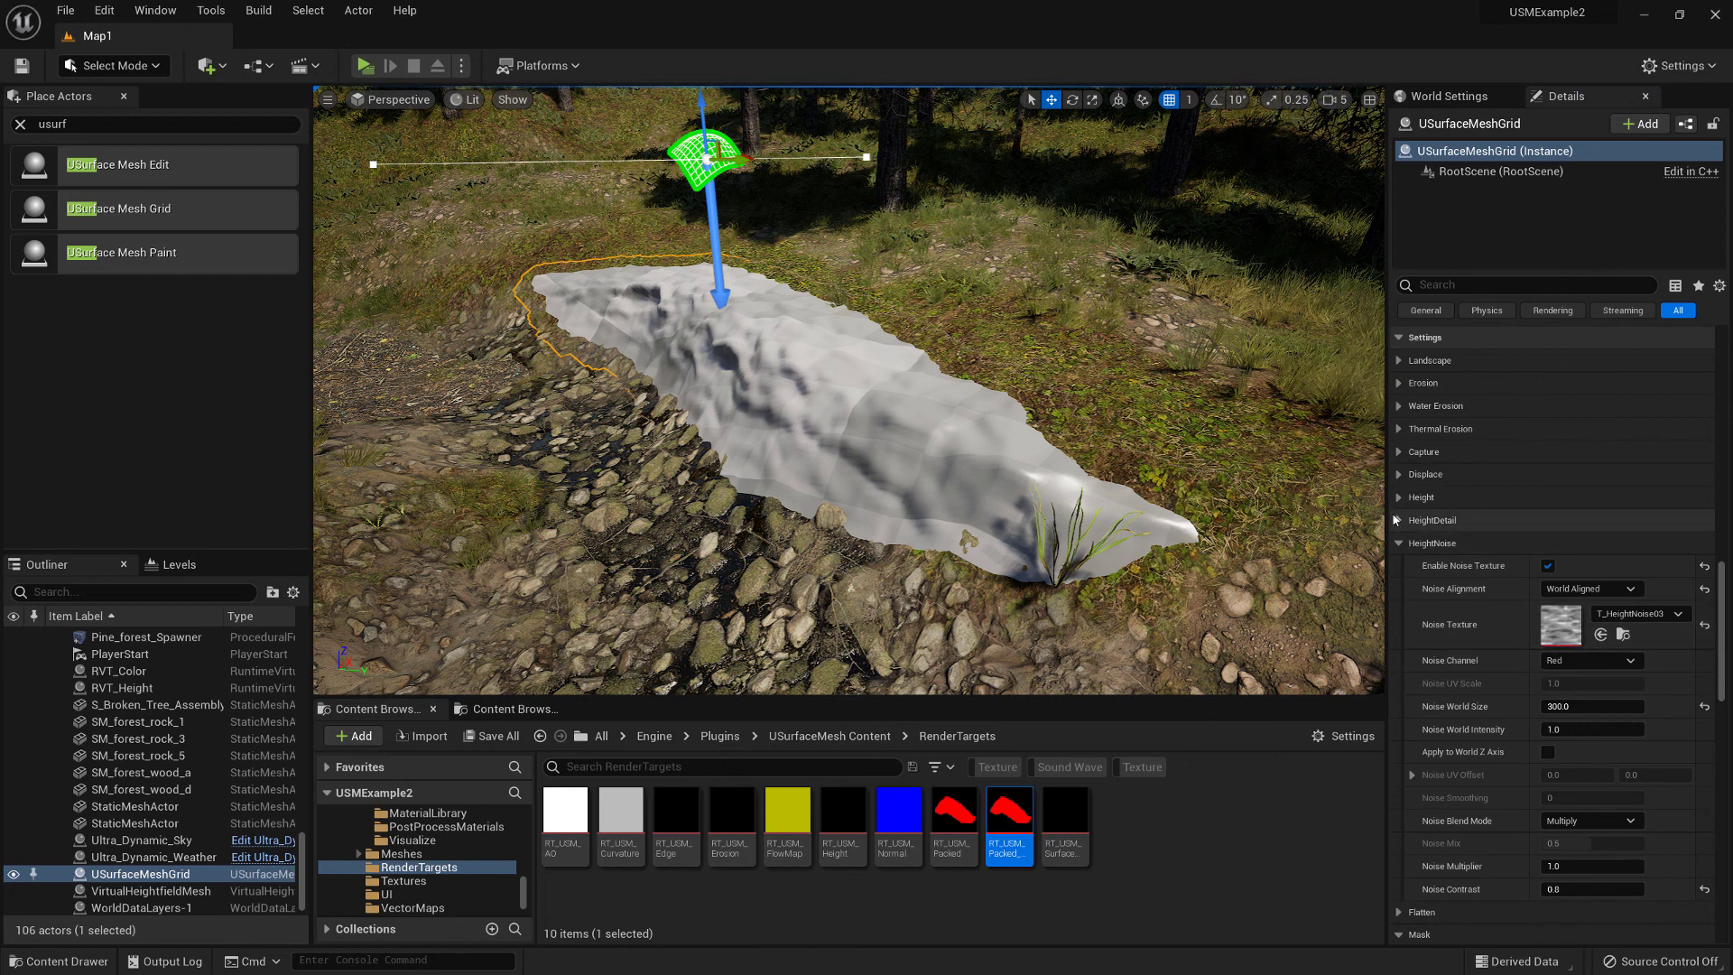
left_click(1445, 521)
left_click(1547, 542)
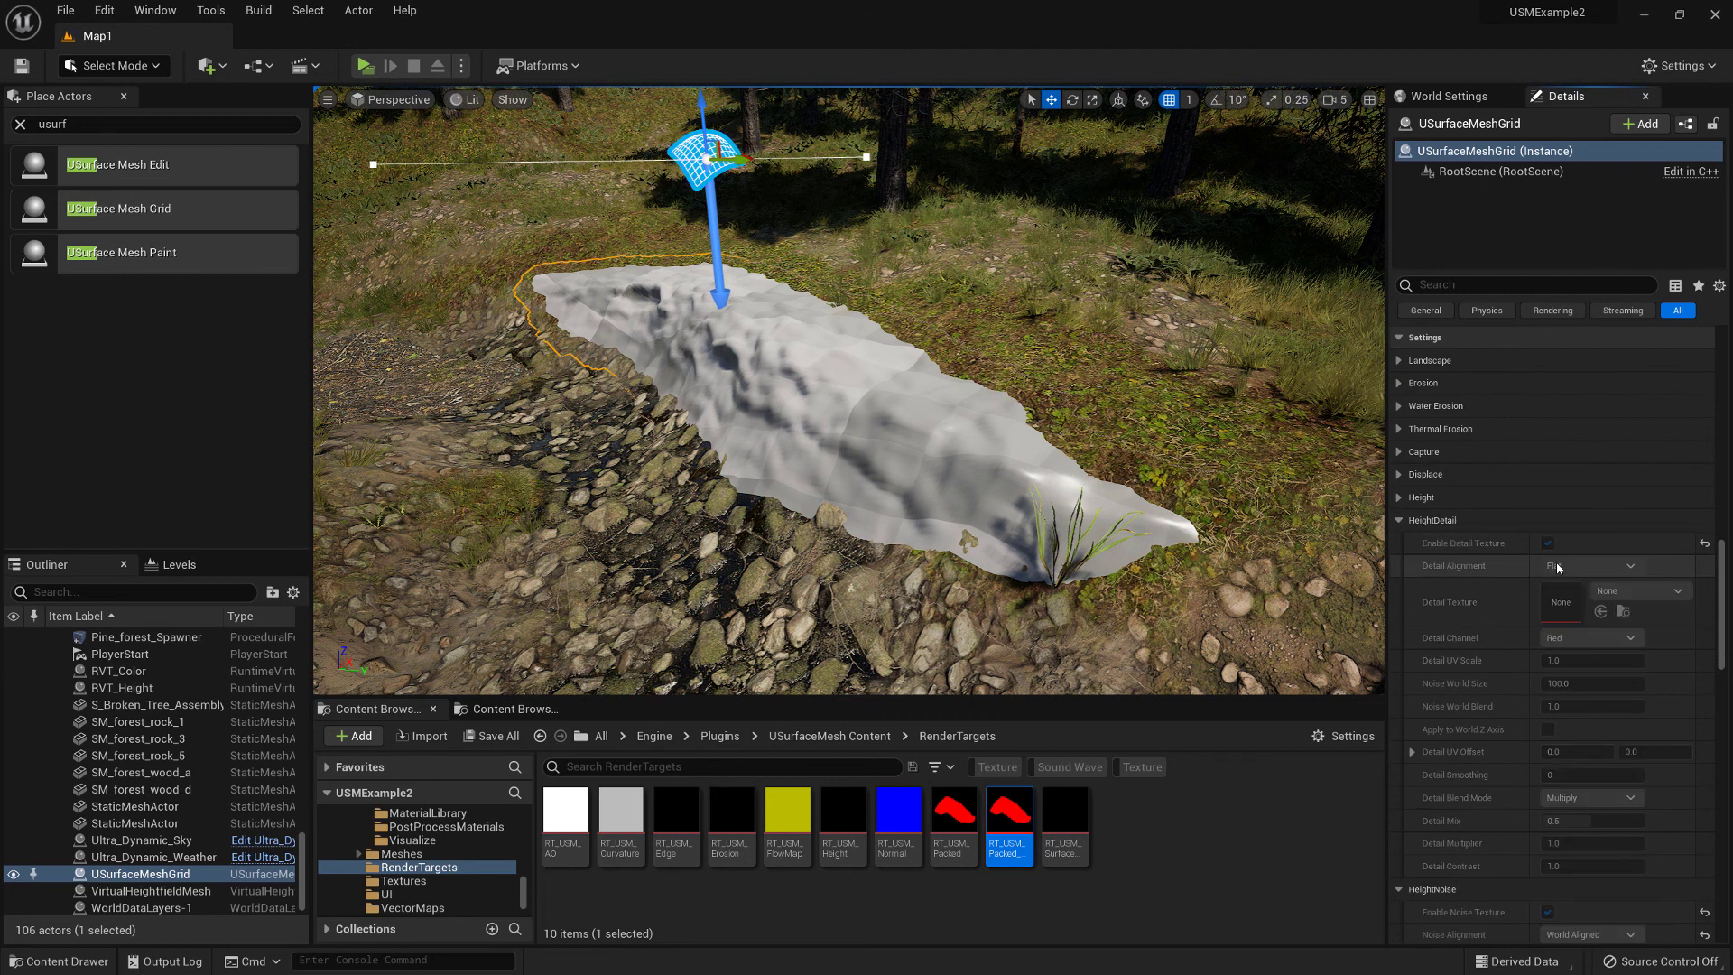
left_click(1589, 565)
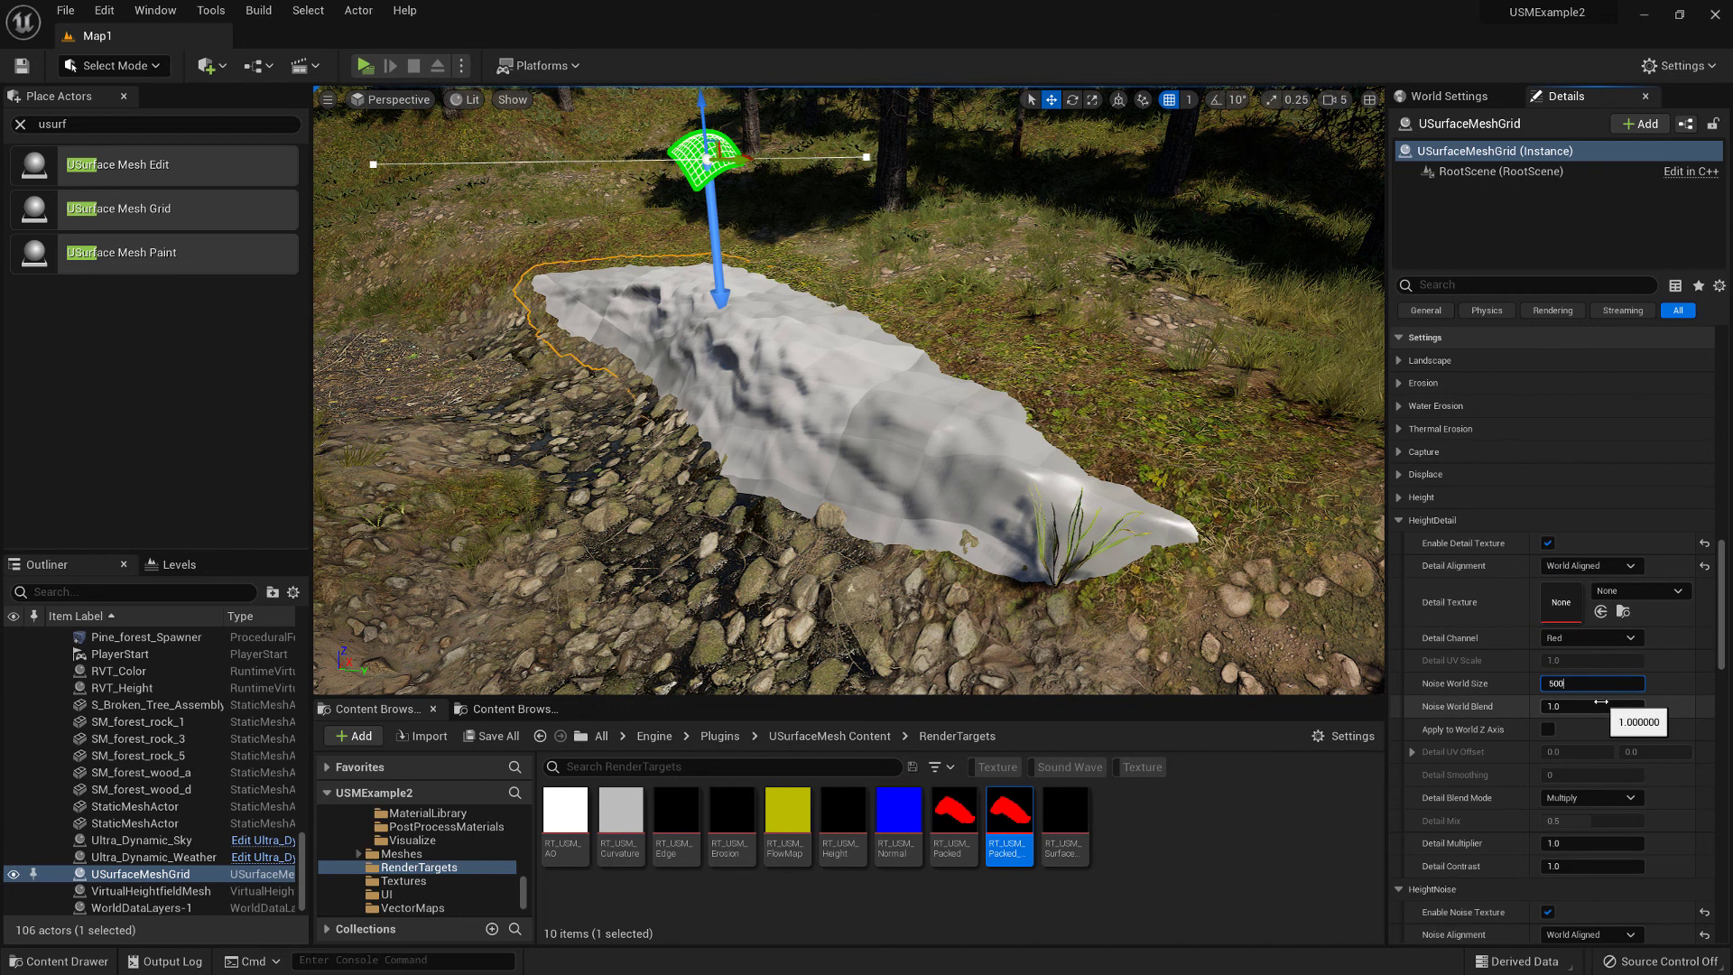
key("Return")
Step: Assign T_HeightNoise06 as Detail Texture in the HeightDetail settings
left_click(1638, 590)
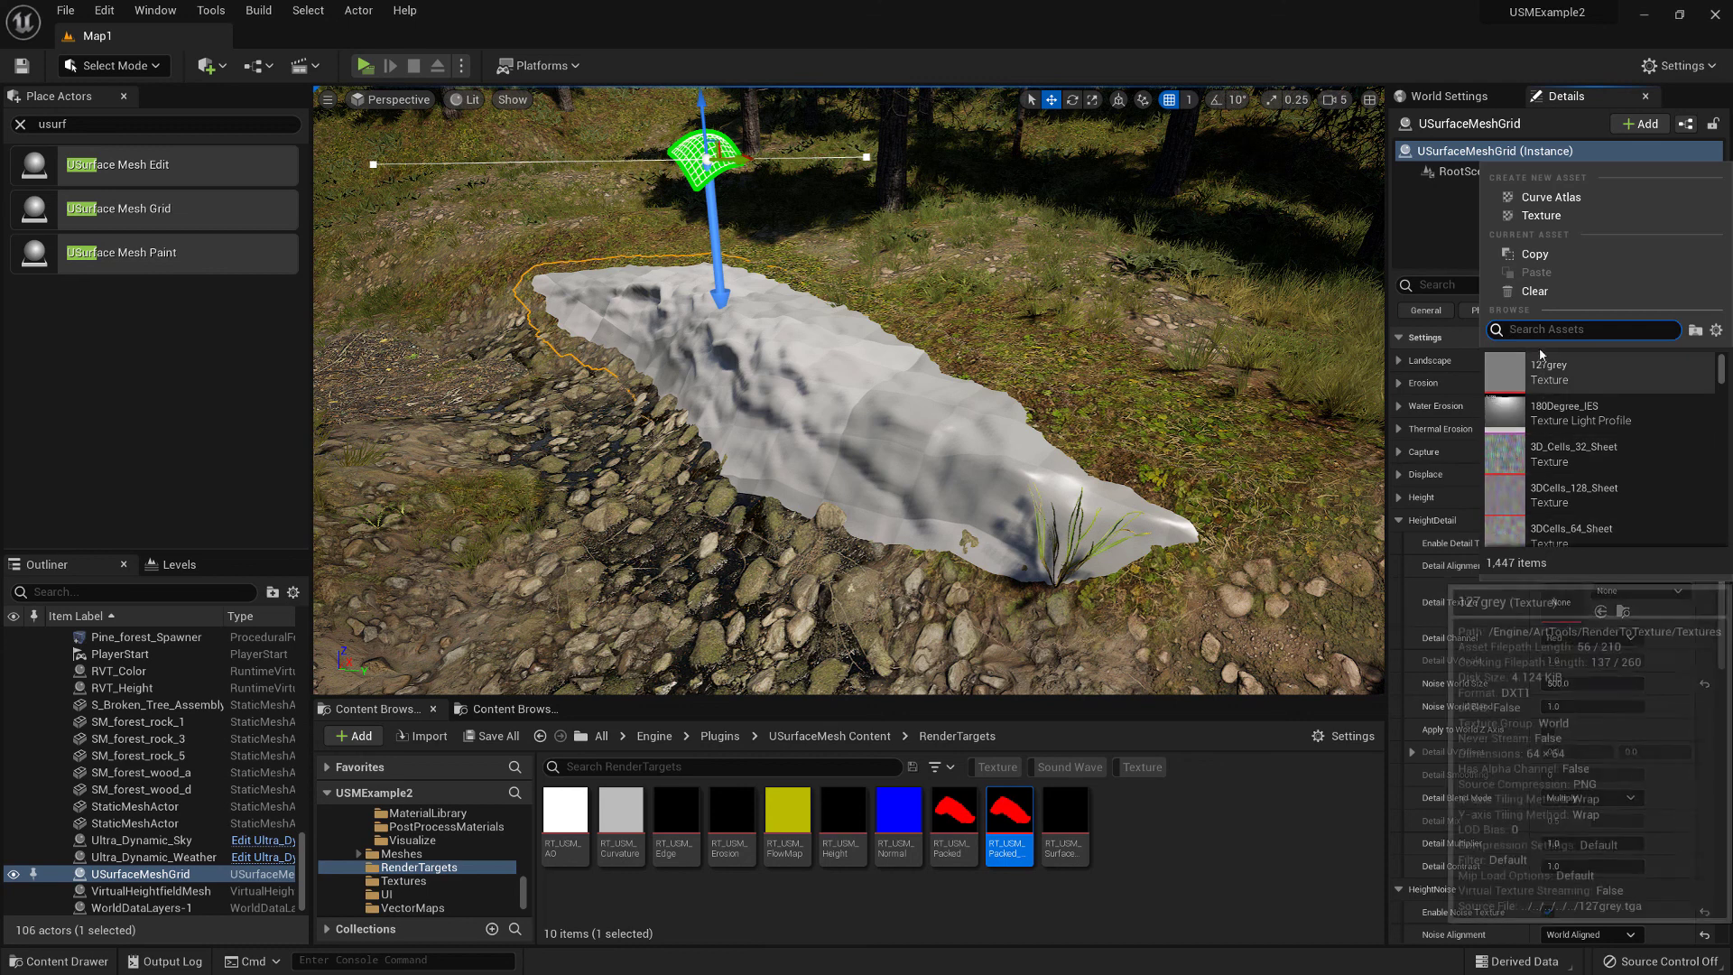
type("heightn")
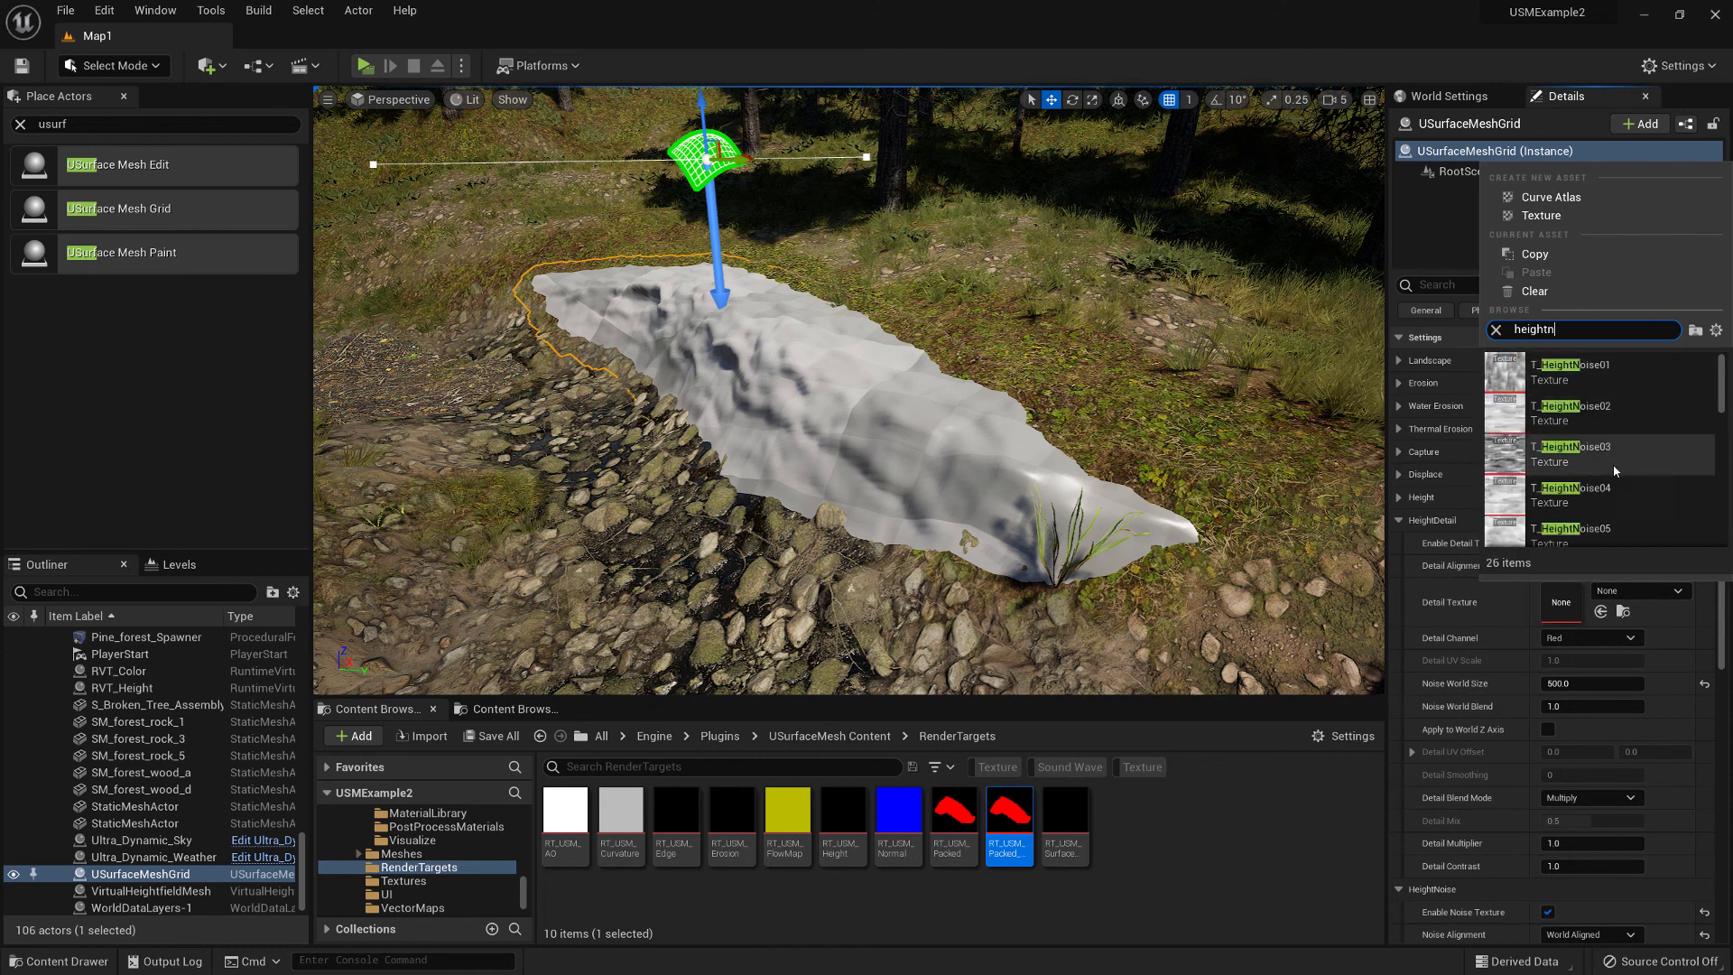
scroll(1617, 483, "down", 2)
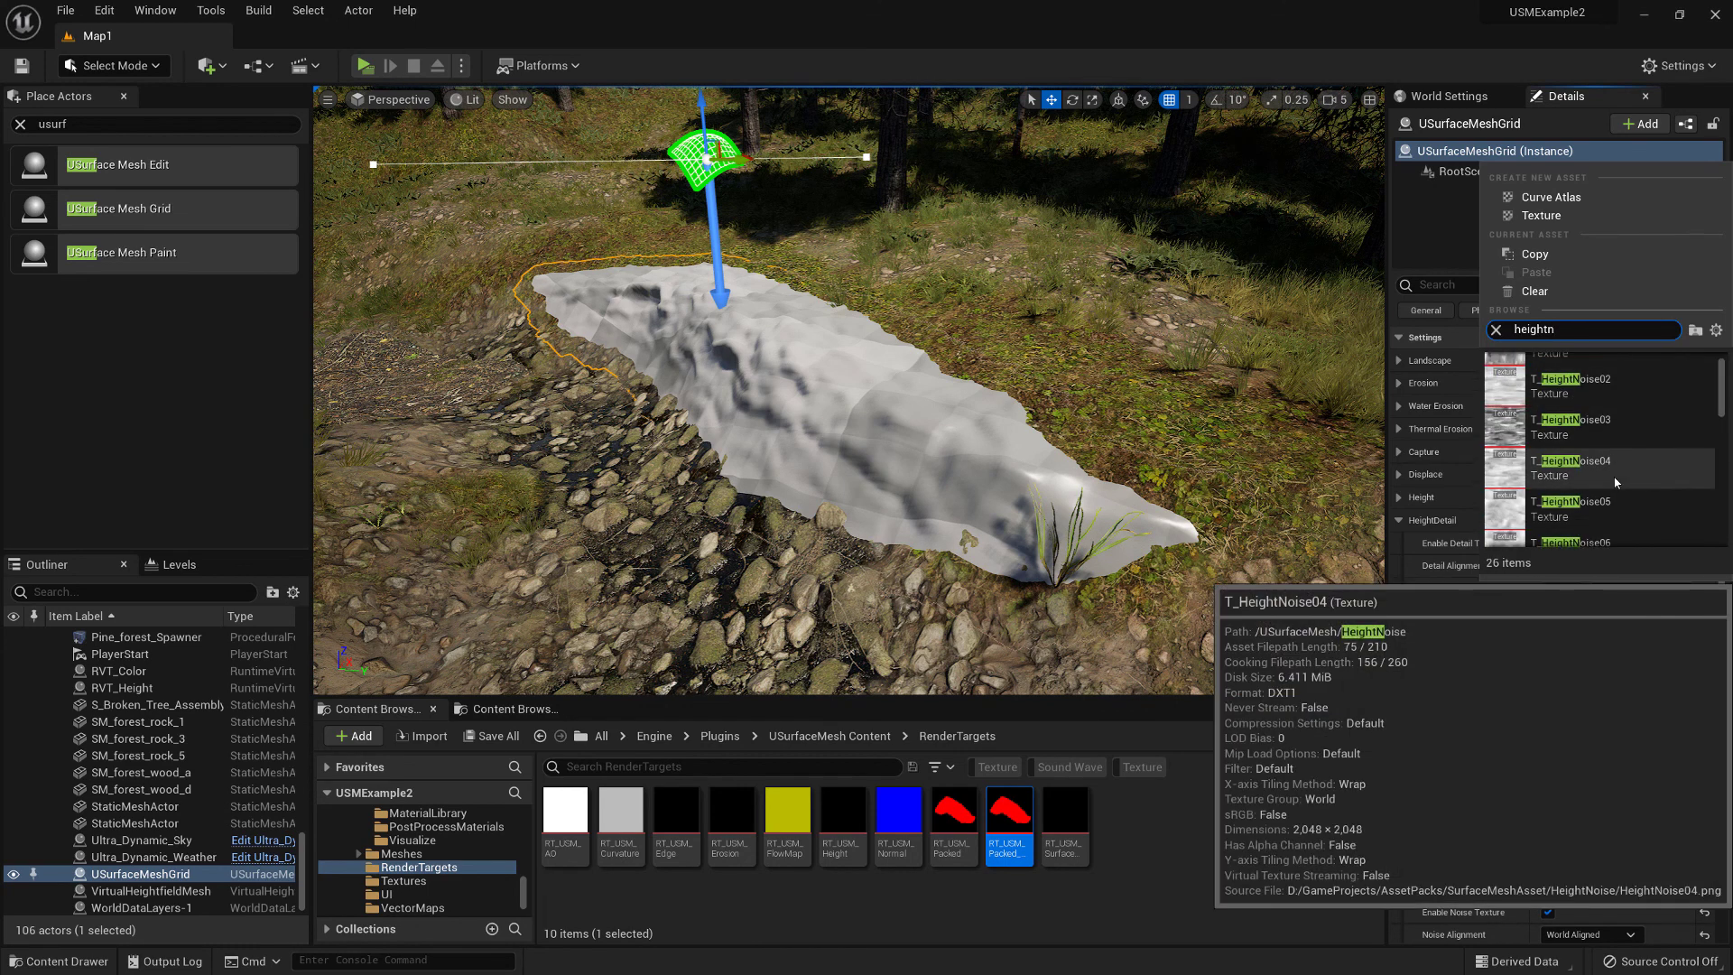
left_click(1575, 492)
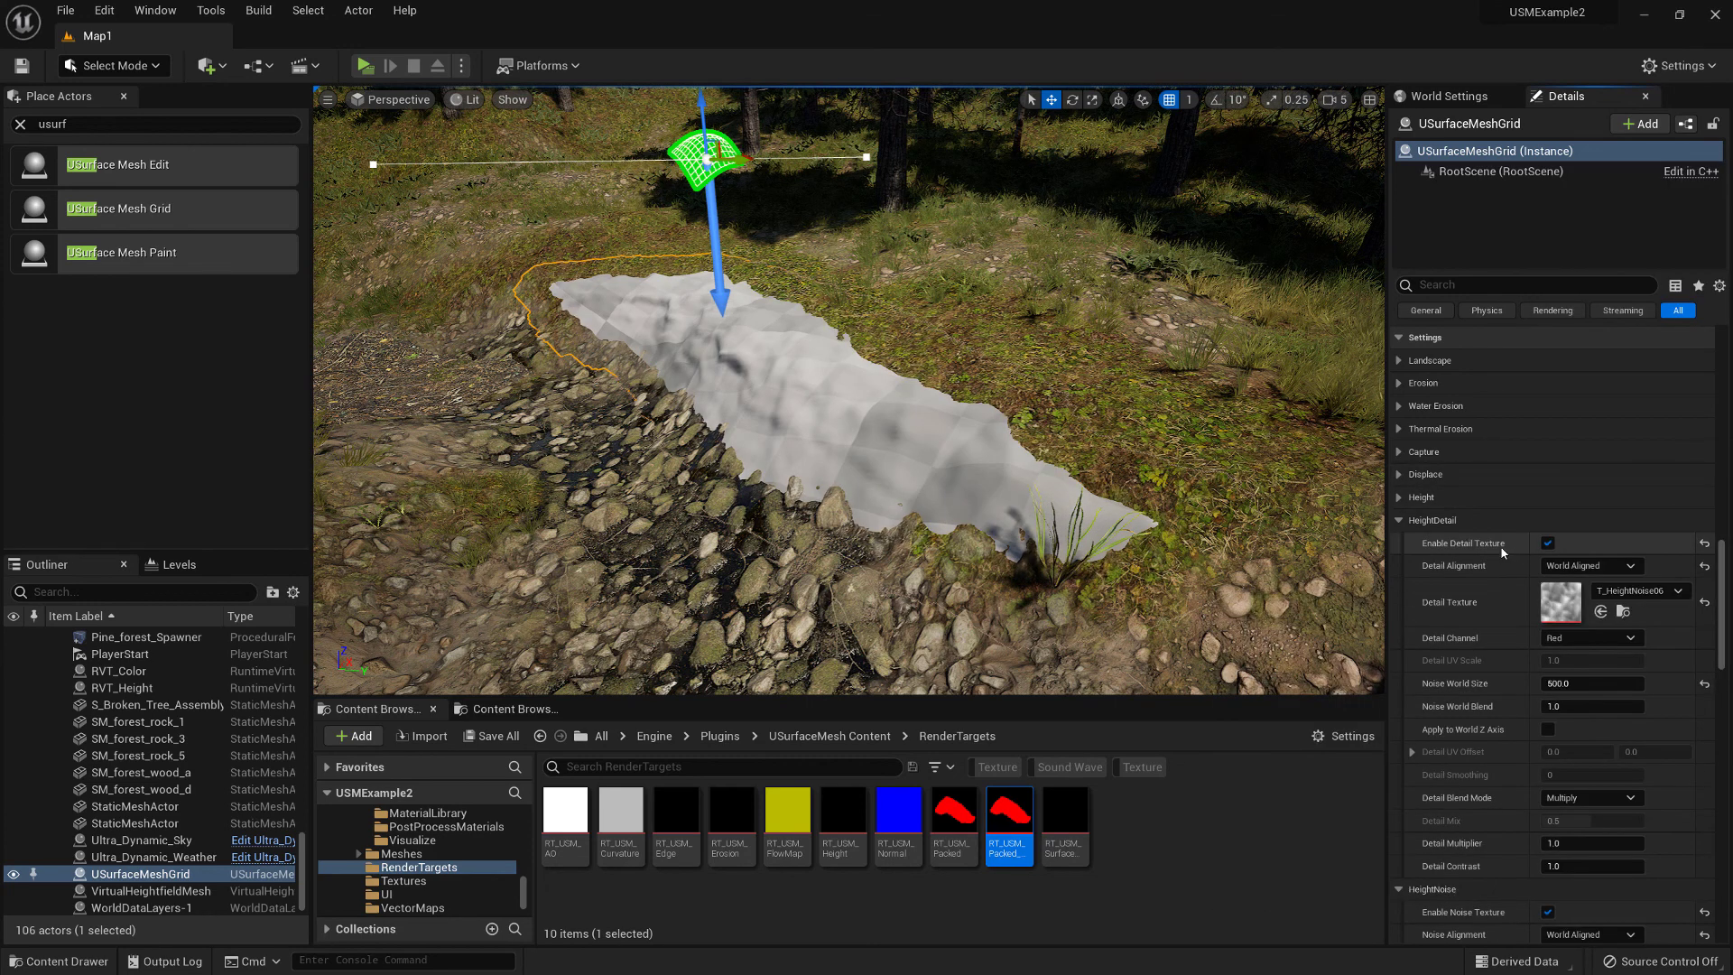
Step: Raise the grid mesh's Max Height to 150, 200 and finally 300
scroll(1553, 677, "down", 2)
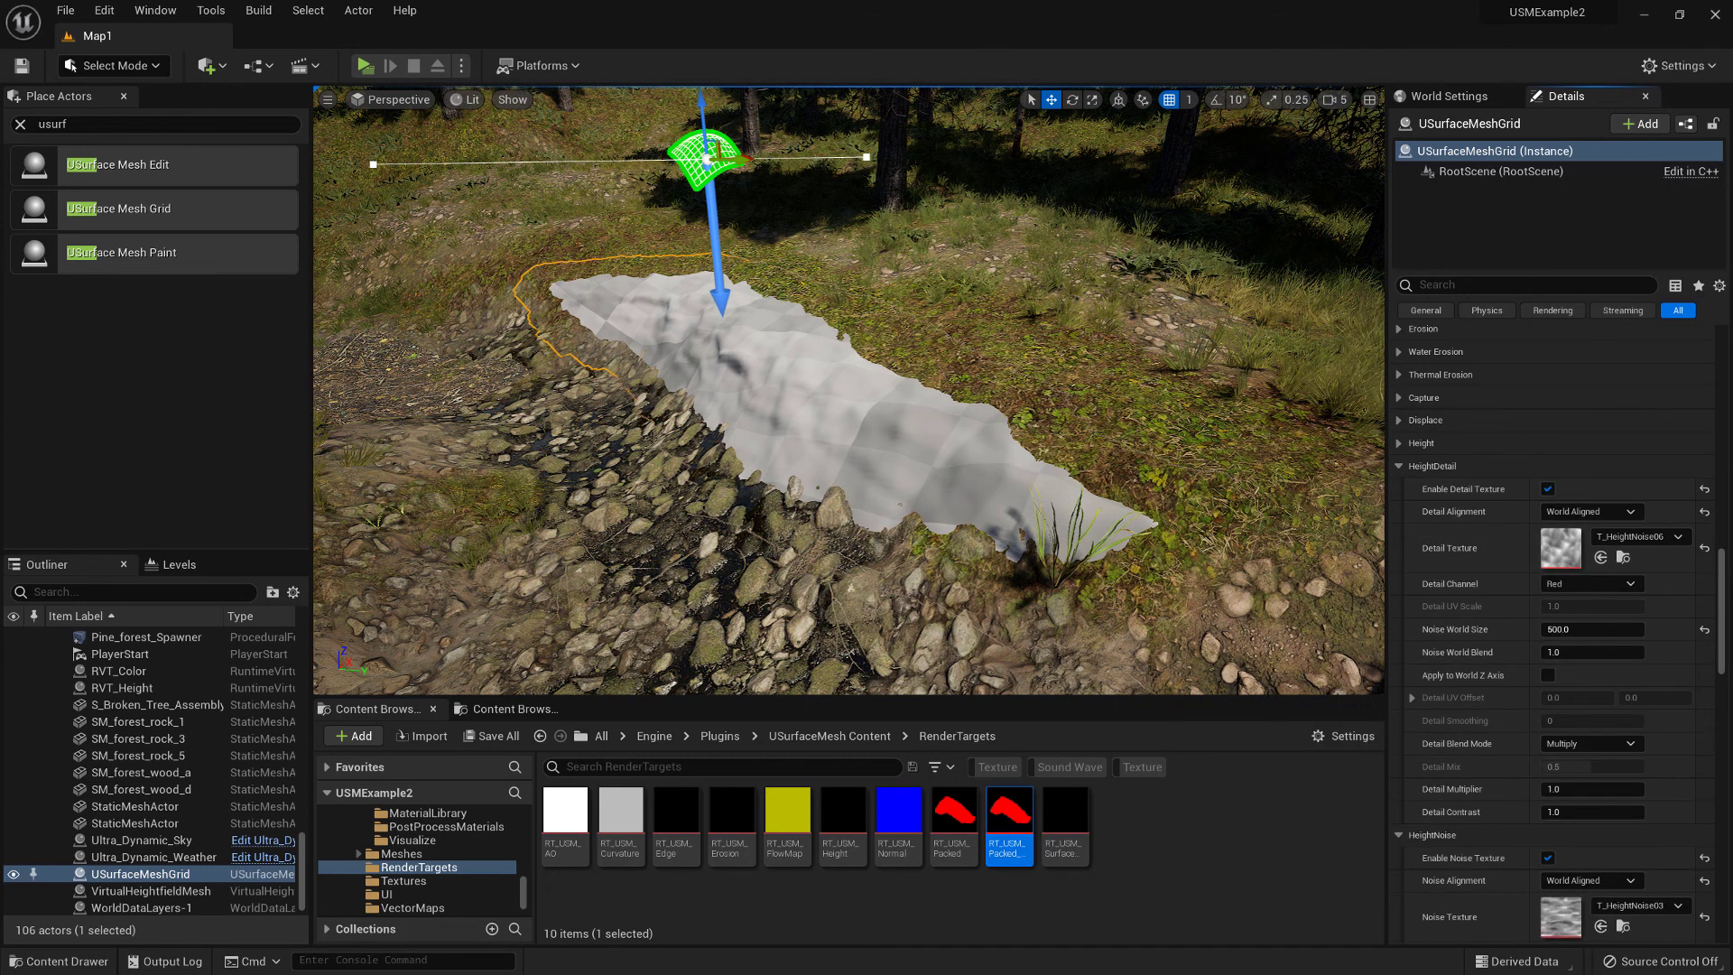
left_click_drag(1720, 561, 1706, 372)
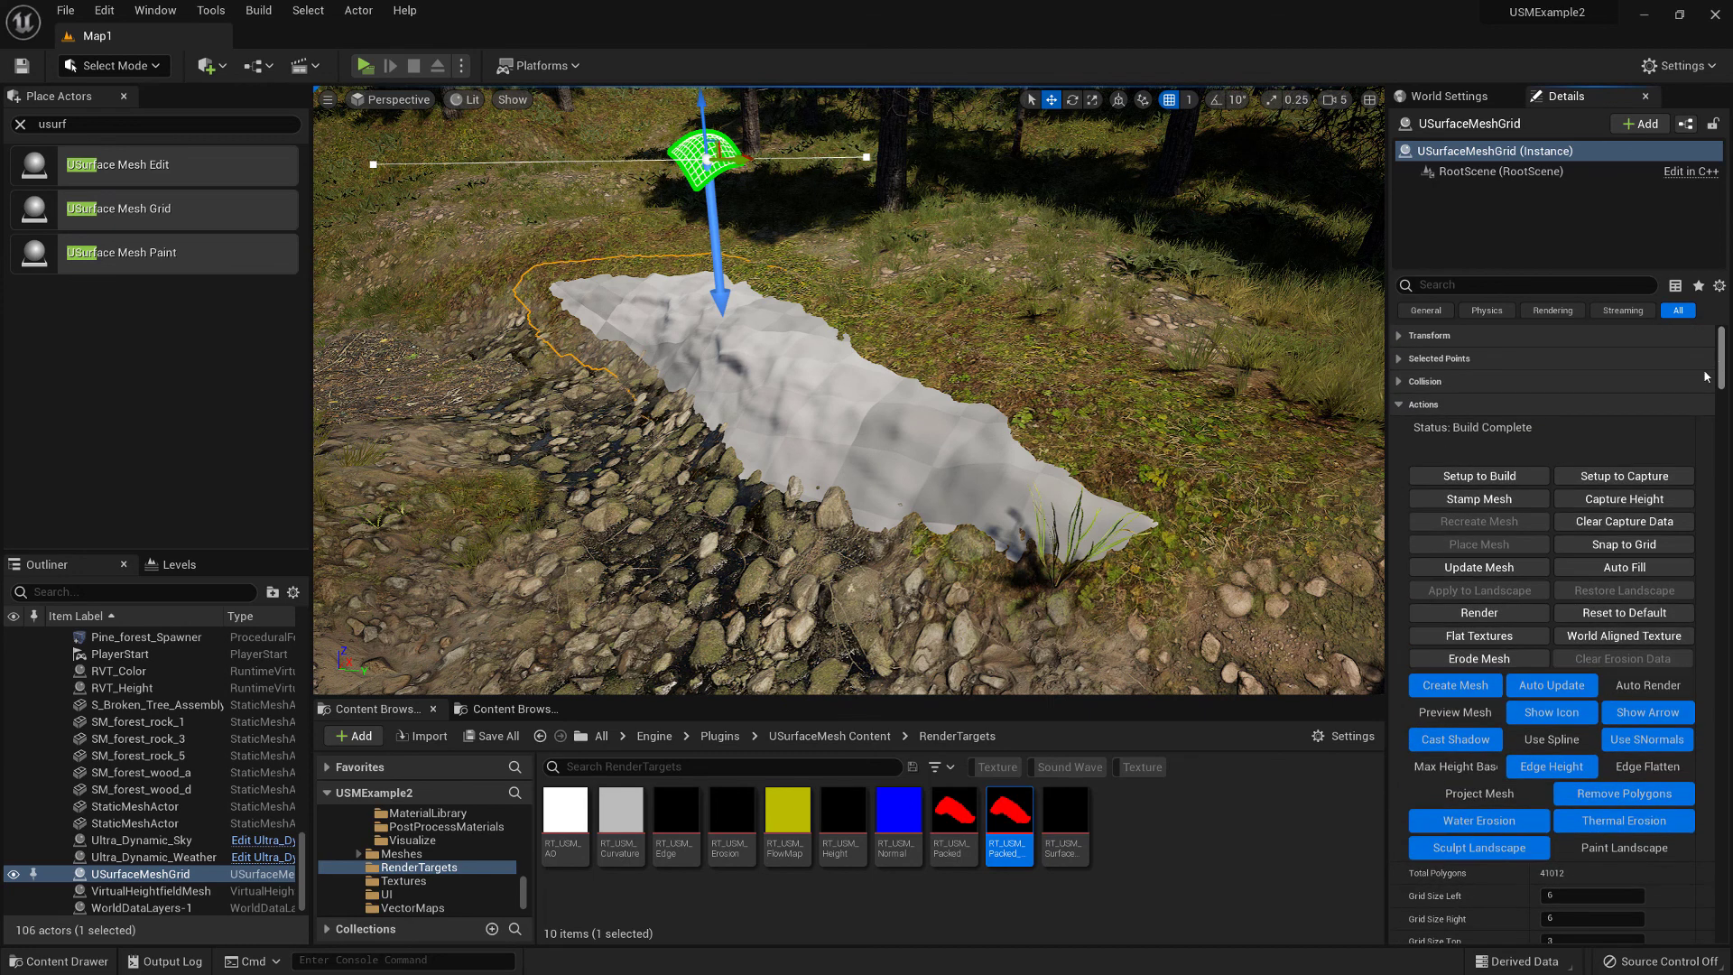
scroll(1526, 758, "down", 3)
scroll(1499, 757, "down", 3)
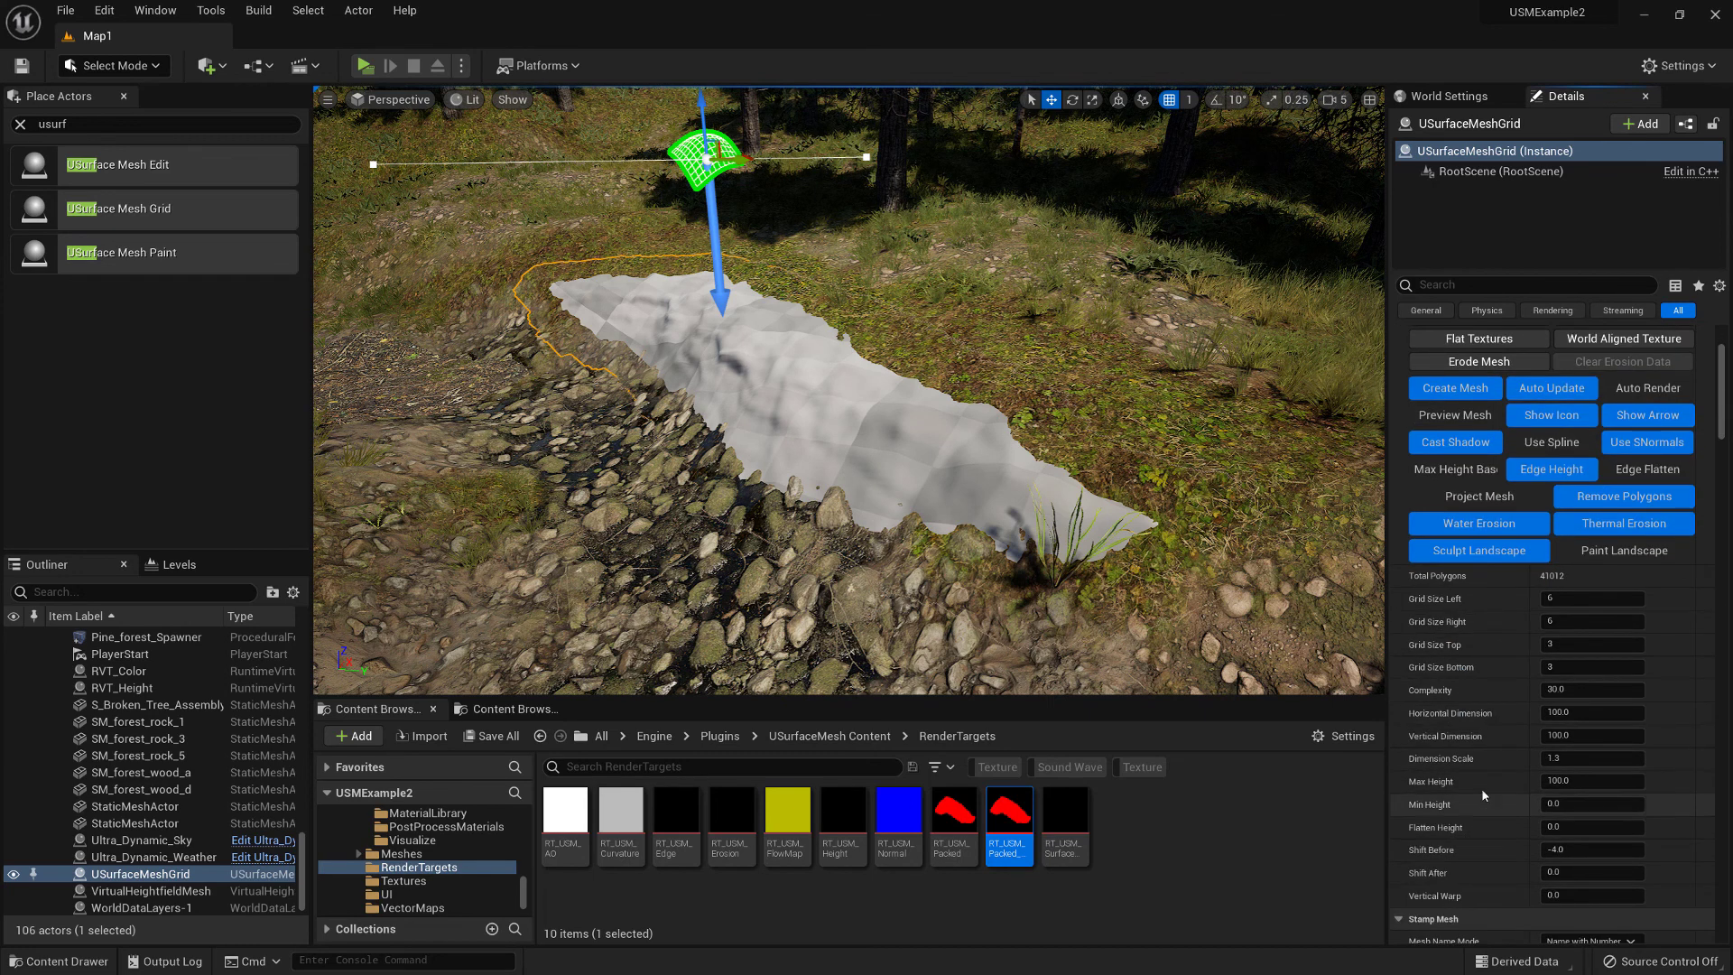
left_click(1568, 781)
type("150")
key("Return")
type("200")
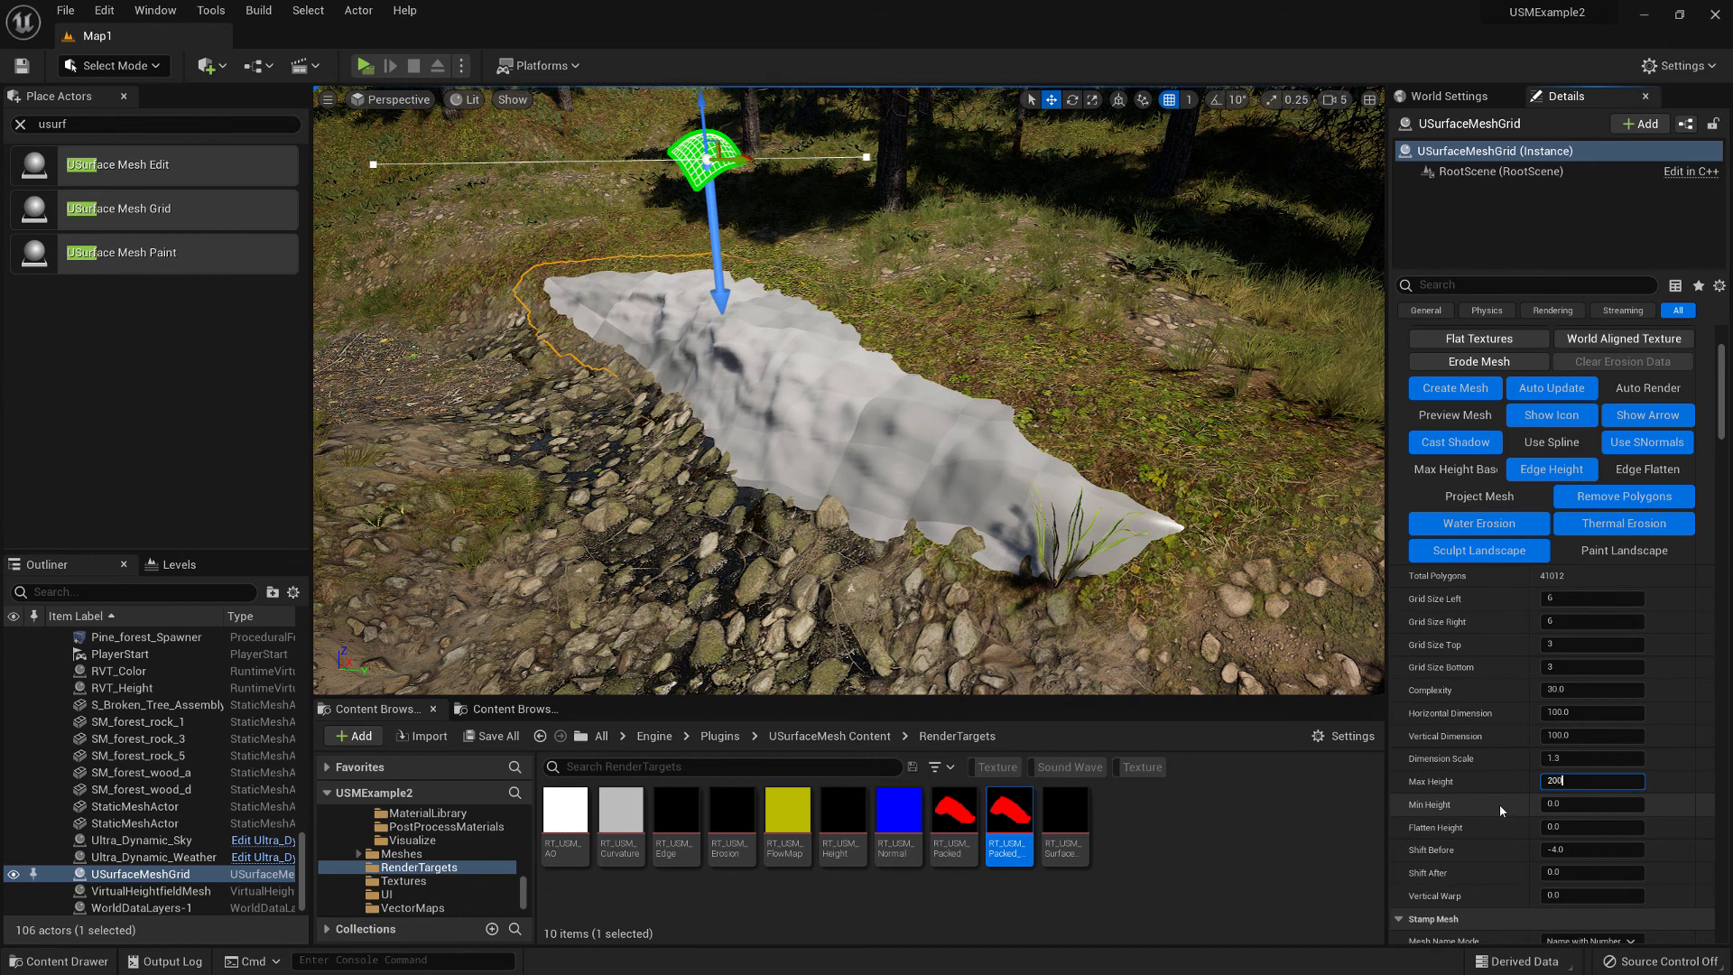
key("Return")
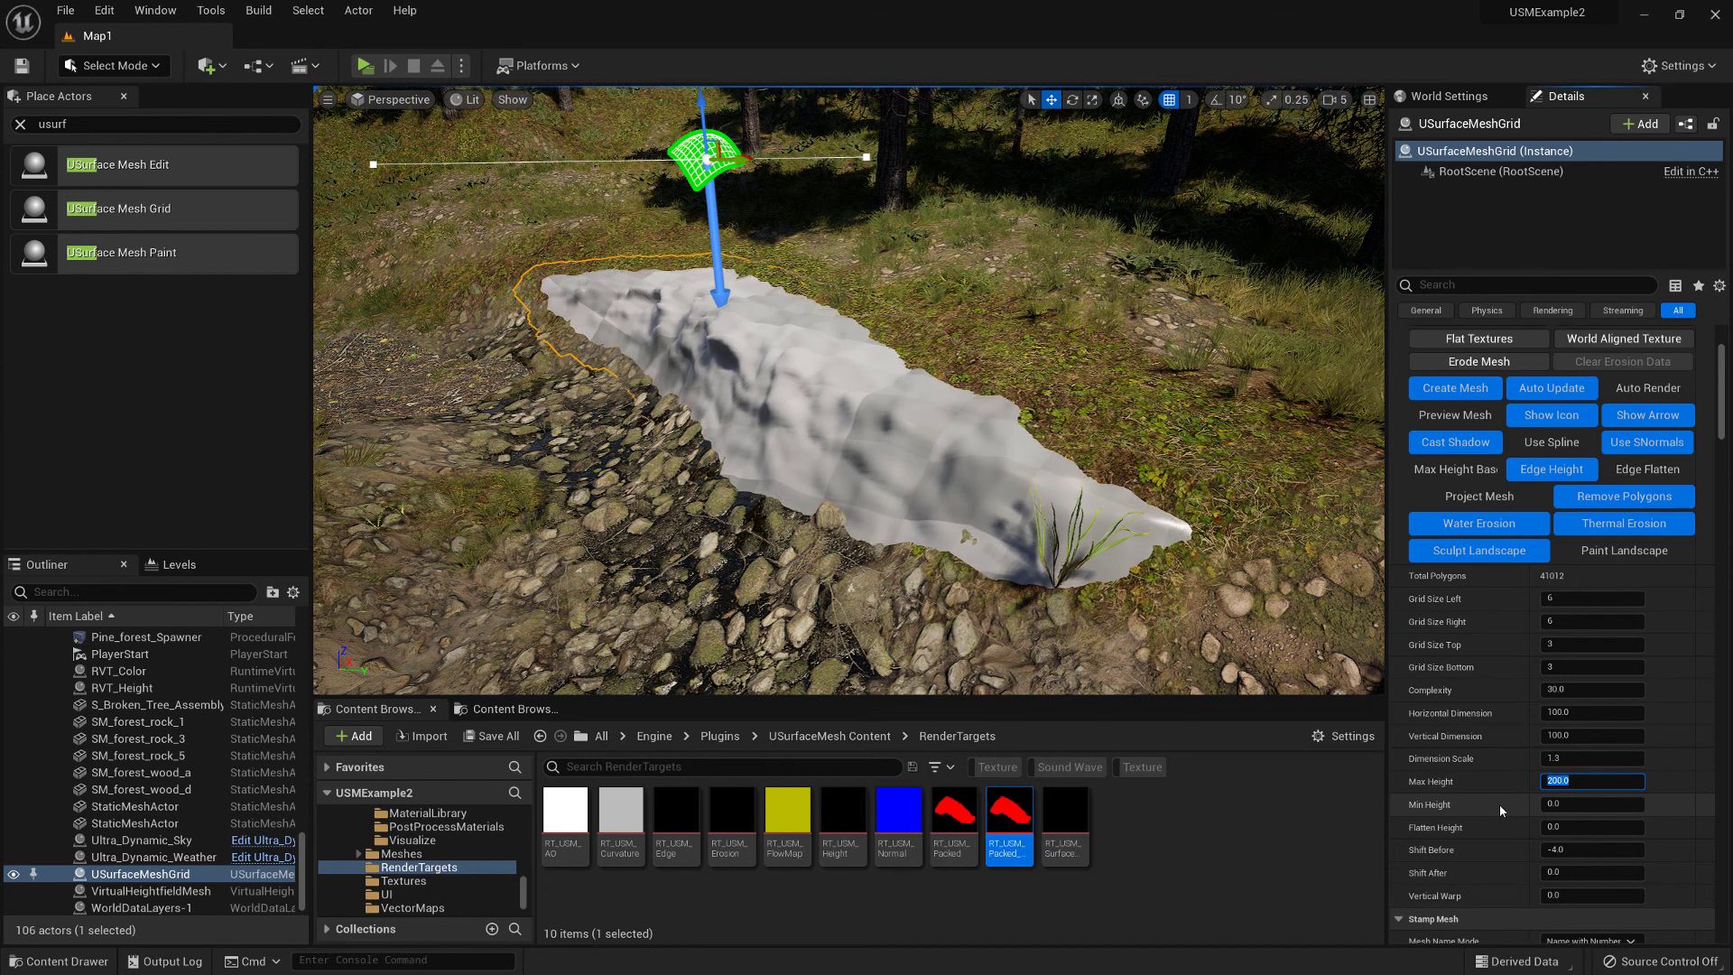
type("300")
key("Return")
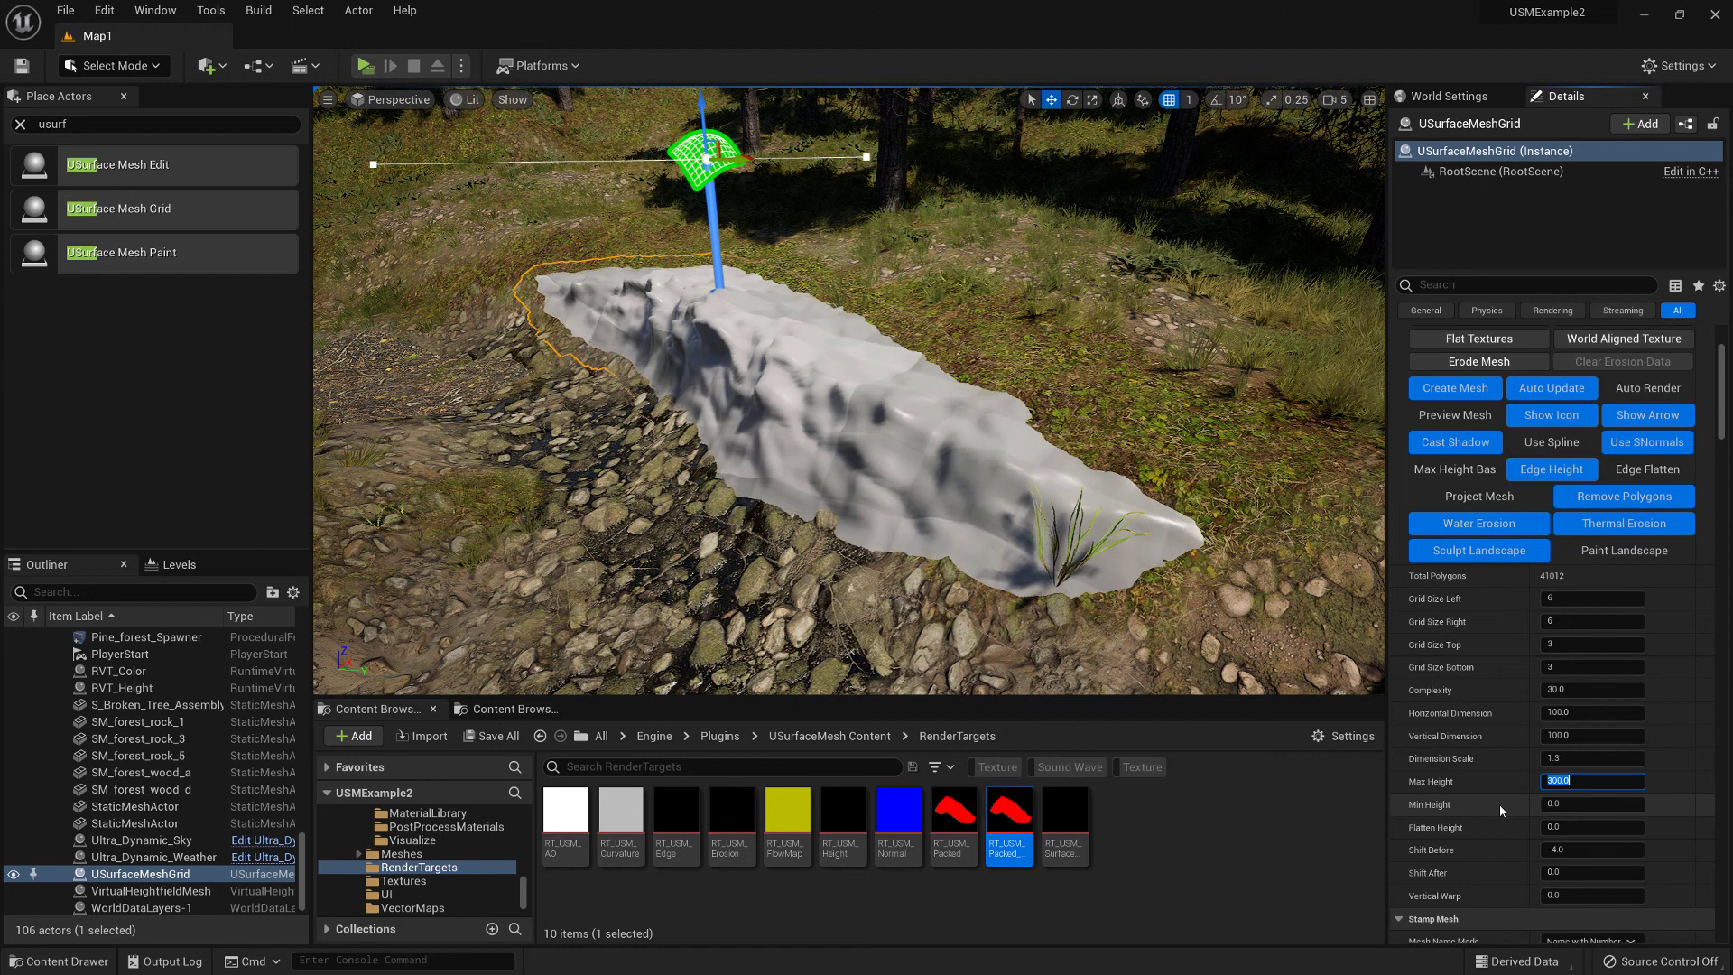
Step: Set Vertical Warp to 30 for the grid mesh and inspect its edges against the creek bank from several sides
scroll(1495, 812, "down", 3)
left_click(1575, 732)
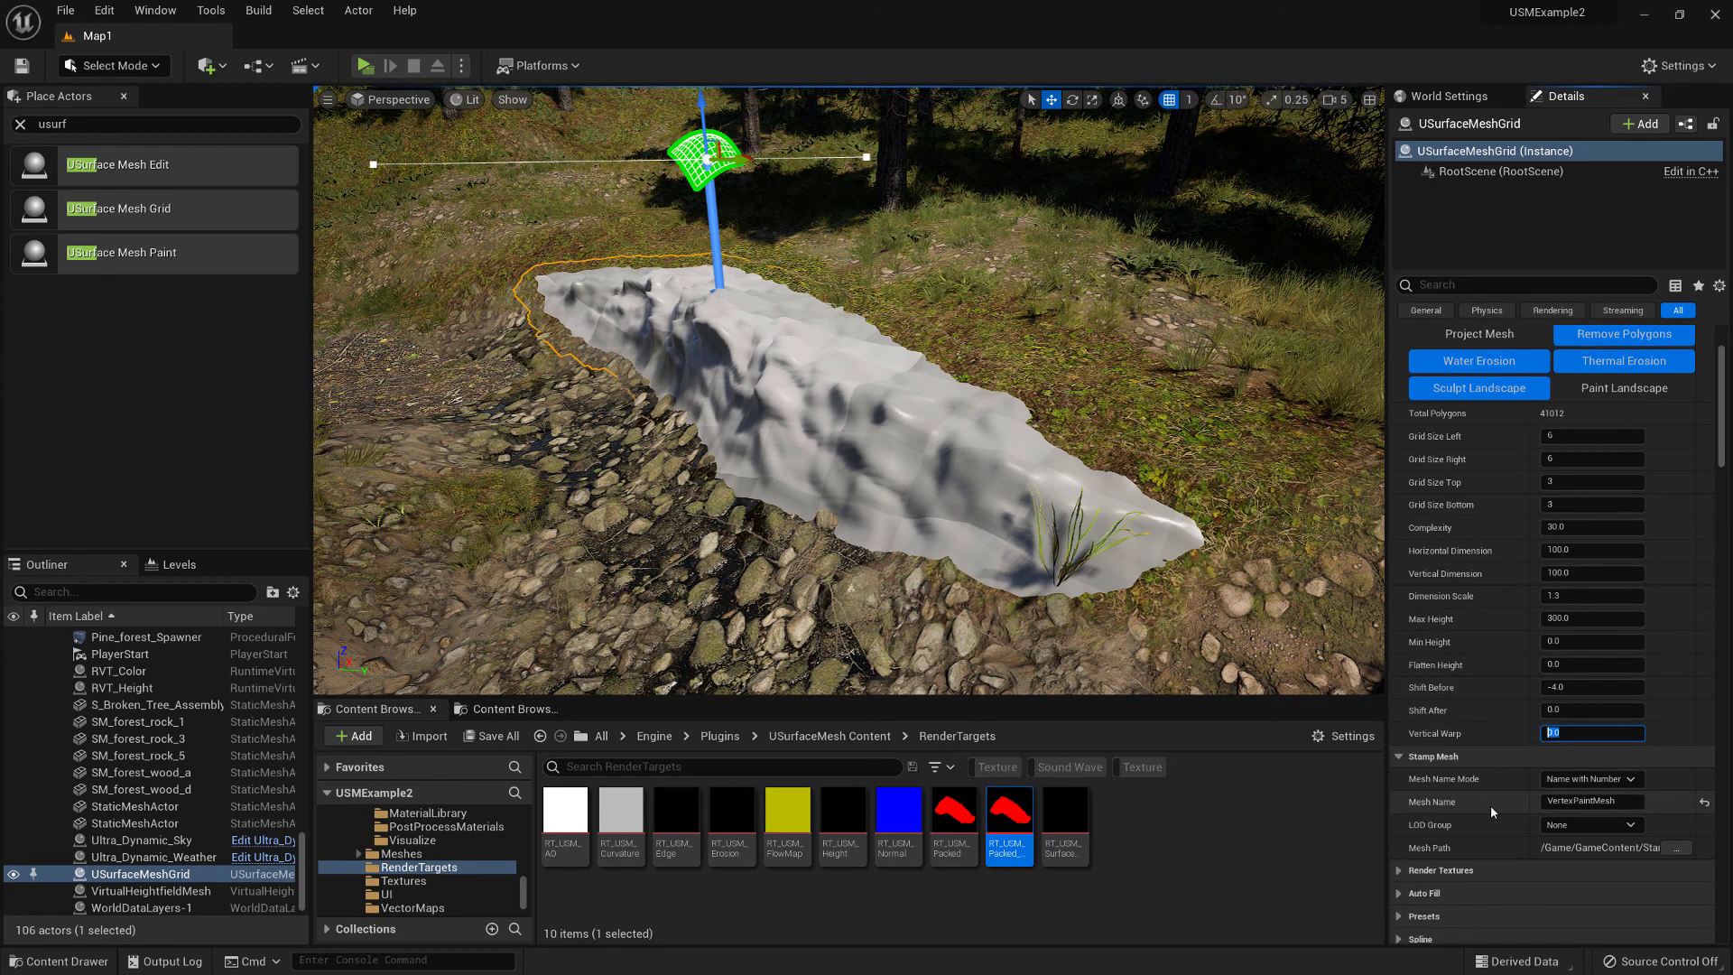
type("30")
key("Return")
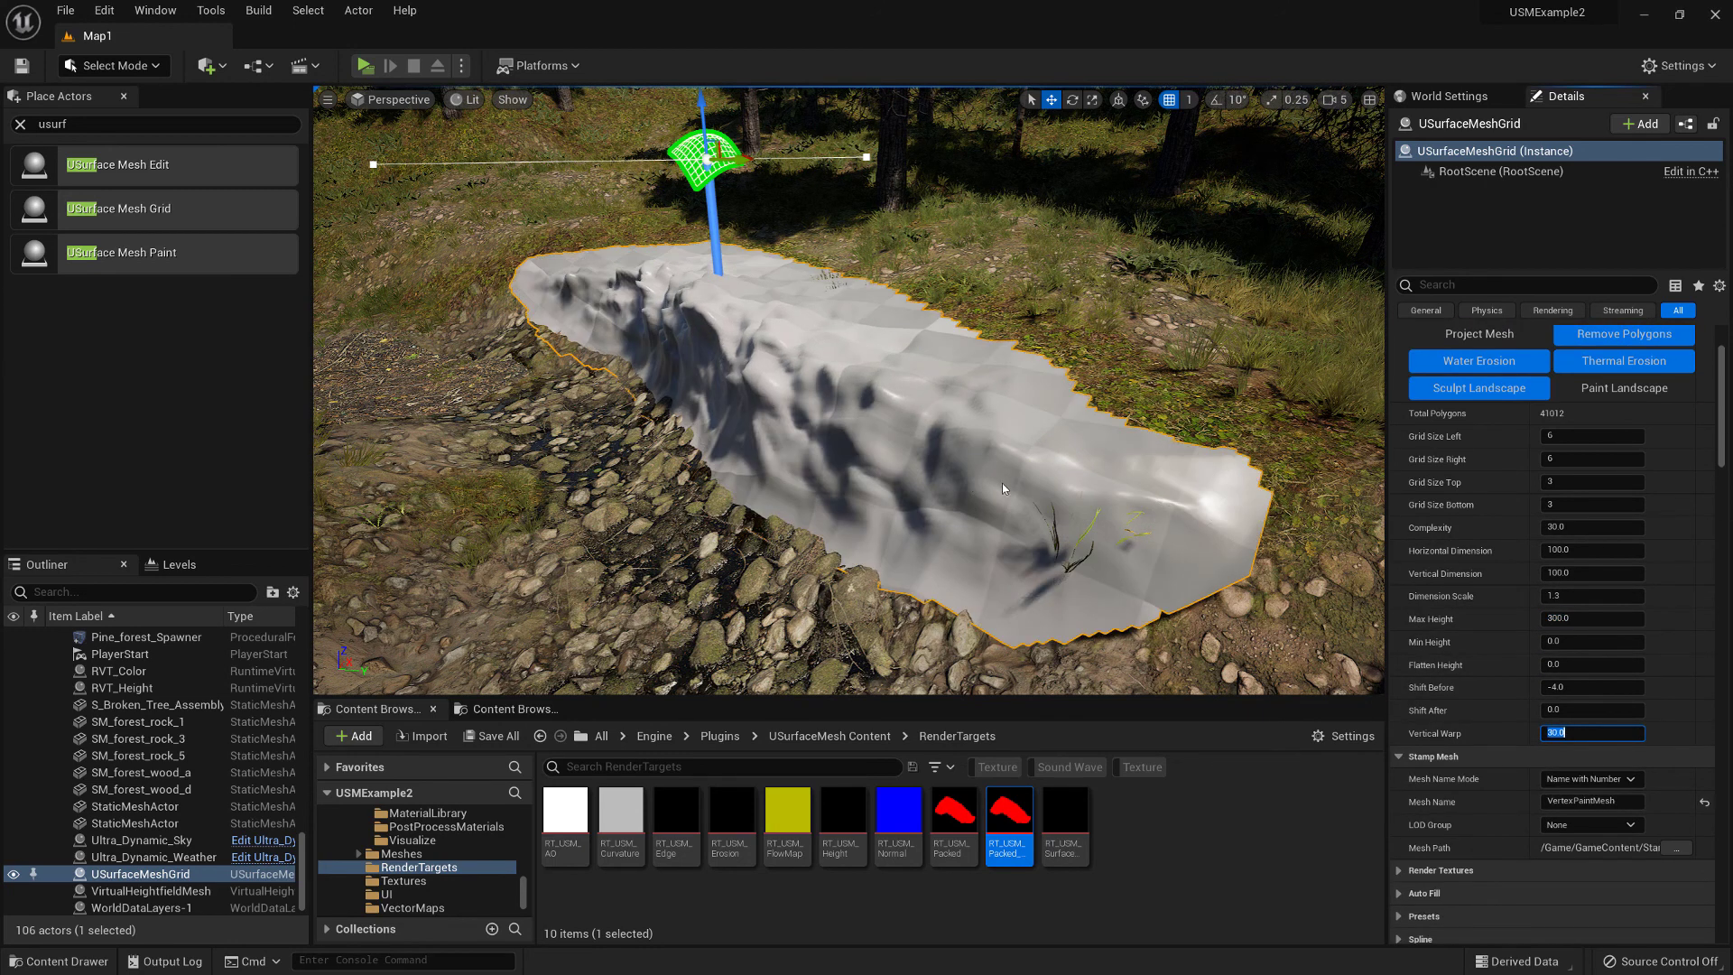
right_click_drag(1002, 484, 729, 350)
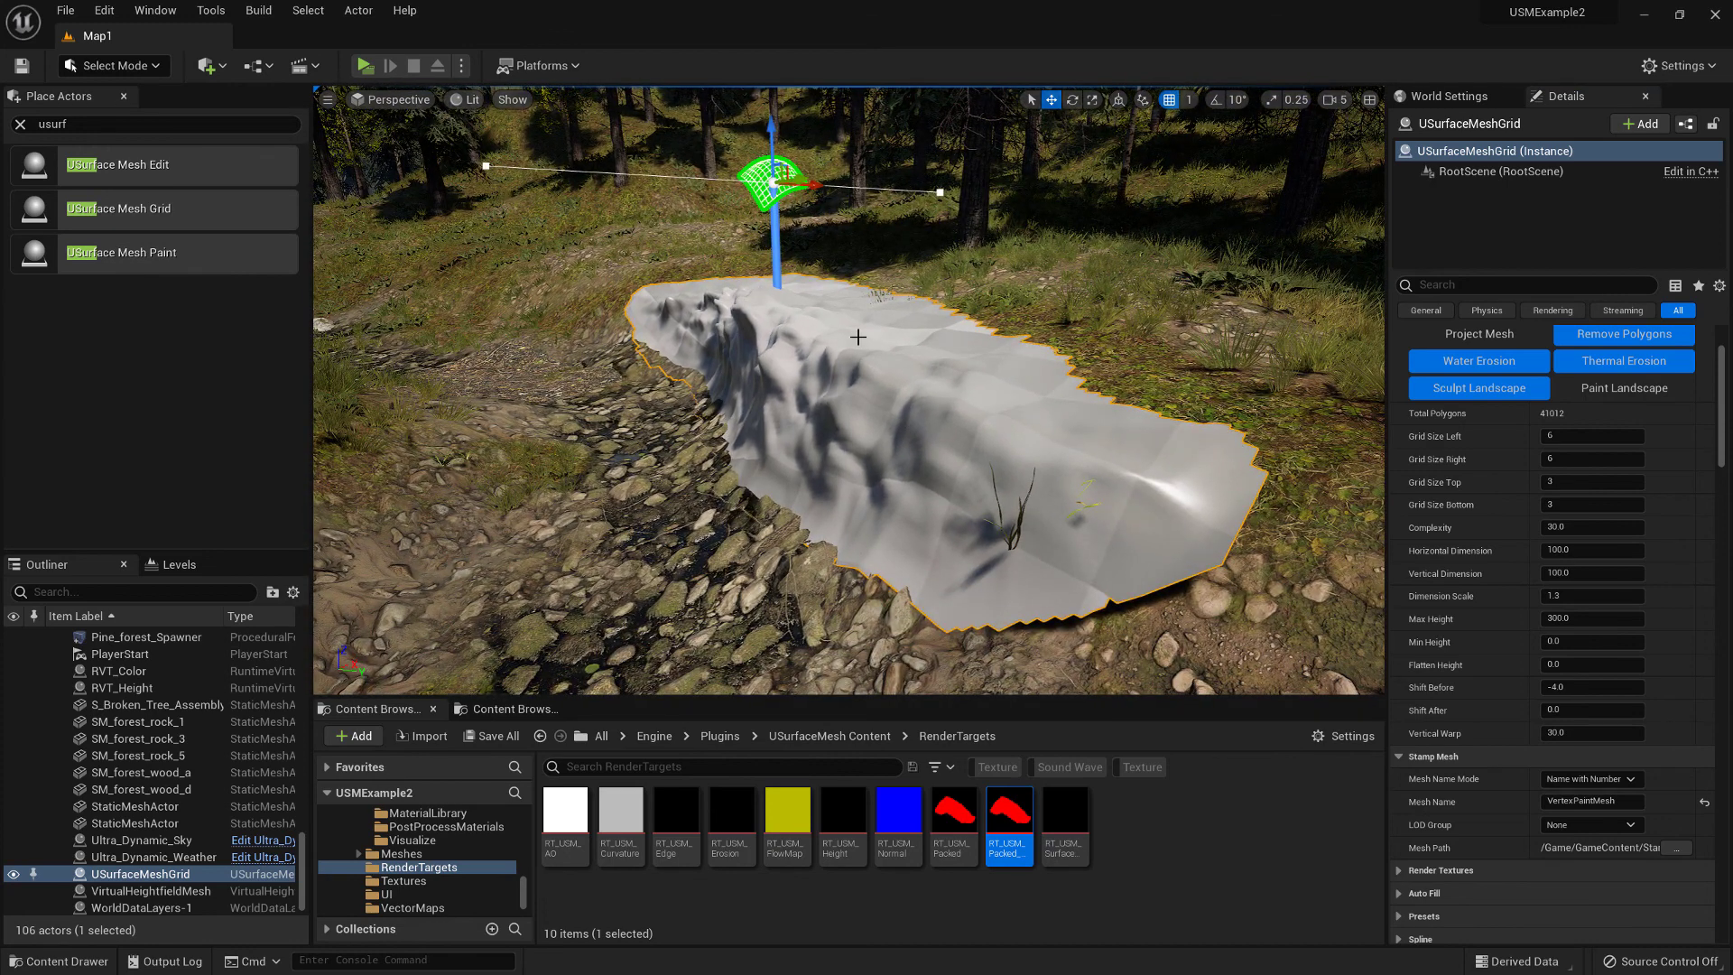
right_click_drag(898, 380, 858, 366)
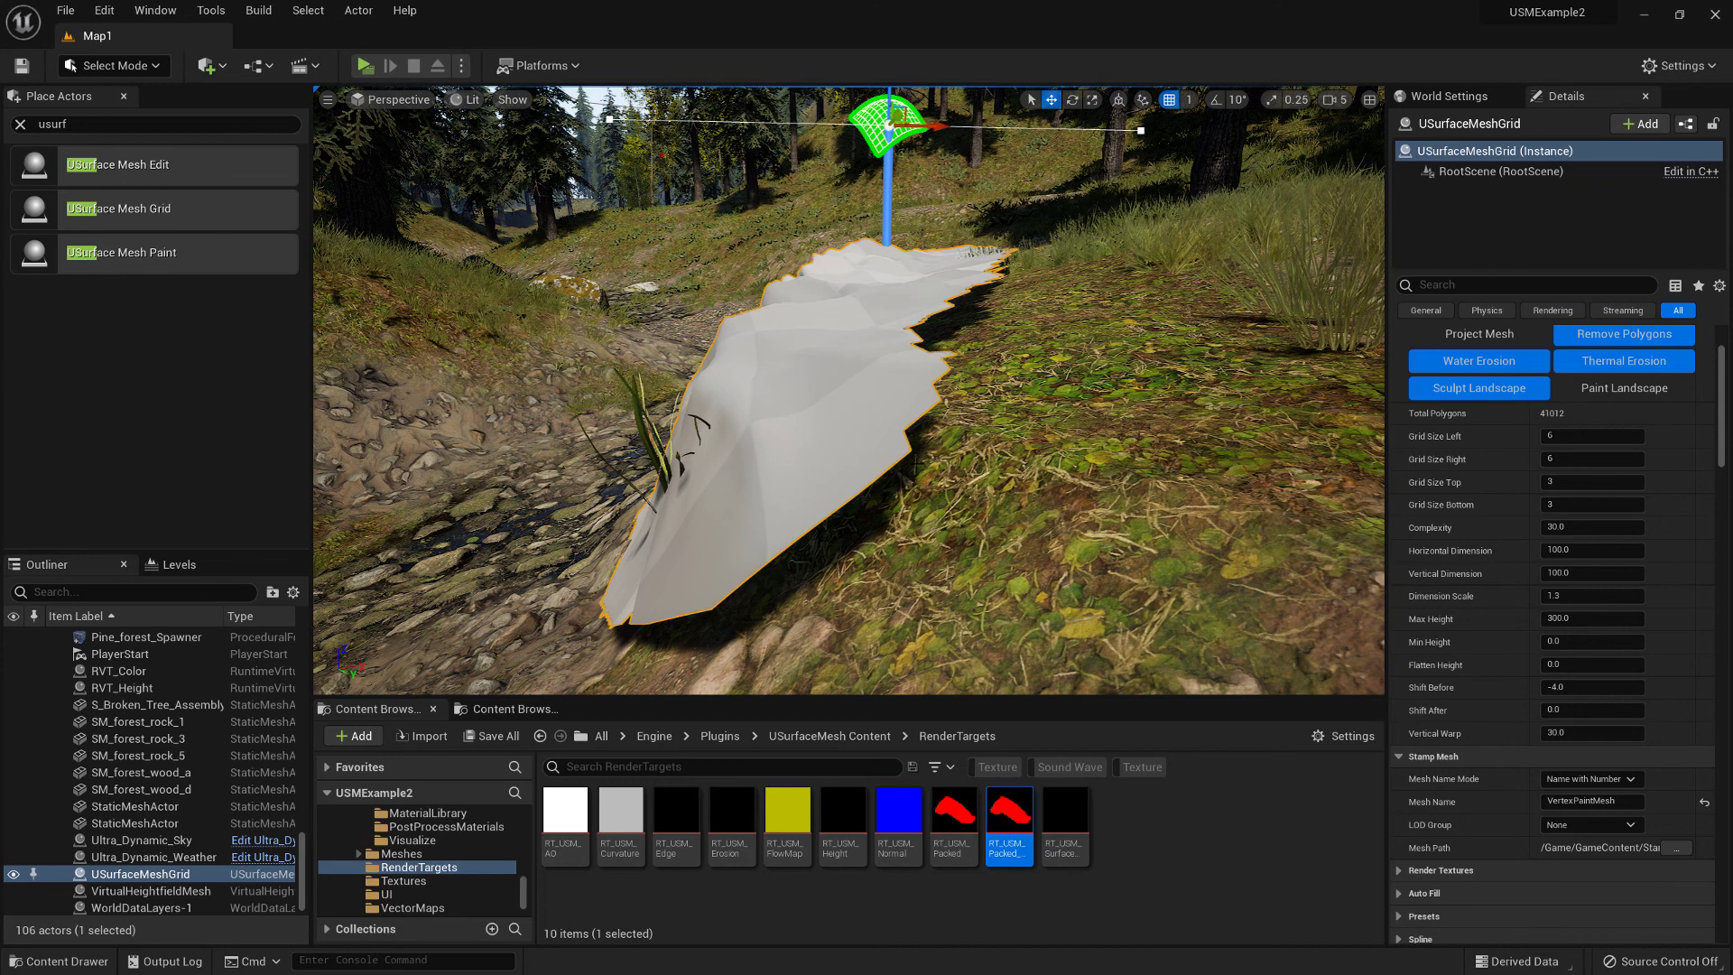
right_click_drag(1075, 254, 1075, 300)
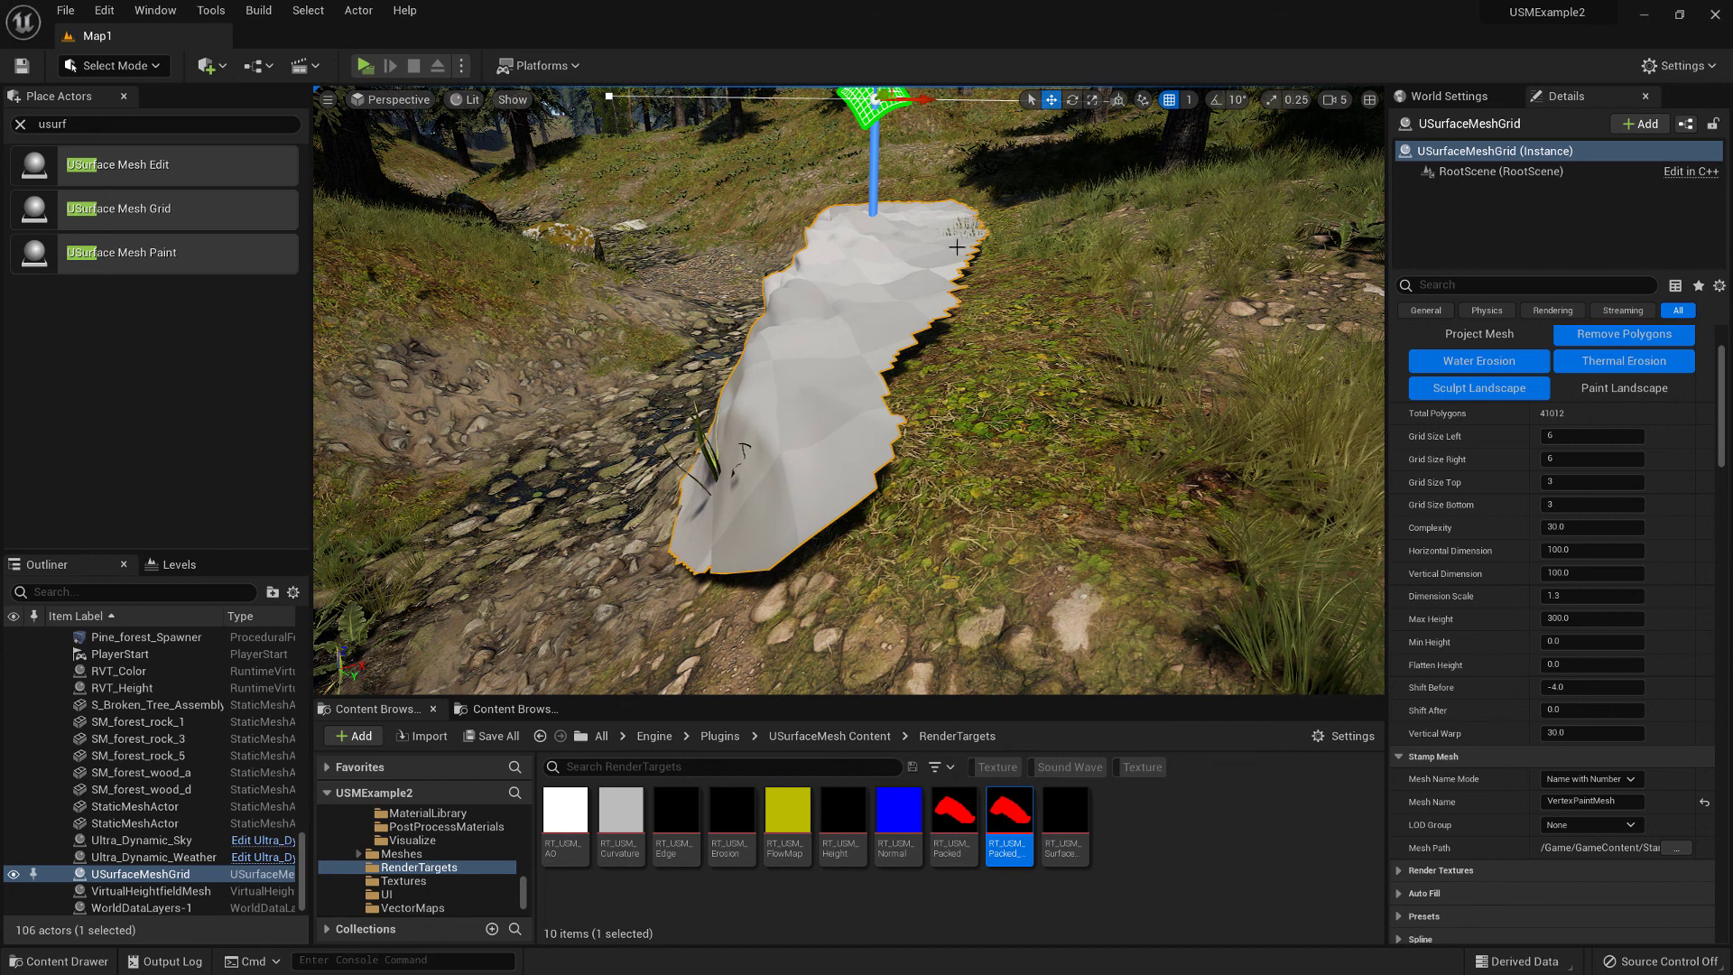
right_click_drag(781, 521, 781, 521)
right_click_drag(943, 379, 943, 379)
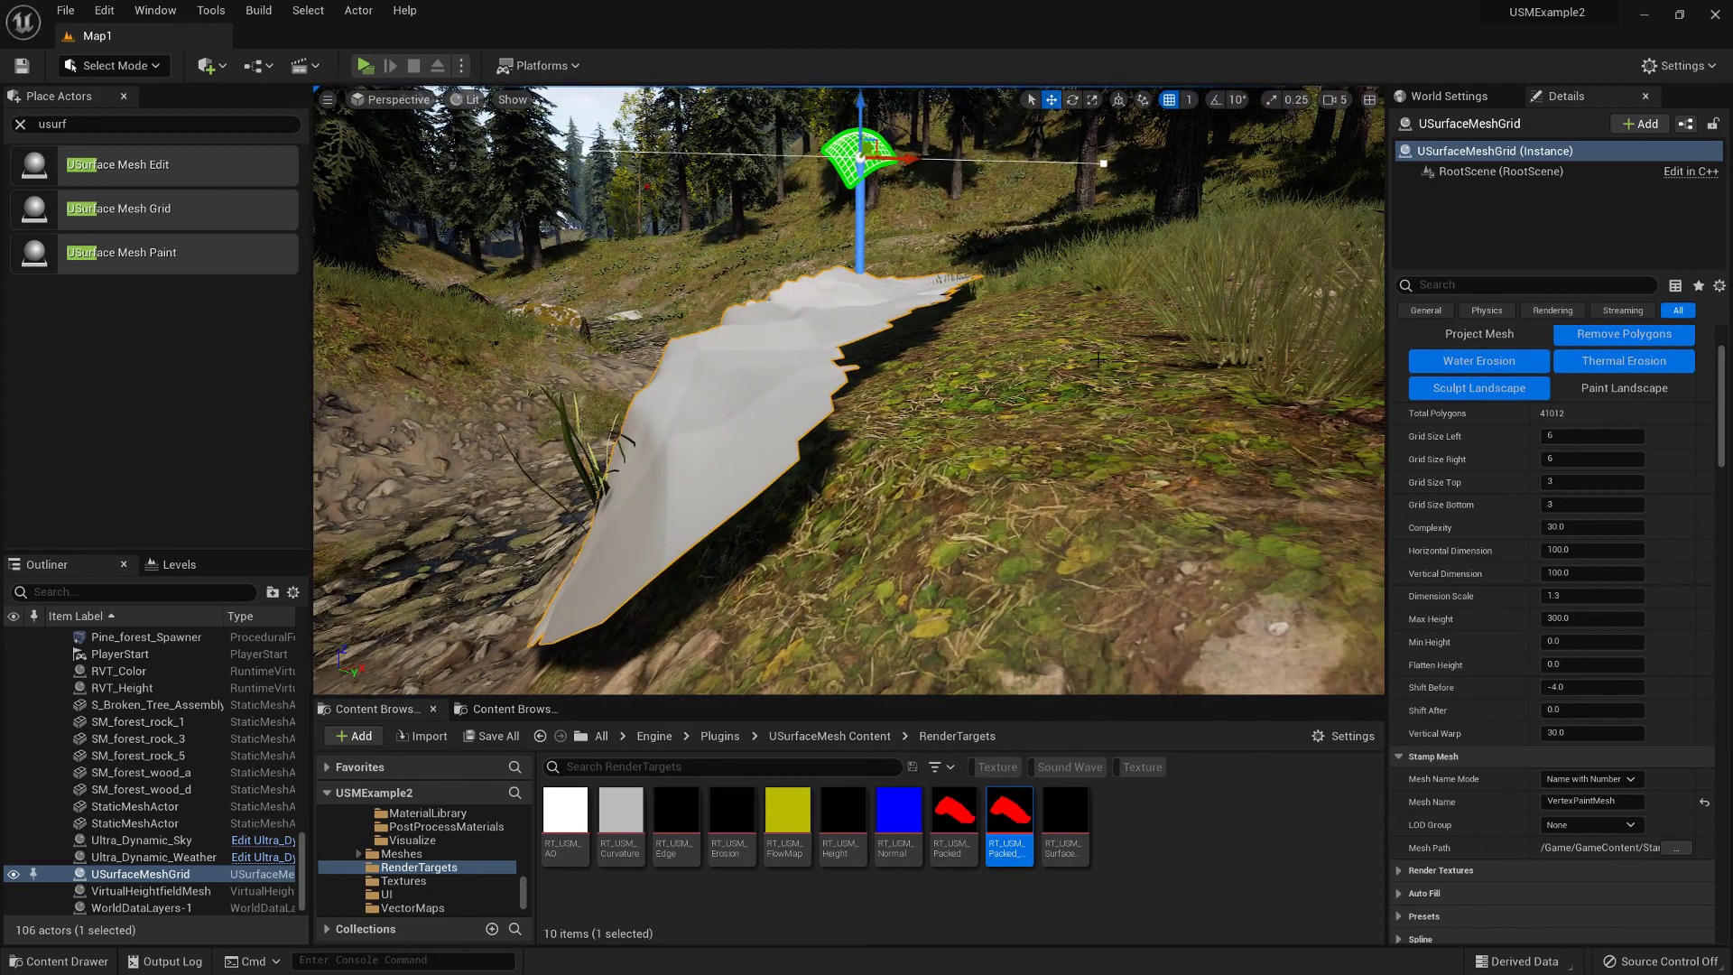
Step: Enable Edge Flatten for the grid mesh
right_click_drag(1090, 440, 1090, 440)
scroll(1568, 527, "up", 5)
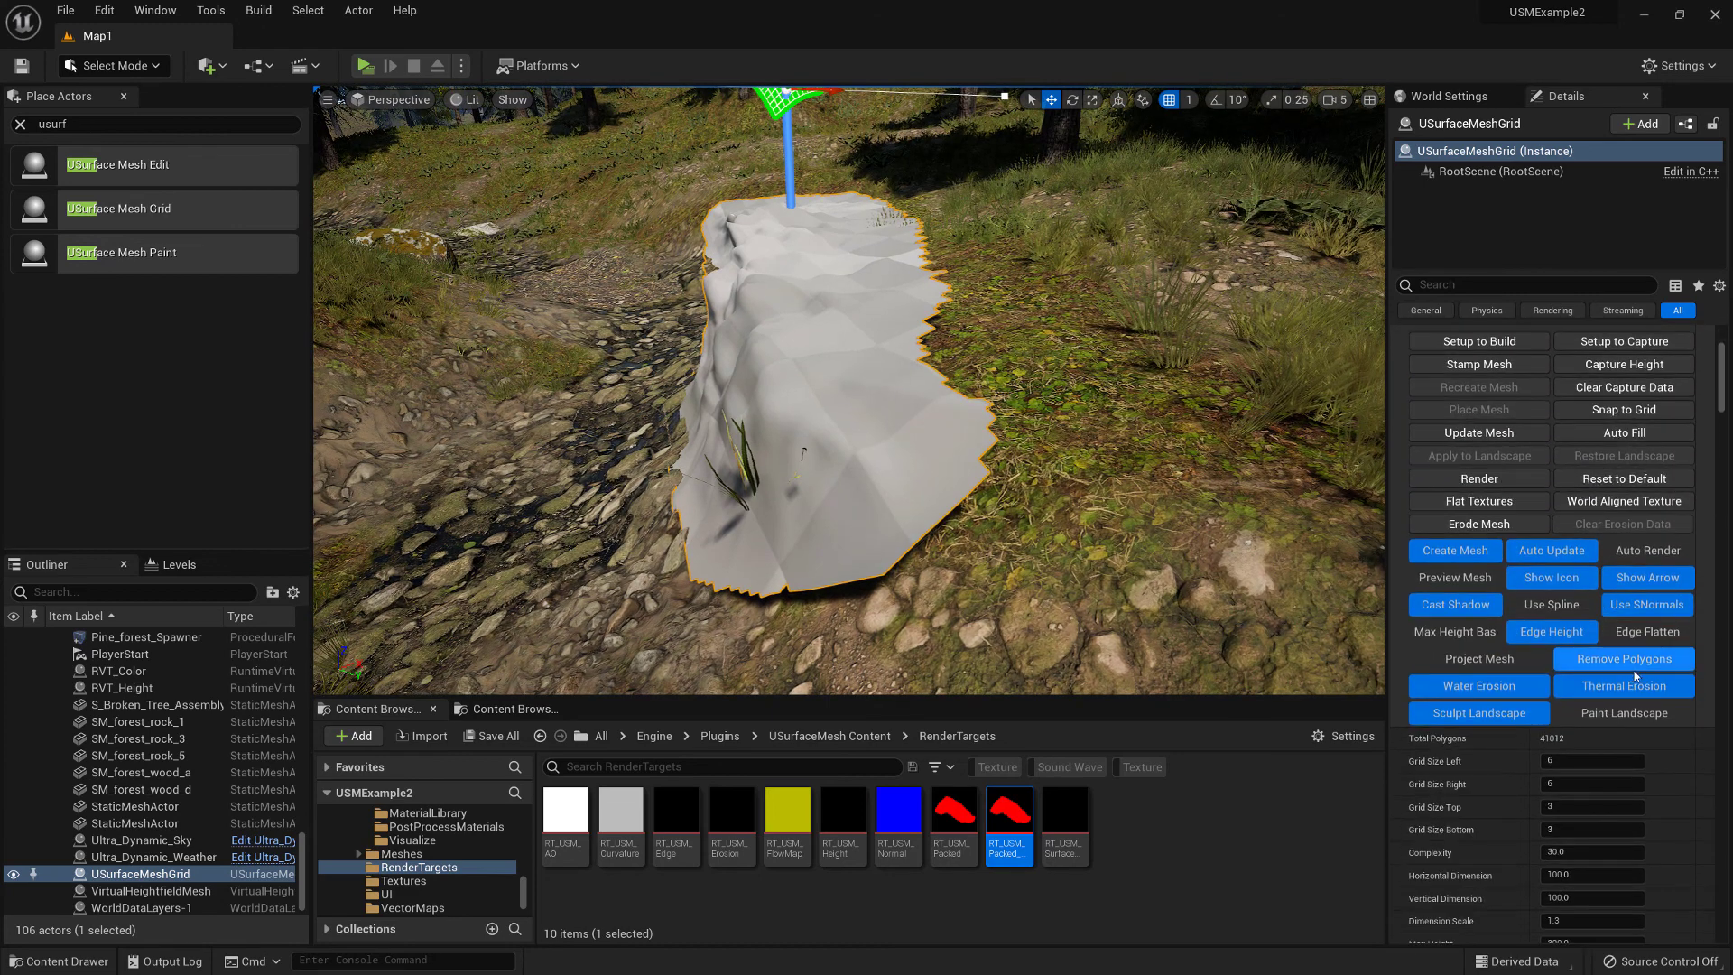
left_click(1675, 634)
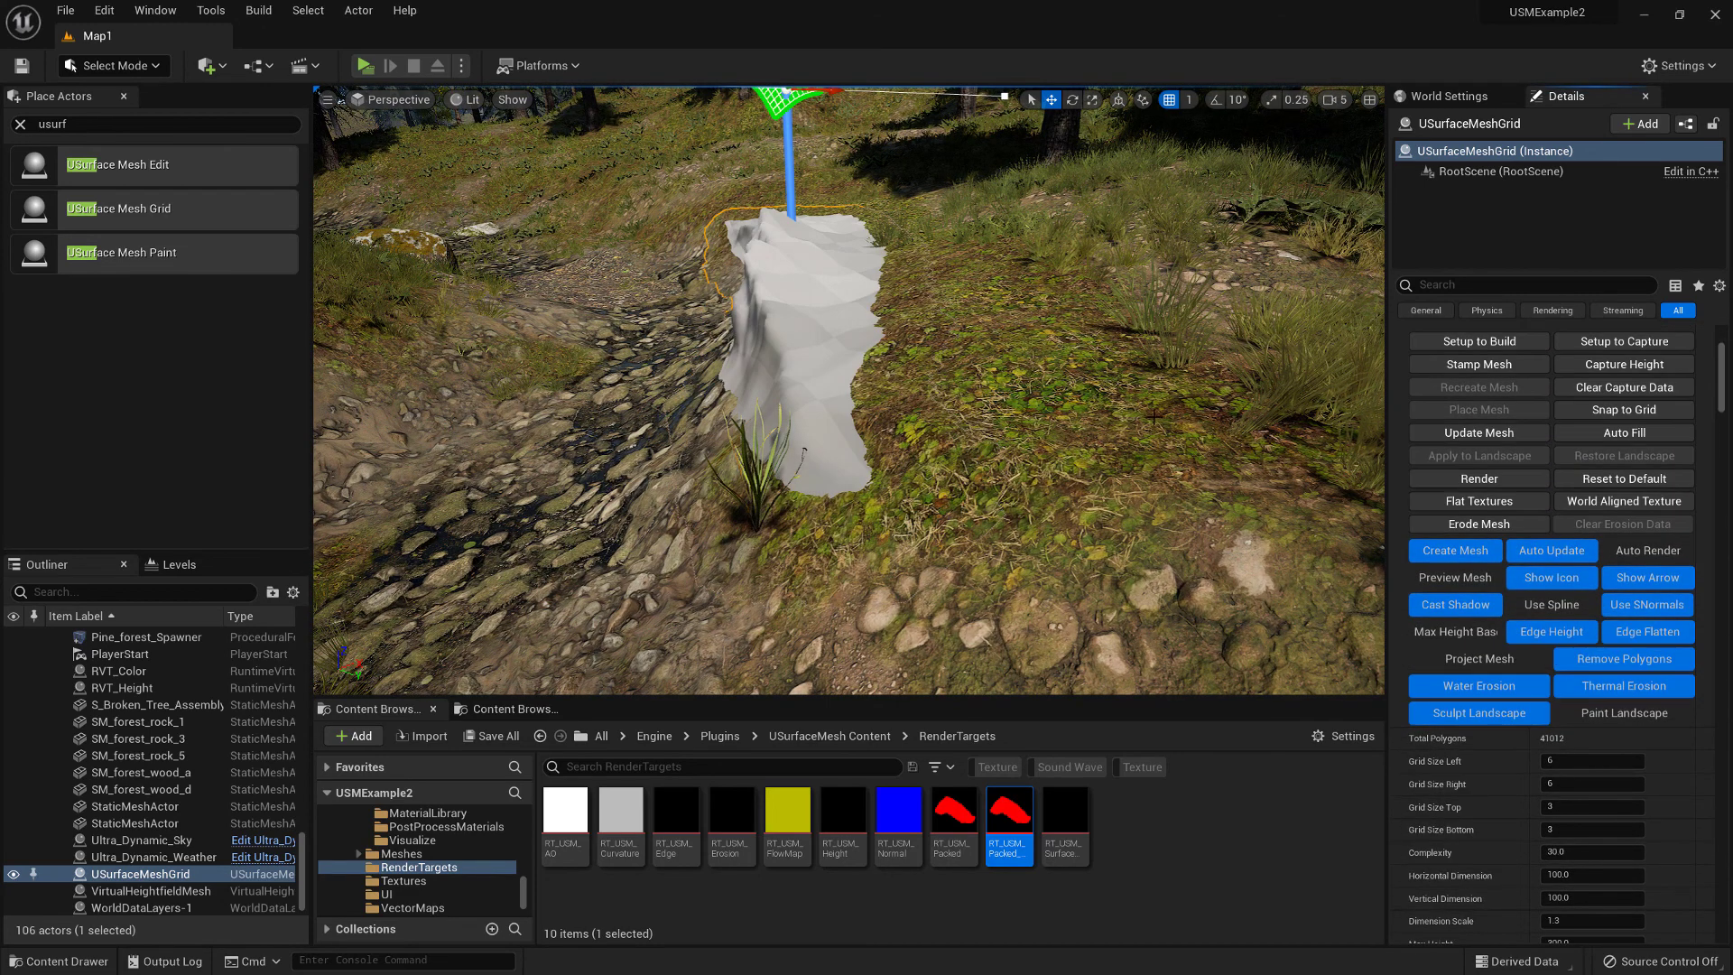
right_click_drag(900, 368, 899, 367)
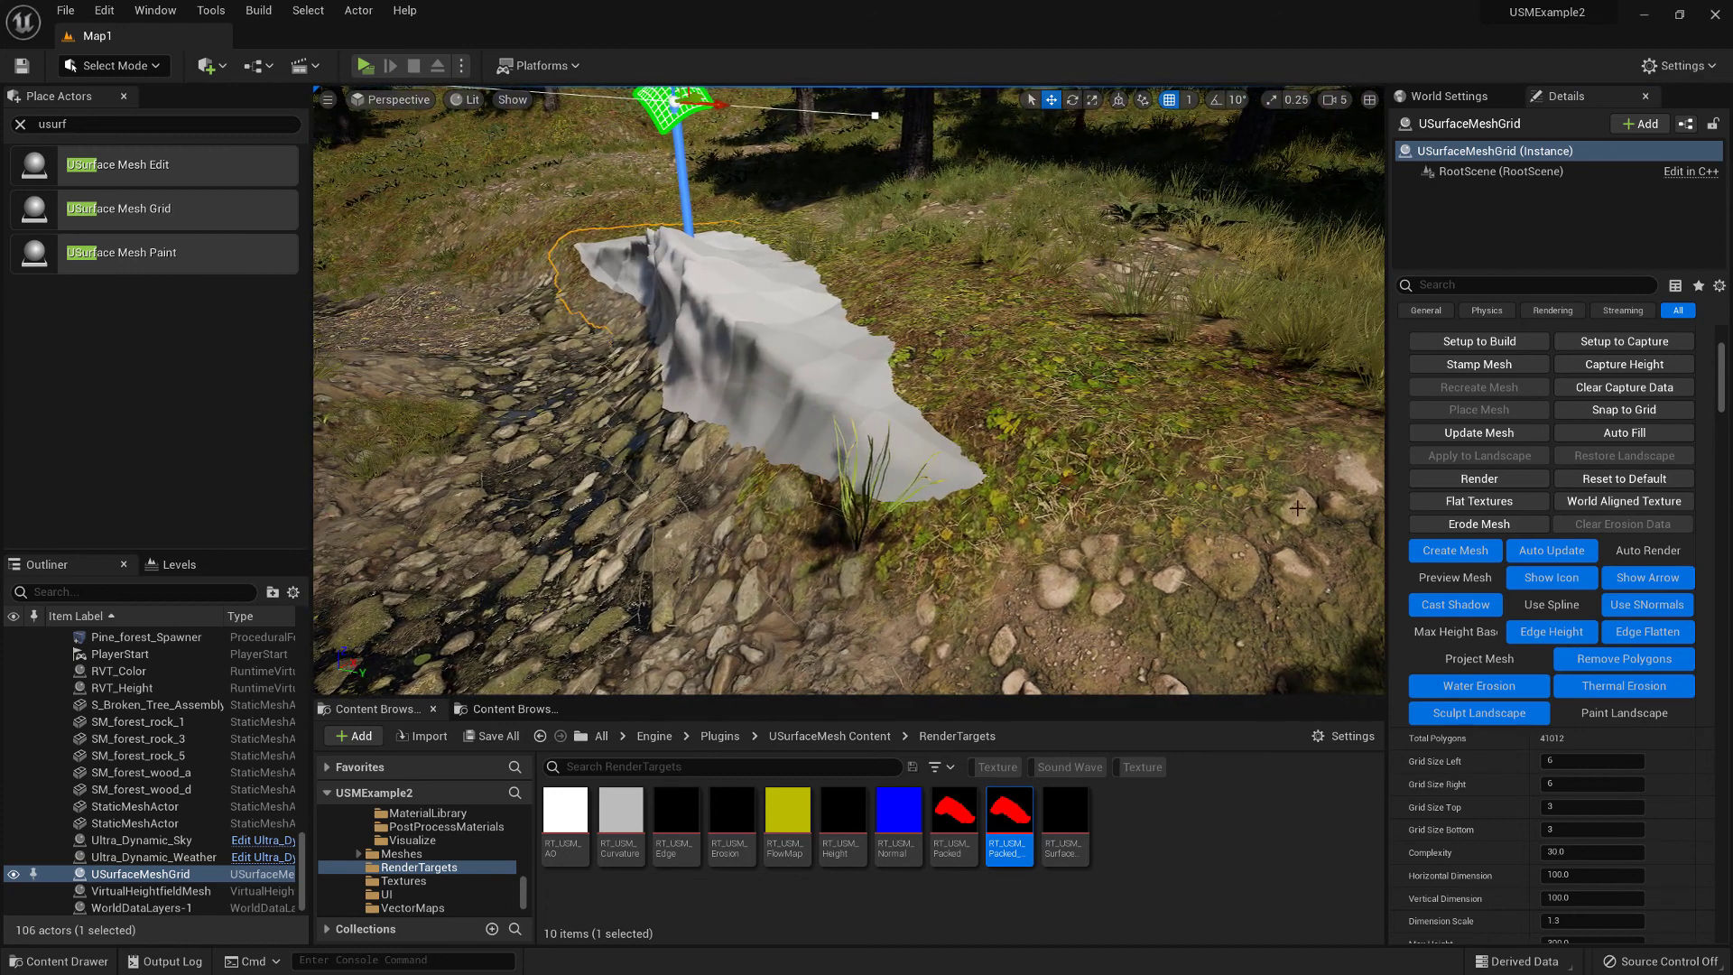
Step: Set the grid mesh's Edge Range to 100 in the Edge settings and check the reshaped bank
scroll(1707, 779, "down", 15)
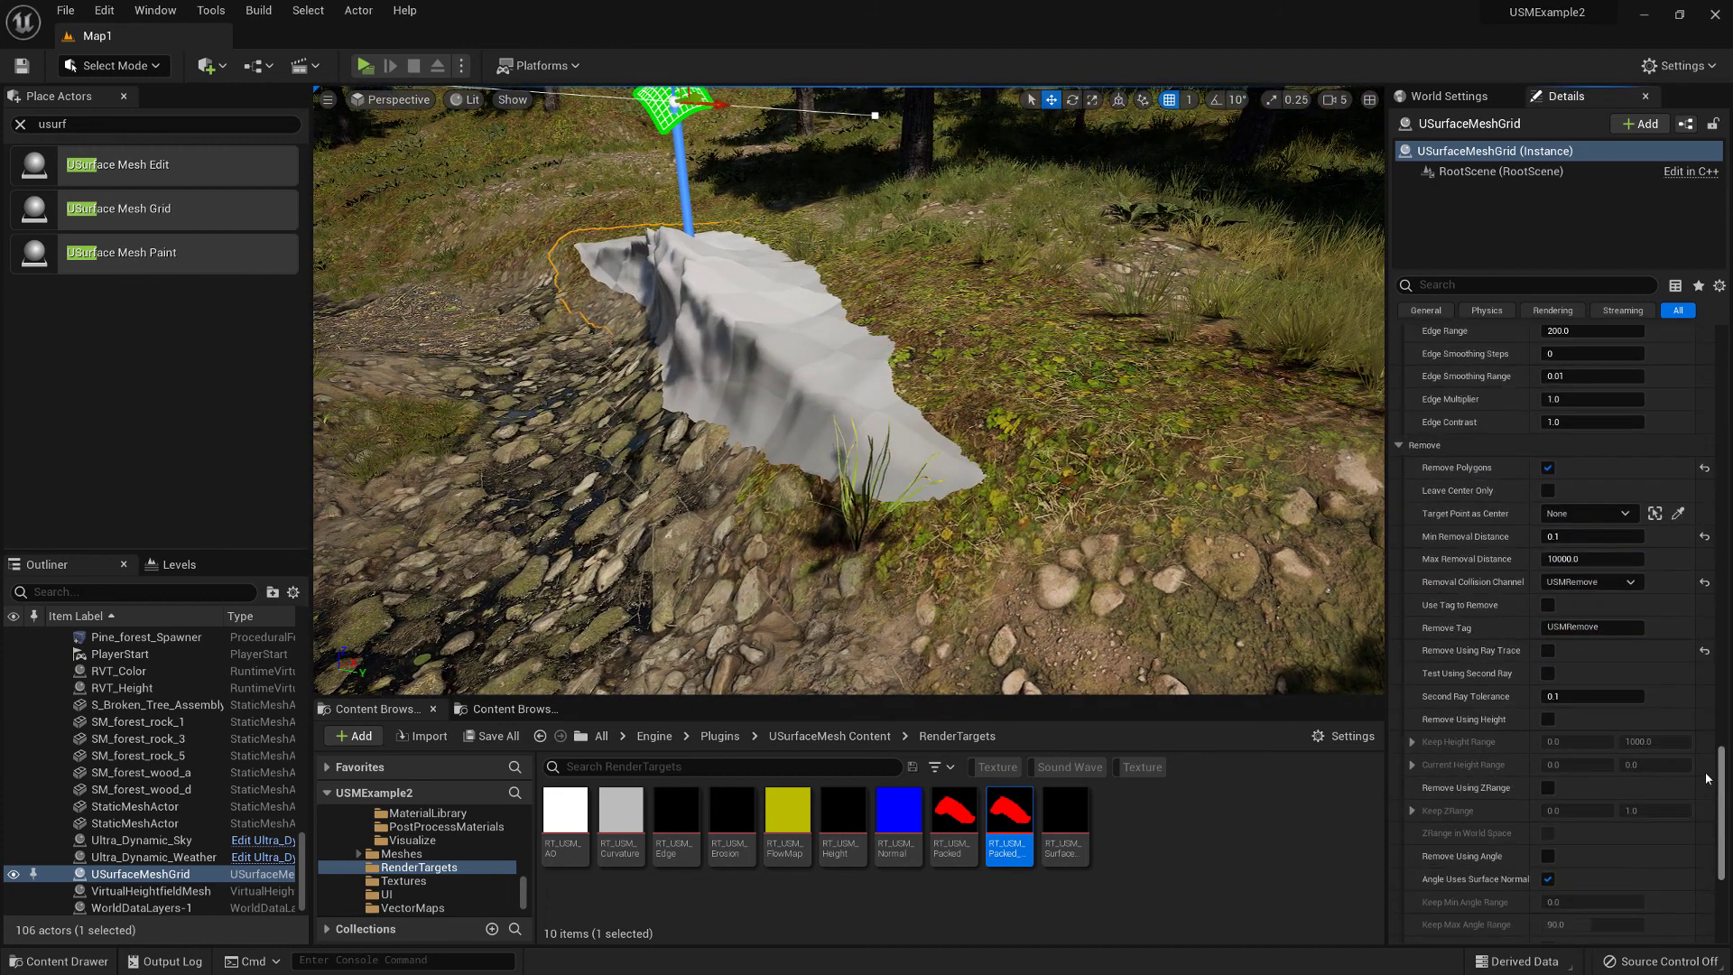
scroll(1709, 771, "up", 5)
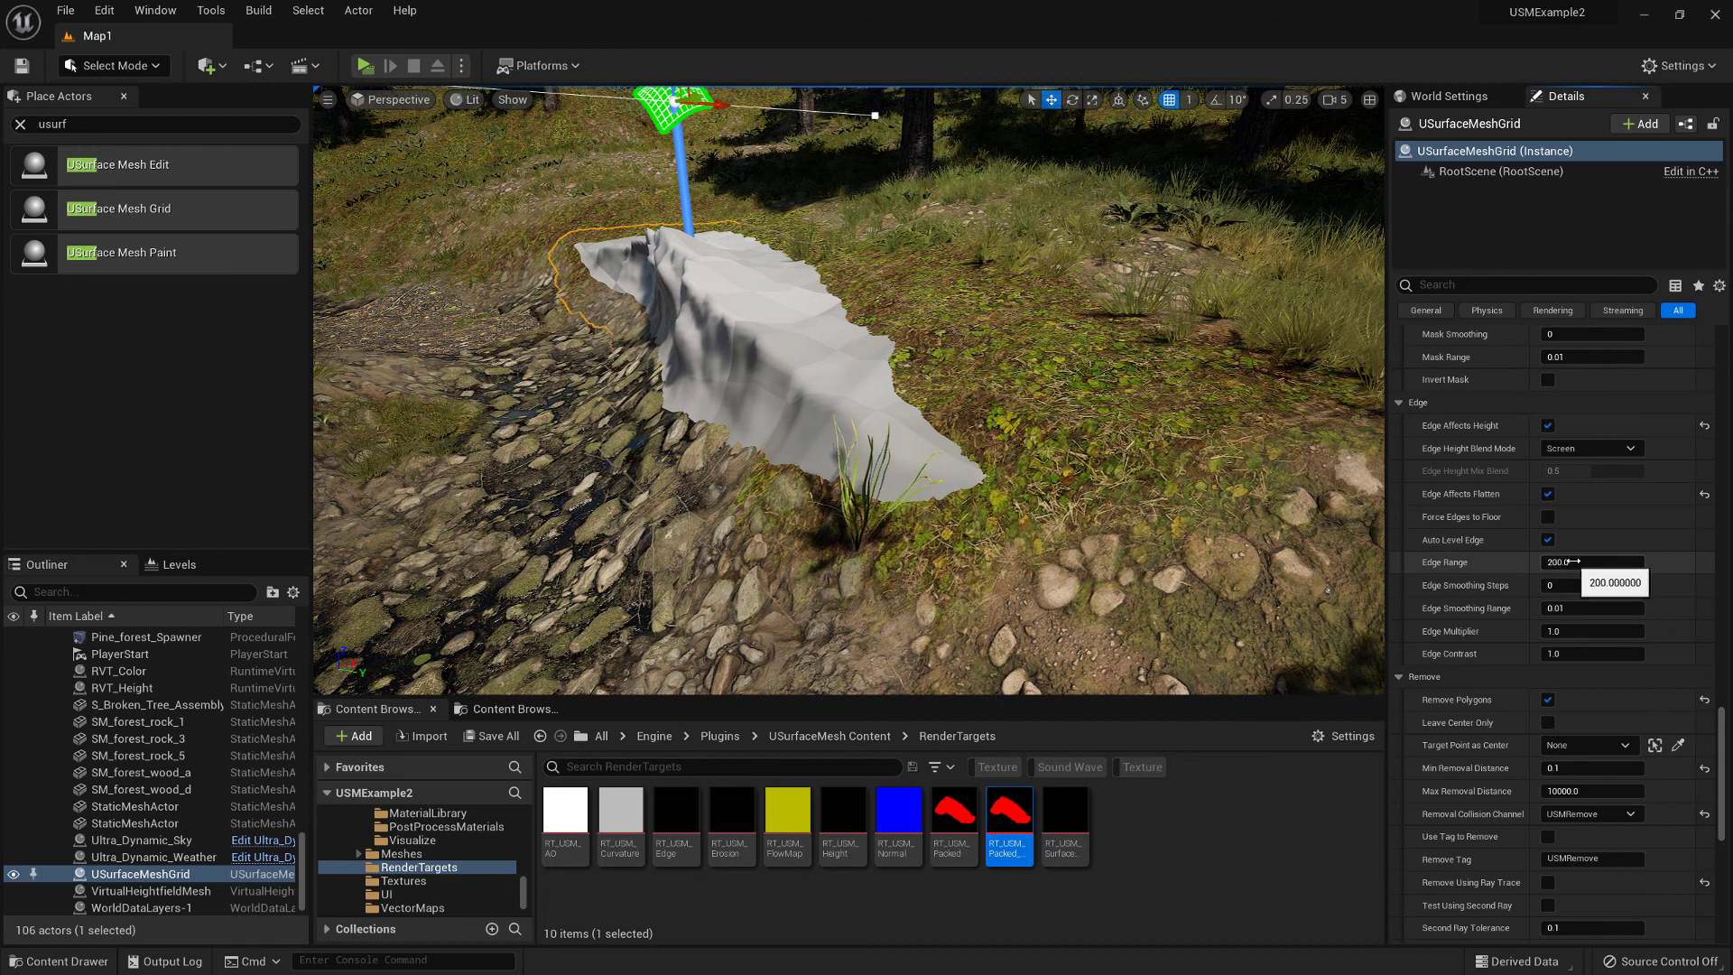
left_click(1603, 563)
type("100")
key("Return")
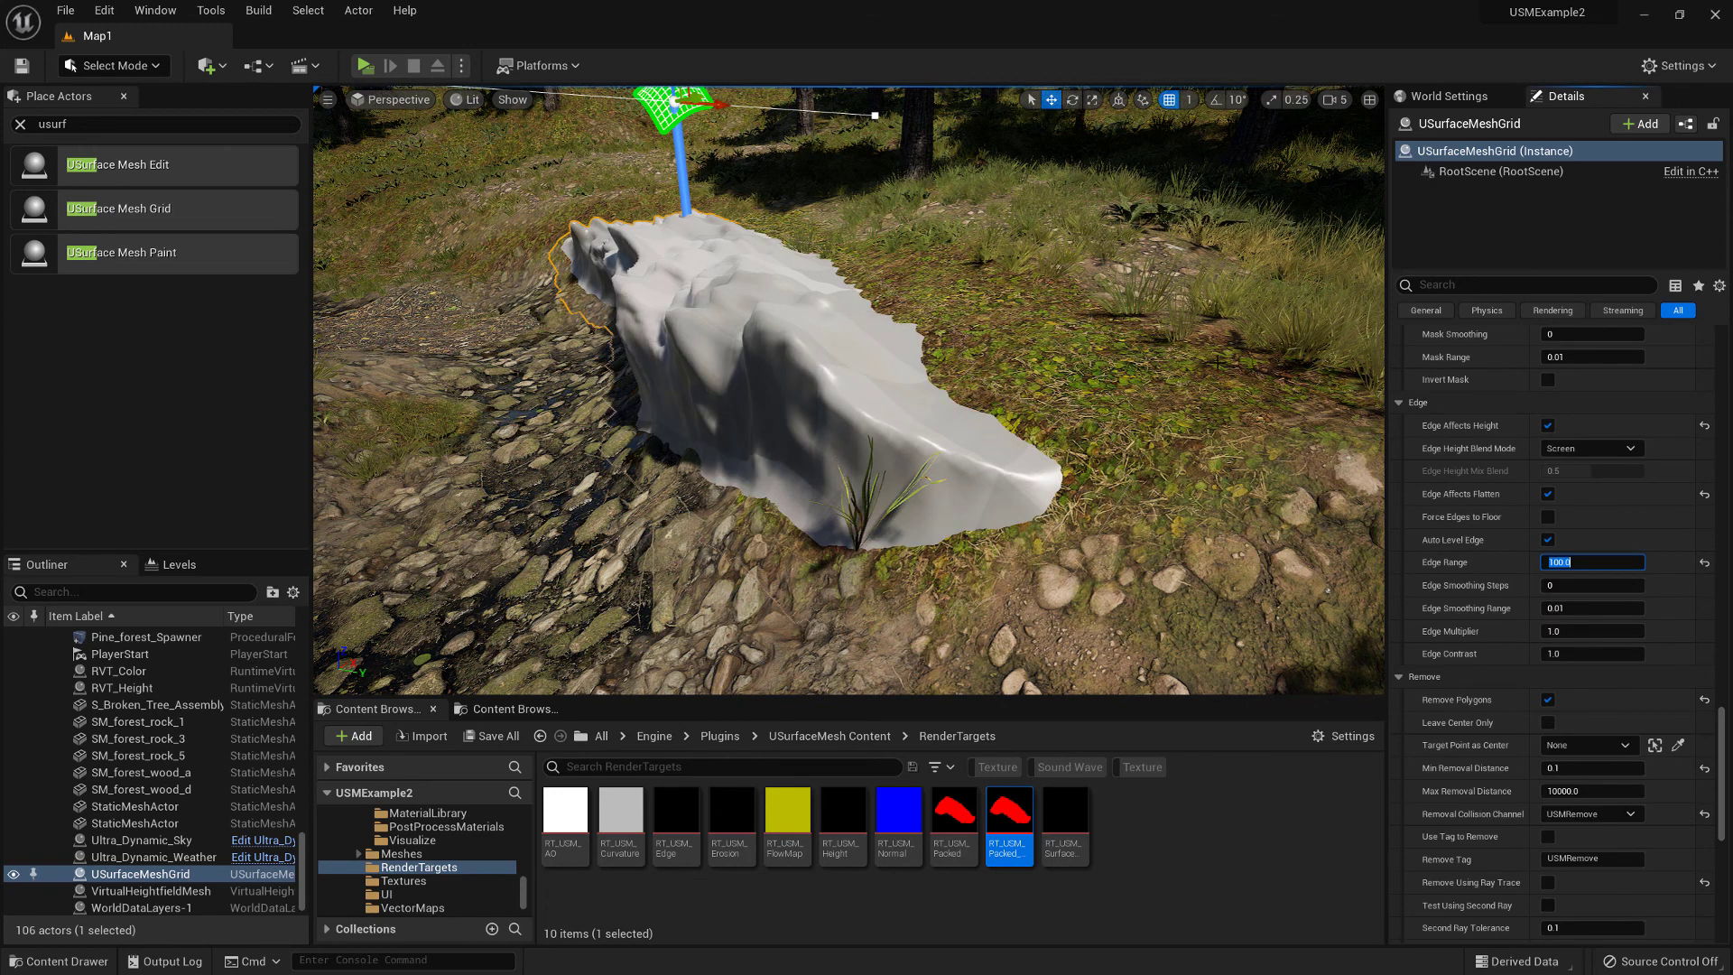
right_click_drag(993, 406, 948, 334)
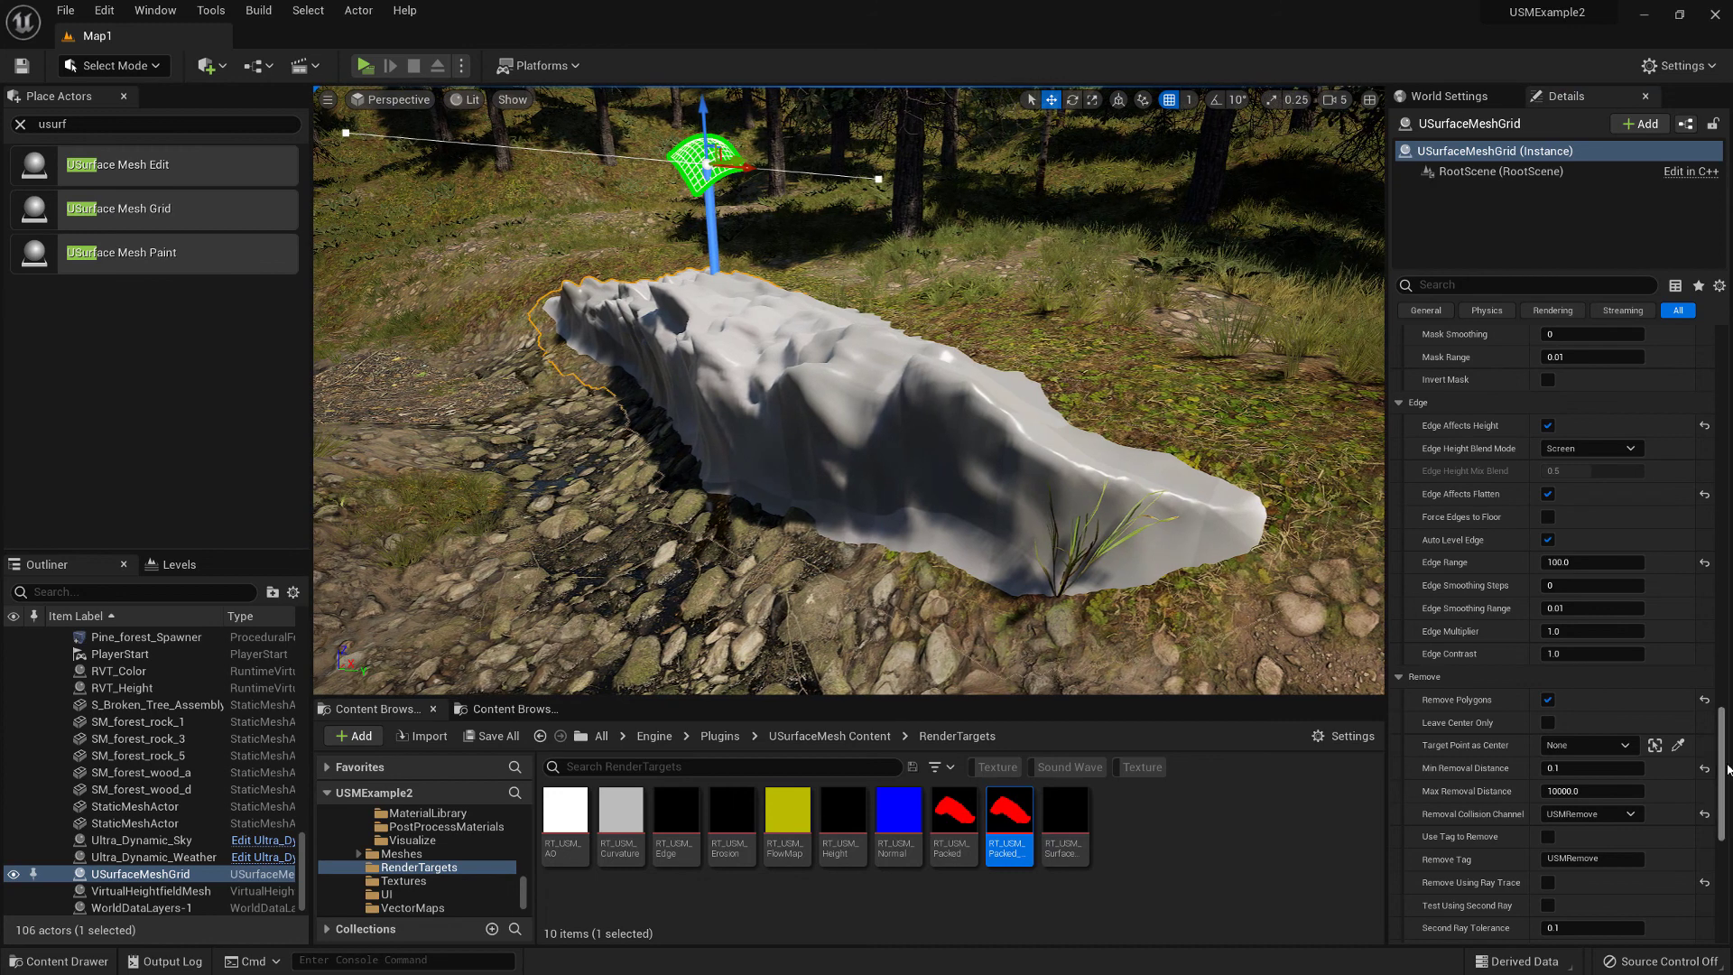
Step: Lower the grid mesh's Max Height to 150
scroll(1724, 750, "up", 20)
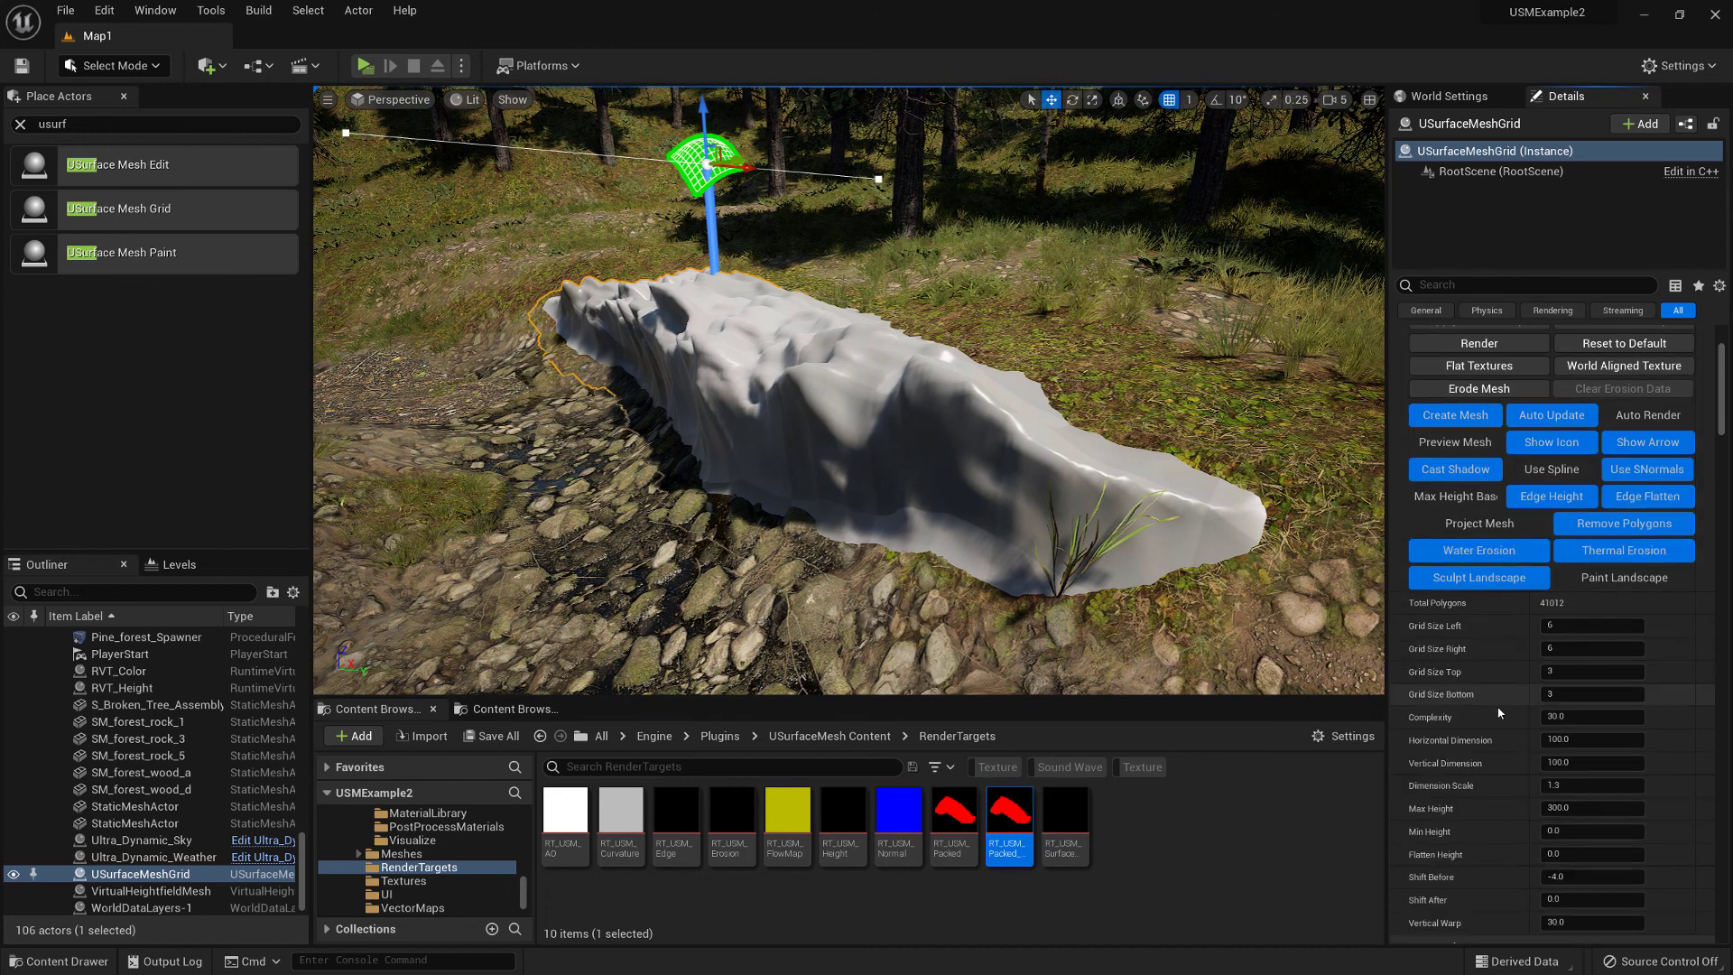
scroll(1515, 813, "down", 3)
left_click(1591, 700)
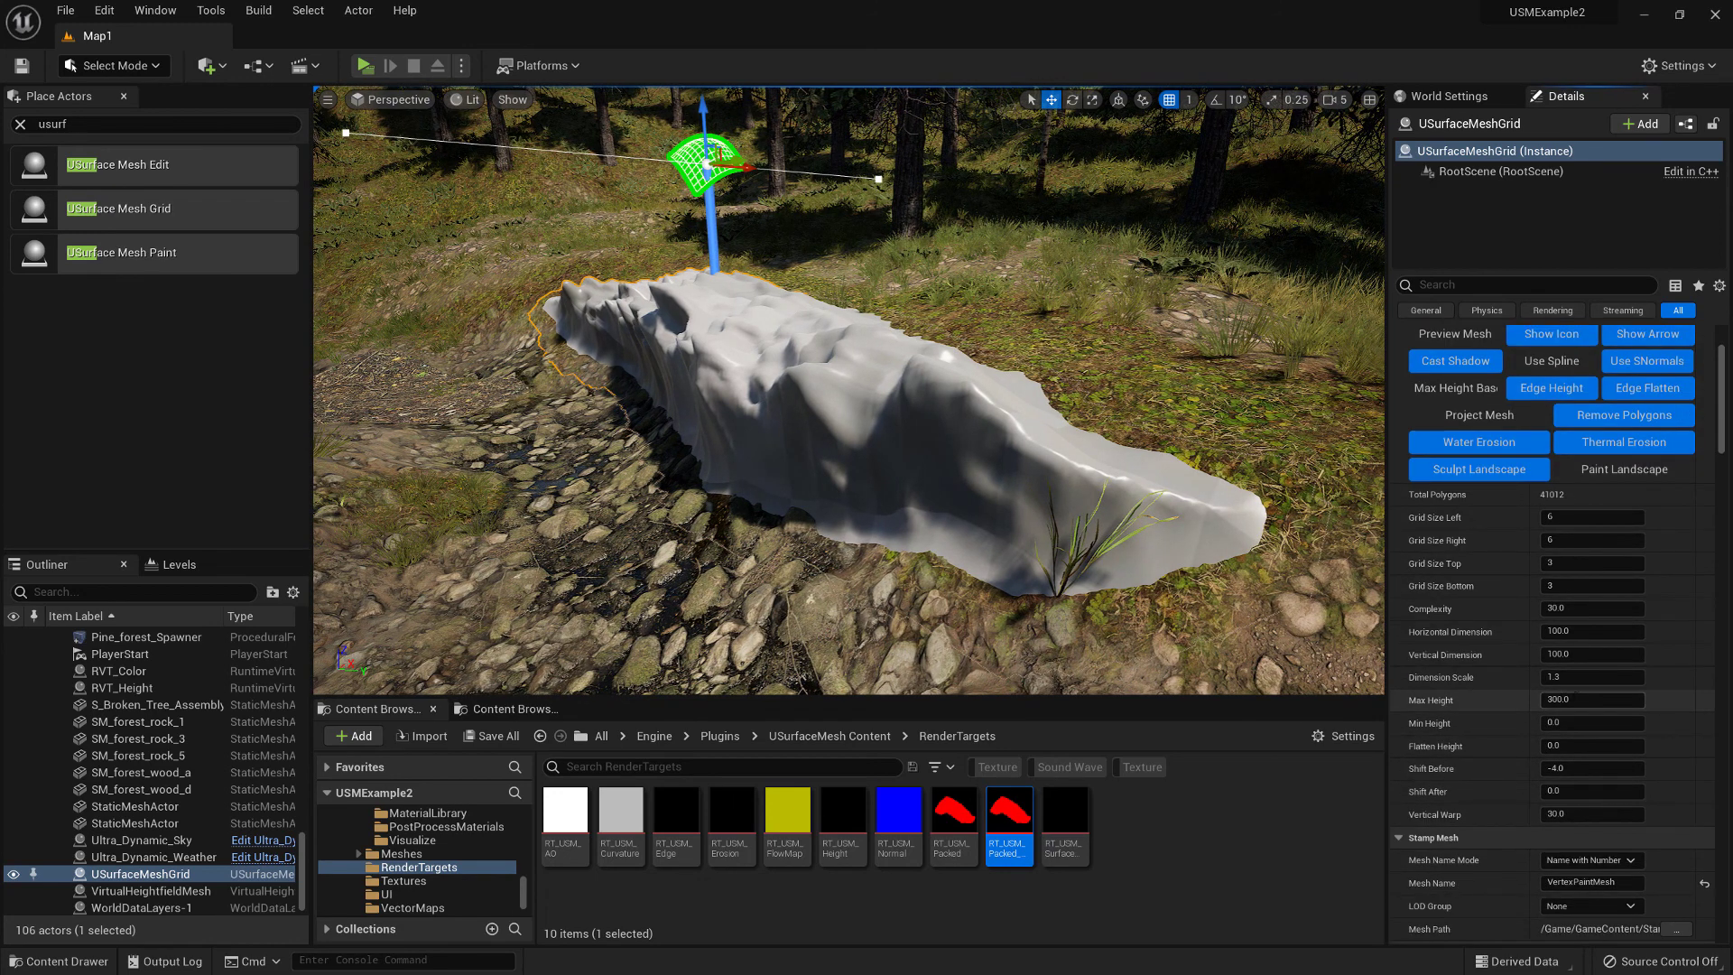
type("150")
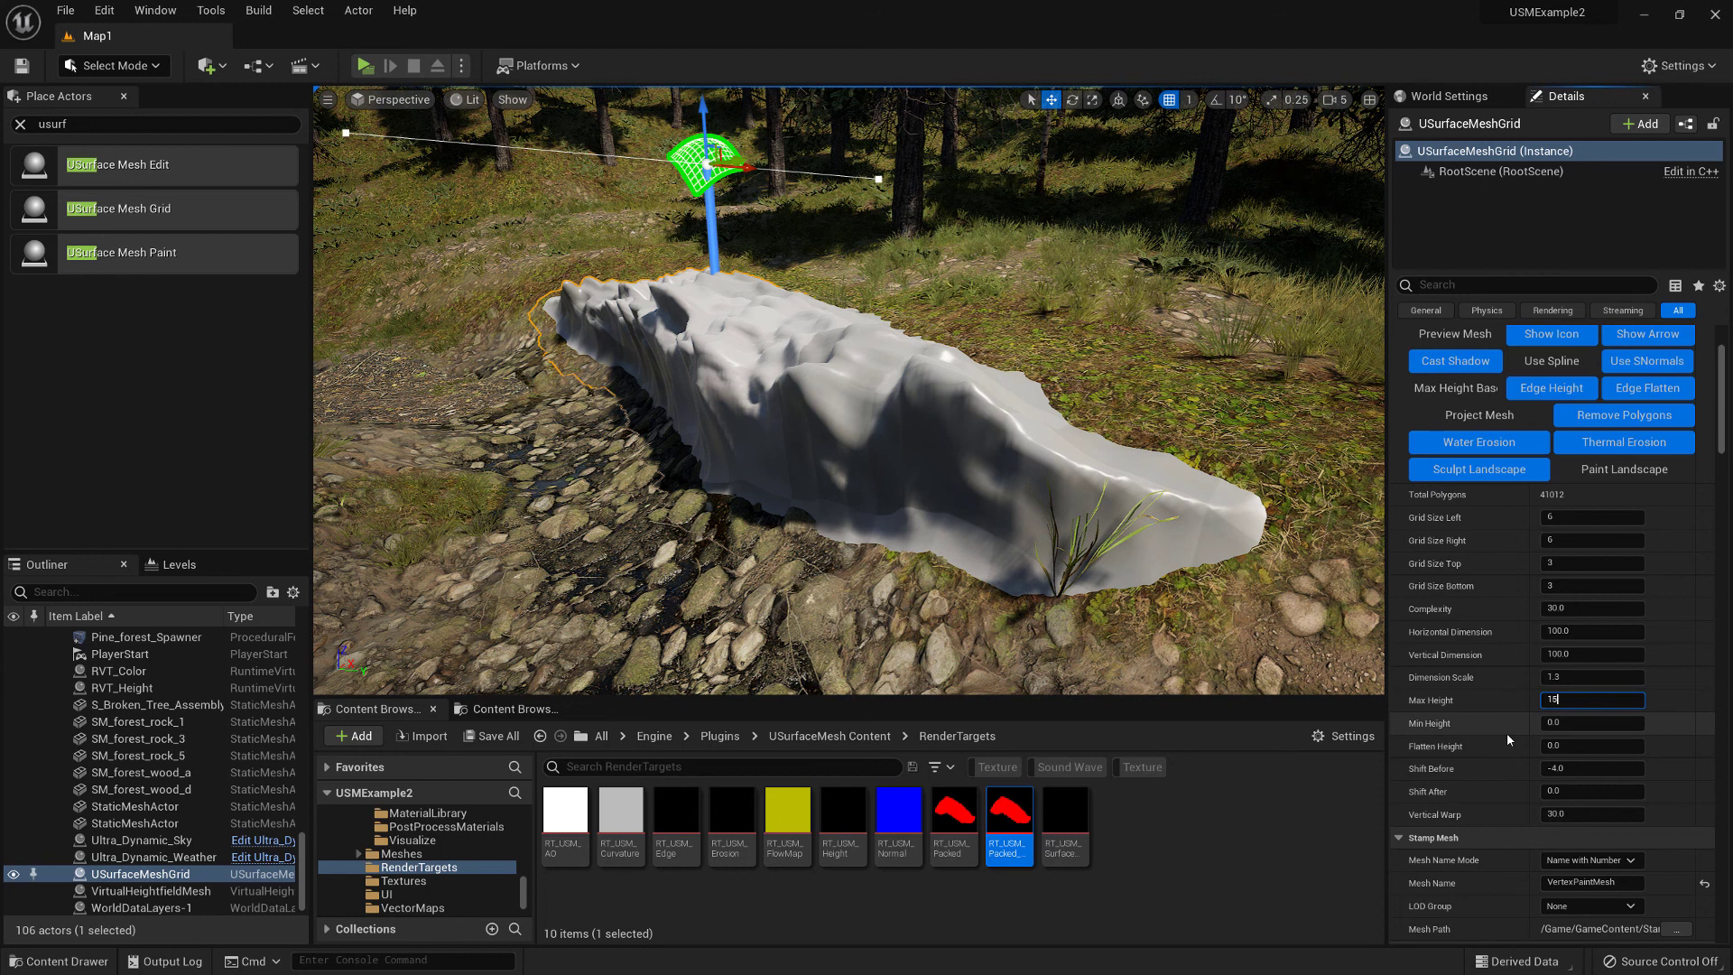
key("Return")
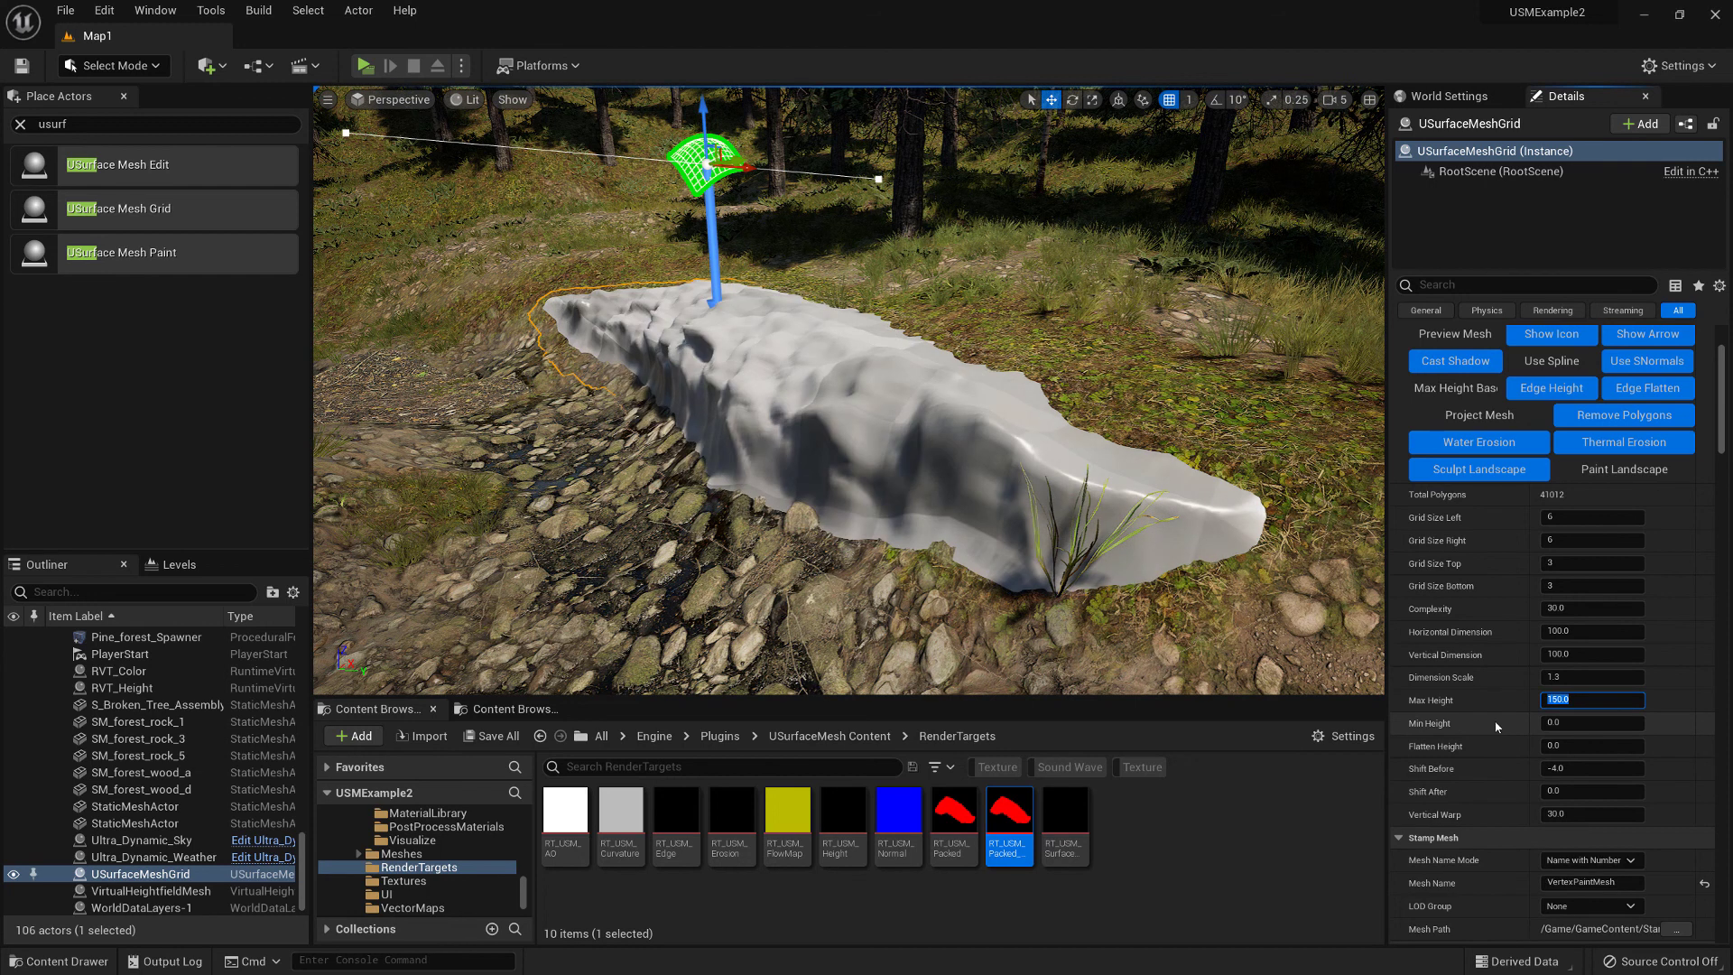
Step: Set Detail Contrast to 0.8 in the HeightDetail settings
scroll(1482, 656, "down", 8)
scroll(1510, 664, "down", 15)
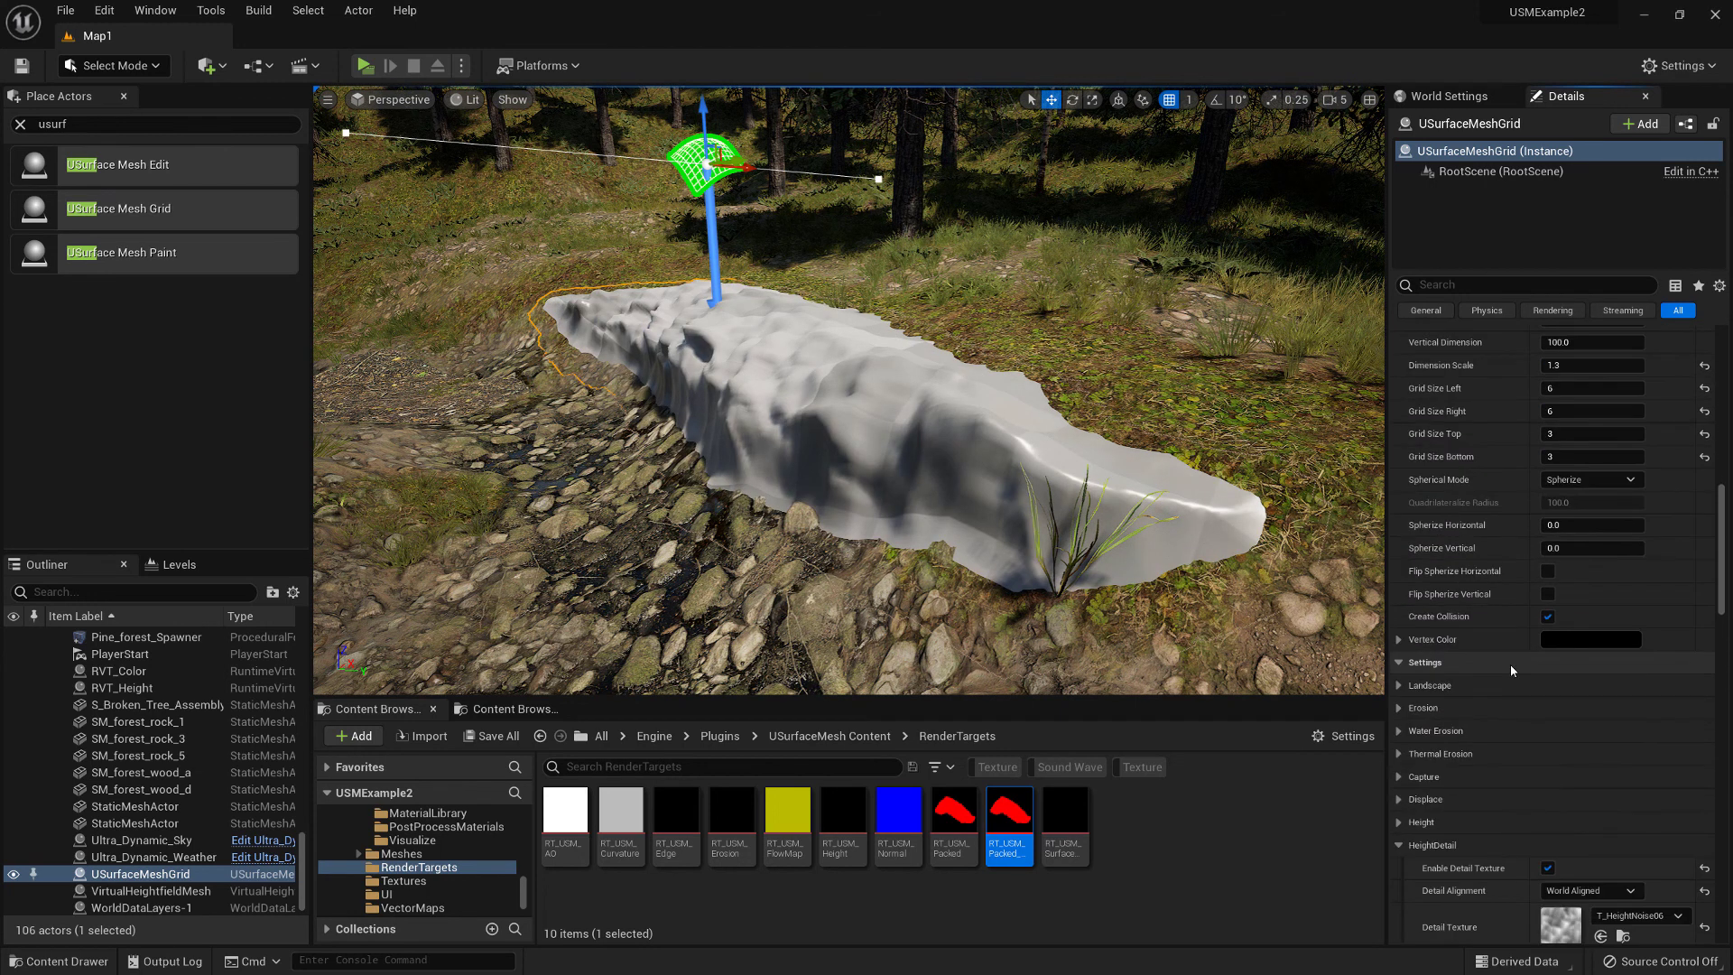
scroll(1490, 686, "down", 3)
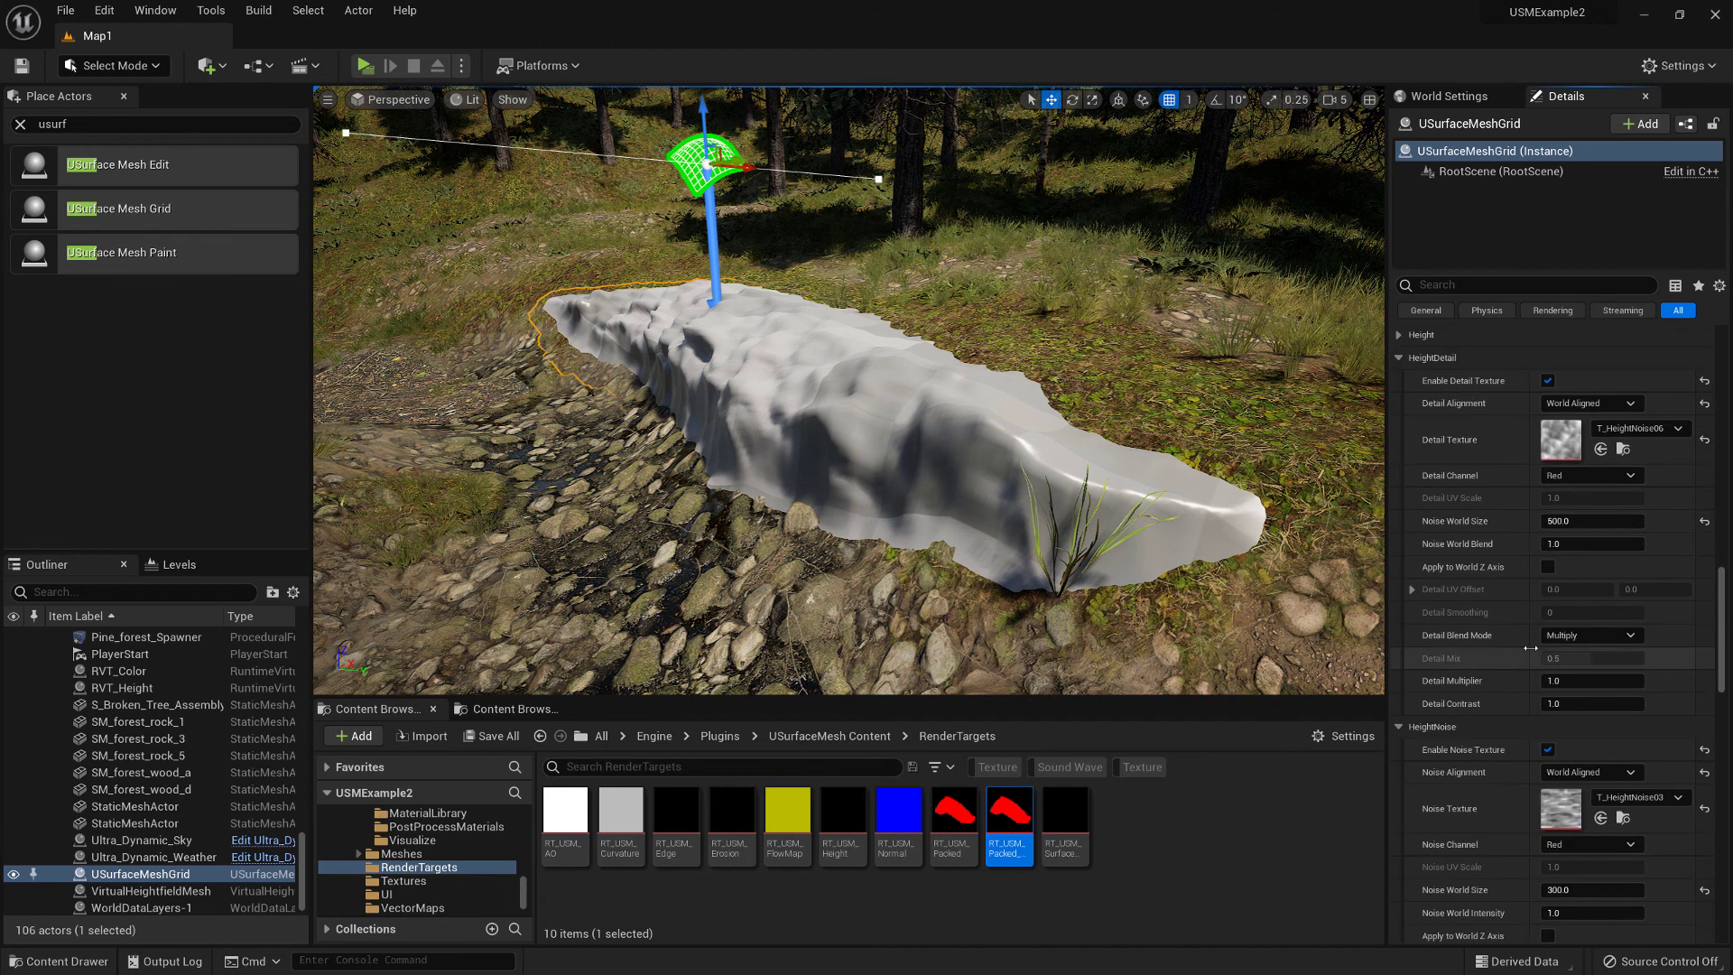
left_click(1559, 703)
type(".8")
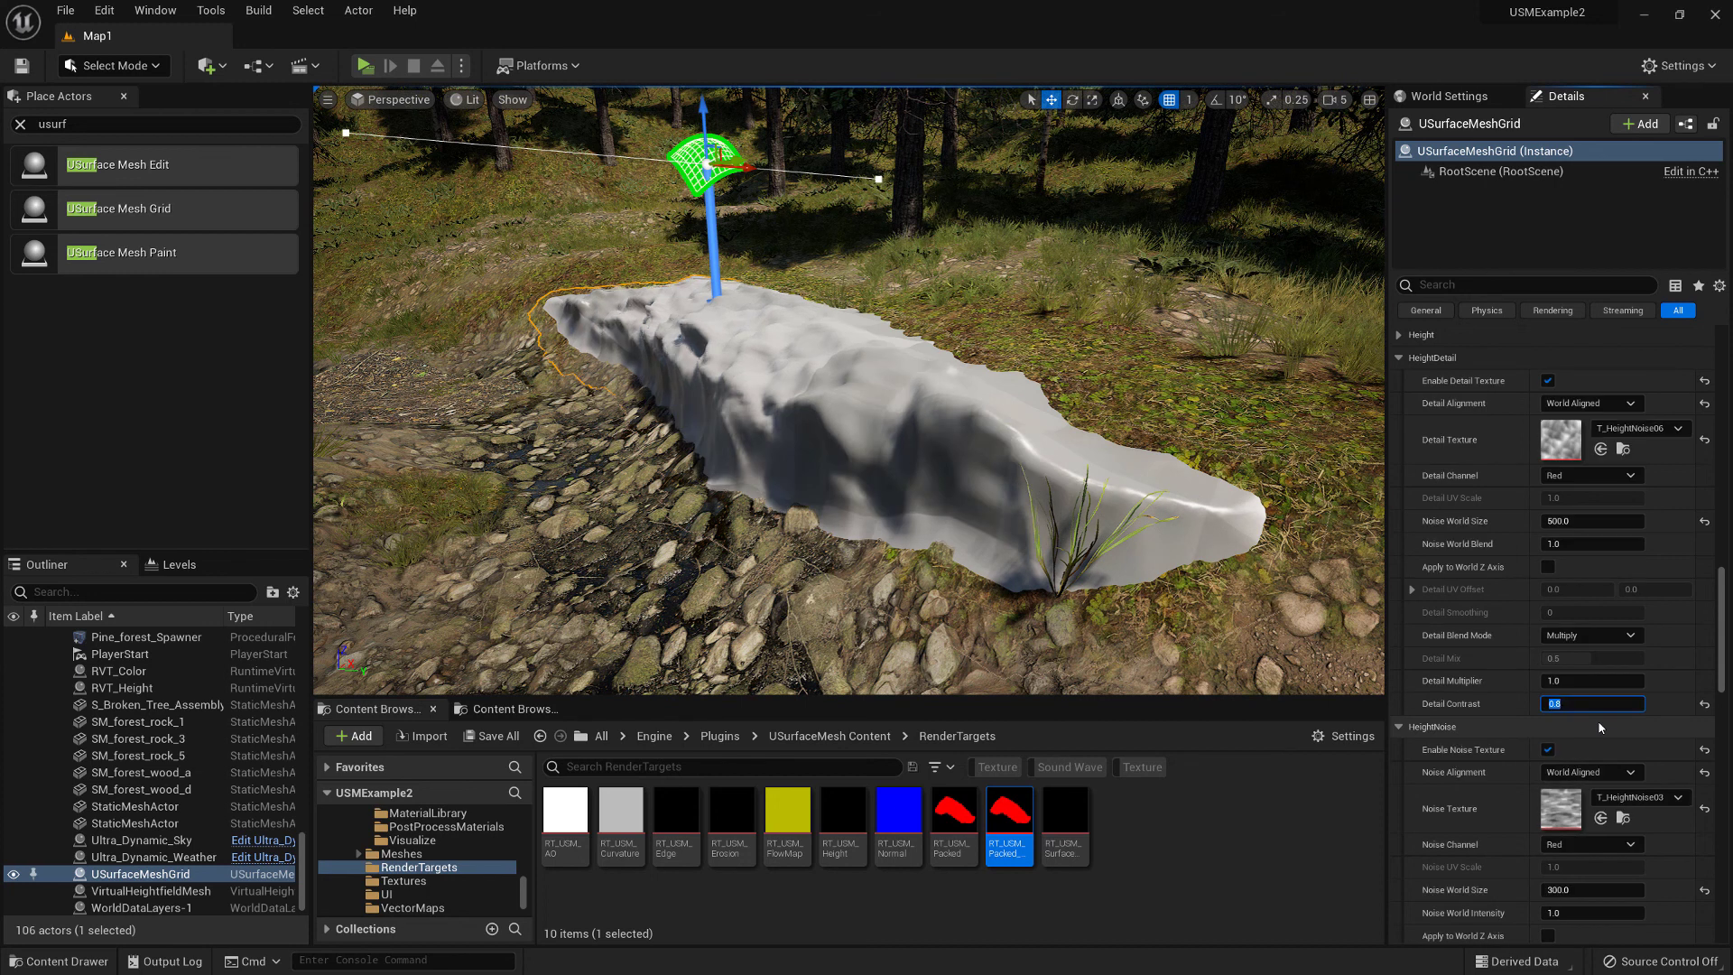
Step: Set Noise Contrast to 0.5 in the HeightNoise settings
scroll(1596, 723, "down", 4)
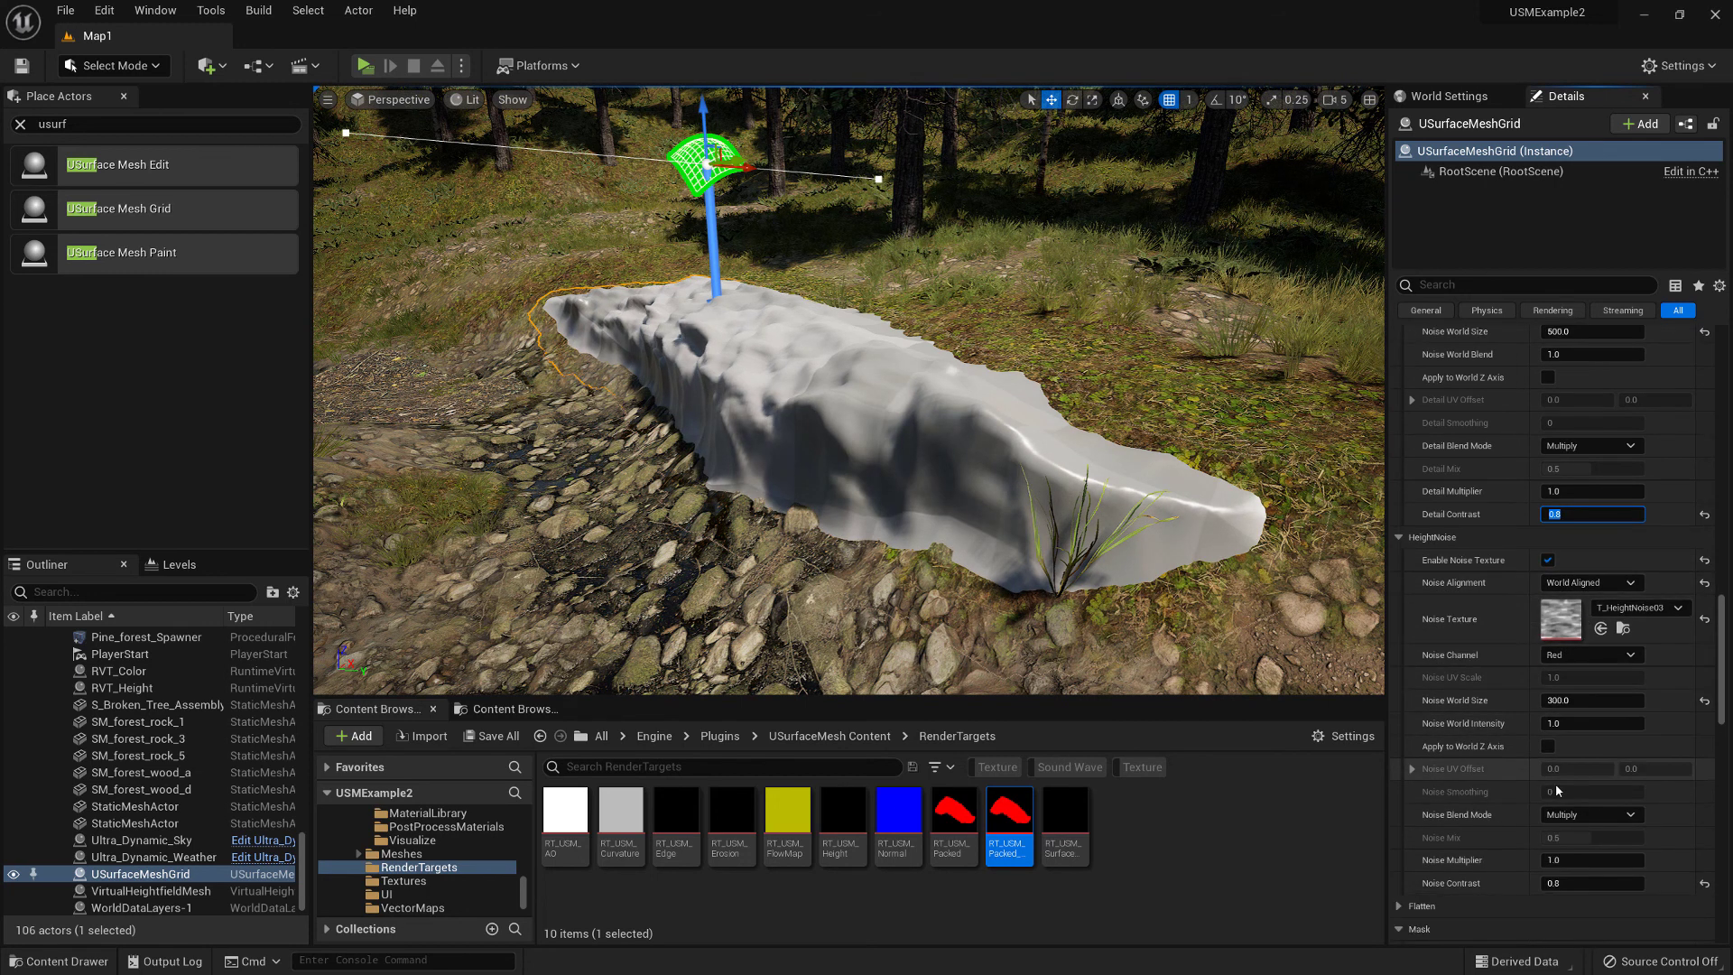
left_click(1562, 882)
type(".5")
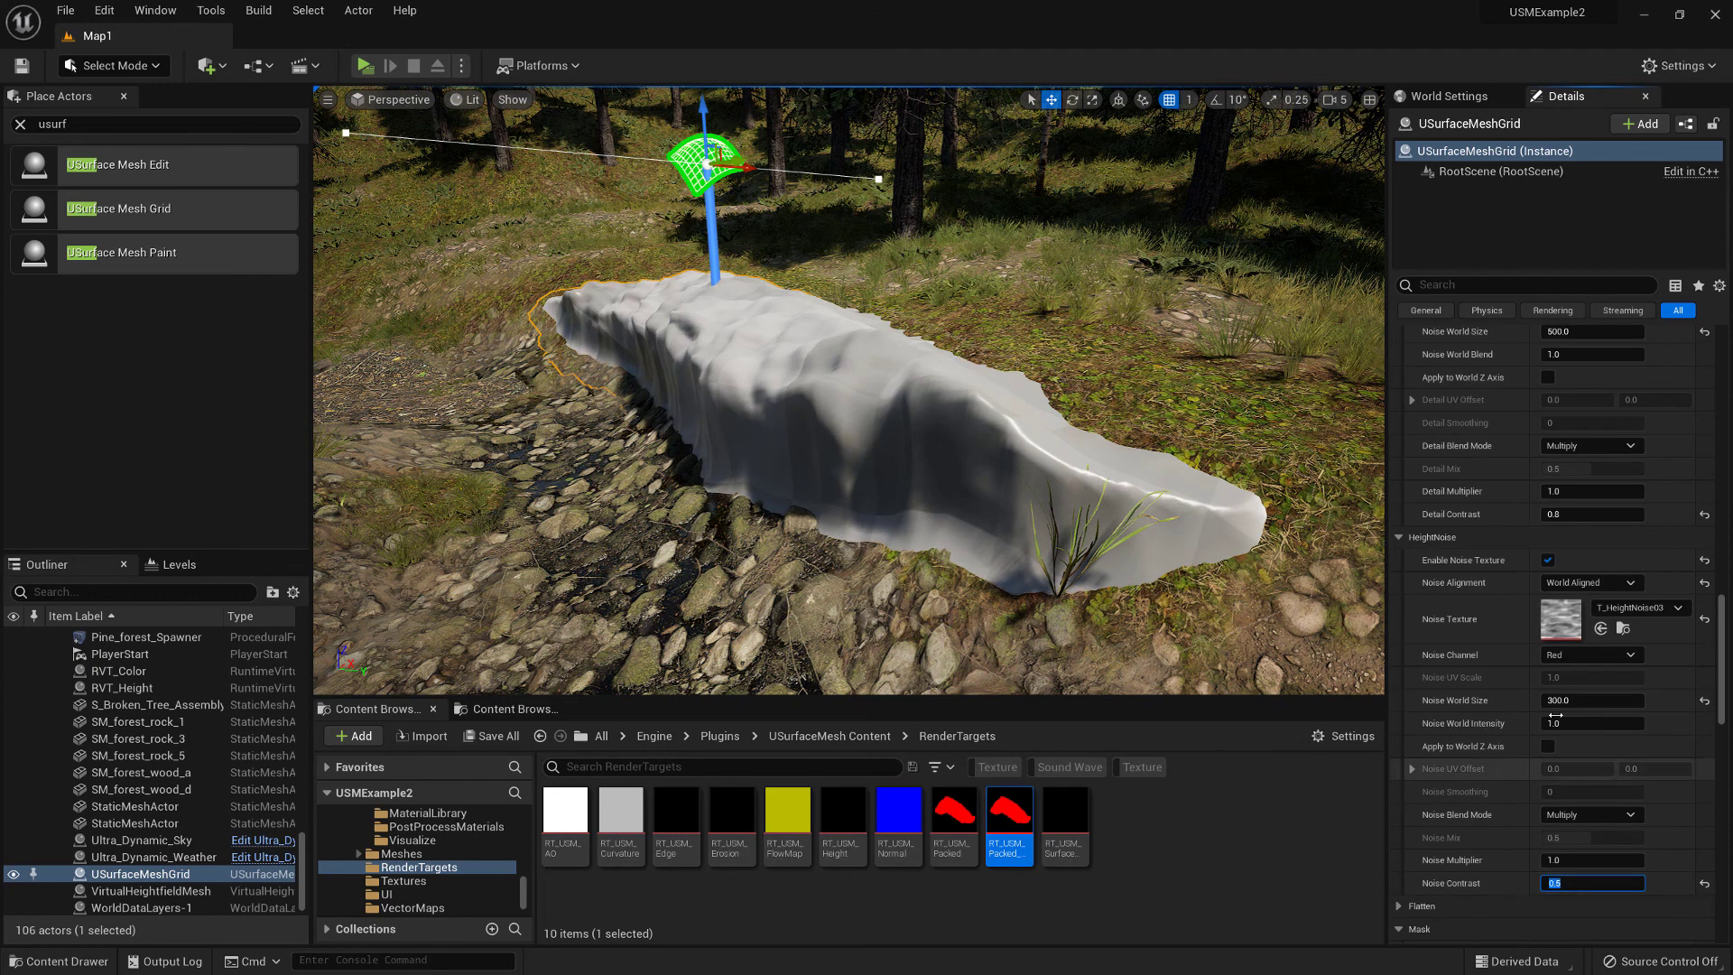
Step: Reduce the grid mesh's Vertical Warp to 20 and its Max Height to 120
scroll(1703, 695, "up", 2)
left_click_drag(1721, 657, 1710, 408)
scroll(1709, 408, "down", 10)
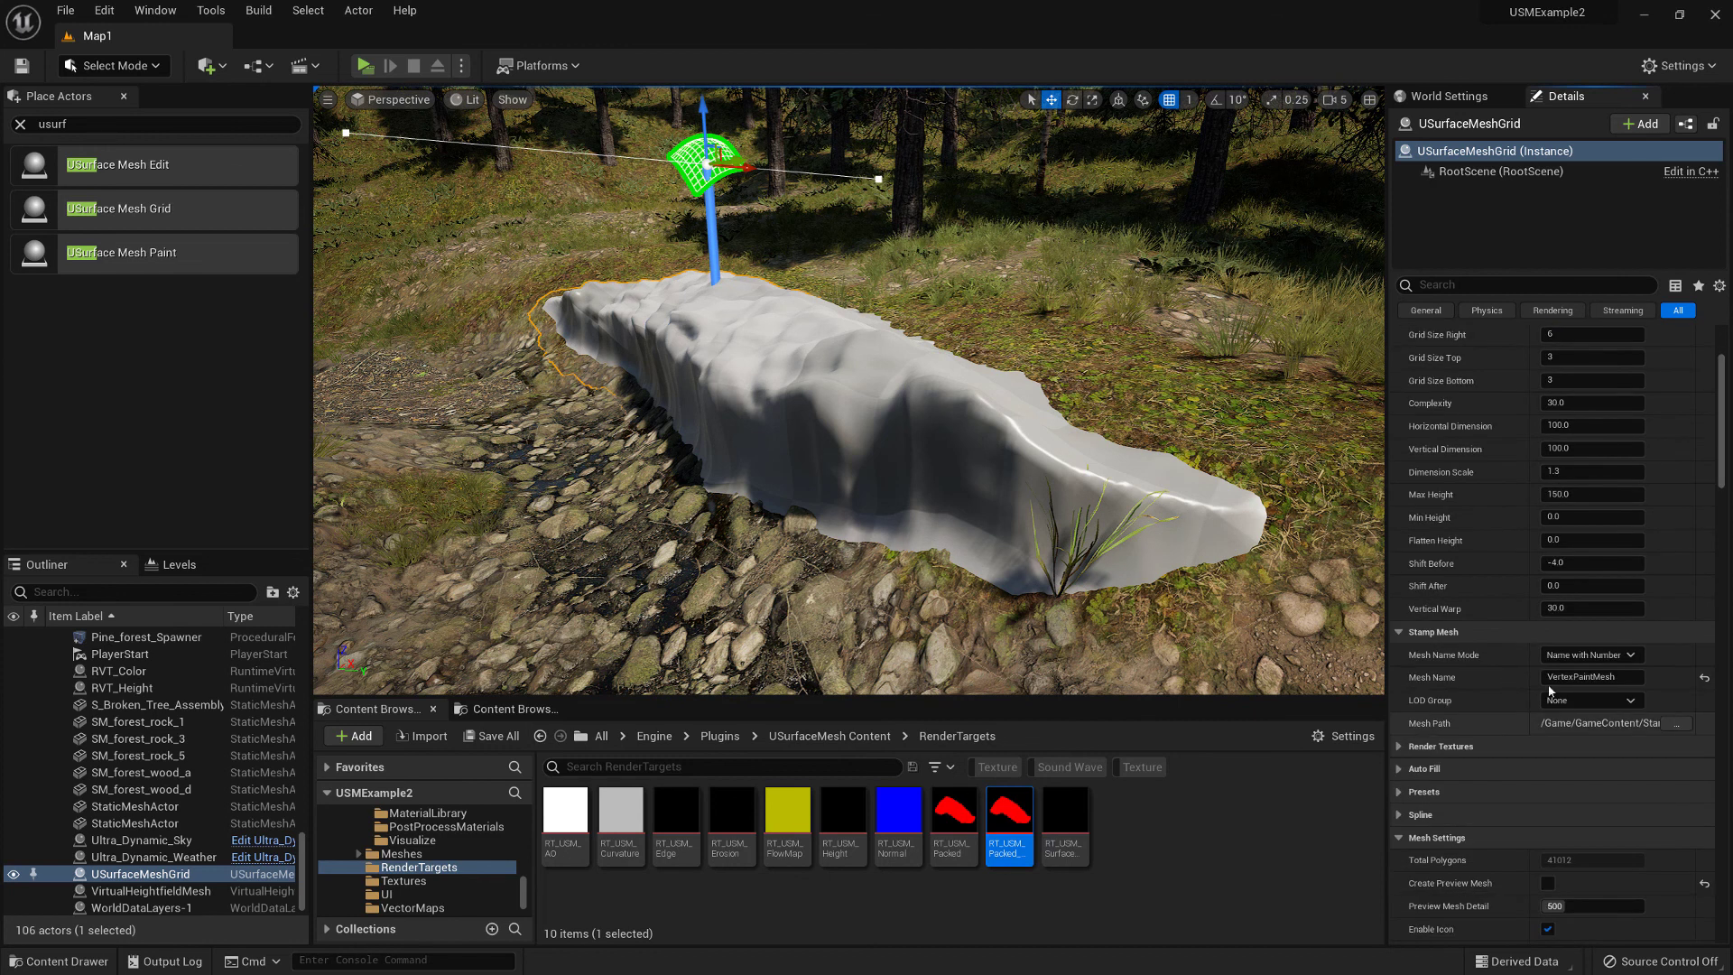
type("20")
key("Return")
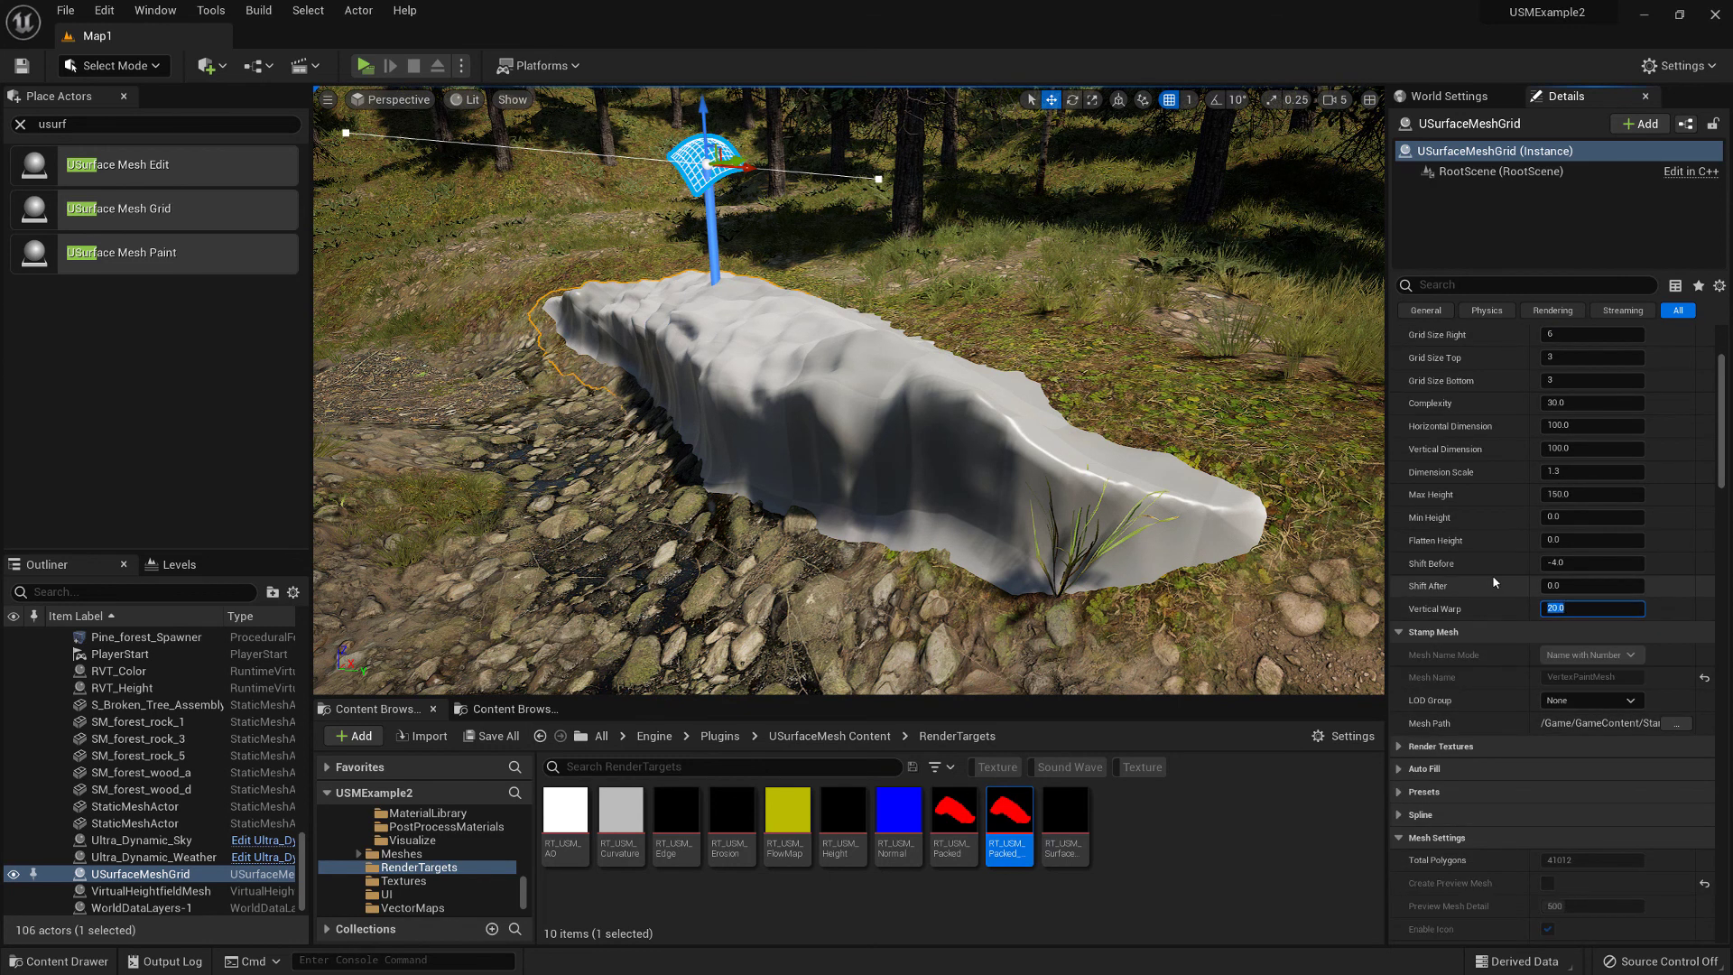
scroll(1492, 574, "up", 3)
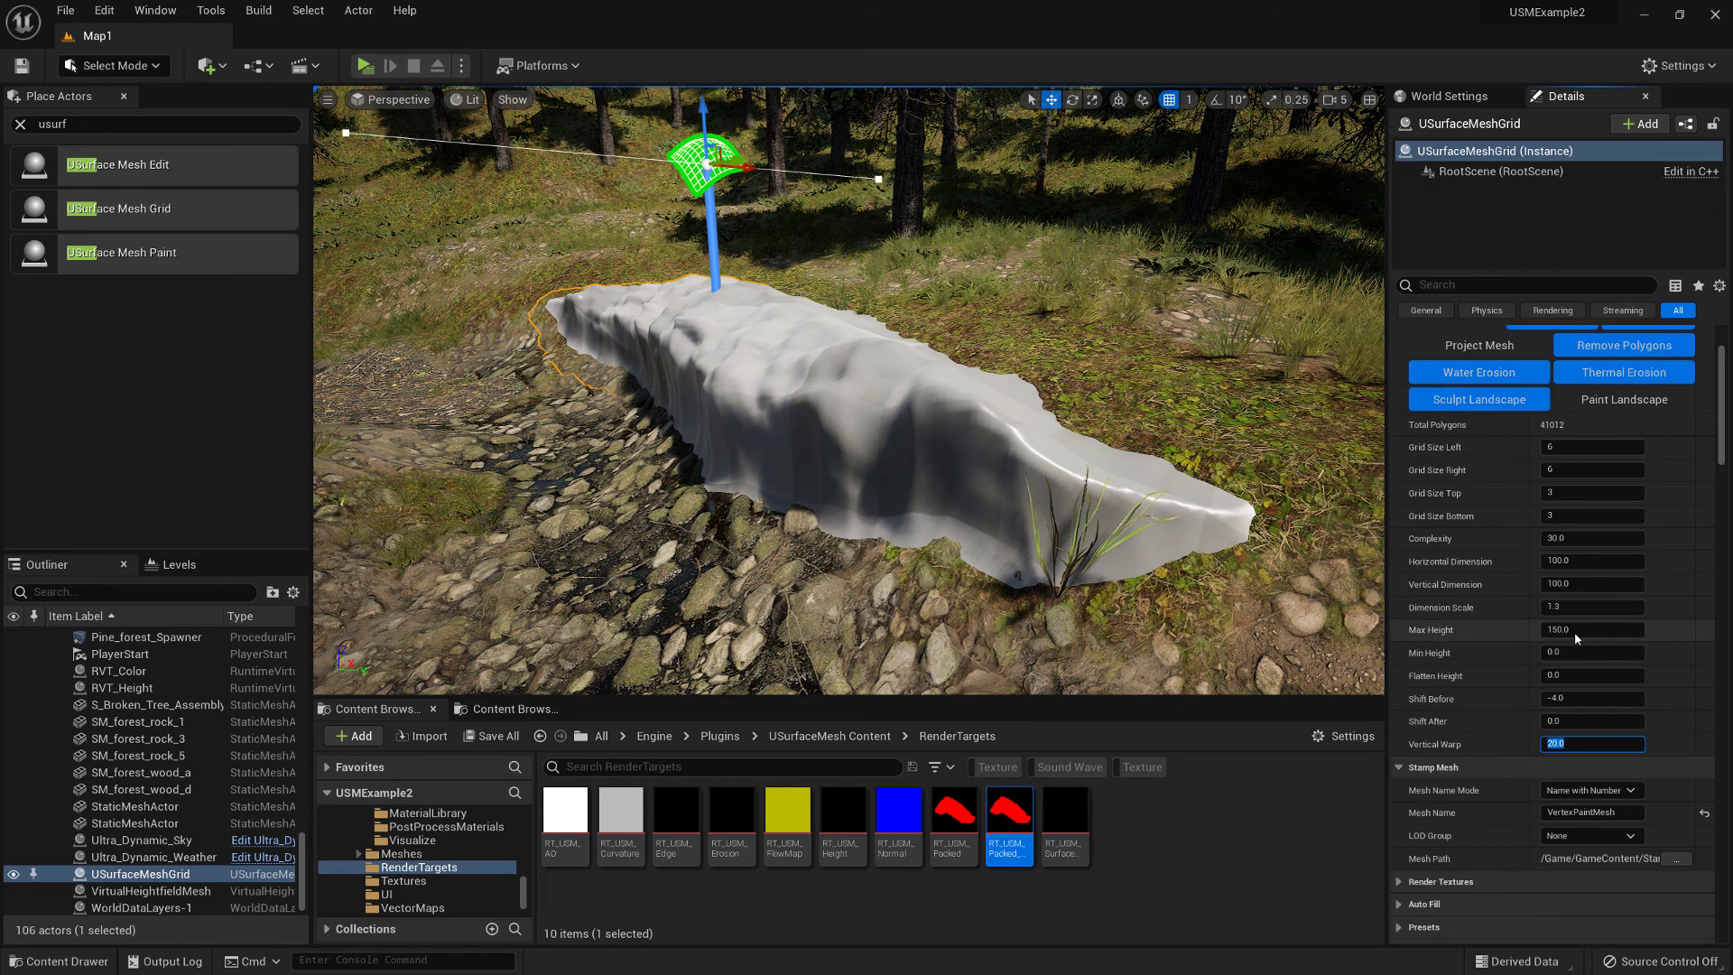
type("120")
key("Return")
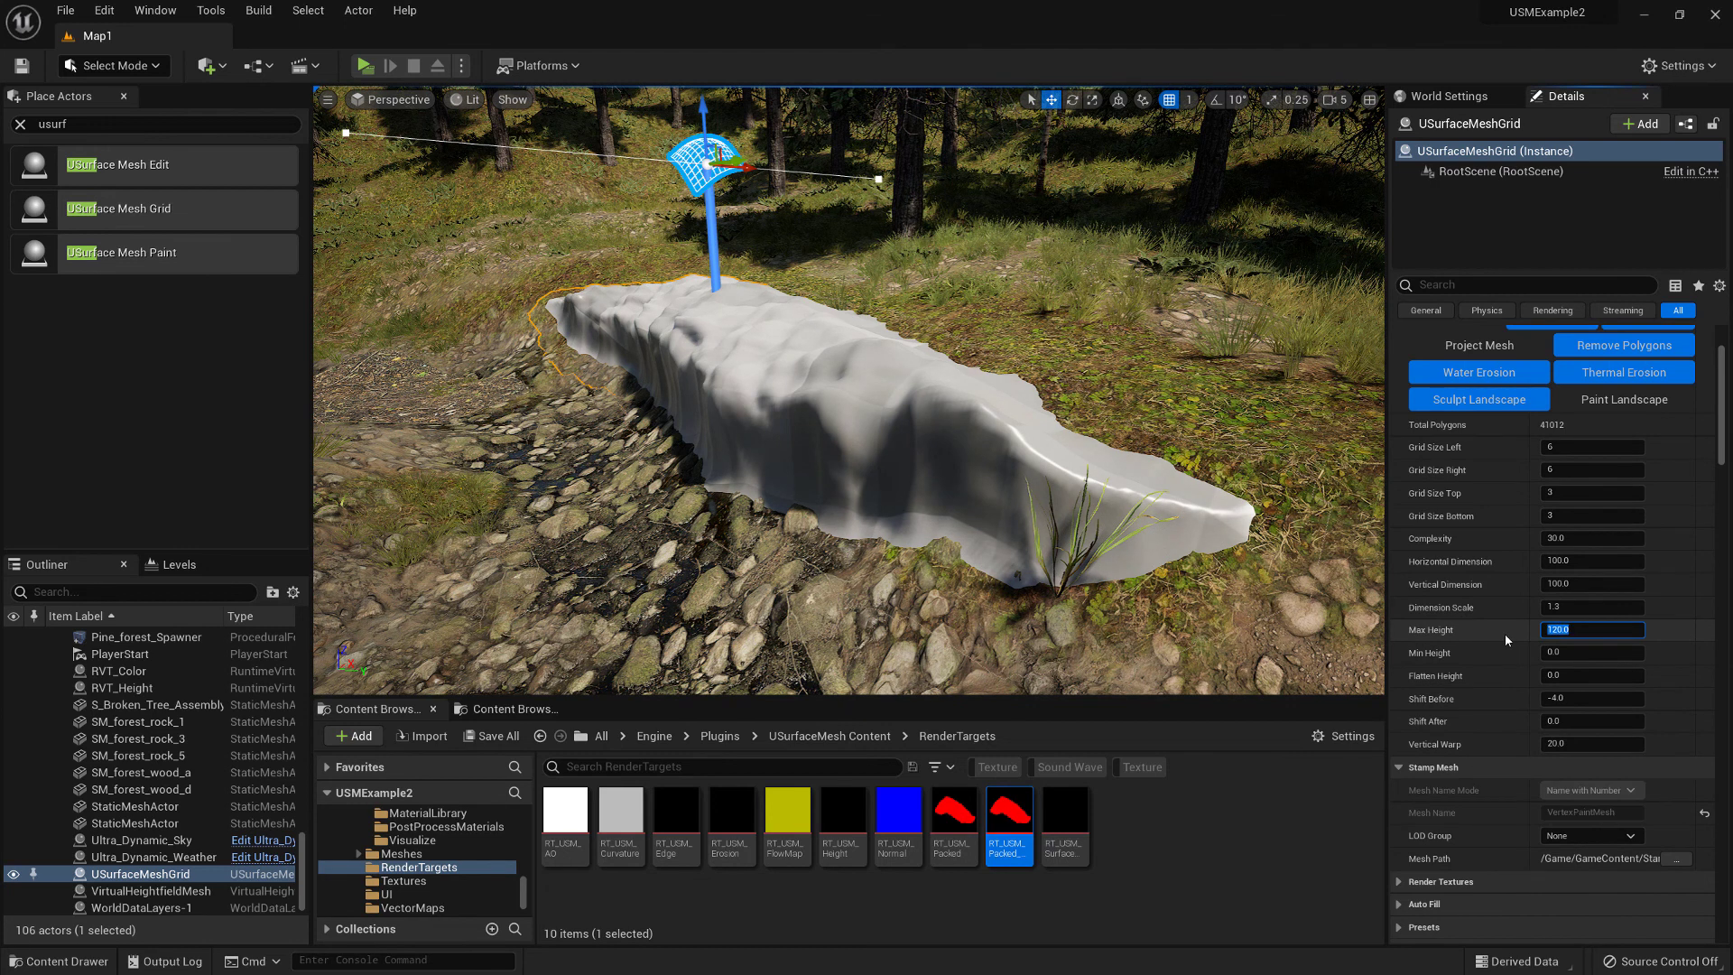
Step: Raise Detail Contrast in the HeightDetail settings to 0.9 and finally to 1.0
scroll(1534, 542, "down", 3)
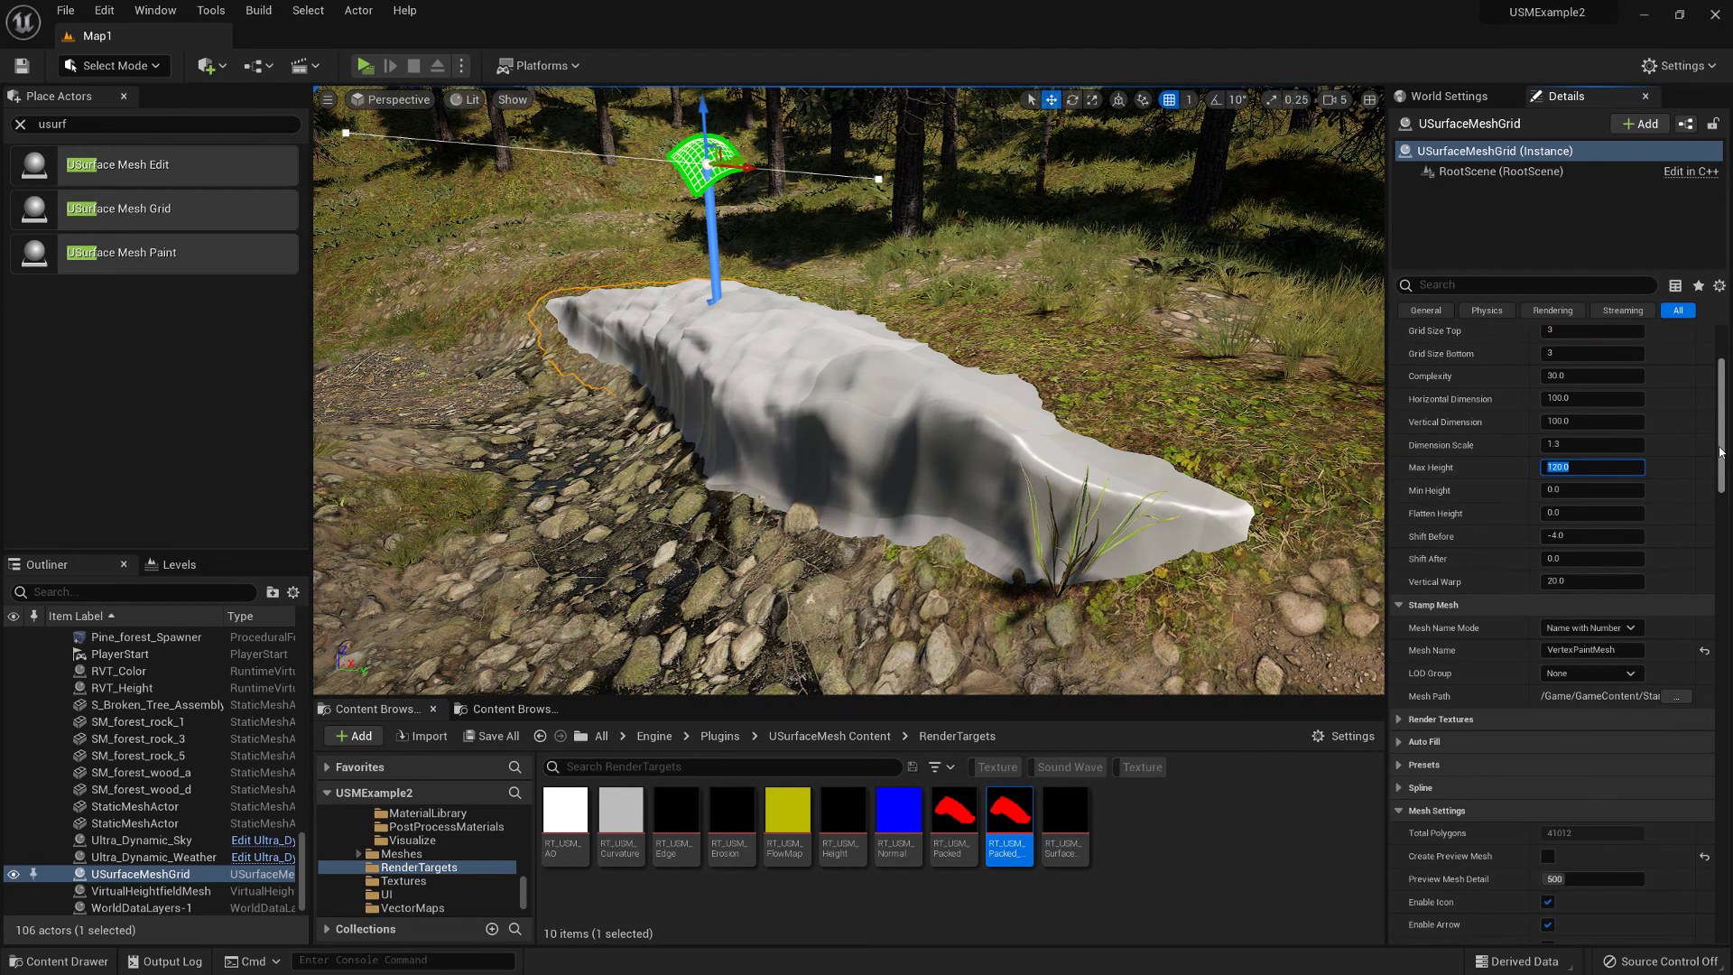
left_click_drag(1726, 446, 1690, 696)
scroll(1690, 696, "up", 3)
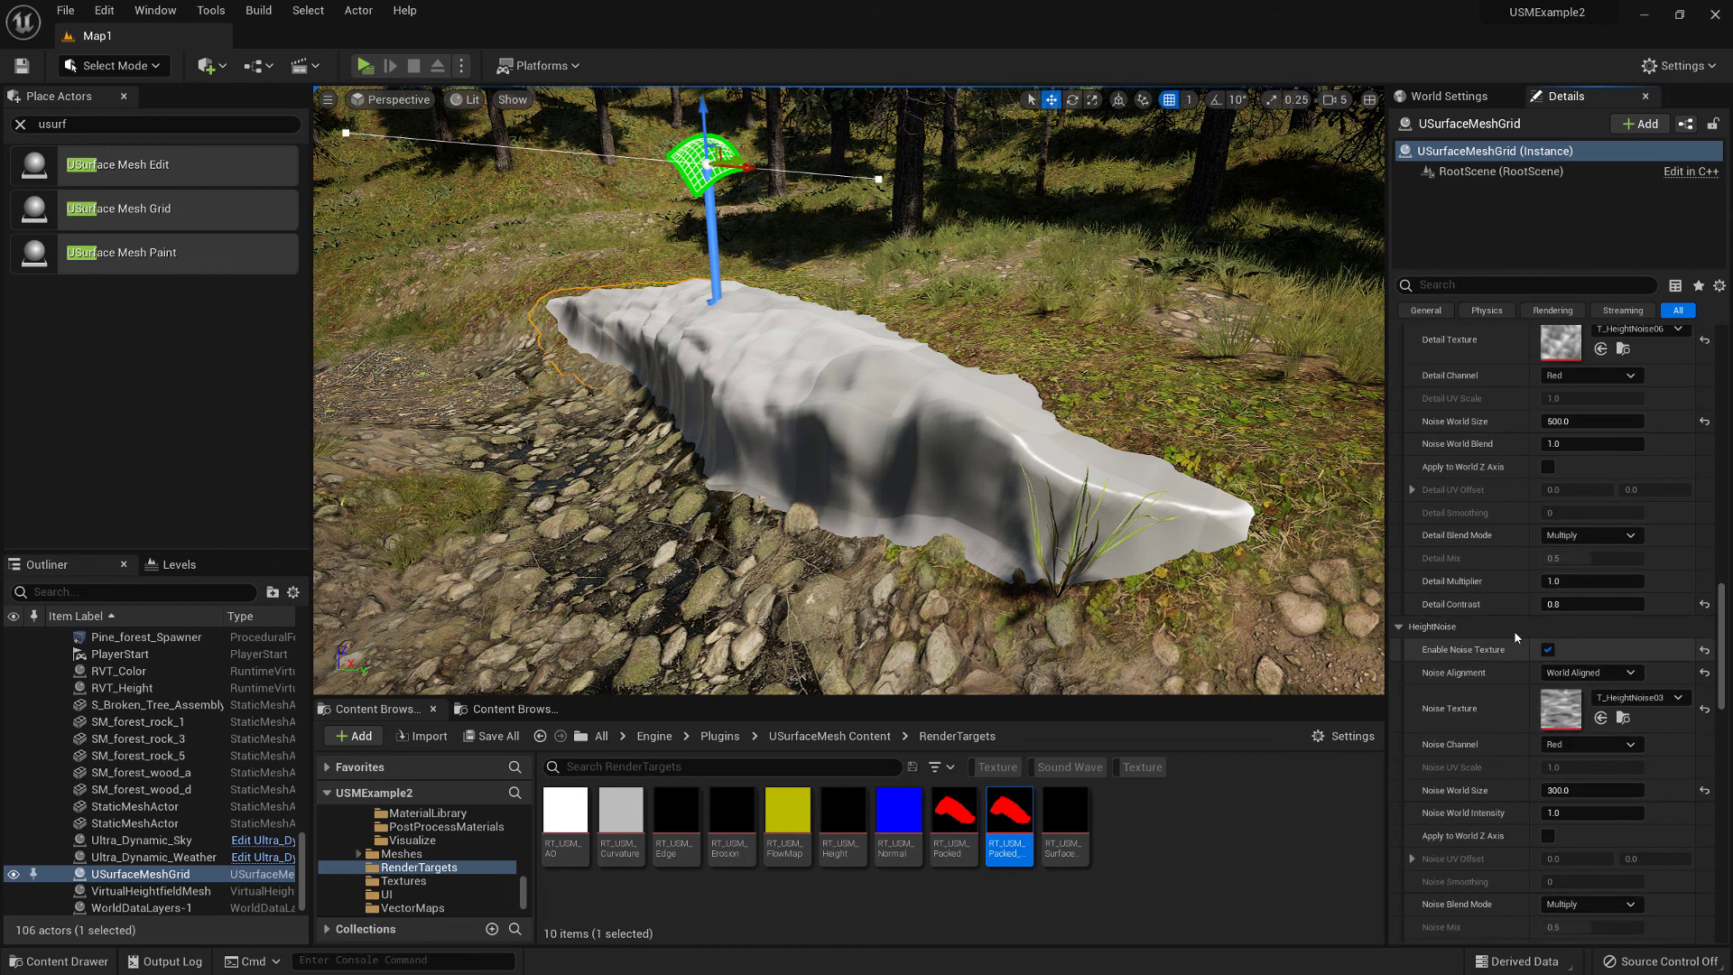
left_click(1578, 632)
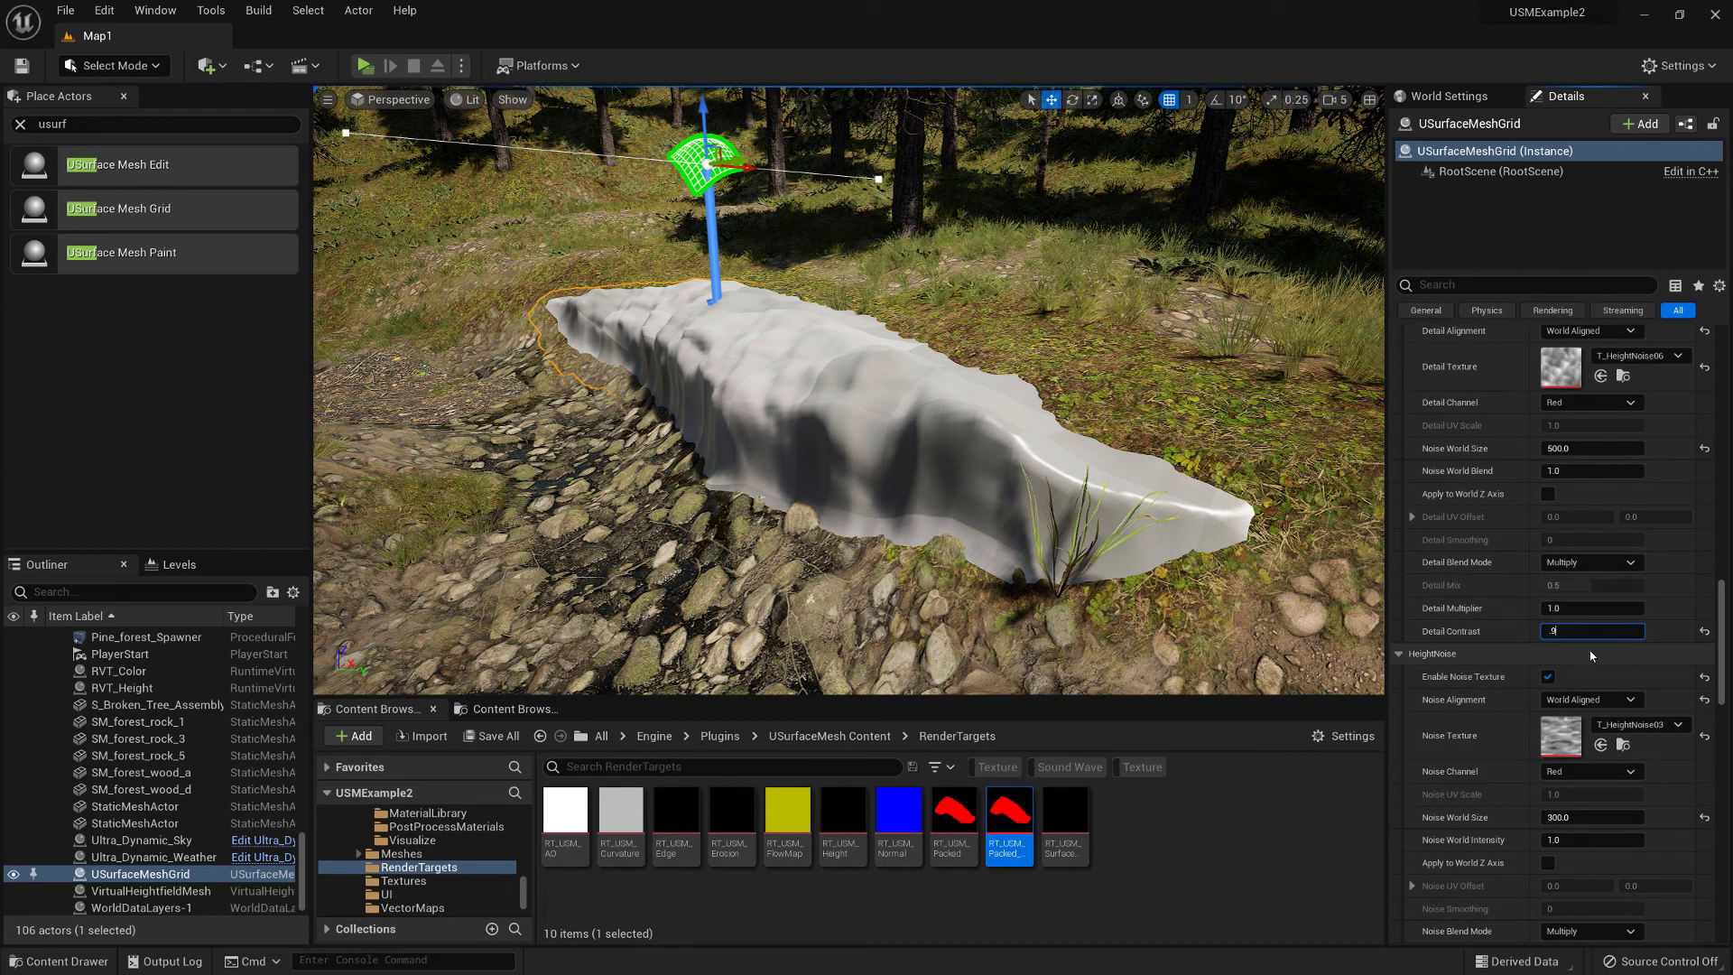
type(".9")
key("Return")
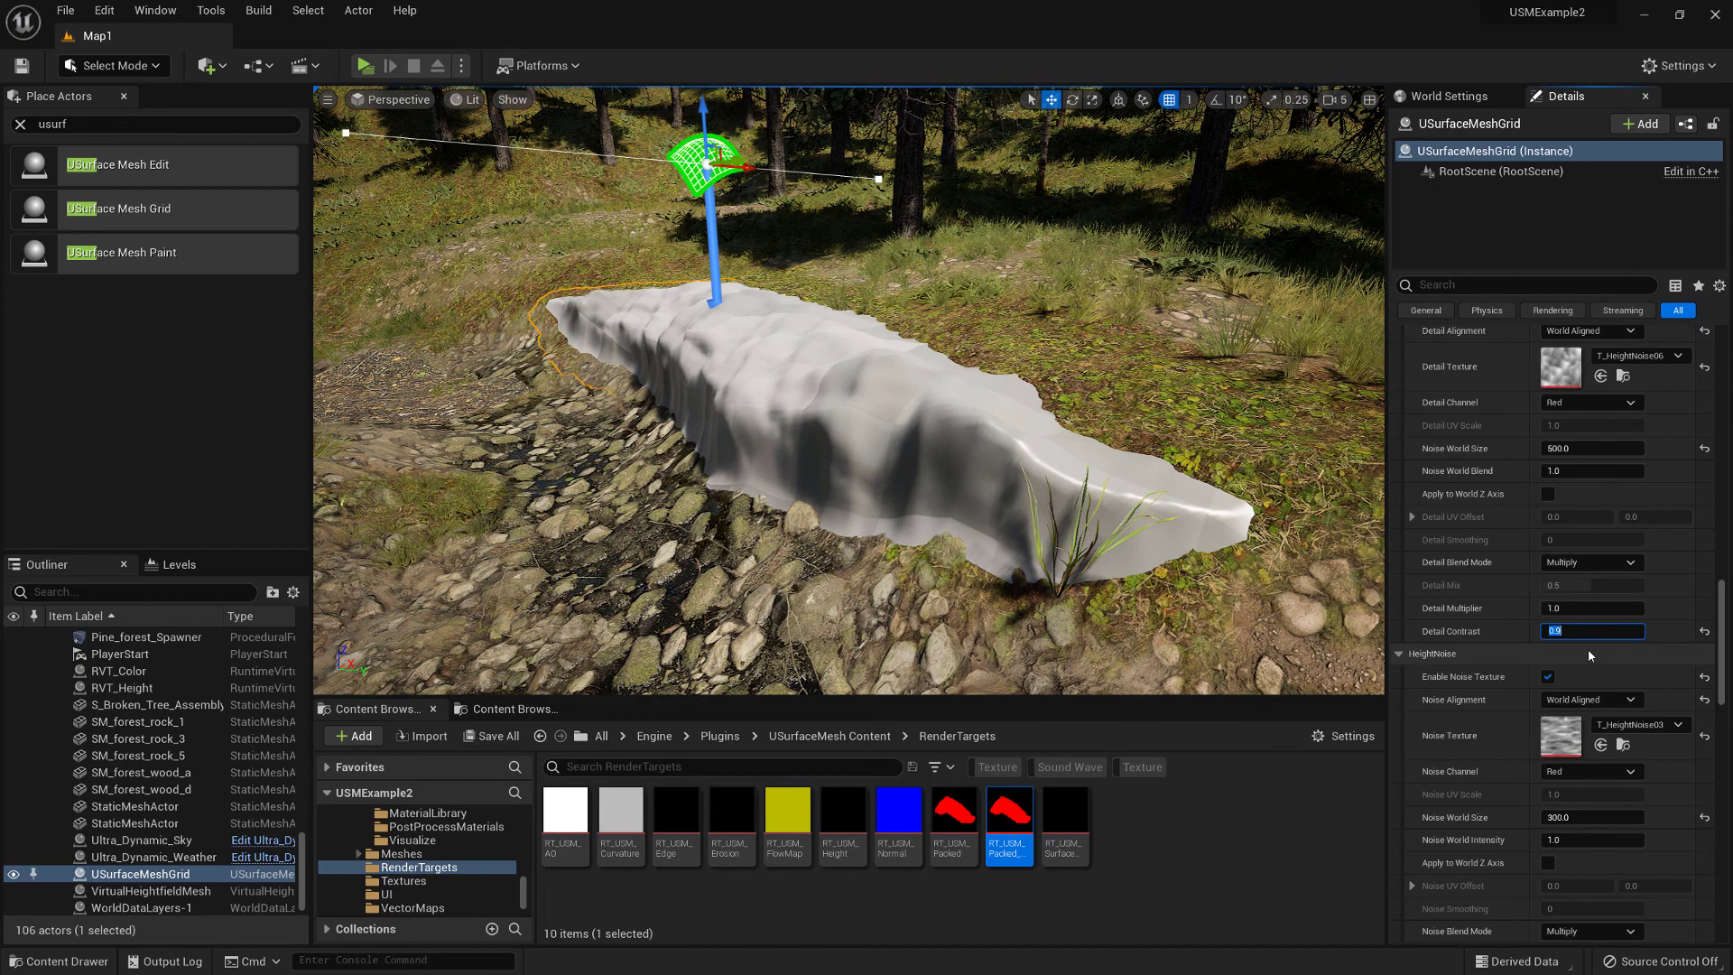
key("Return")
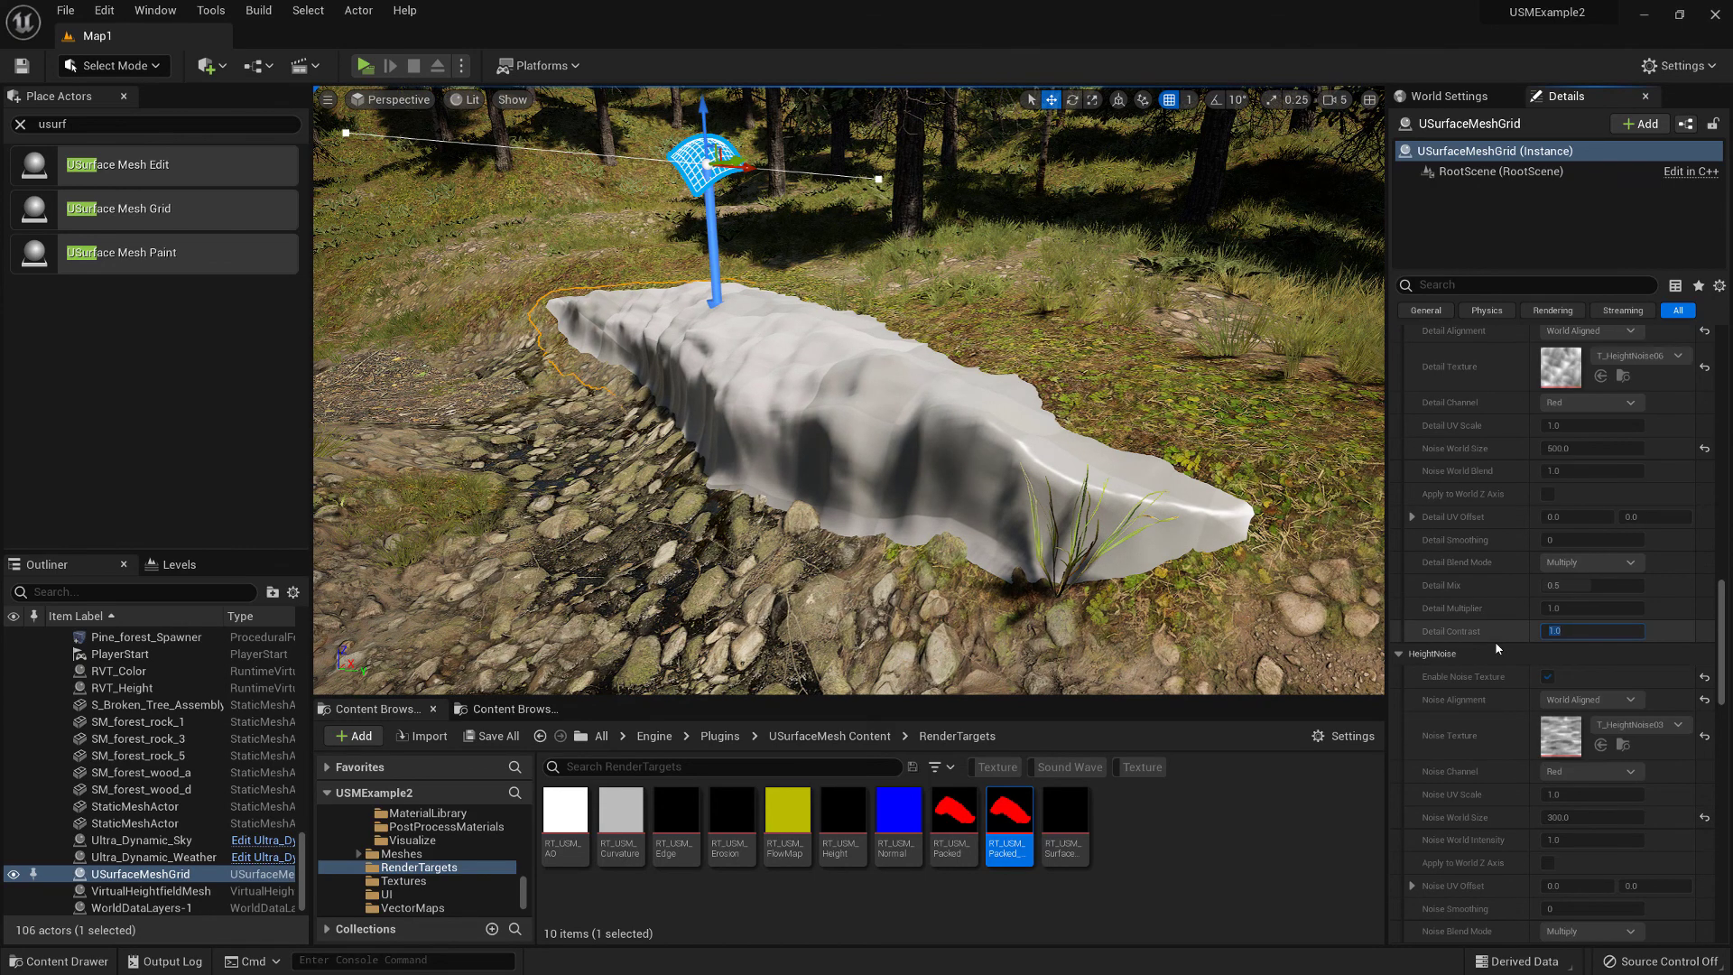
Step: Examine the grid mesh's polygon density in wireframe view, ending in the lit view
mouse_move(804, 414)
right_mouse_down()
mouse_move(858, 420)
mouse_move(795, 405)
mouse_move(820, 424)
right_mouse_up()
key("alt+2")
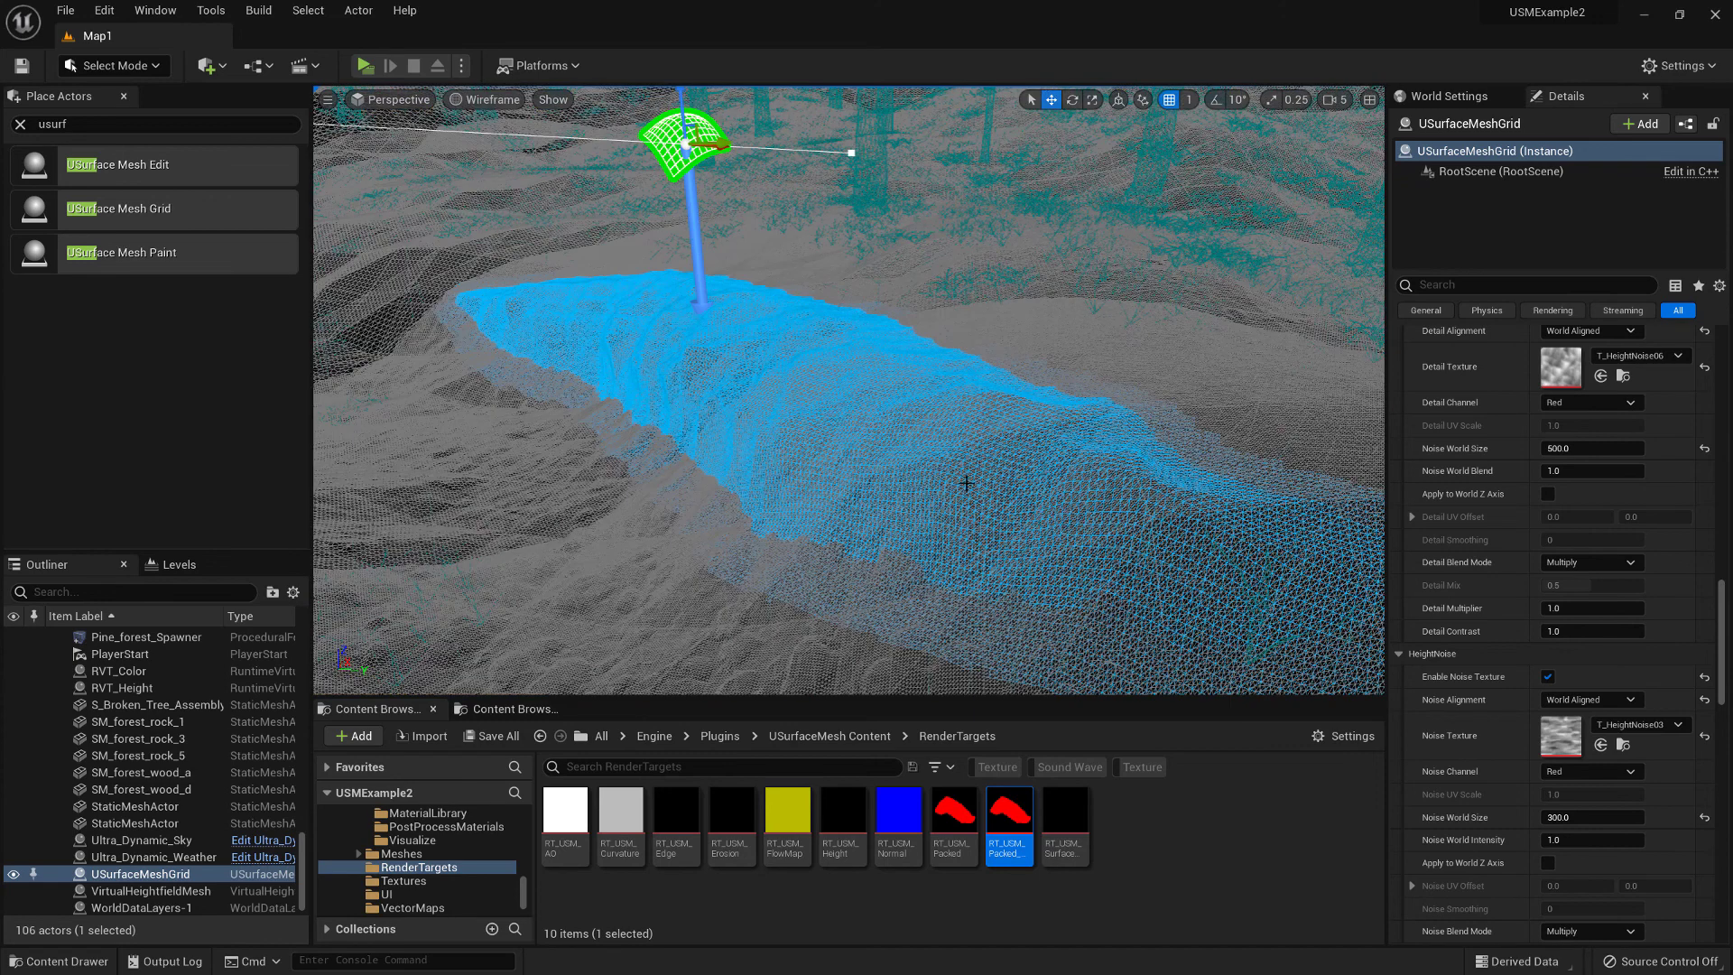
key("alt+4")
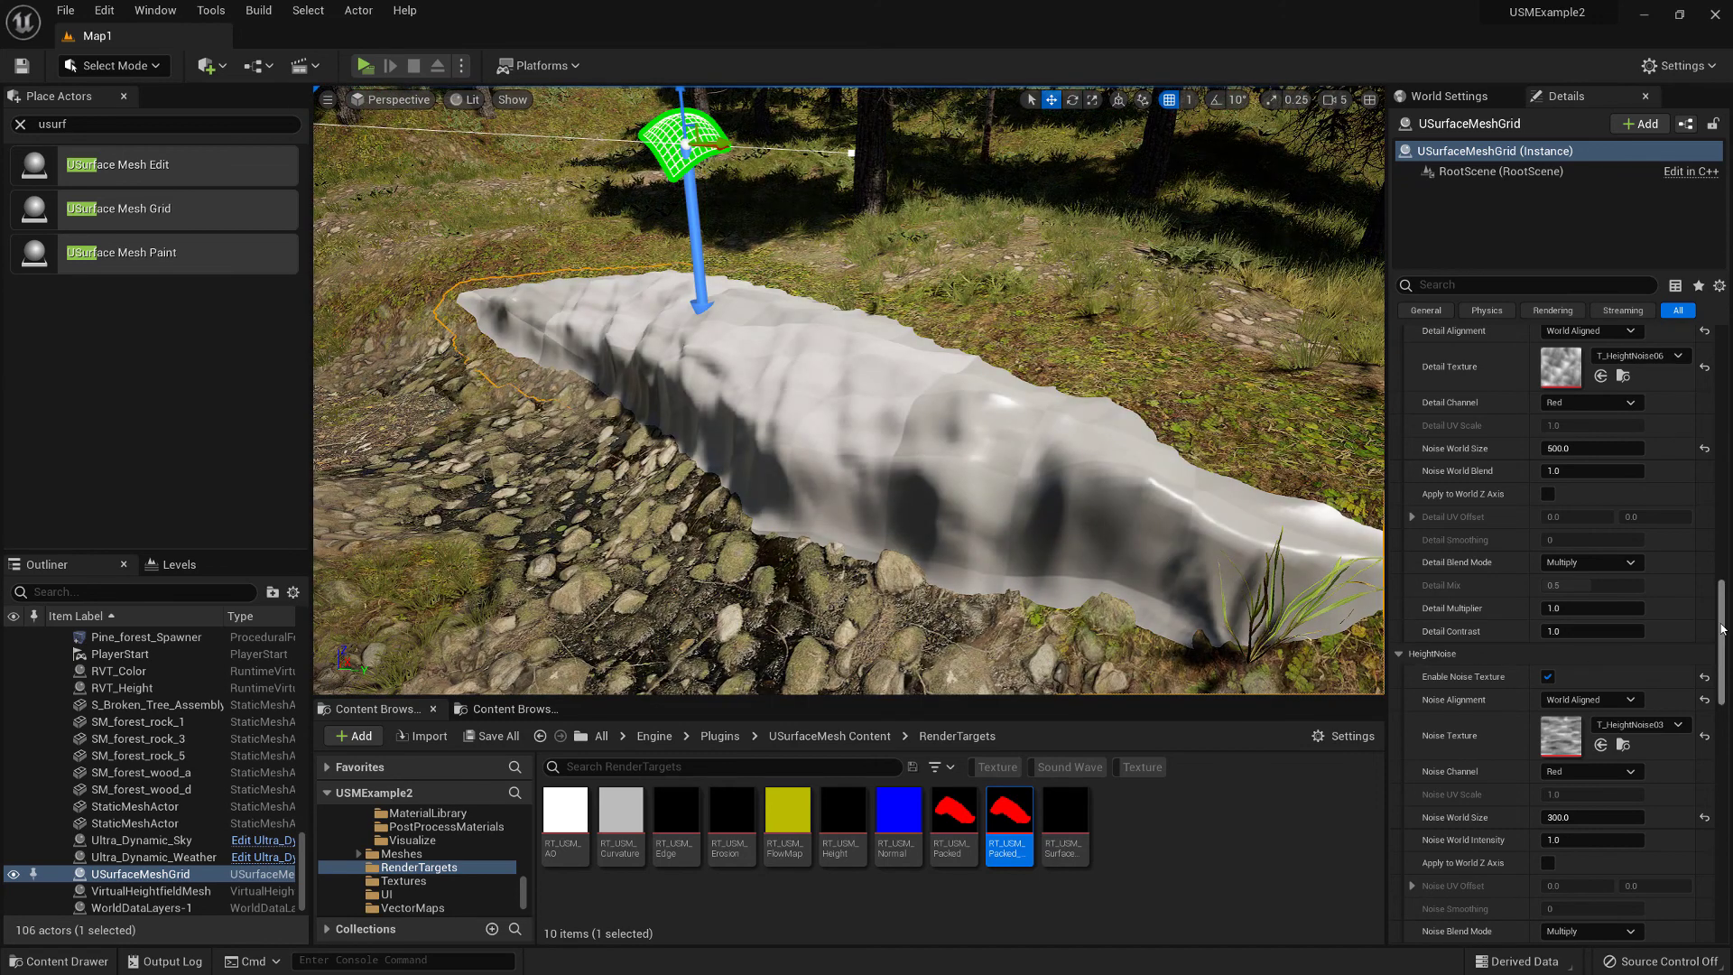
Step: Set the grid mesh's Complexity to 40
left_click_drag(1722, 629, 1722, 414)
scroll(1549, 652, "up", 2)
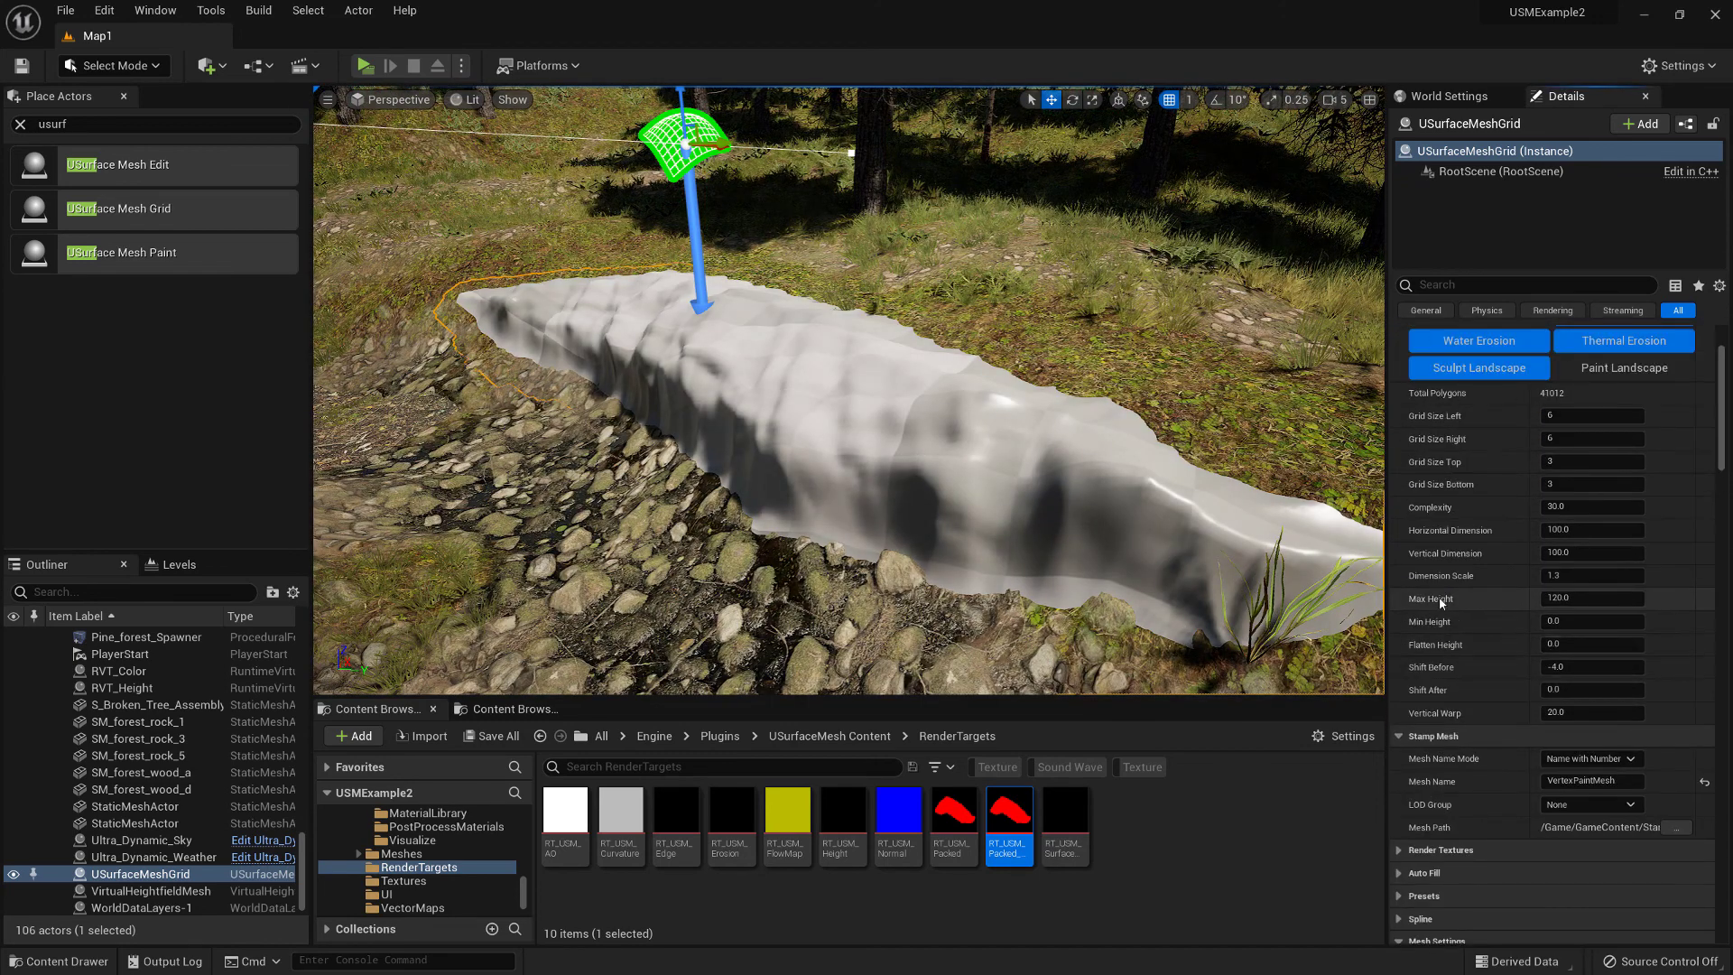
left_click(1567, 507)
type("4")
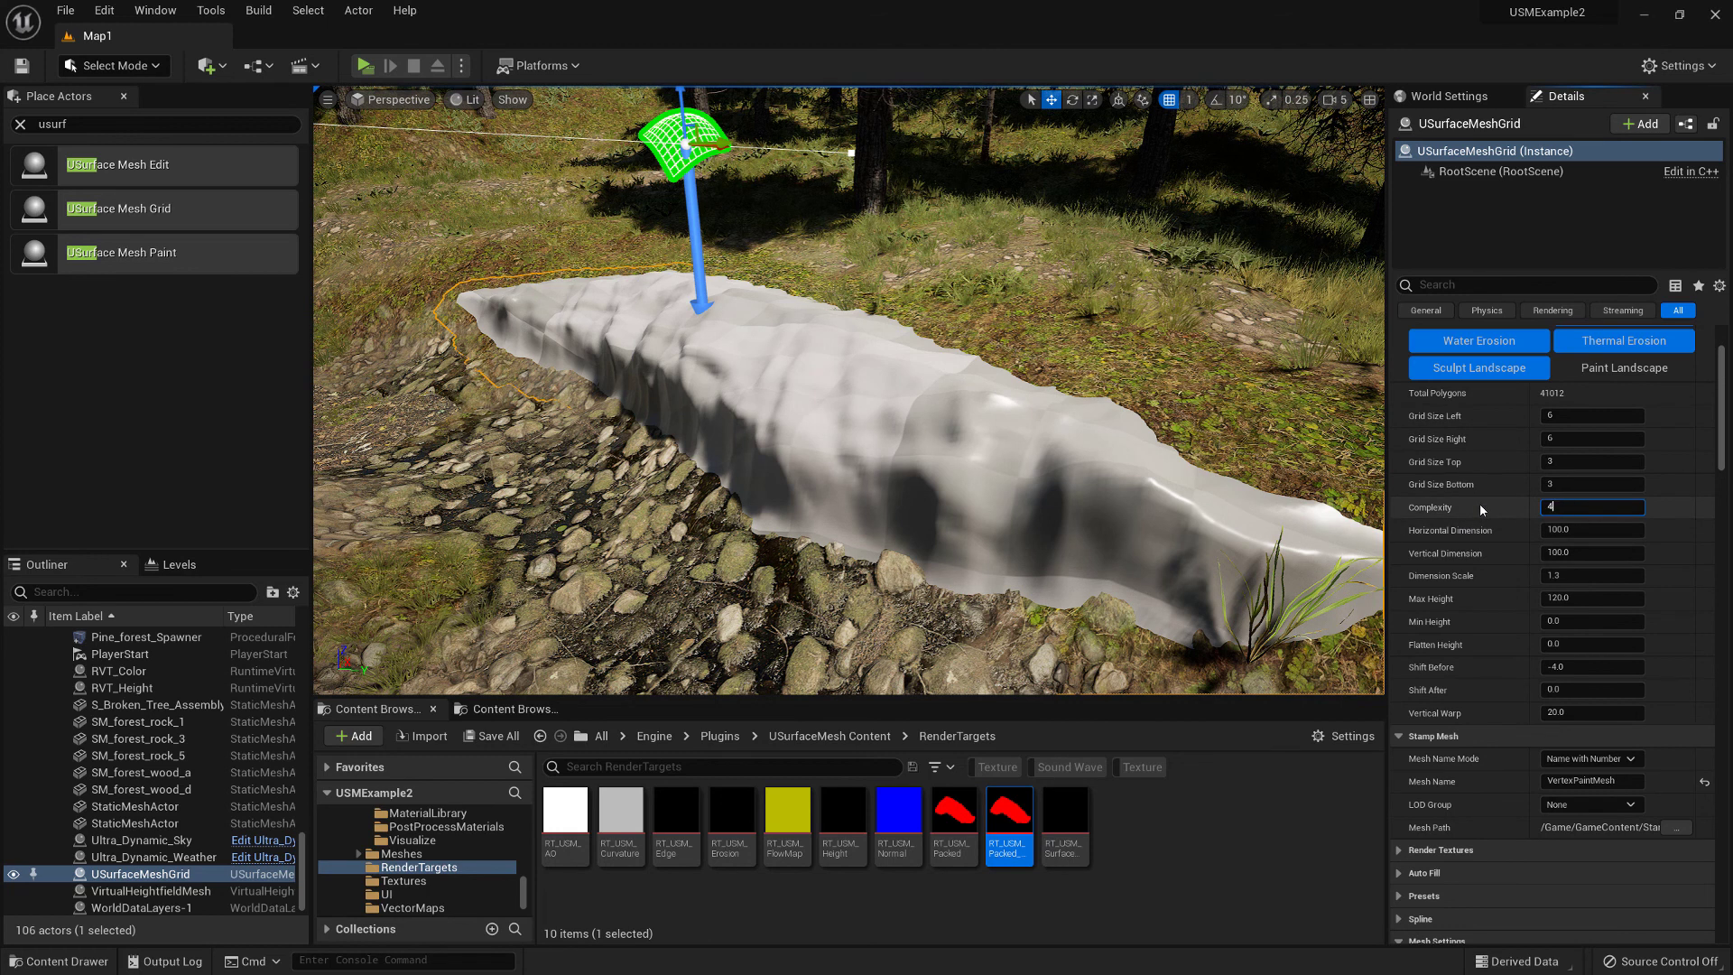
type("0")
key("Return")
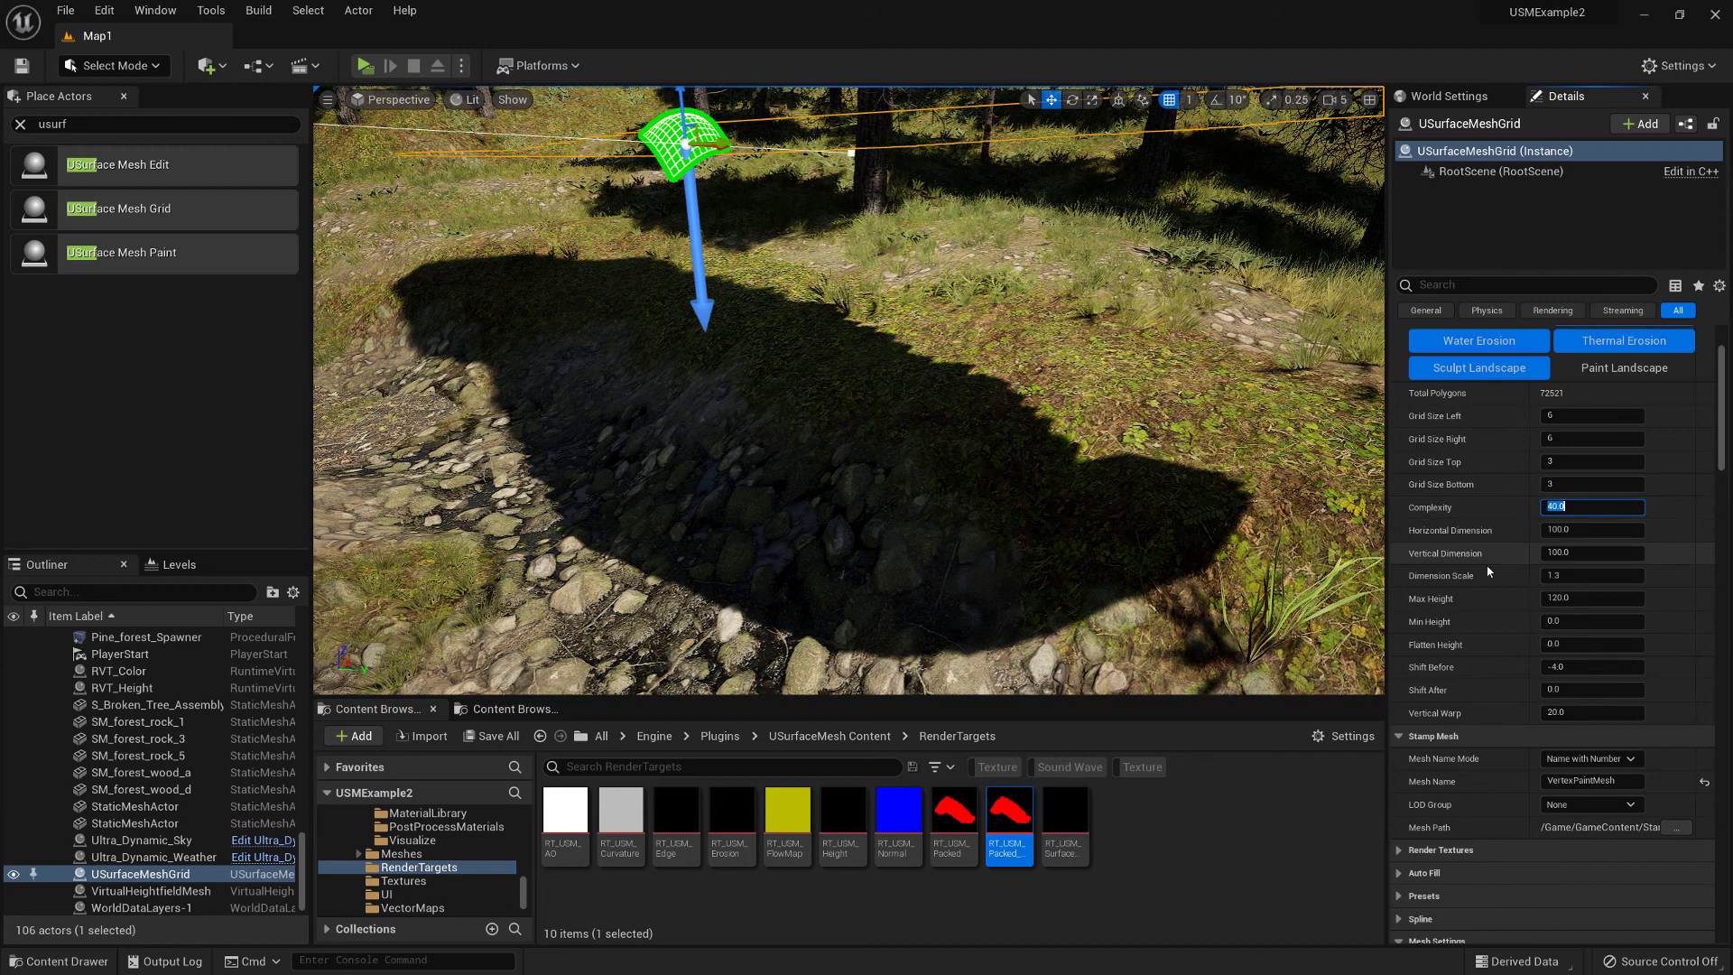
Step: Rebuild the grid mesh by disabling and re-enabling Create Mesh, and inspect it along the creek bank
scroll(1490, 550, "up", 3)
scroll(1495, 589, "up", 2)
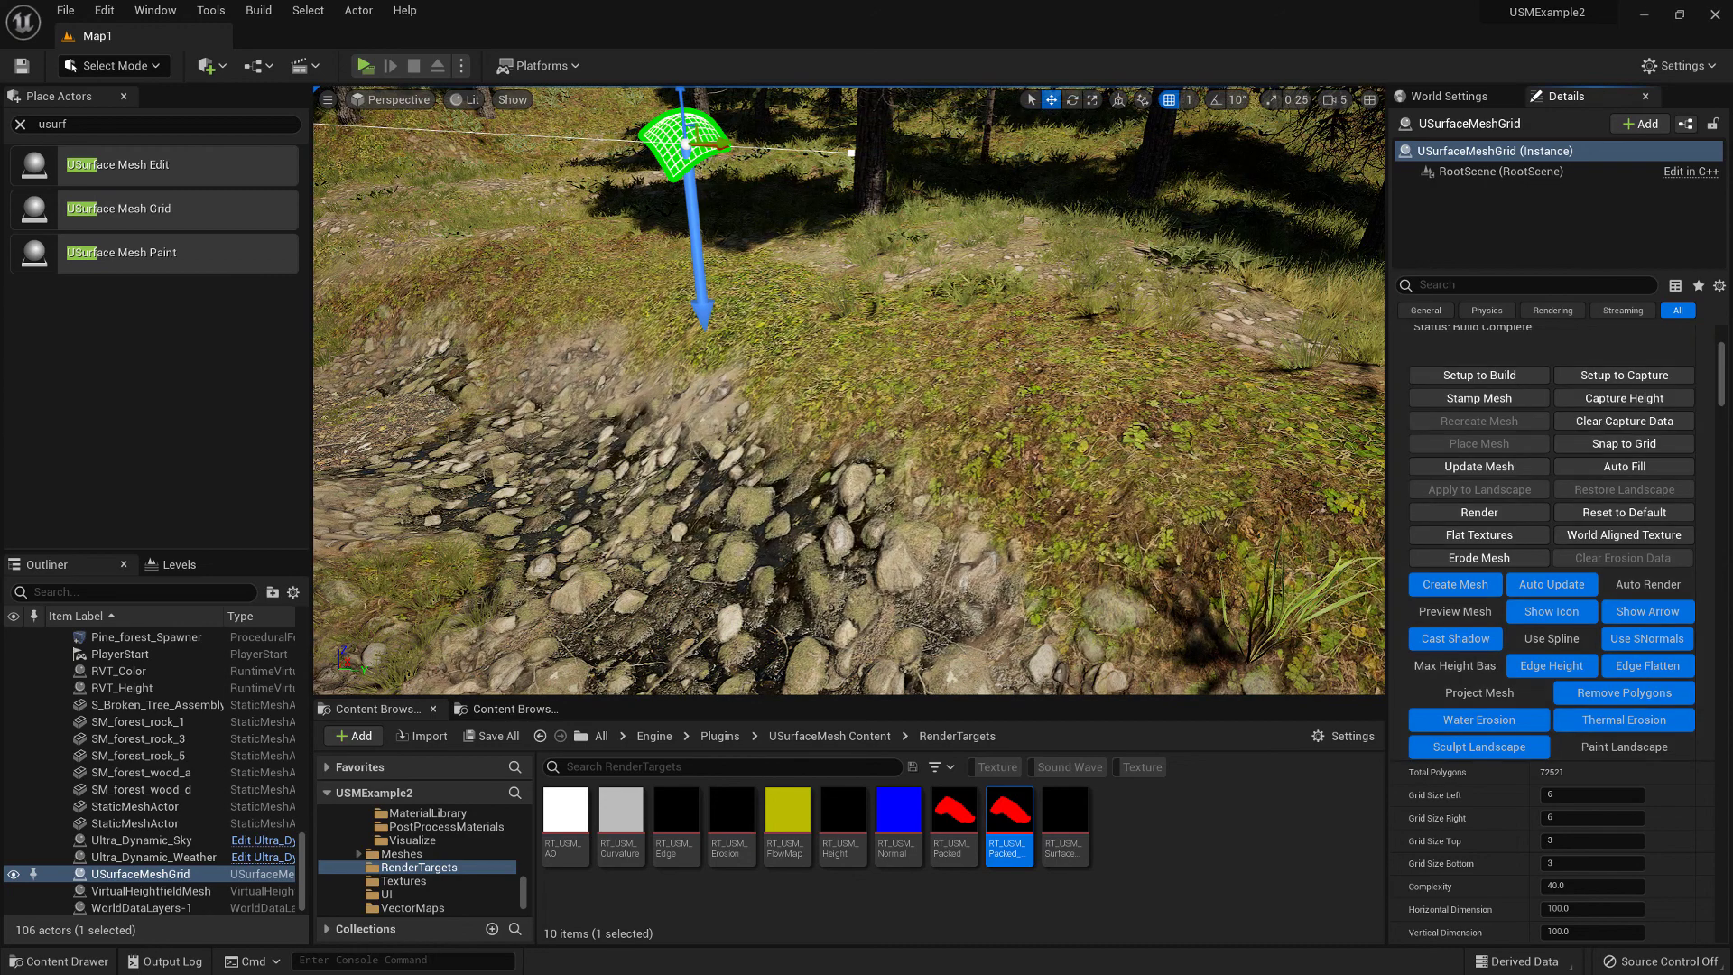
right_click_drag(1043, 293, 954, 233)
key("s")
key("e")
right_click_drag(908, 443, 908, 442)
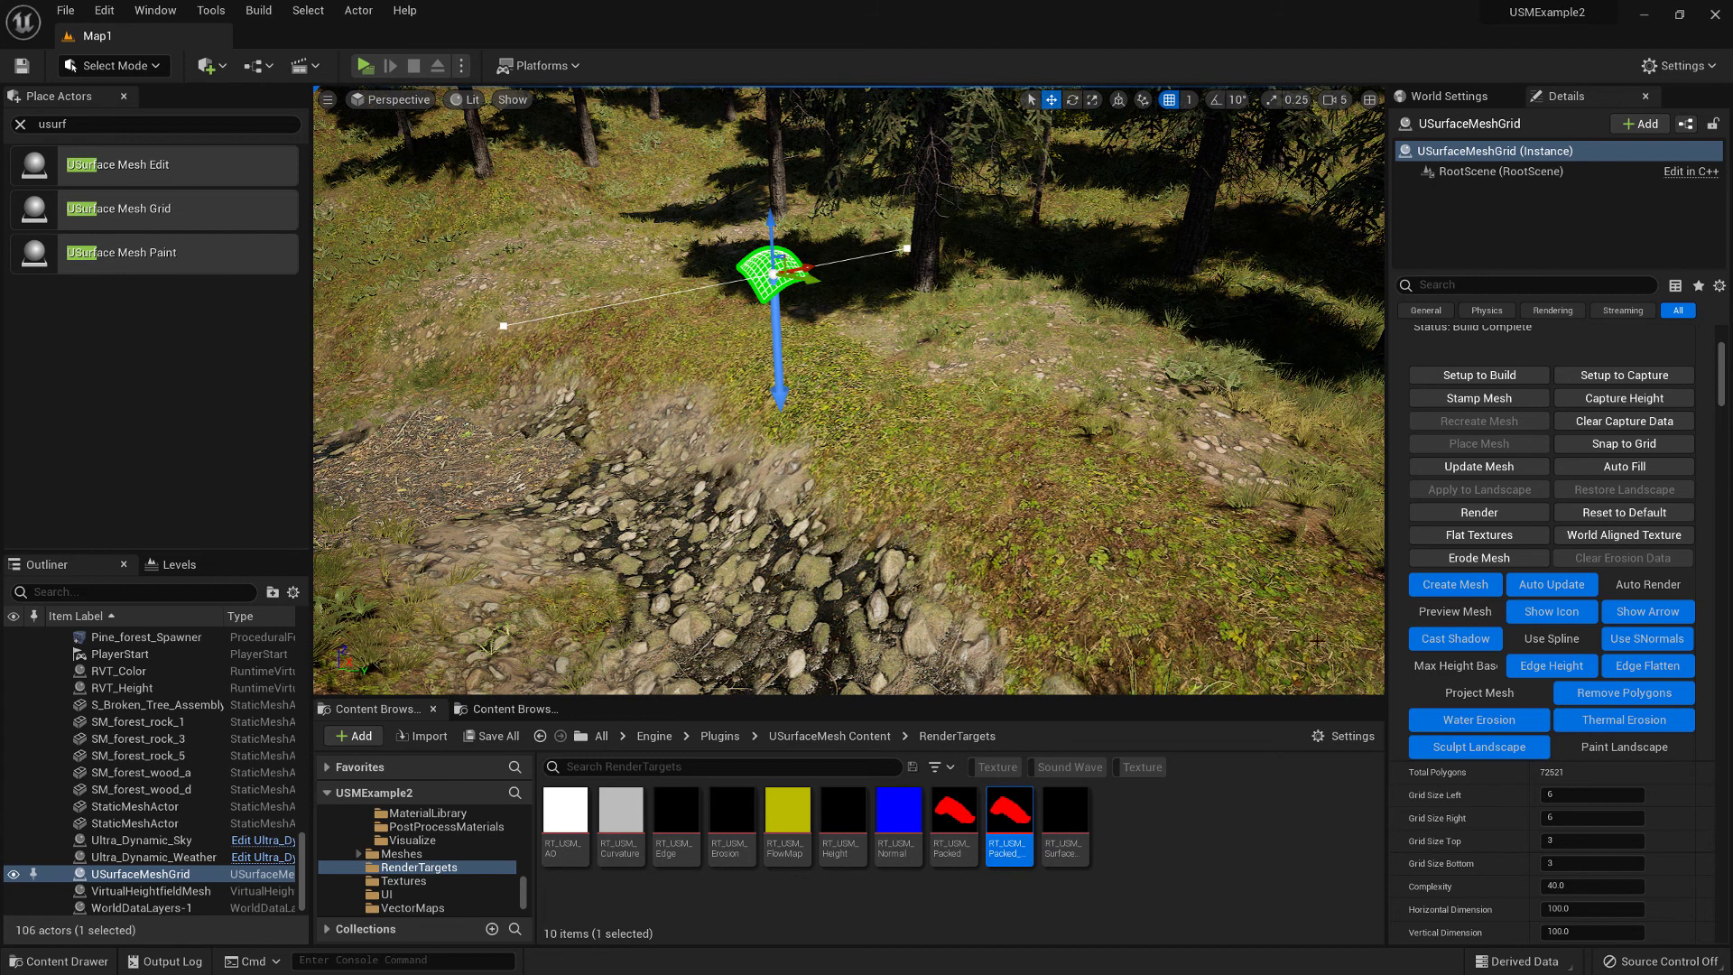
left_click(1461, 586)
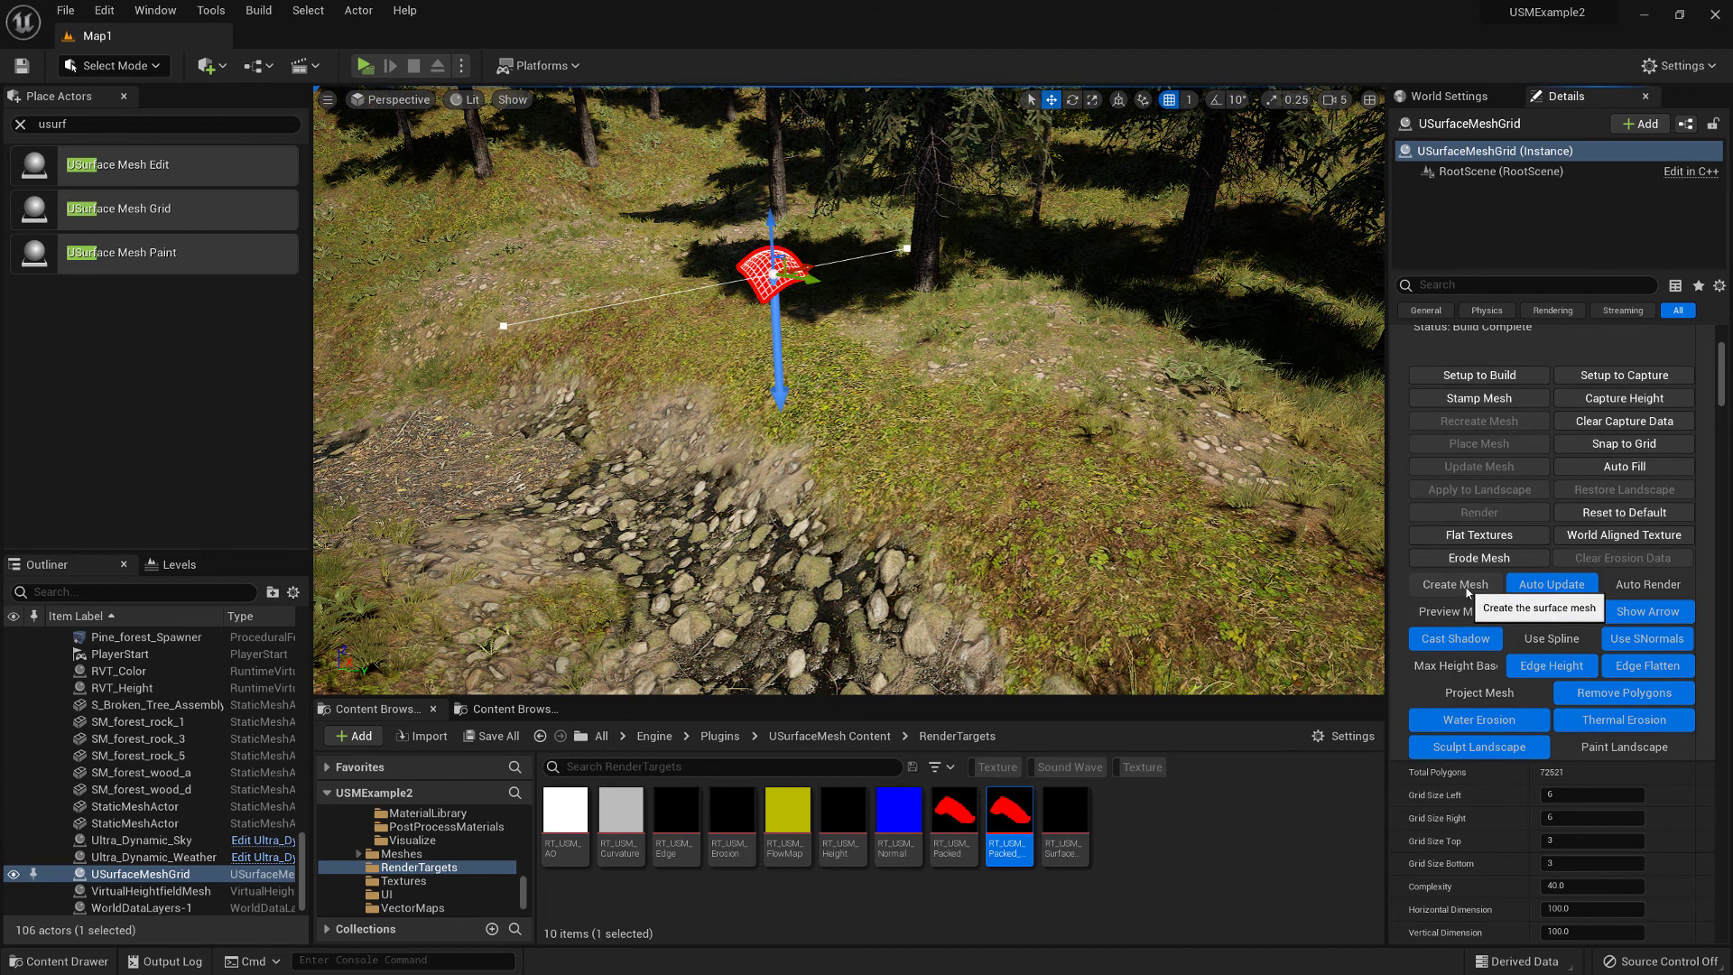
left_click(1467, 587)
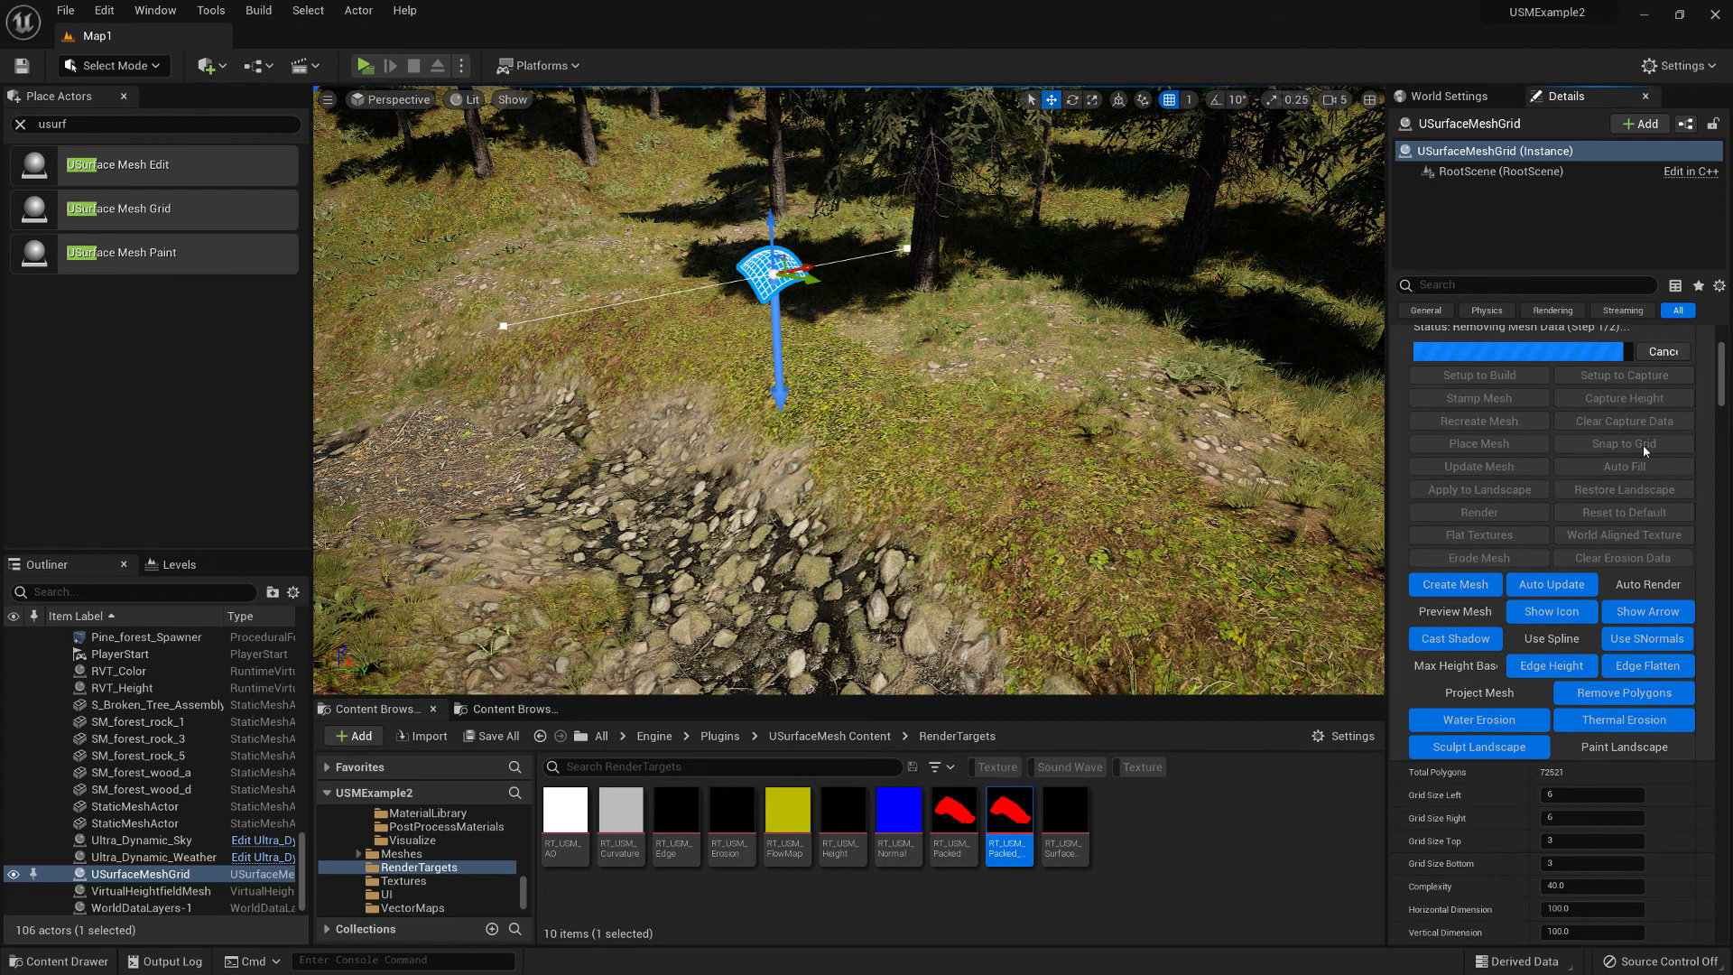
right_click_drag(862, 510, 1102, 533)
right_click_drag(913, 423, 913, 368)
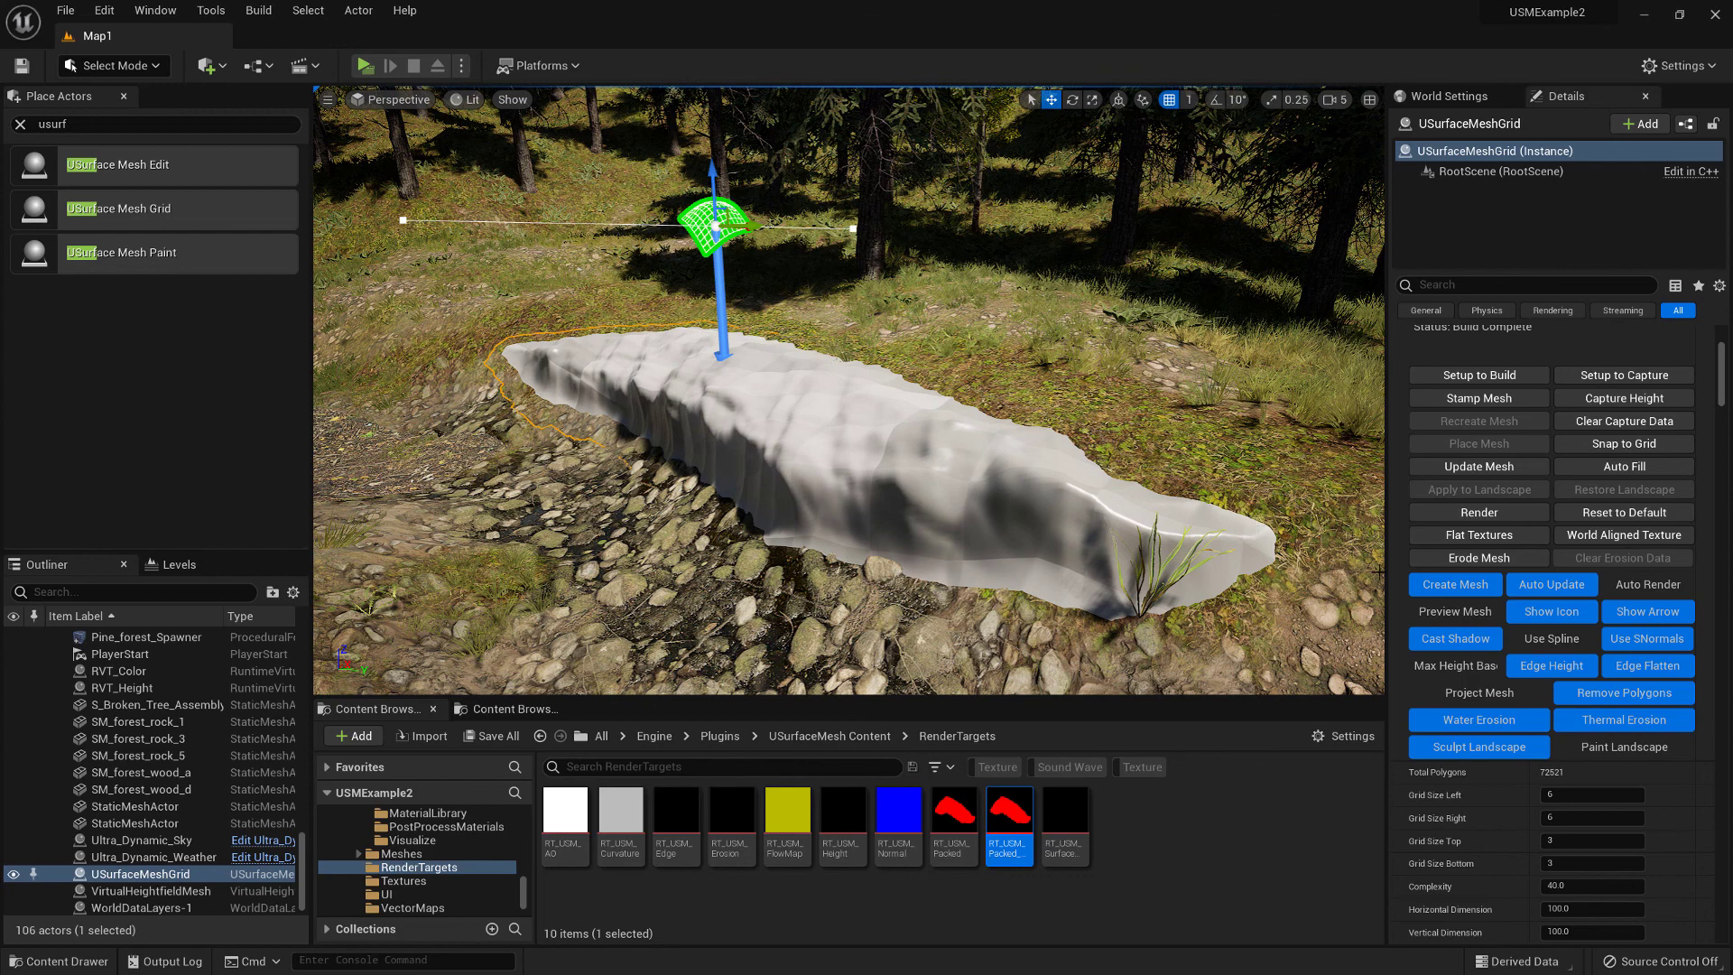
Step: Select the existing mud bank static mesh across the creek and locate its M_MudMoundMat1 instance in the Content Browser
mouse_move(993, 398)
right_mouse_down()
mouse_move(1282, 416)
mouse_move(1264, 496)
right_mouse_up()
left_click(1179, 491)
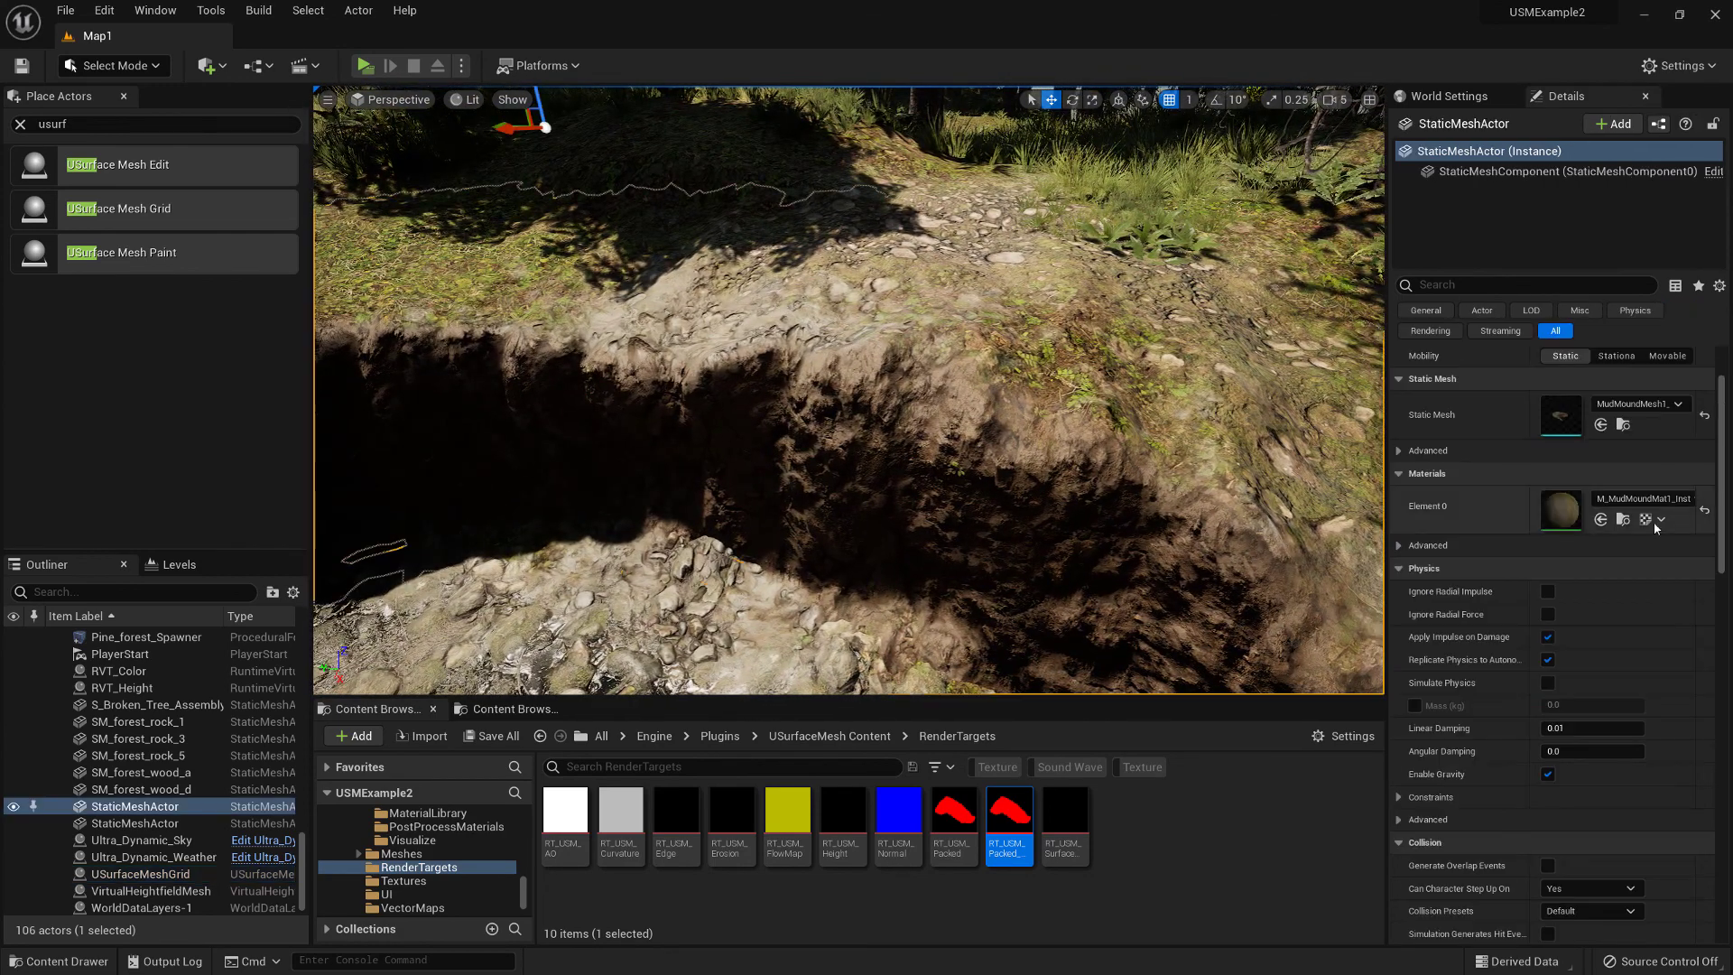
left_click(1623, 520)
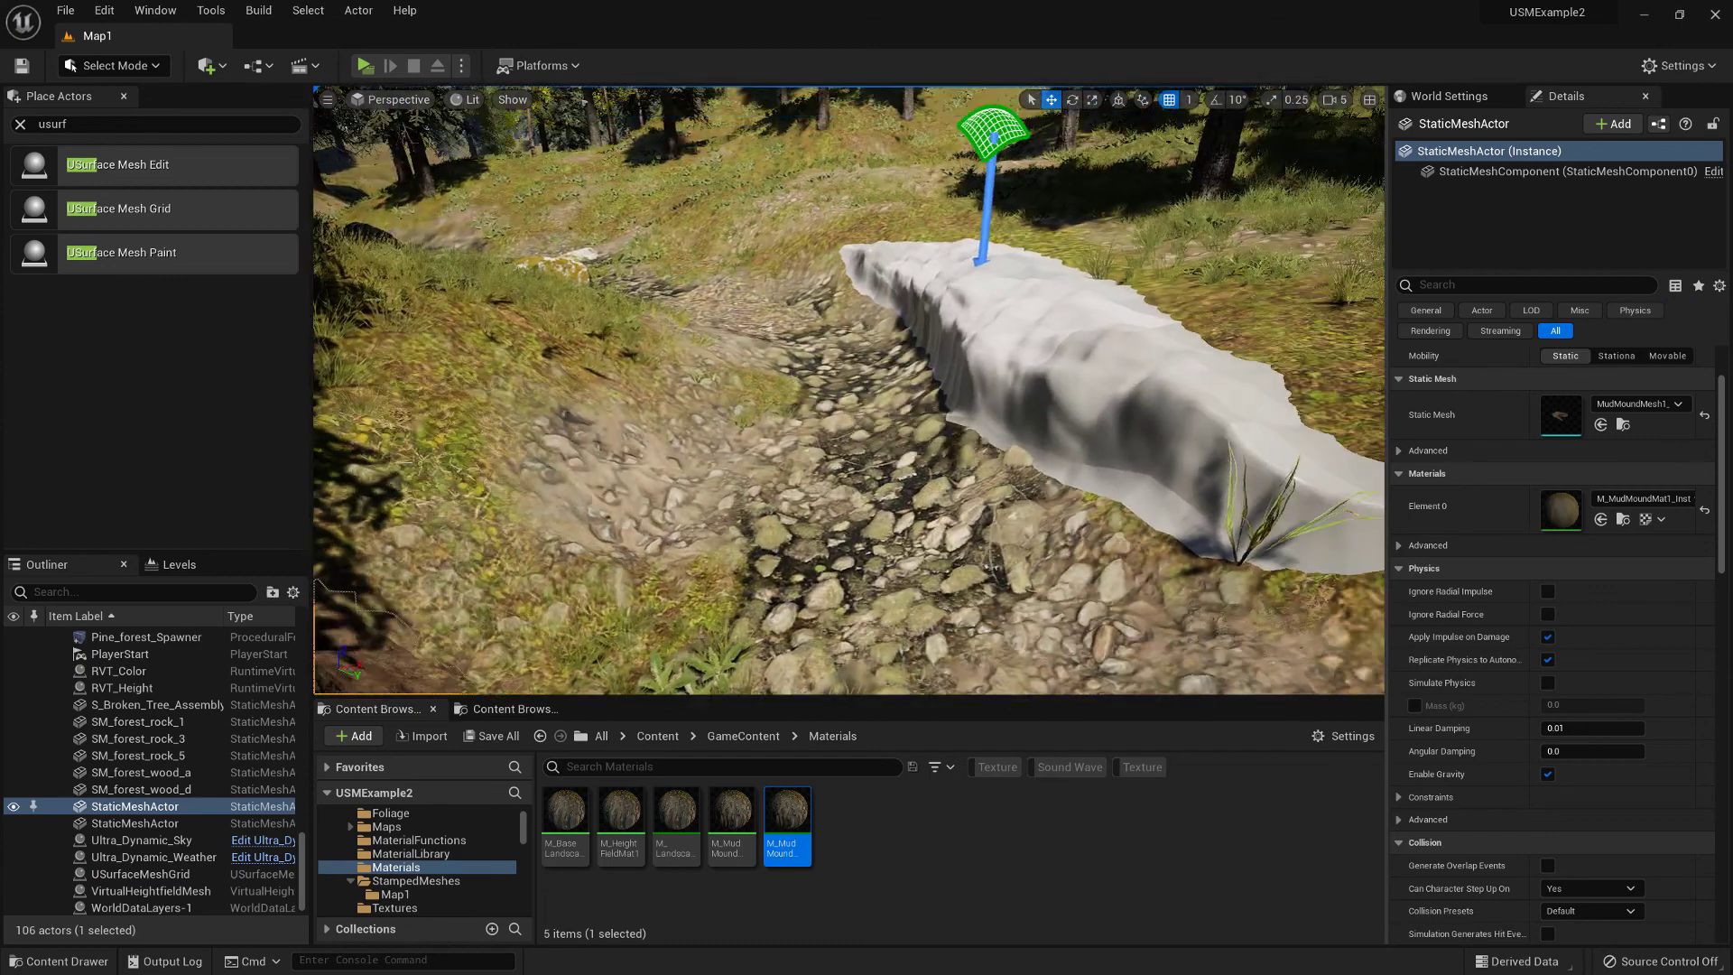
Step: Assign the located mud mound material instance as the Material of the USurfaceMeshGrid on the creek bank
right_click_drag(836, 469, 1137, 455)
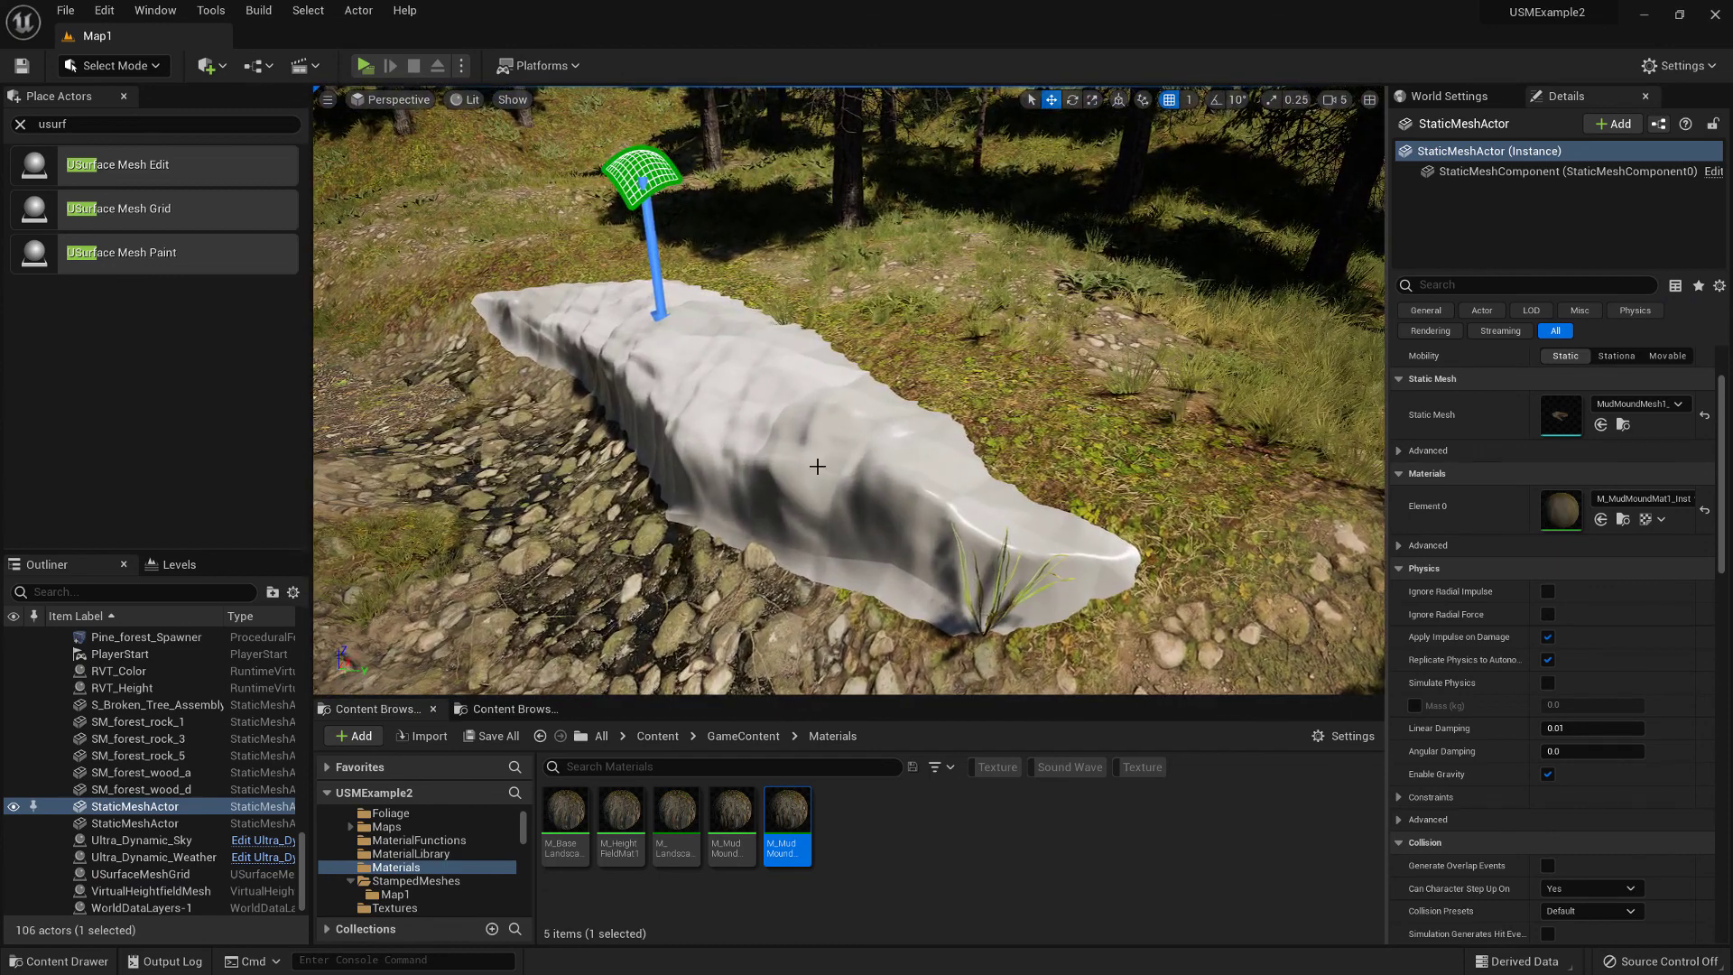
left_click(818, 466)
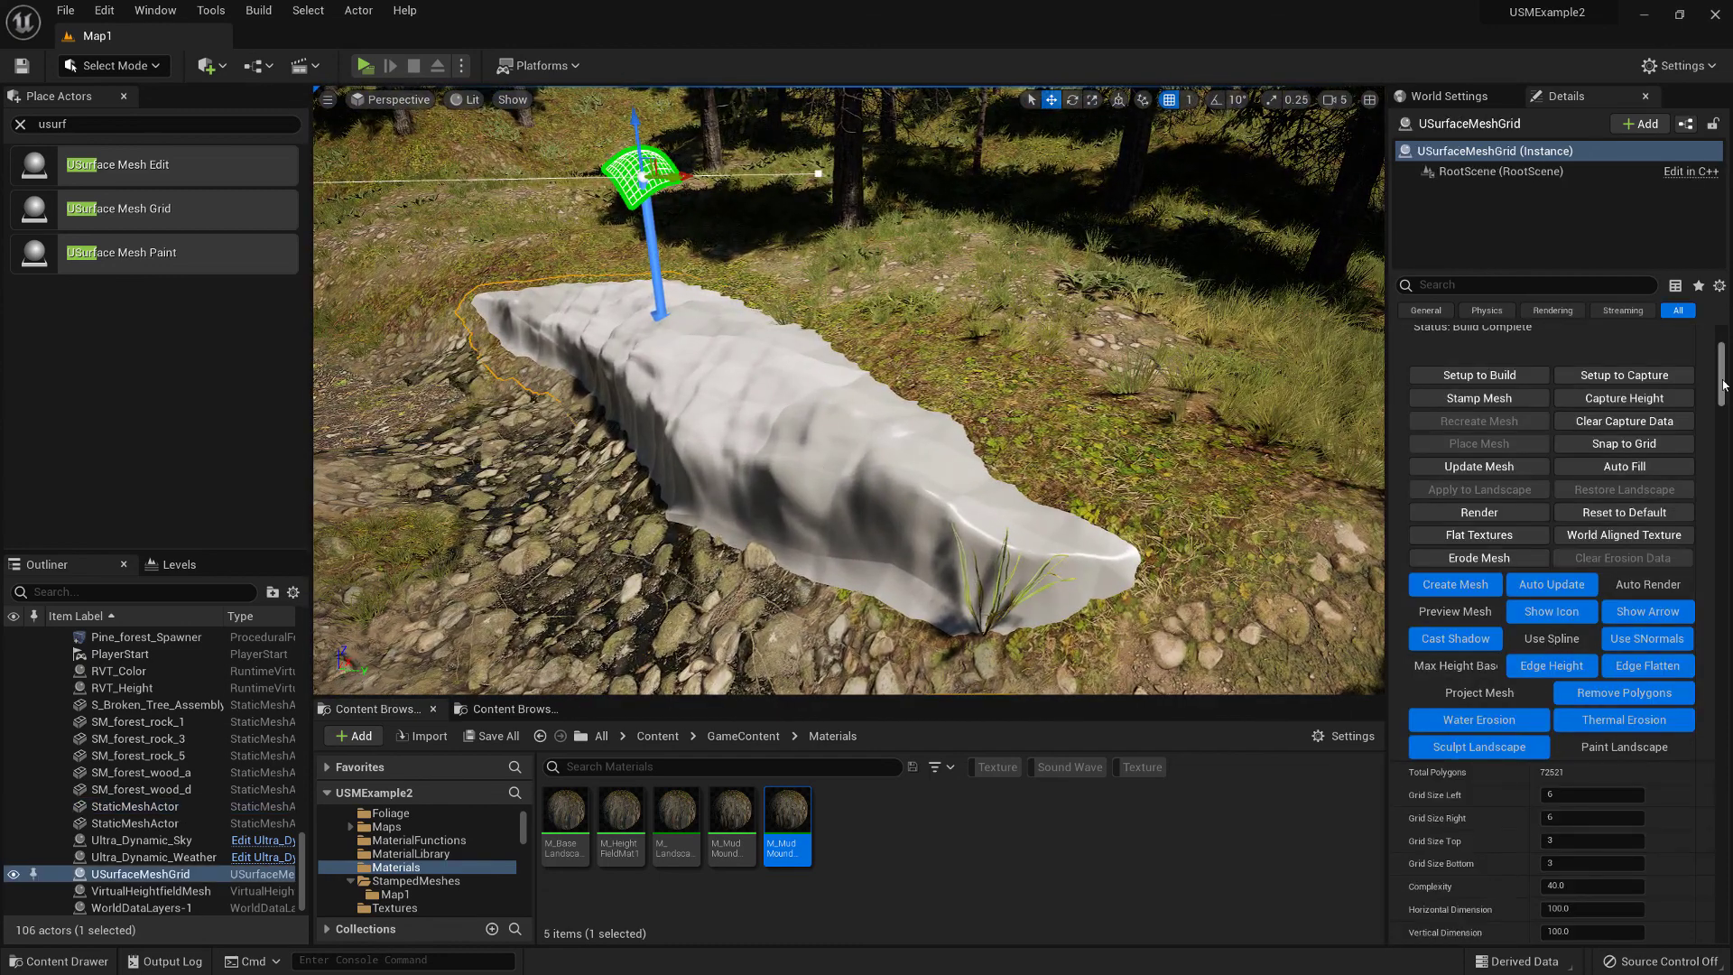
left_click_drag(1721, 385, 1697, 756)
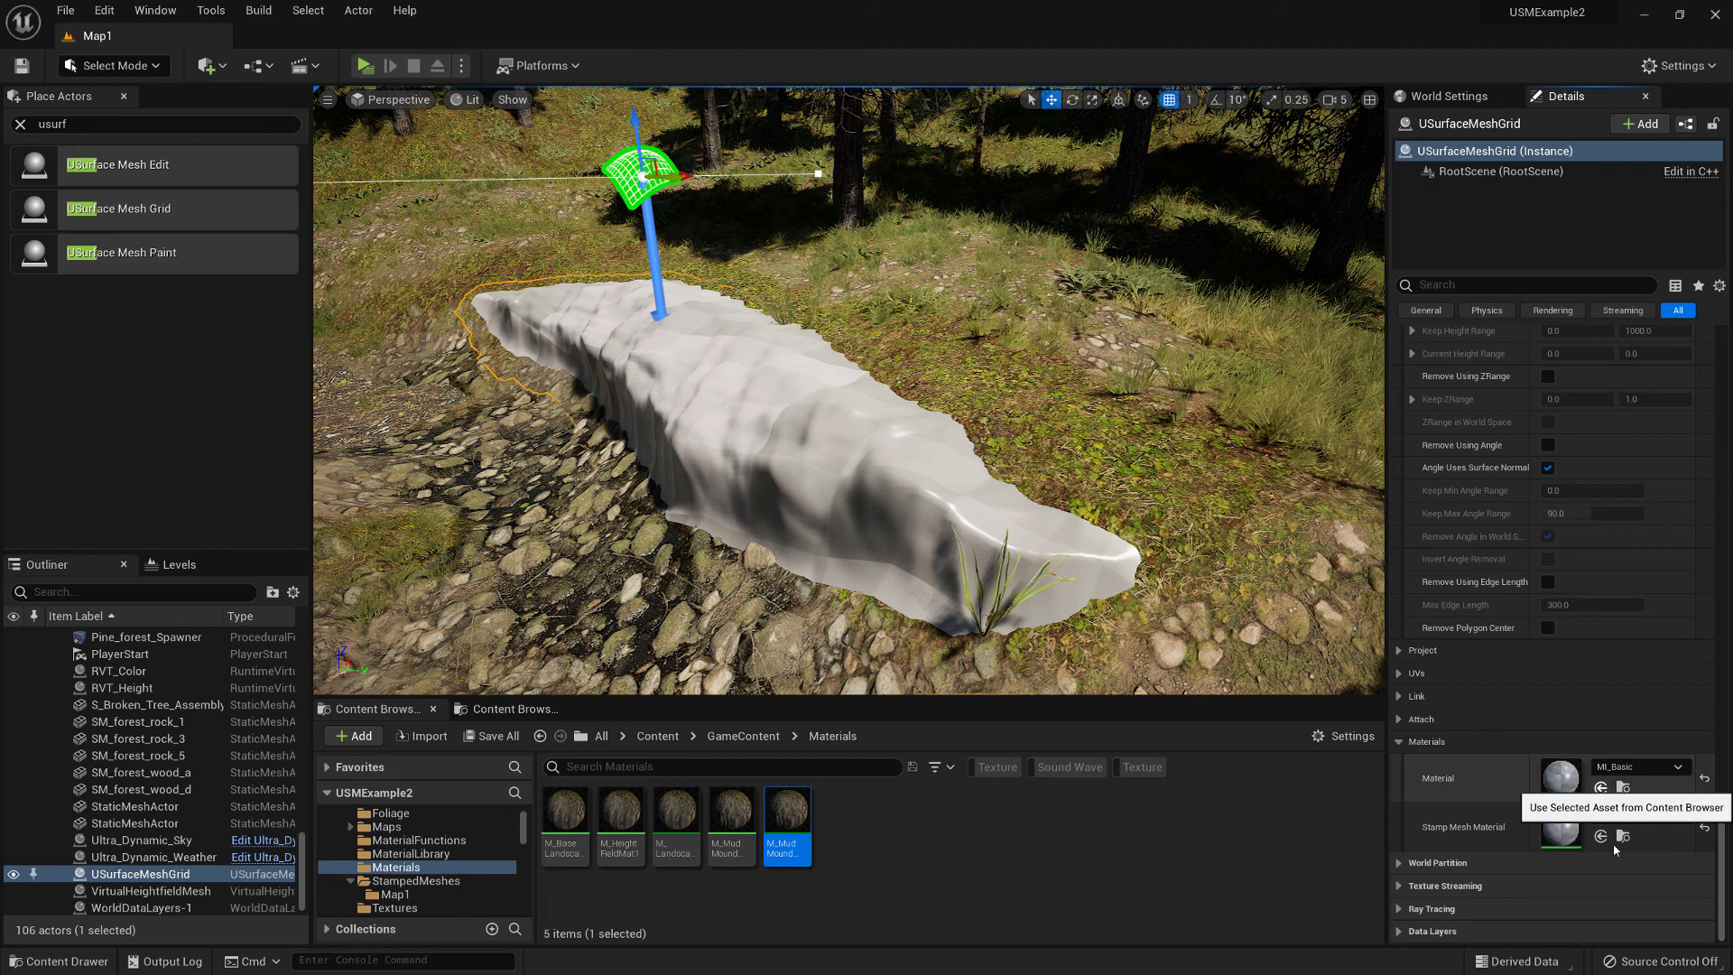
left_click(1601, 787)
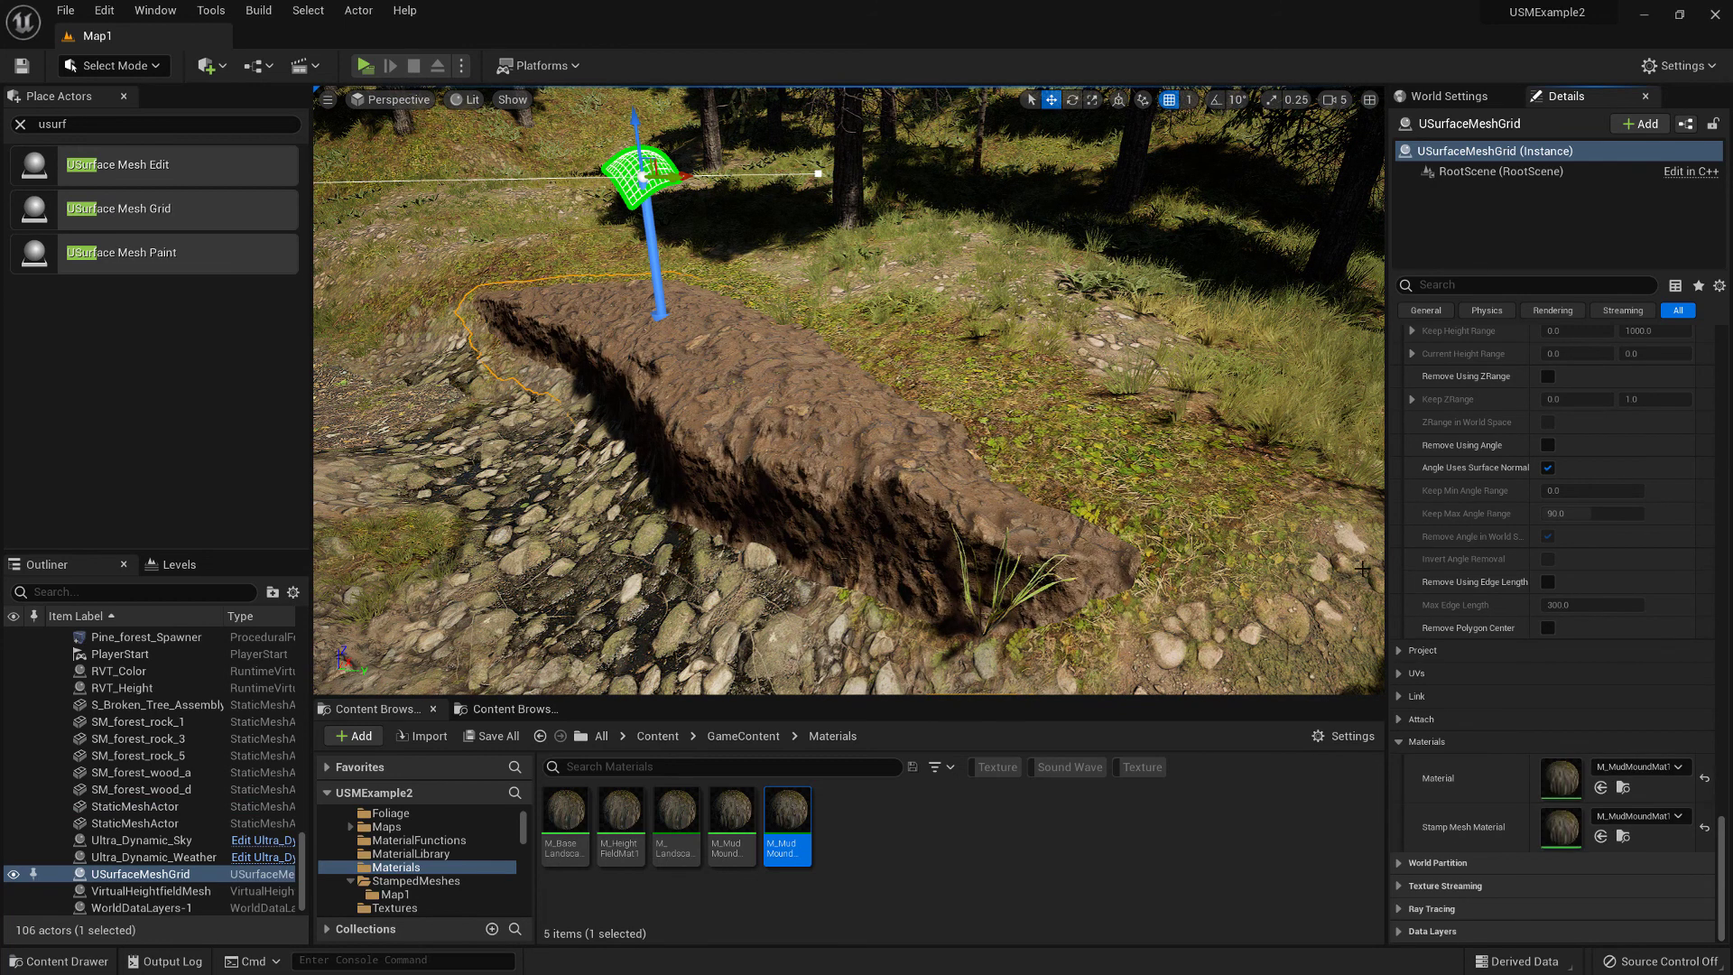
Step: Enable Set Vertex Colors with Vertex Red Color as Surface Angle in the grid's Render Textures settings, and render the grid mesh
left_click_drag(1722, 784, 1727, 374)
scroll(1474, 572, "down", 15)
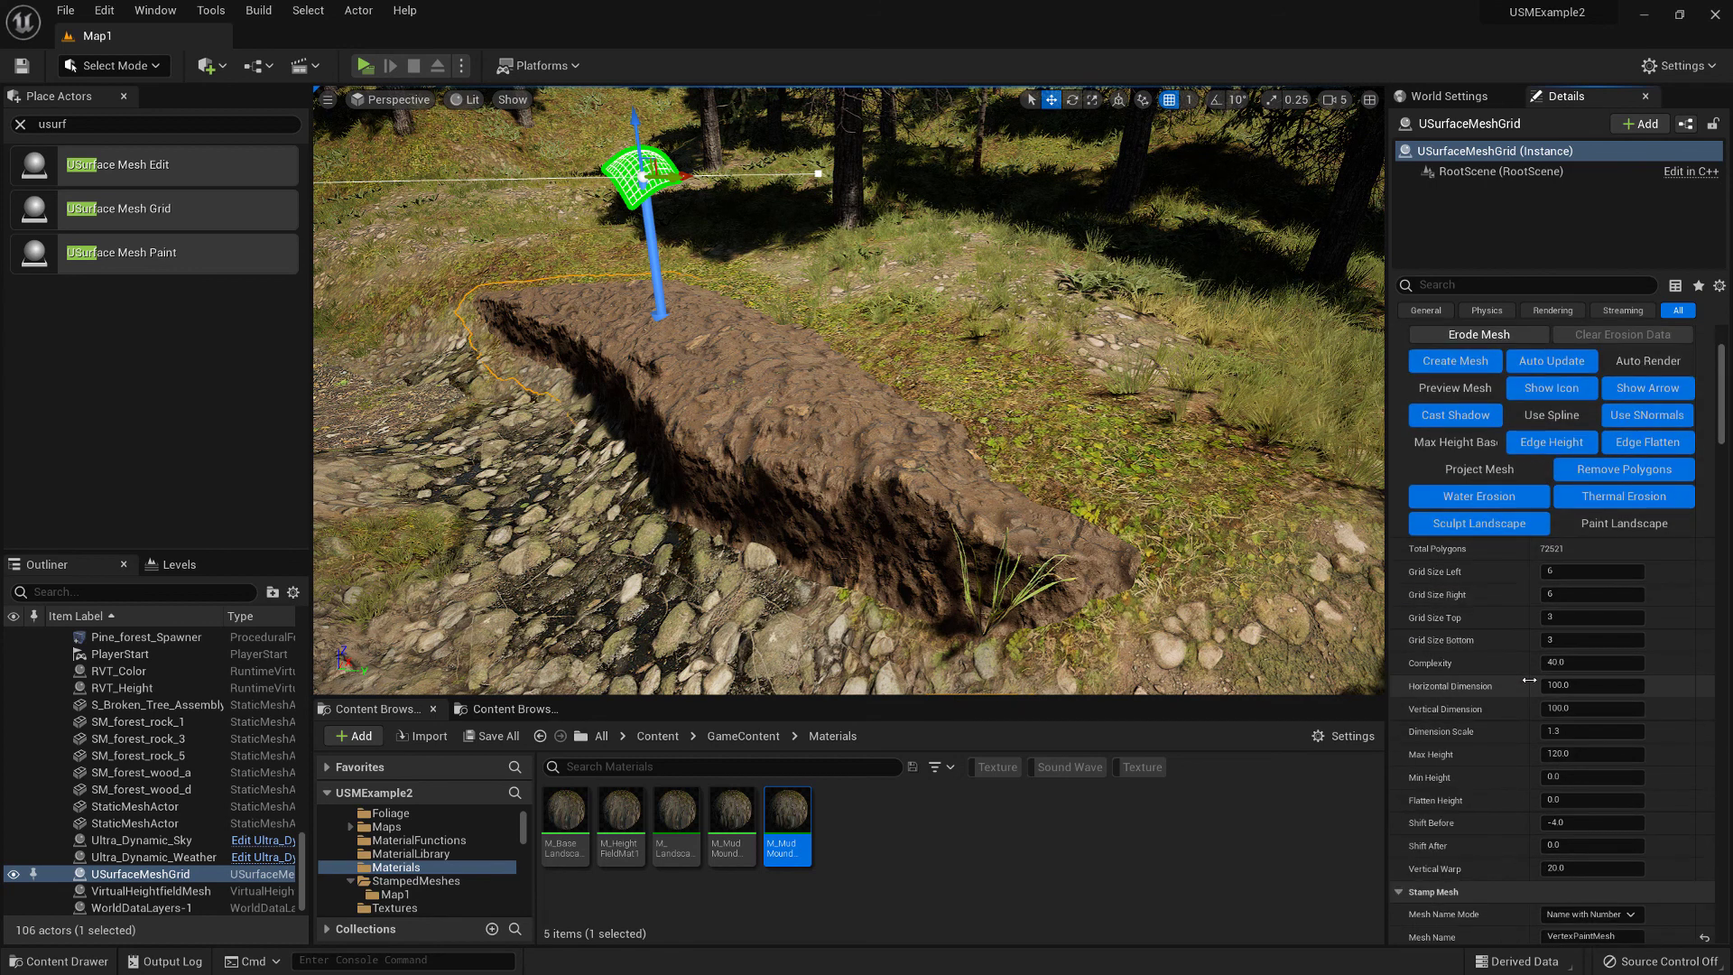
scroll(1453, 585, "down", 2)
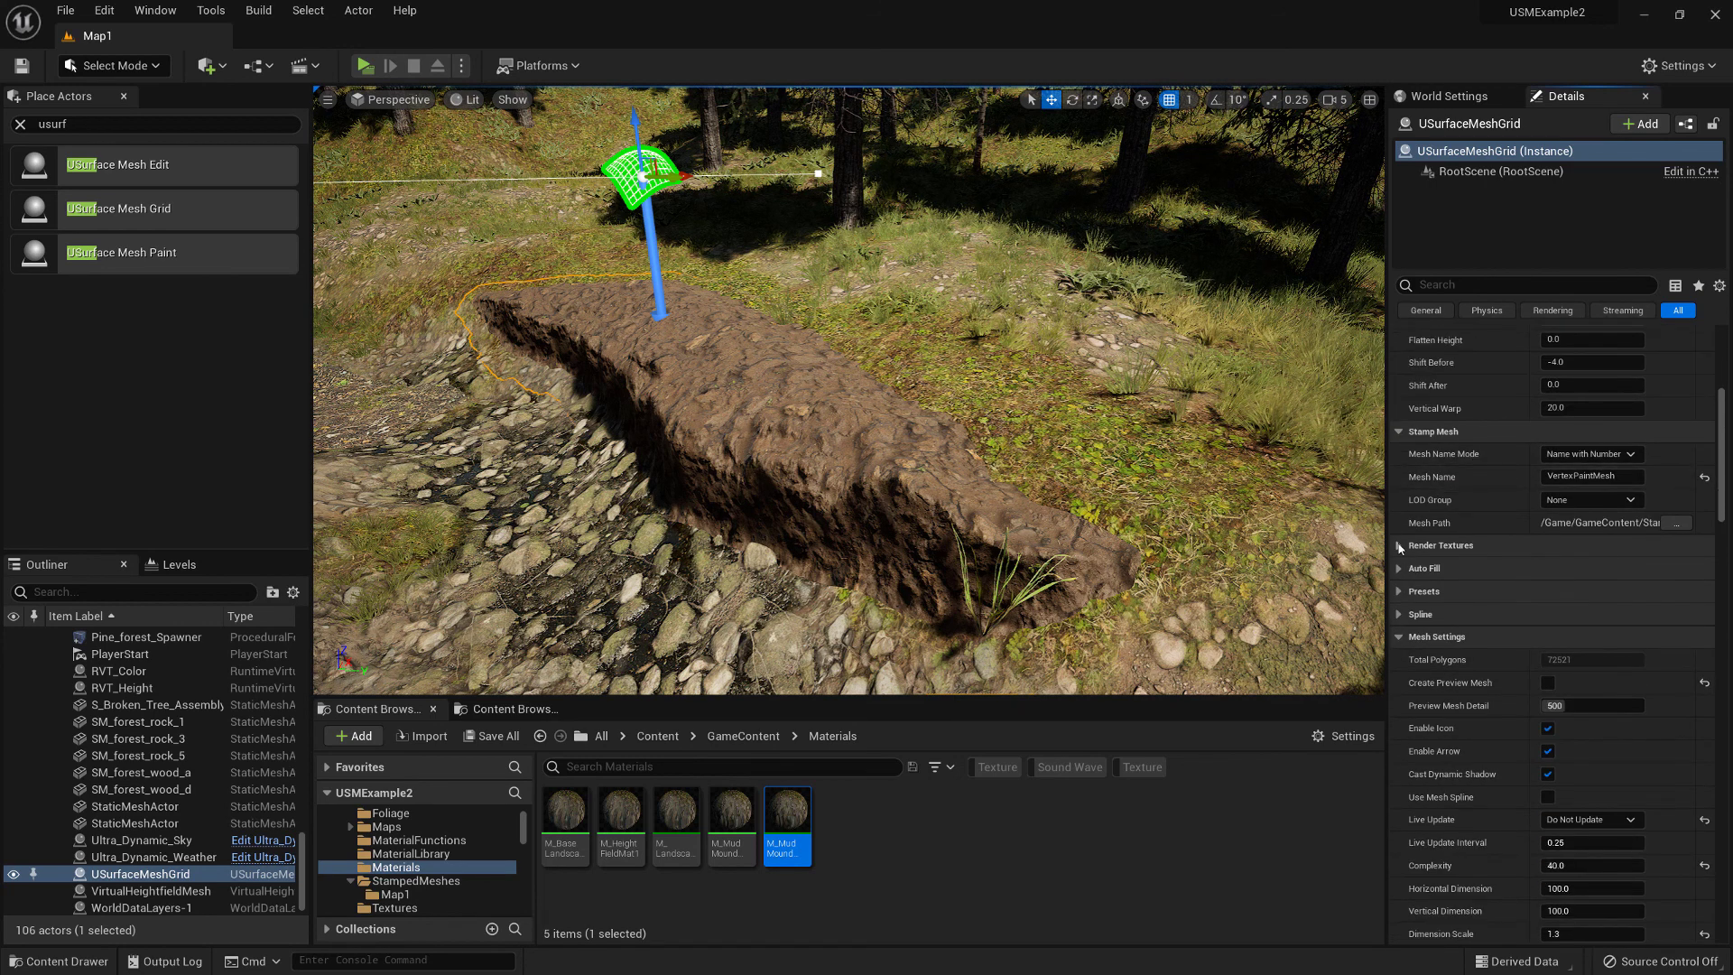
left_click(1401, 547)
scroll(1476, 719, "down", 10)
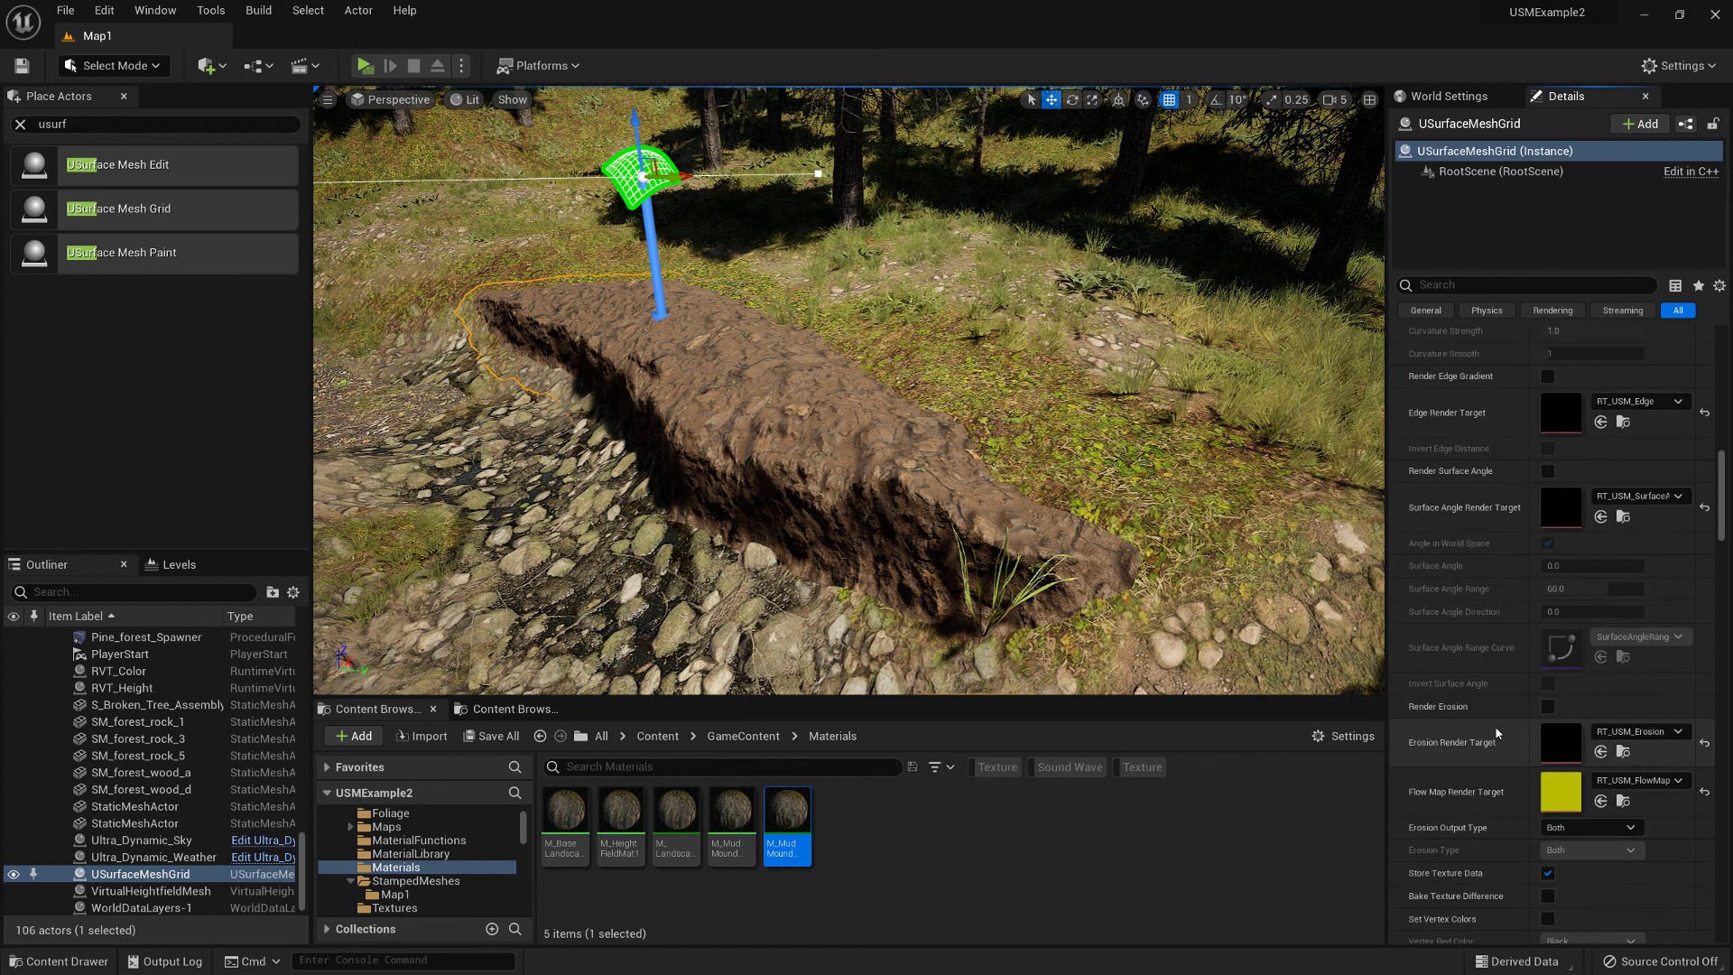
scroll(1496, 733, "down", 6)
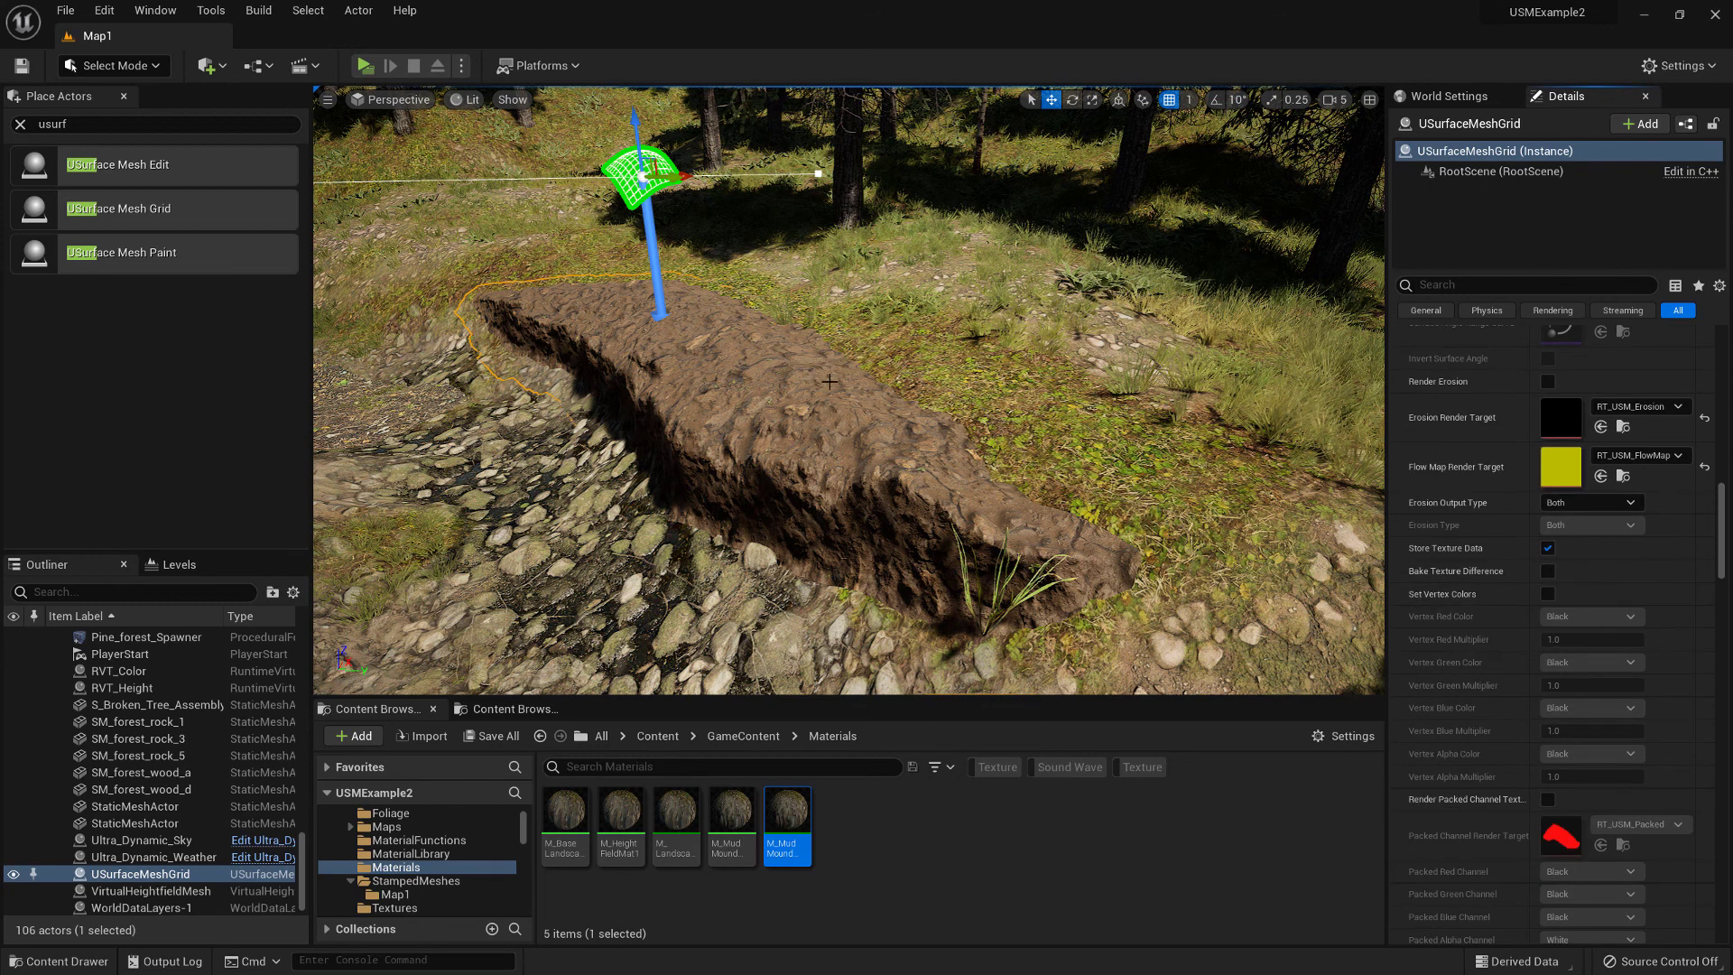
scroll(829, 382, "up", 4)
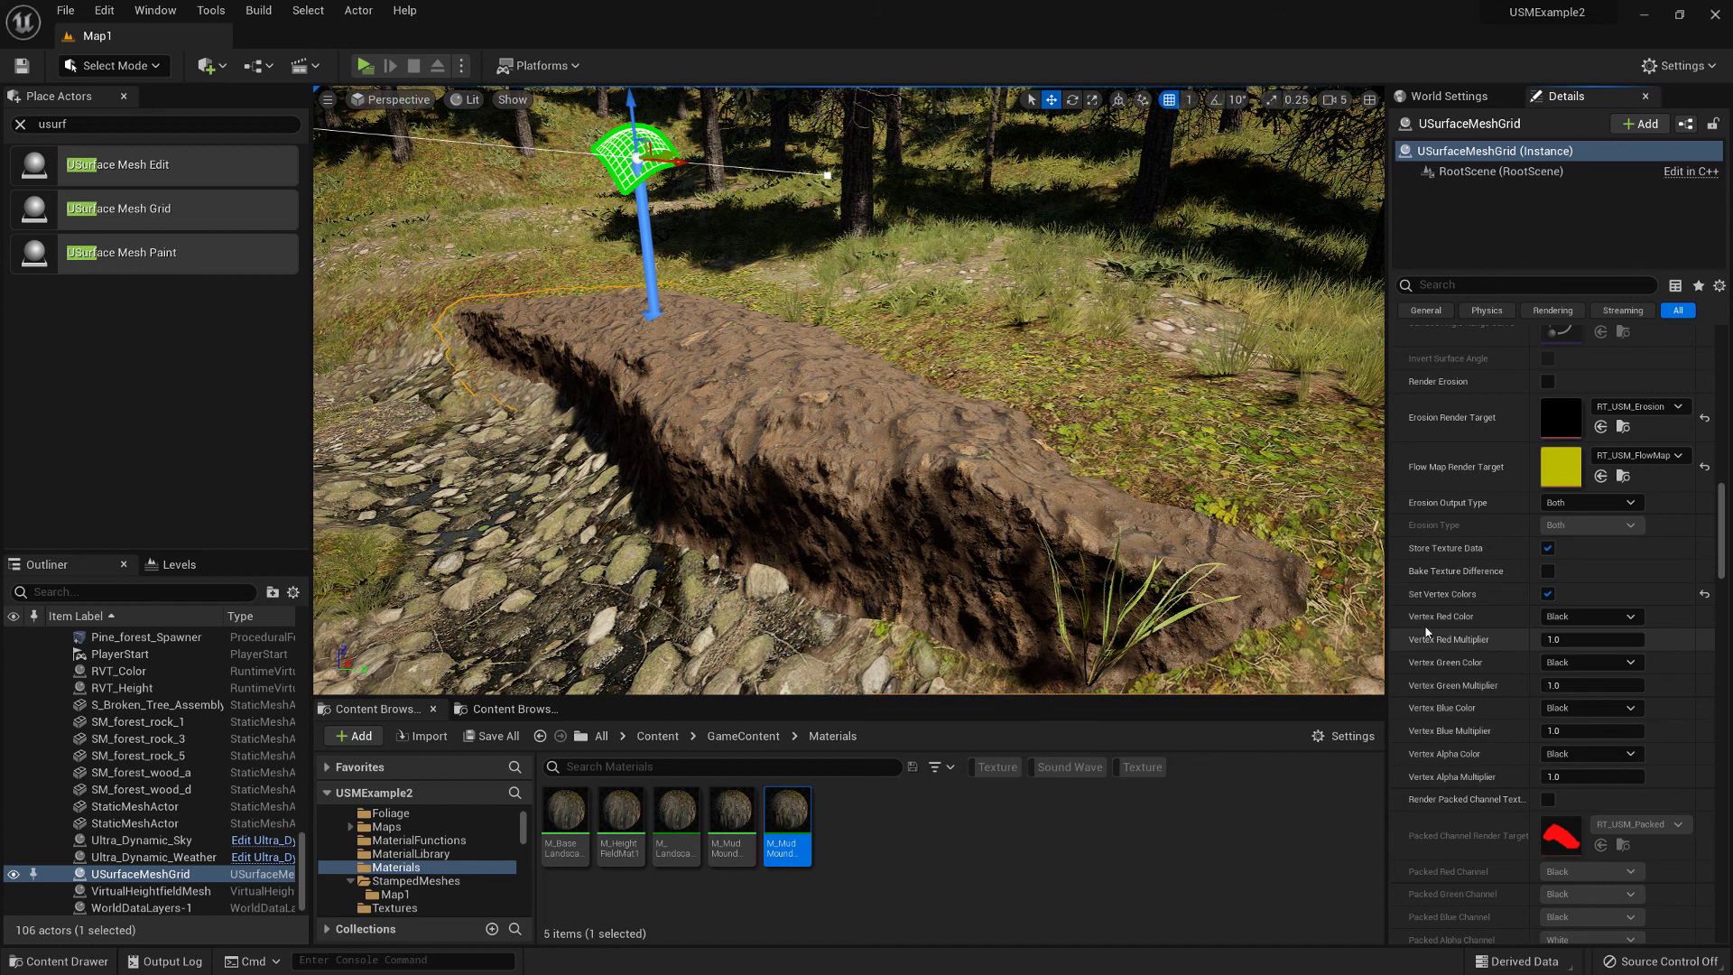
left_click(1548, 594)
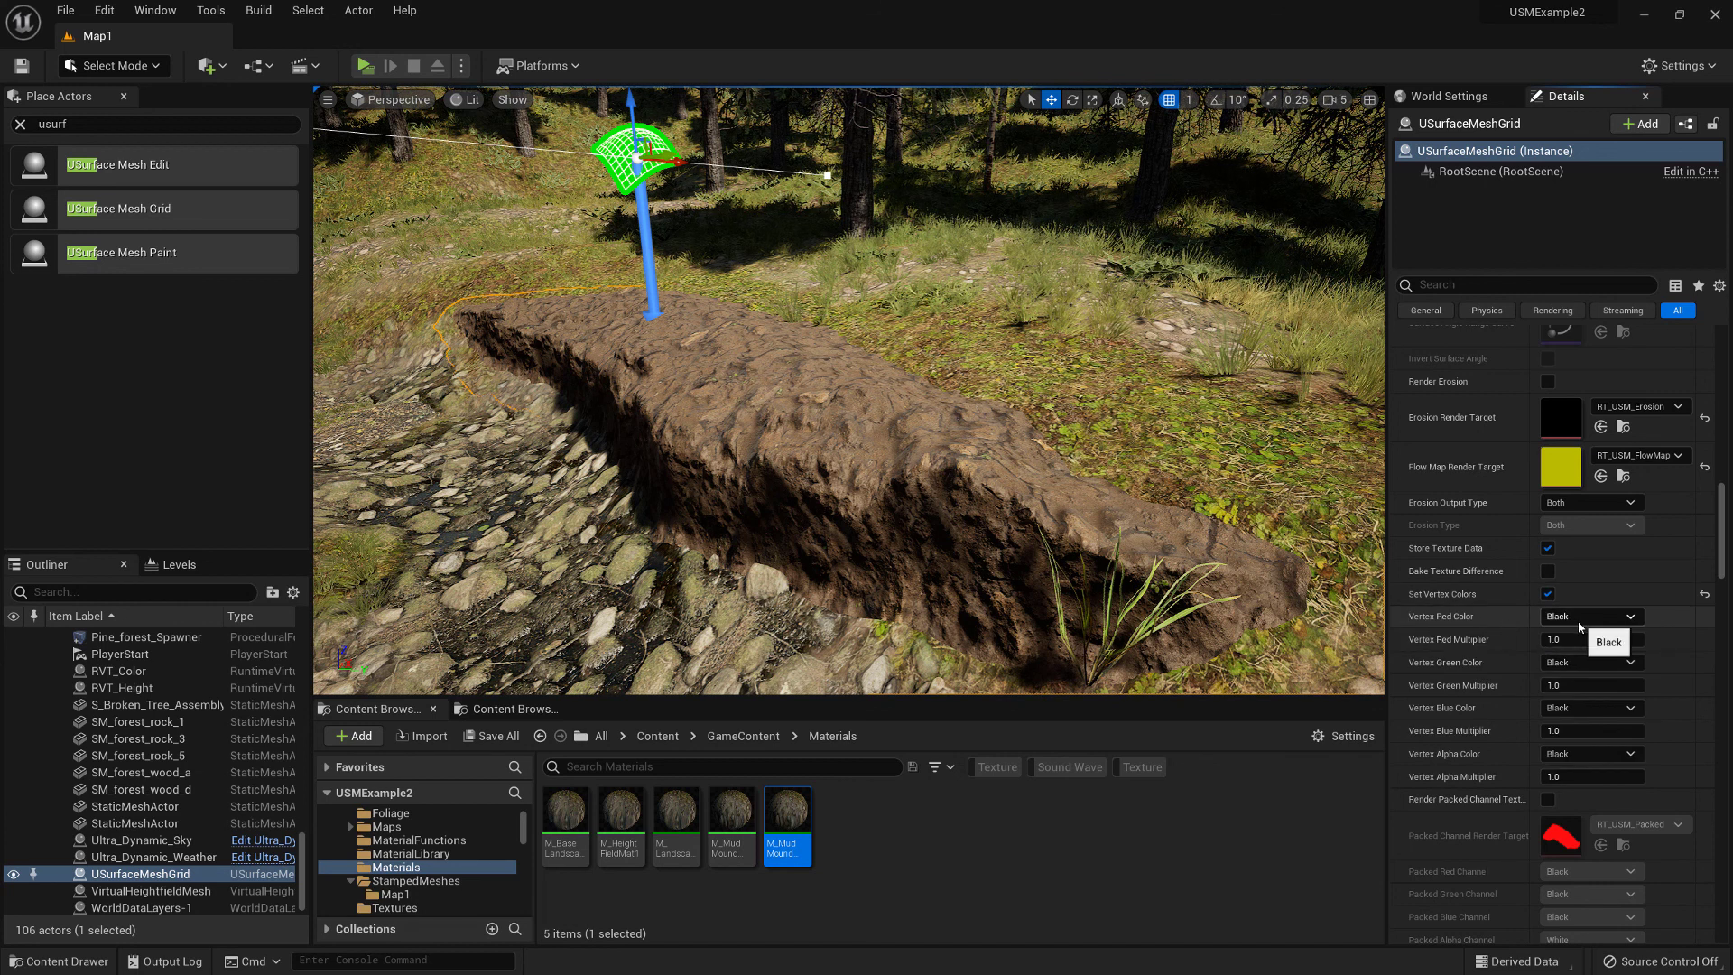
left_click(1580, 622)
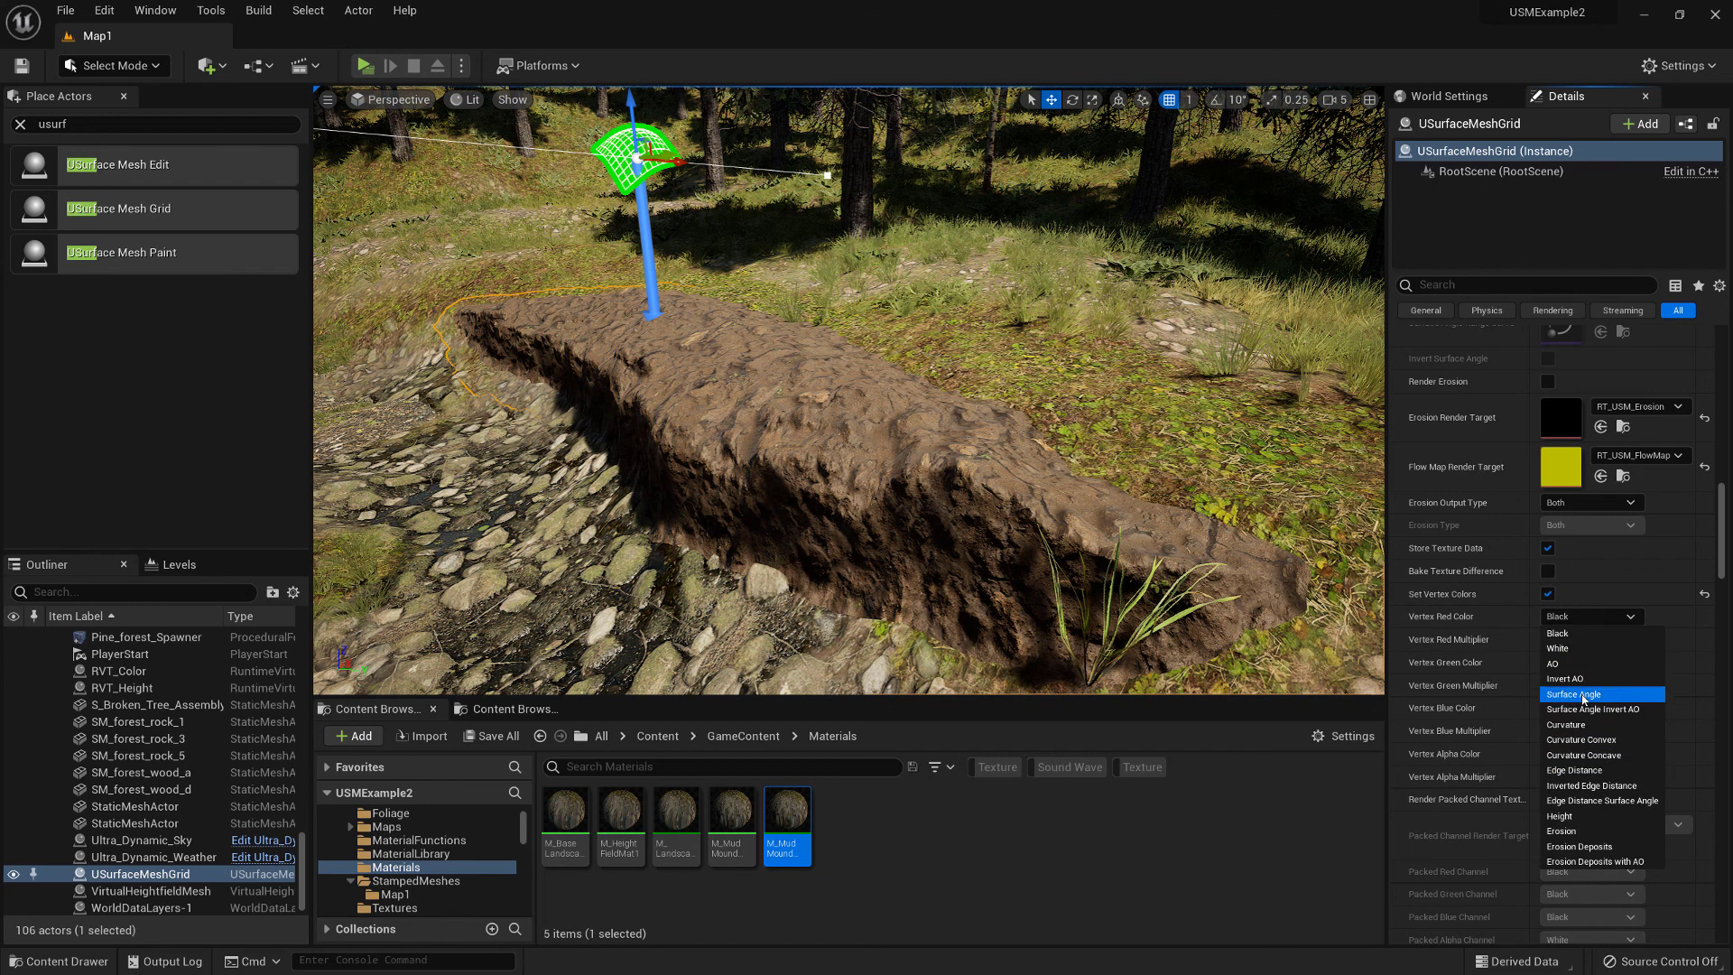
left_click(1584, 695)
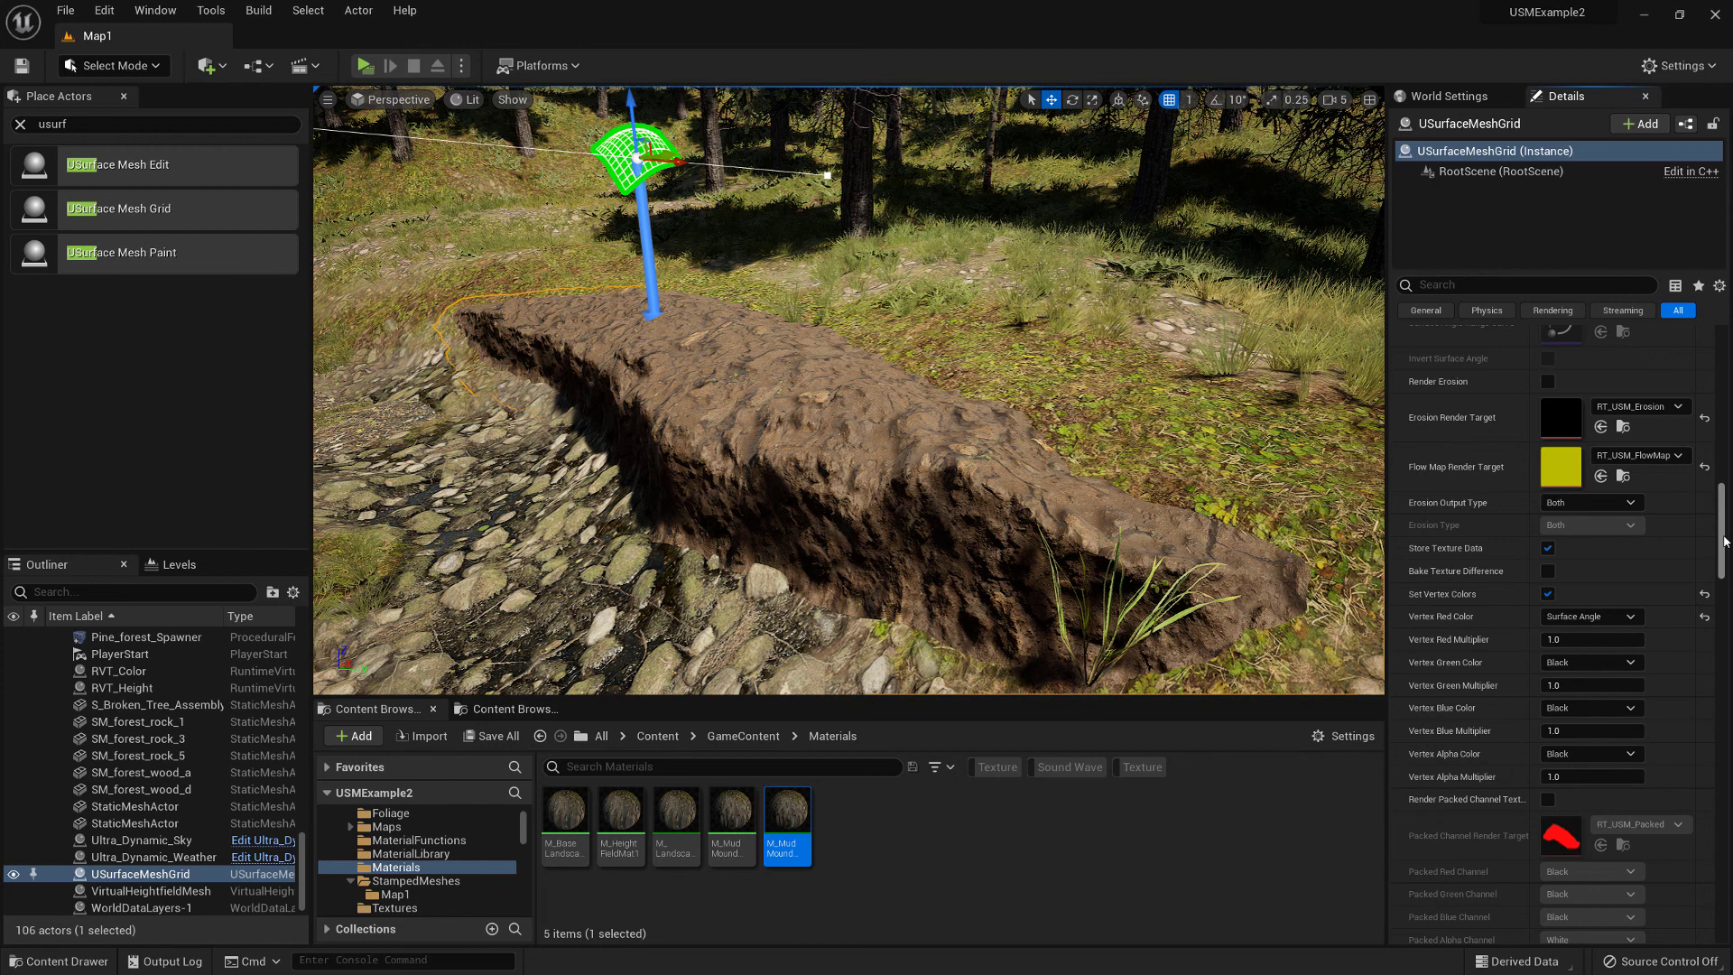
left_click_drag(1724, 542, 1722, 370)
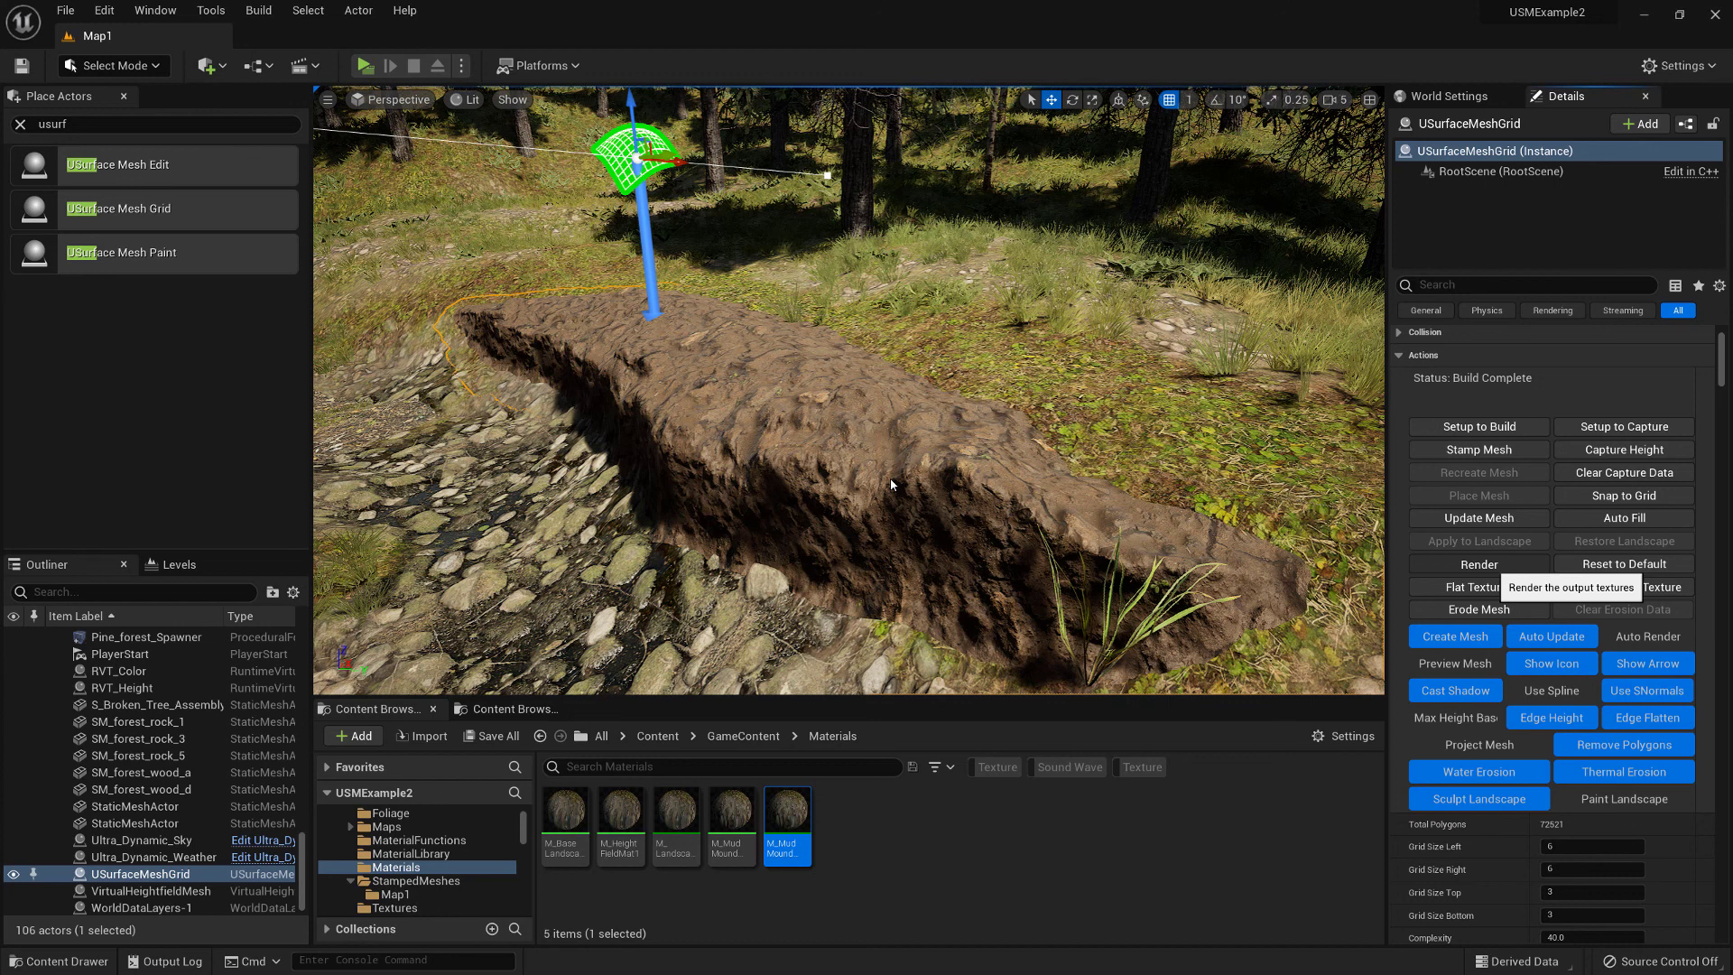
mouse_move(891, 485)
right_mouse_down()
mouse_move(803, 551)
mouse_move(786, 541)
mouse_move(891, 484)
right_mouse_up()
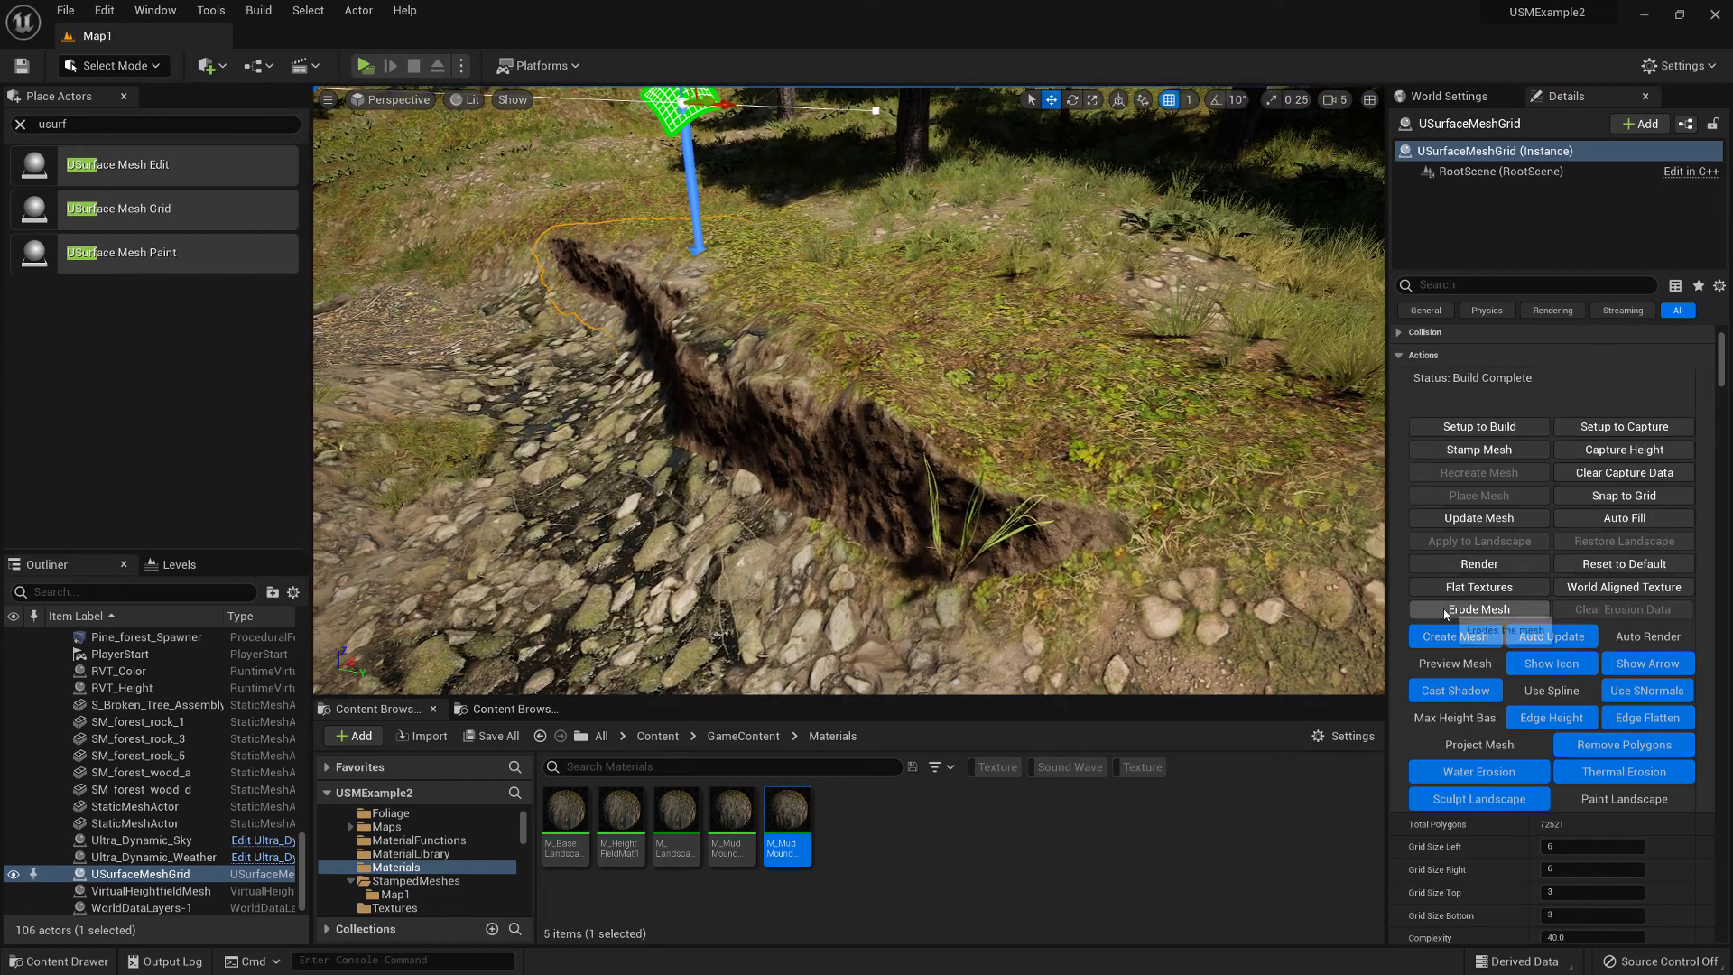
Step: Review the Stamp Mesh settings and stamp the grid as a static mesh using the VertexPaintMesh name
scroll(1447, 615, "down", 10)
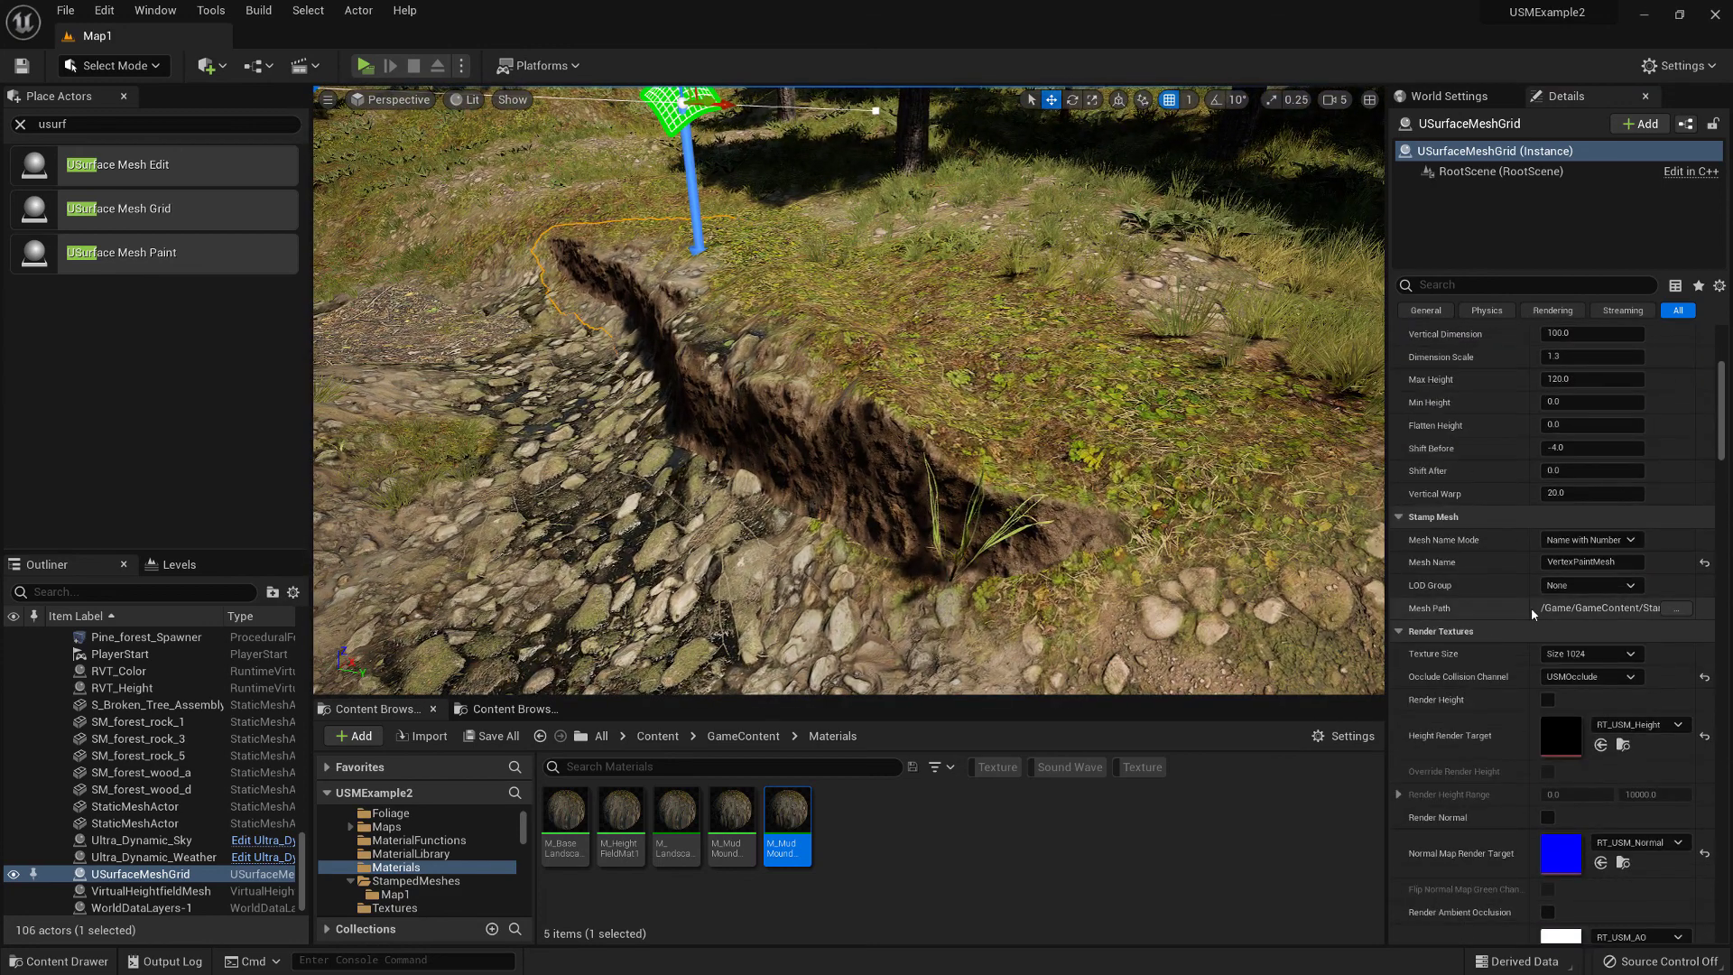
scroll(1532, 615, "up", 10)
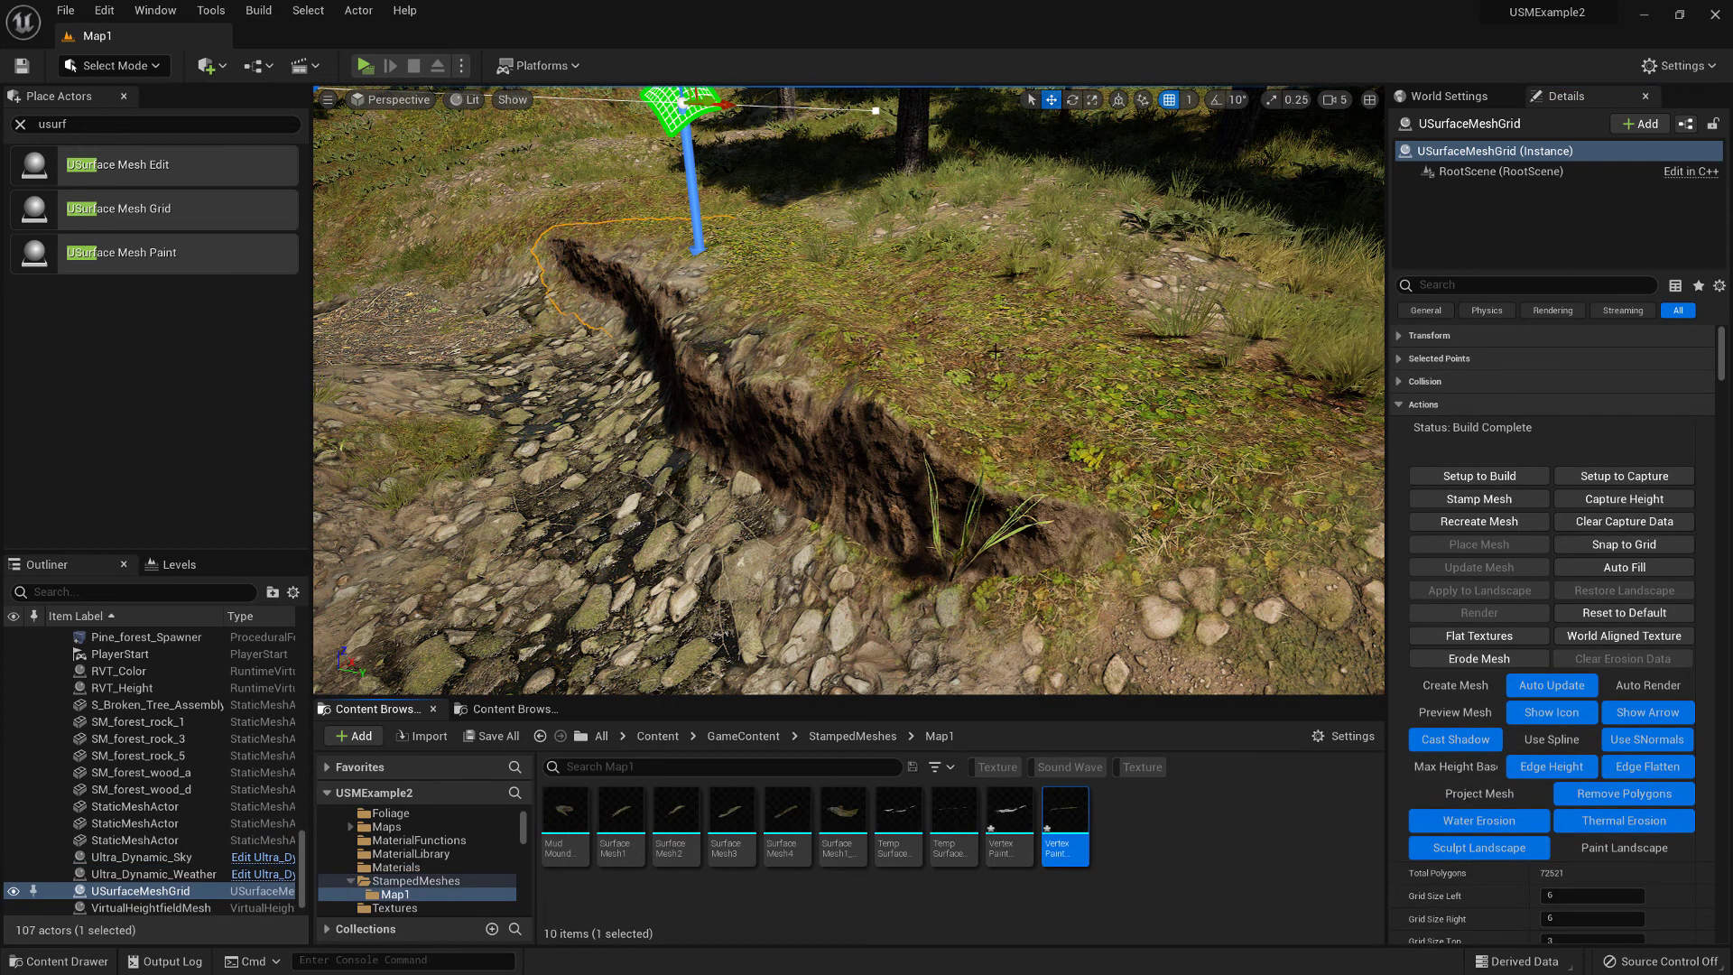
right_click_drag(1085, 437, 1070, 384)
right_click_drag(960, 322, 996, 363)
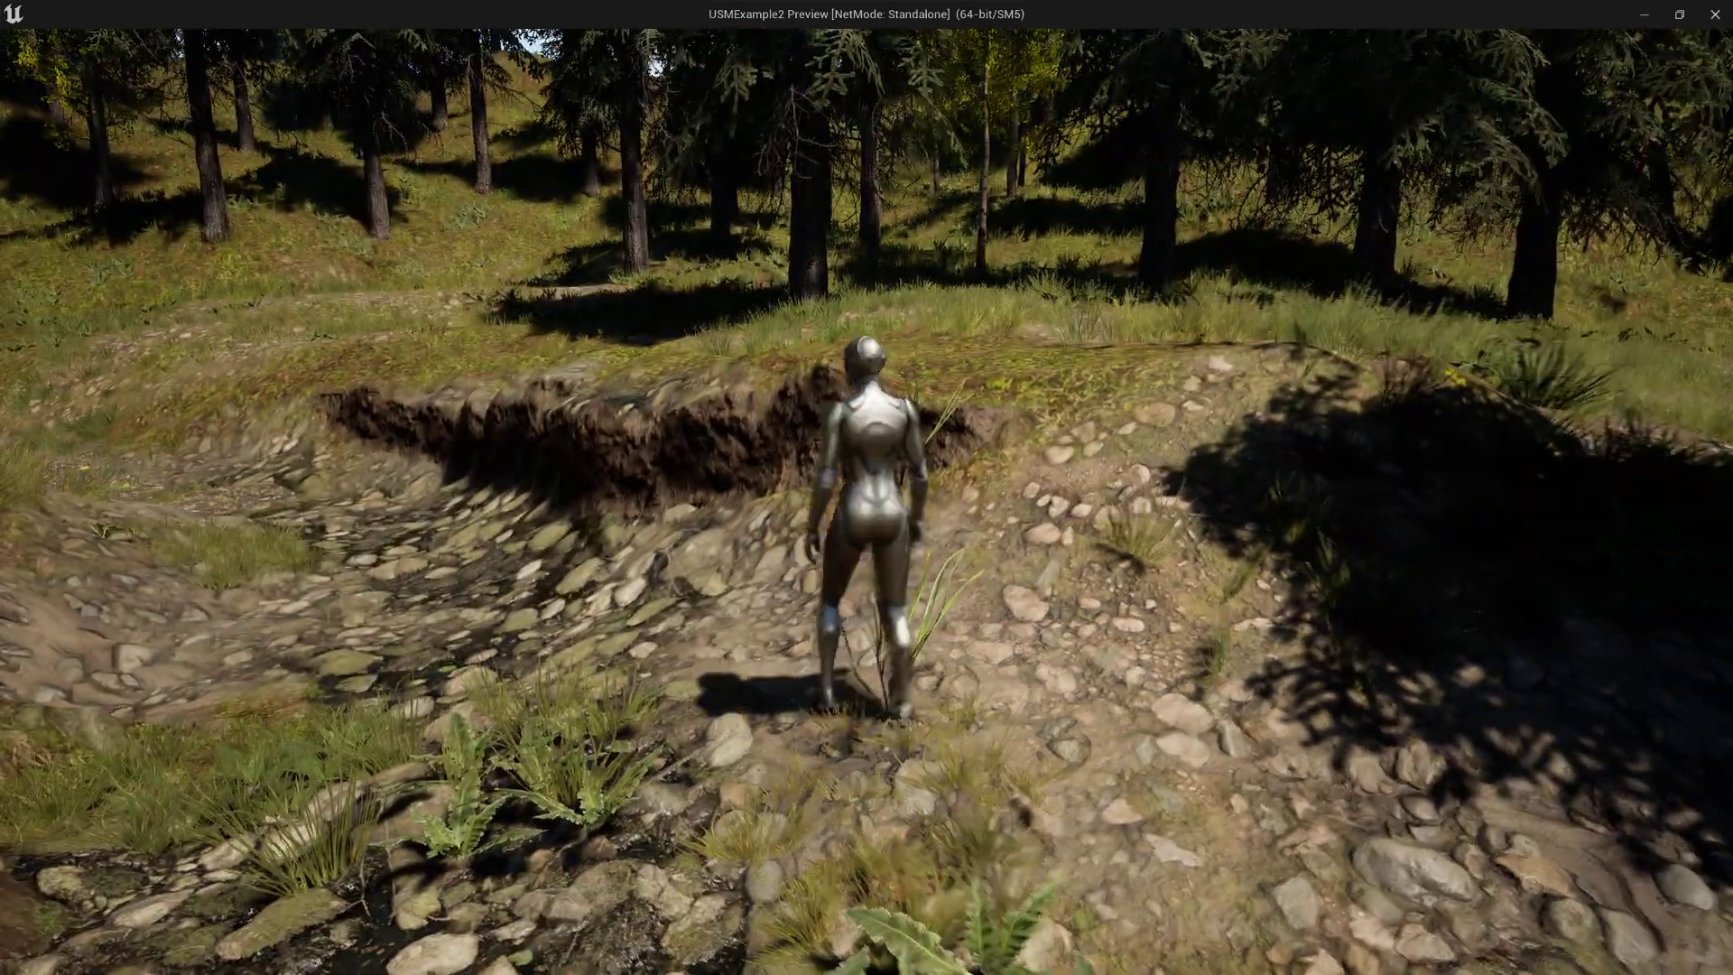
Step: Walk and jump the character around the stamped creek bank in the standalone preview to examine its terrain blending
key("w")
key("w")
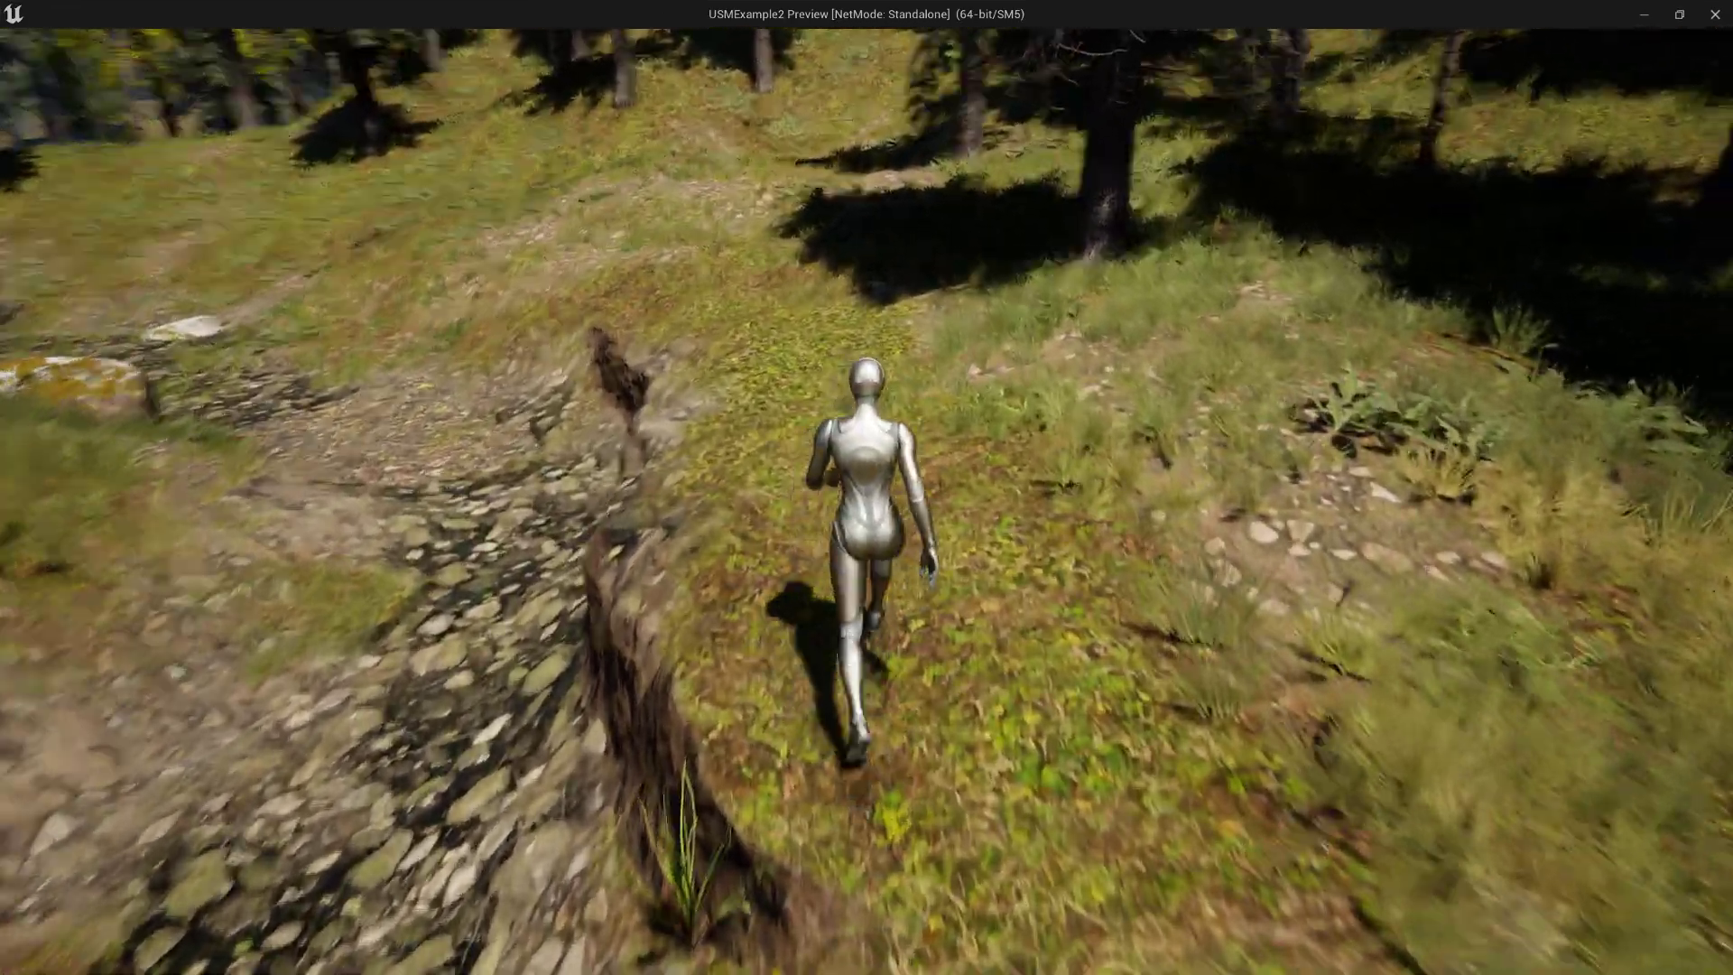
key("w")
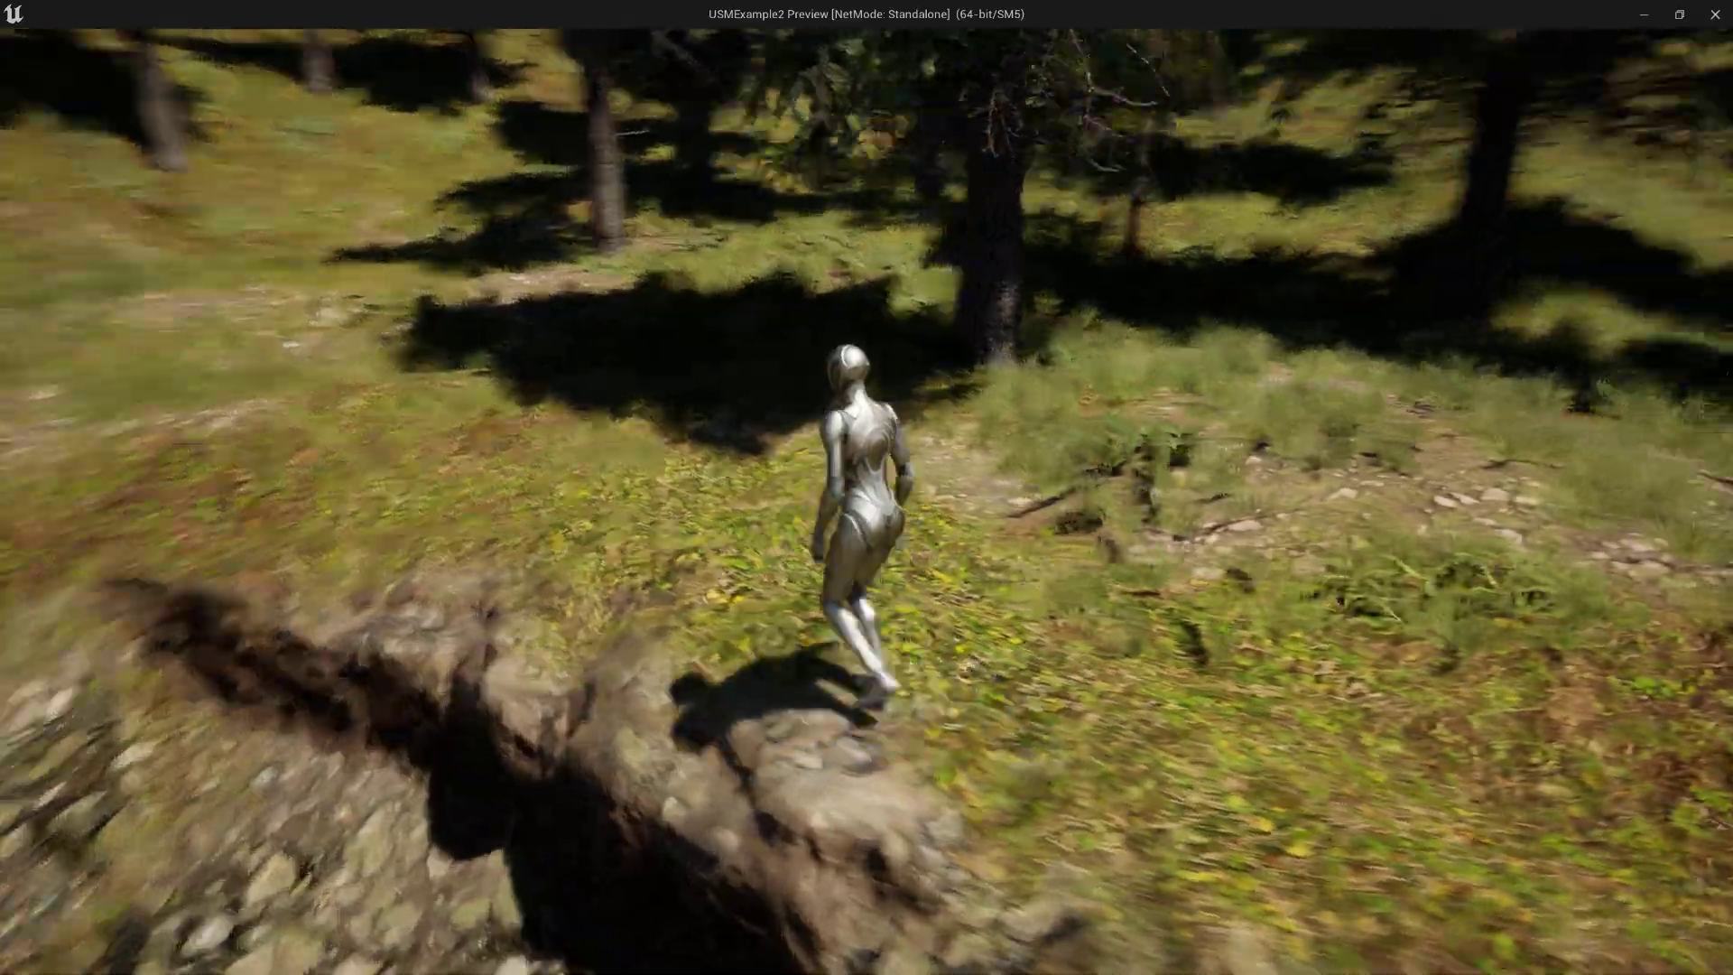
key("s")
key("d")
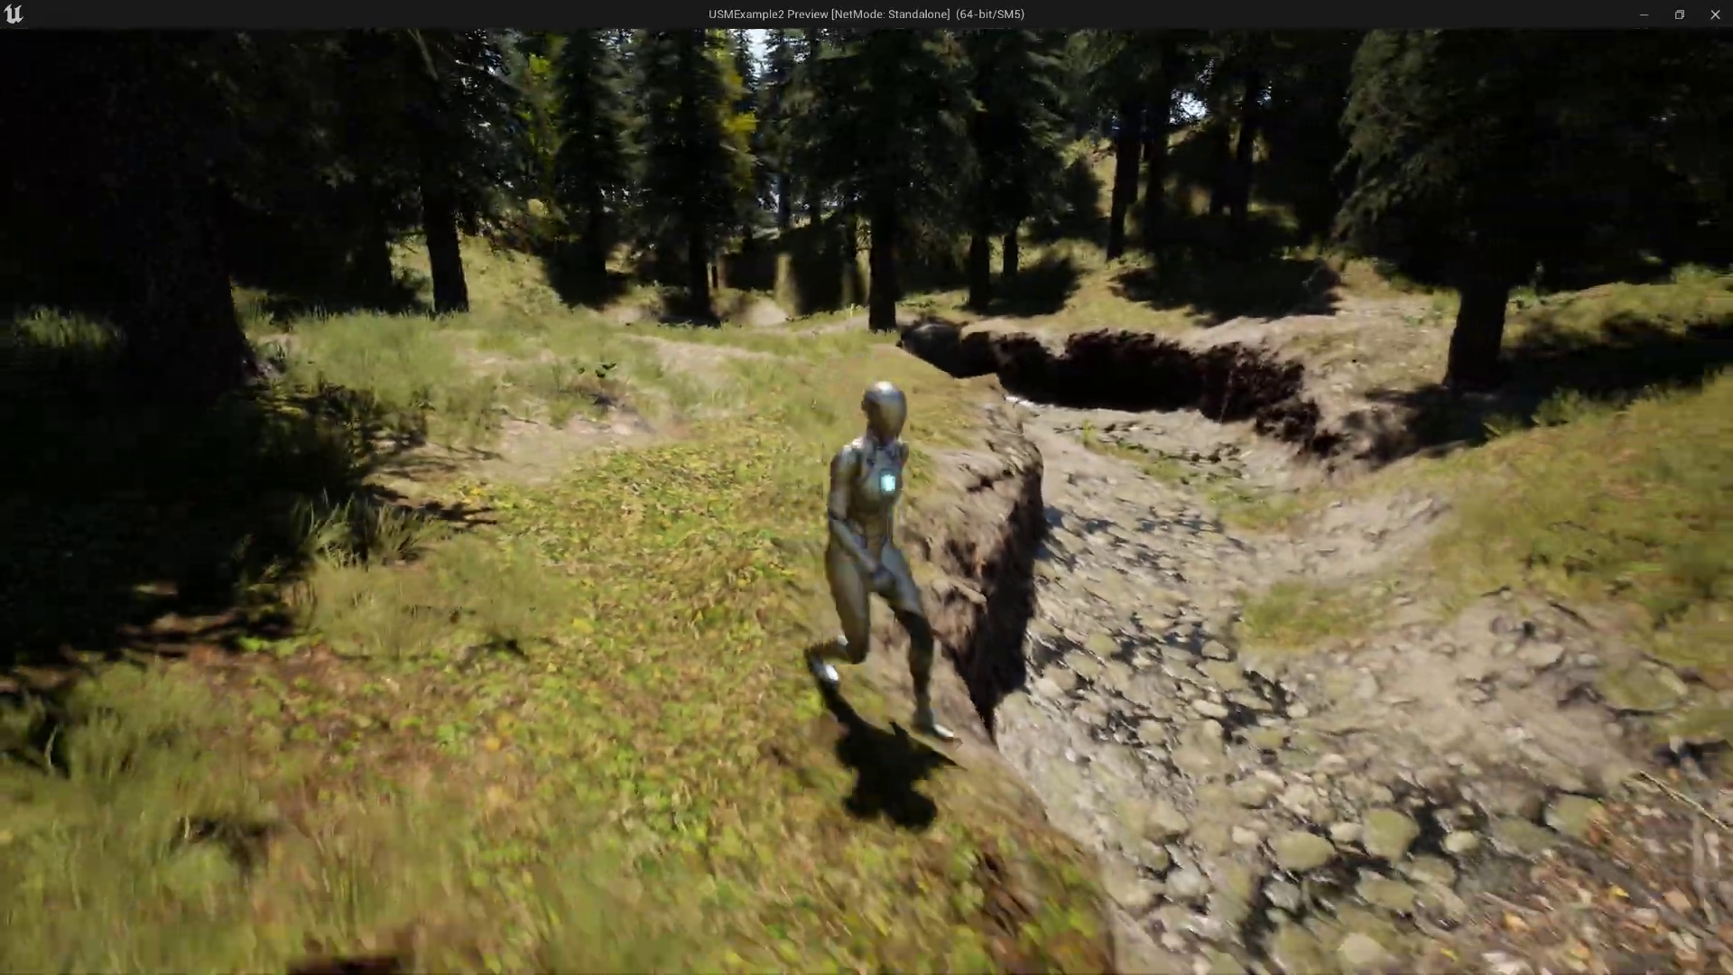
key("space")
key("d")
key("w")
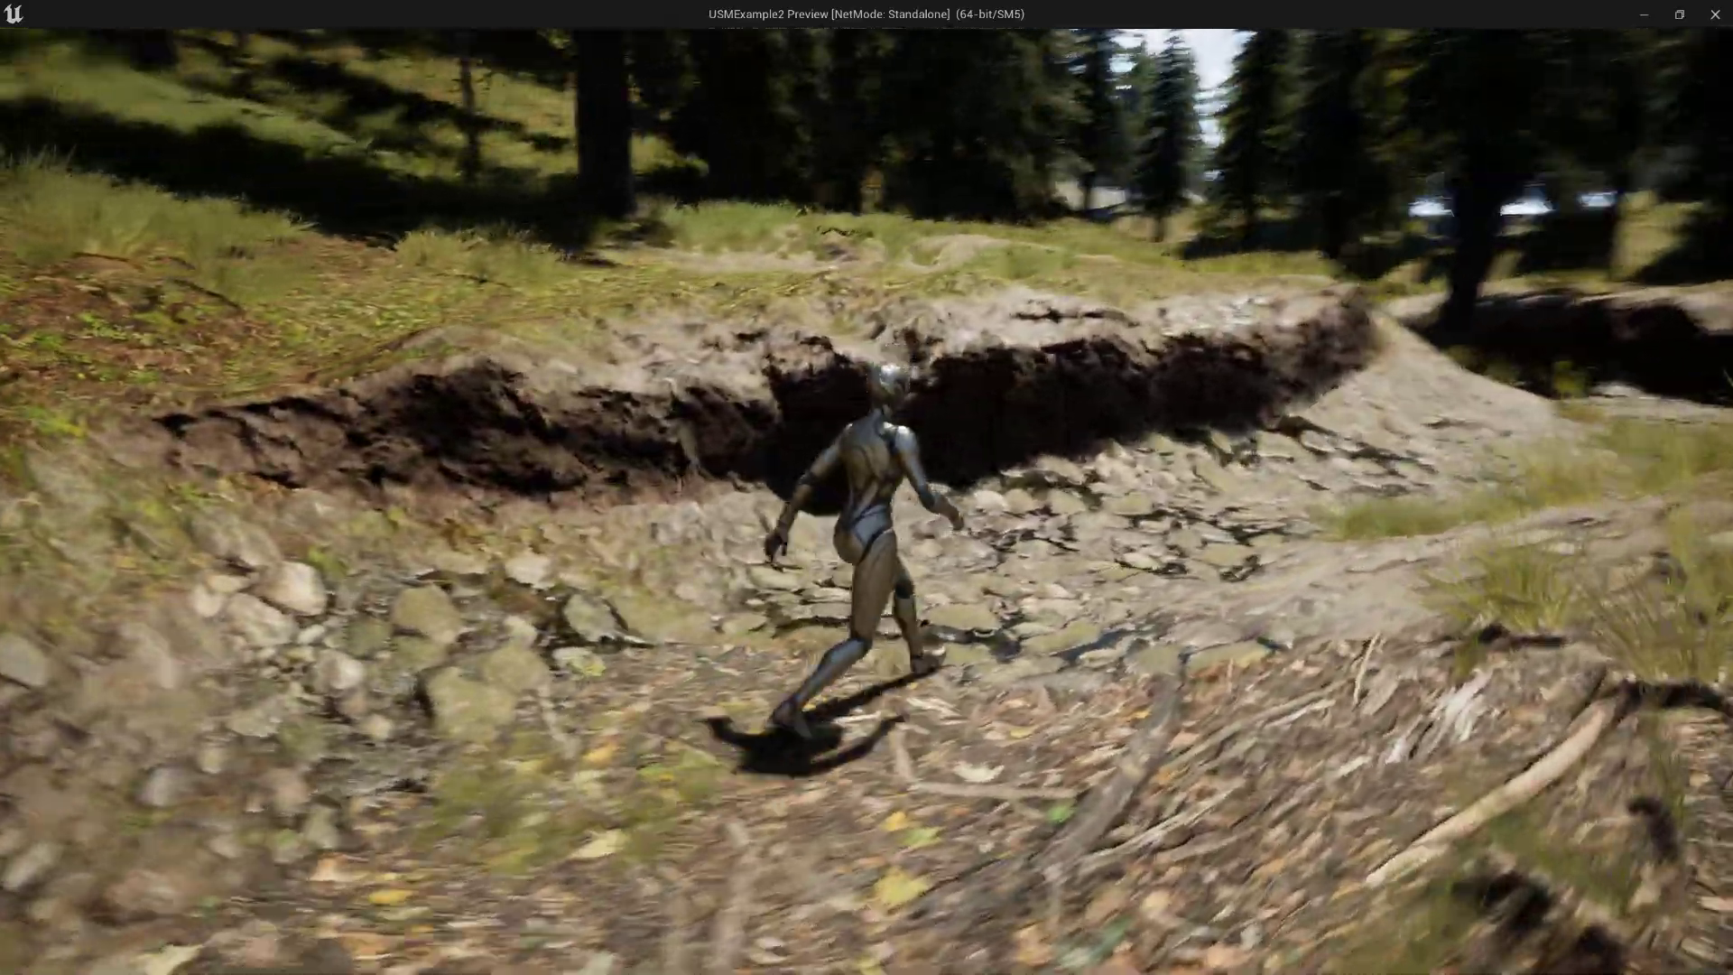
key("s")
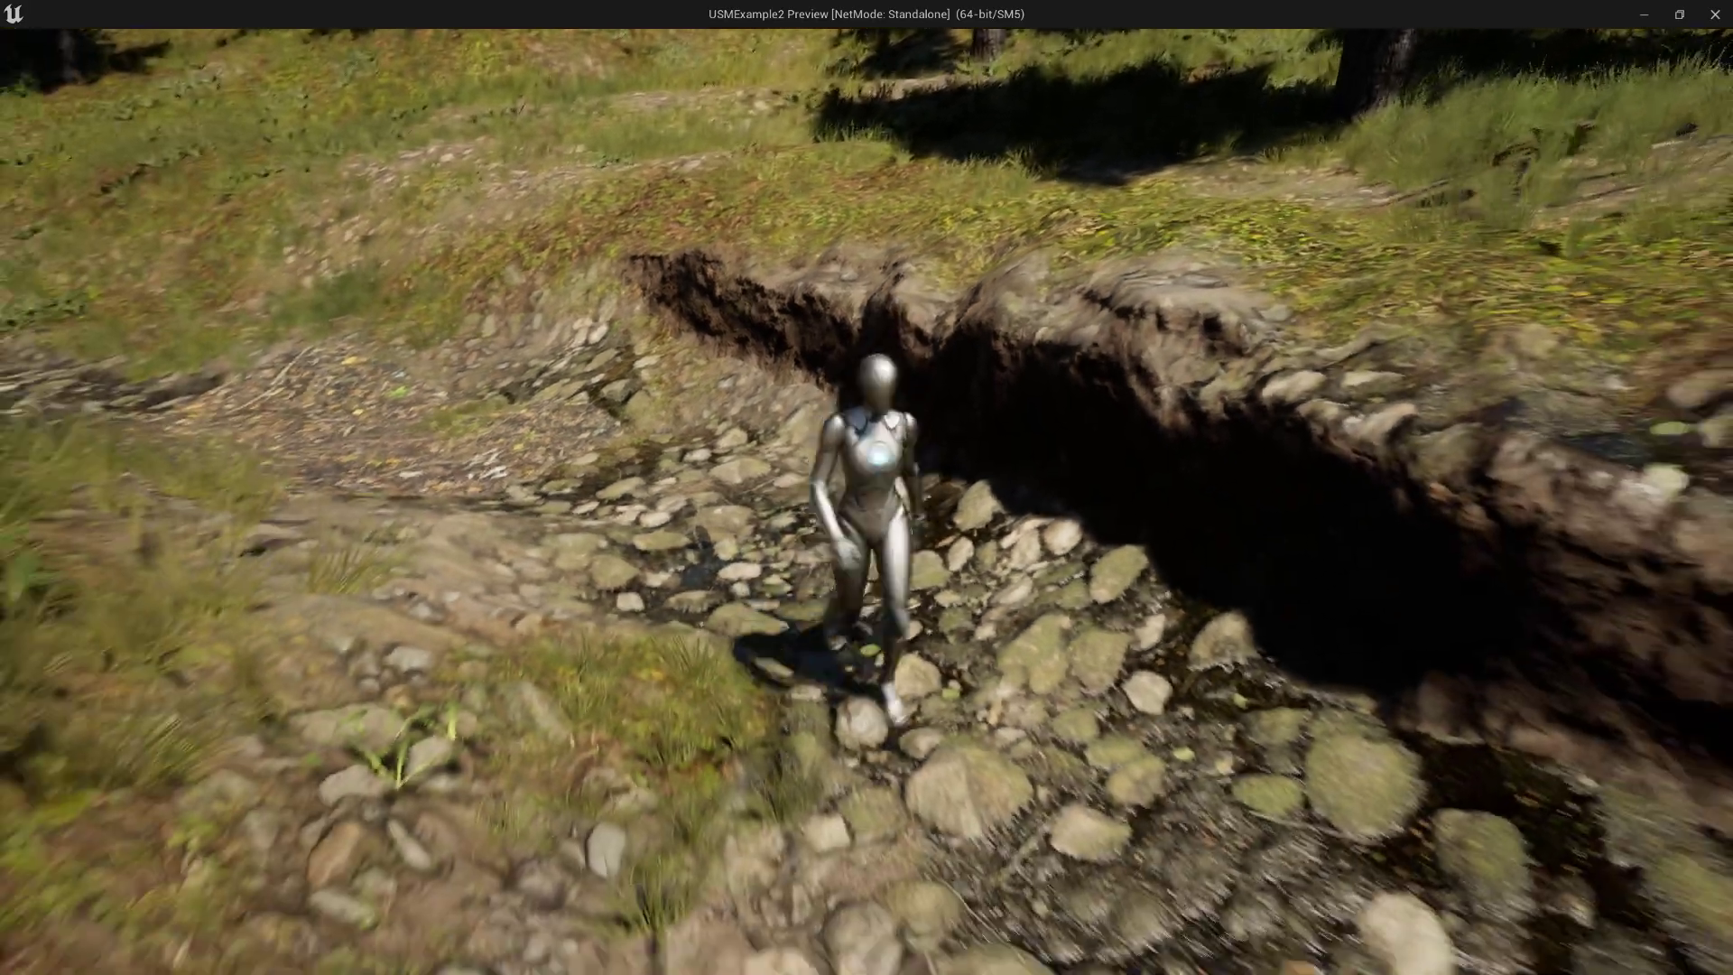
key("d")
key("d")
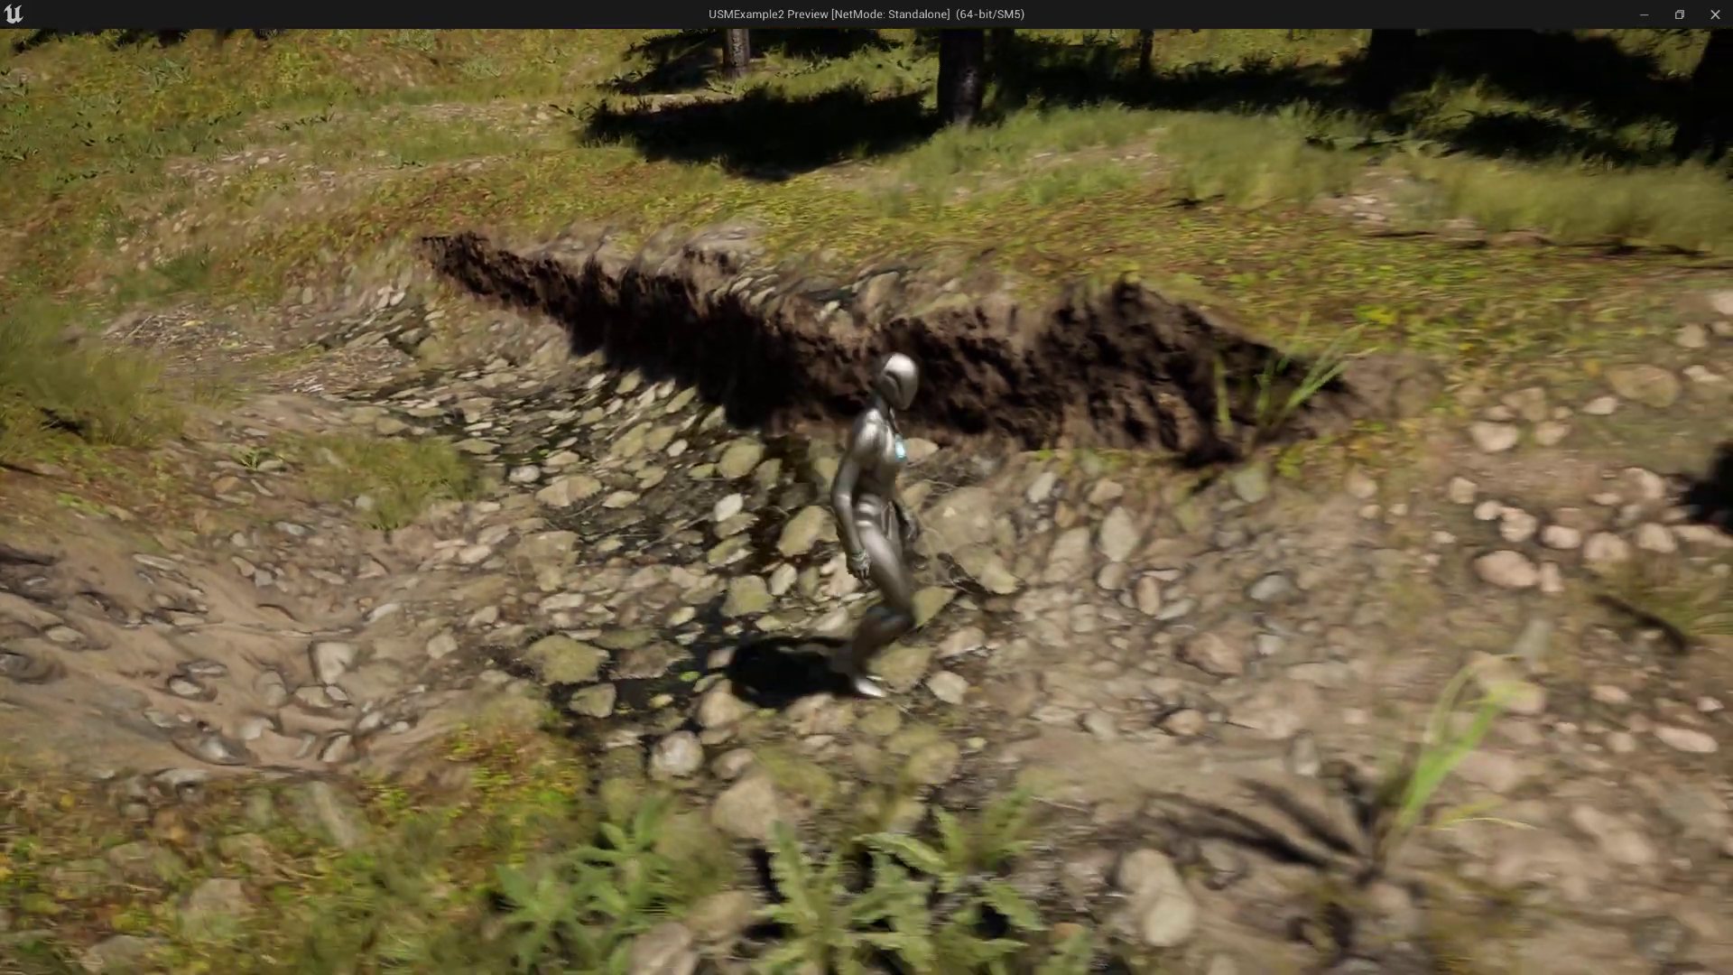